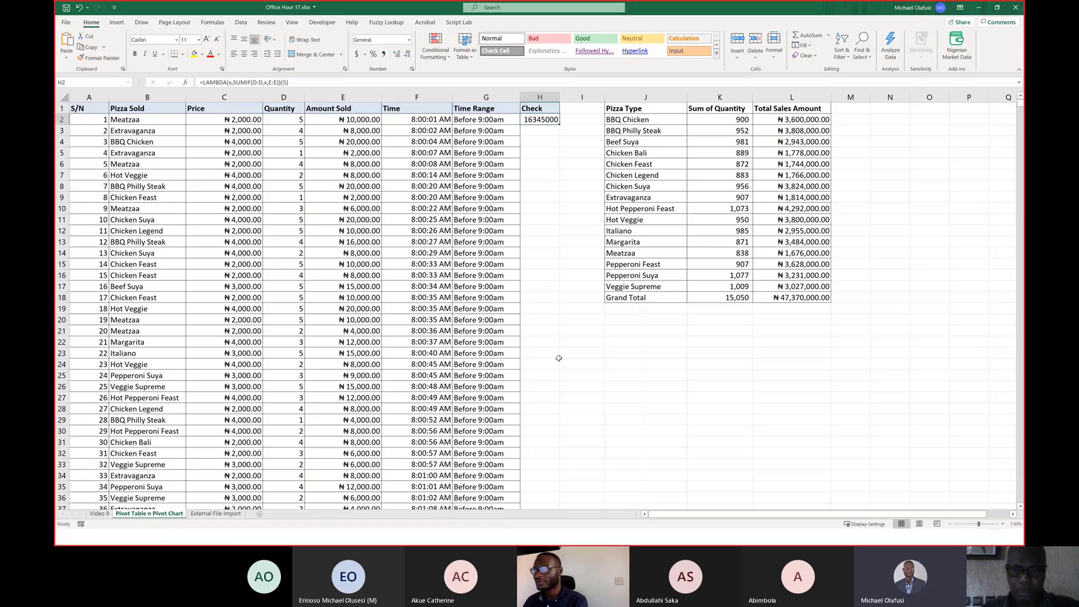
# Zoom the sheet in and enter the function names LAMBDA and LET in cells I21 and I22.
pyautogui.click(562, 354)
pyautogui.scroll(2, 571, 328)
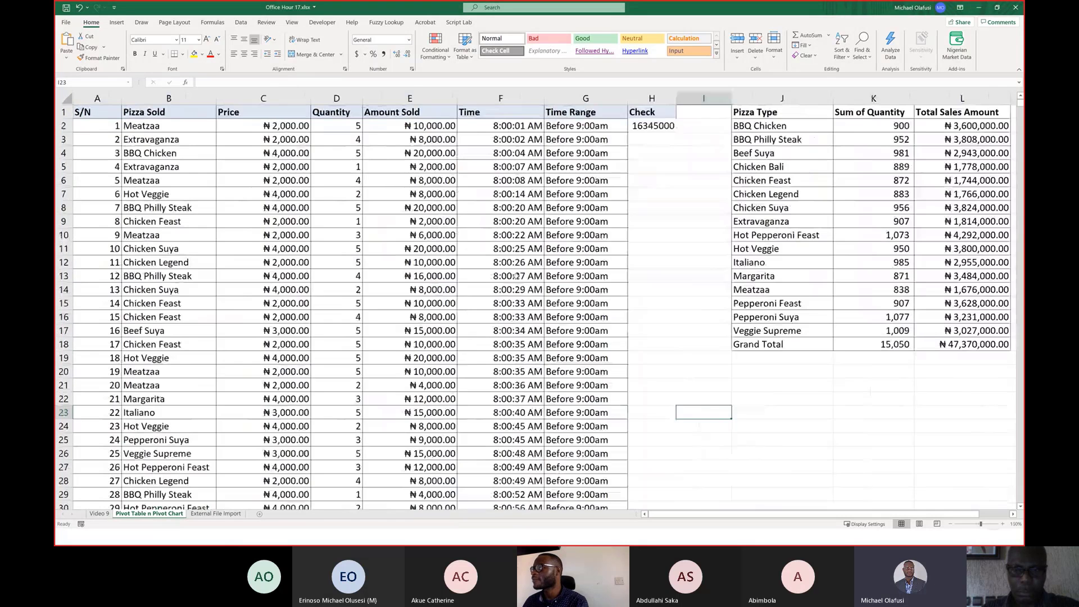
pyautogui.click(705, 388)
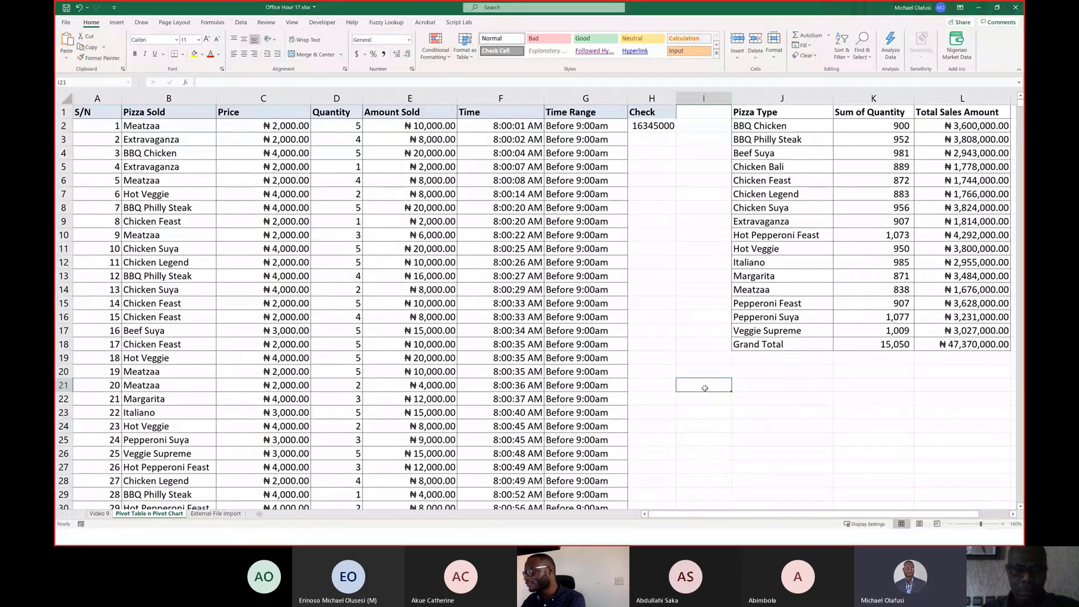
pyautogui.write('LAMB')
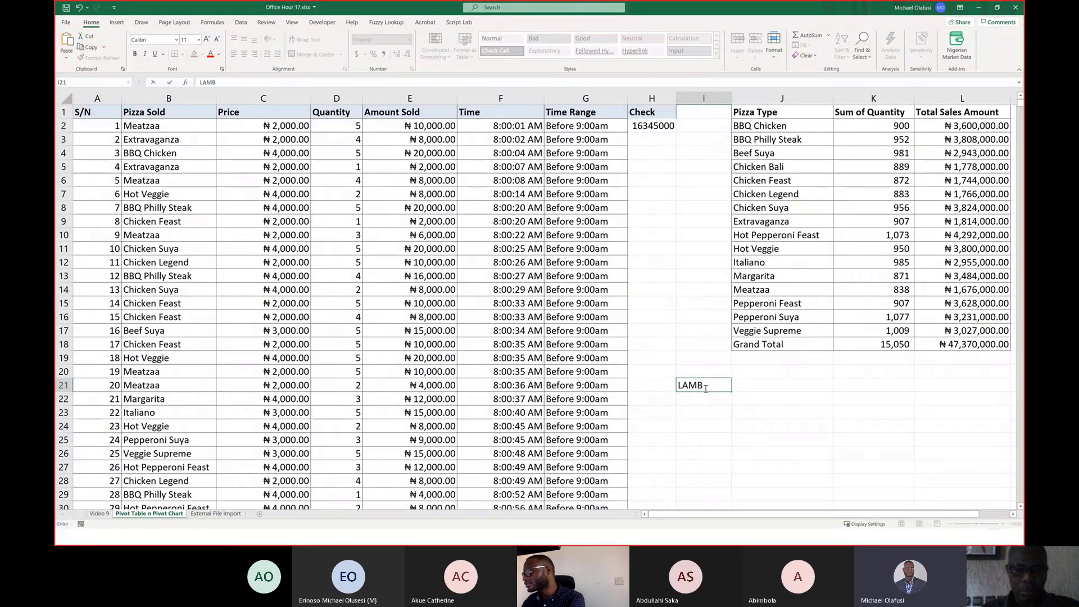
pyautogui.write('DA')
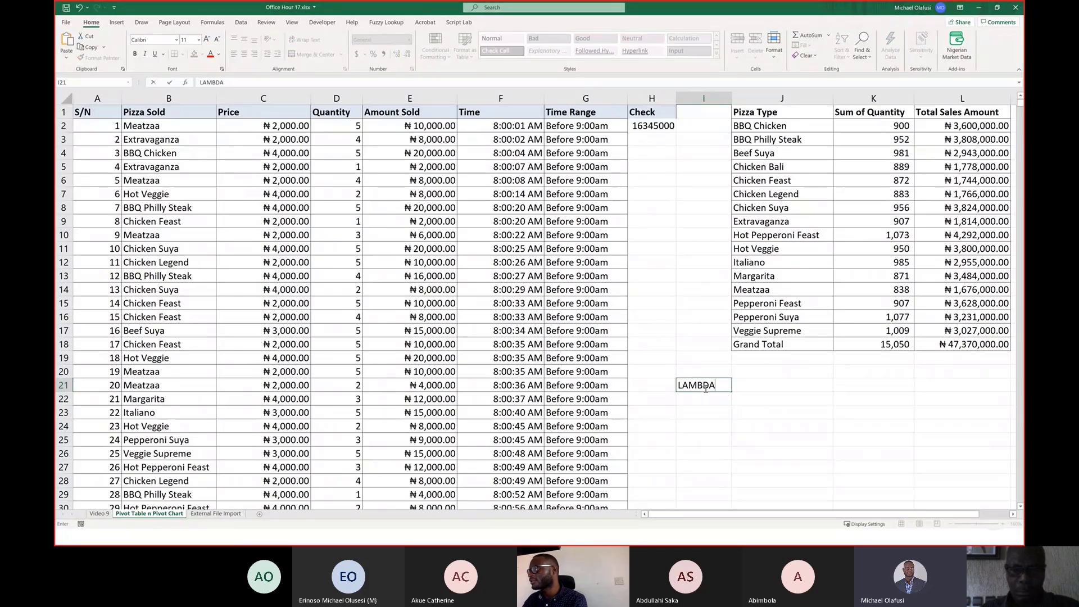
pyautogui.press('Return')
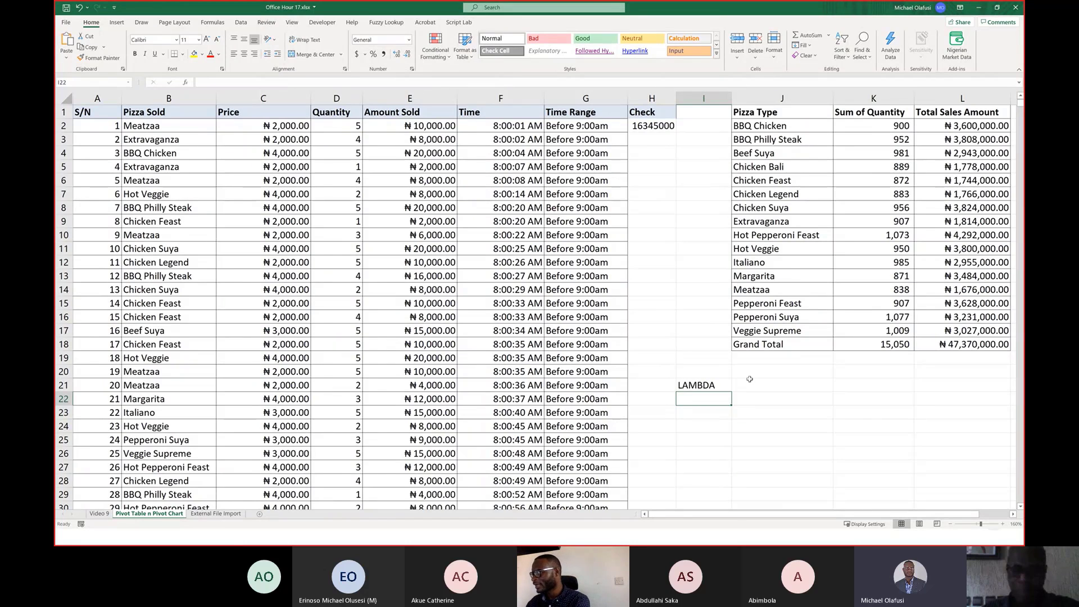
pyautogui.write('LET')
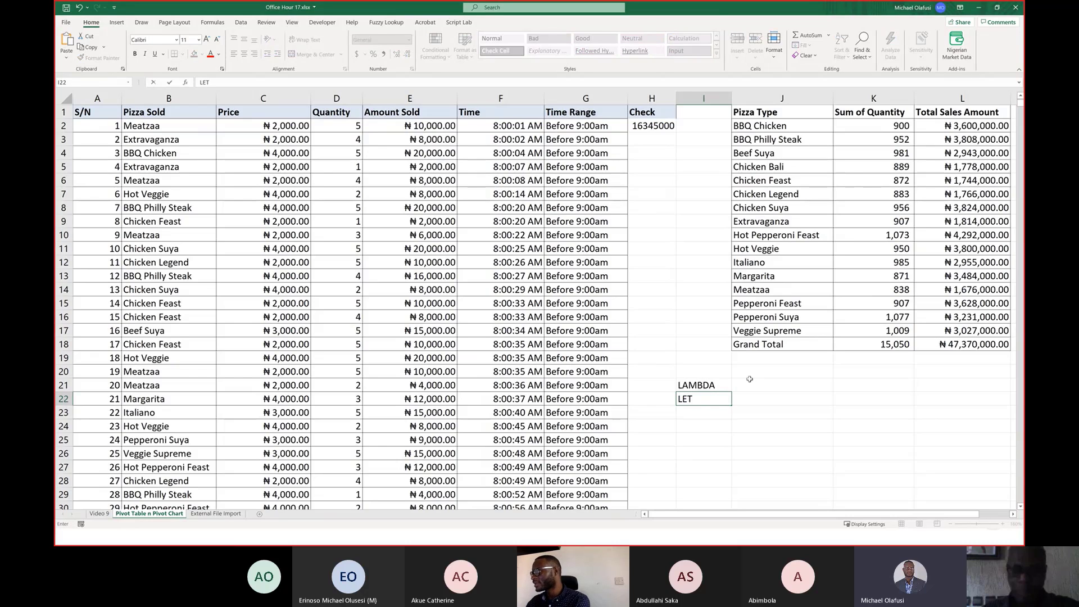
pyautogui.press('Return')
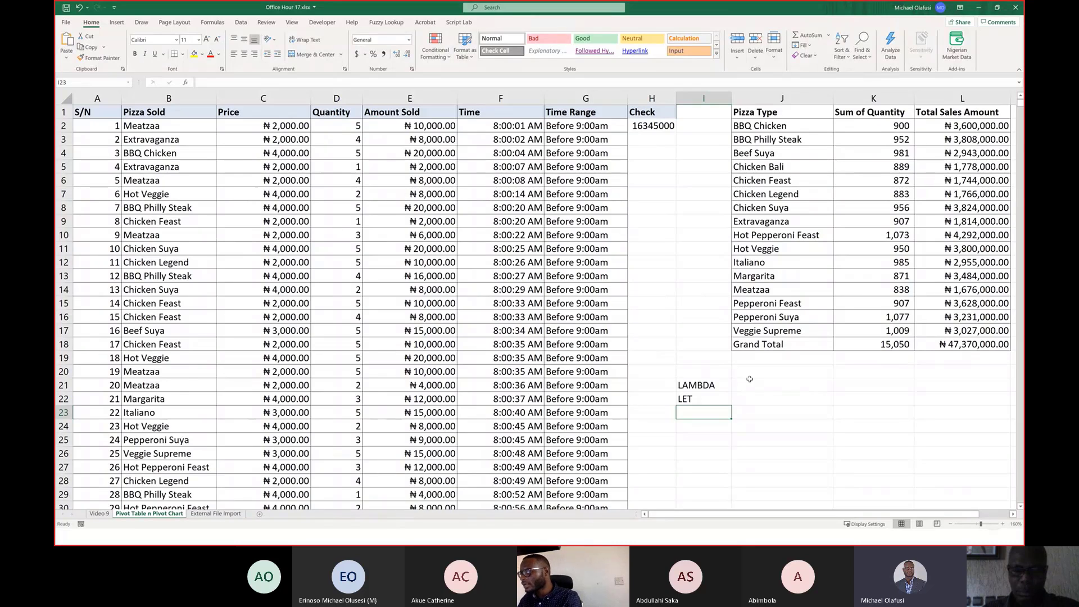
# Check the Mentimeter poll on Excel functions used before now, then return to the workbook.
pyautogui.hotkey('alt', 'Tab')
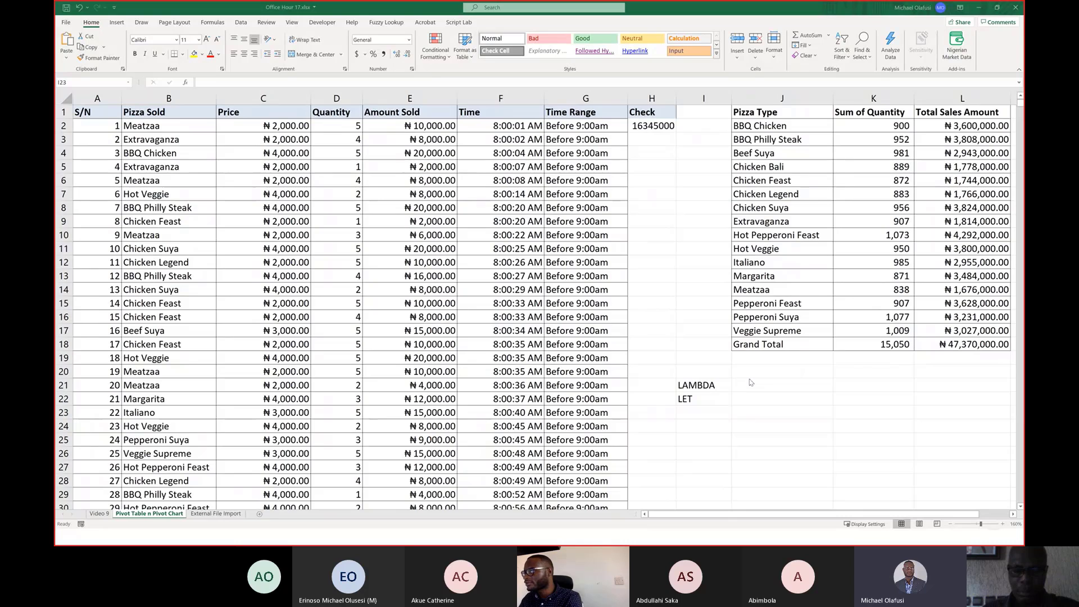
pyautogui.hotkey('alt', 'Tab')
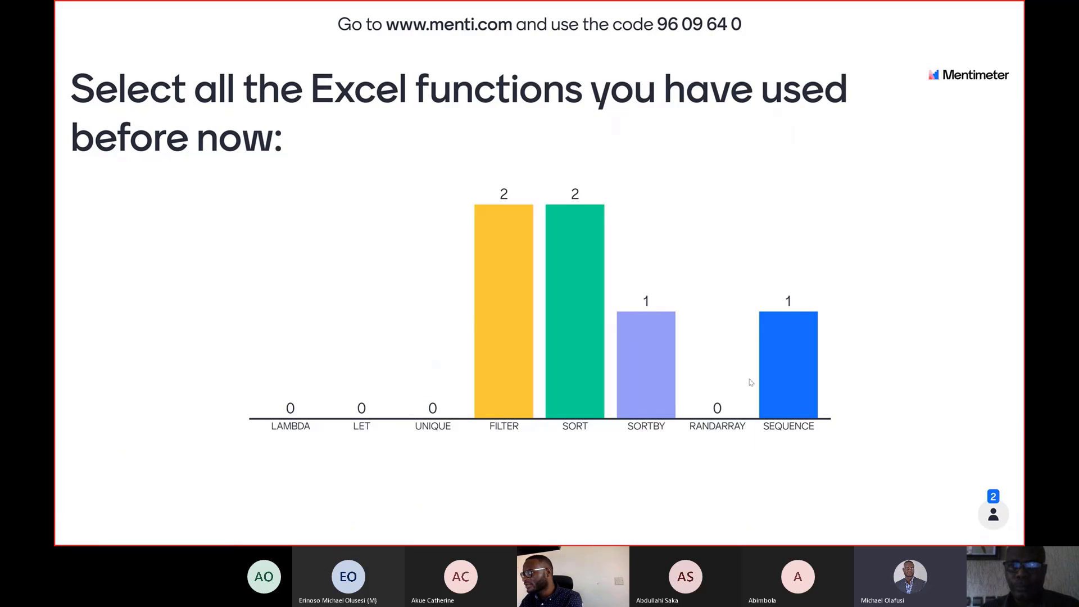
pyautogui.hotkey('alt', 'Tab')
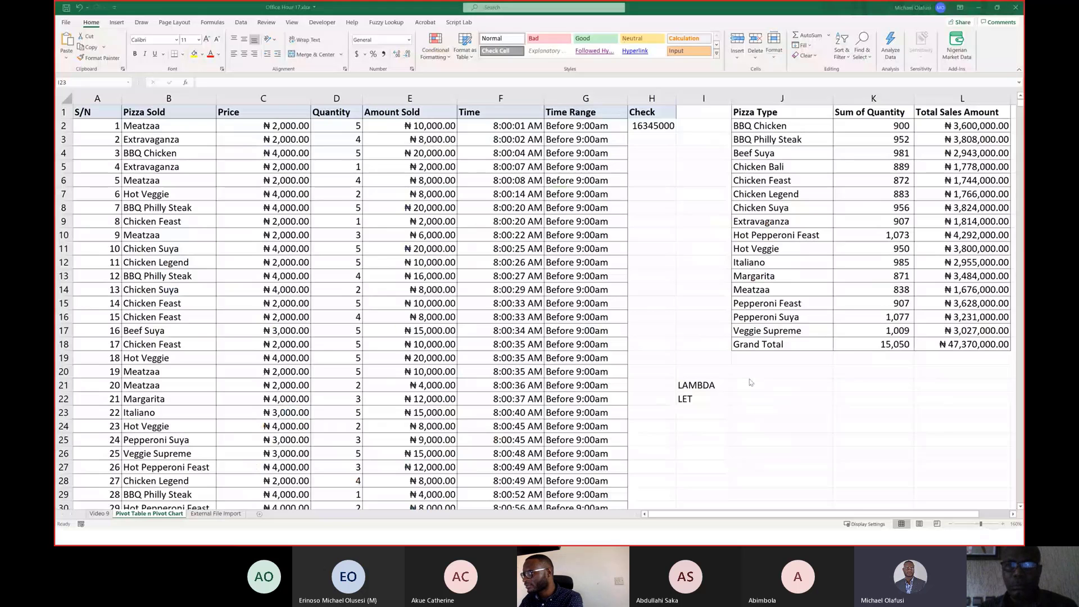
# Continue the list with UNIQUE, FILTER and SORT in cells I23 to I25.
pyautogui.write('UNIQUE')
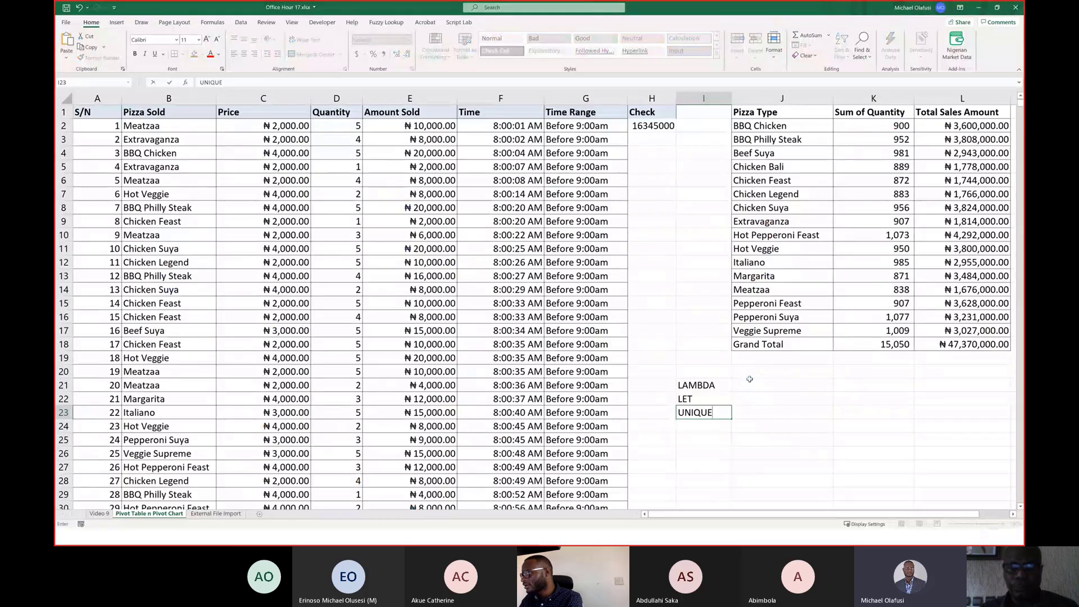
pyautogui.press('Return')
pyautogui.write('FILT')
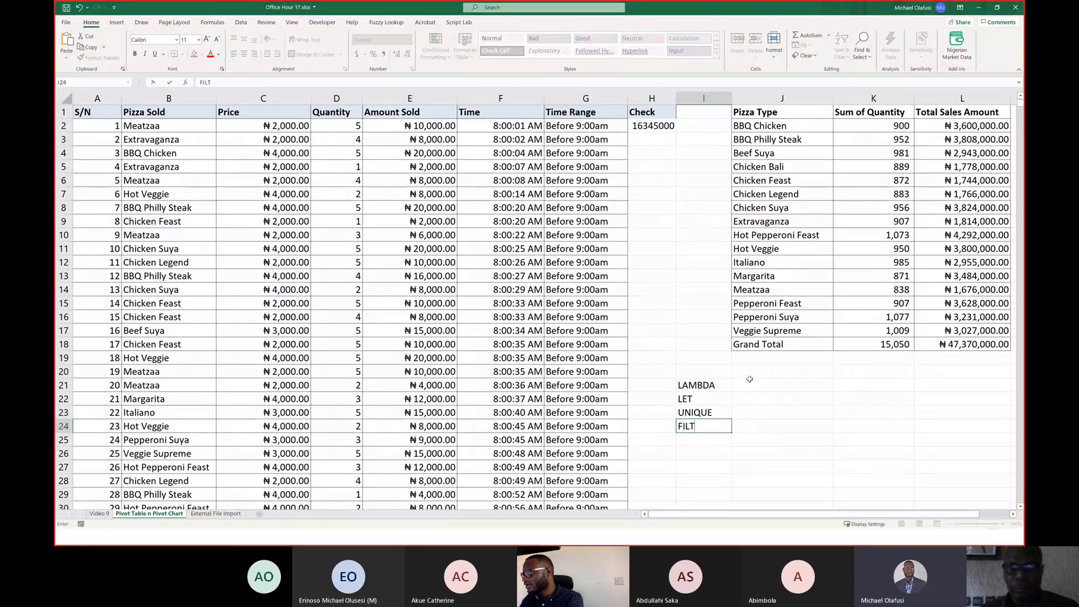
pyautogui.write('ER')
pyautogui.press('Return')
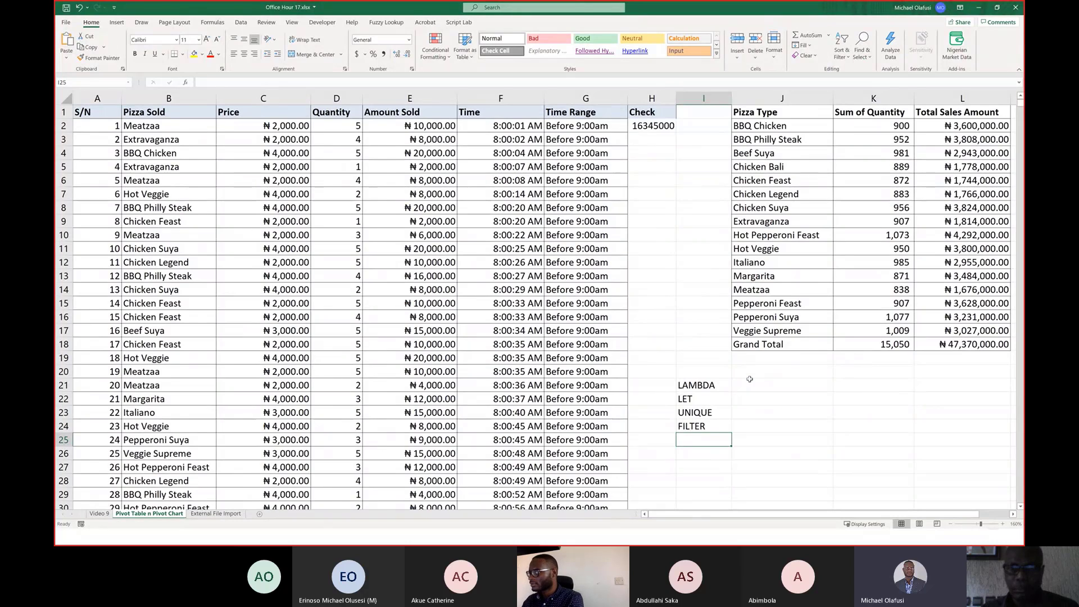
pyautogui.write('SORT')
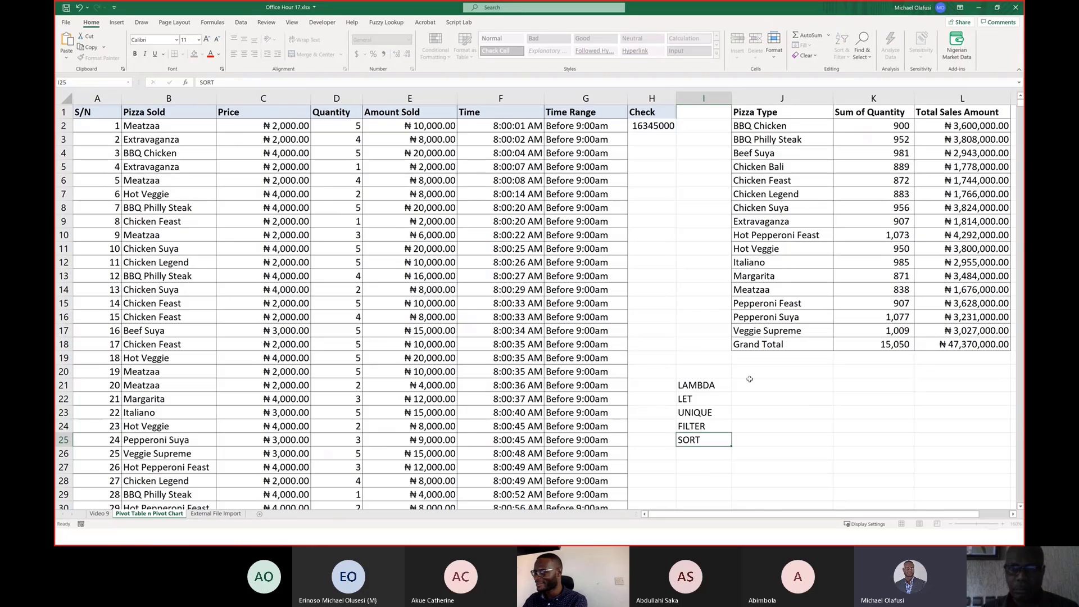
pyautogui.press('Return')
# Add SORTBY, RANDARRAY and SEQUENCE in cells I26 to I28 to complete the function list.
pyautogui.write('SORT')
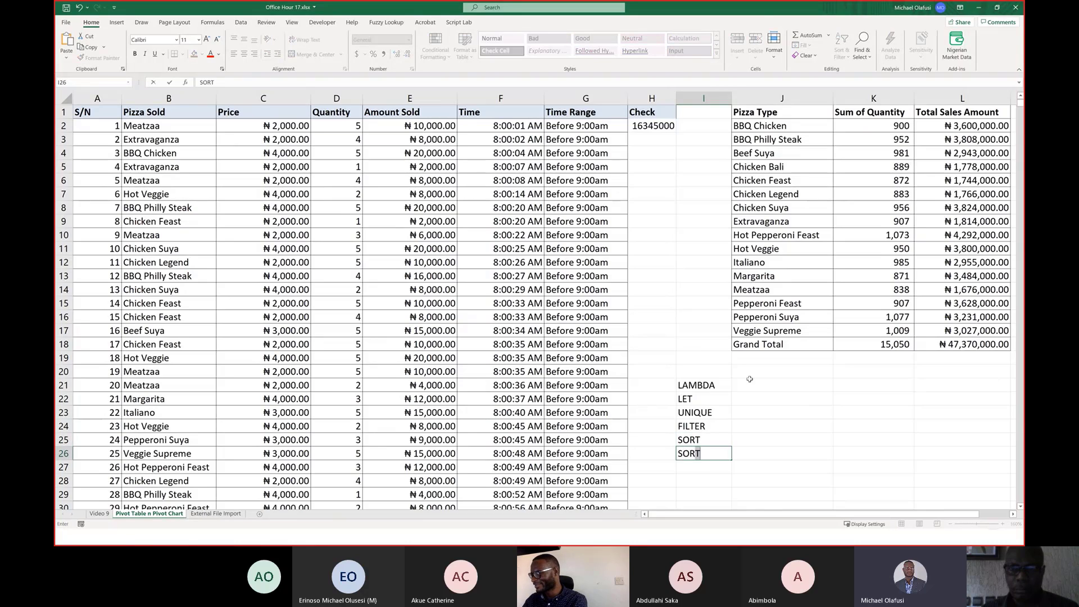
pyautogui.write('BY')
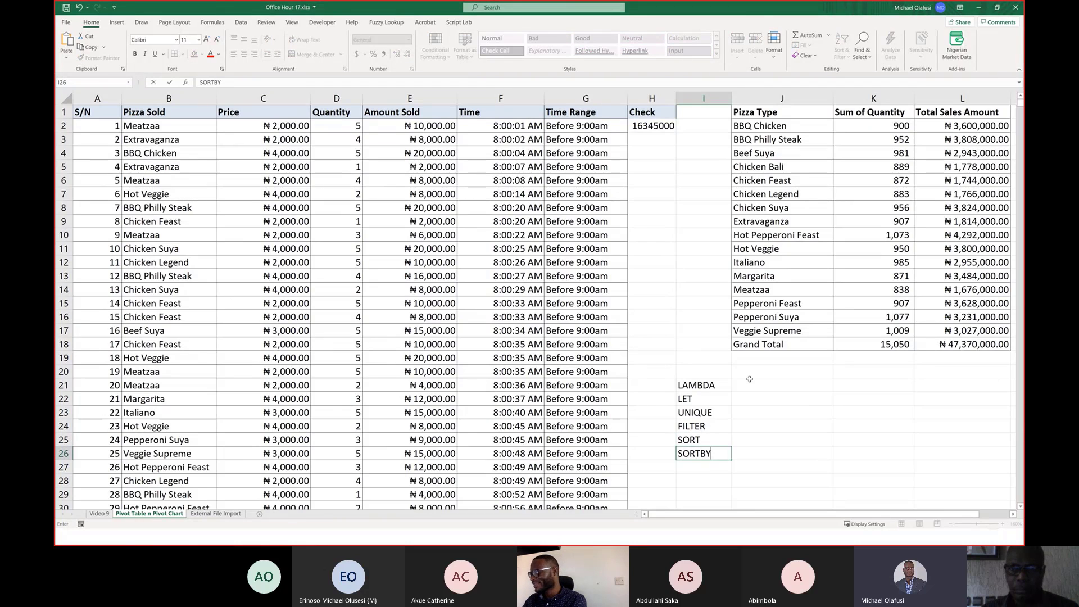
pyautogui.press('Return')
pyautogui.write('RAND')
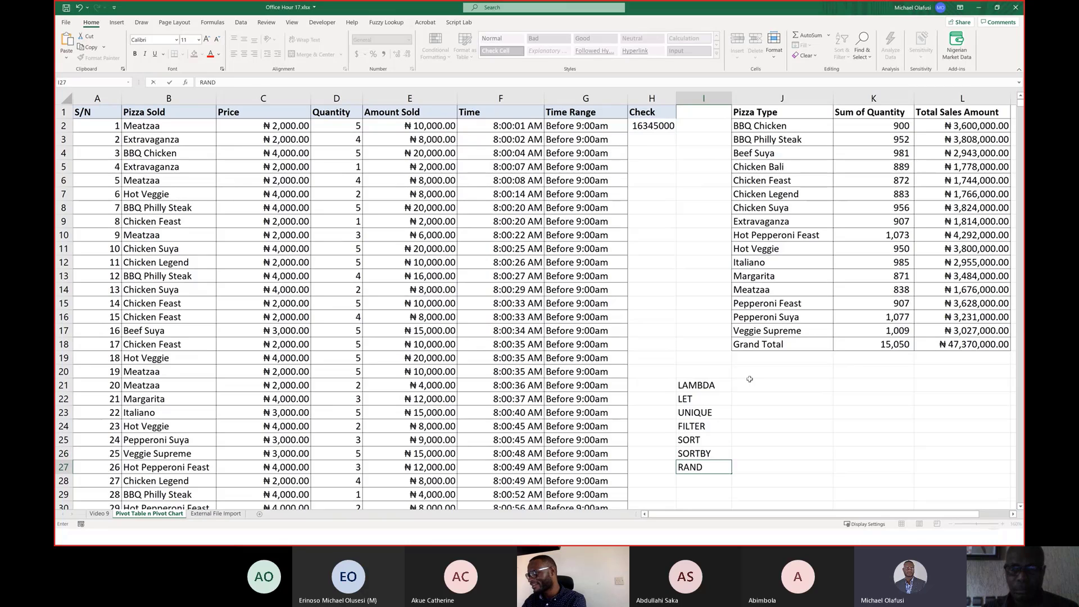
pyautogui.write('ARRAY')
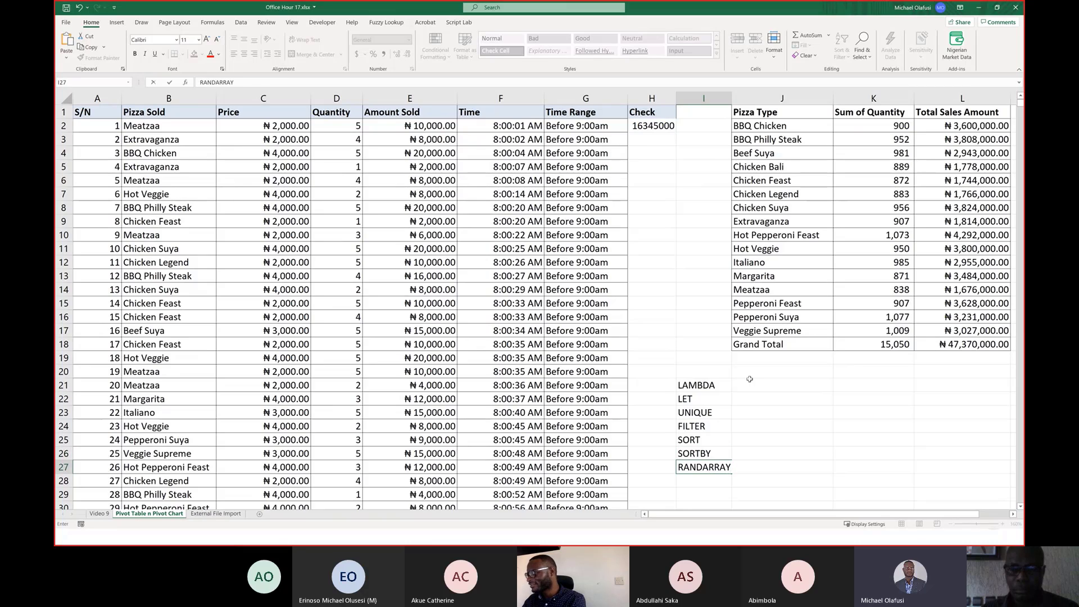
pyautogui.press('Return')
pyautogui.write('SEQUENCE')
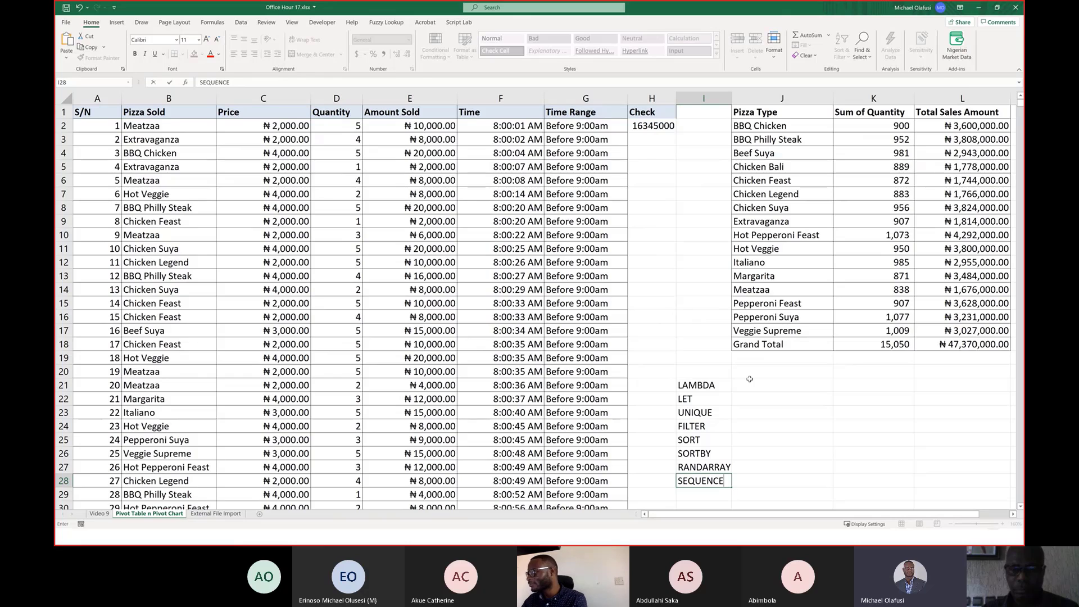
pyautogui.press('Return')
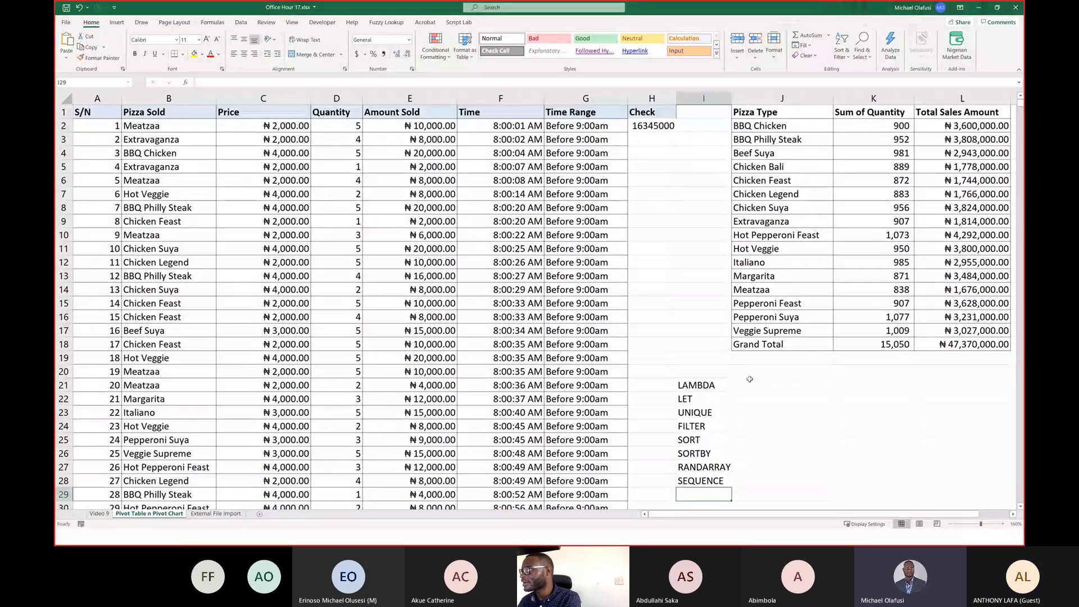
# Leave the full-screen poll presentation in the browser and switch to the Google search tab.
pyautogui.hotkey('alt', 'Tab')
pyautogui.hotkey('alt', 'Tab')
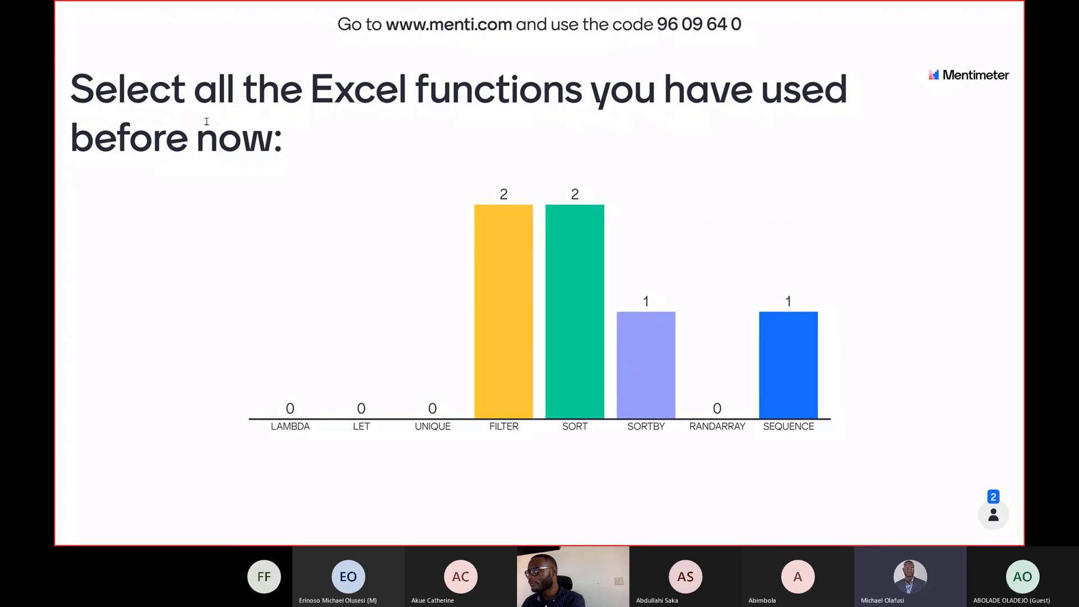
pyautogui.press('Escape')
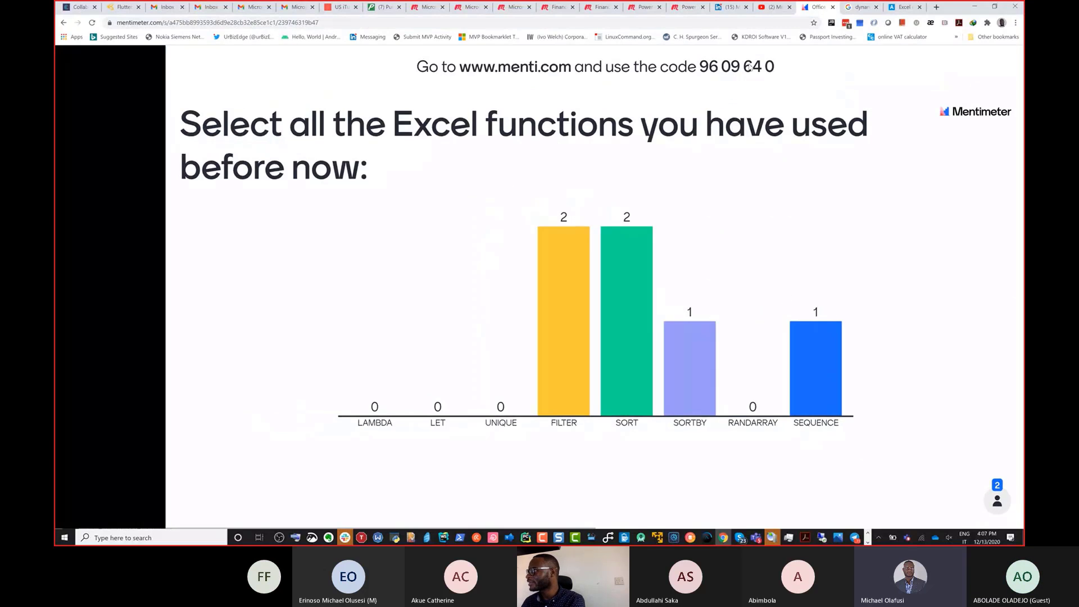
pyautogui.click(859, 7)
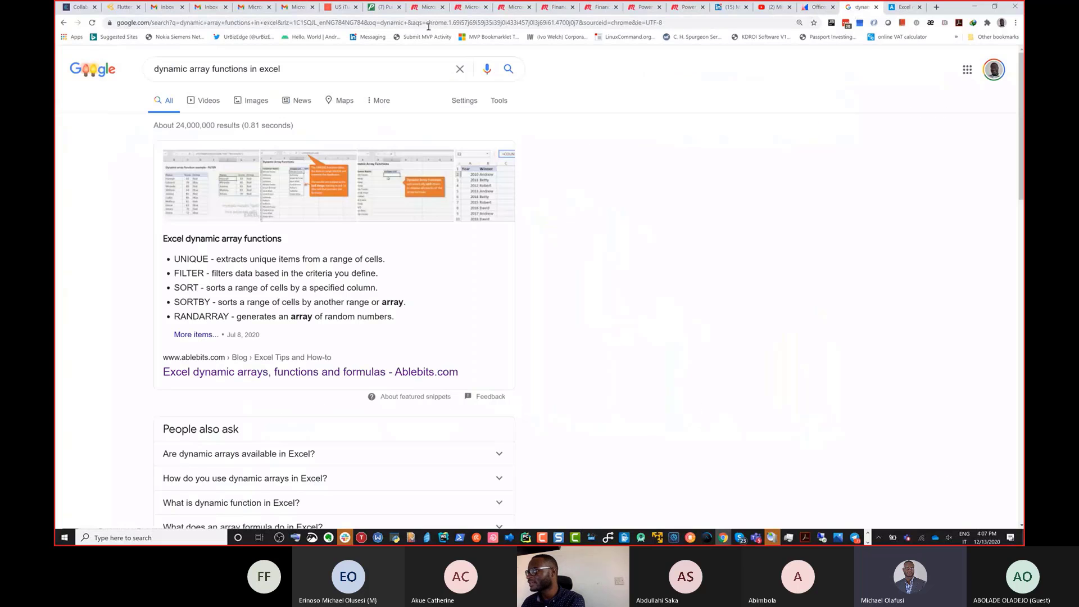
# Search Google for "lambda excel function".
pyautogui.click(236, 22)
pyautogui.write('lambda ')
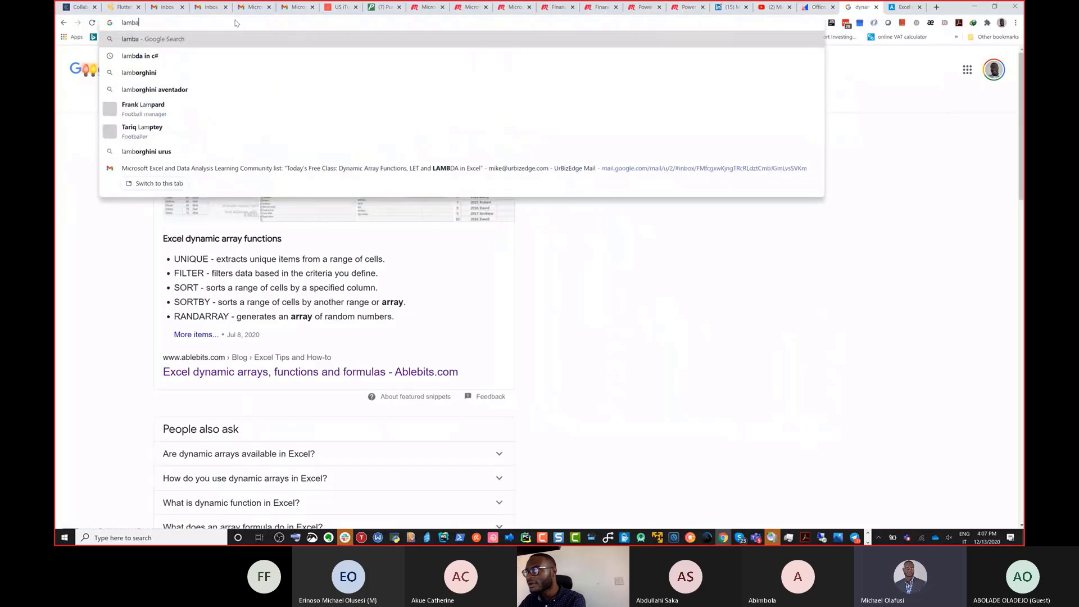
pyautogui.write('exc')
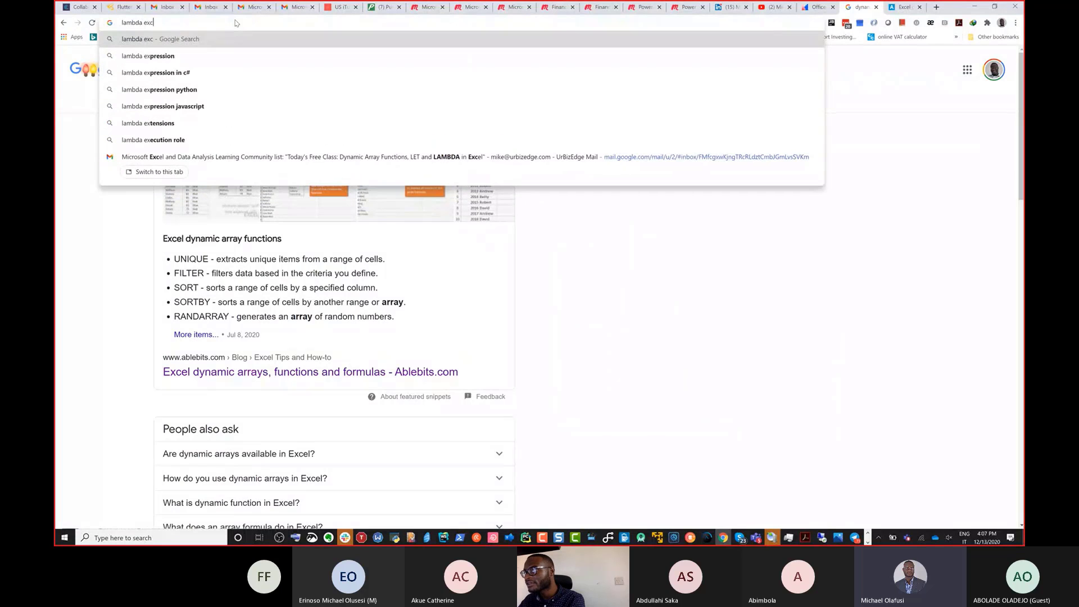
pyautogui.write('el function')
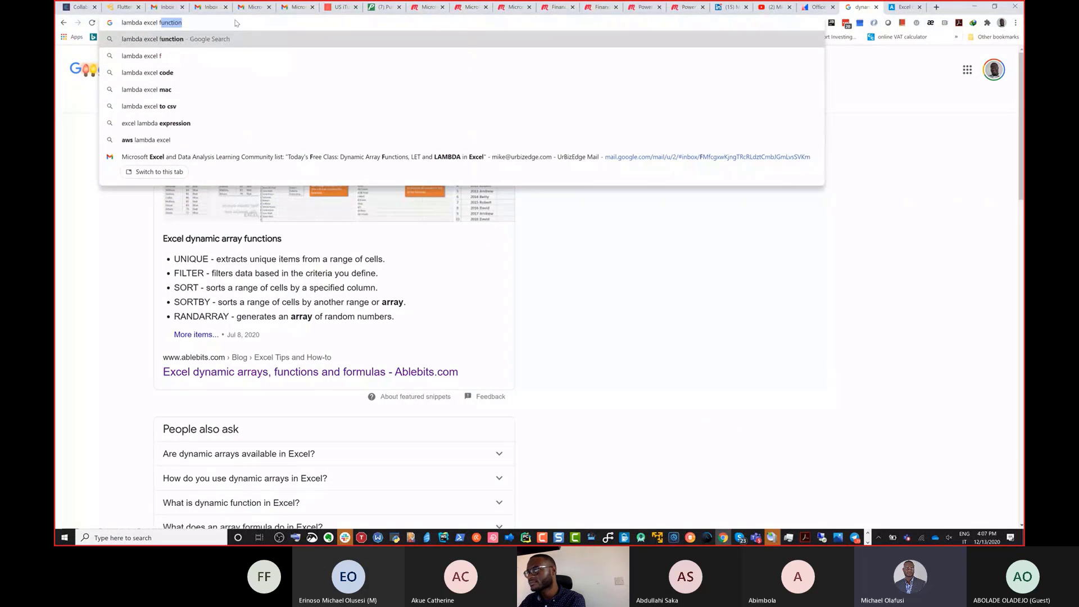
pyautogui.press('Return')
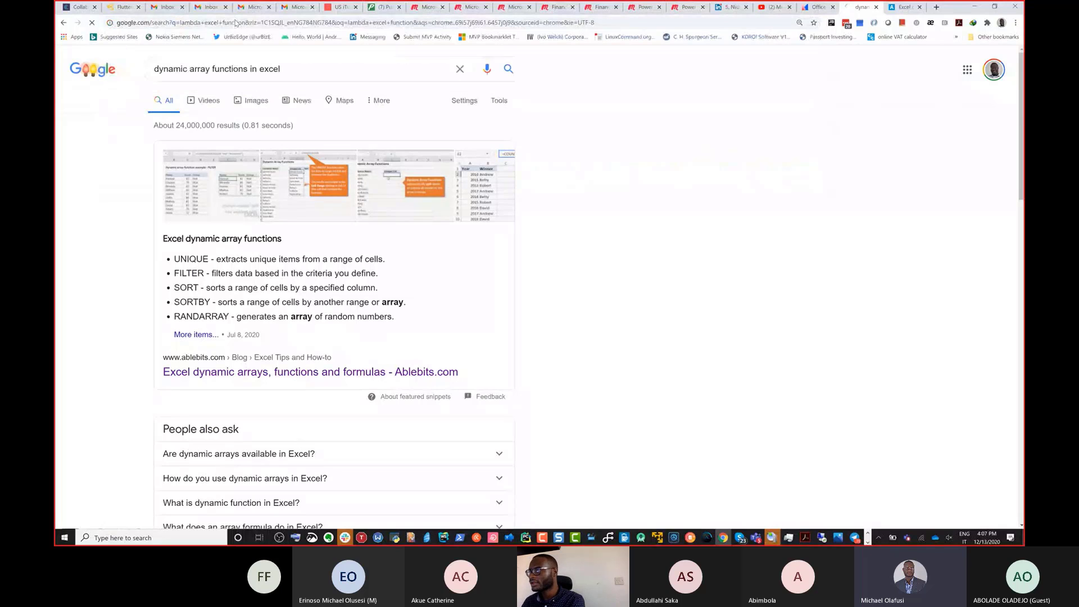
# Open the two "Announcing LAMBDA" results from techcommunity.microsoft.com and insider.office.com in new tabs.
pyautogui.scroll(-5, 316, 387)
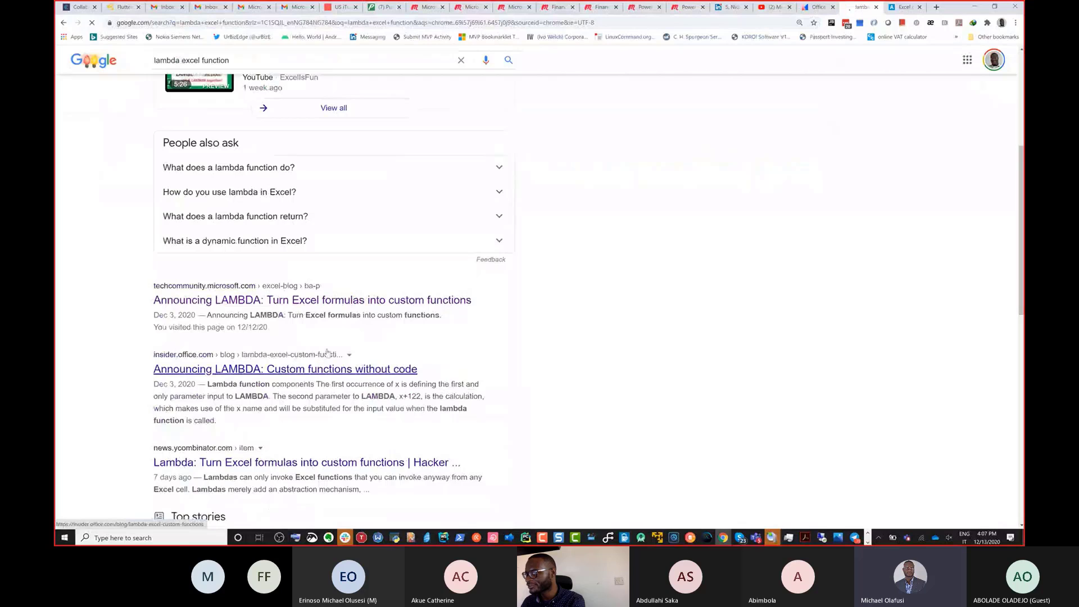
pyautogui.rightClick(235, 299)
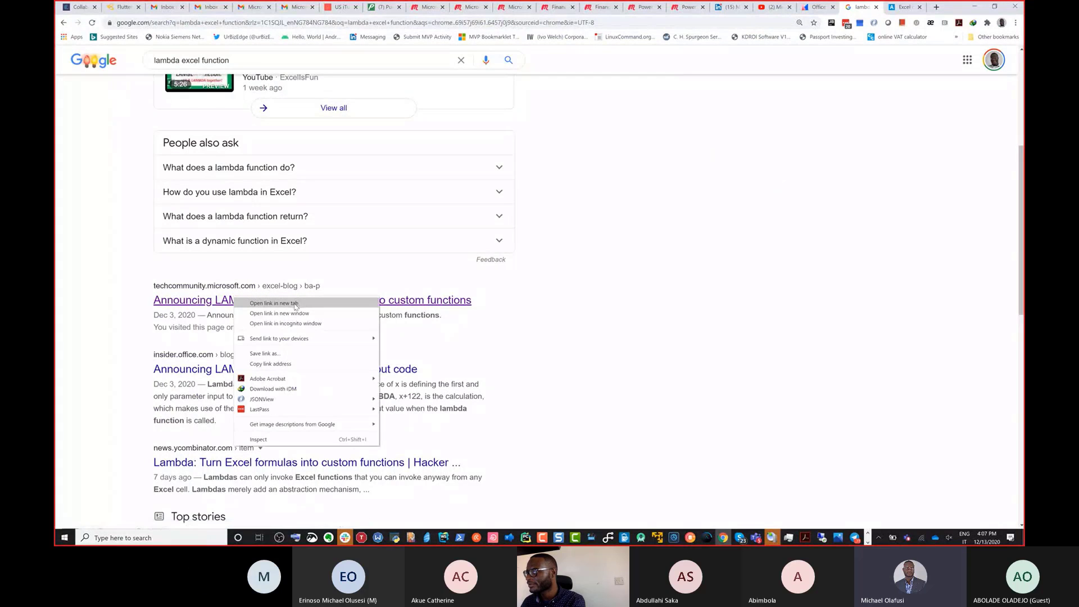
pyautogui.click(303, 303)
pyautogui.rightClick(274, 373)
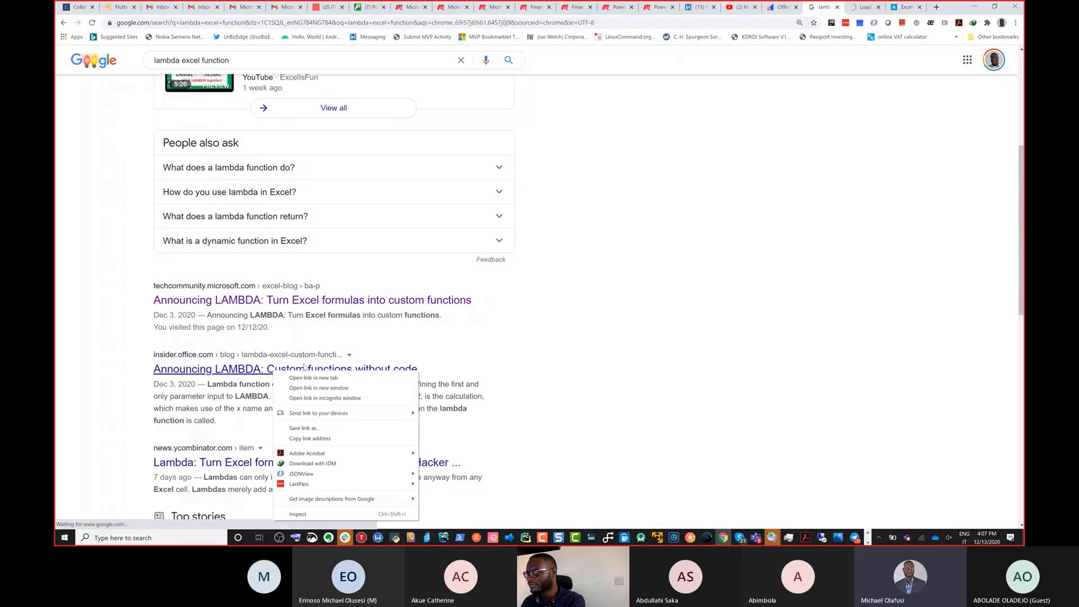
pyautogui.click(313, 379)
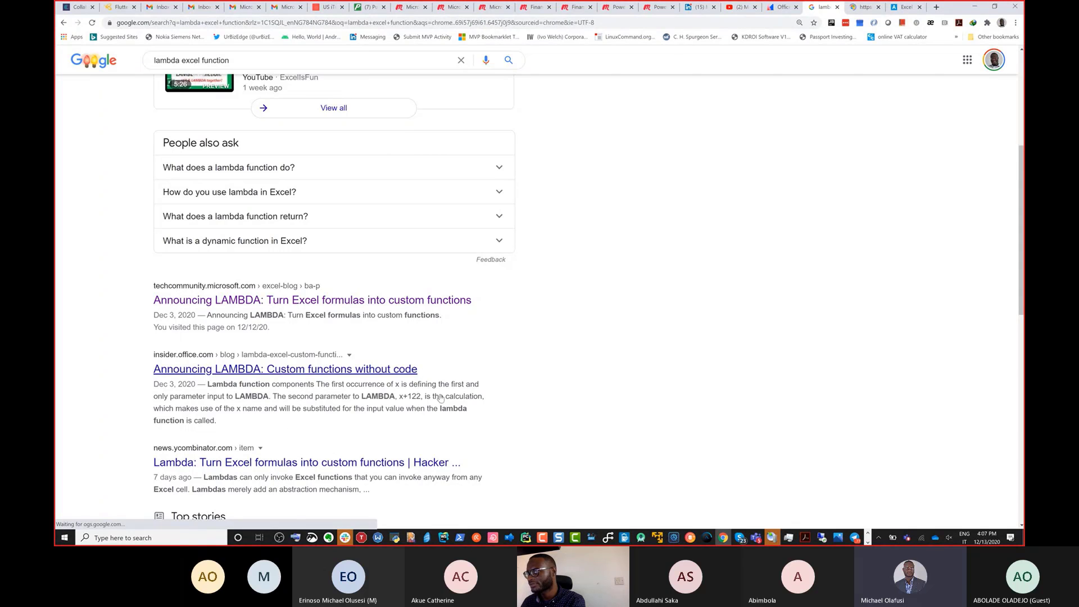
# Open the excel.uservoice.com "Lambda Functions – Welcome to Excel's Suggestion Box!" result in a new tab.
pyautogui.scroll(-7, 441, 398)
pyautogui.scroll(9, 350, 295)
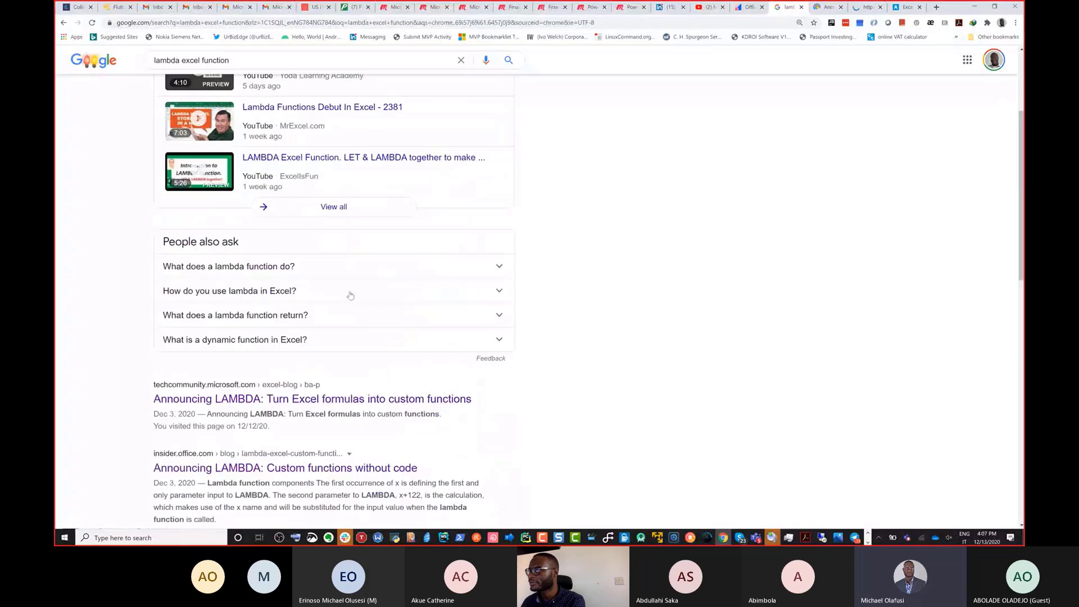
pyautogui.scroll(3, 351, 296)
pyautogui.scroll(-12, 349, 302)
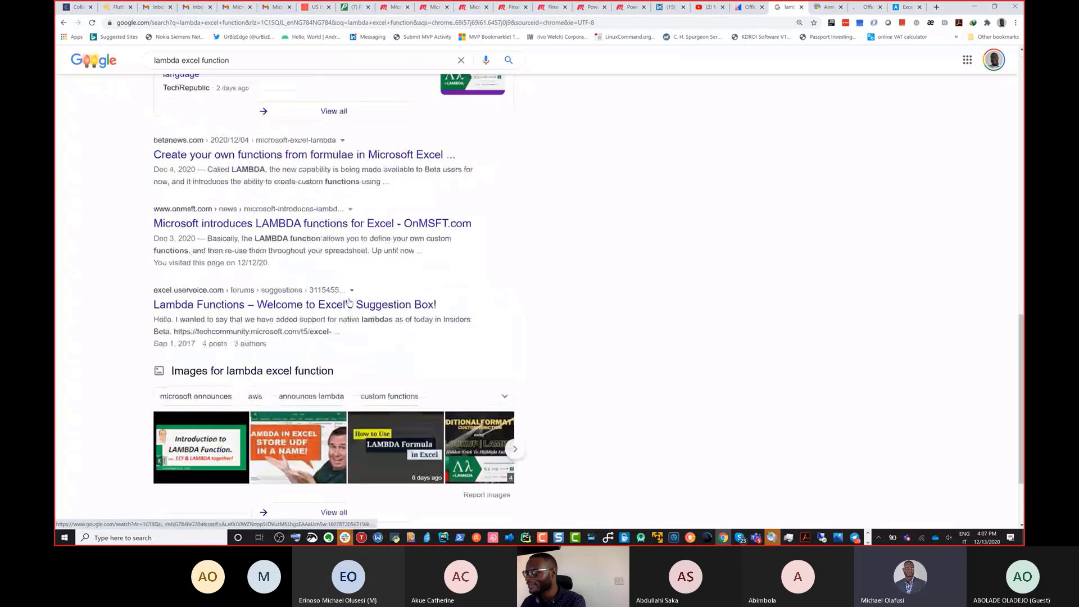
pyautogui.scroll(-2, 349, 302)
pyautogui.scroll(2, 314, 314)
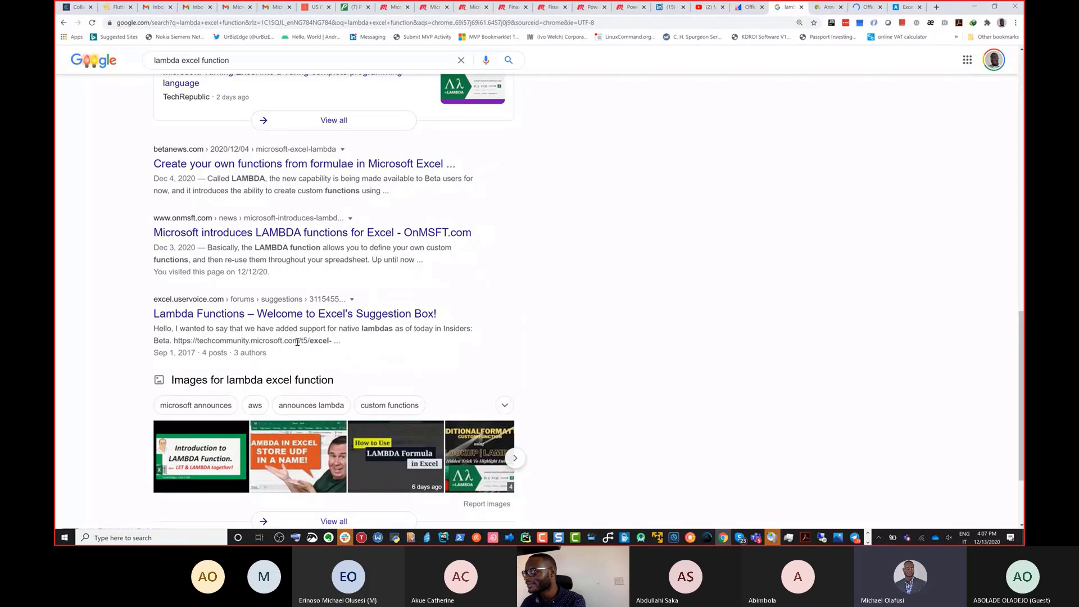
pyautogui.rightClick(260, 317)
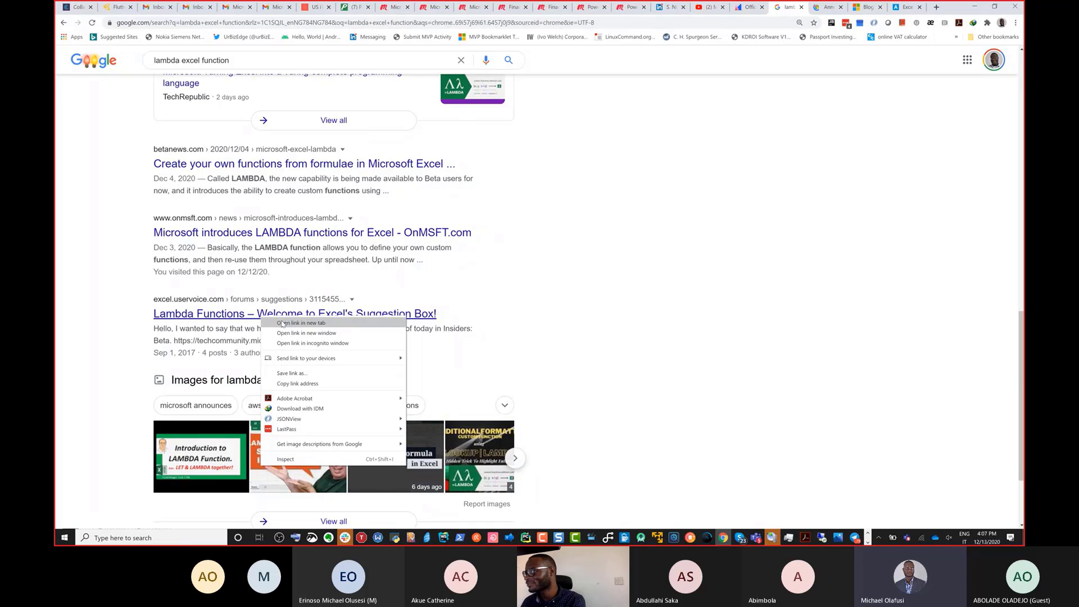
pyautogui.click(282, 324)
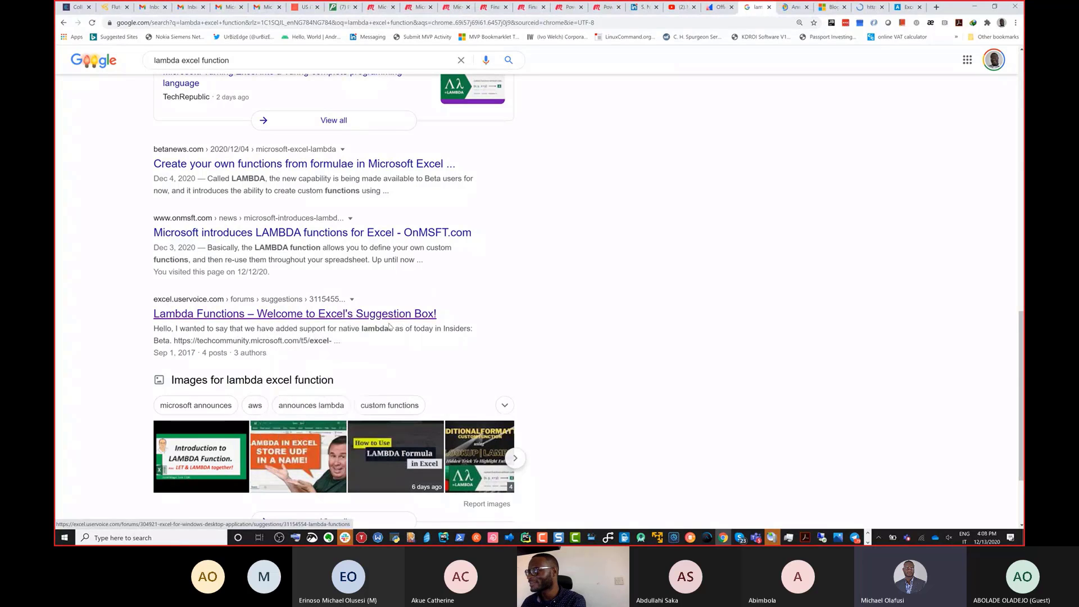
# Search Google for "let excel function".
pyautogui.scroll(15, 389, 326)
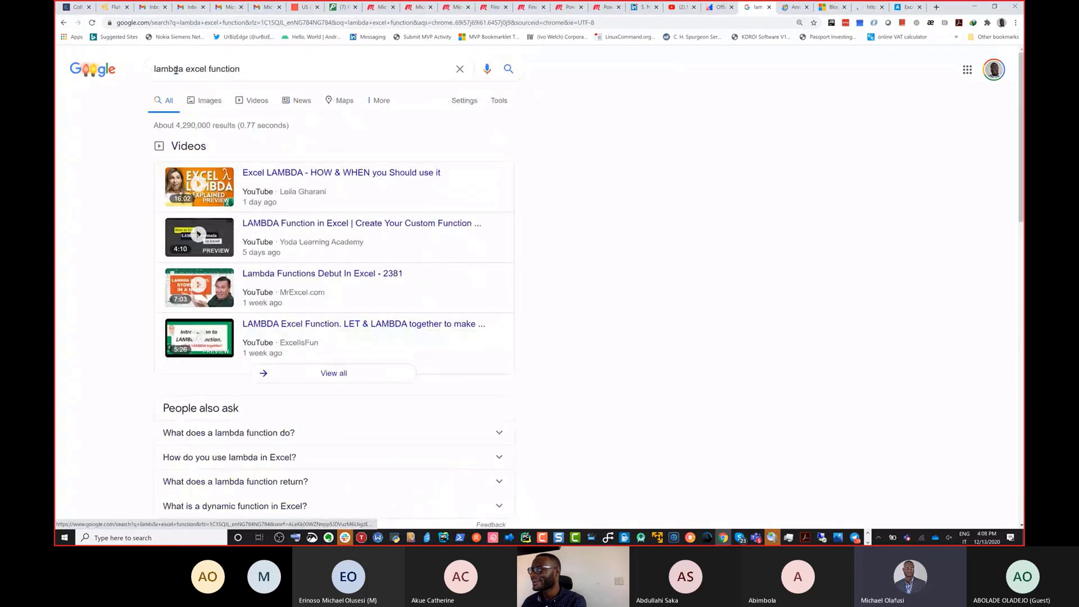
pyautogui.doubleClick(175, 70)
pyautogui.write('let')
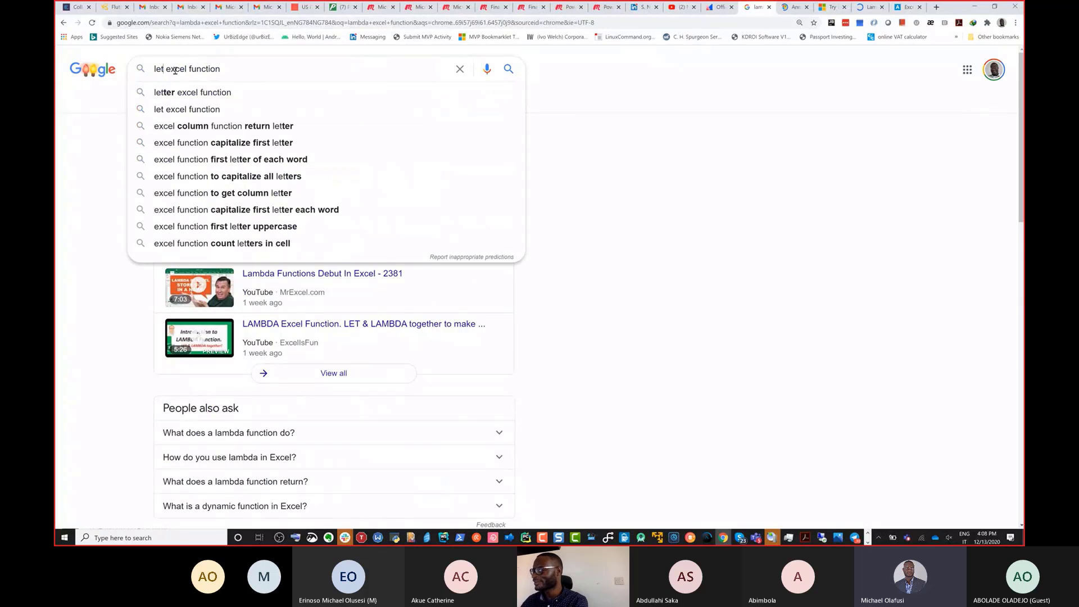
pyautogui.press('Return')
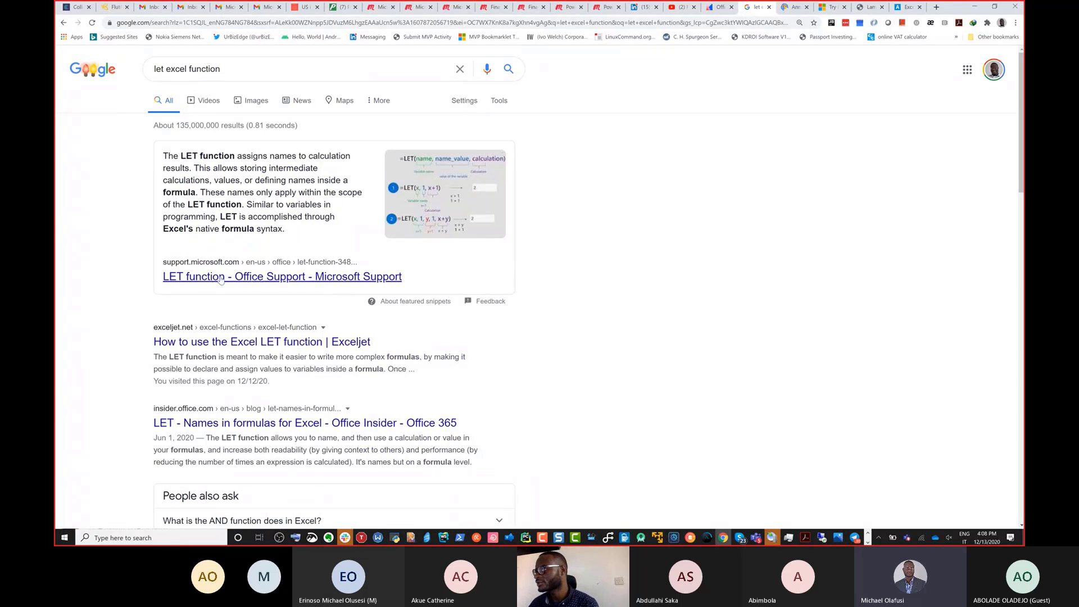
# Open the LET function articles from Microsoft Support and Exceljet, the Exceljet one in a new tab.
pyautogui.click(229, 341)
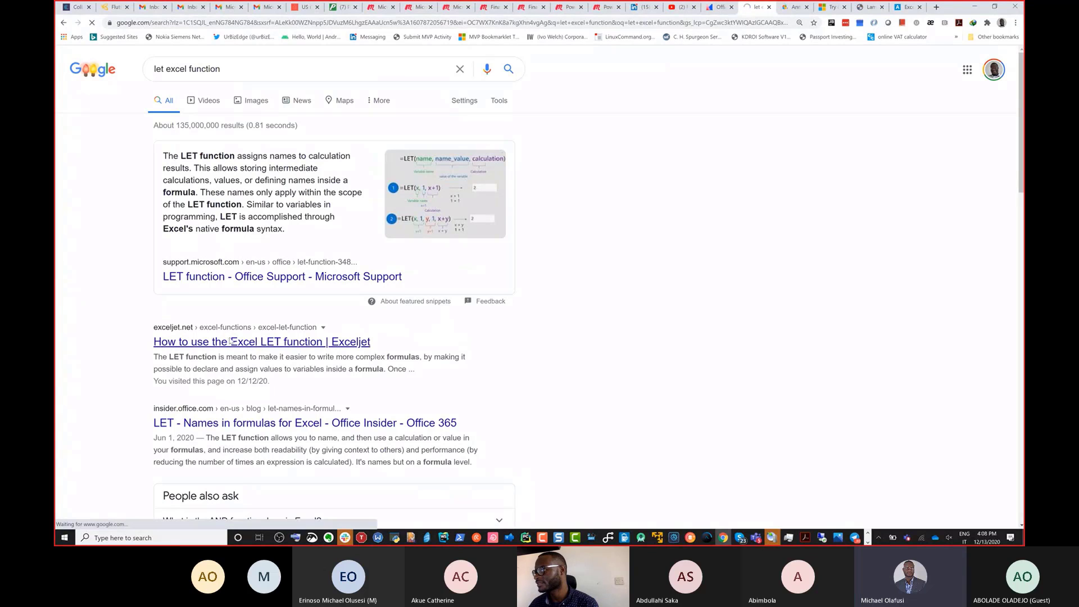
pyautogui.rightClick(230, 342)
pyautogui.click(258, 346)
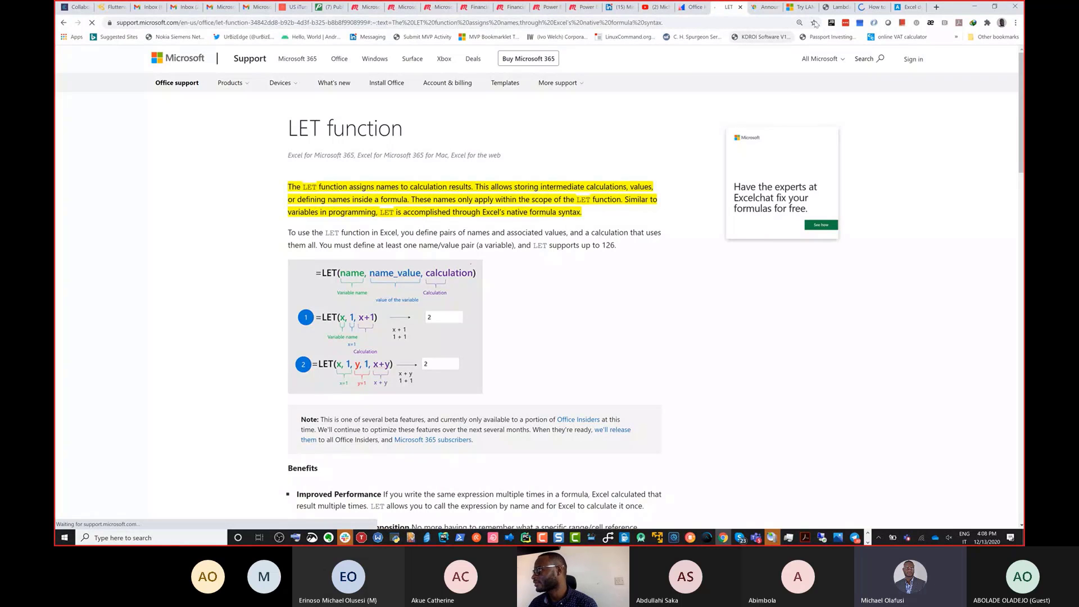
# Switch to the "Try LAMBDA: Custom functions without code" blog tab, enlarge the page and read its introduction.
pyautogui.click(801, 6)
pyautogui.scroll(-1, 617, 242)
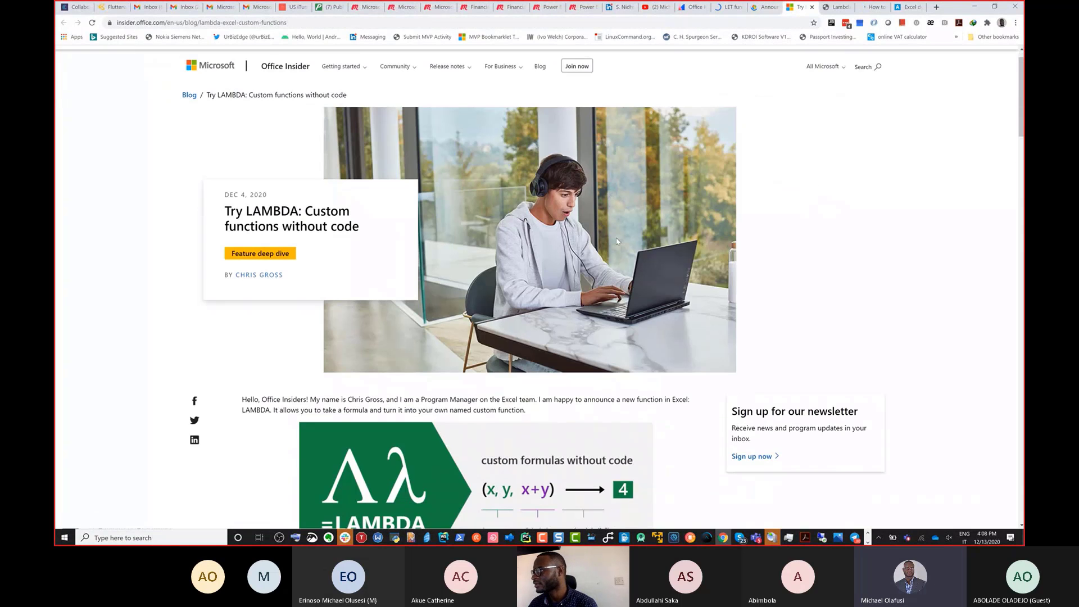
pyautogui.scroll(-6, 617, 242)
pyautogui.scroll(1, 617, 242)
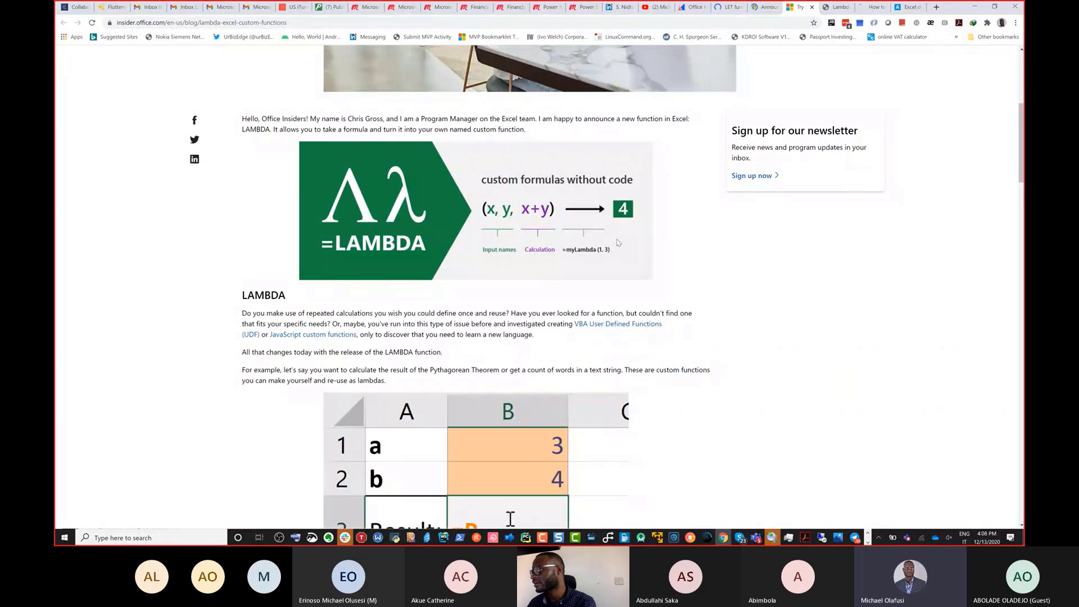
pyautogui.hotkey('ctrl', '+')
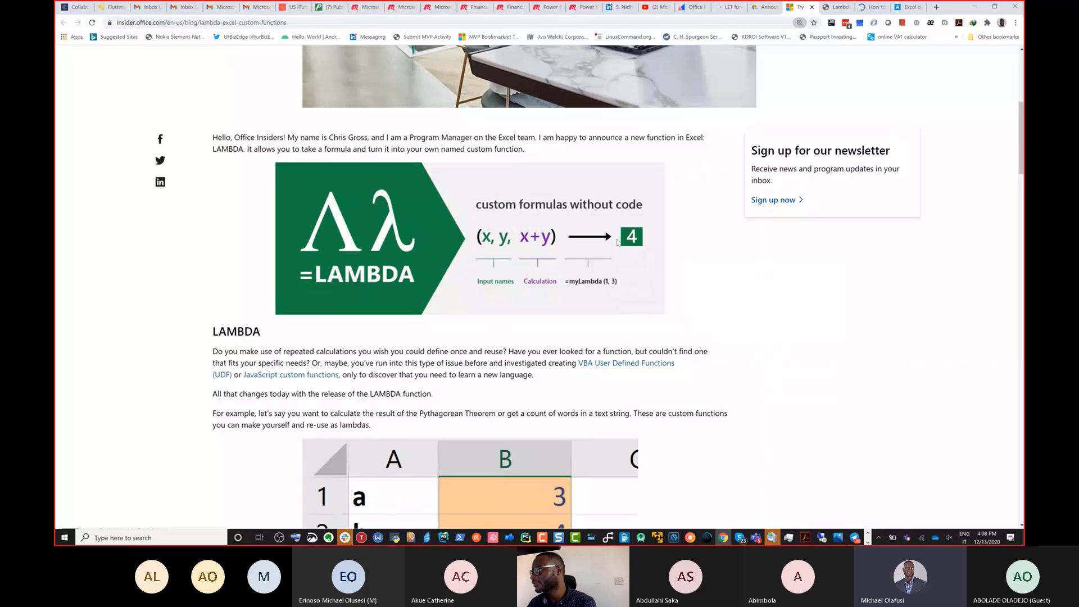
pyautogui.hotkey('ctrl', '+')
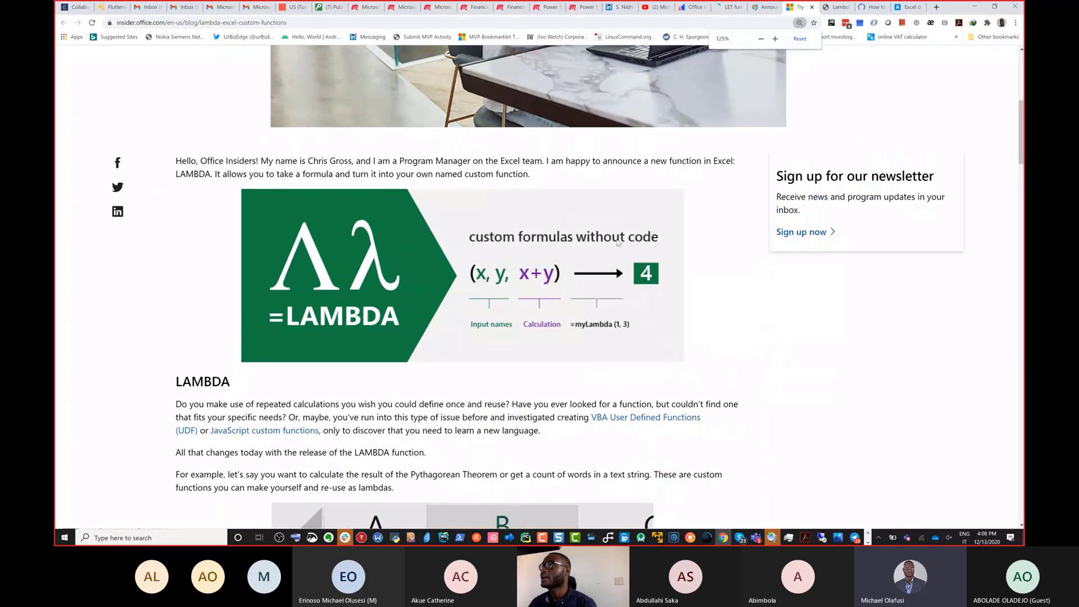
pyautogui.scroll(1, 619, 243)
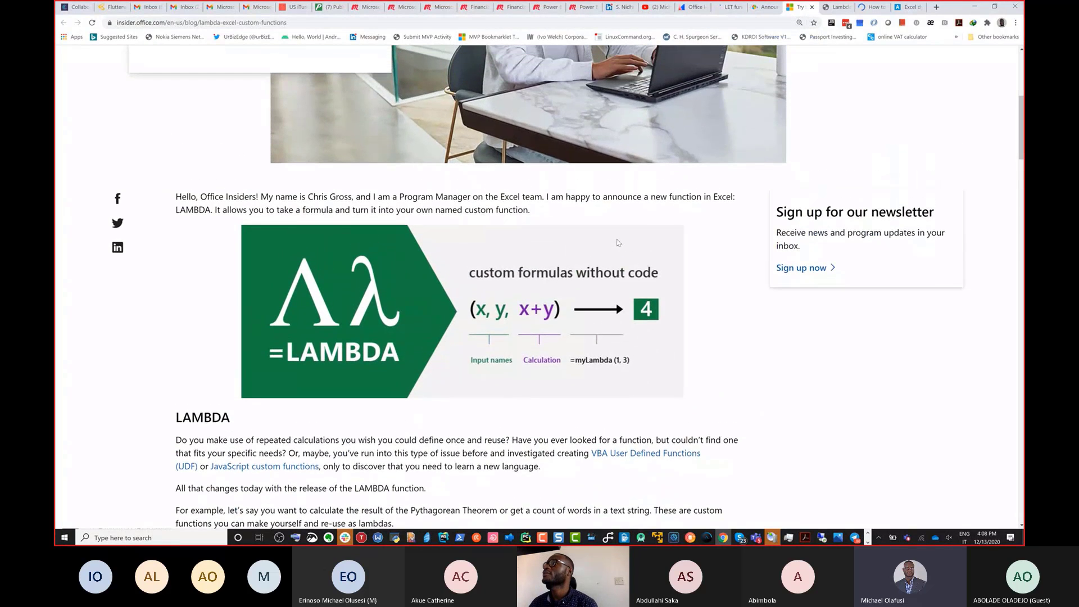
pyautogui.scroll(1, 618, 243)
pyautogui.scroll(1, 618, 243)
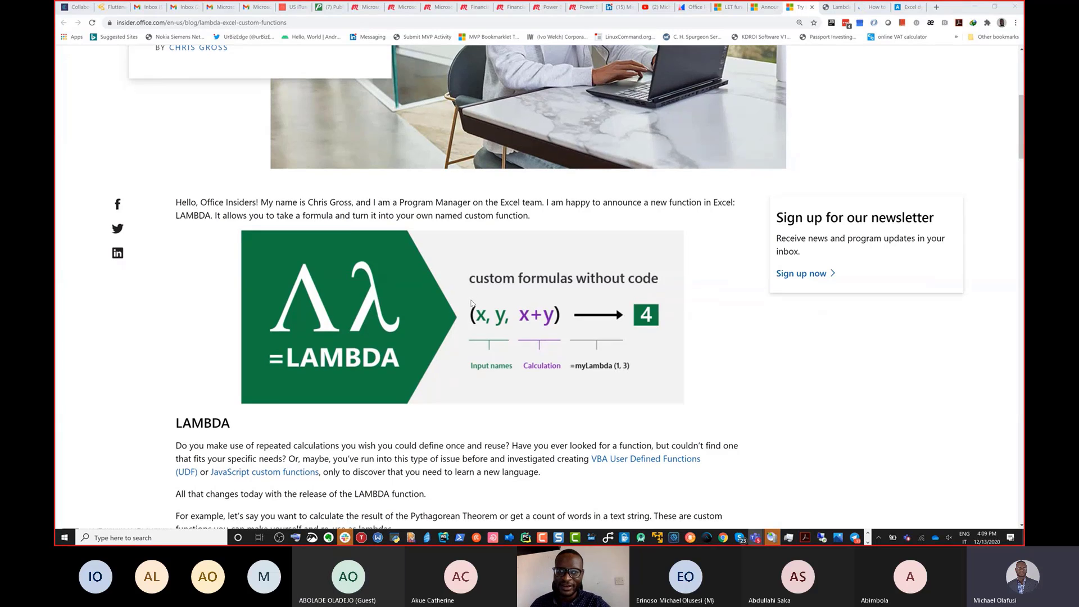
pyautogui.scroll(-1, 472, 303)
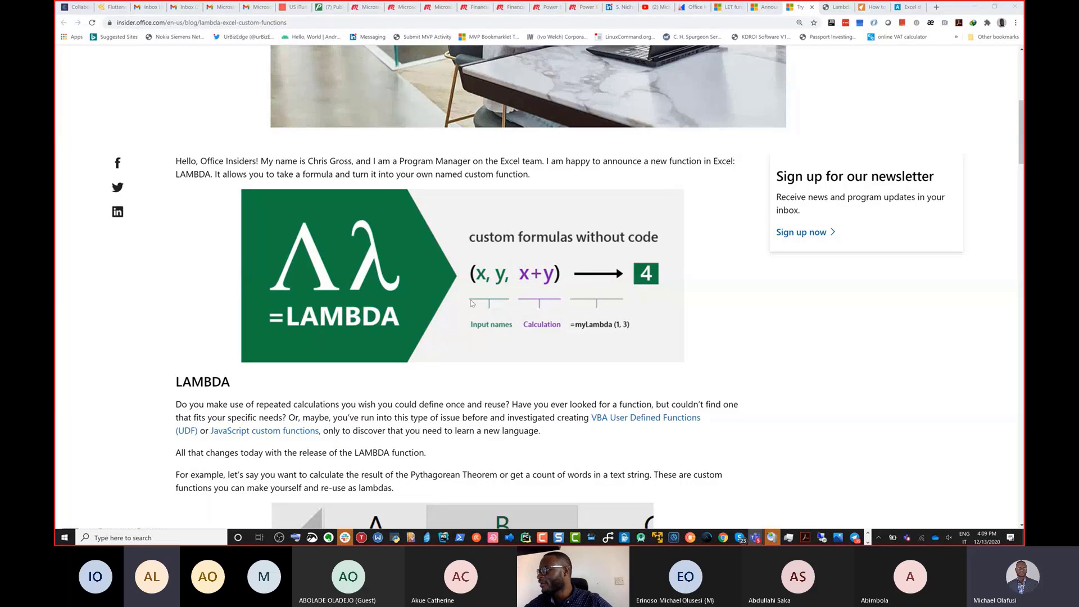
# Return to the Excel workbook and undo the last two changes.
pyautogui.hotkey('alt', 'Tab')
pyautogui.hotkey('alt', 'Tab')
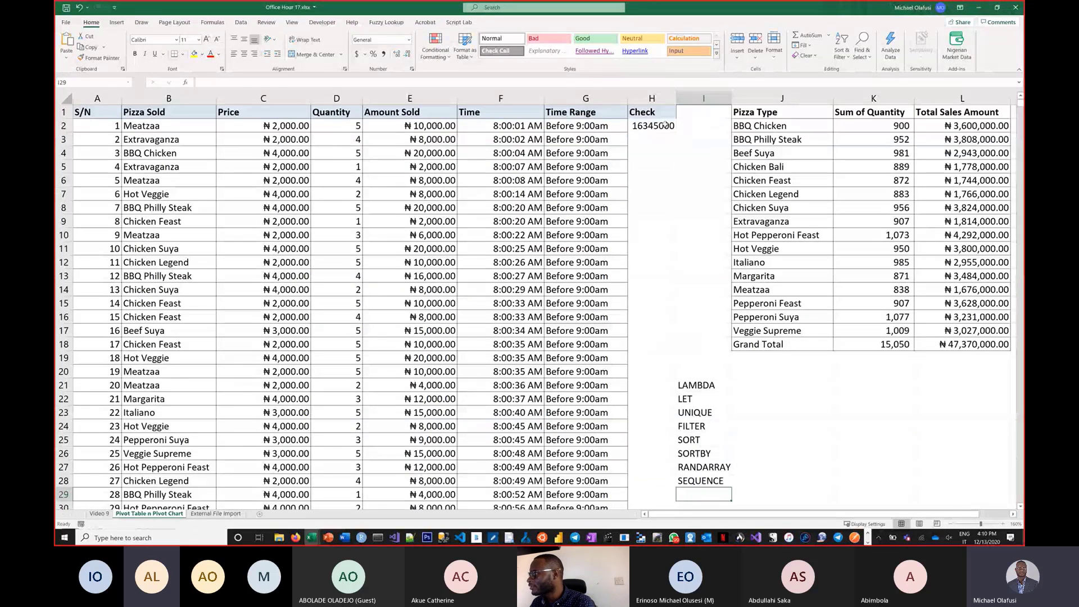
pyautogui.click(803, 385)
pyautogui.click(93, 112)
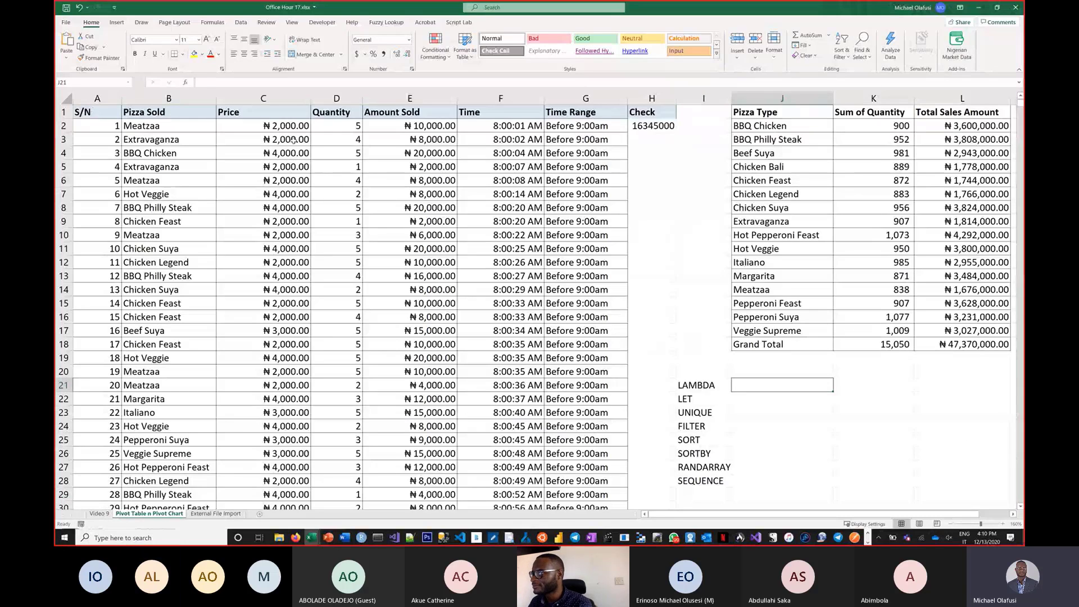
pyautogui.moveTo(504, 256); pyautogui.dragTo(572, 467)
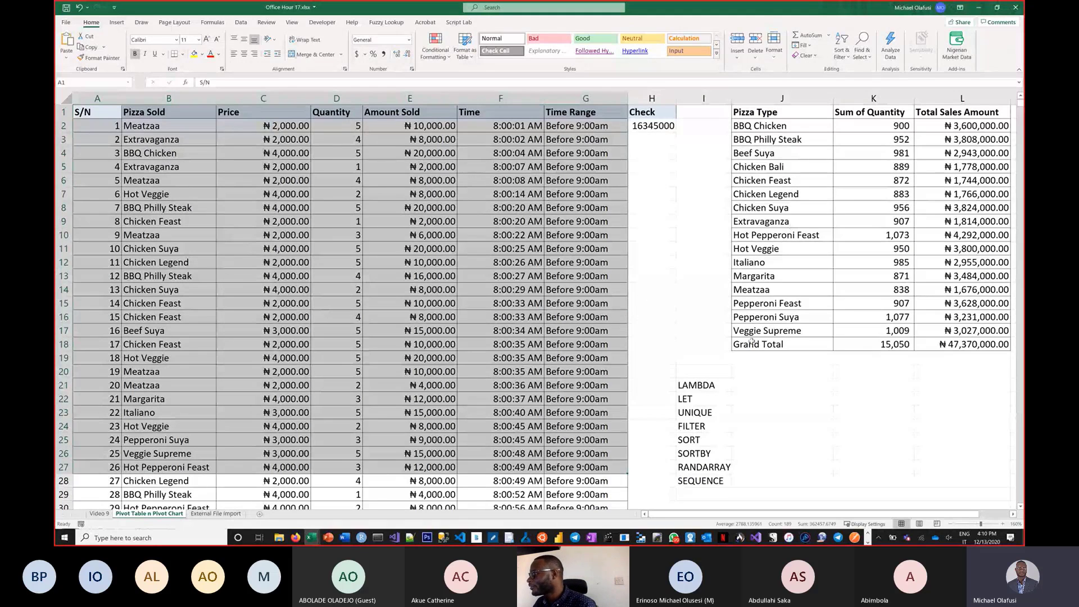
pyautogui.click(809, 383)
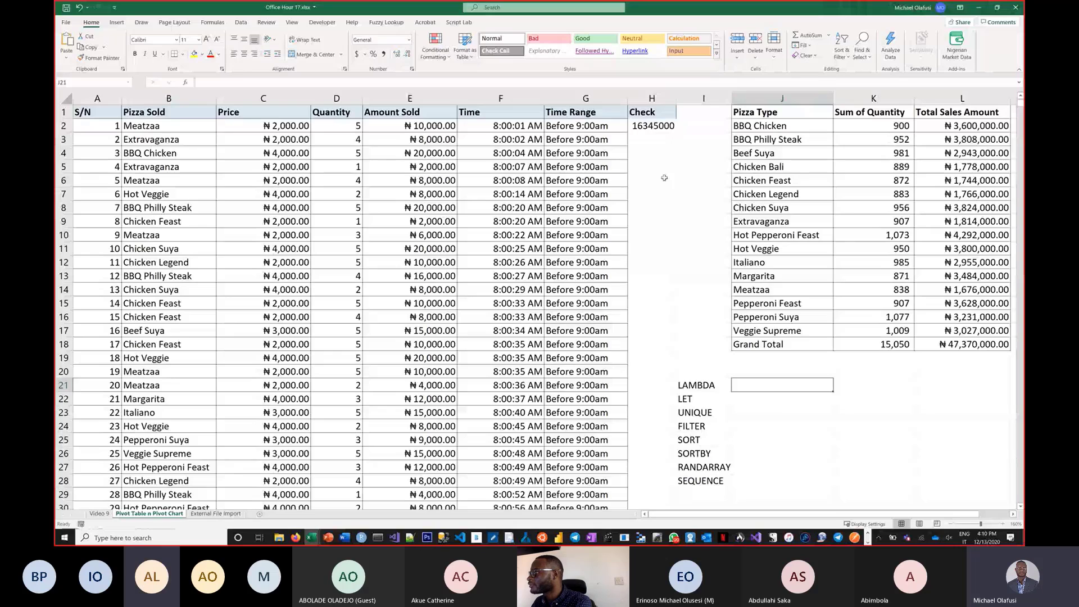
pyautogui.hotkey('ctrl', 'z')
pyautogui.hotkey('ctrl', 'z')
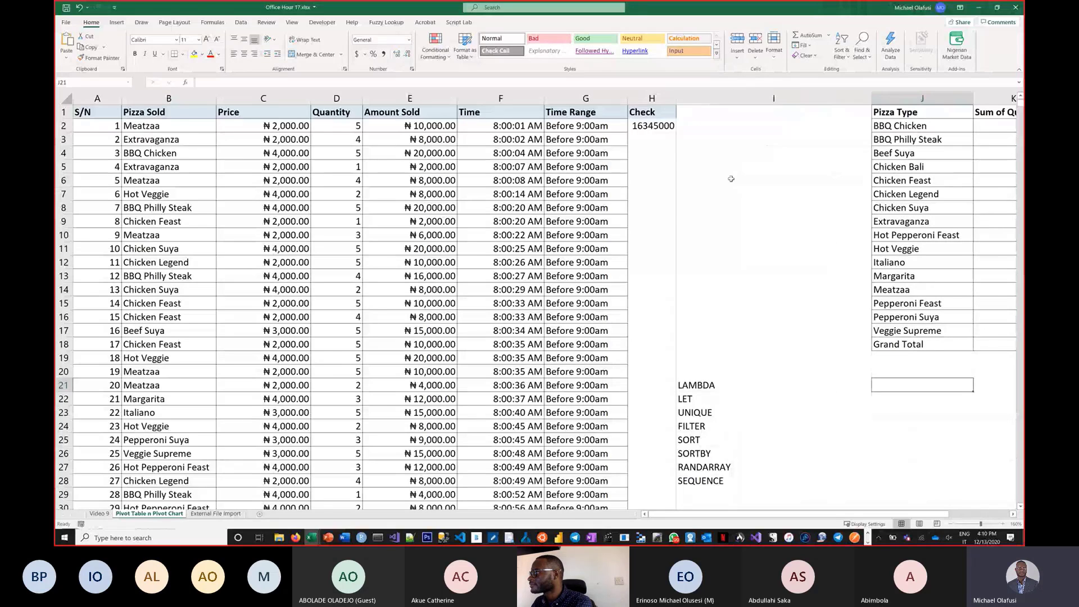
# Enter the label "Count of products we sold more than 3 quantities of" in cell I4.
pyautogui.write('QUan')
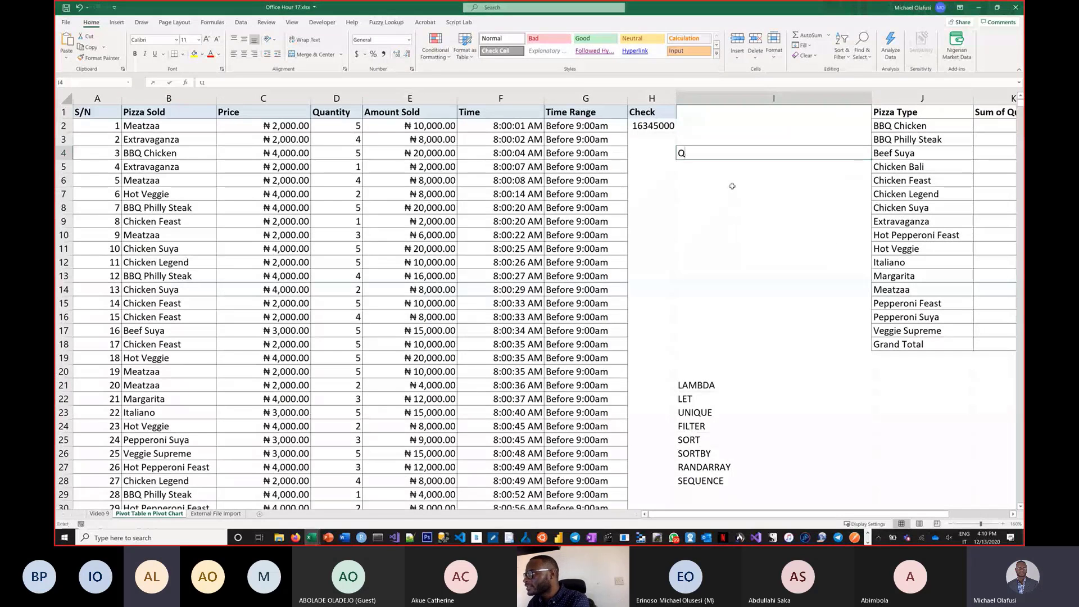
pyautogui.press('BackSpace')
pyautogui.press('BackSpace')
pyautogui.press('BackSpace')
pyautogui.press('BackSpace')
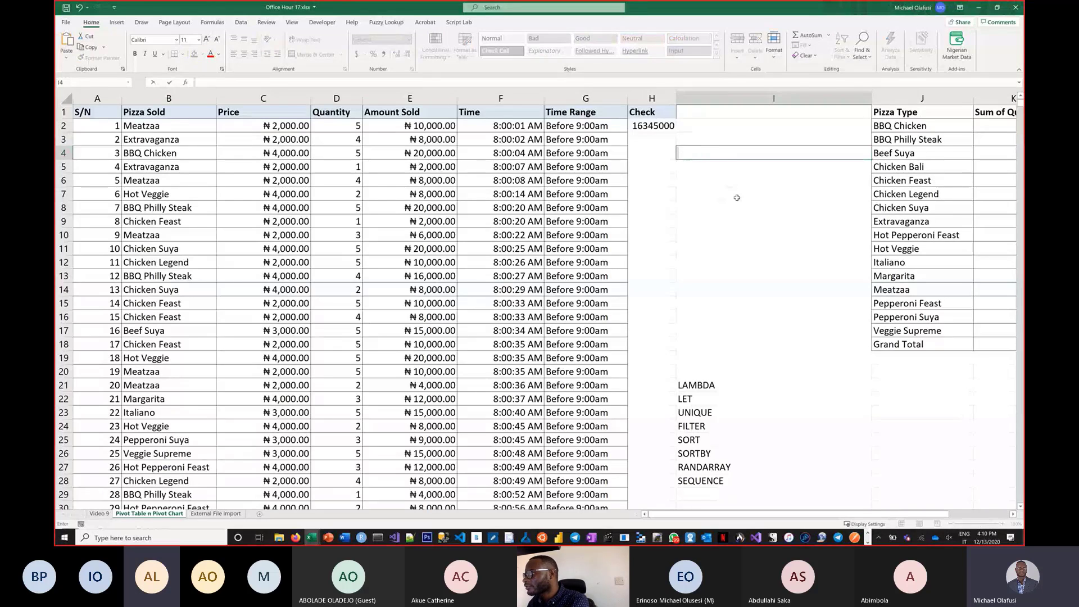
pyautogui.write('Count of prou')
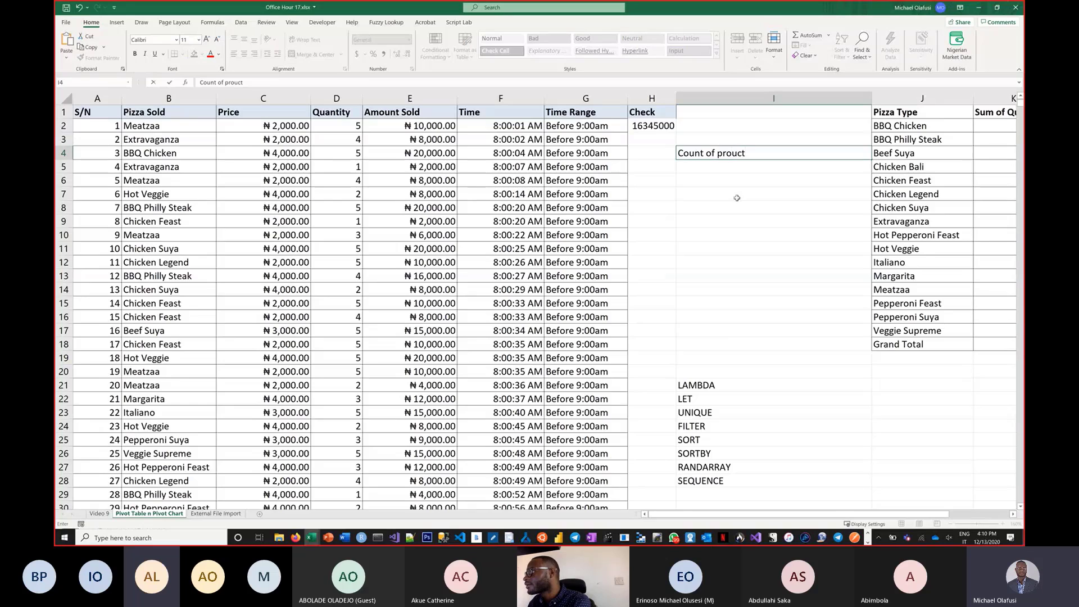
pyautogui.press('BackSpace')
pyautogui.write('du')
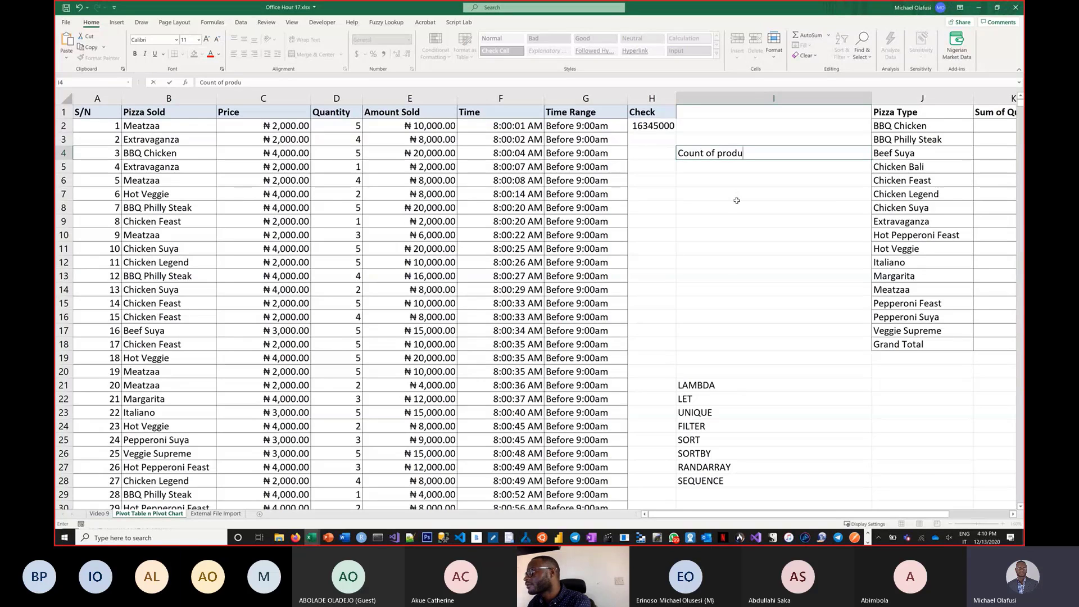
pyautogui.write('cts we')
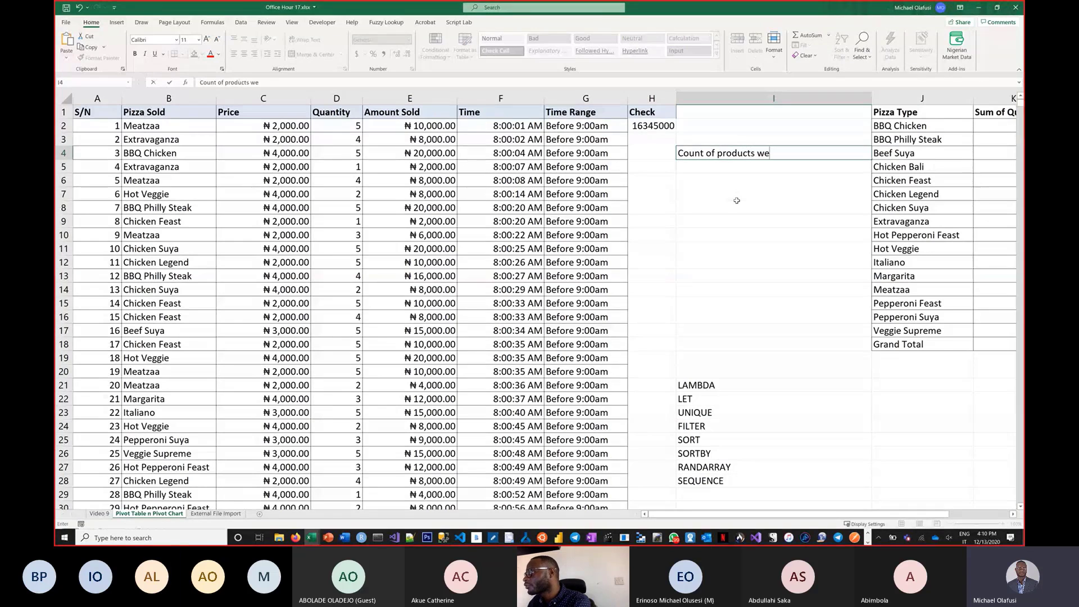
pyautogui.write(' sold more ')
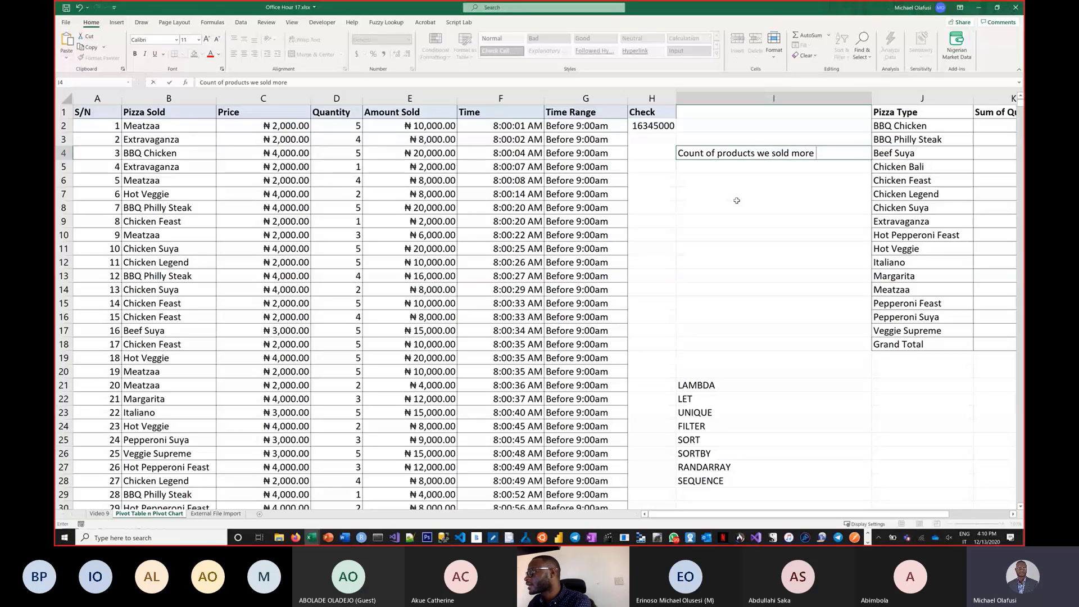
pyautogui.write('than ')
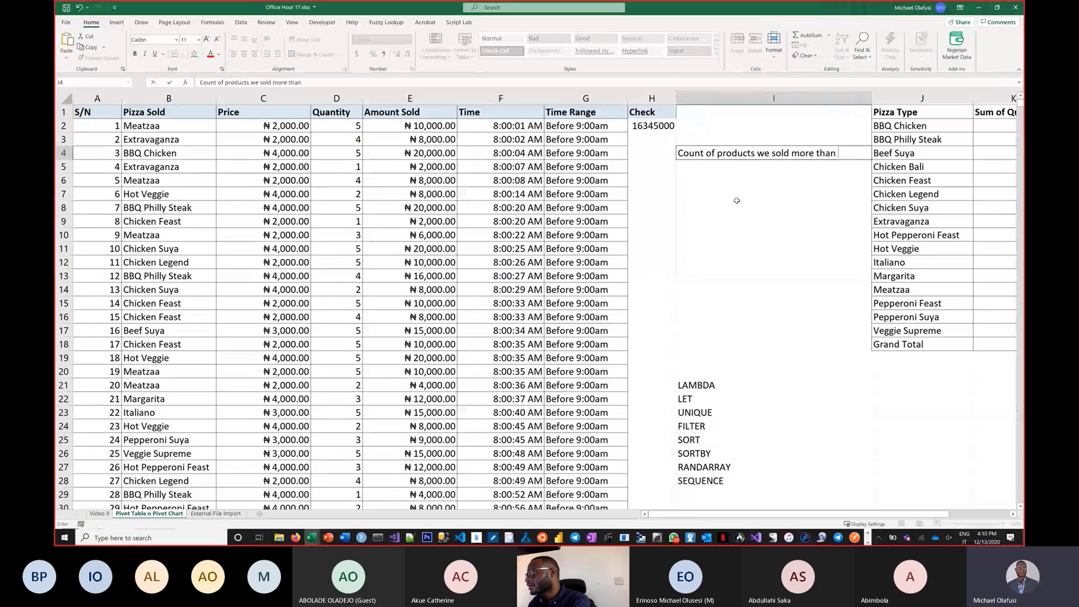
pyautogui.write('3 qr')
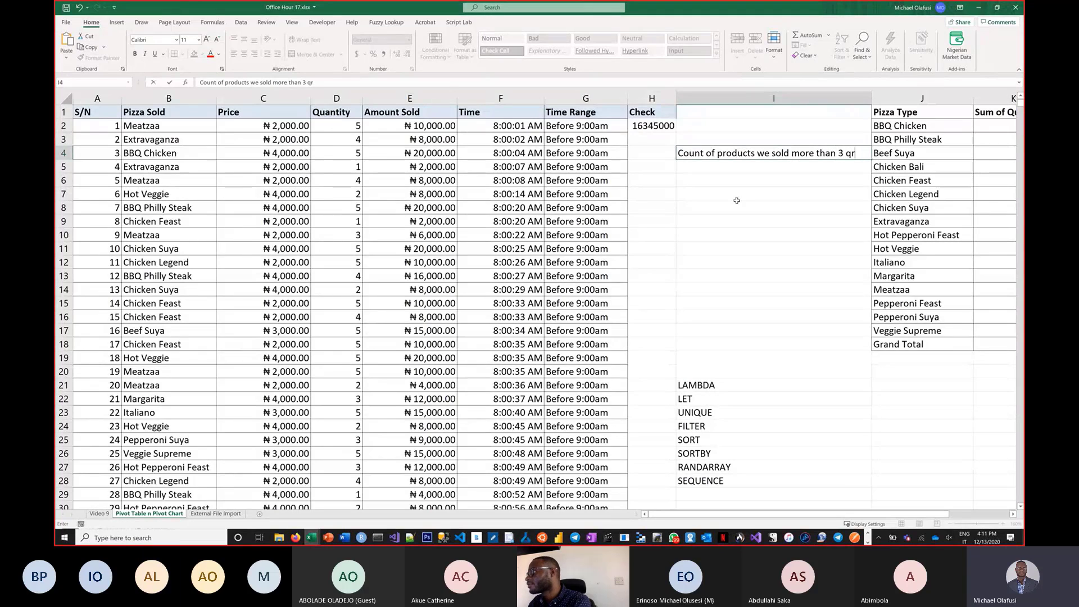
pyautogui.press('BackSpace')
pyautogui.write('uant')
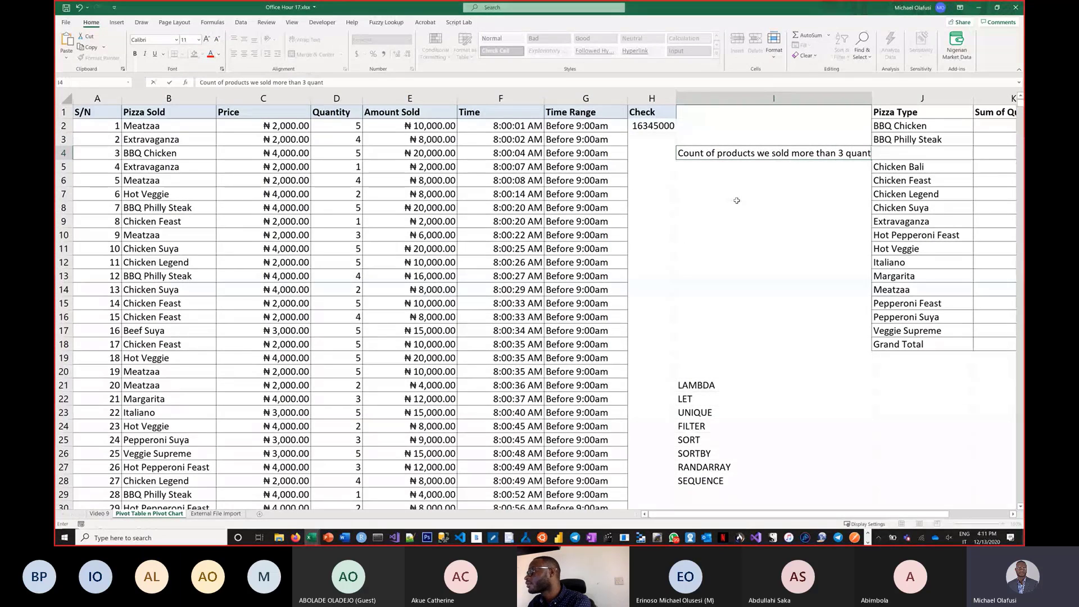
pyautogui.write('ities of')
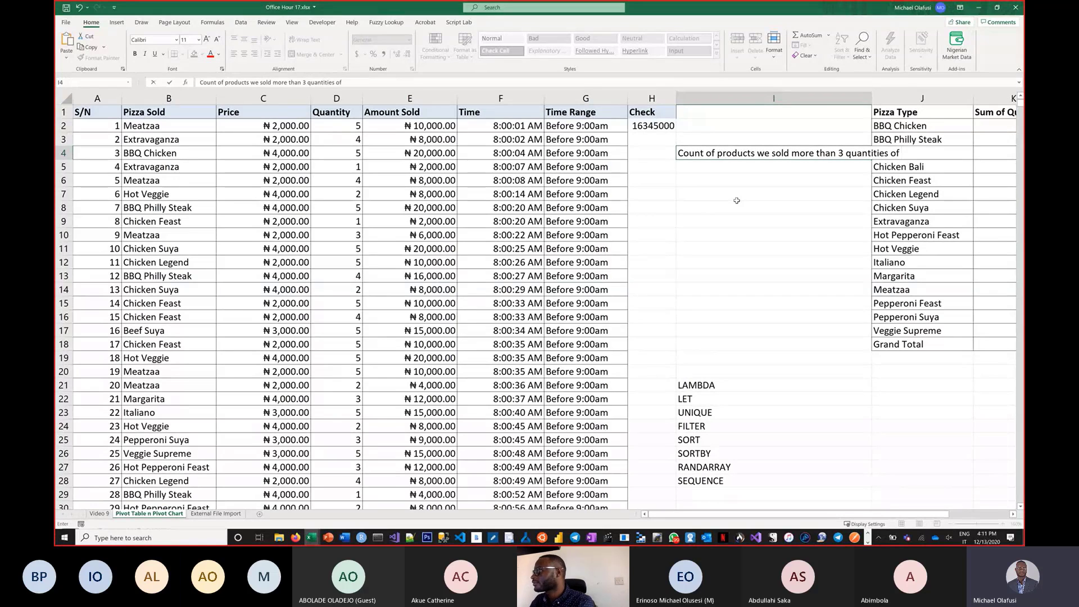
pyautogui.press('Return')
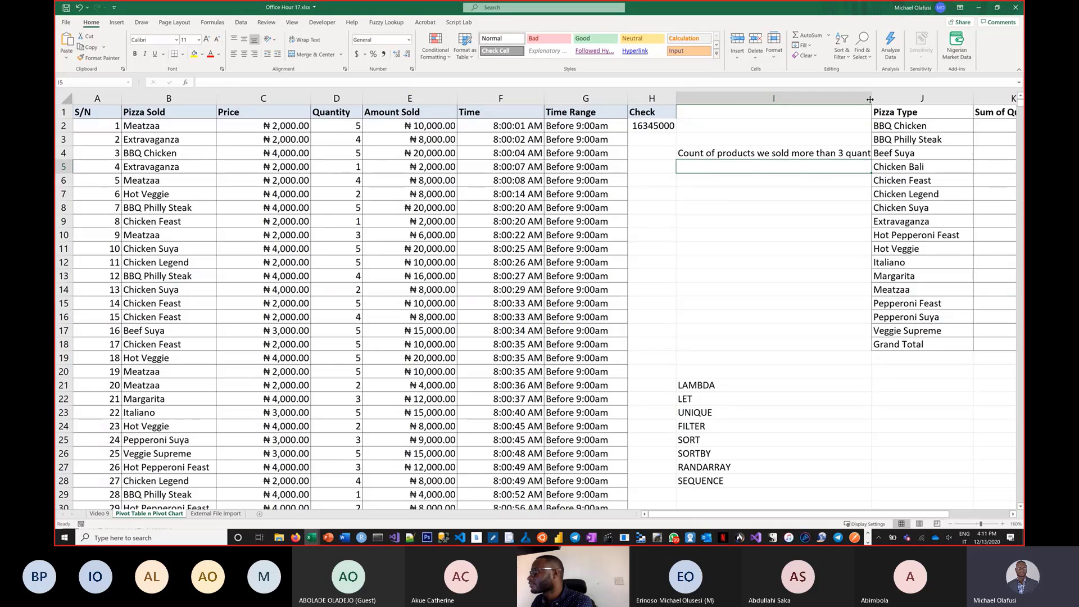
# Widen column I and enter =COUNTIF(D:D,3) in cell I5 to count rows with a quantity of 3.
pyautogui.moveTo(870, 99); pyautogui.dragTo(913, 99)
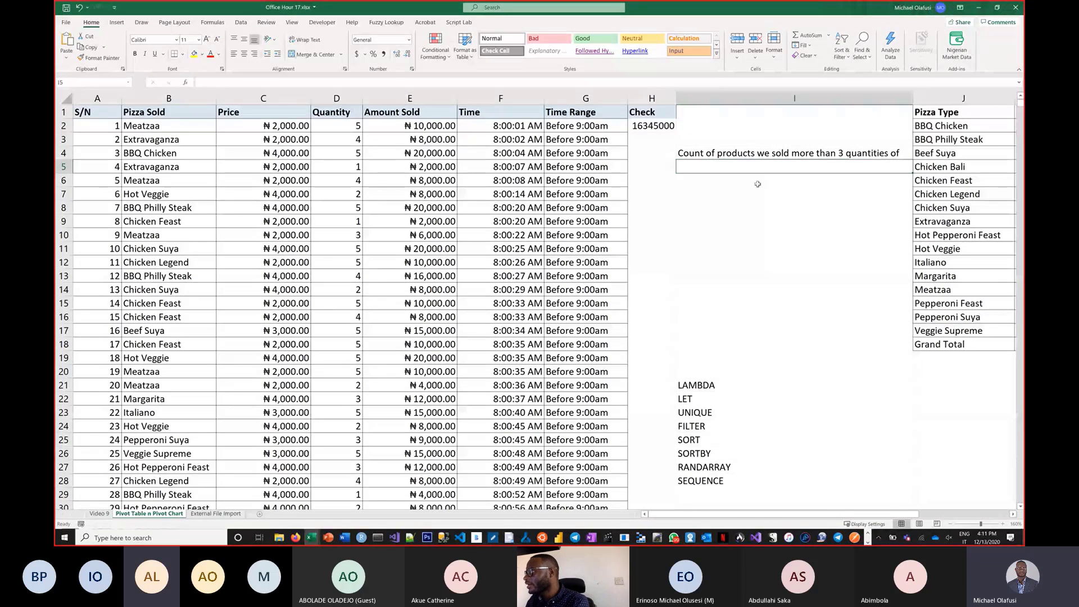
pyautogui.write('=')
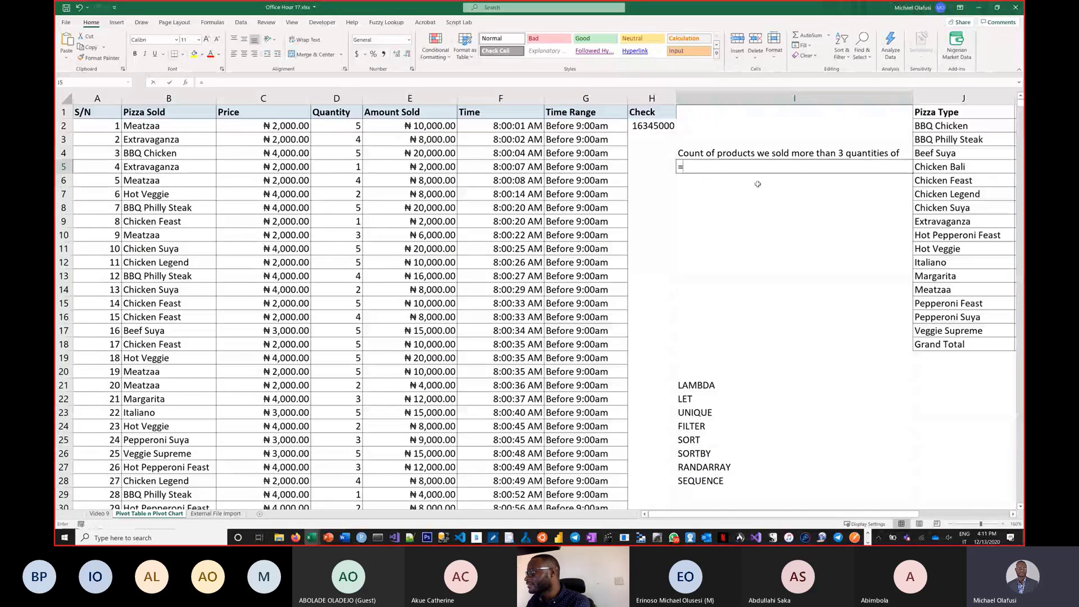
pyautogui.write('countif(')
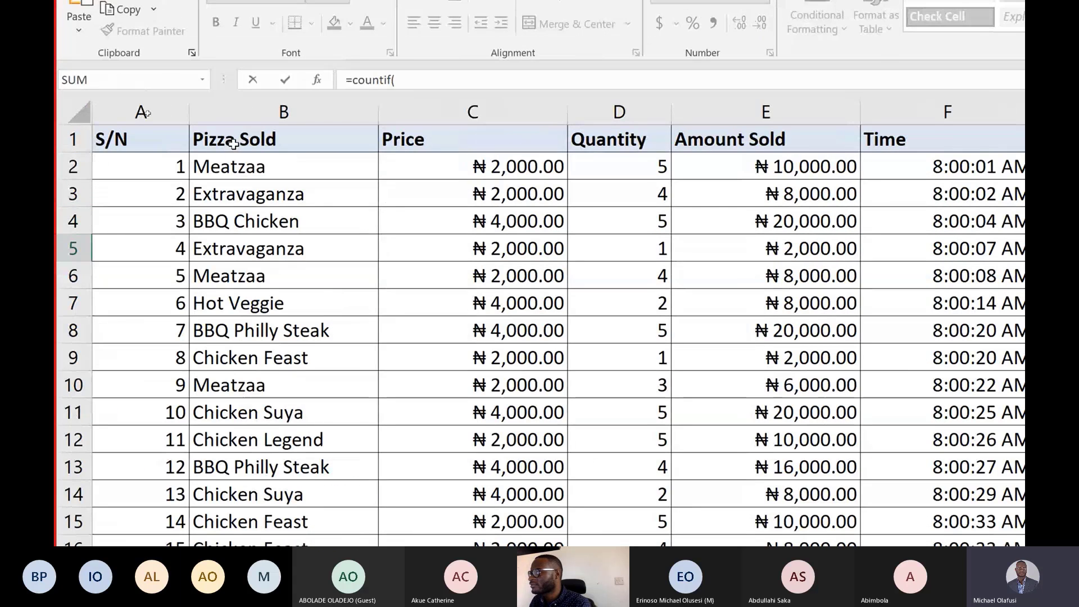
pyautogui.click(298, 112)
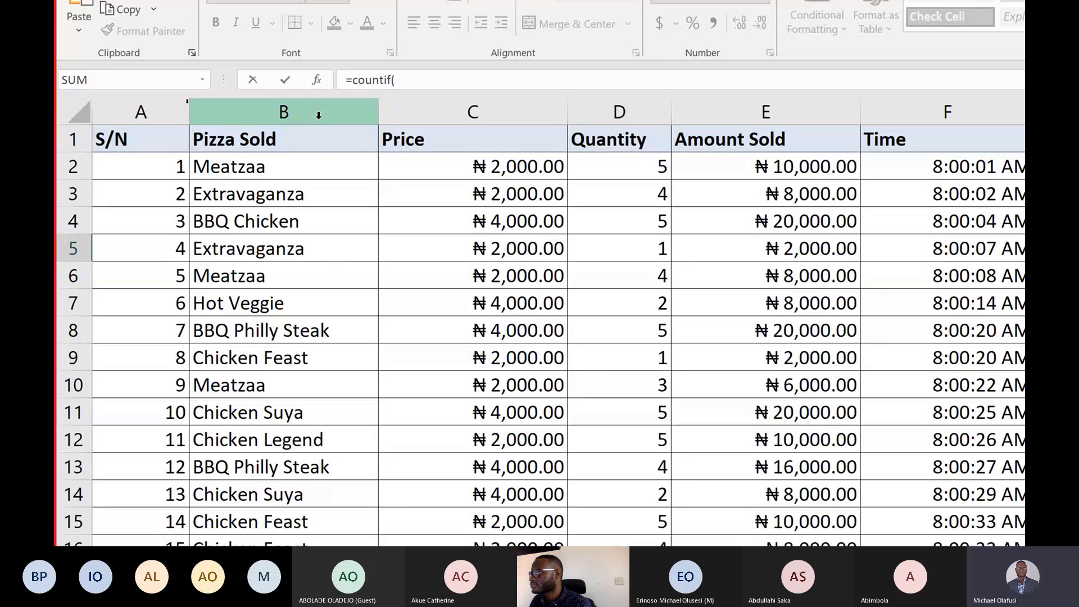
pyautogui.click(600, 104)
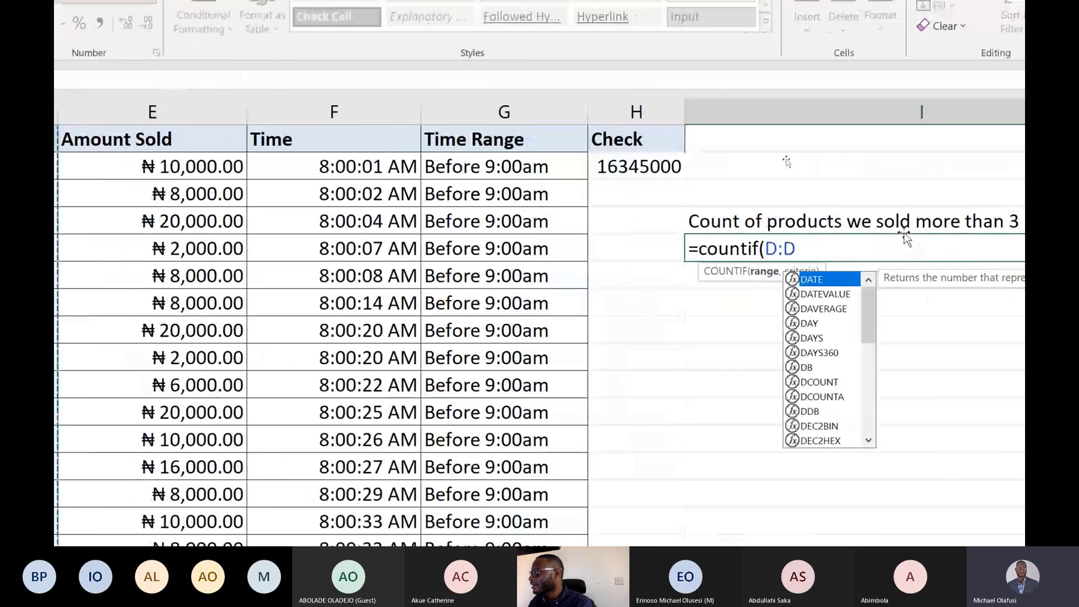
pyautogui.write(',')
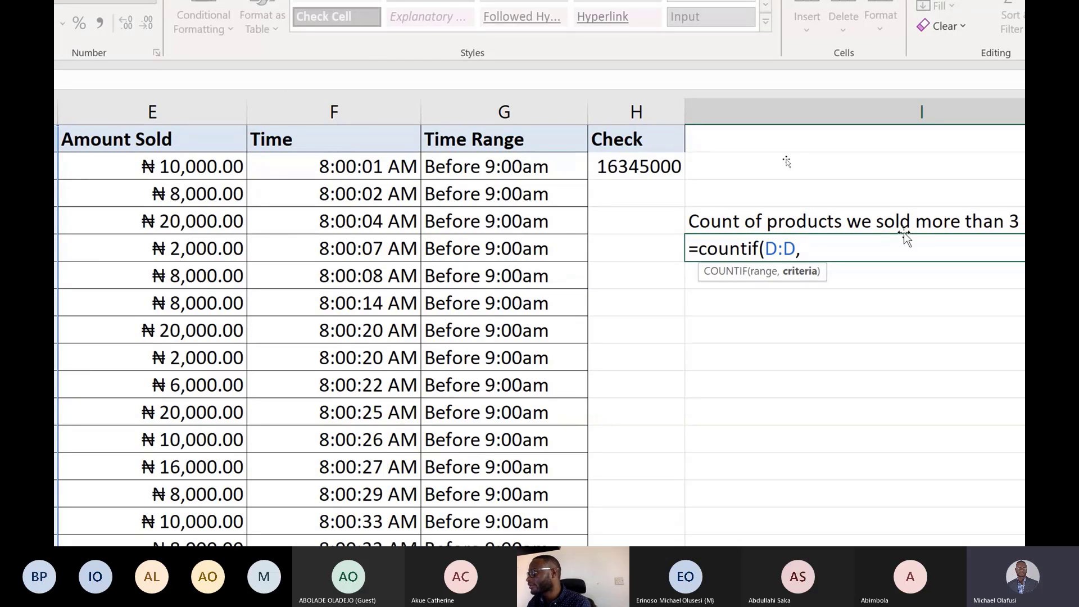
pyautogui.write('3')
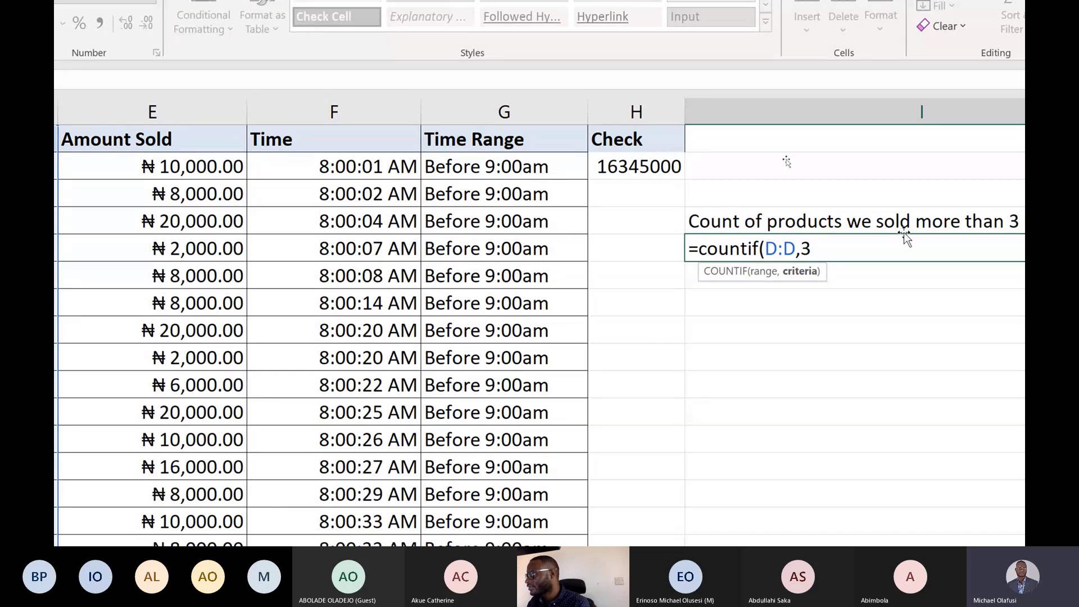
pyautogui.write(')')
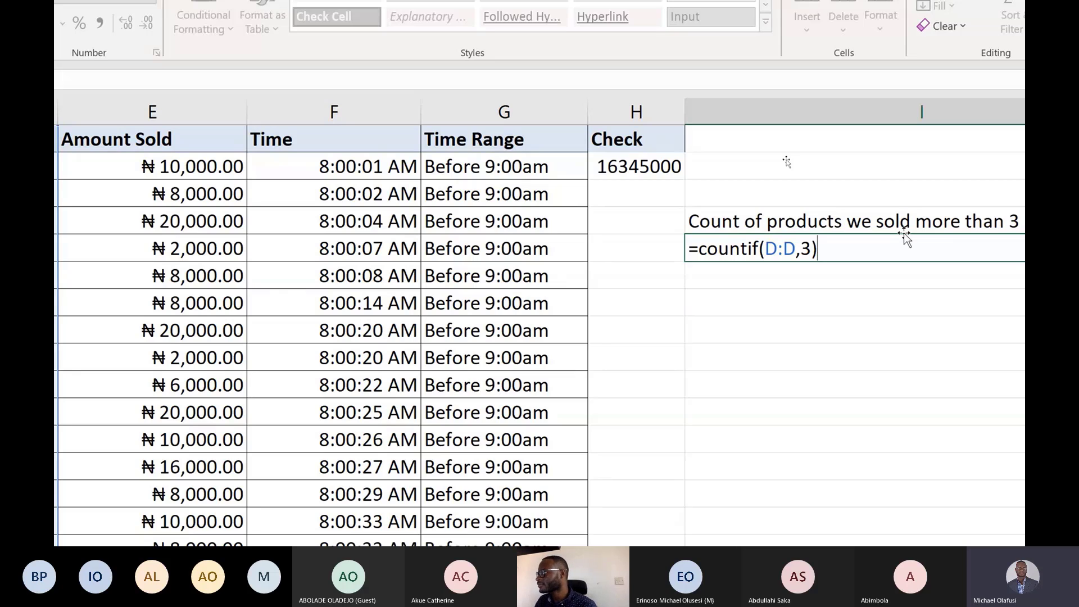
pyautogui.press('Return')
# Edit the I4 label to read "Count of transactions, we sold exactly 3 quantities of".
pyautogui.hscroll(2, 904, 233)
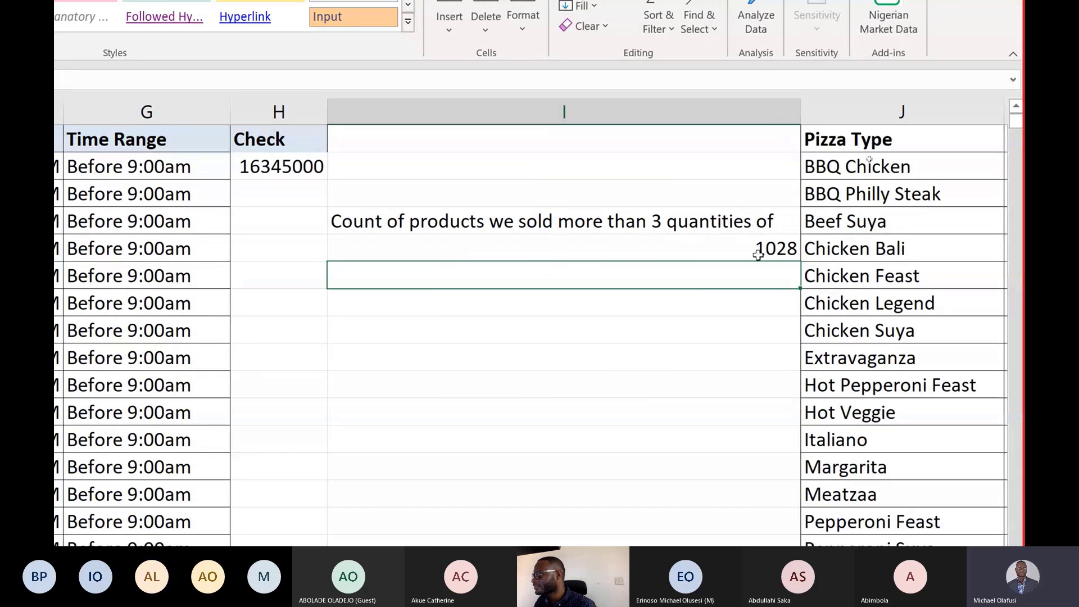
pyautogui.click(708, 226)
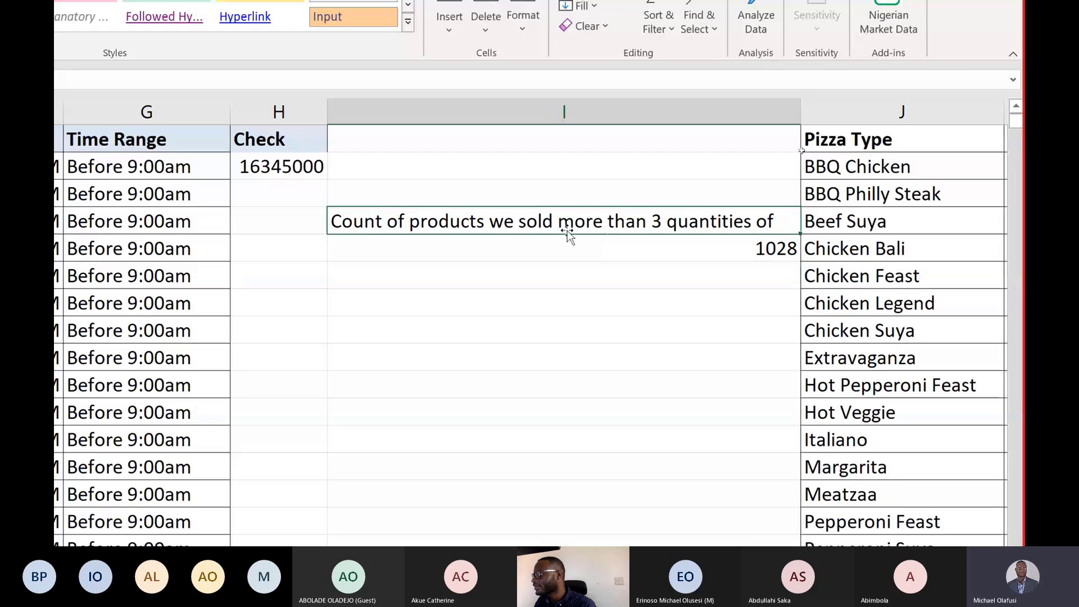
pyautogui.doubleClick(583, 212)
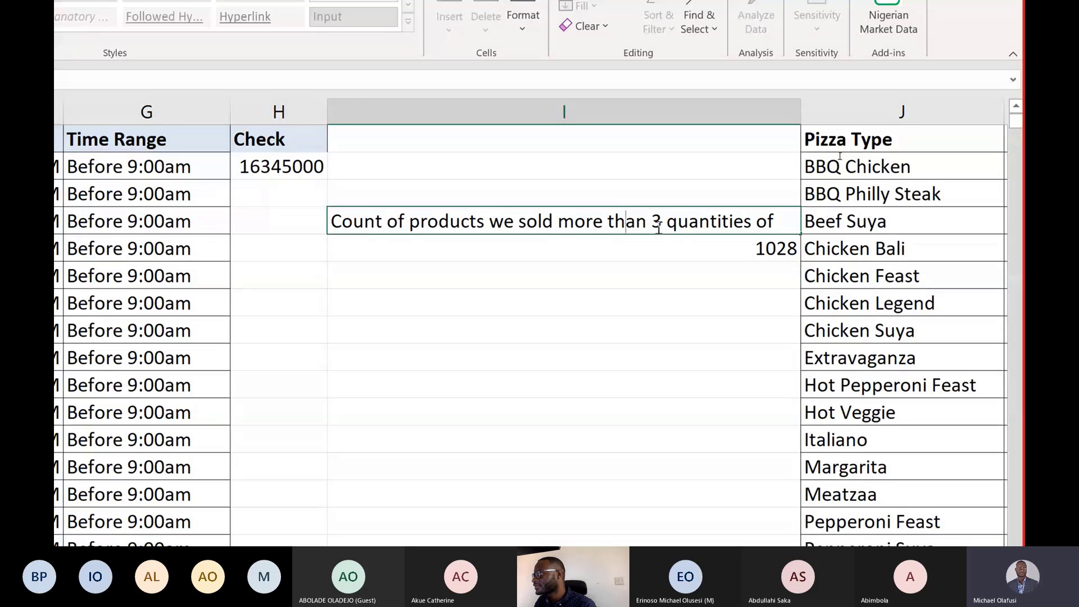
pyautogui.moveTo(648, 223); pyautogui.dragTo(568, 238)
pyautogui.write('exa')
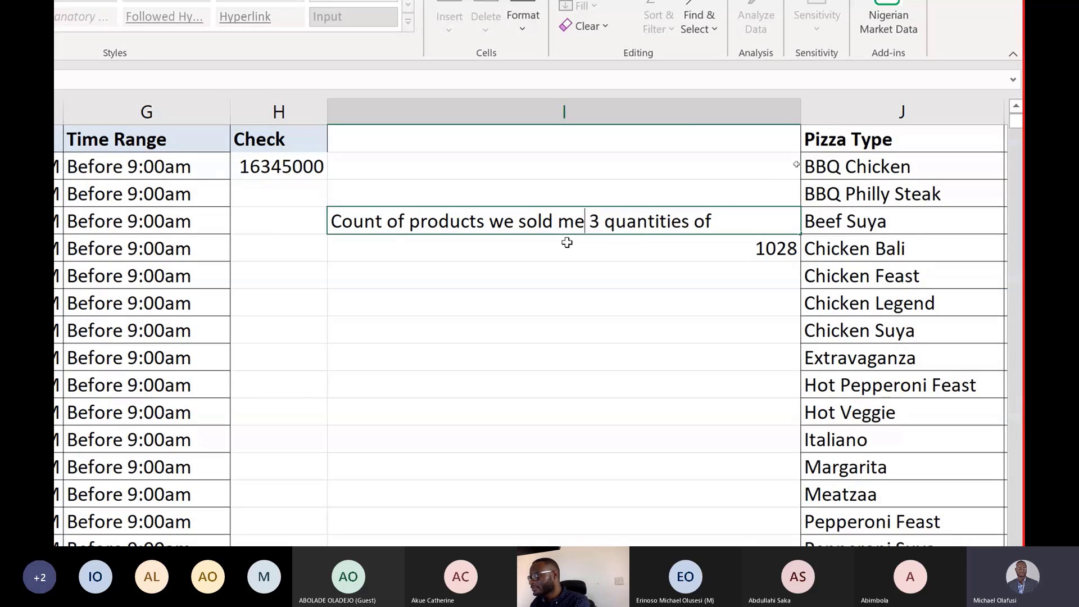
pyautogui.write('ctly')
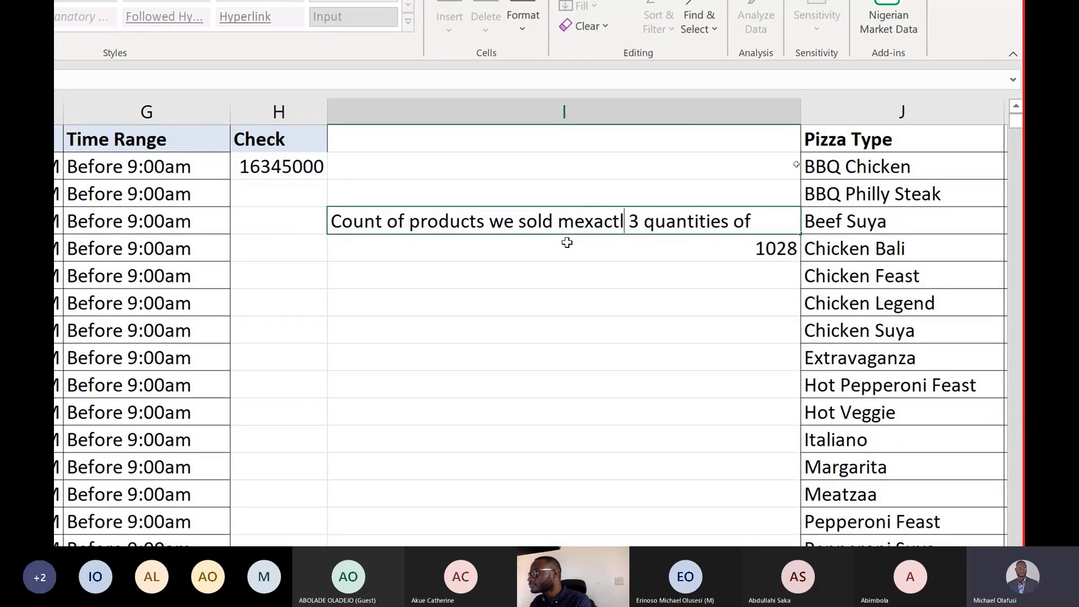
pyautogui.click(576, 217)
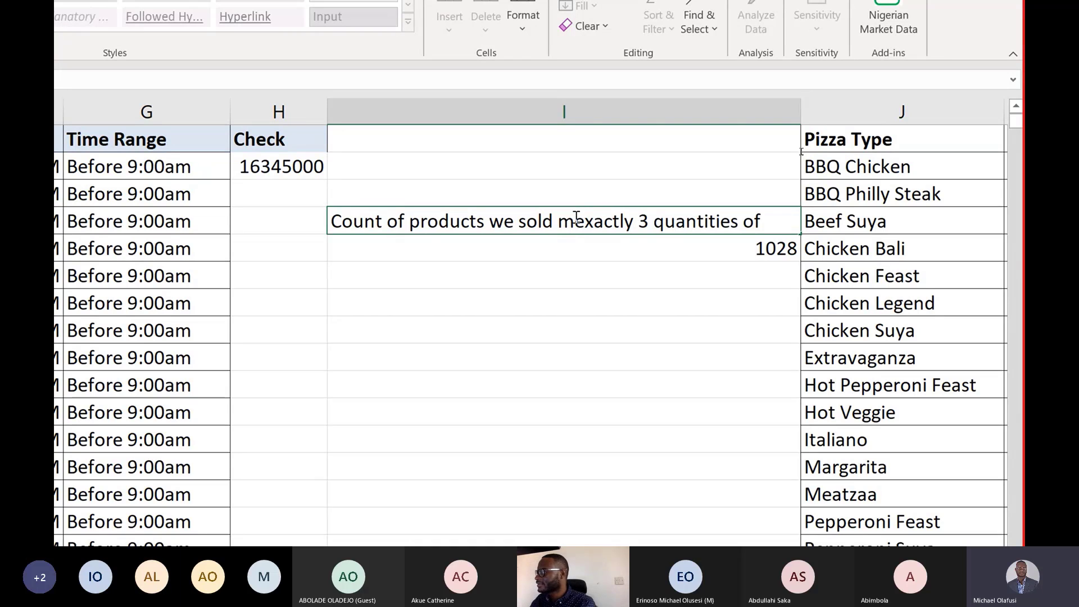
pyautogui.press('BackSpace')
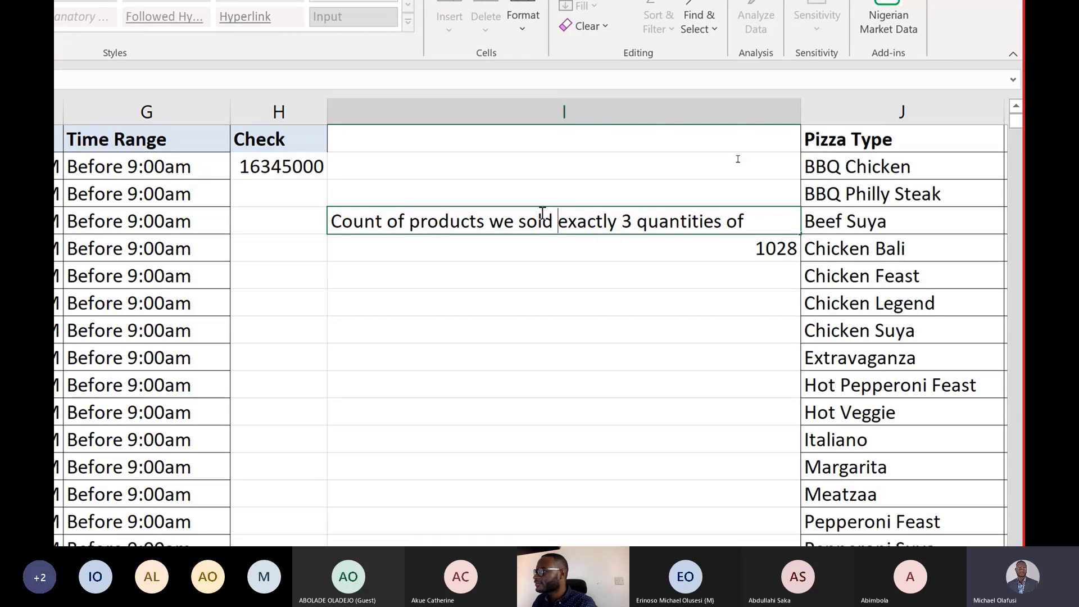
pyautogui.doubleClick(439, 221)
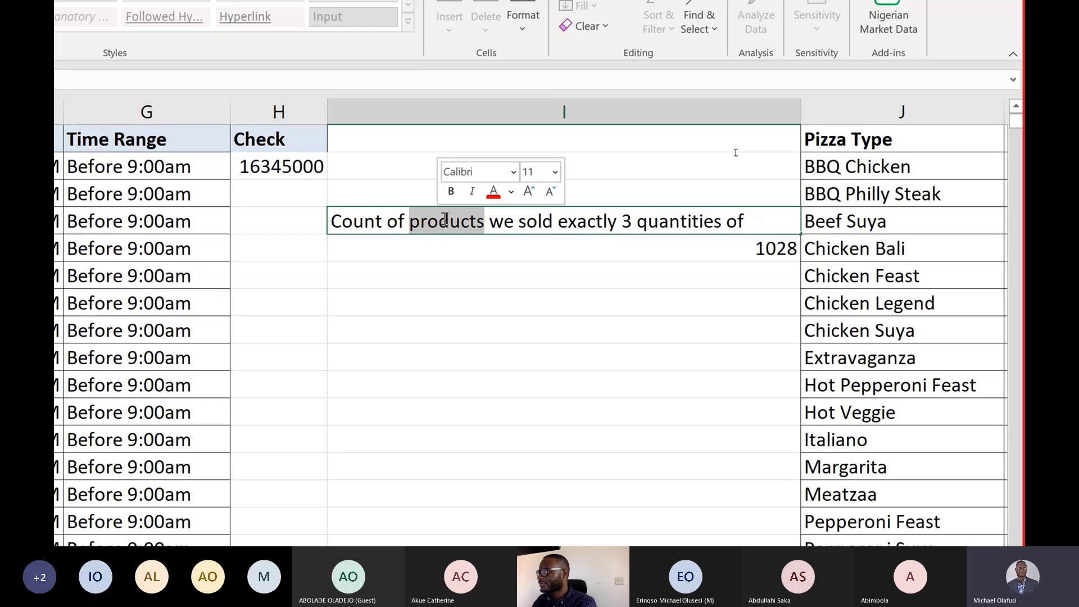
pyautogui.write('transactions')
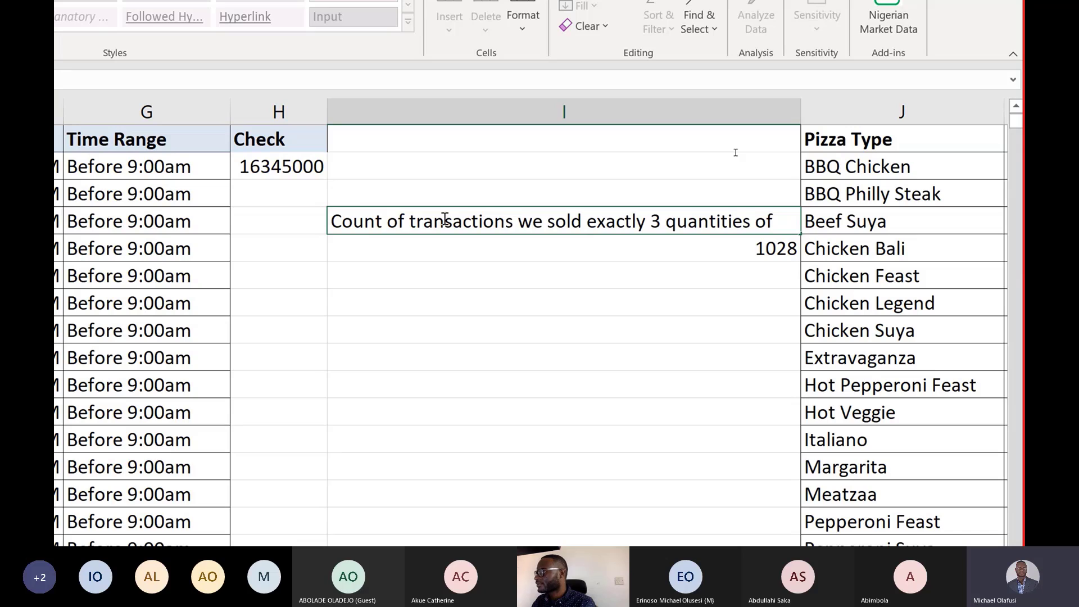
pyautogui.press('Return')
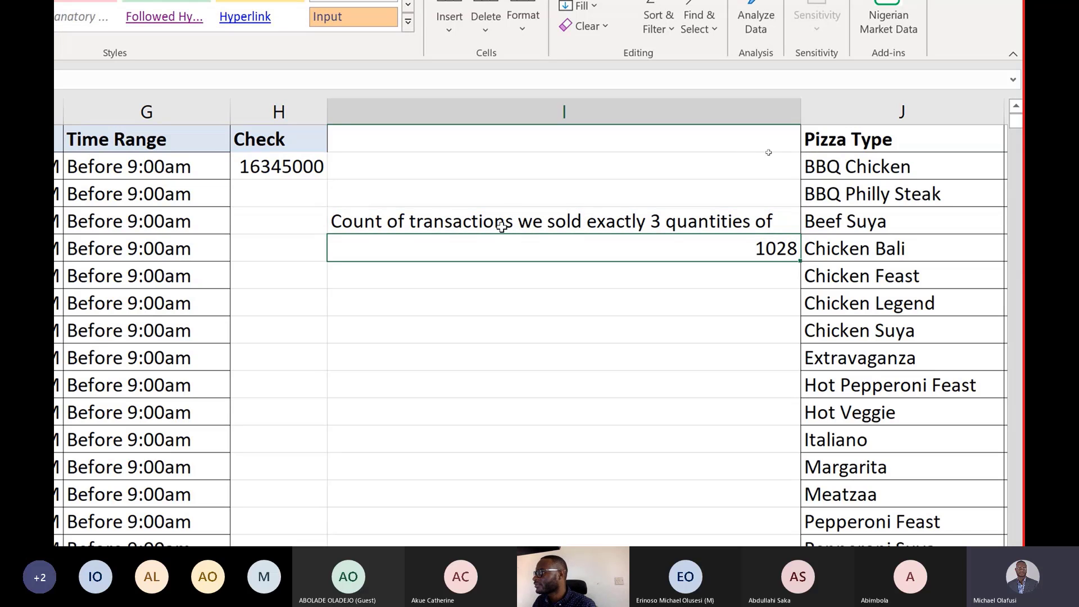
pyautogui.doubleClick(511, 221)
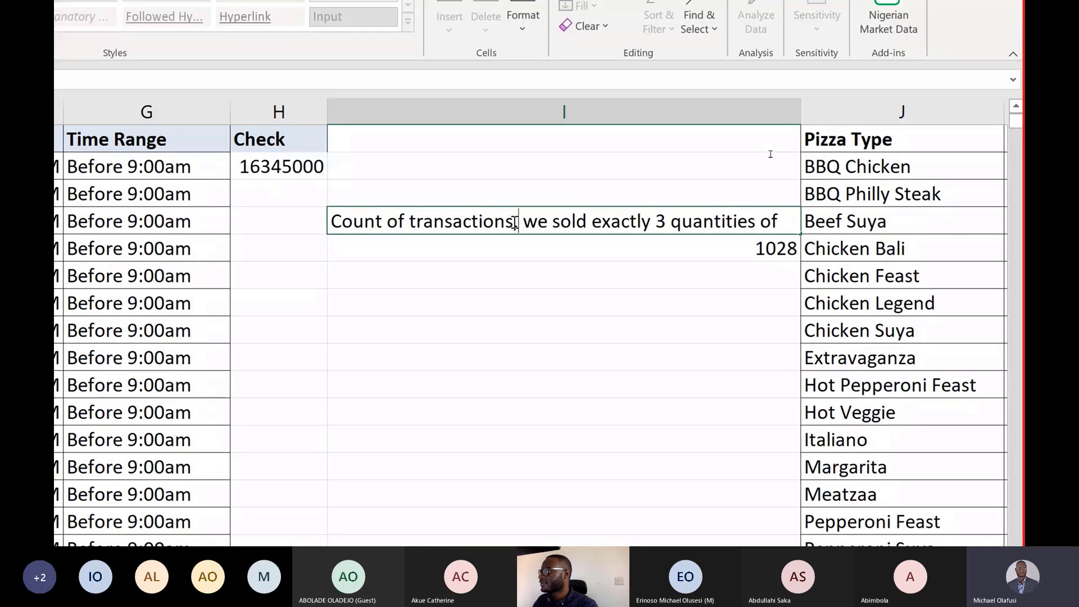
pyautogui.write(',')
pyautogui.press('Return')
# Try wrapping the I5 COUNTIF formula in LAMBDA with a parameter x, then strip the wrapper back out.
pyautogui.scroll(-1, 597, 238)
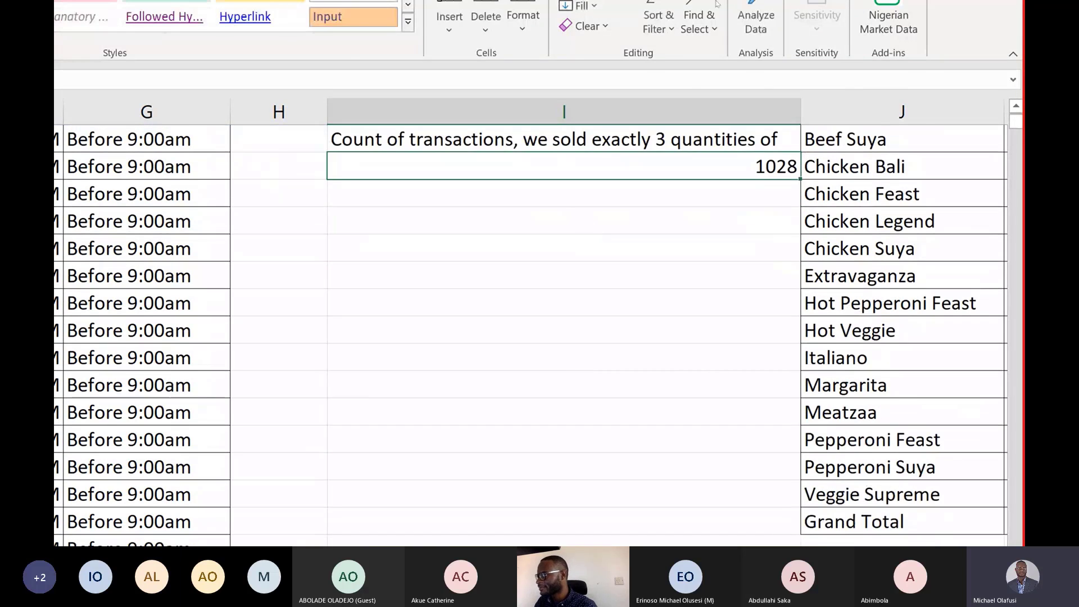
pyautogui.scroll(1, 597, 239)
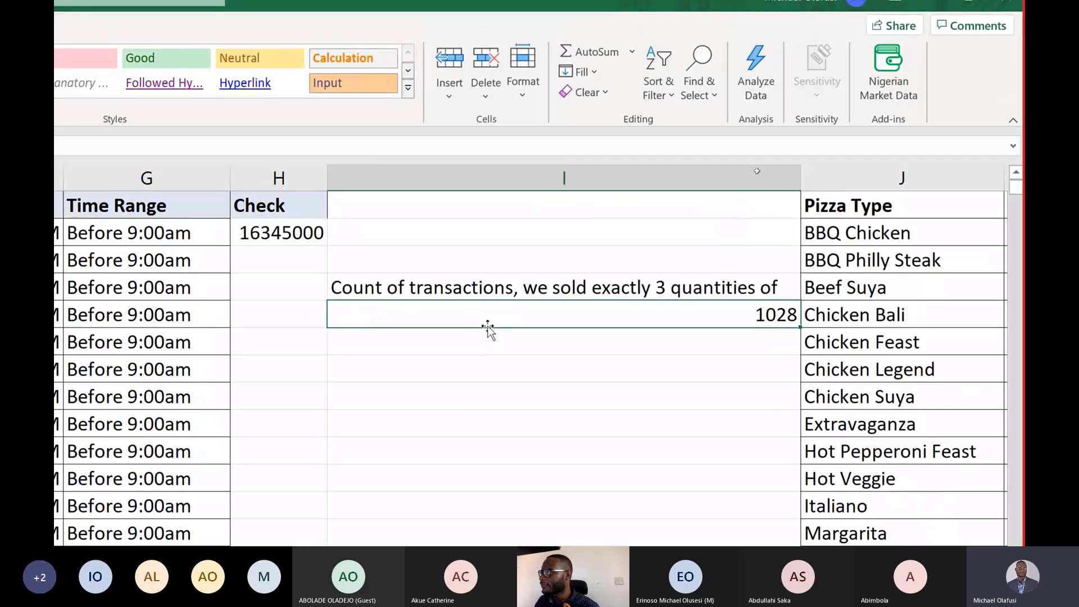
pyautogui.doubleClick(495, 313)
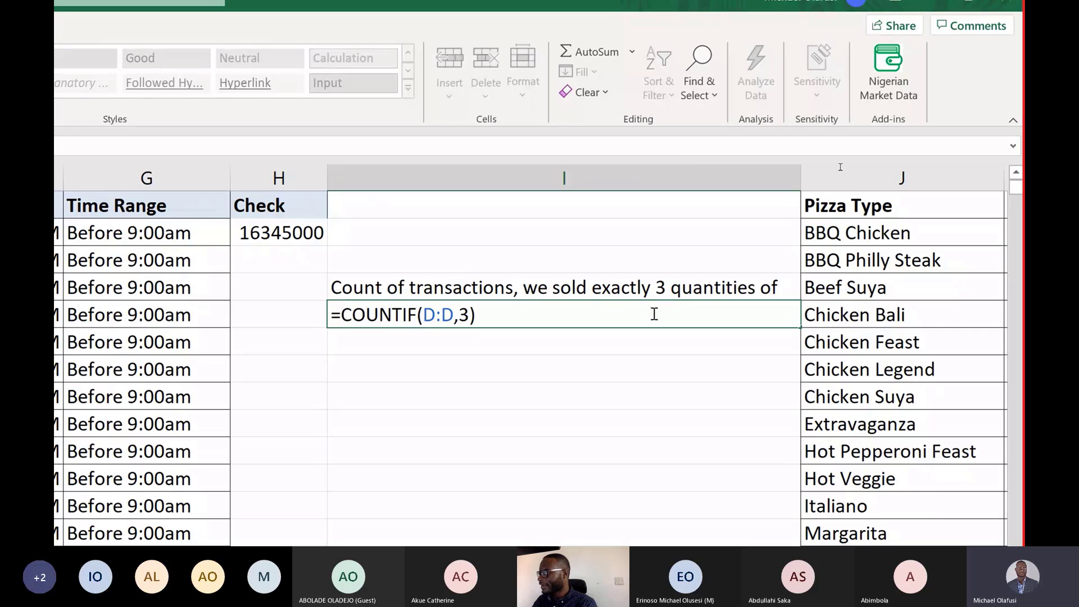
pyautogui.write('la')
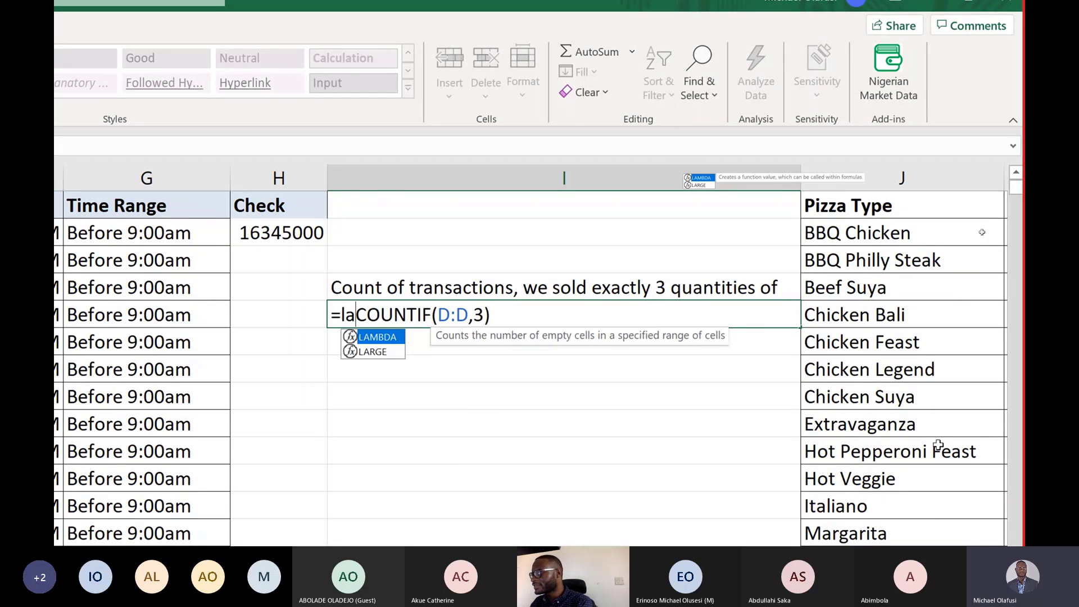
pyautogui.press('Tab')
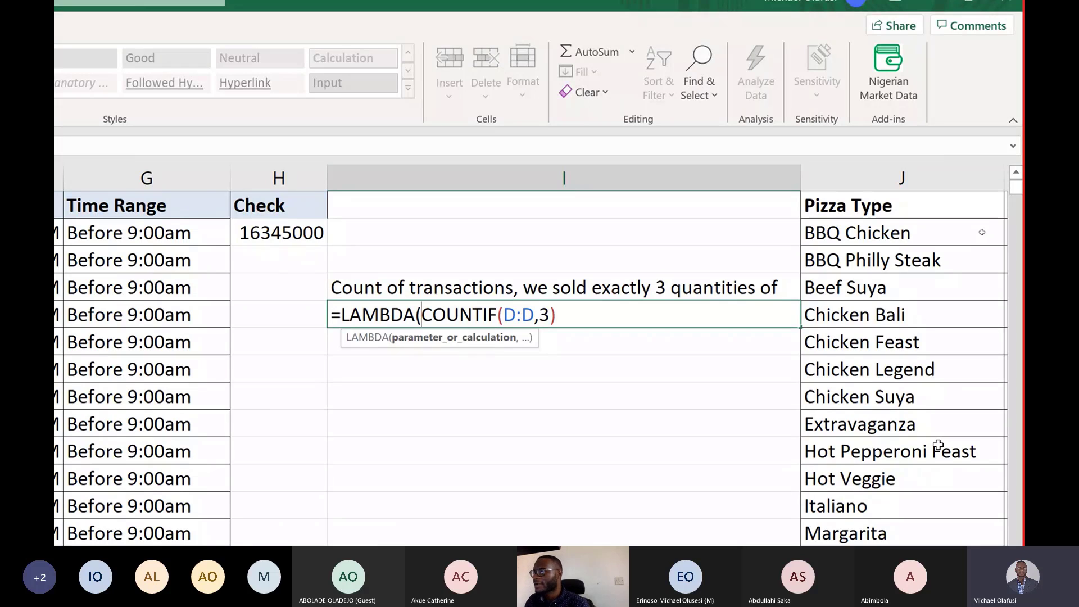
pyautogui.write('x')
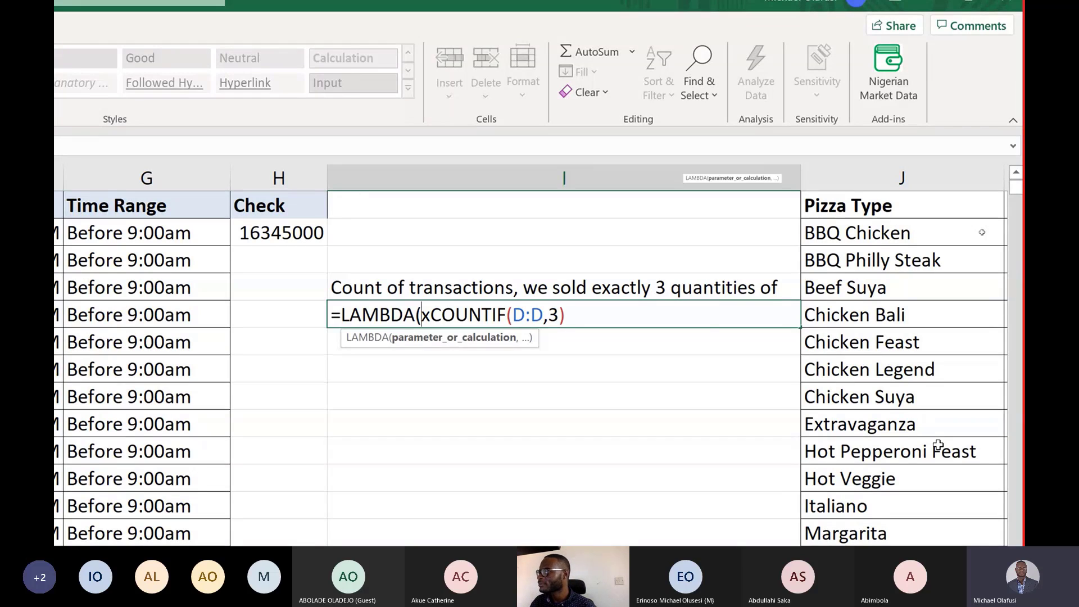
pyautogui.press('BackSpace')
pyautogui.press('BackSpace')
pyautogui.press('BackSpace')
pyautogui.press('BackSpace')
pyautogui.press('BackSpace')
pyautogui.press('BackSpace')
pyautogui.press('BackSpace')
pyautogui.press('BackSpace')
pyautogui.press('Delete')
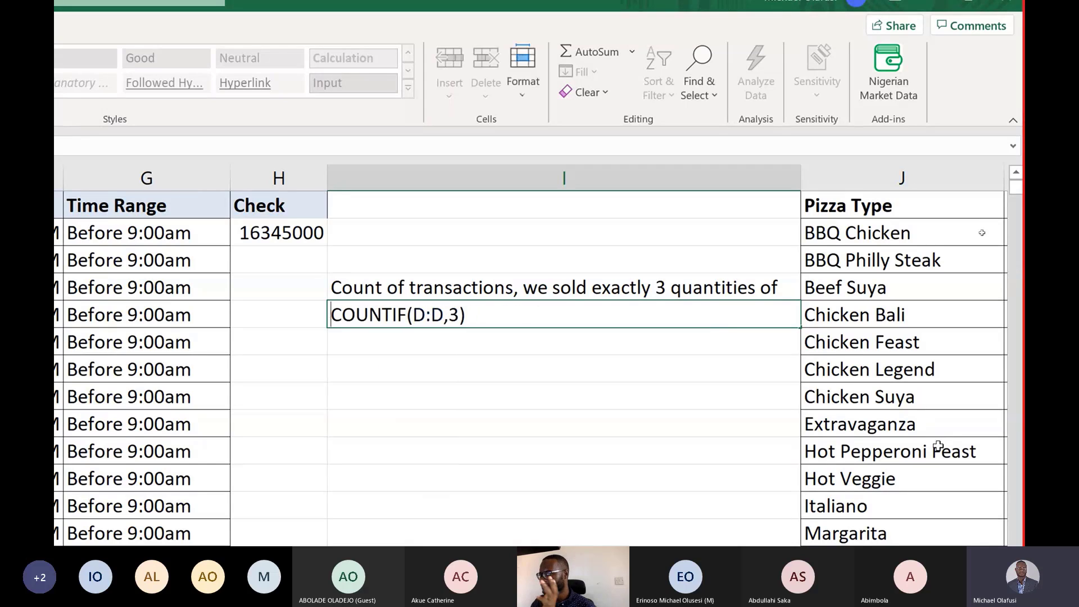
pyautogui.write('=')
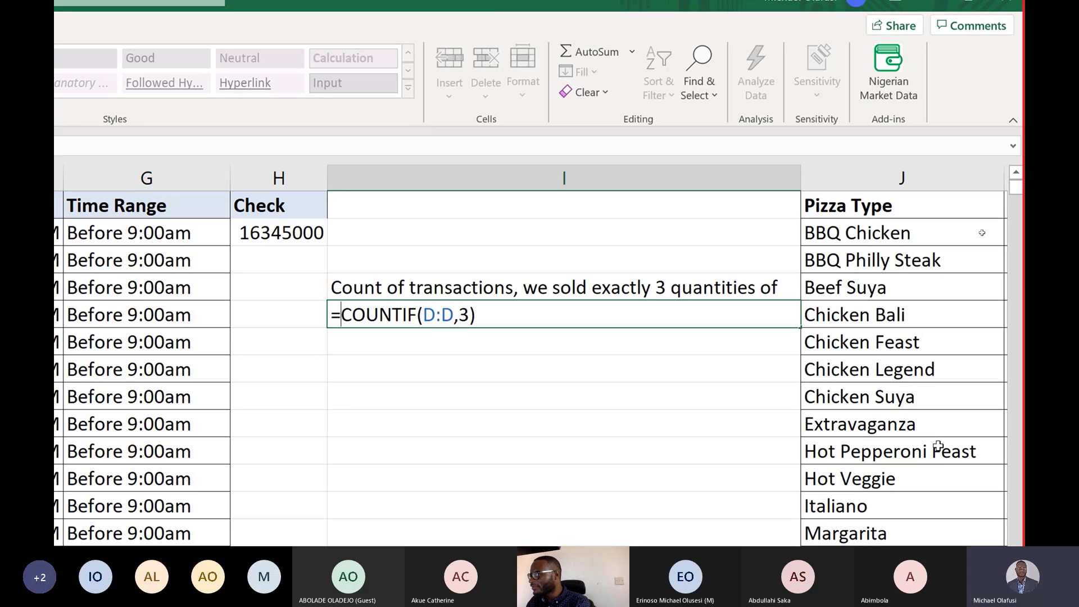
# Start wrapping the I5 COUNTIF formula in LAMBDA, declaring x as the first parameter.
pyautogui.write('lamb')
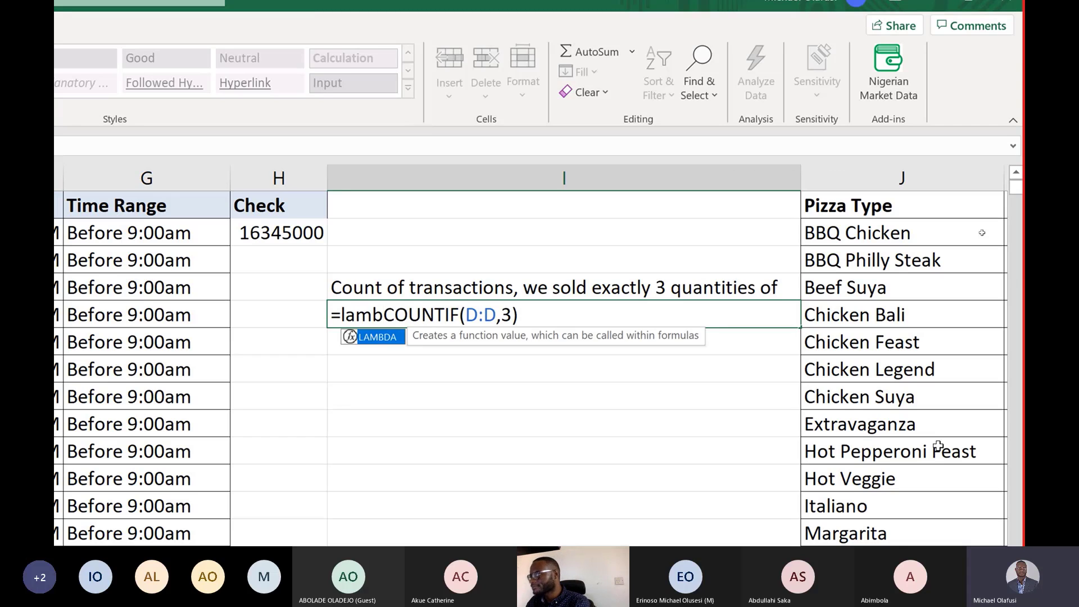
pyautogui.press('Tab')
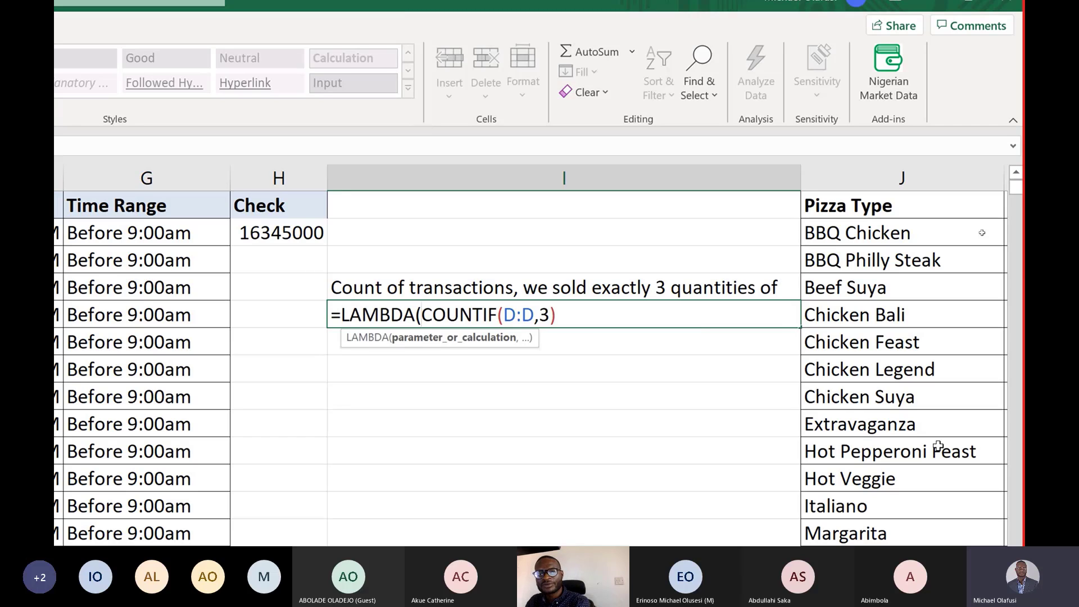
pyautogui.write('x')
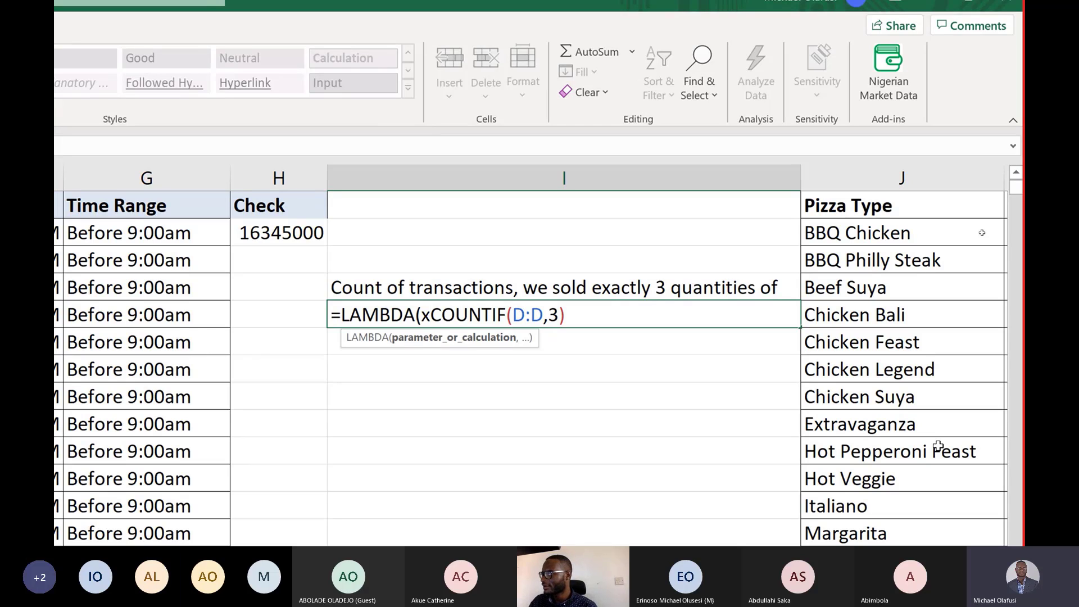
pyautogui.write(',')
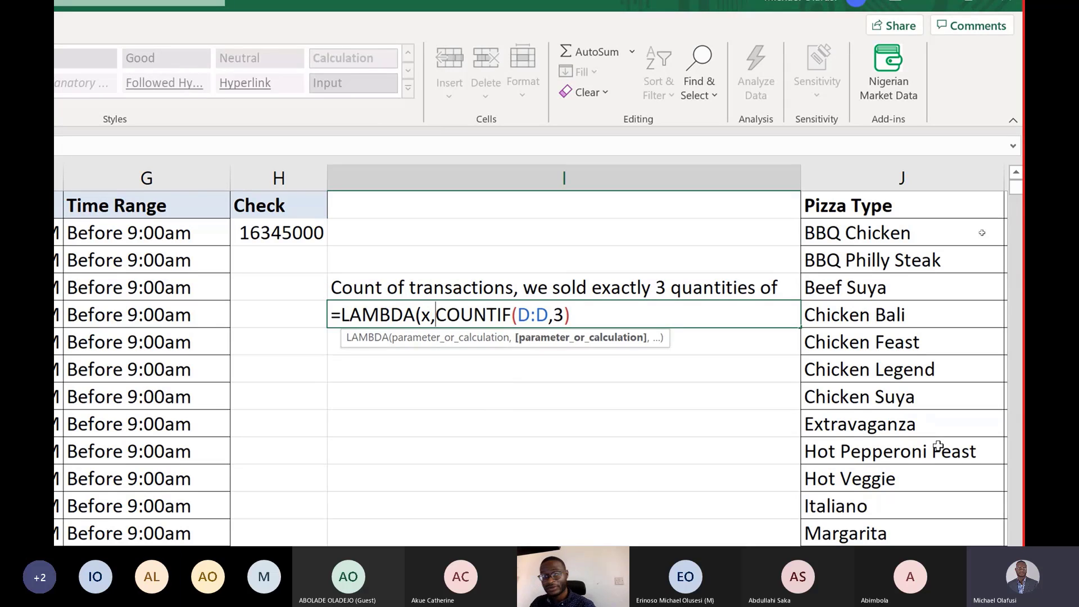
pyautogui.press('BackSpace')
pyautogui.press('BackSpace')
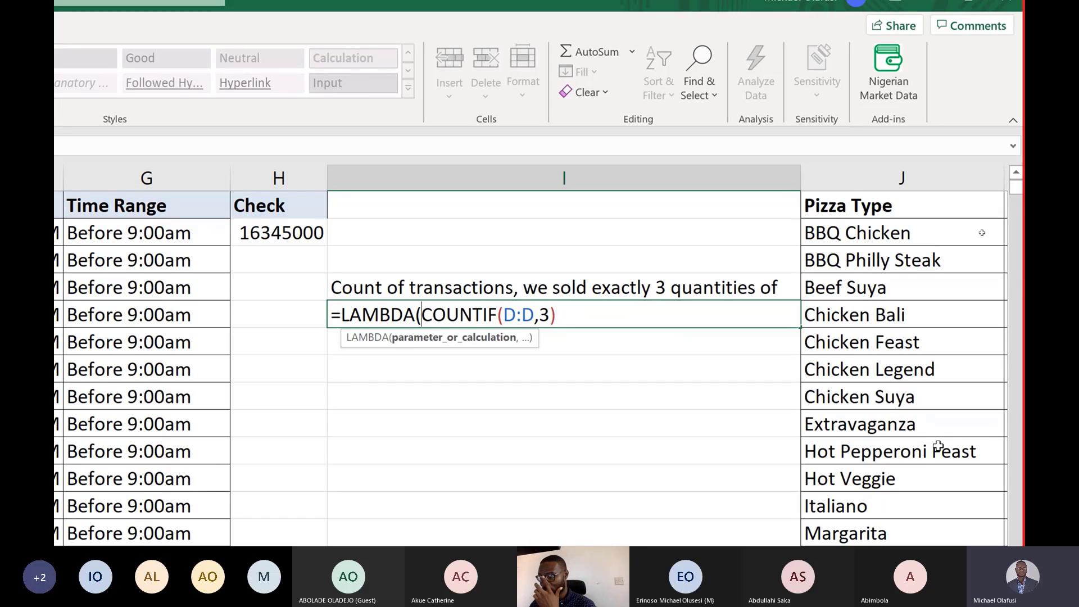
pyautogui.write('y')
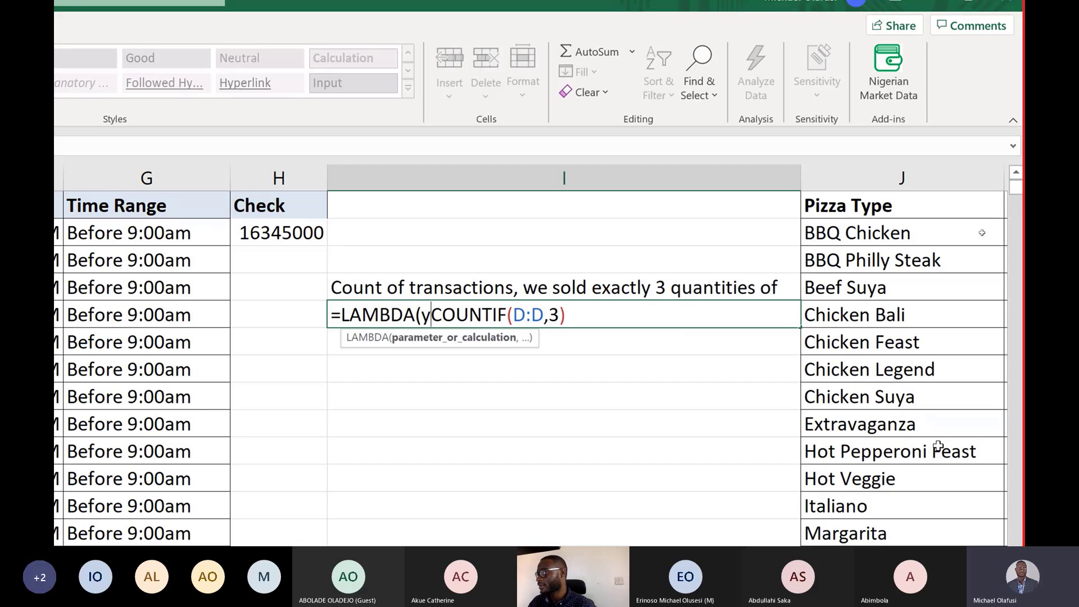
pyautogui.press('BackSpace')
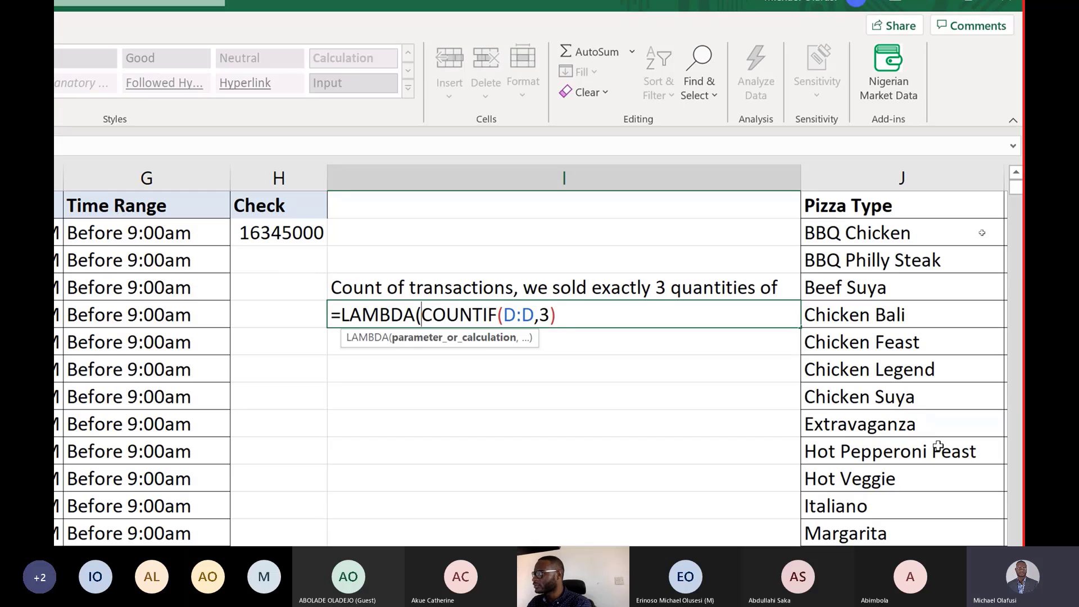
pyautogui.write('thr')
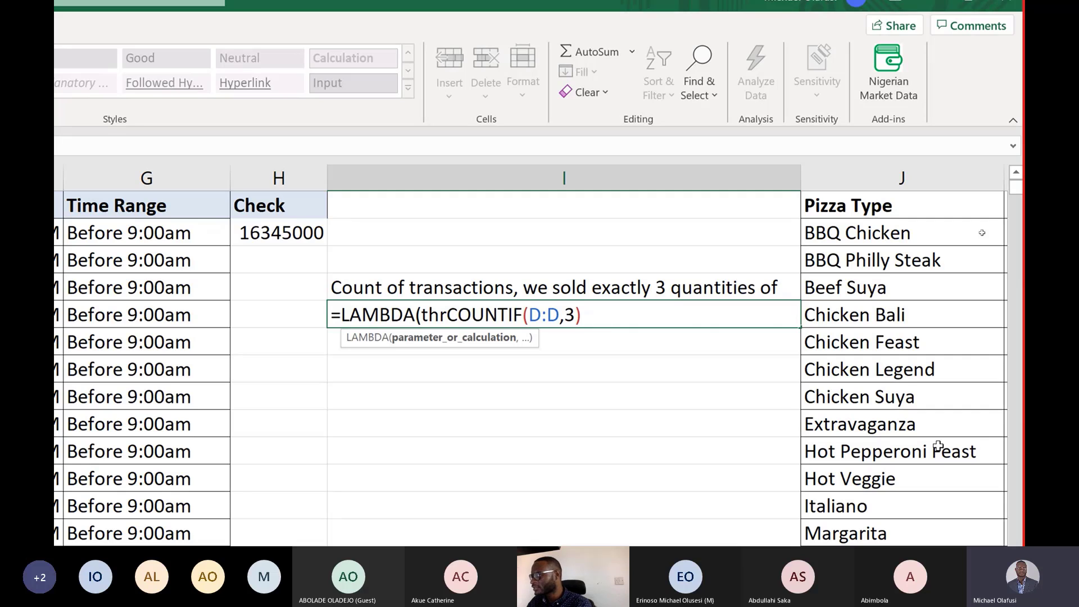
pyautogui.press('BackSpace')
pyautogui.press('BackSpace')
pyautogui.press('BackSpace')
pyautogui.write('x,')
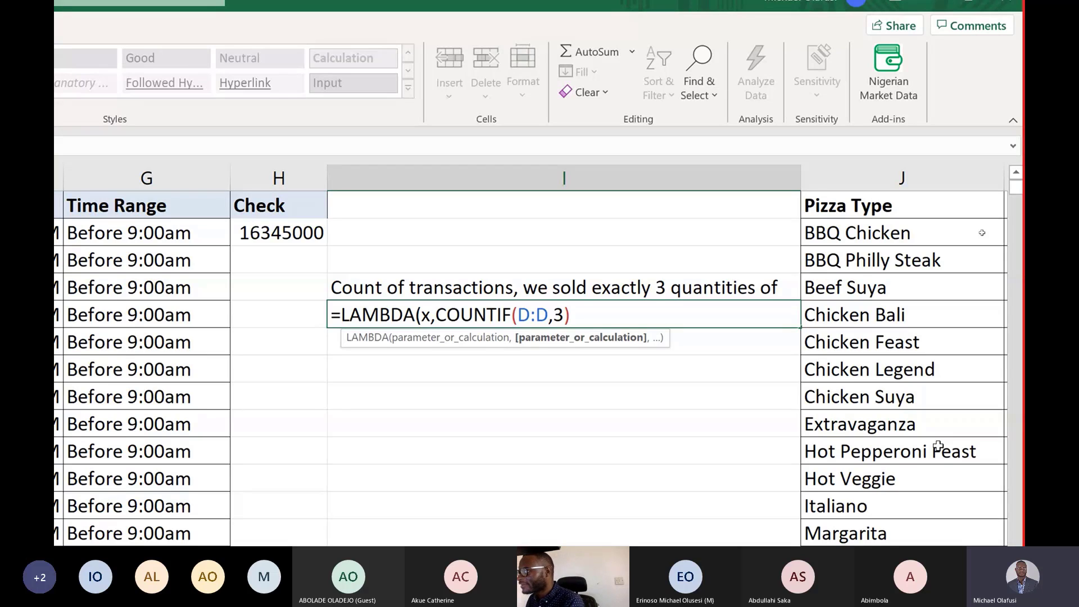
# Replace COUNTIF's criteria 3 with x, close the LAMBDA, and call it with argument 3 in I5.
pyautogui.click(558, 313)
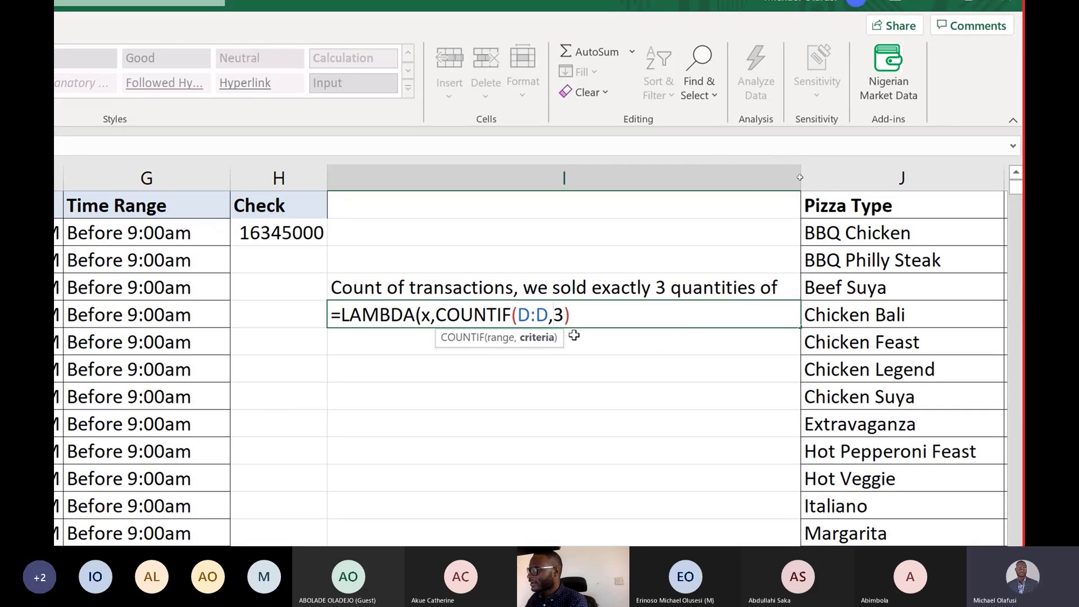
pyautogui.press('BackSpace')
pyautogui.write('x')
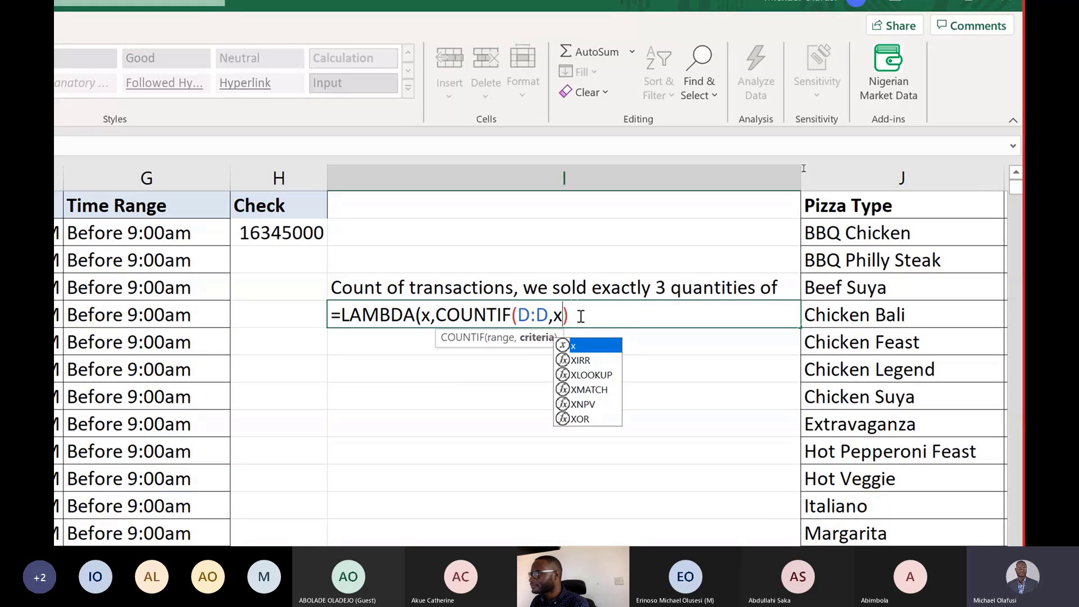
pyautogui.click(581, 317)
pyautogui.write(')')
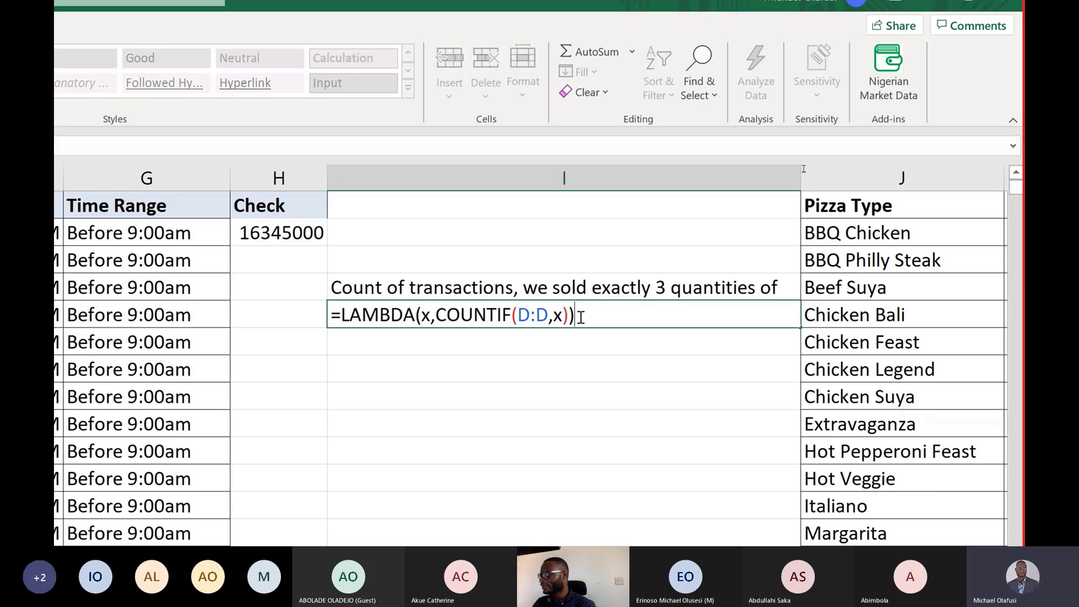
pyautogui.write('(')
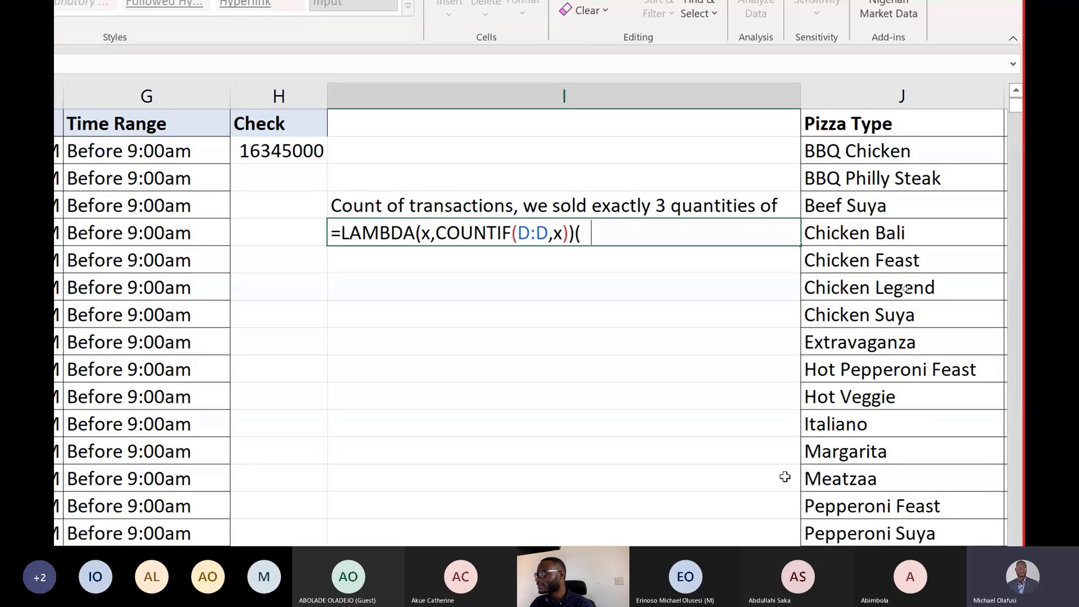
pyautogui.write('3)')
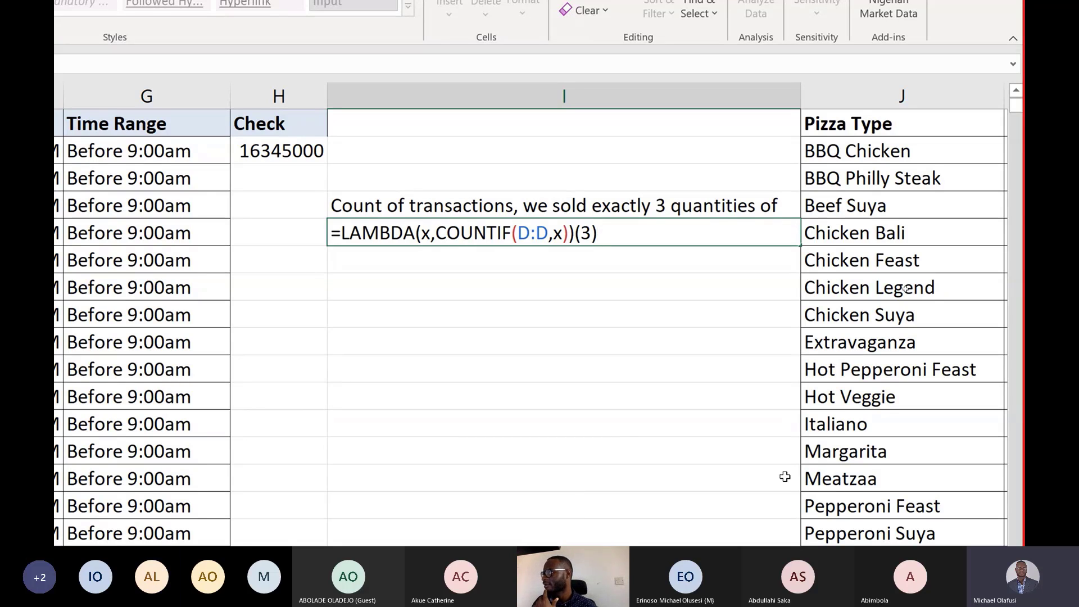
pyautogui.press('Return')
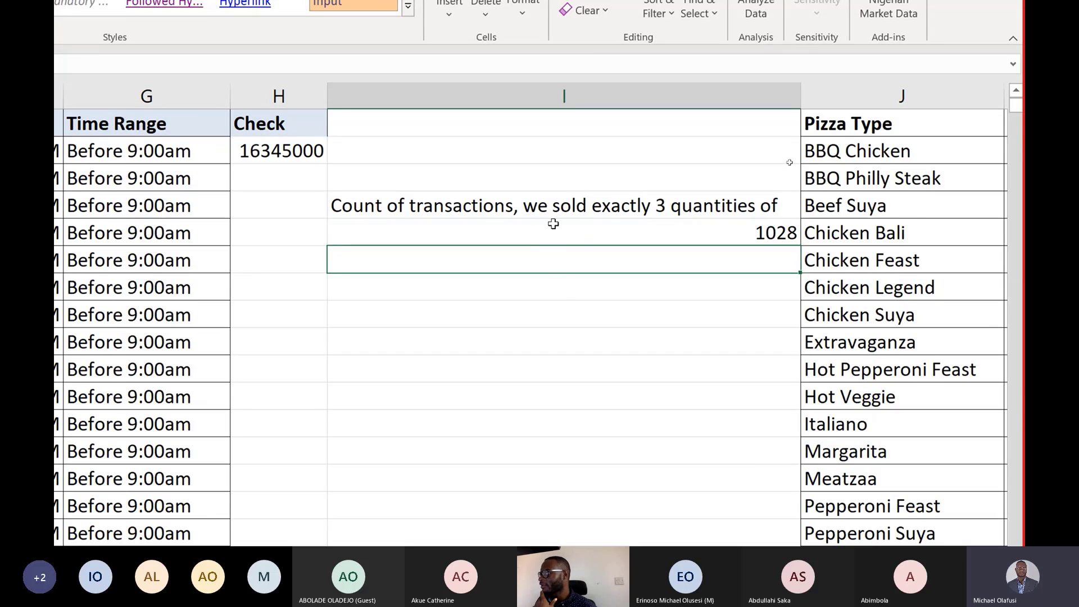
# Change the LAMBDA call argument in the I5 formula to 2.
pyautogui.click(553, 225)
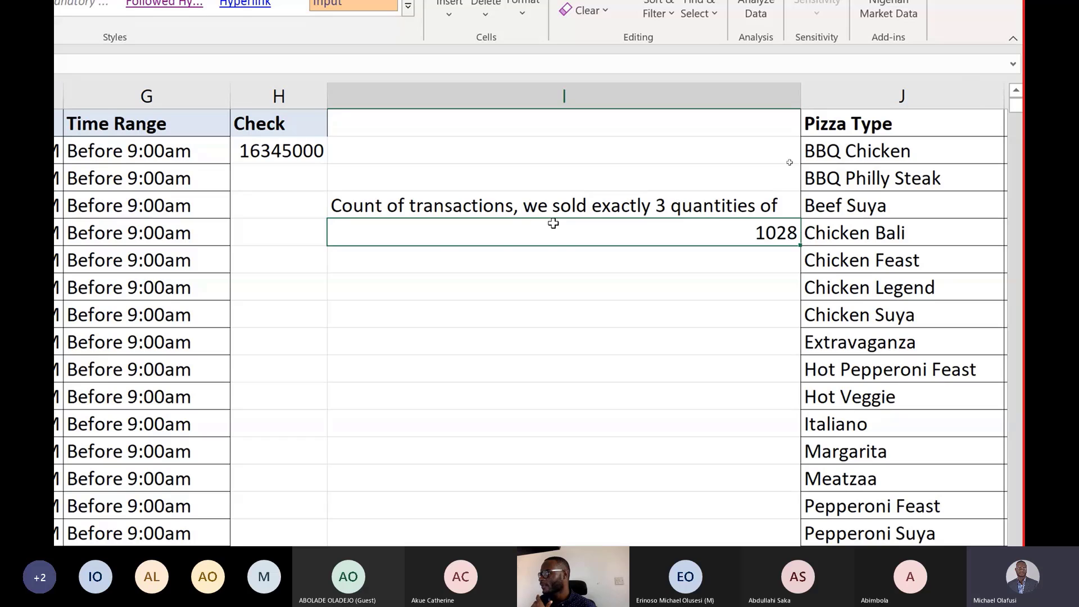
pyautogui.doubleClick(553, 223)
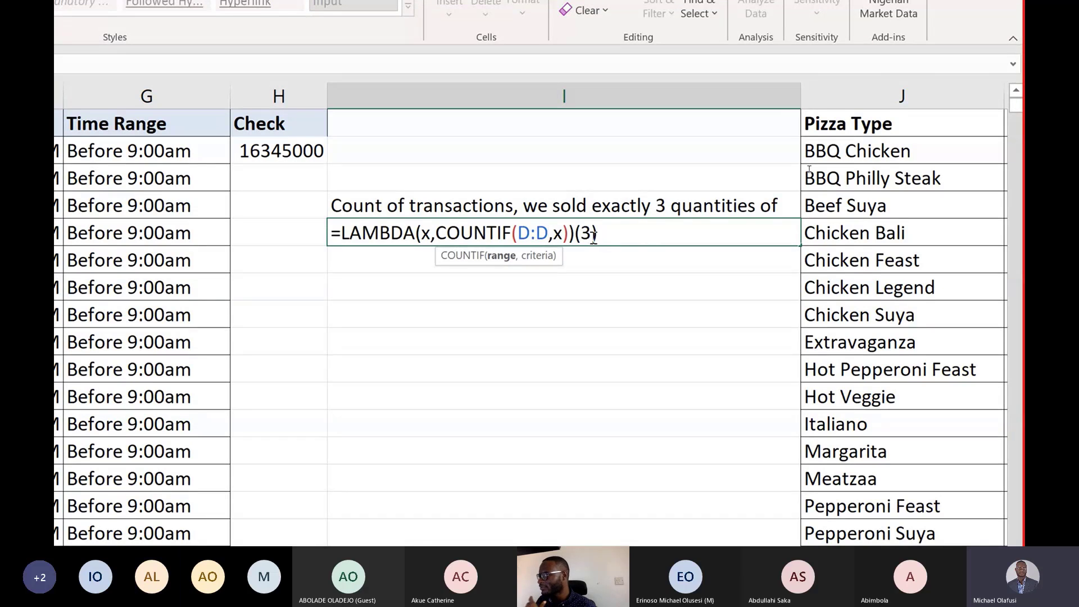
pyautogui.click(591, 234)
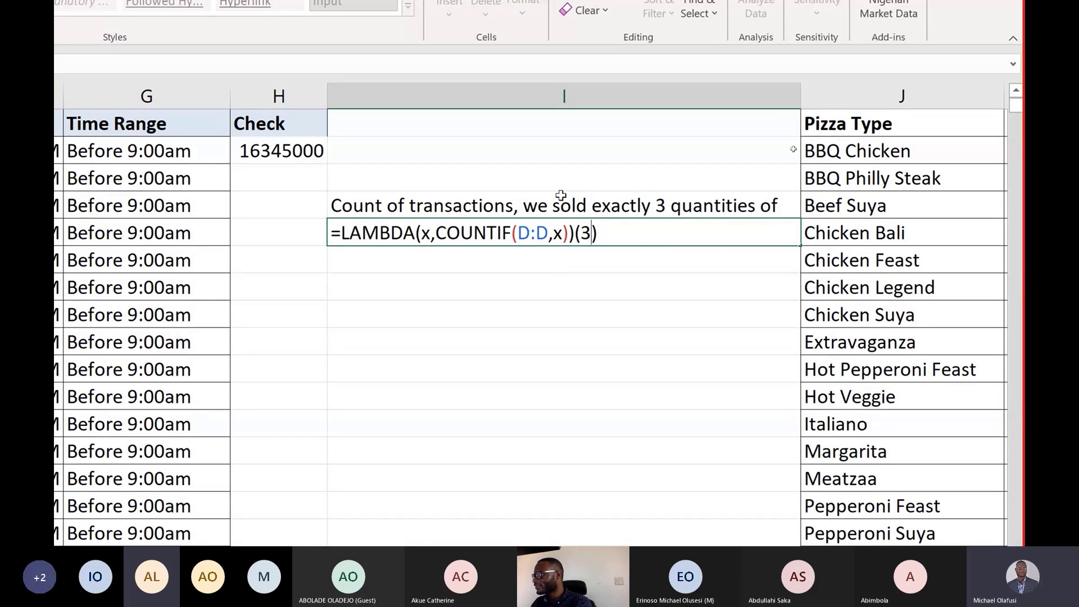
pyautogui.press('BackSpace')
pyautogui.write('2')
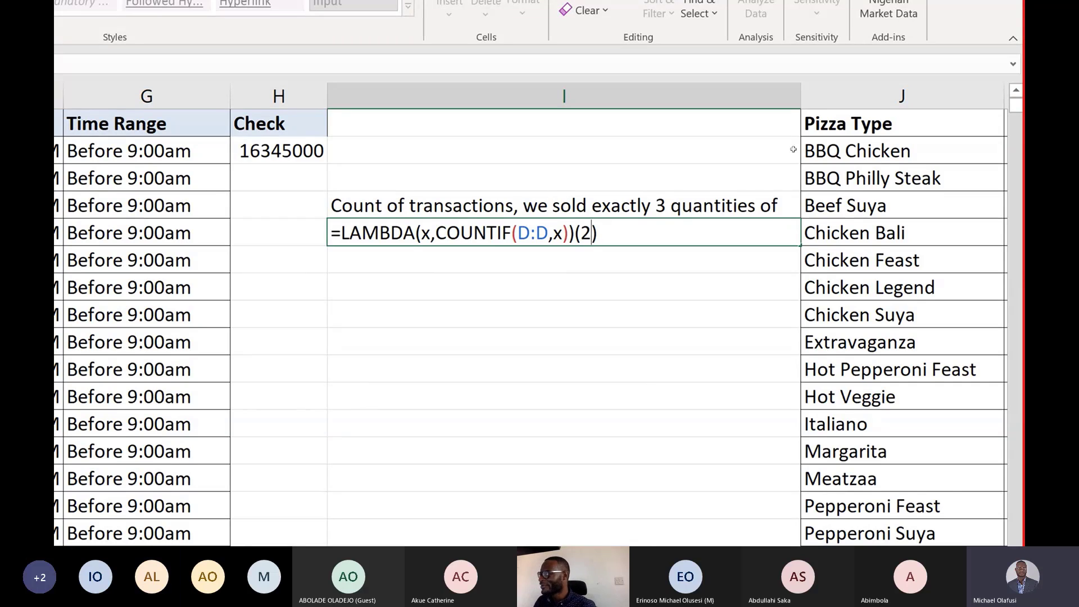
pyautogui.press('Return')
# Copy the LAMBDA(x,COUNTIF(D:D,x)) part of the I5 formula, leaving out the (2) argument.
pyautogui.click(555, 230)
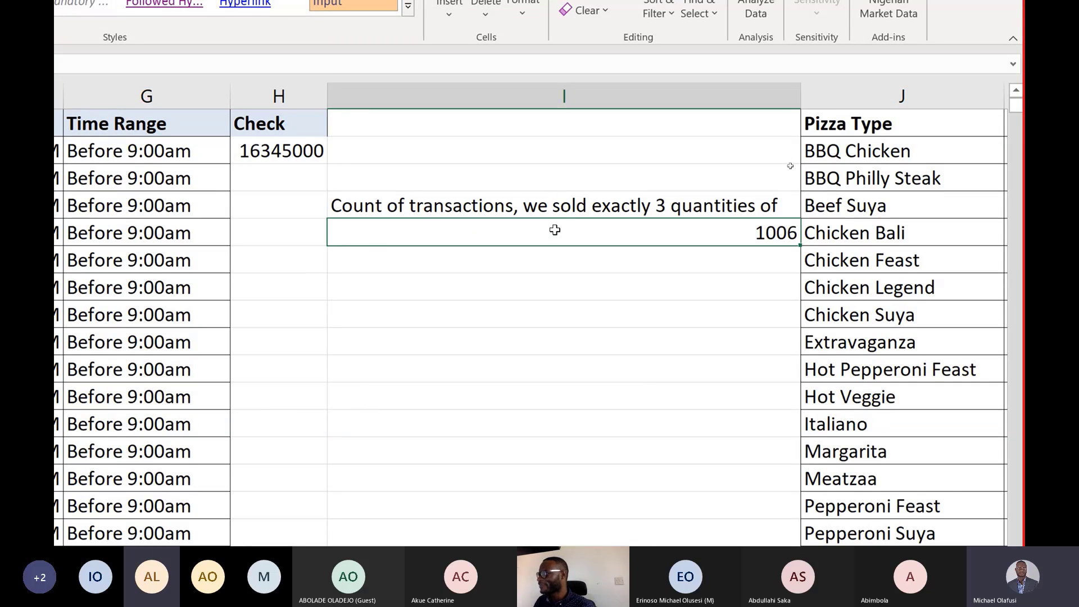
pyautogui.doubleClick(555, 230)
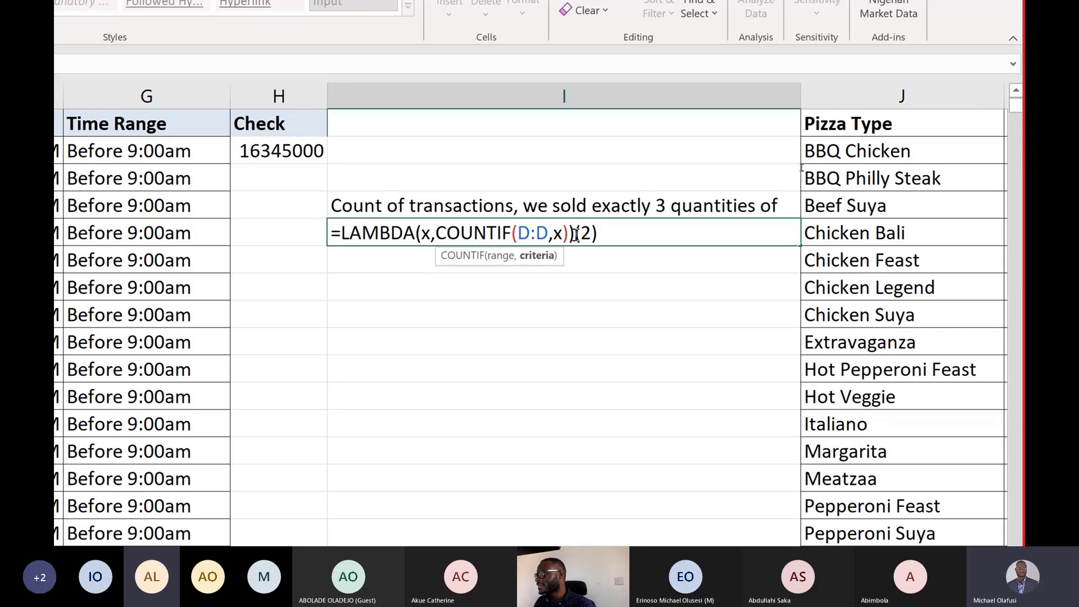
pyautogui.moveTo(576, 233); pyautogui.dragTo(326, 235)
pyautogui.hotkey('ctrl', 'c')
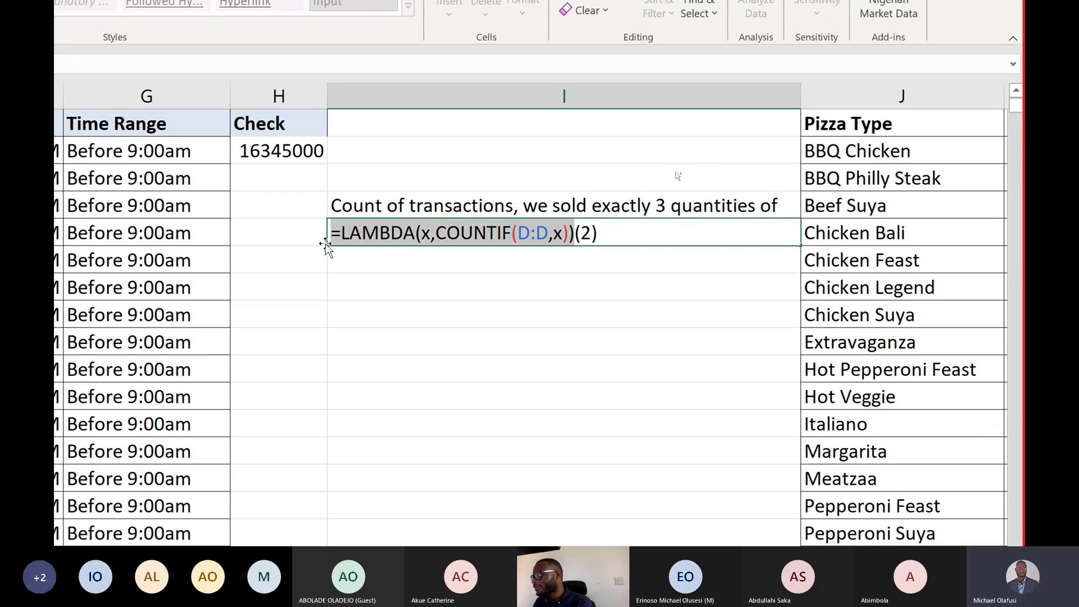
pyautogui.hotkey('ctrl', 'Return')
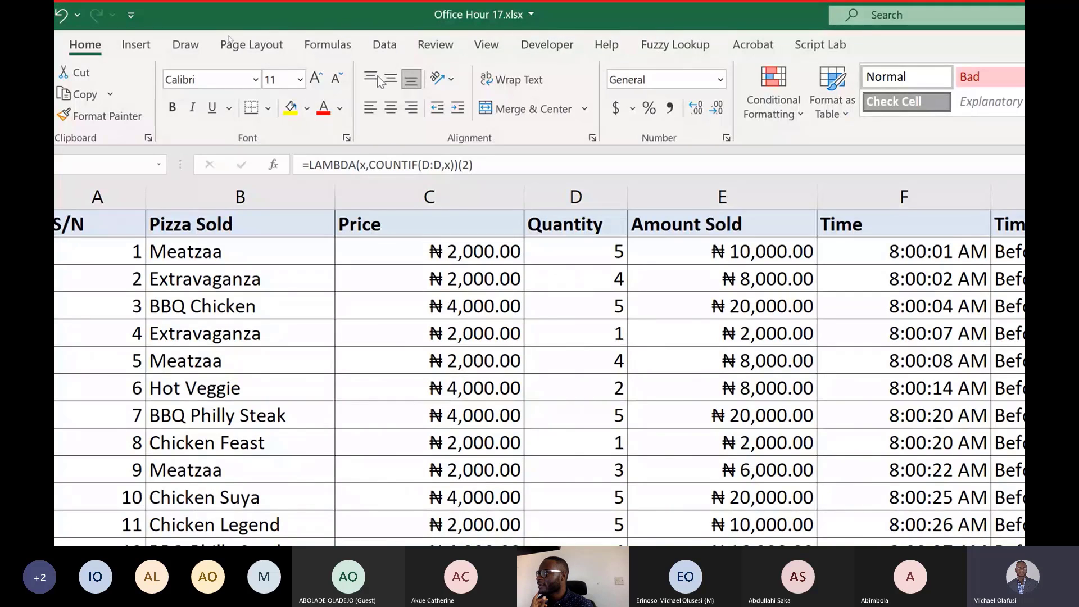
# Open Name Manager and start a new workbook-scoped name called trans_count.
pyautogui.click(340, 47)
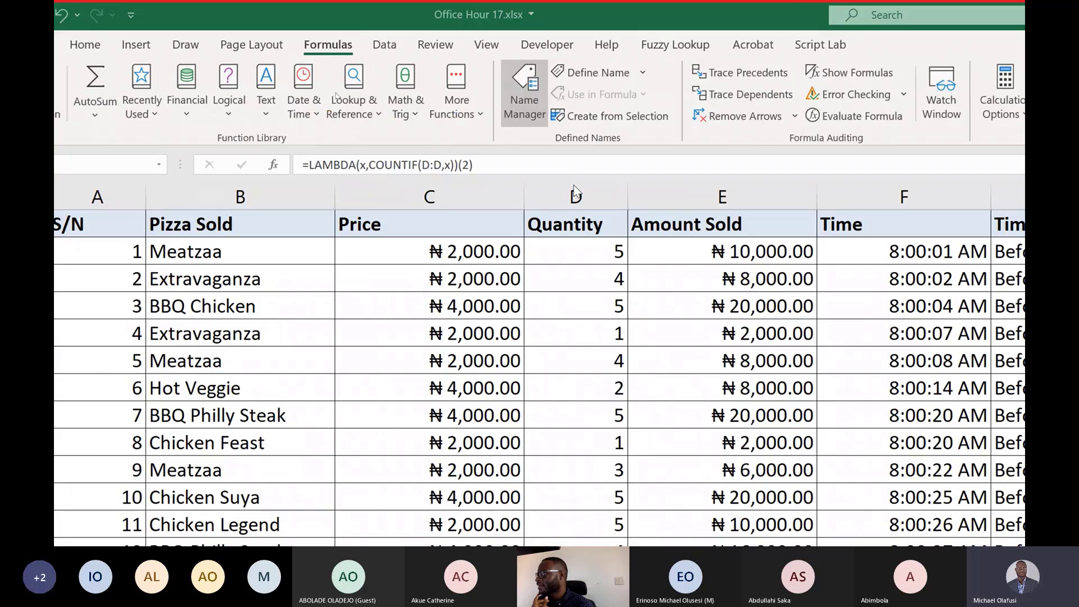
pyautogui.click(514, 80)
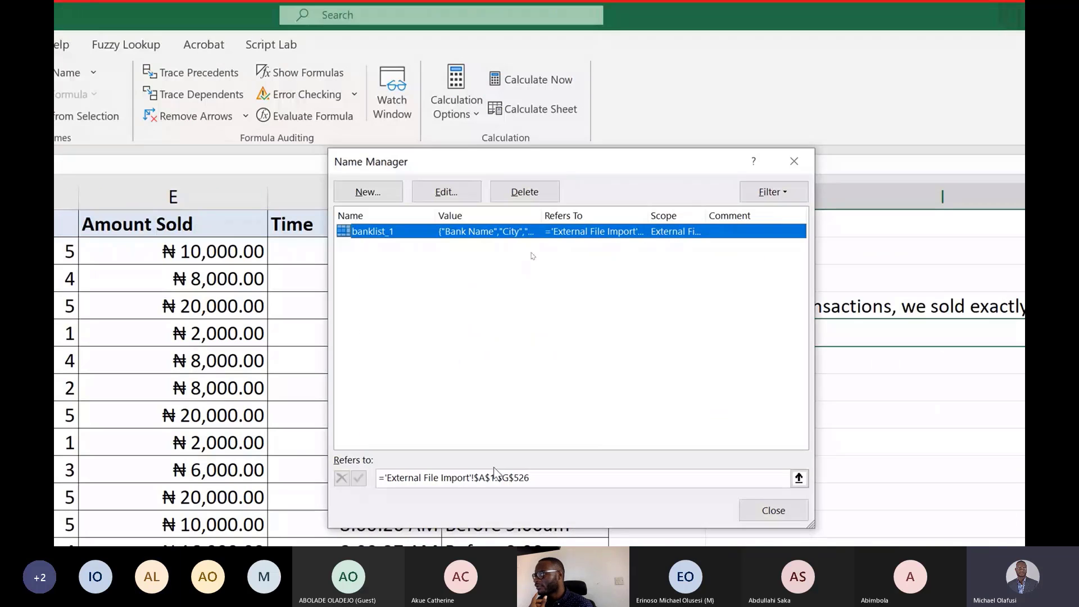
pyautogui.click(385, 164)
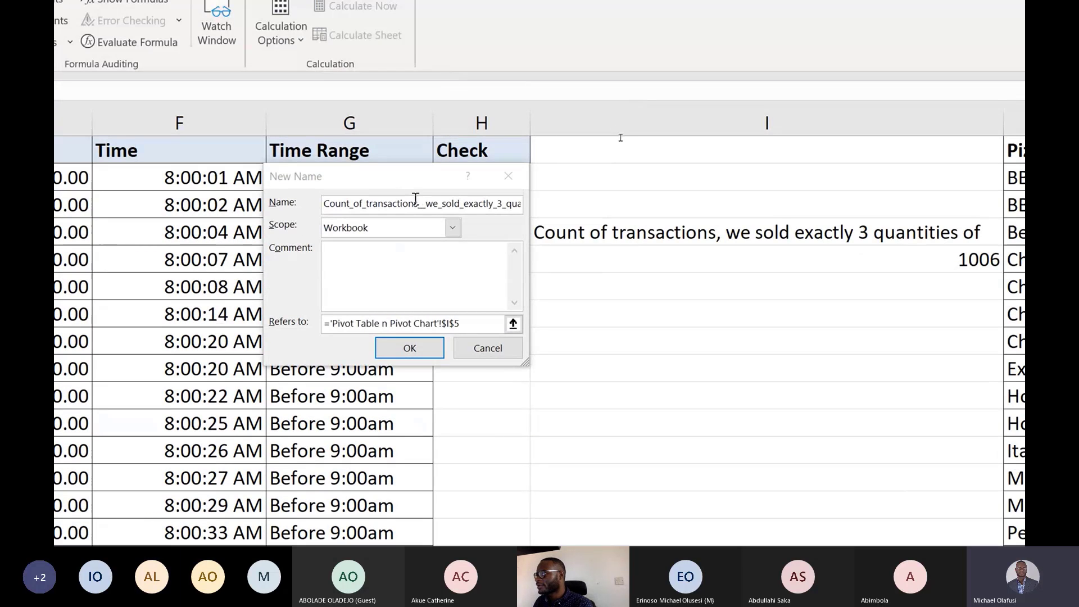
pyautogui.doubleClick(418, 201)
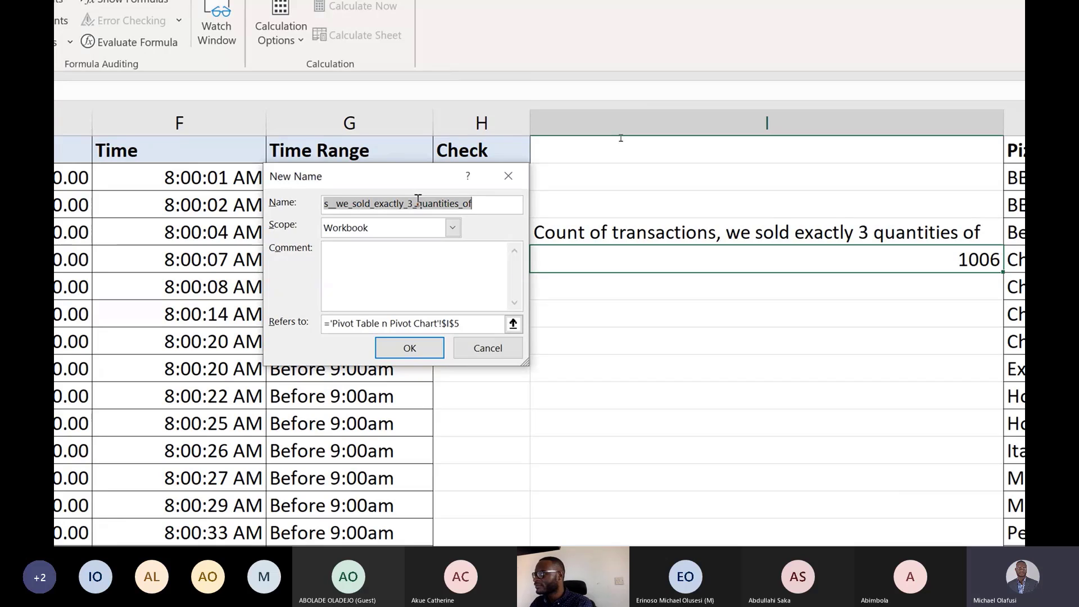
pyautogui.press('BackSpace')
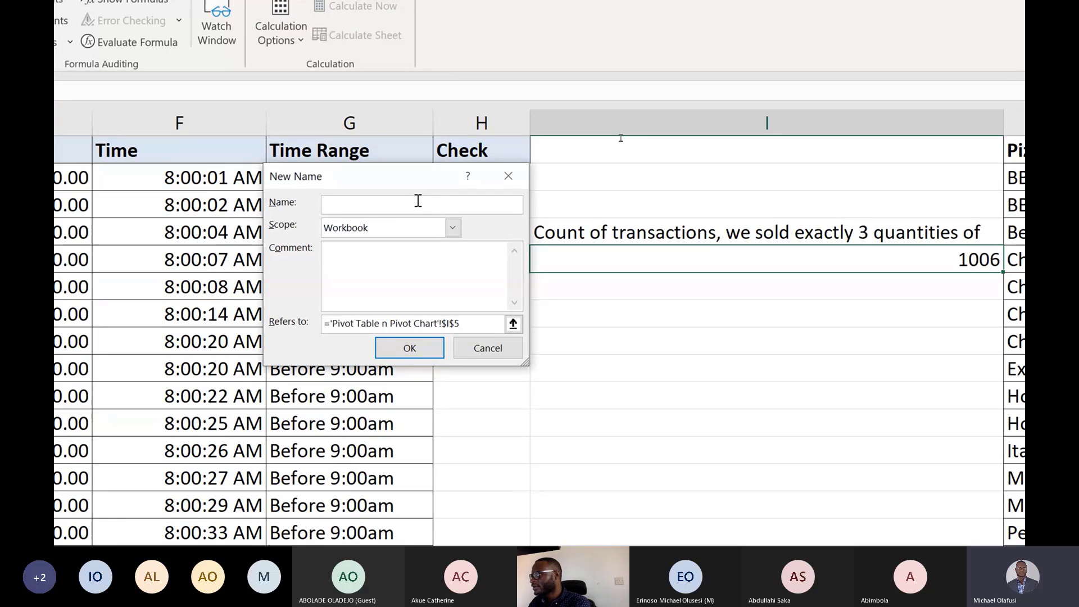
pyautogui.write('trans_c')
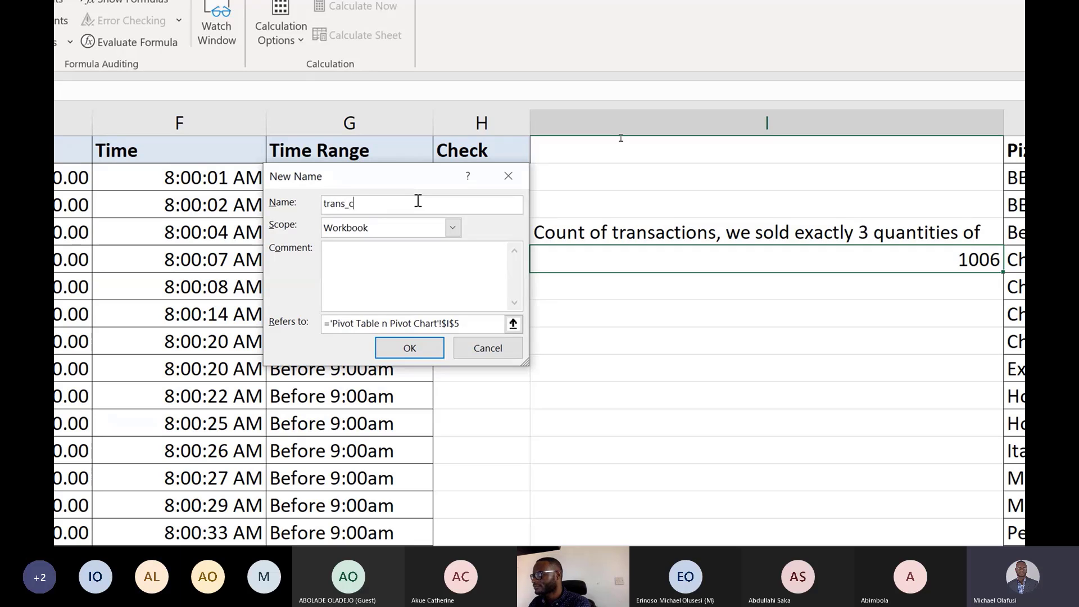
pyautogui.write('ount')
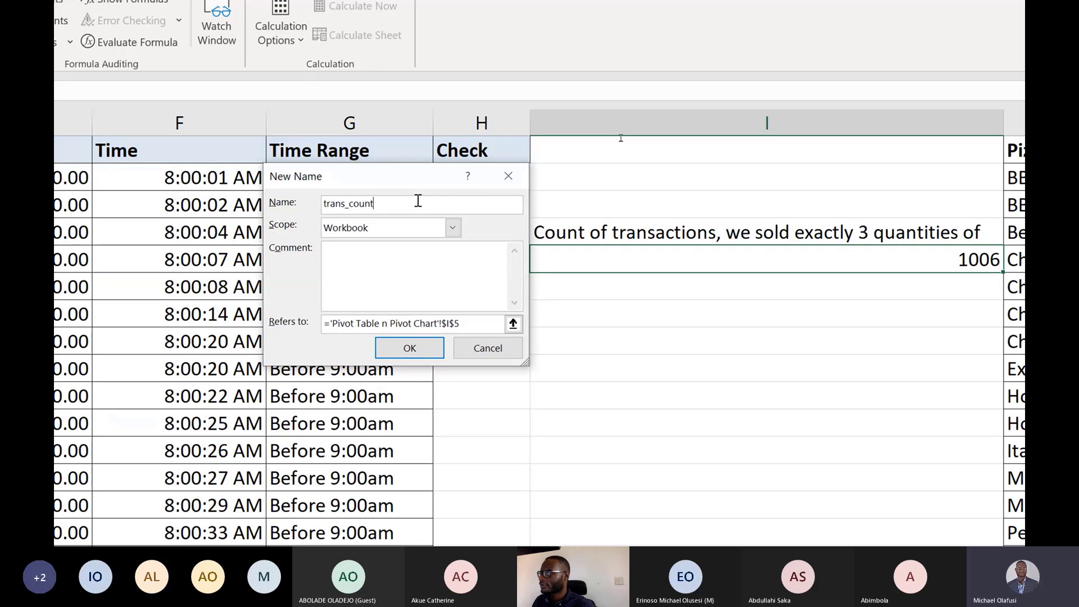
# Set trans_count to refer to the copied =LAMBDA(x,COUNTIF(D:D,x)) formula, save it, and close Name Manager.
pyautogui.moveTo(470, 324); pyautogui.dragTo(311, 329)
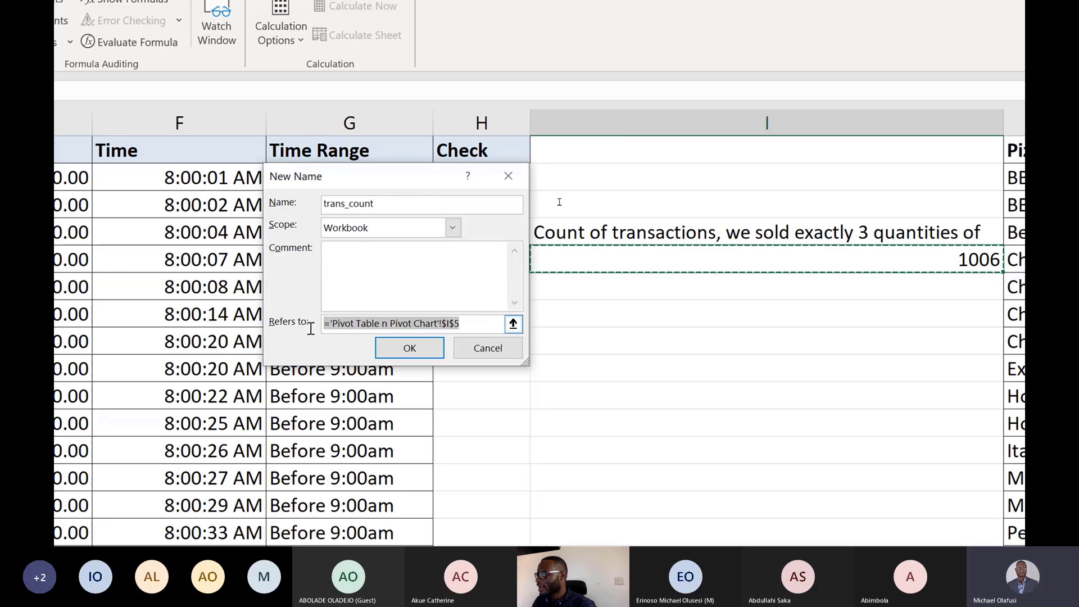
pyautogui.hotkey('ctrl', 'v')
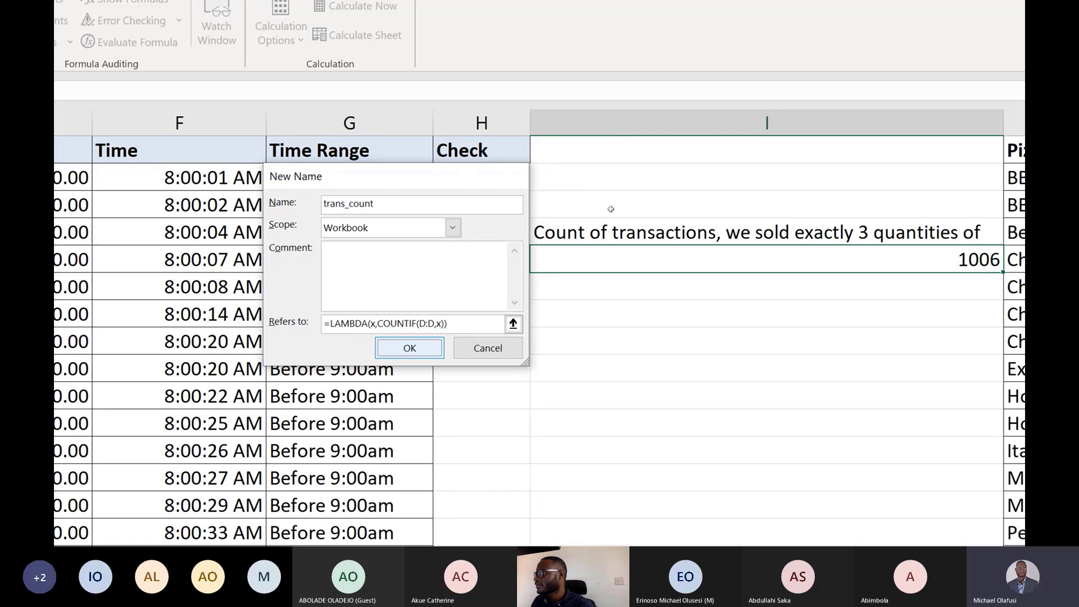
pyautogui.click(406, 349)
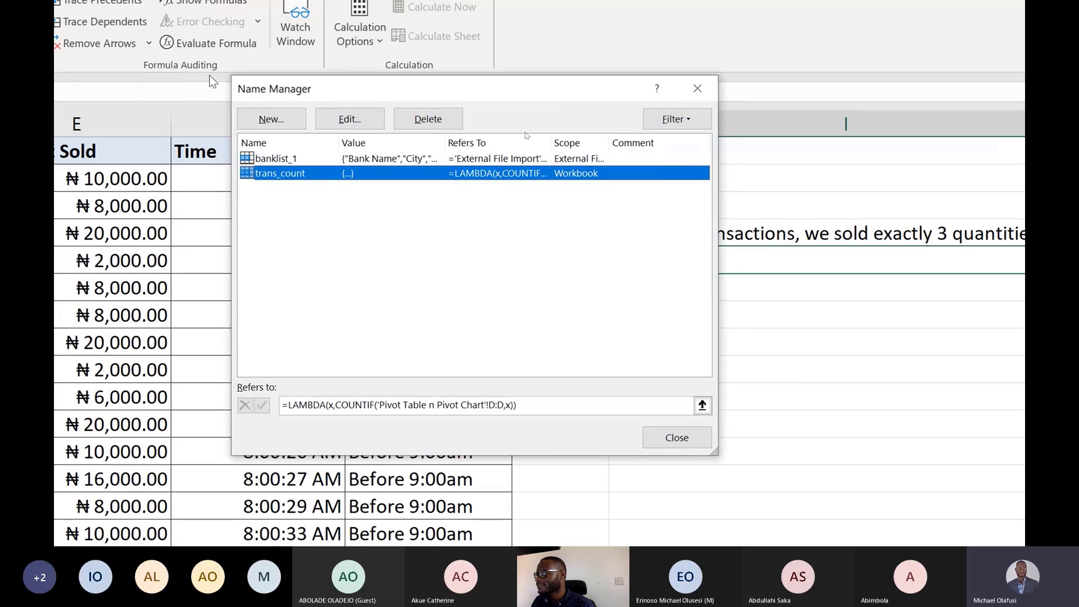
pyautogui.click(673, 443)
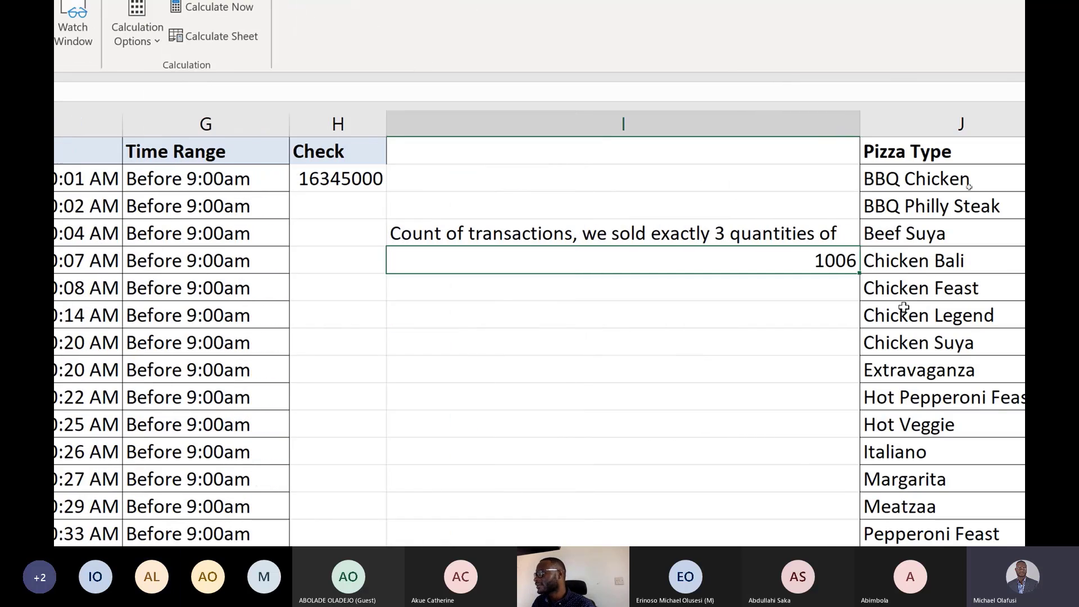
pyautogui.click(923, 279)
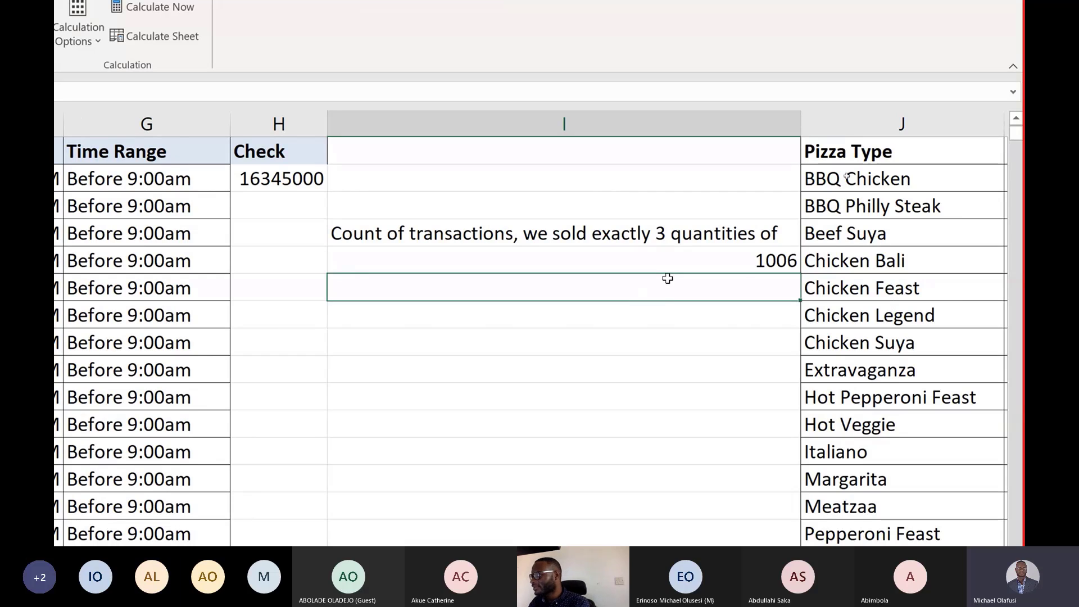
# Enter =trans_count(2) in I6, calling the new named LAMBDA function.
pyautogui.write('=')
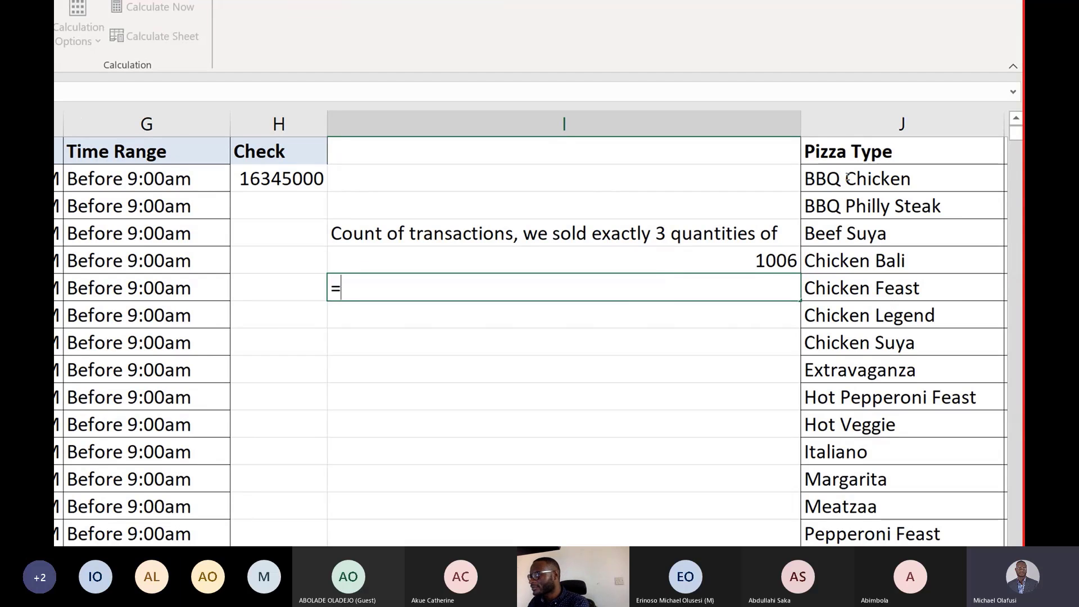
pyautogui.write('cou')
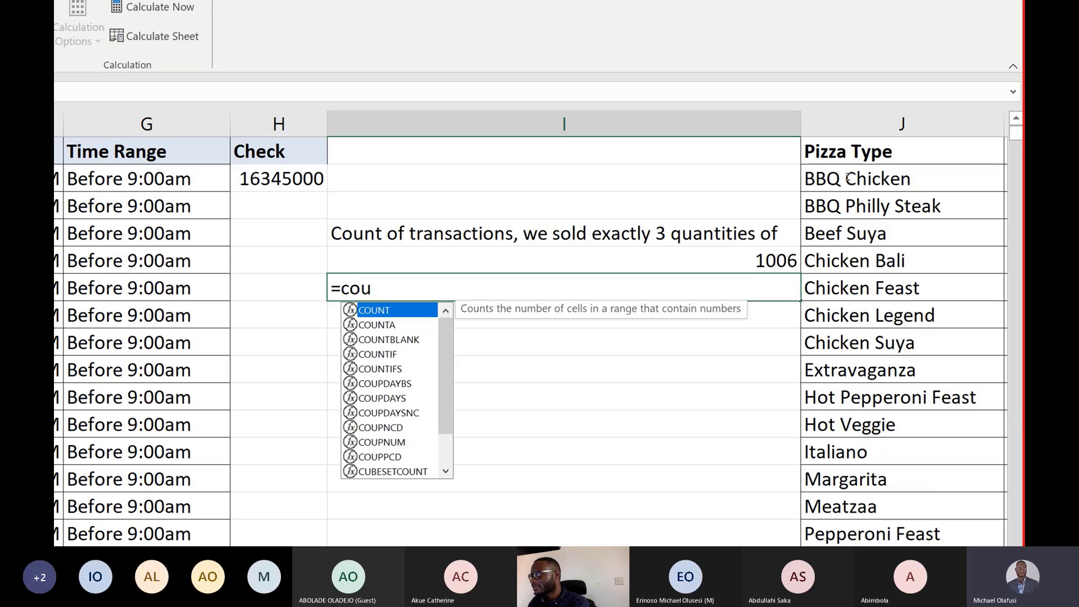
pyautogui.press('BackSpace')
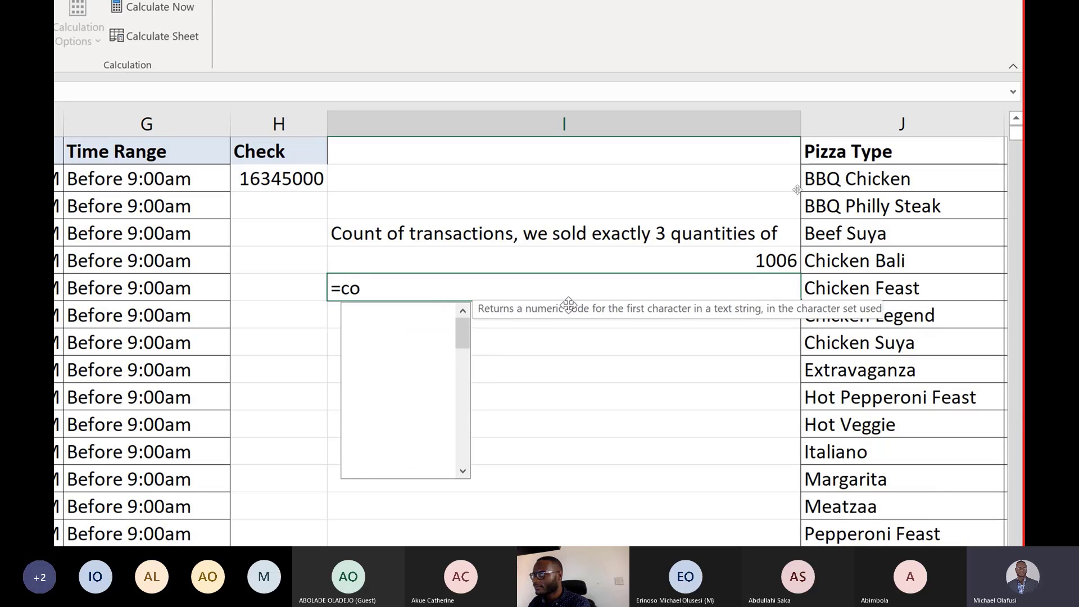
pyautogui.press('BackSpace')
pyautogui.press('BackSpace')
pyautogui.write('tra')
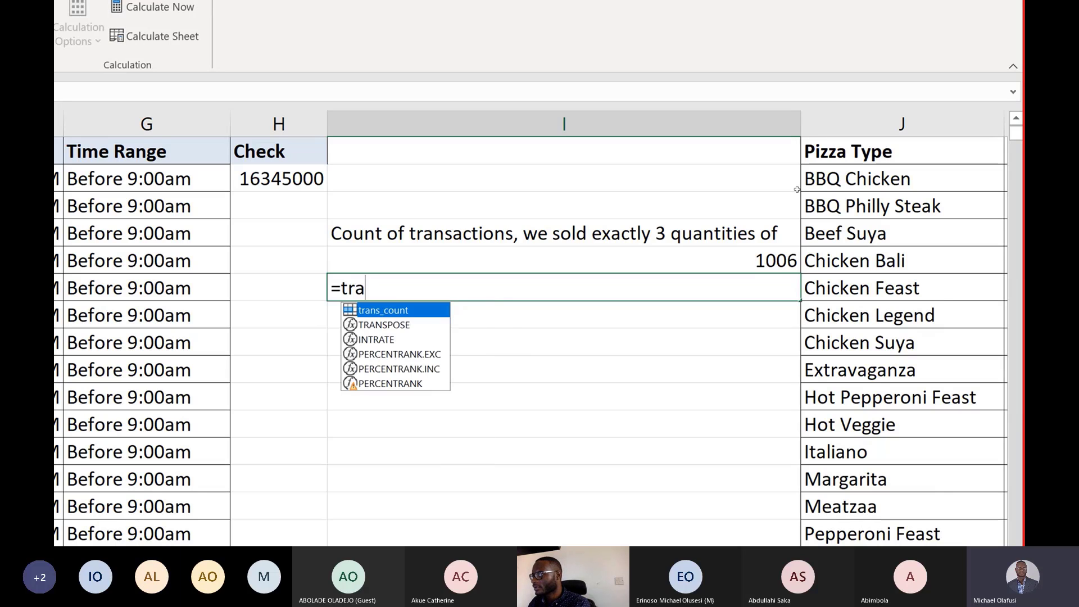
pyautogui.press('Tab')
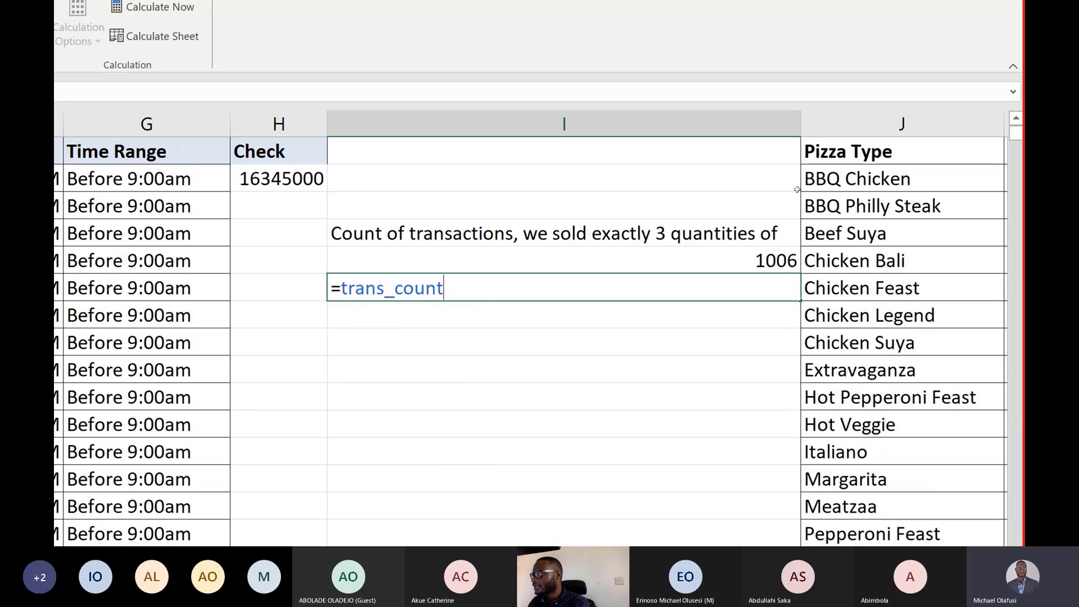
pyautogui.write('(')
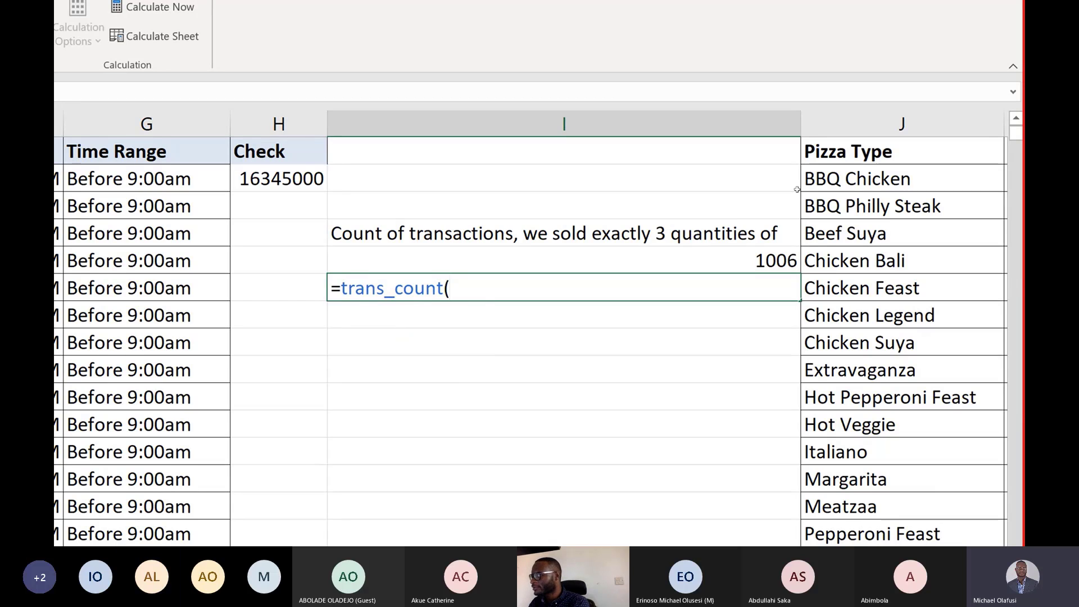
pyautogui.write('2)')
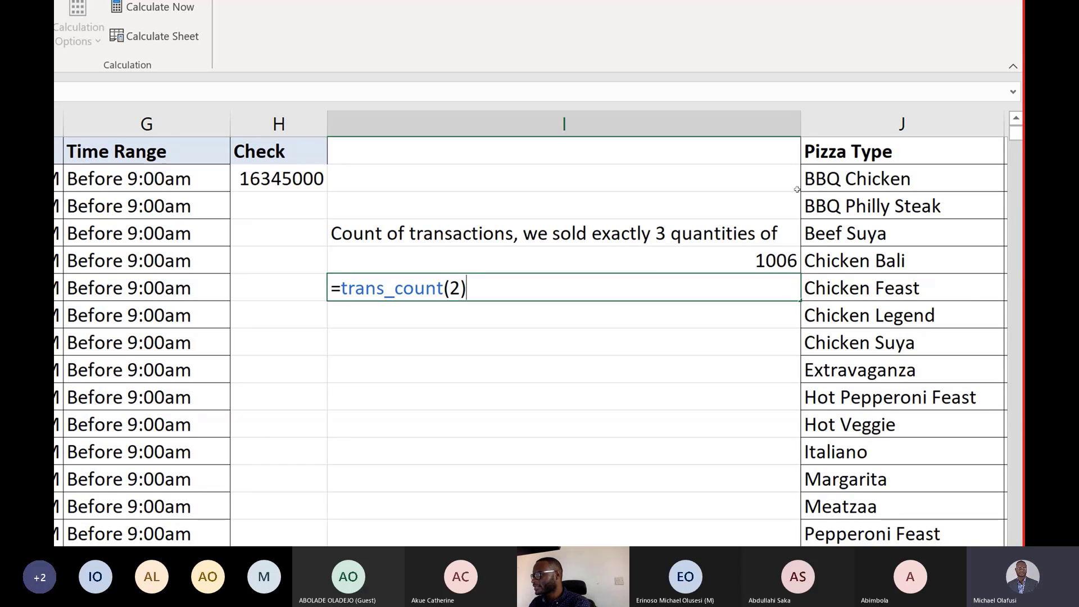
pyautogui.press('Return')
# Change the argument of the trans_count formula in I6 to 3.
pyautogui.press('Up')
pyautogui.press('F2')
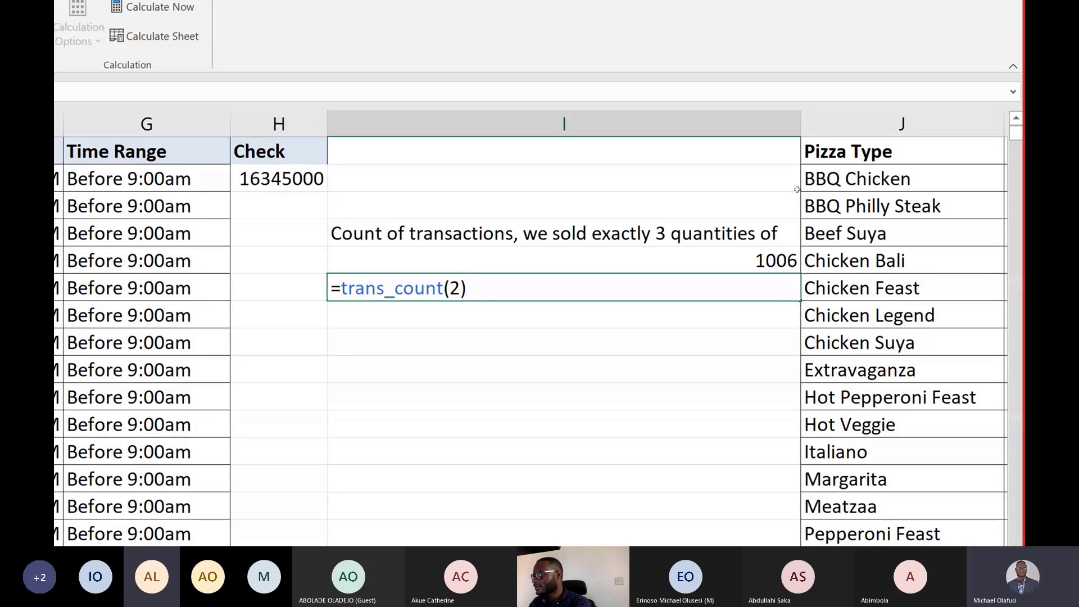
pyautogui.press('BackSpace')
pyautogui.press('BackSpace')
pyautogui.write('3')
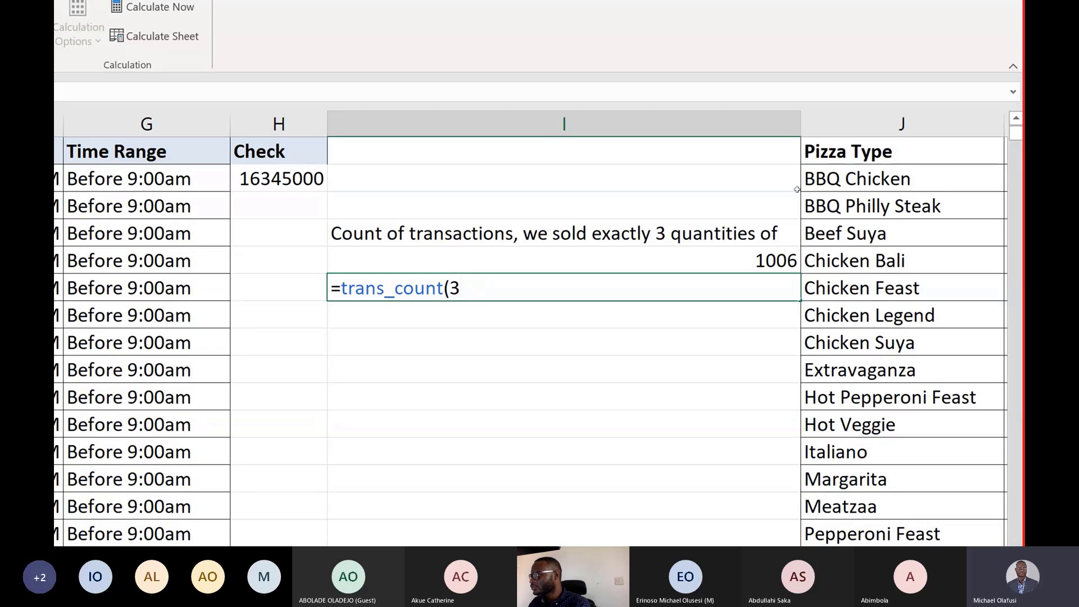
pyautogui.write(')')
pyautogui.press('Return')
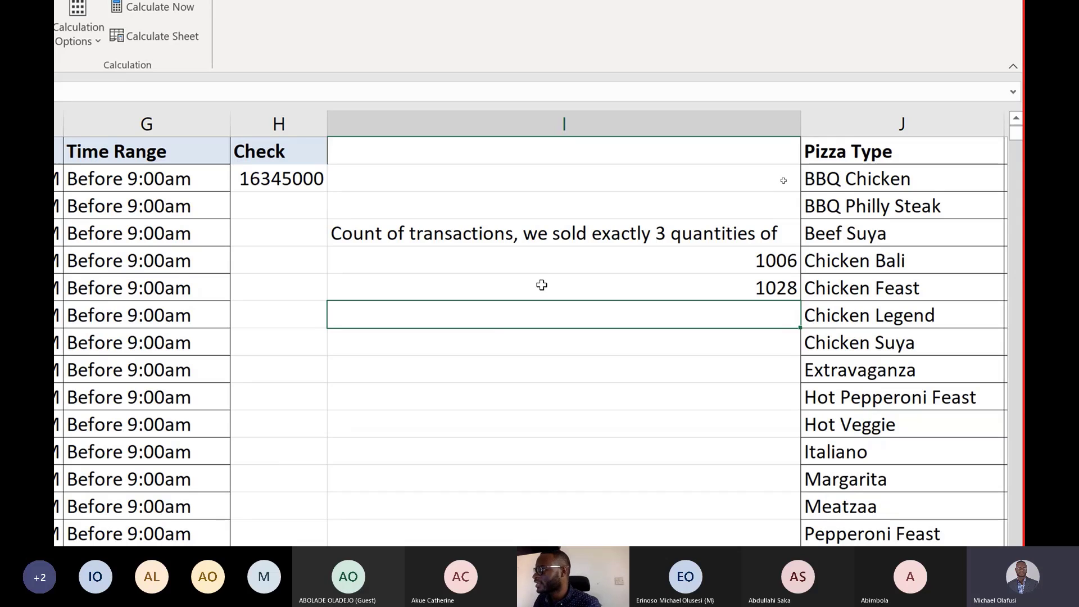
# Compare the trans_count formula in I6 with the LAMBDA(x,COUNTIF(D:D,x))(2) formula in I5.
pyautogui.press('Up')
pyautogui.press('F2')
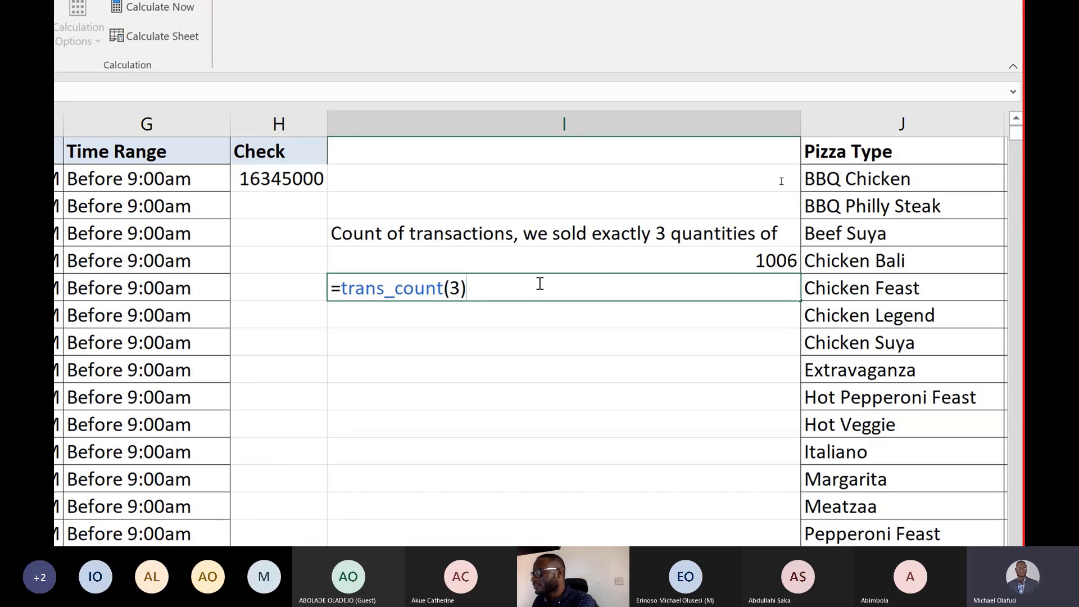
pyautogui.press('Escape')
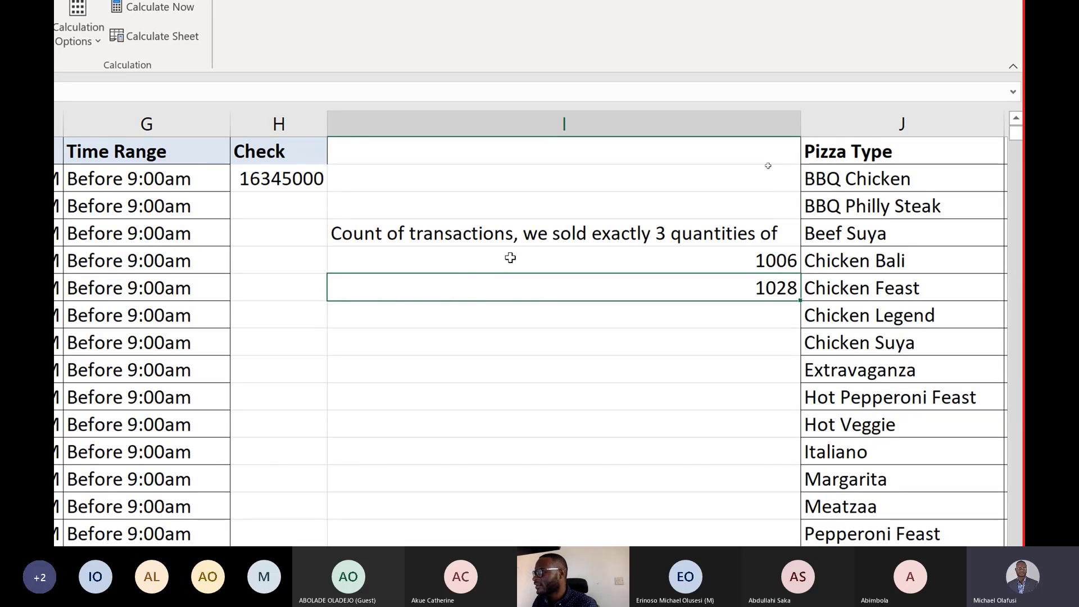
pyautogui.click(511, 262)
pyautogui.doubleClick(511, 260)
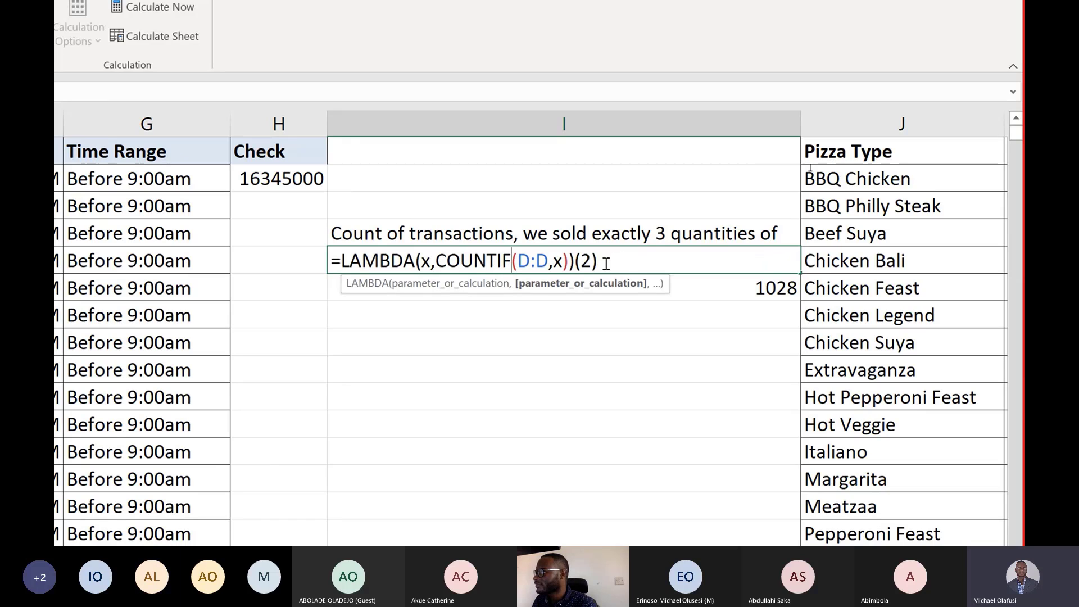
pyautogui.moveTo(576, 261); pyautogui.dragTo(611, 270)
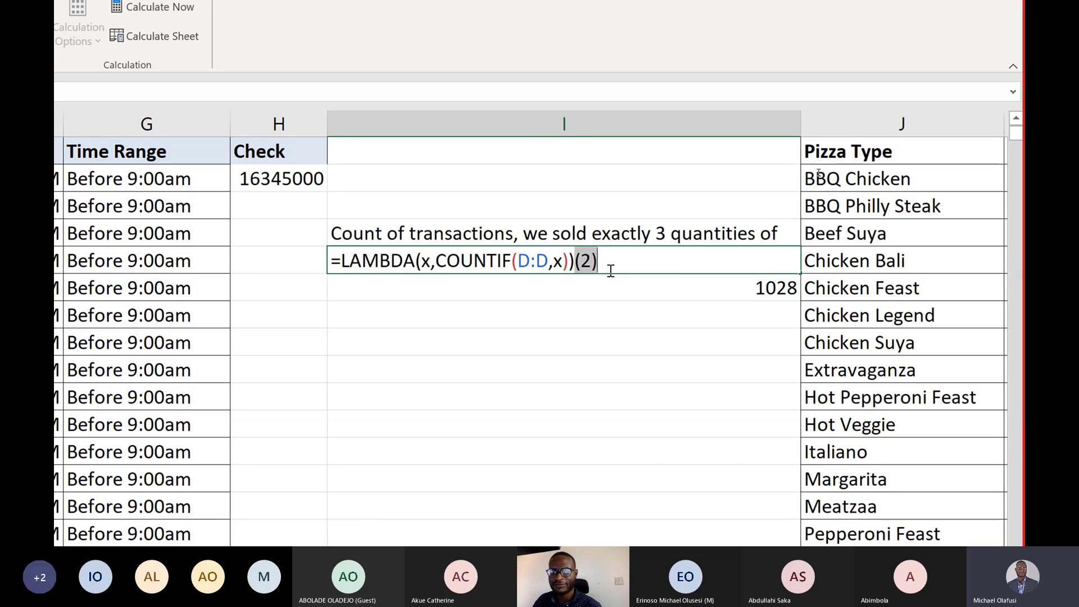
pyautogui.press('Return')
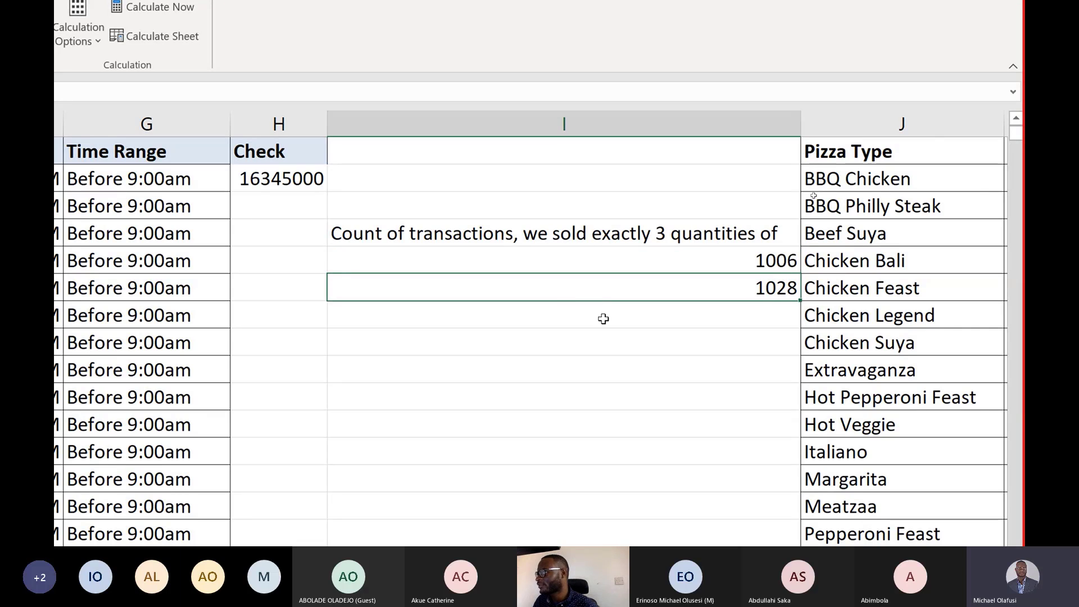
pyautogui.hscroll(-3, 251, 296)
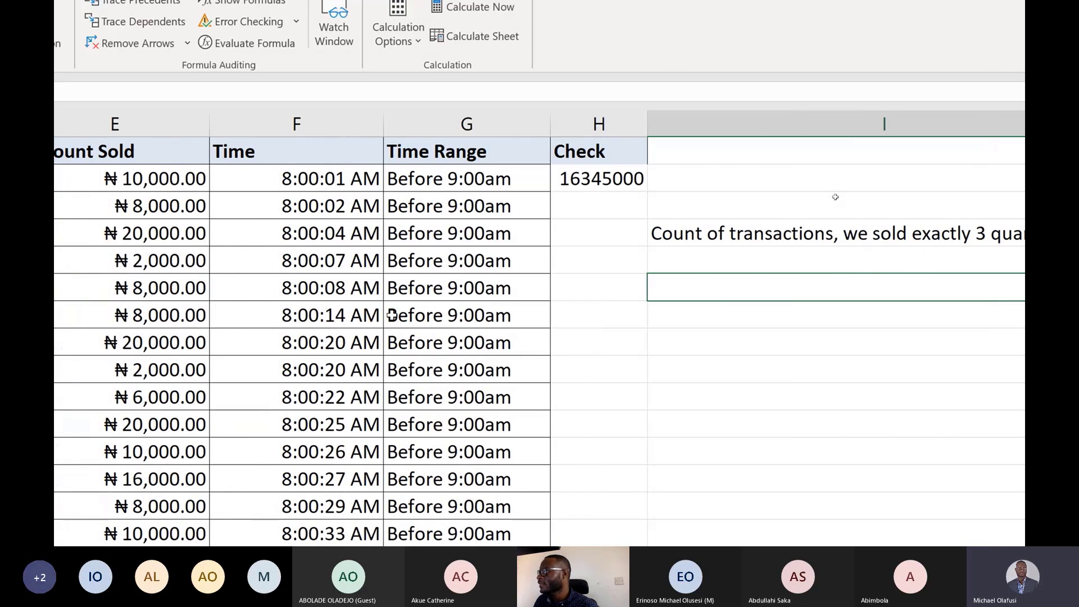
pyautogui.hscroll(3, 392, 315)
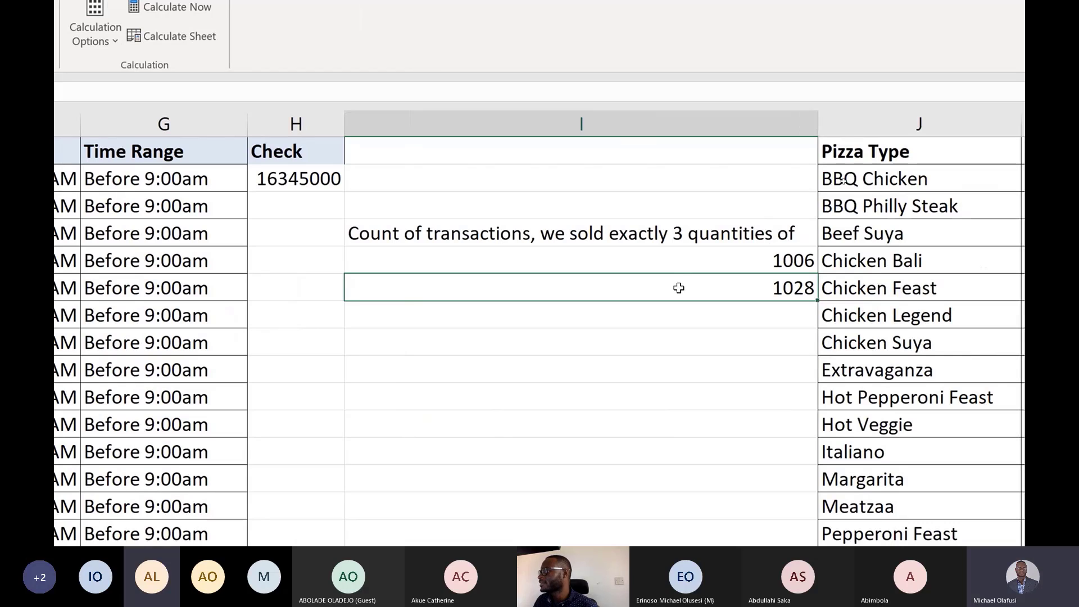
pyautogui.doubleClick(679, 287)
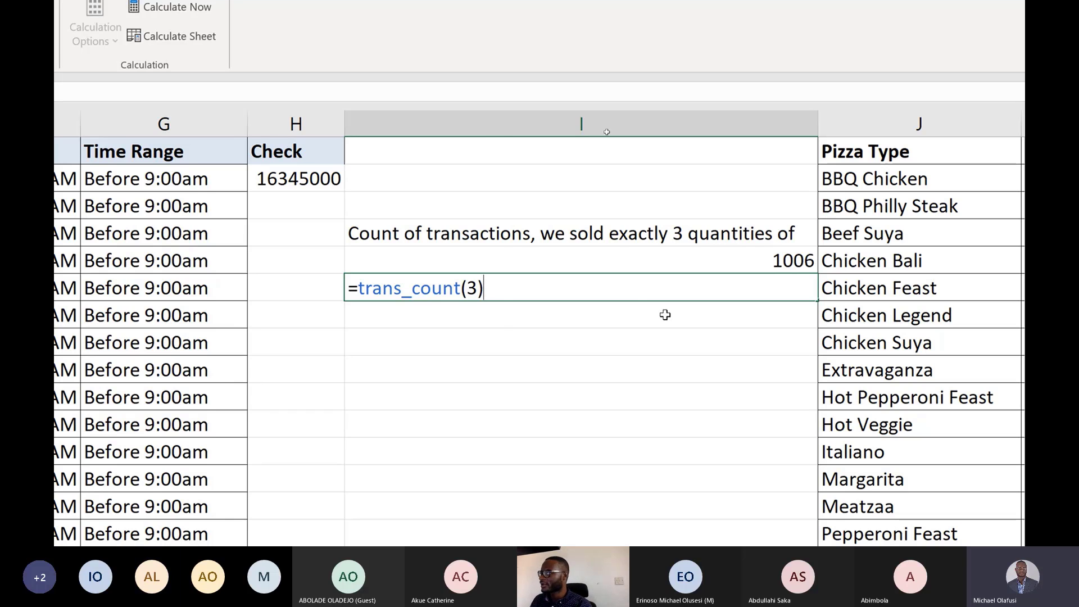
pyautogui.press('Return')
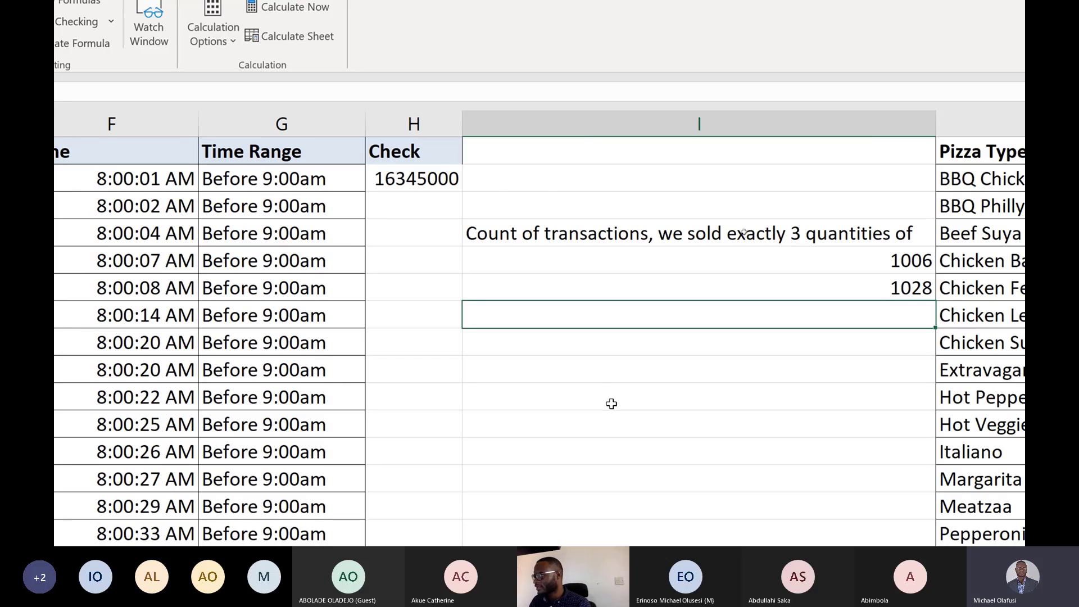
# Enter the heading Area of a rectangle in I31.
pyautogui.click(583, 369)
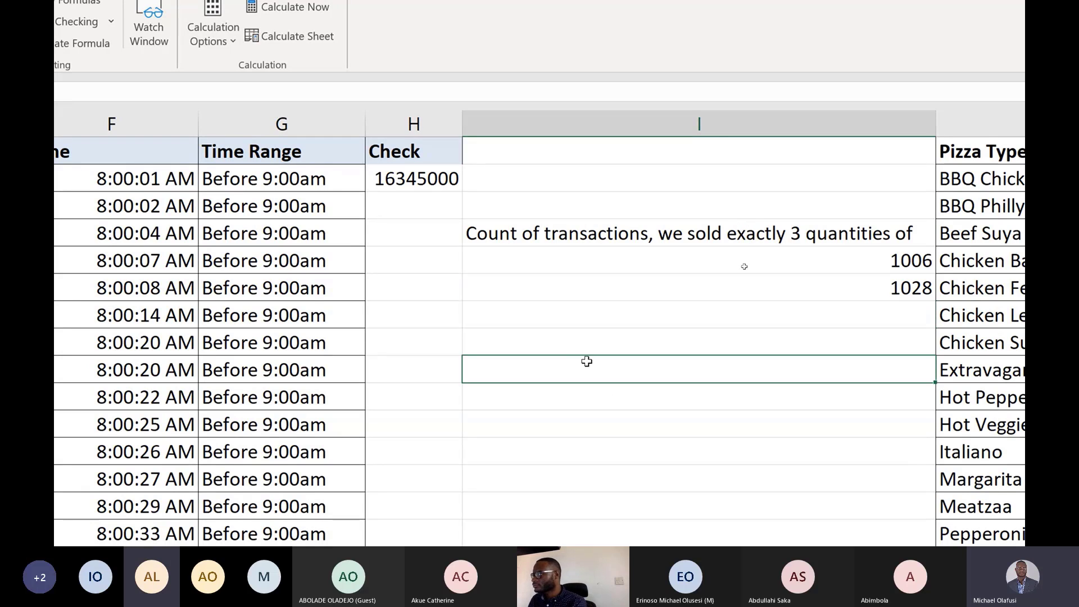
pyautogui.scroll(-4, 602, 461)
pyautogui.scroll(-4, 605, 478)
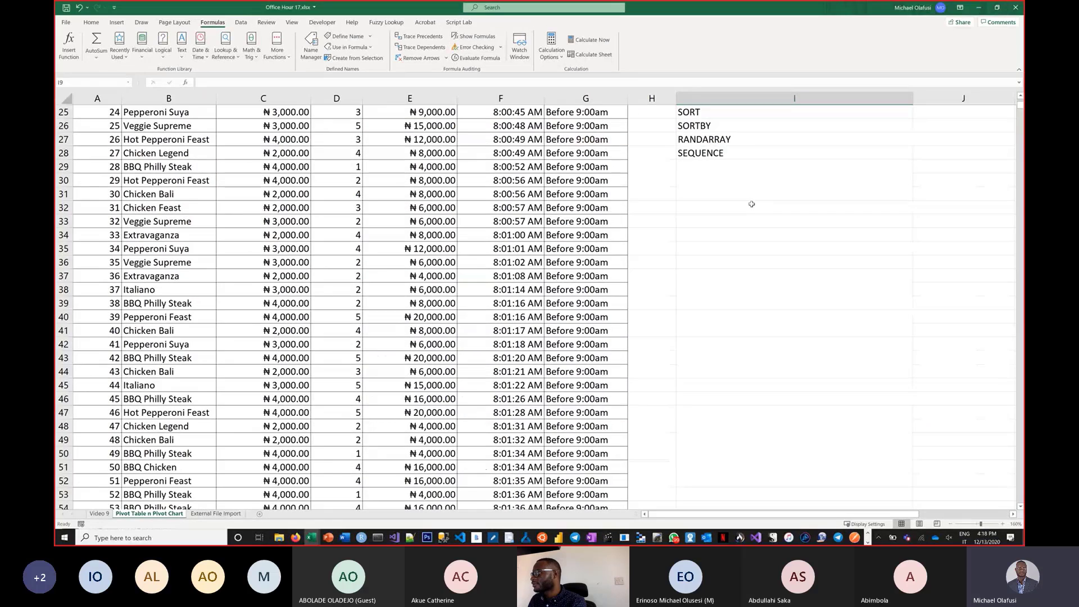
pyautogui.click(758, 194)
pyautogui.write('Area pf')
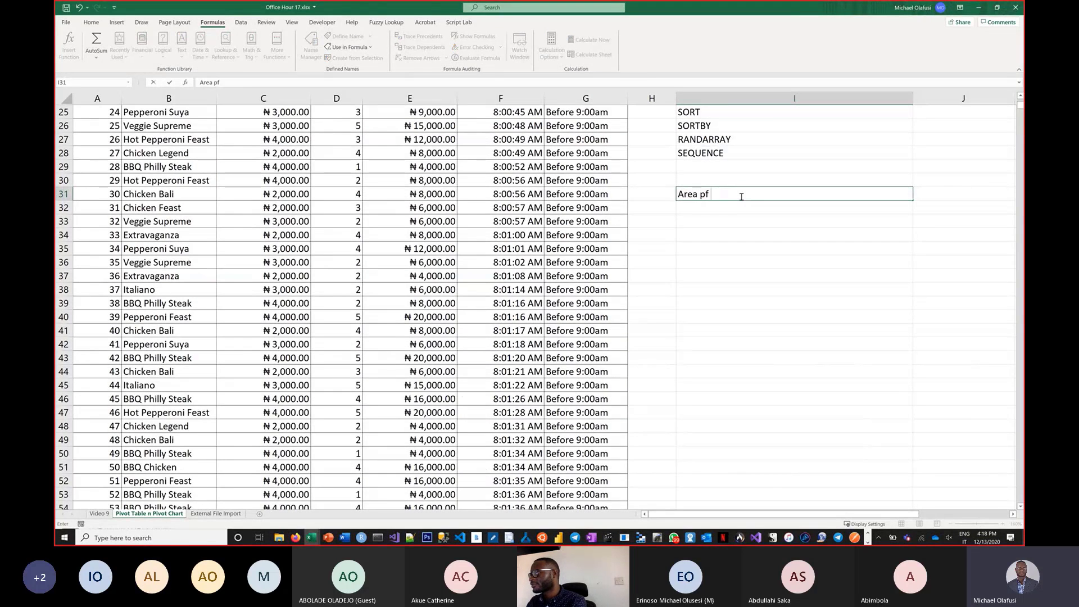
pyautogui.press('BackSpace')
pyautogui.press('BackSpace')
pyautogui.write('or rect')
pyautogui.press('BackSpace')
pyautogui.press('BackSpace')
pyautogui.press('BackSpace')
pyautogui.press('BackSpace')
pyautogui.press('BackSpace')
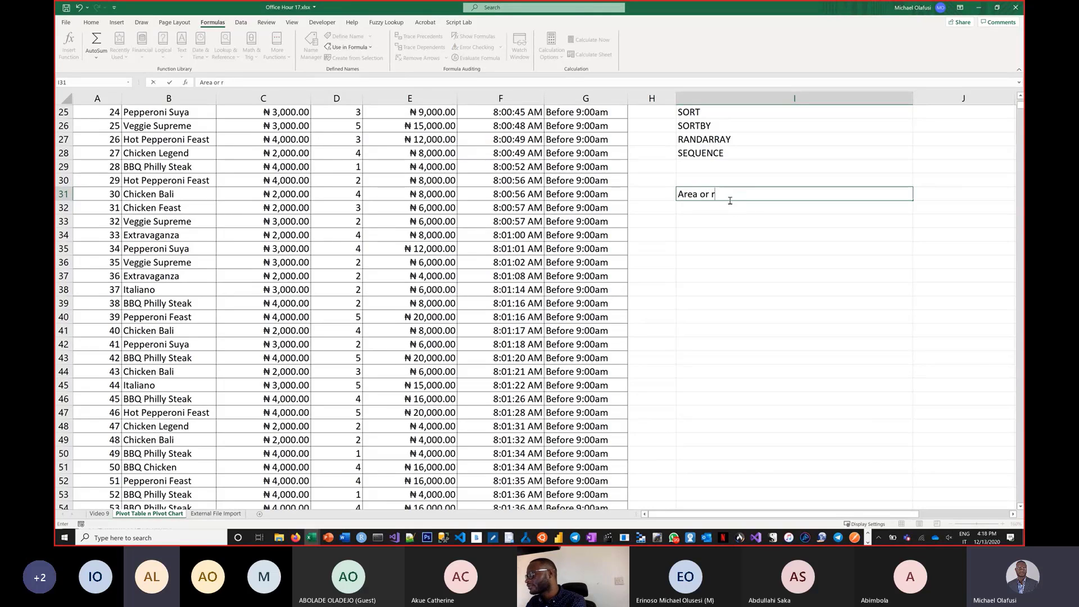
pyautogui.write('f a r')
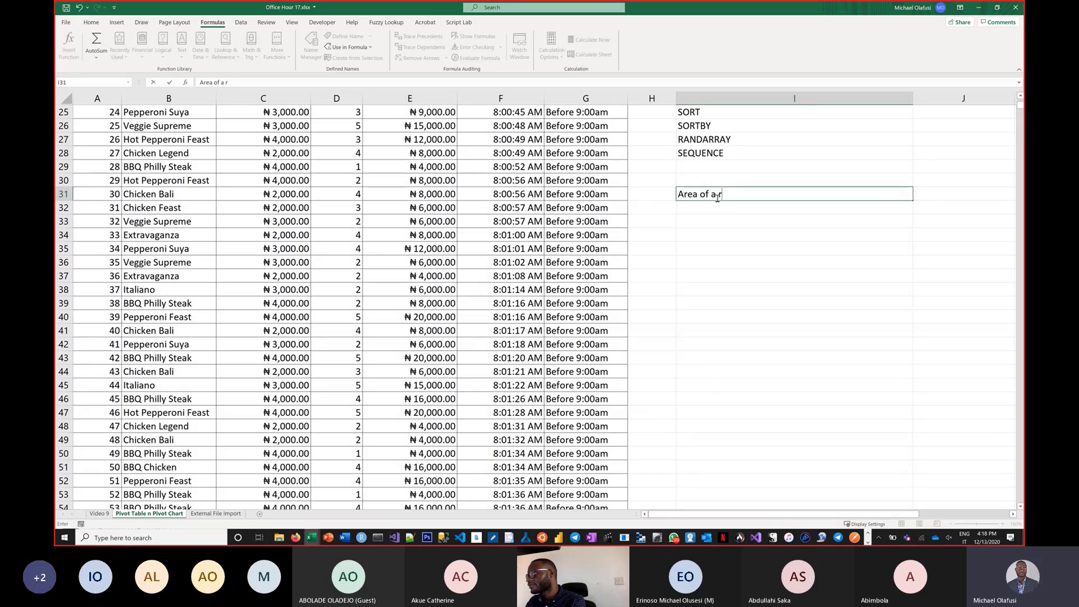
pyautogui.write('ectangle')
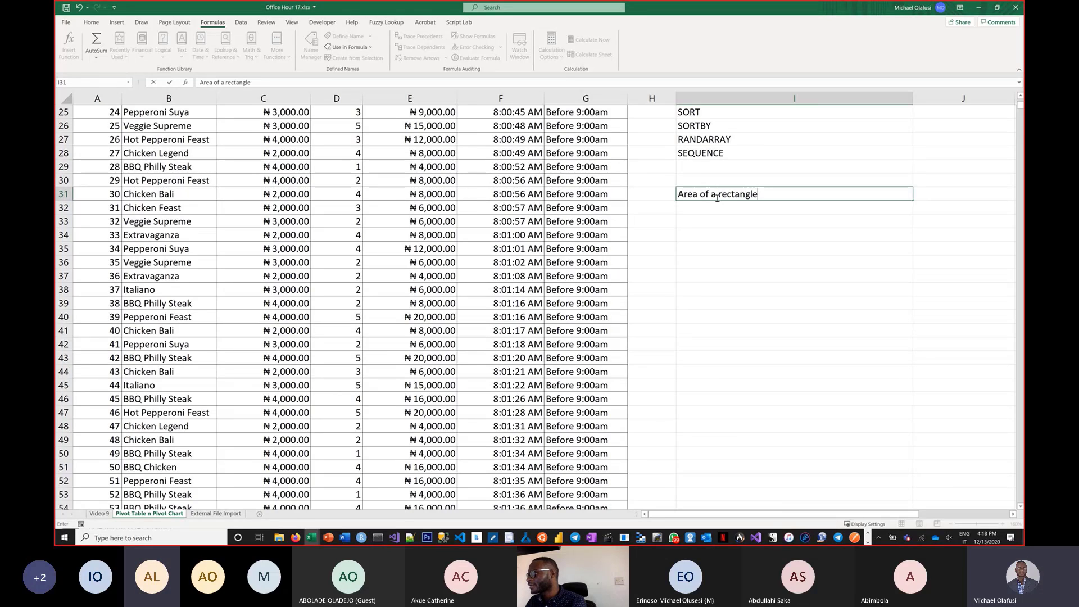
pyautogui.press('Return')
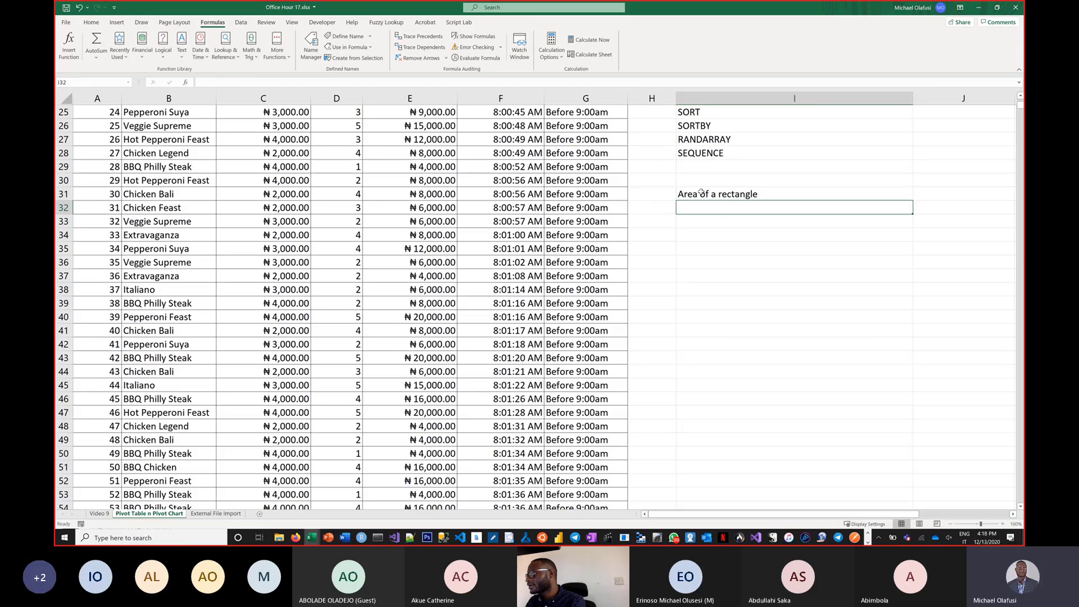
# Label H32 as Length and H33 as Breadth.
pyautogui.click(652, 209)
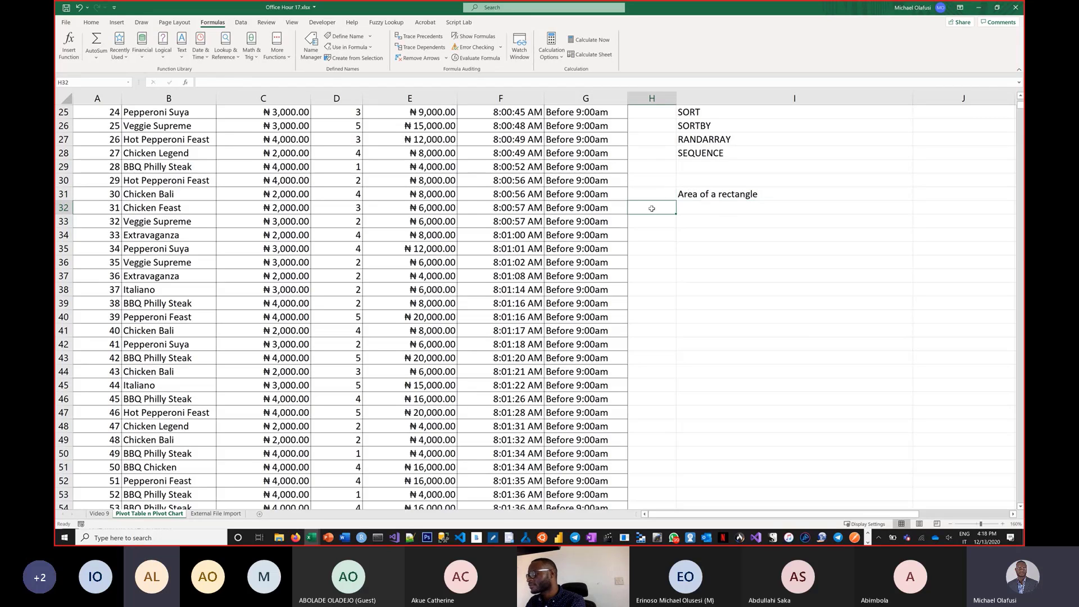
pyautogui.write('Length')
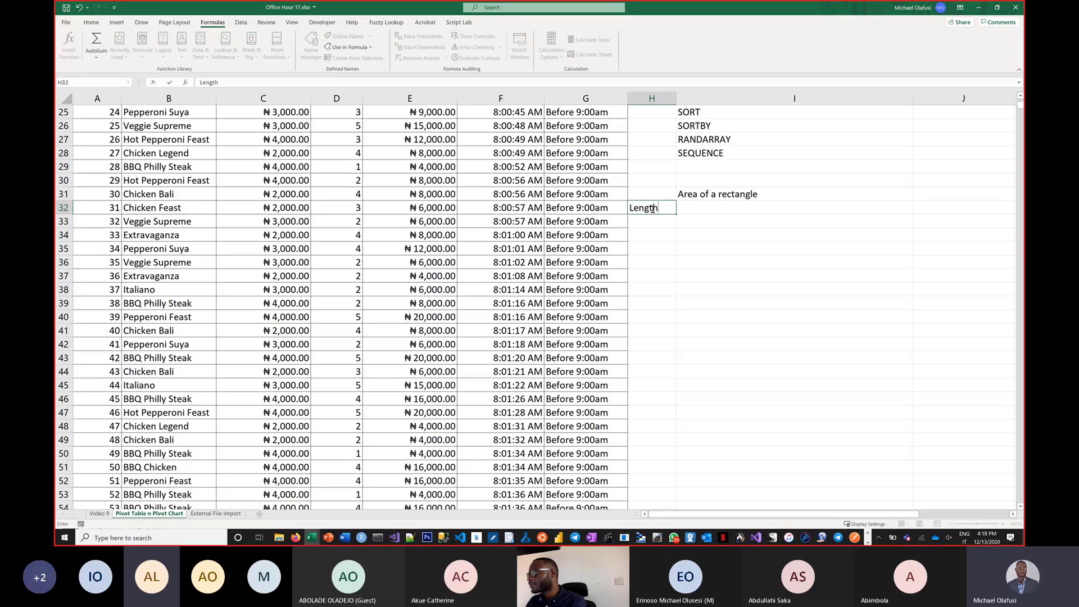
pyautogui.press('Return')
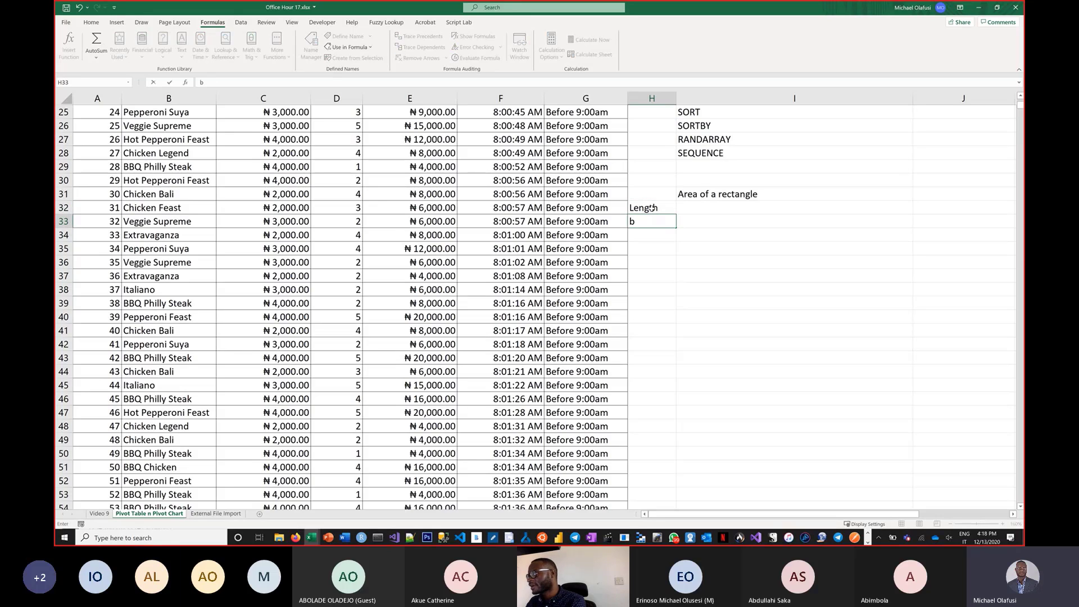
pyautogui.write('Breadth')
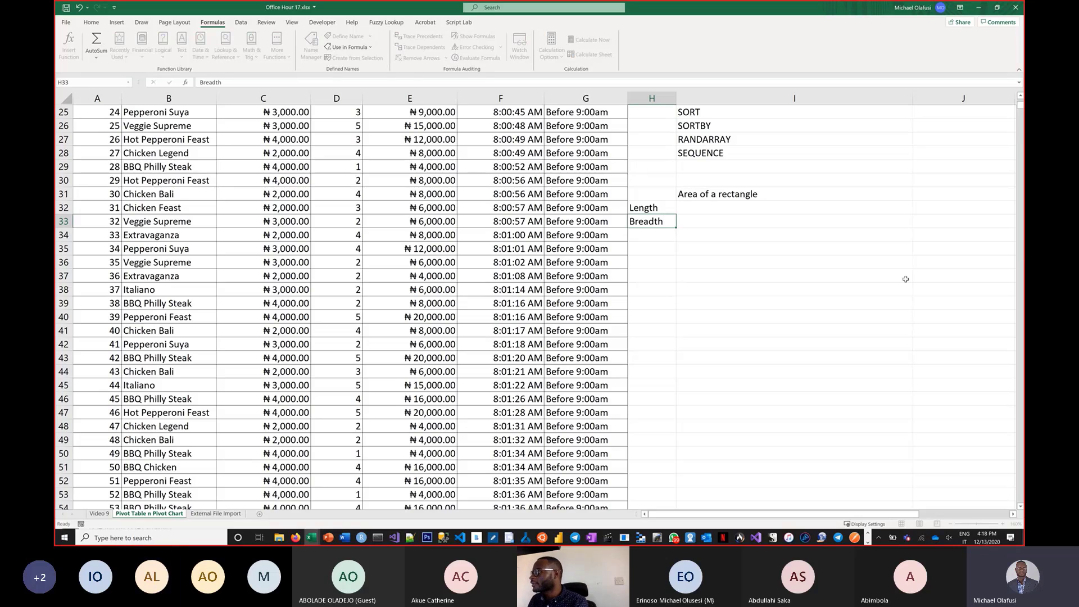
pyautogui.press('Return')
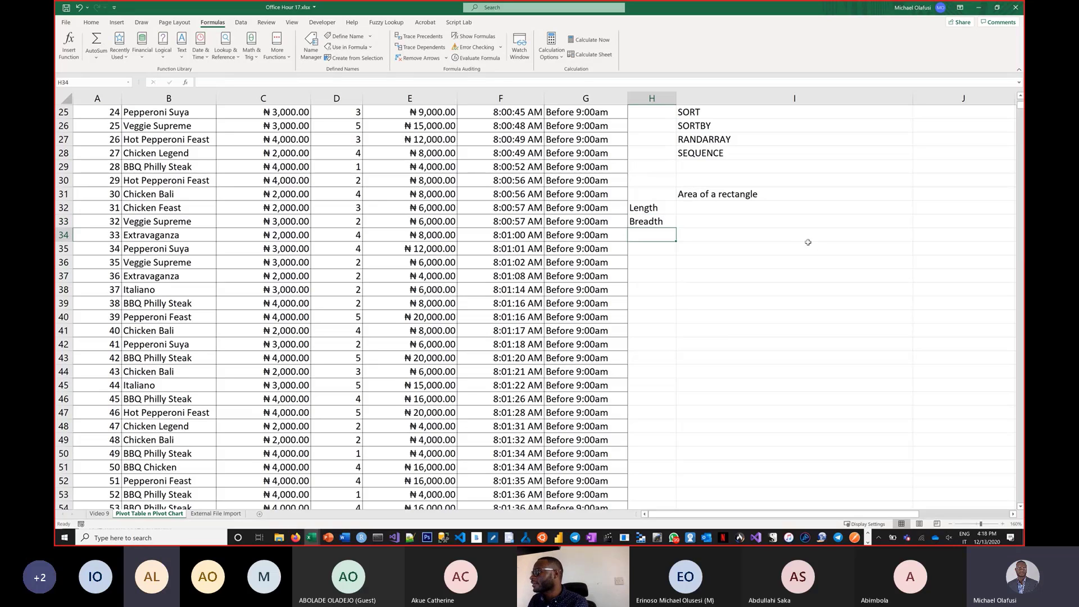
# Enter a length of 12 in I32 and a breadth of 8 in I33.
pyautogui.click(771, 209)
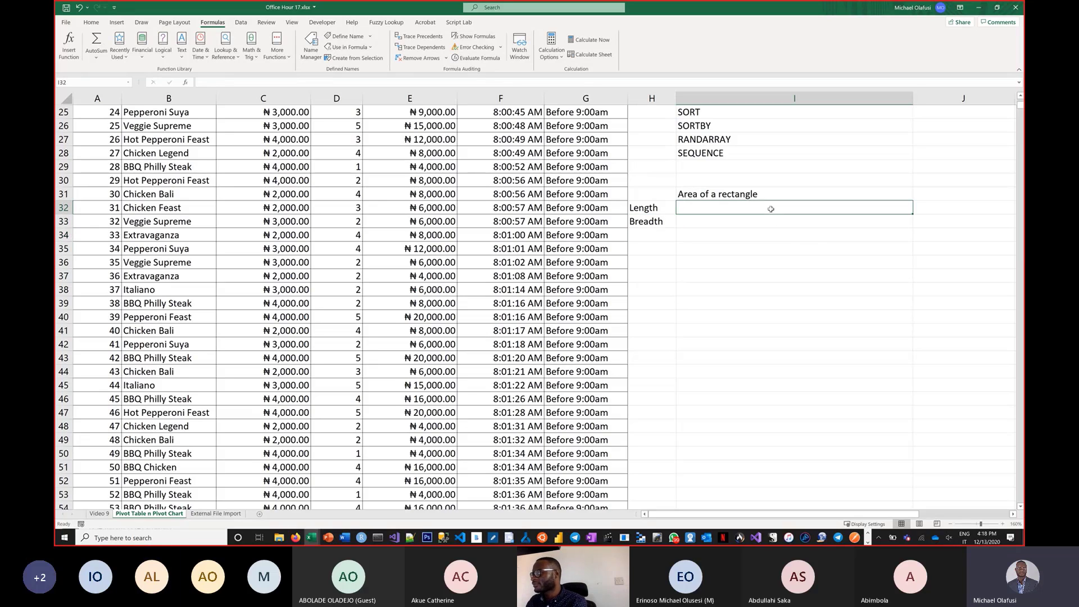
pyautogui.write('12')
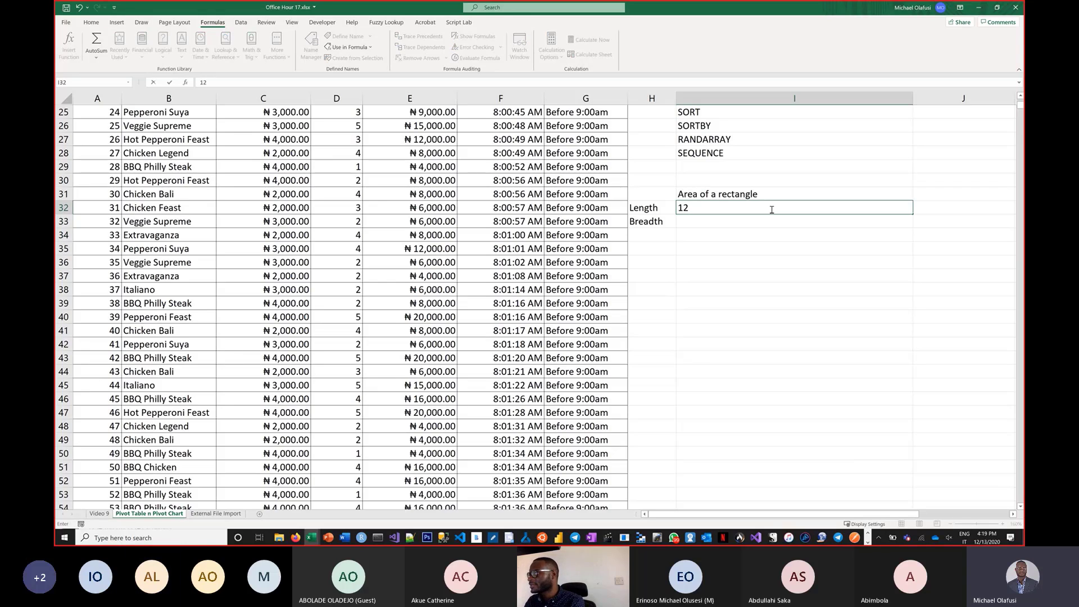
pyautogui.press('Return')
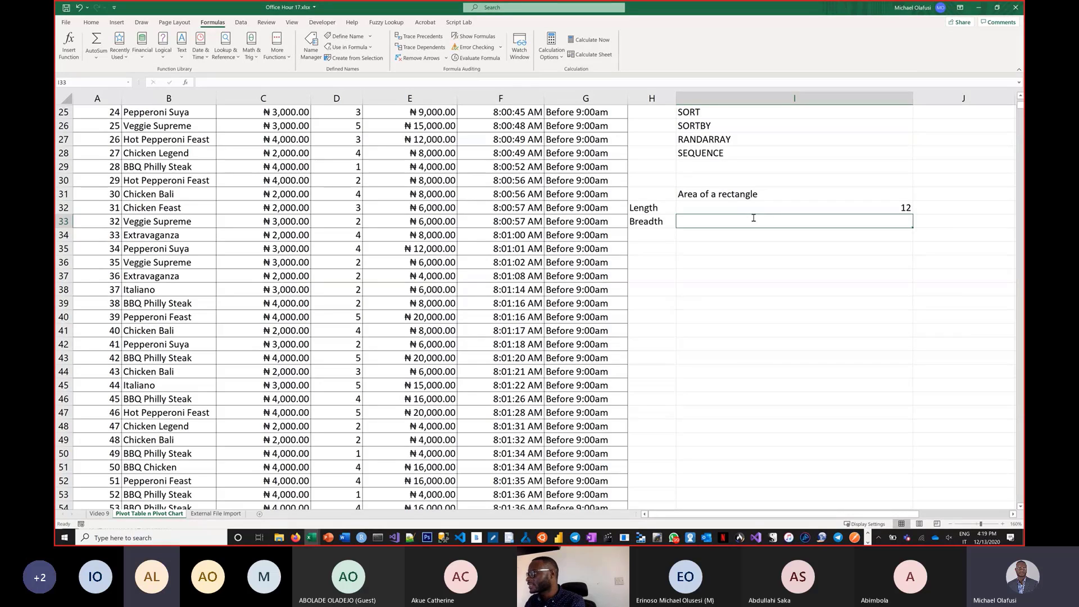
pyautogui.write('8')
pyautogui.press('Return')
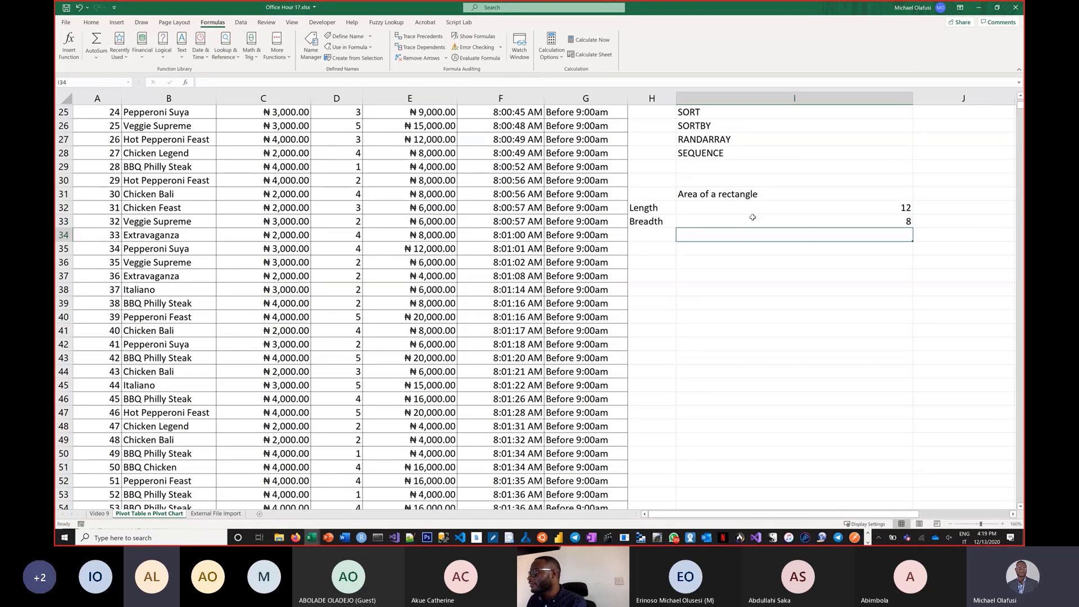
# Write the formula =LAMBDA(l,b,l*b) in I35, then select its text and cut it from the cell.
pyautogui.click(724, 246)
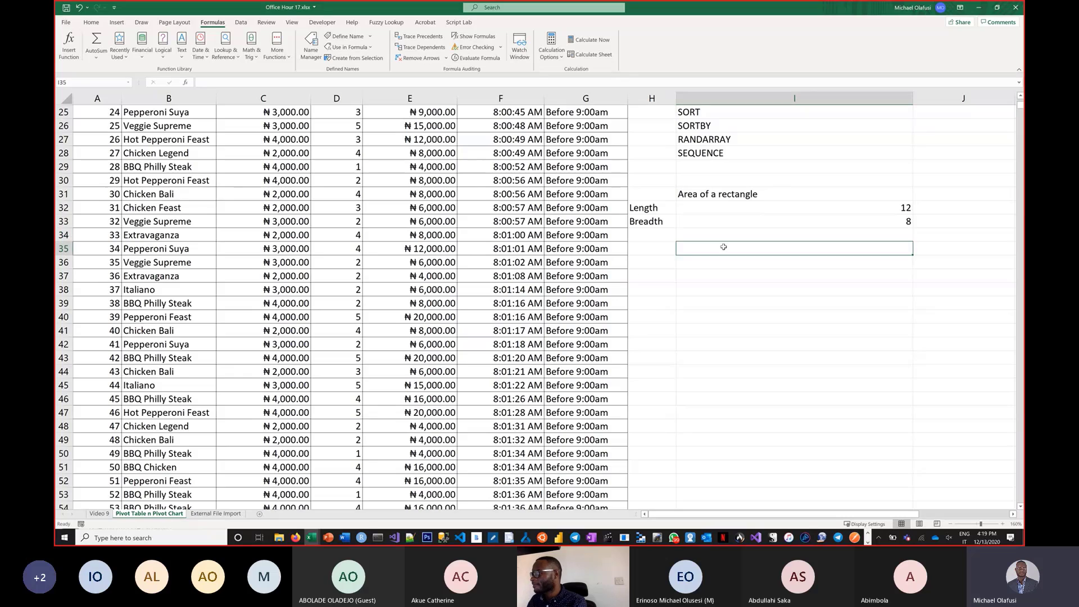
pyautogui.write('=')
pyautogui.write('s')
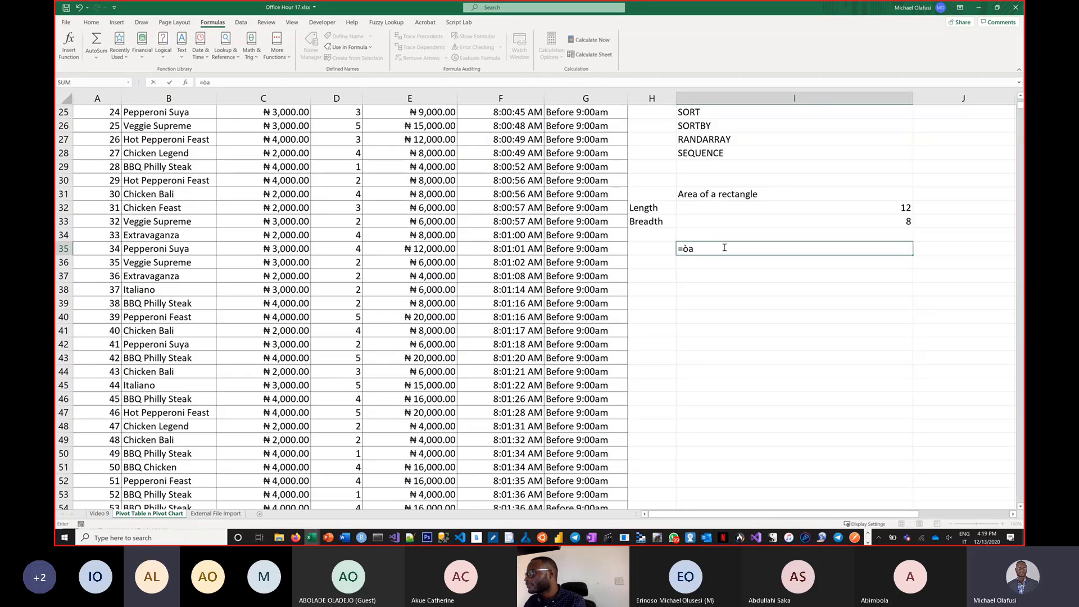
pyautogui.press('BackSpace')
pyautogui.write('I')
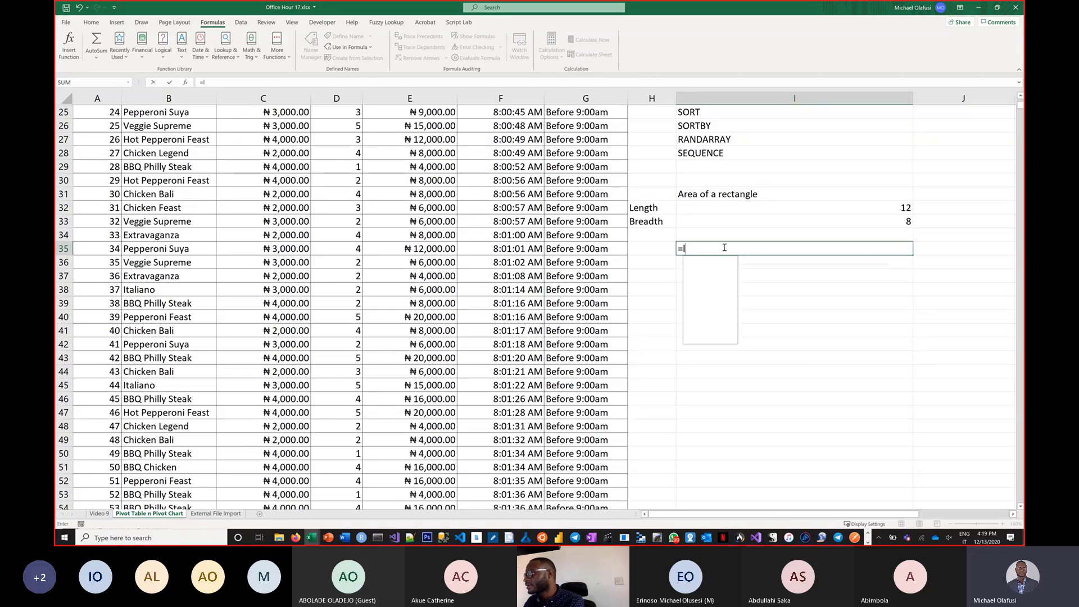
pyautogui.write('amb')
pyautogui.press('Tab')
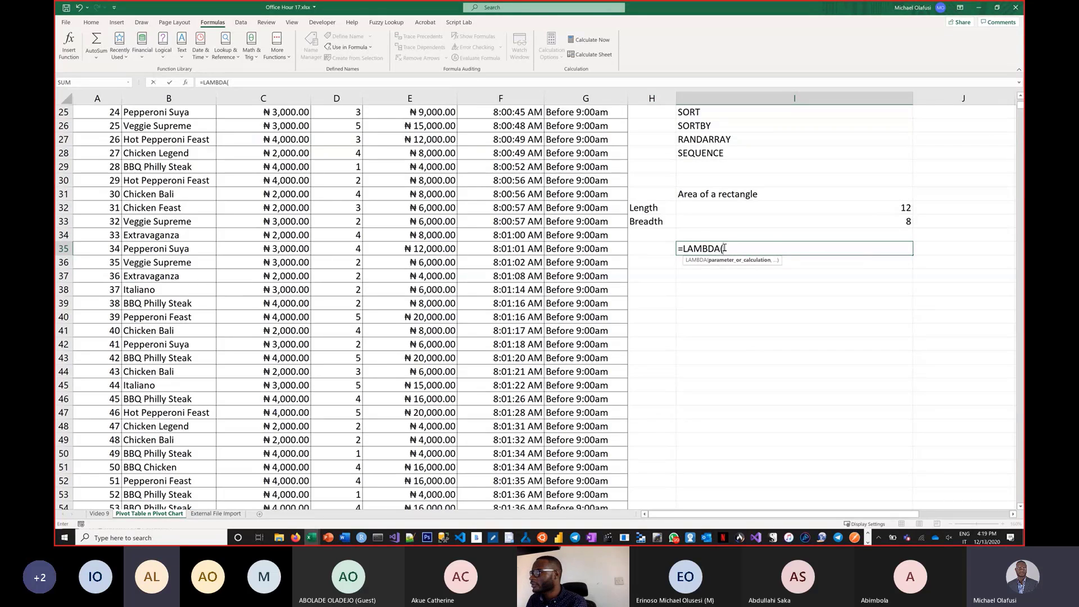
pyautogui.press('super+plus')
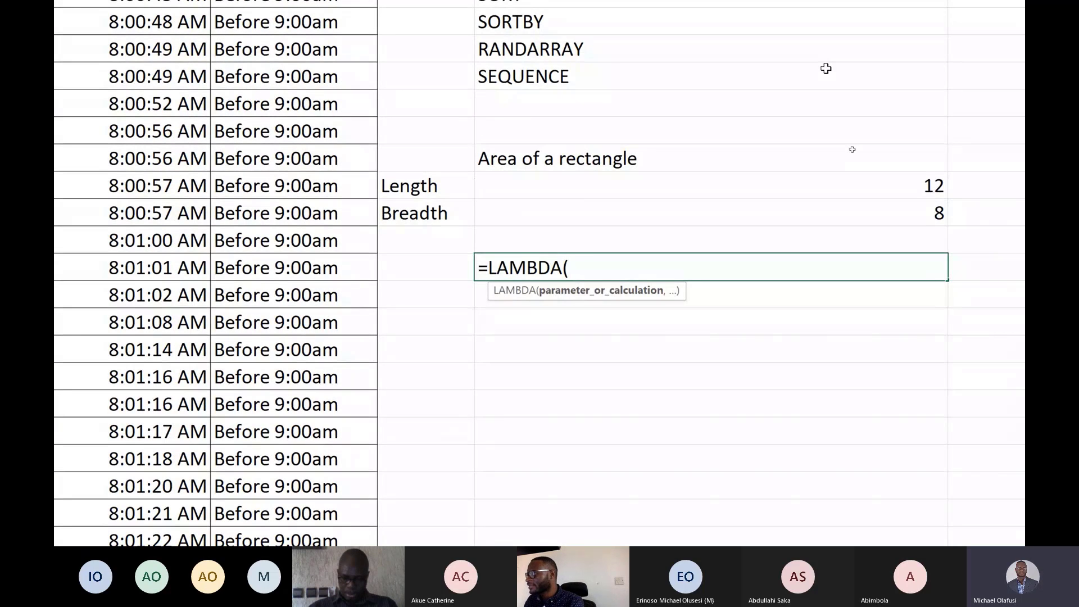
pyautogui.write('le')
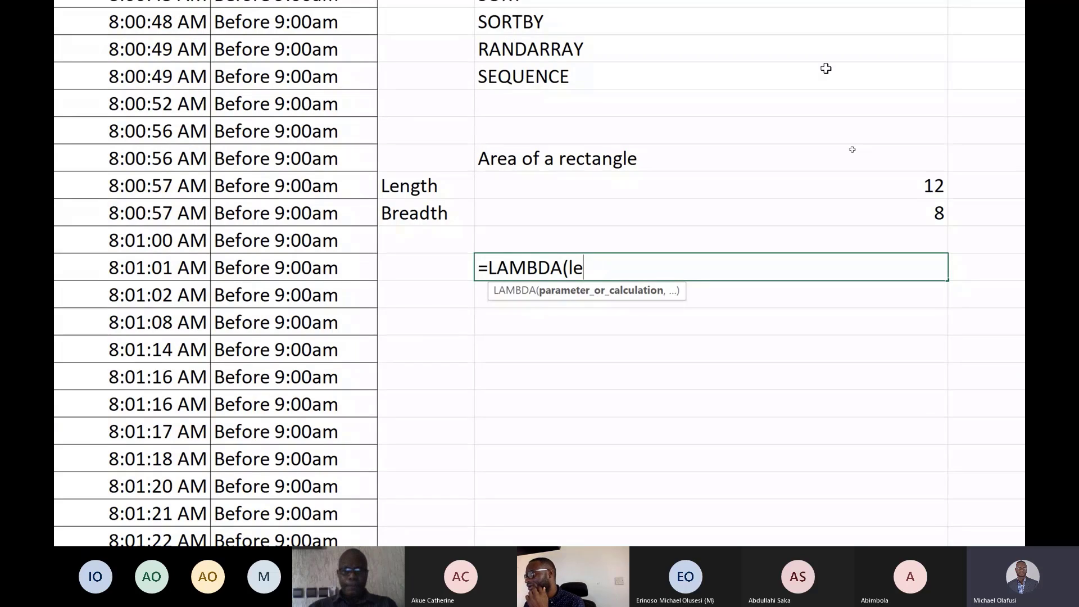
pyautogui.write('n')
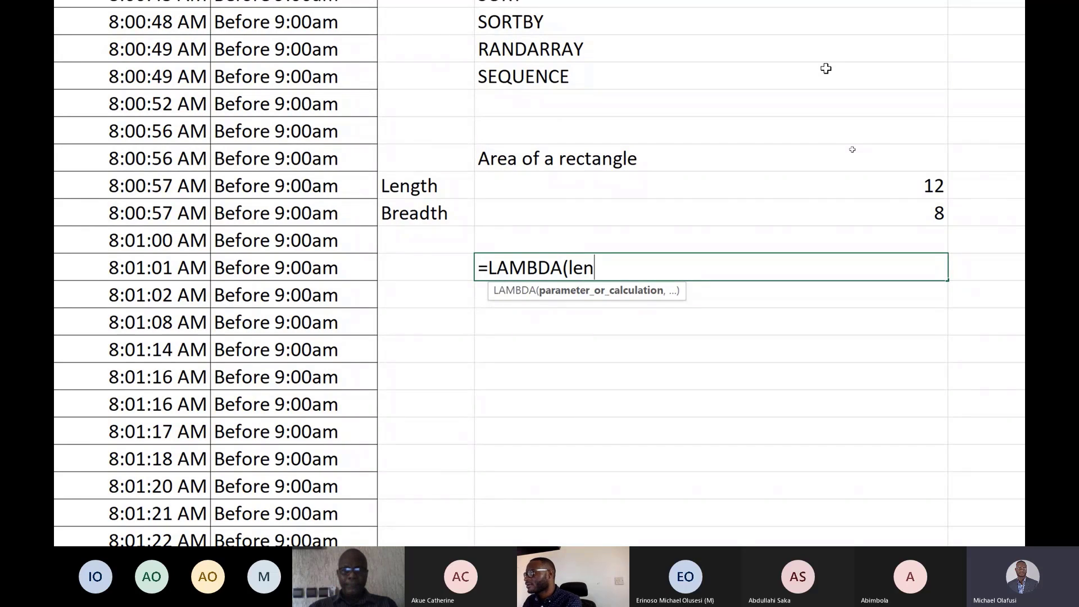
pyautogui.write(',')
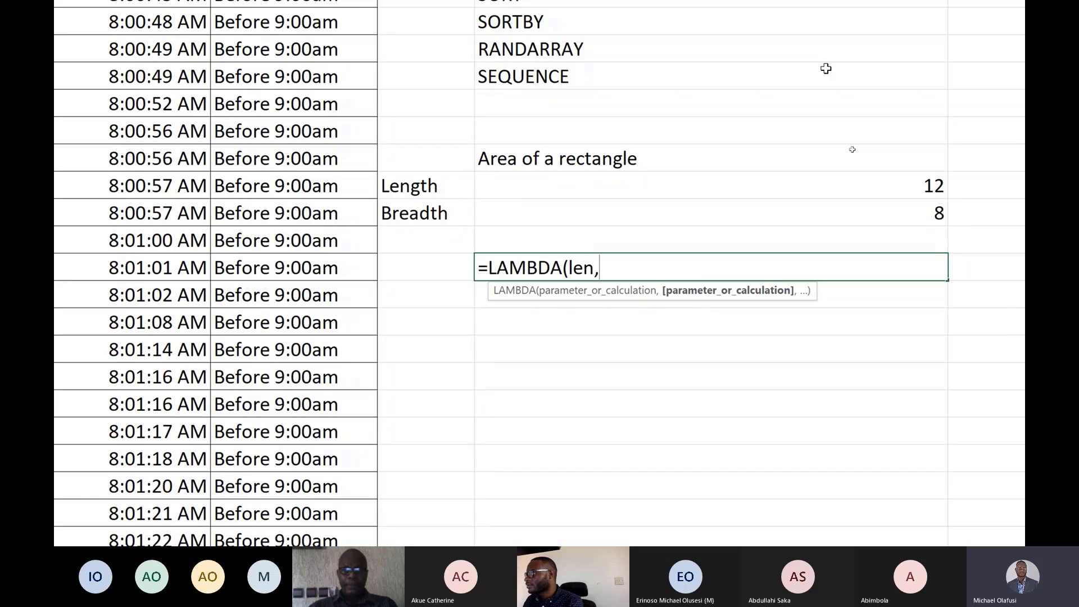
pyautogui.write('br')
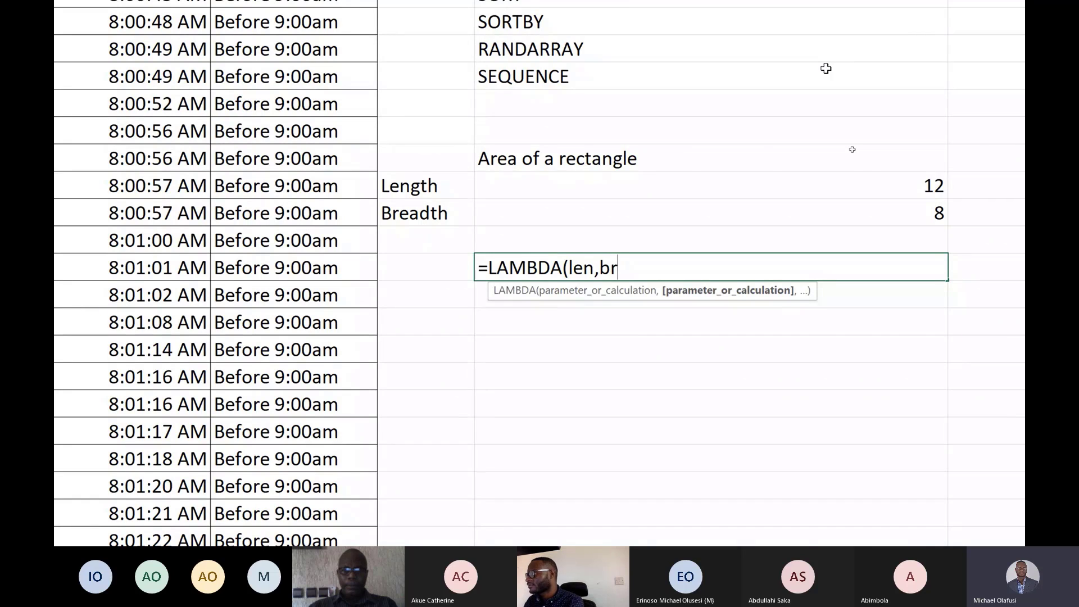
pyautogui.press('BackSpace')
pyautogui.press('BackSpace')
pyautogui.press('BackSpace')
pyautogui.press('BackSpace')
pyautogui.press('BackSpace')
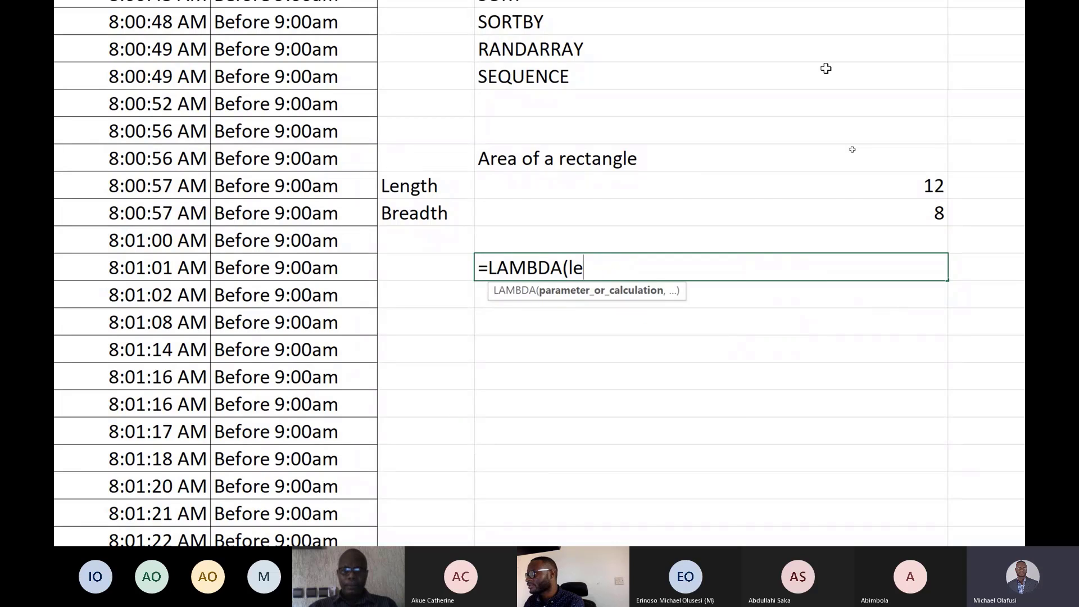
pyautogui.write(',')
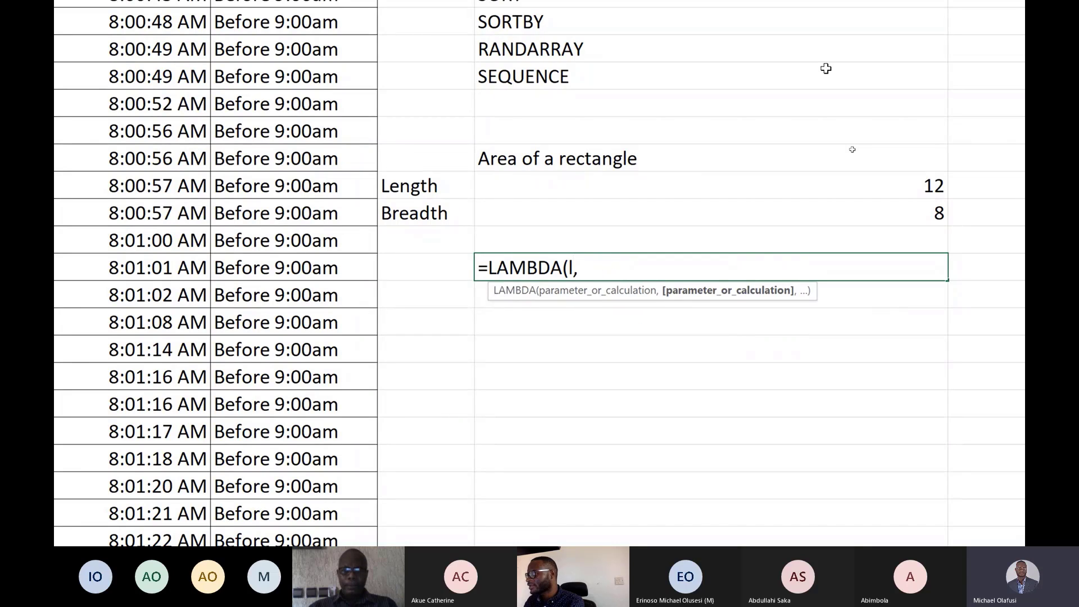
pyautogui.write('b,')
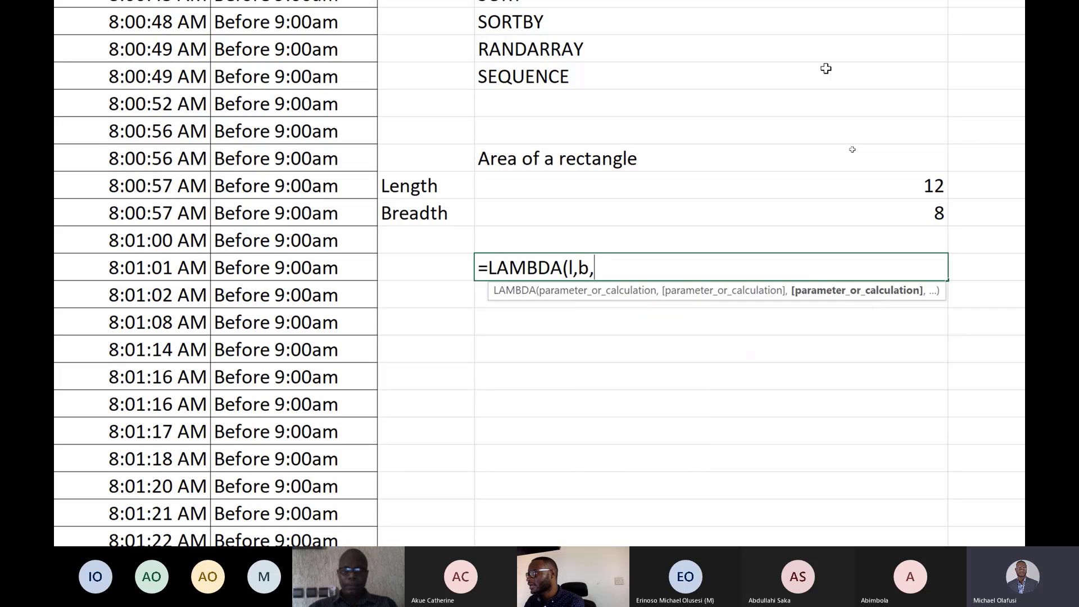
pyautogui.write('l')
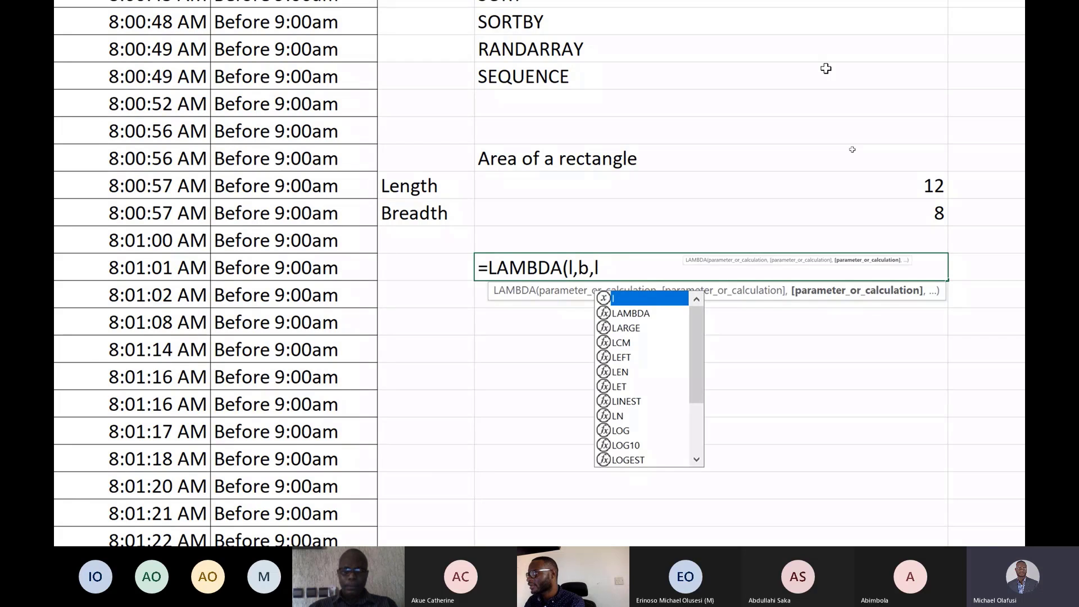
pyautogui.write('*b')
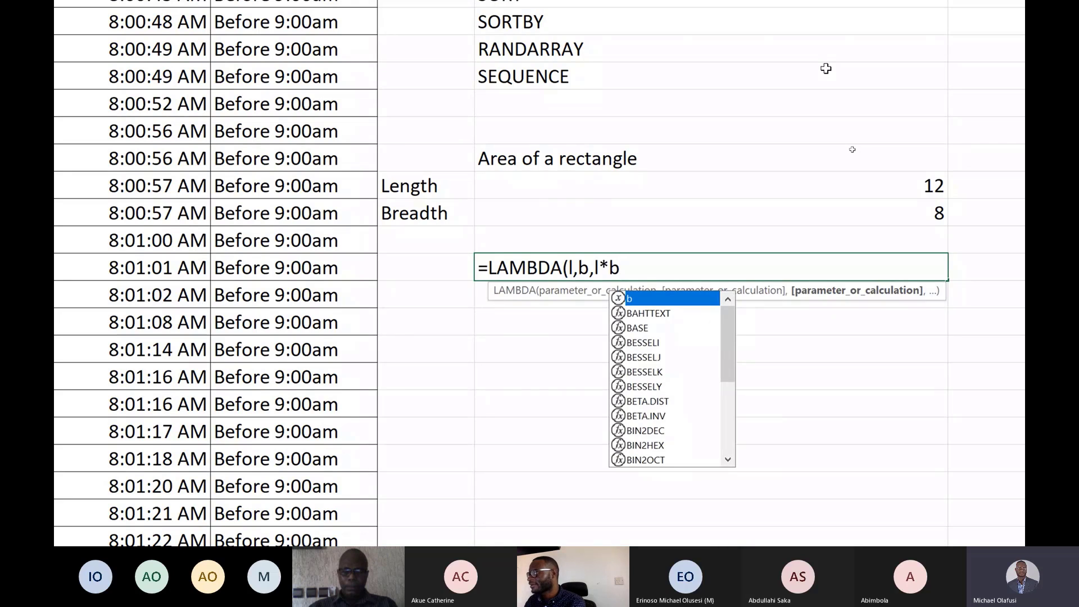
pyautogui.write(')')
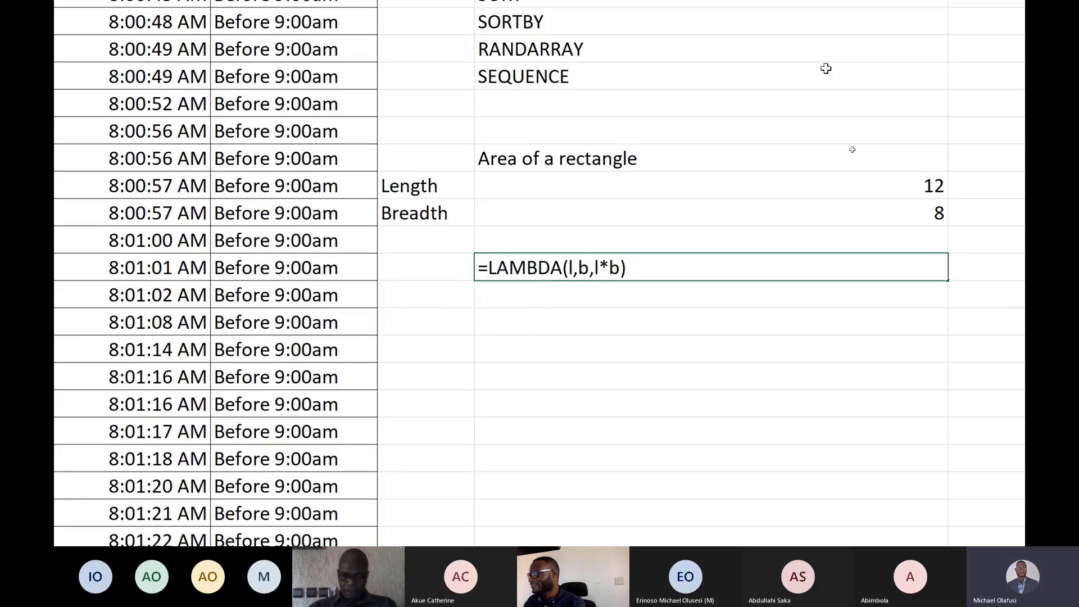
pyautogui.write('(')
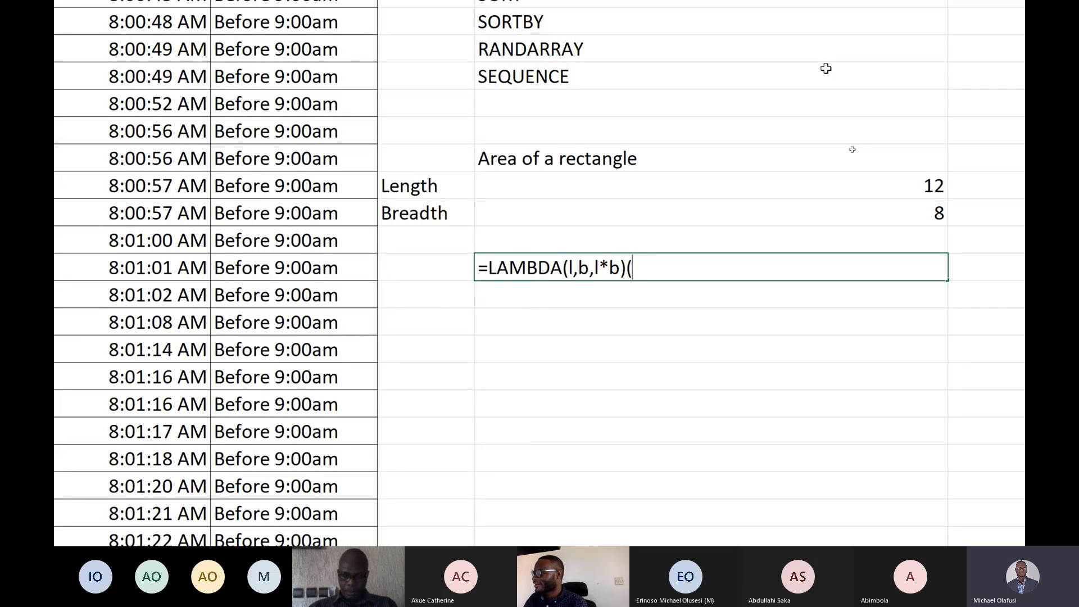
pyautogui.press('BackSpace')
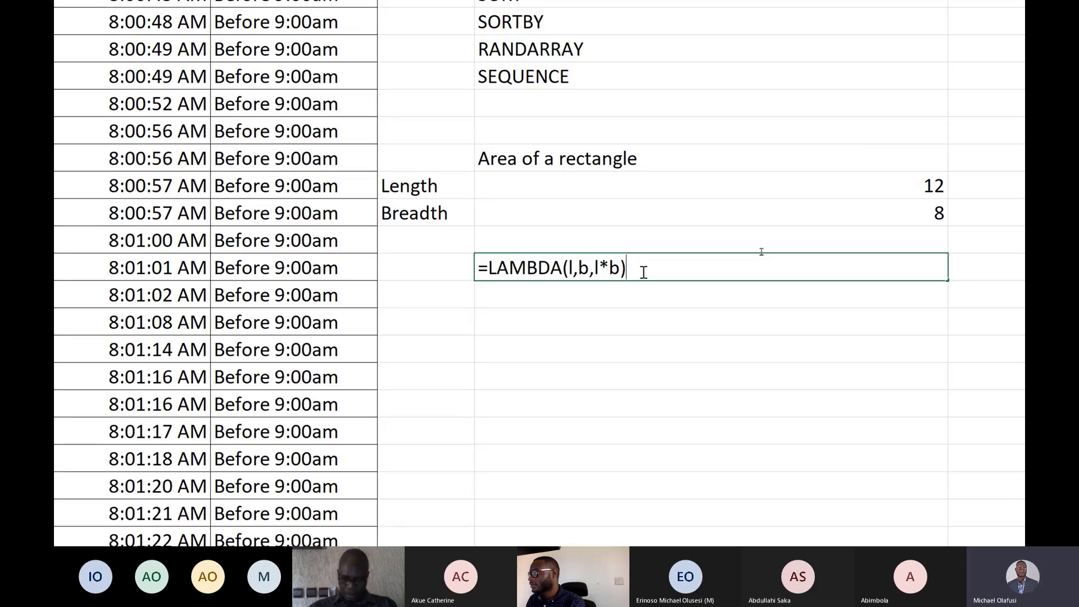
pyautogui.moveTo(641, 272); pyautogui.dragTo(481, 277)
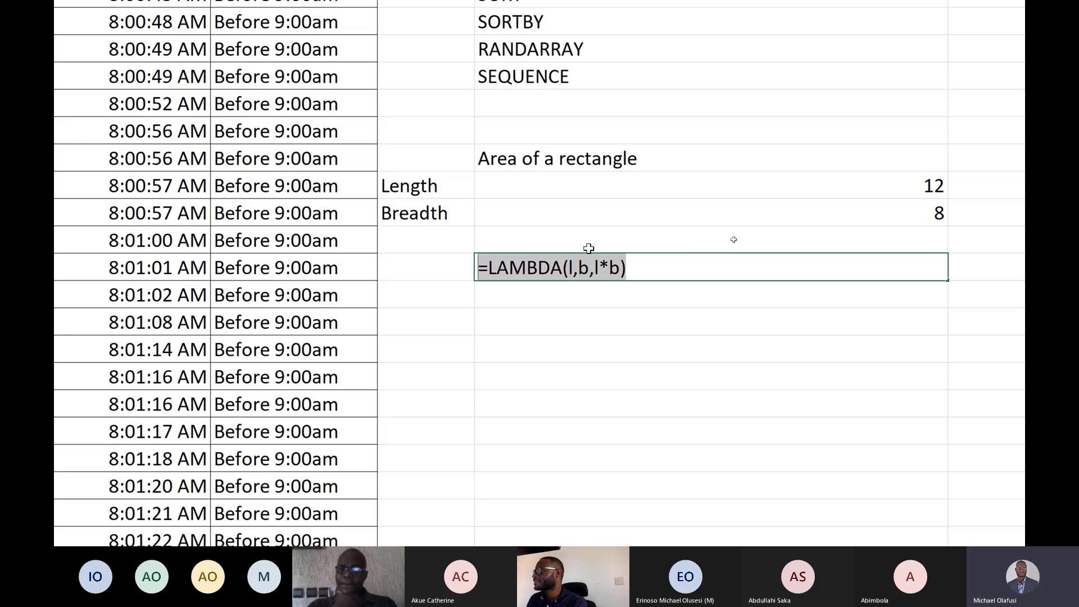
pyautogui.hotkey('ctrl', 'x')
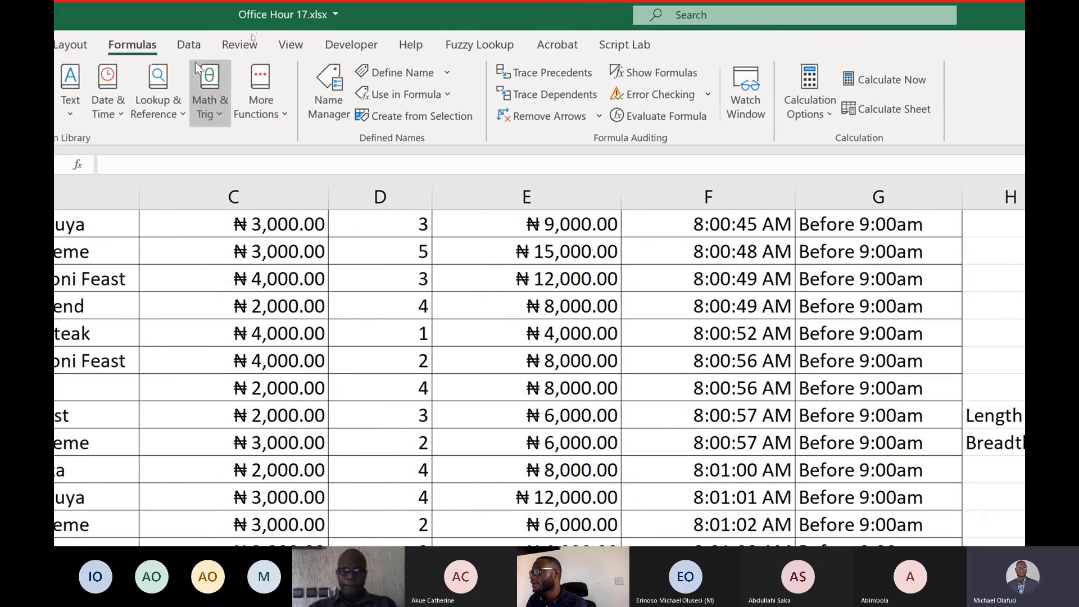
# Define a new workbook name Area referring to =LAMBDA(l,b,l*b), then reopen the Name Manager to review it.
pyautogui.click(335, 116)
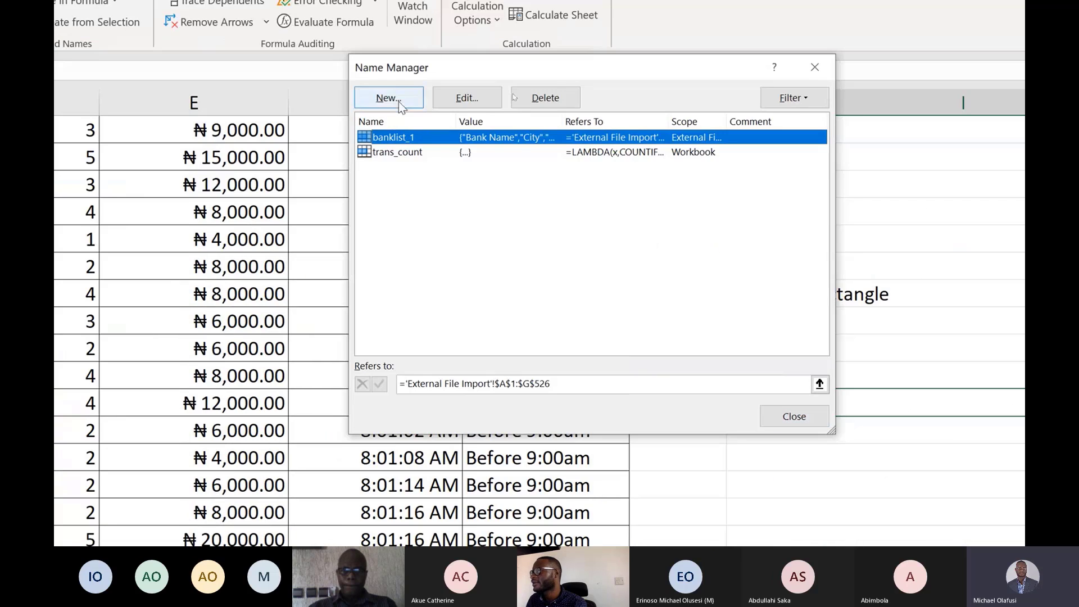
pyautogui.click(399, 100)
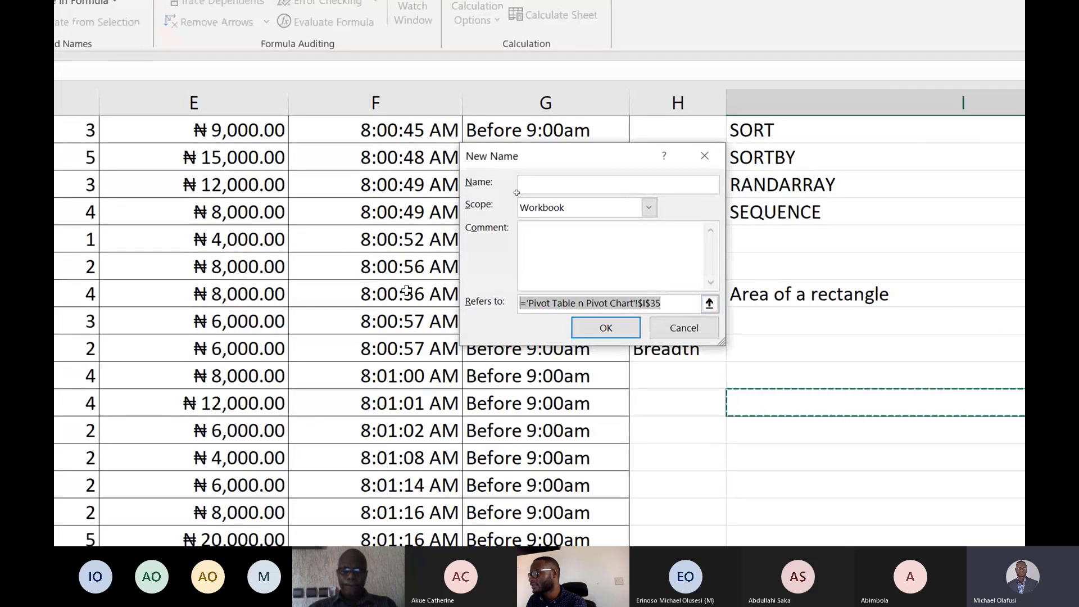
pyautogui.hotkey('ctrl', 'v')
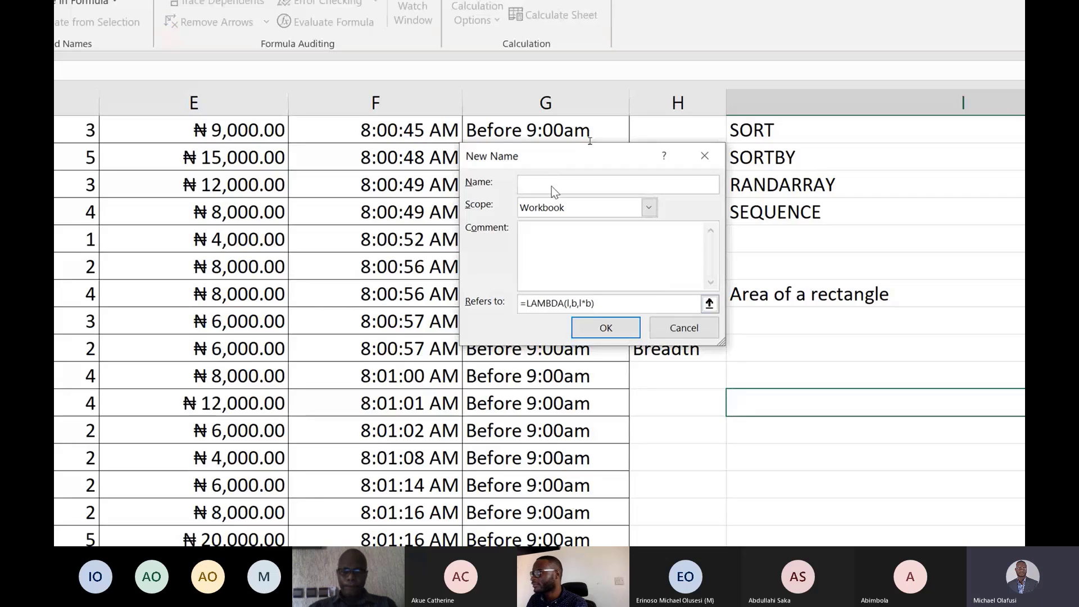
pyautogui.write('Area')
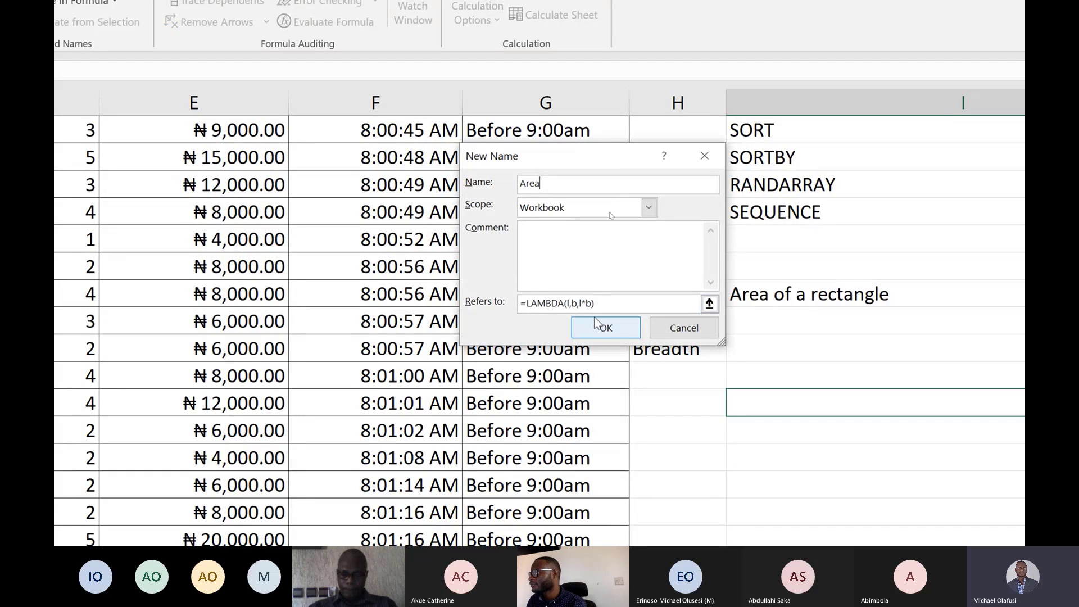
pyautogui.click(597, 335)
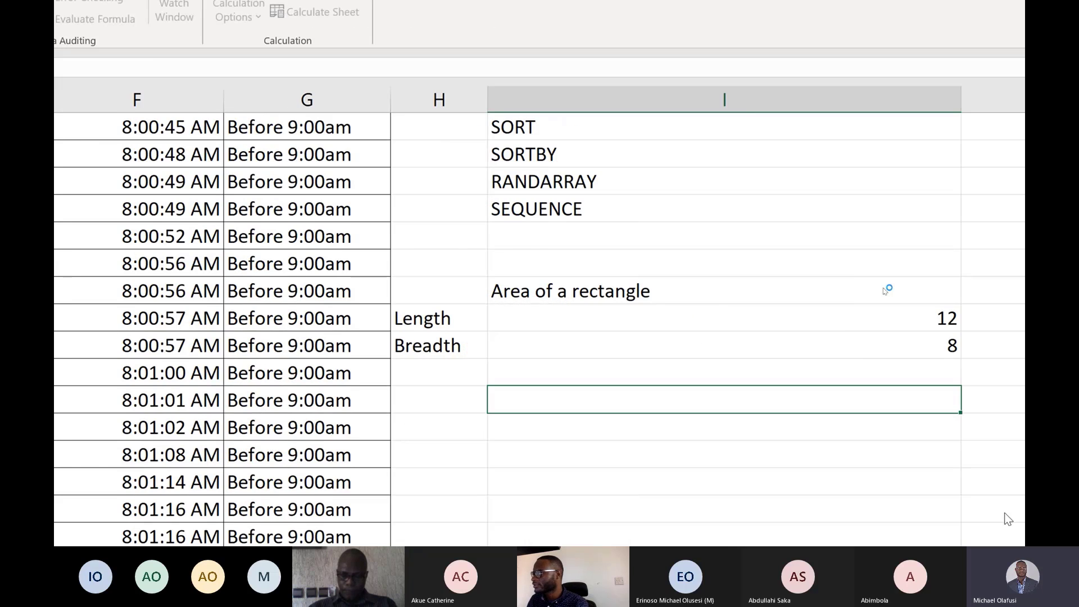
pyautogui.hotkey('ctrl', 'F3')
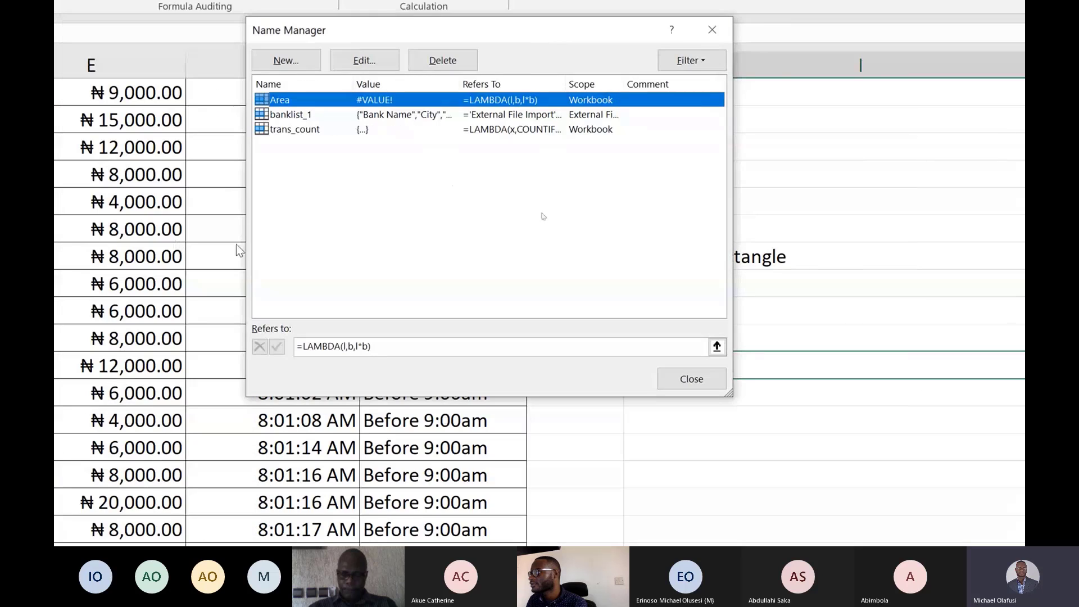
pyautogui.click(685, 382)
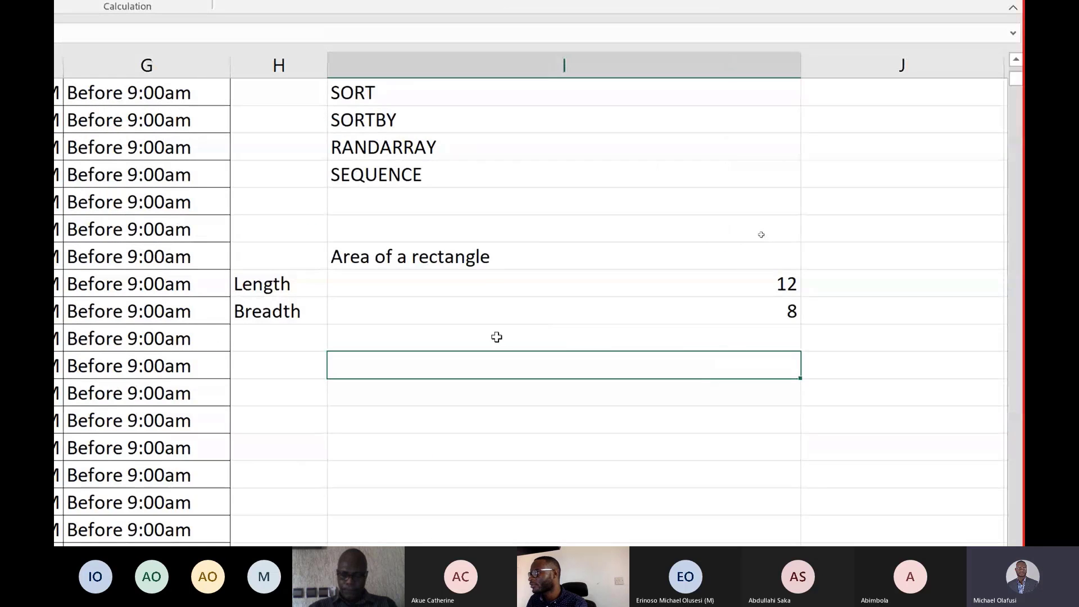
# Enter =Area(I32,I33) in I34 to calculate the rectangle's area from the length and breadth.
pyautogui.click(497, 337)
pyautogui.doubleClick(497, 337)
pyautogui.write('=area')
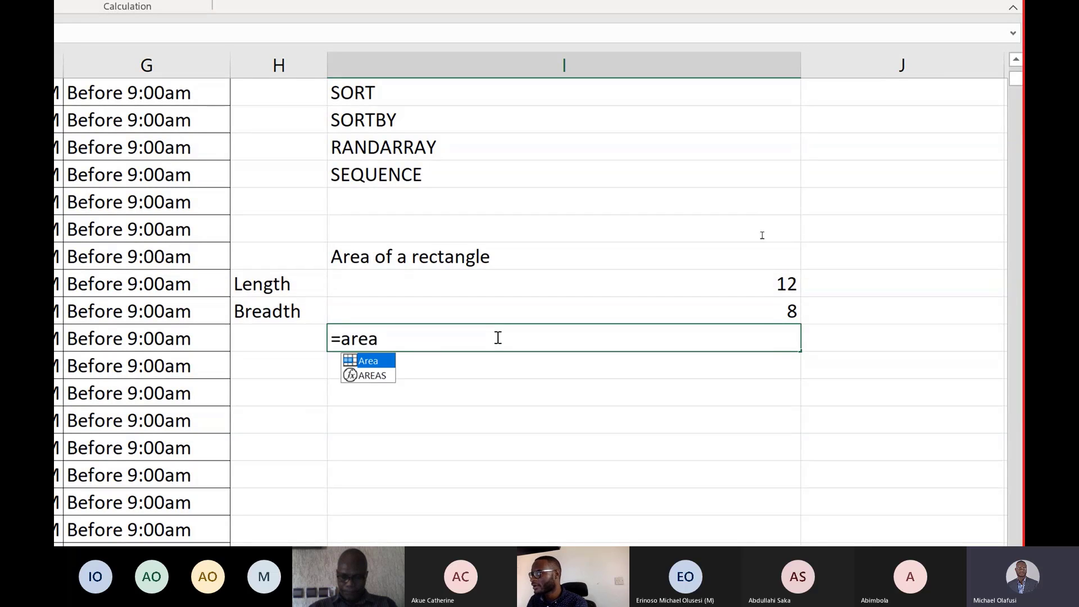
pyautogui.press('Tab')
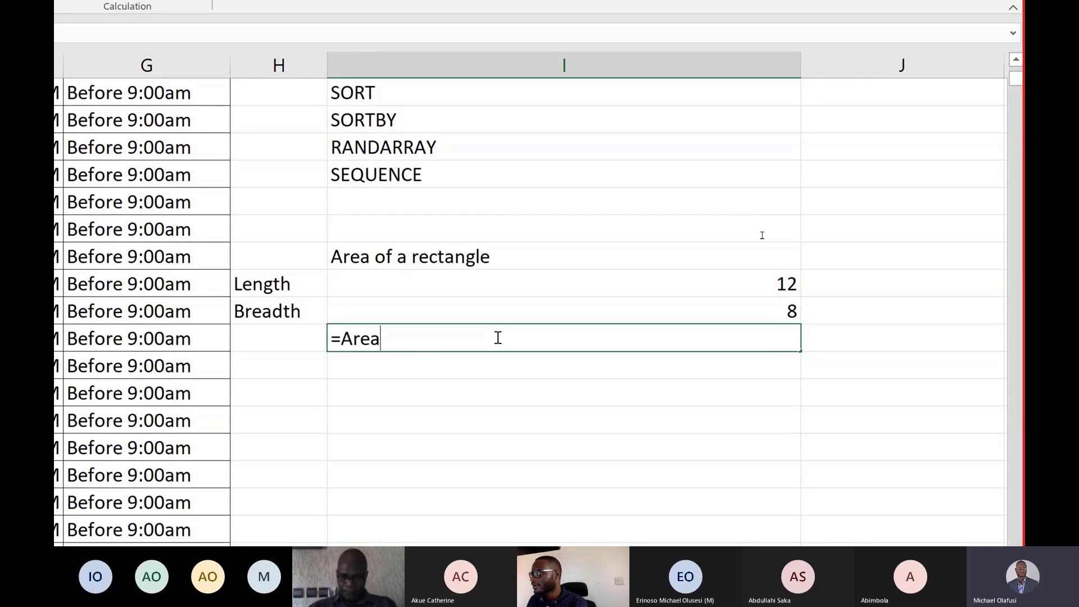
pyautogui.write('(')
pyautogui.click(426, 284)
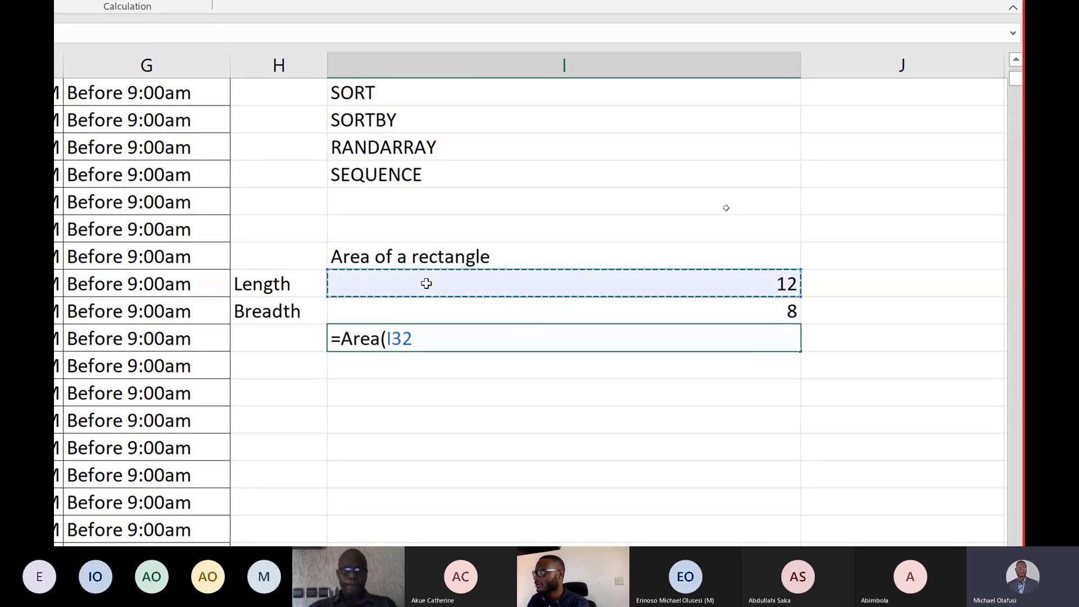
pyautogui.write(',')
pyautogui.click(420, 318)
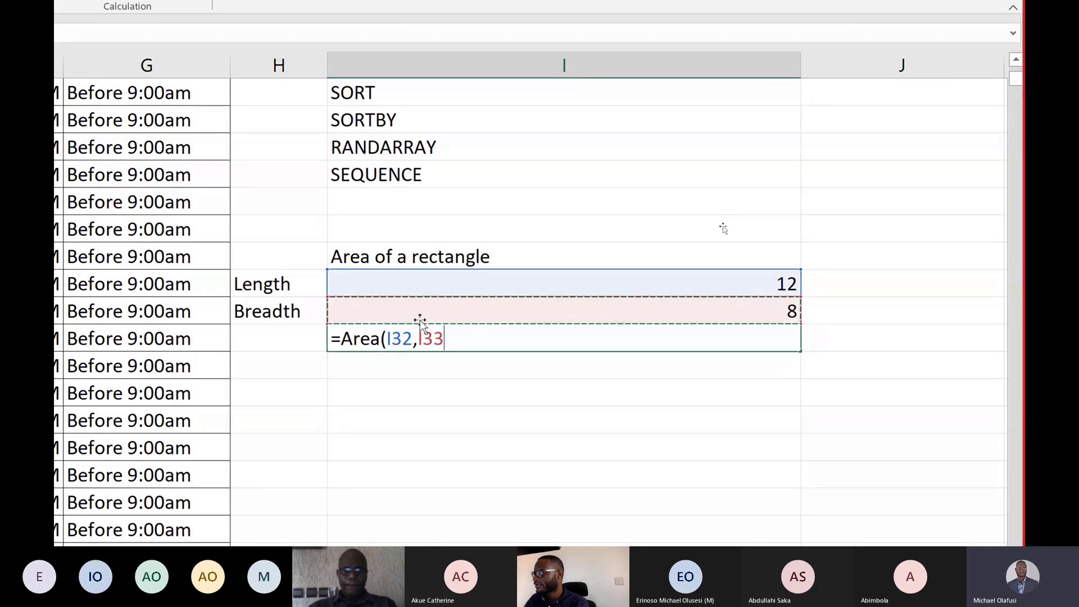
pyautogui.write(')')
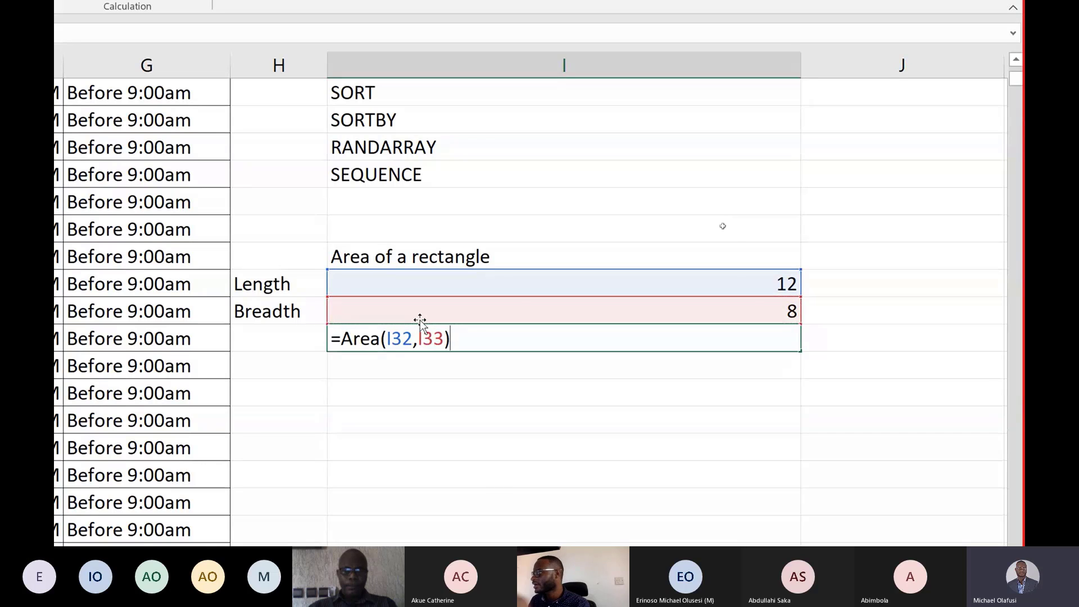
pyautogui.press('Return')
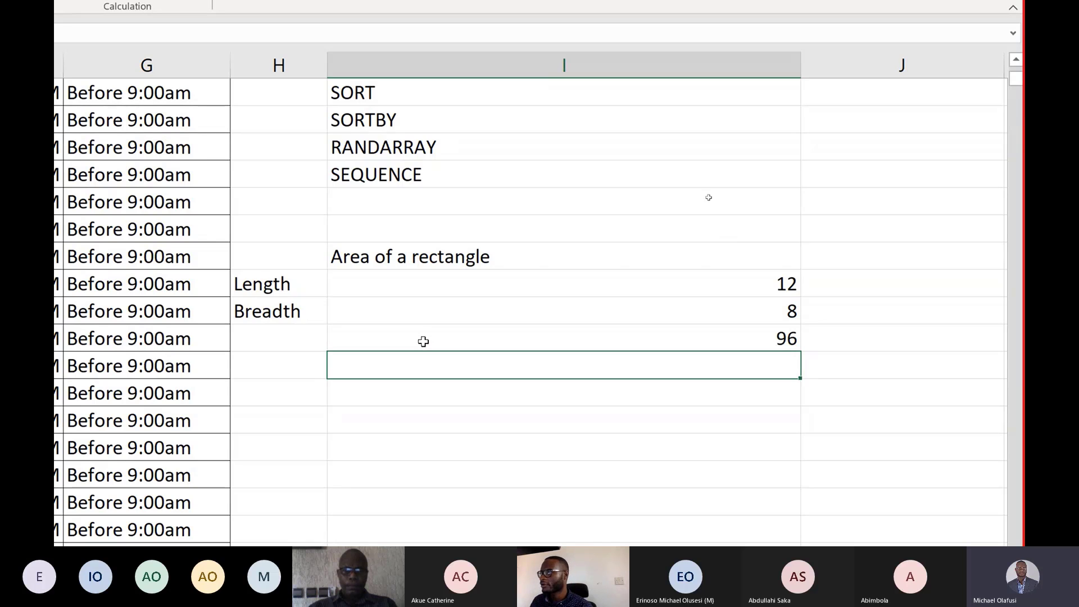
# Scroll back to the top of the sheet and open the Check formula in H2 for inspection.
pyautogui.scroll(1, 382, 259)
pyautogui.scroll(2, 382, 259)
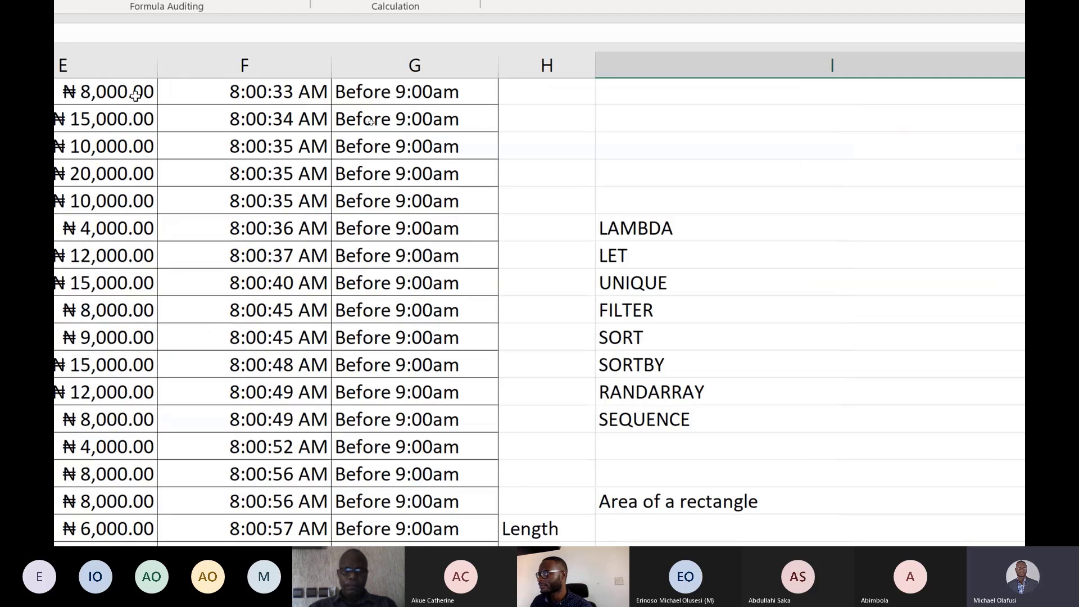
pyautogui.scroll(5, 497, 210)
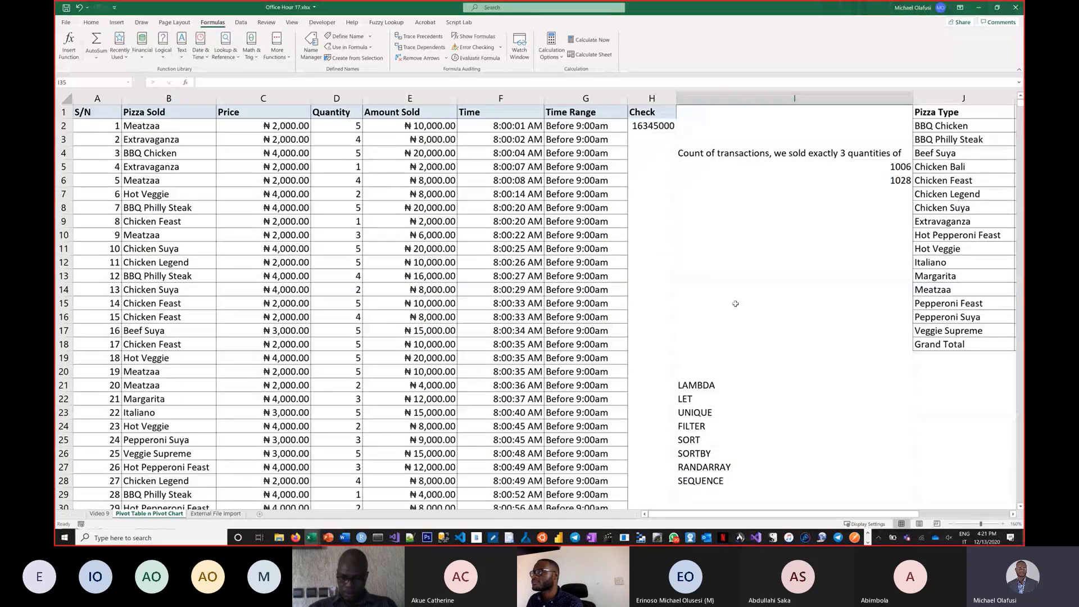
pyautogui.click(654, 127)
pyautogui.doubleClick(654, 127)
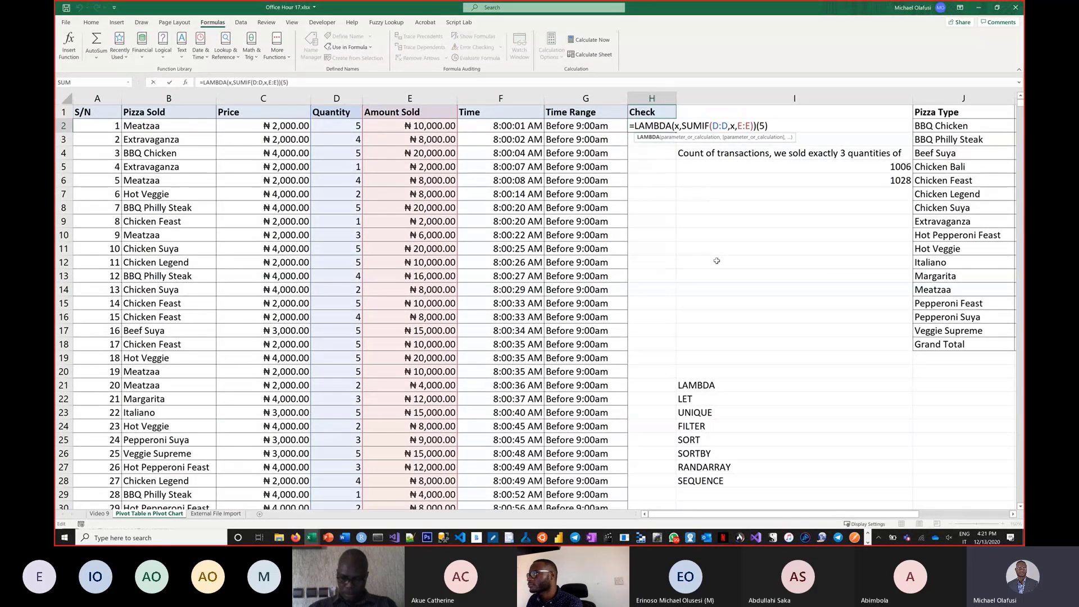
# Confirm the Check formula in H2 and scroll through the sheet to review the worked examples.
pyautogui.hotkey('ctrl', 'Return')
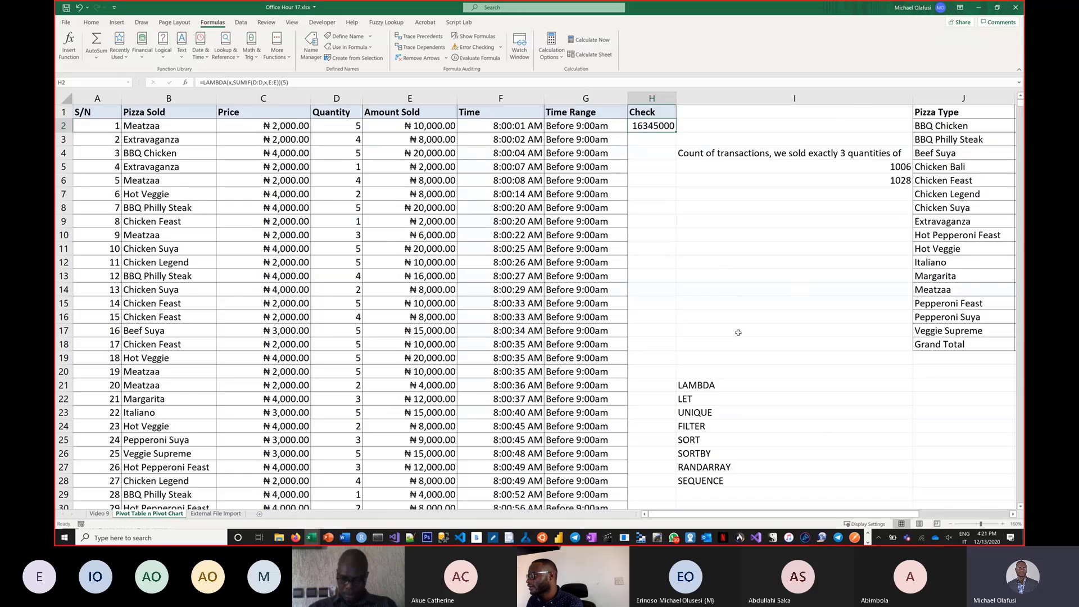
pyautogui.scroll(-8, 738, 332)
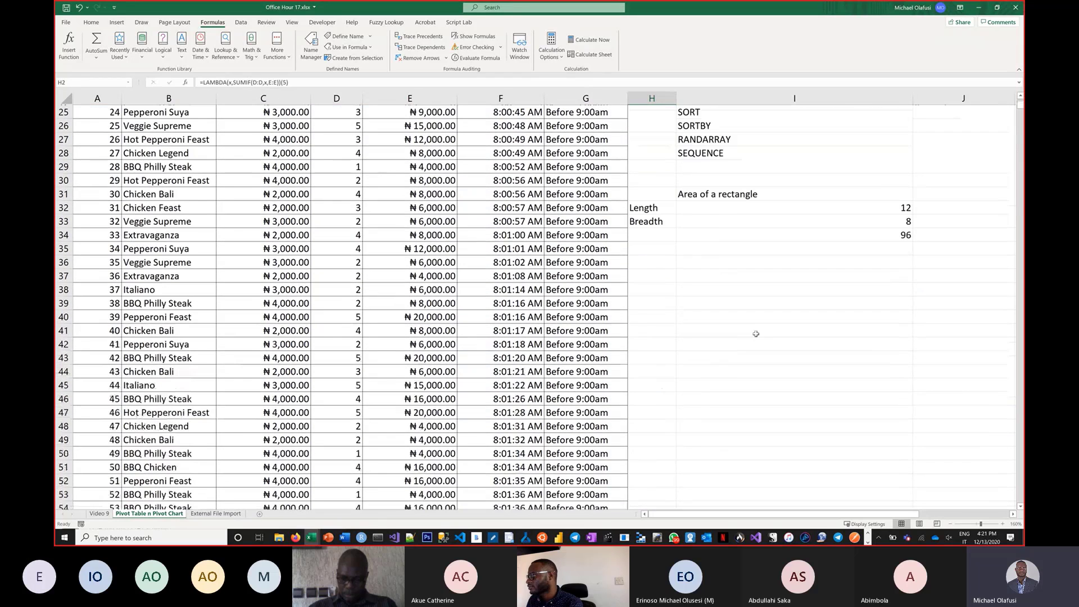
pyautogui.click(1012, 514)
pyautogui.scroll(1, 409, 312)
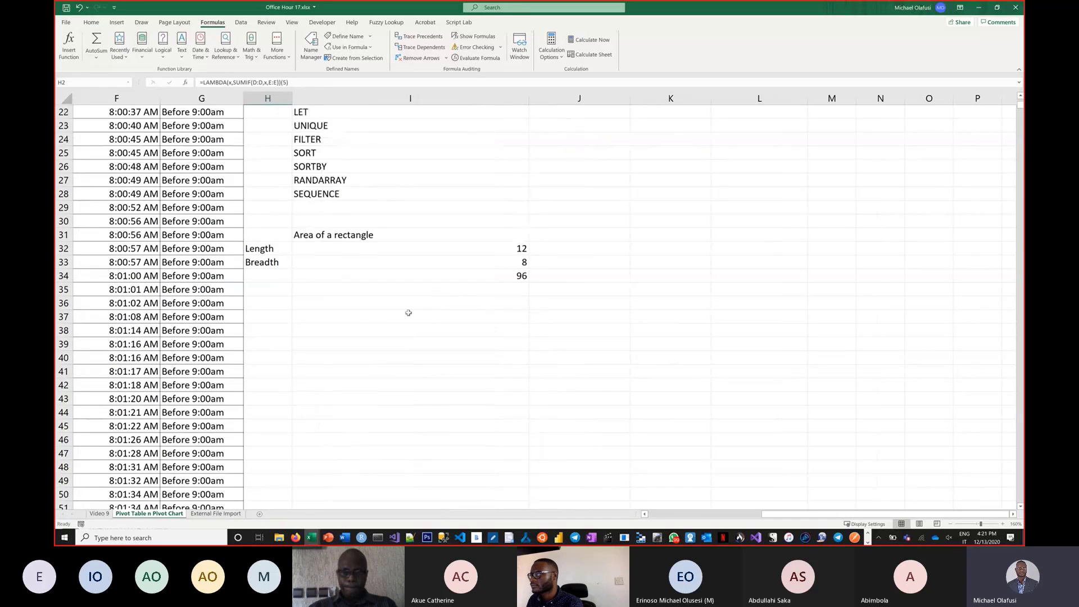
pyautogui.scroll(7, 374, 315)
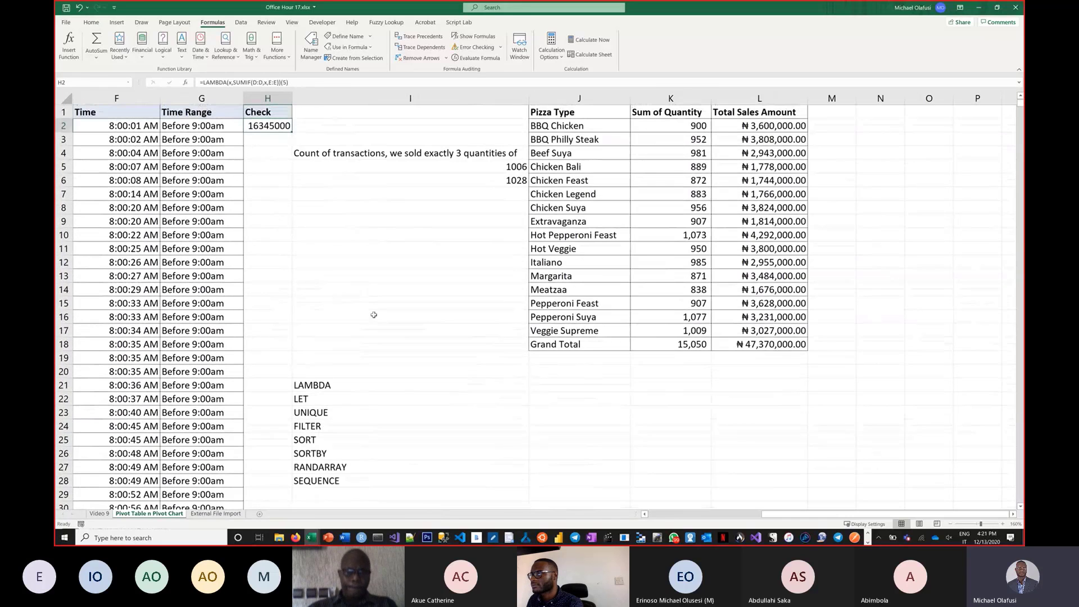
pyautogui.scroll(-3, 392, 375)
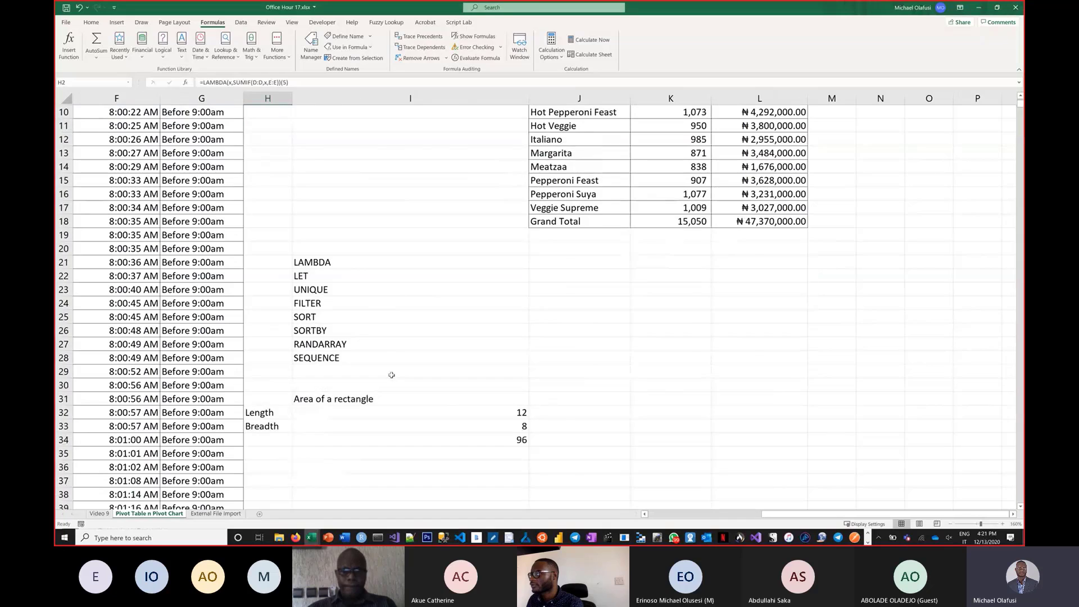
pyautogui.scroll(3, 392, 375)
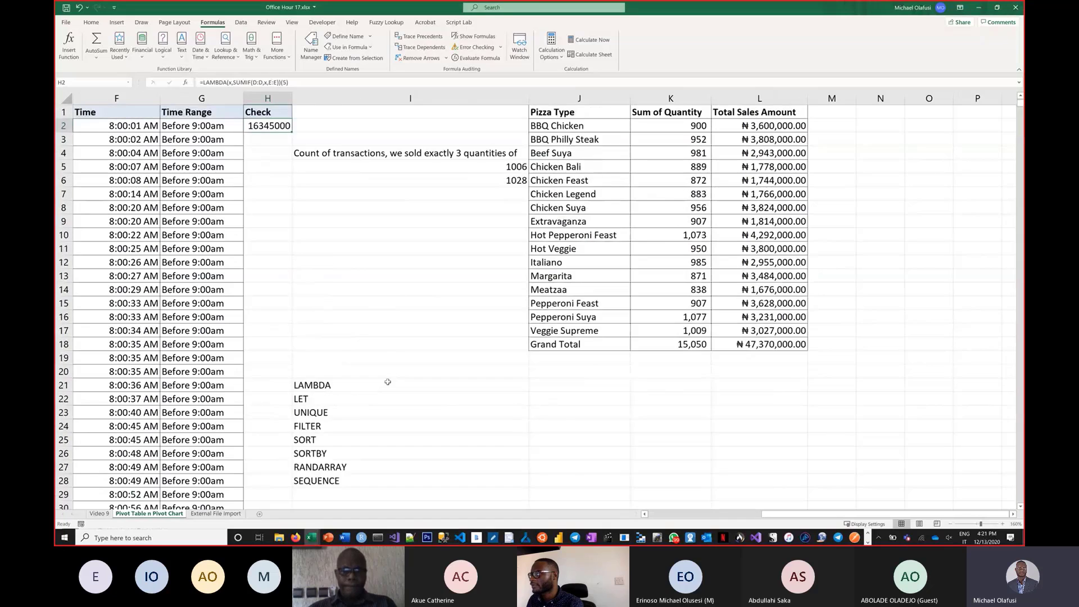
# Build a SUMIF formula in I9 summing column E where column B matches the pizza type in J2.
pyautogui.click(323, 229)
pyautogui.click(329, 218)
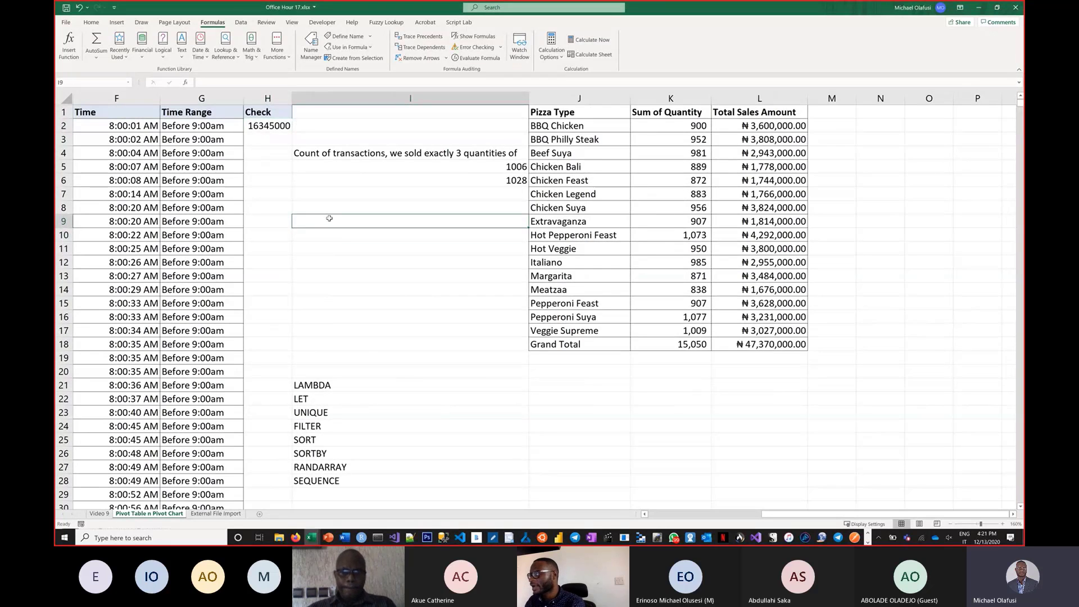
pyautogui.write('SUMIF')
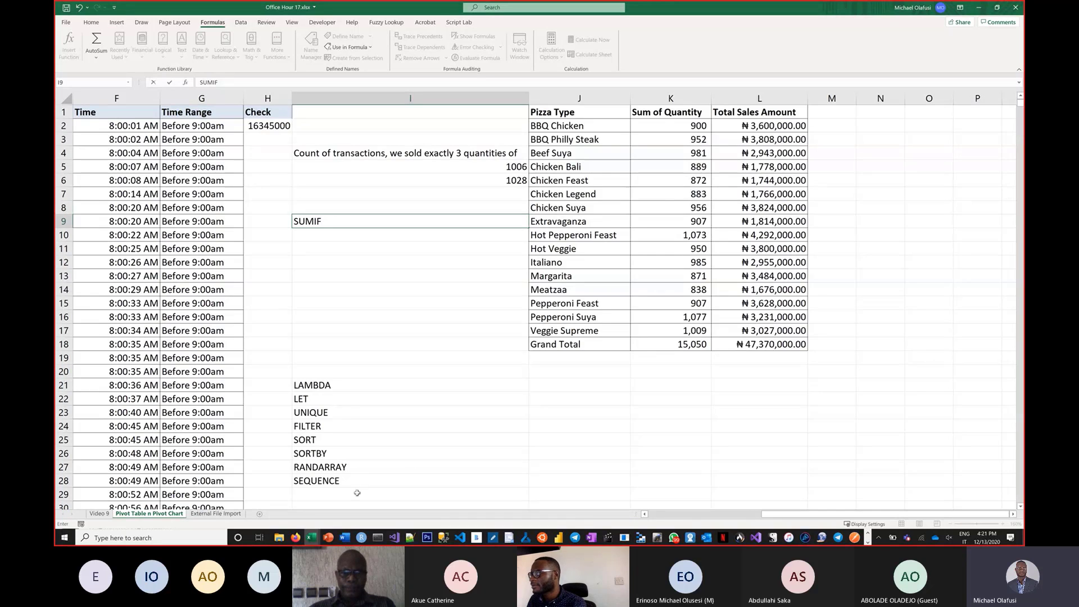
pyautogui.moveTo(764, 515); pyautogui.dragTo(649, 511)
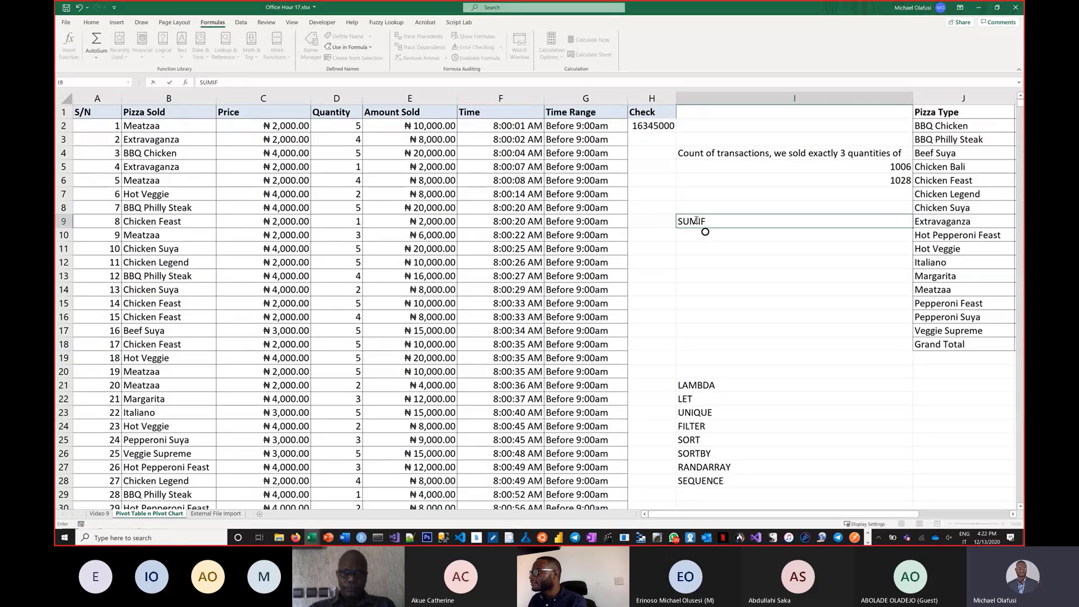
pyautogui.click(683, 221)
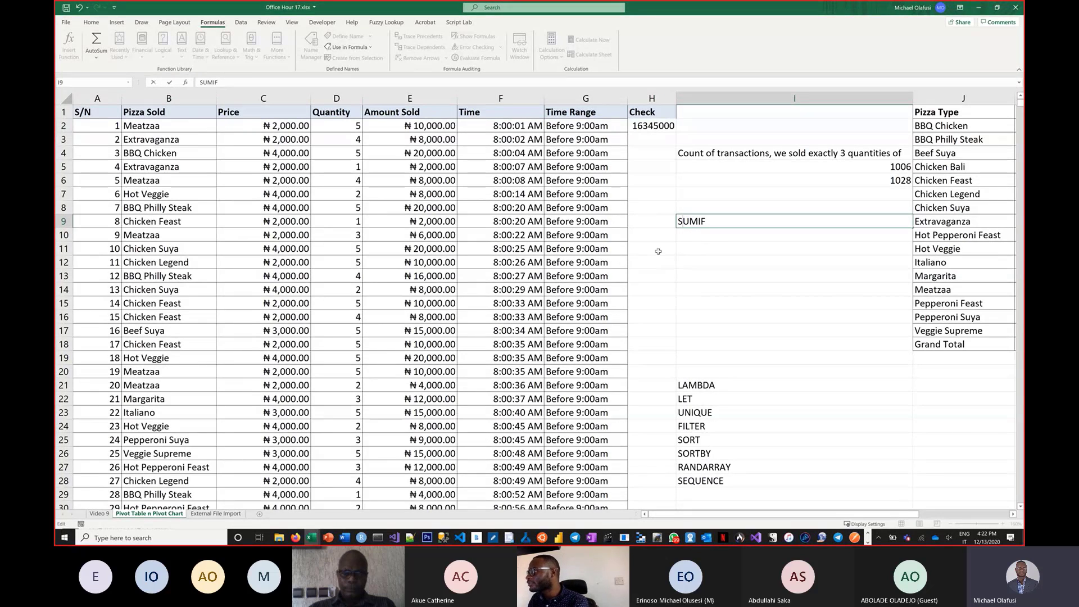
pyautogui.write('=')
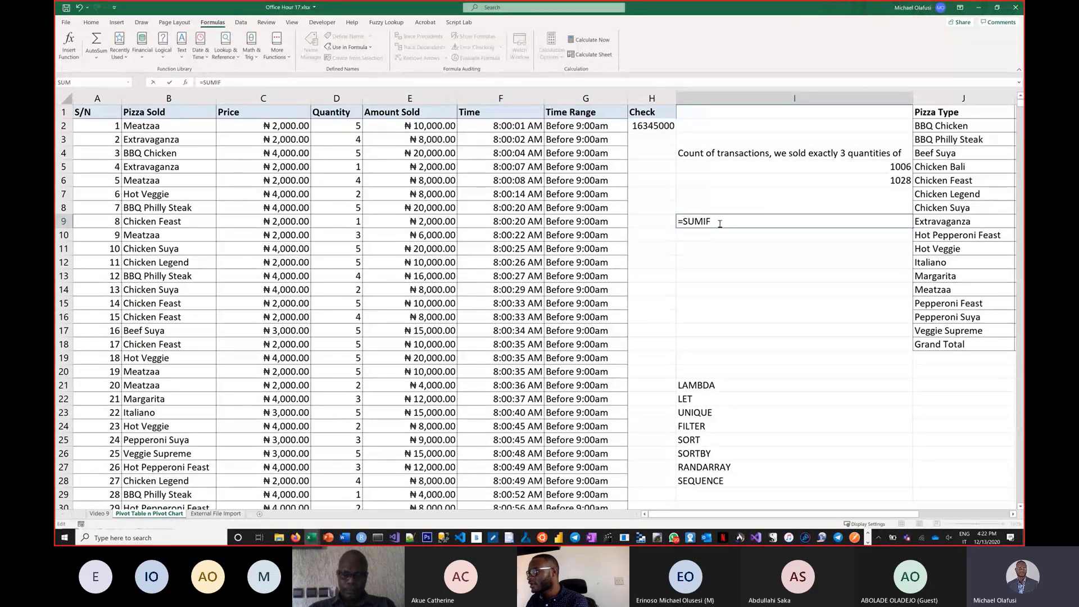
pyautogui.write('(')
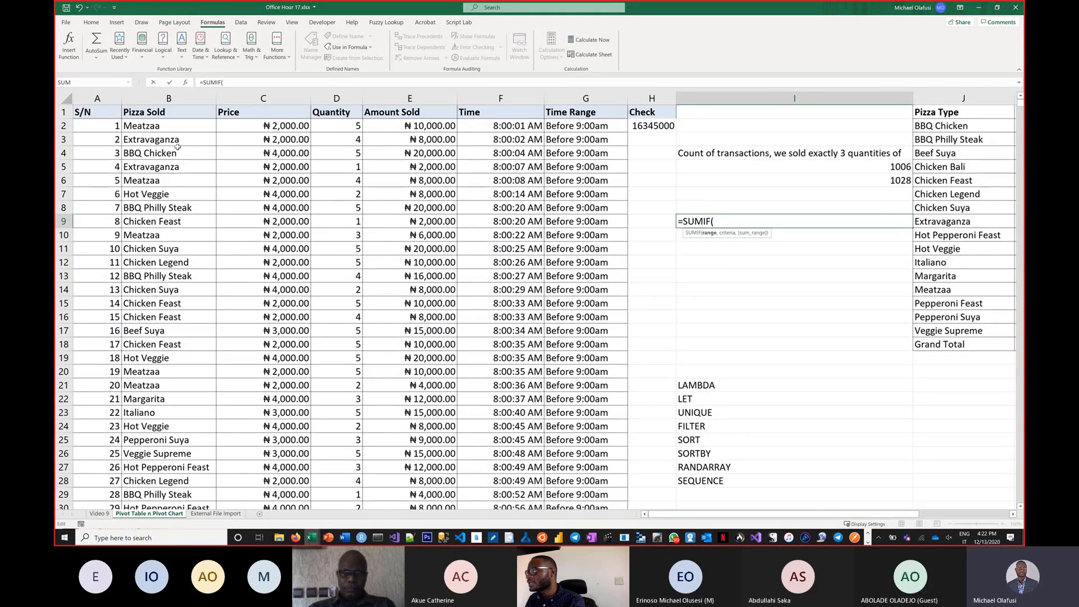
pyautogui.click(148, 98)
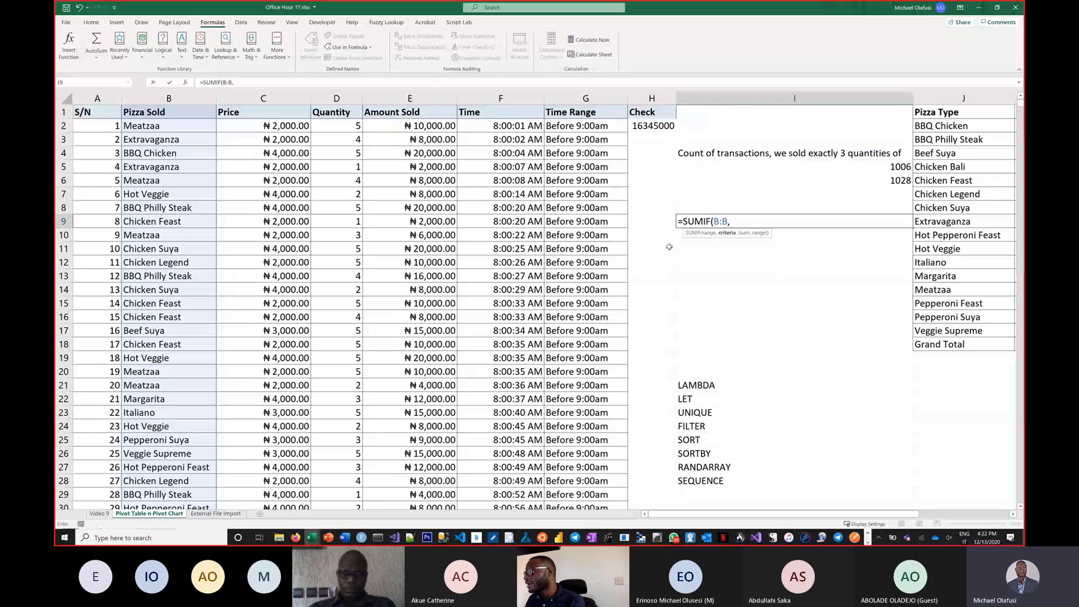
pyautogui.write(',')
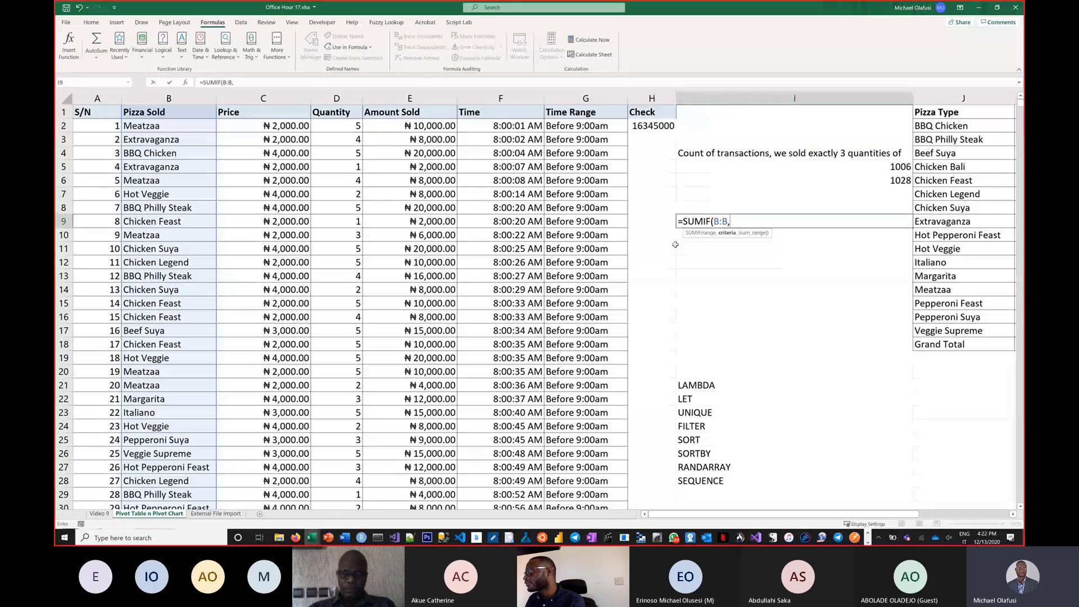
pyautogui.click(936, 126)
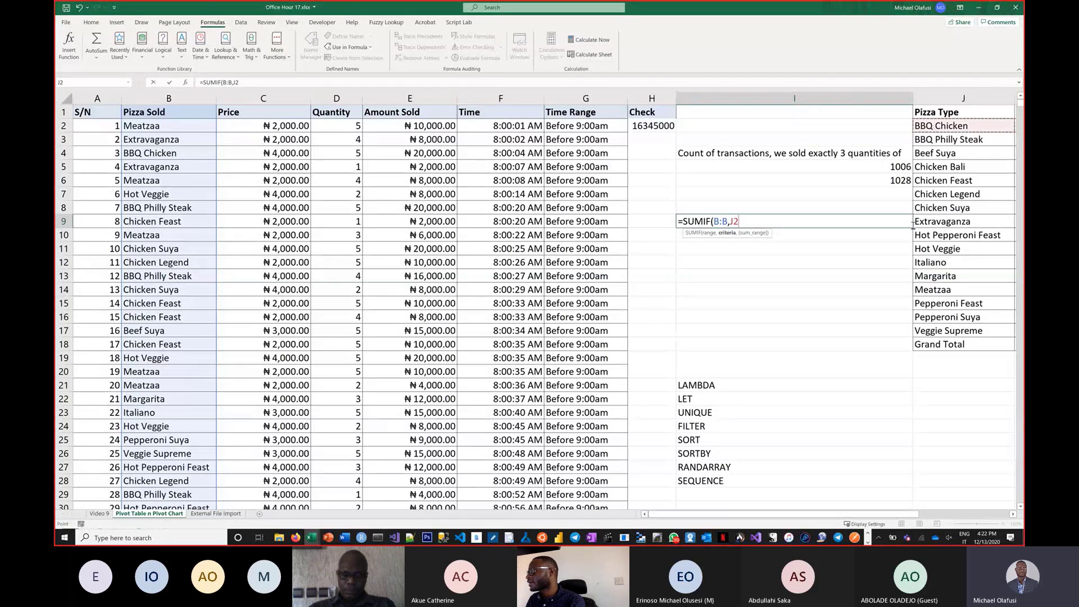
pyautogui.write(',')
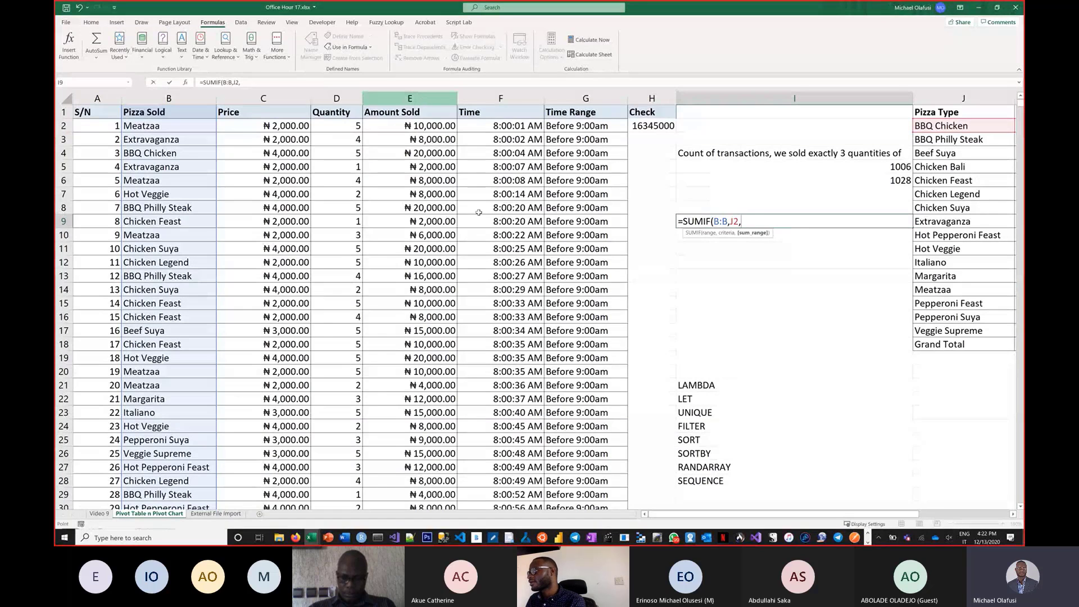
pyautogui.click(424, 99)
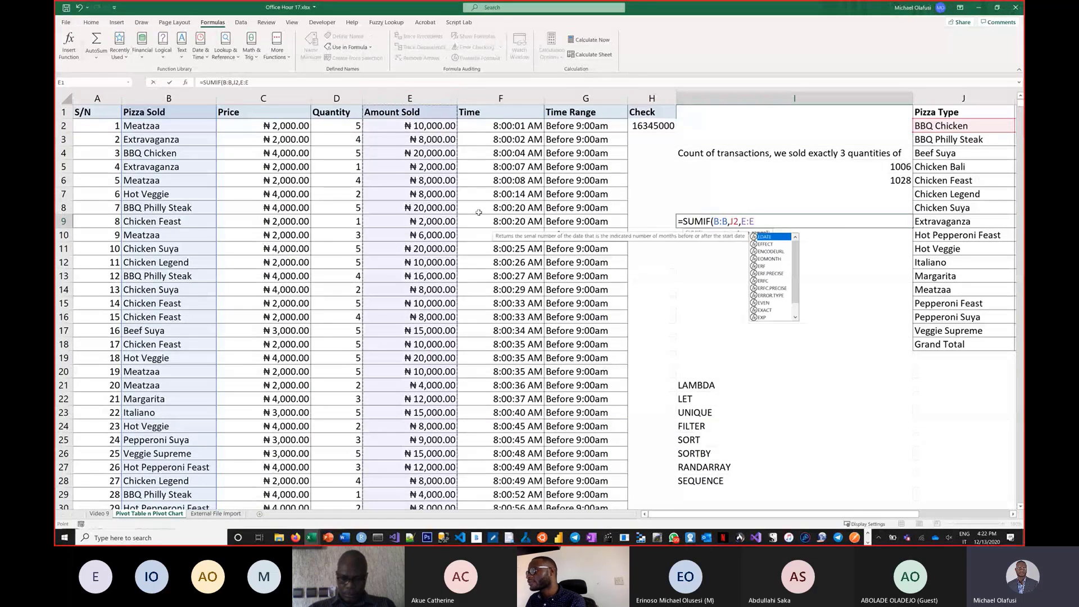
# Make the formula's ranges absolute as $B:$B and $E:$E, close the bracket and enter it.
pyautogui.doubleClick(725, 221)
pyautogui.write('4')
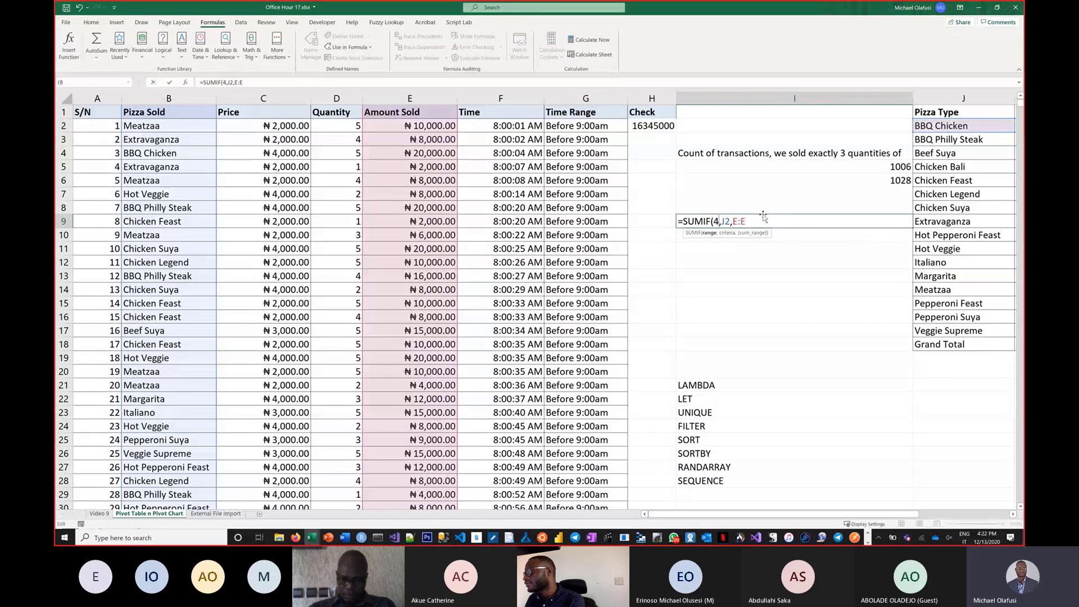
pyautogui.hotkey('ctrl', 'z')
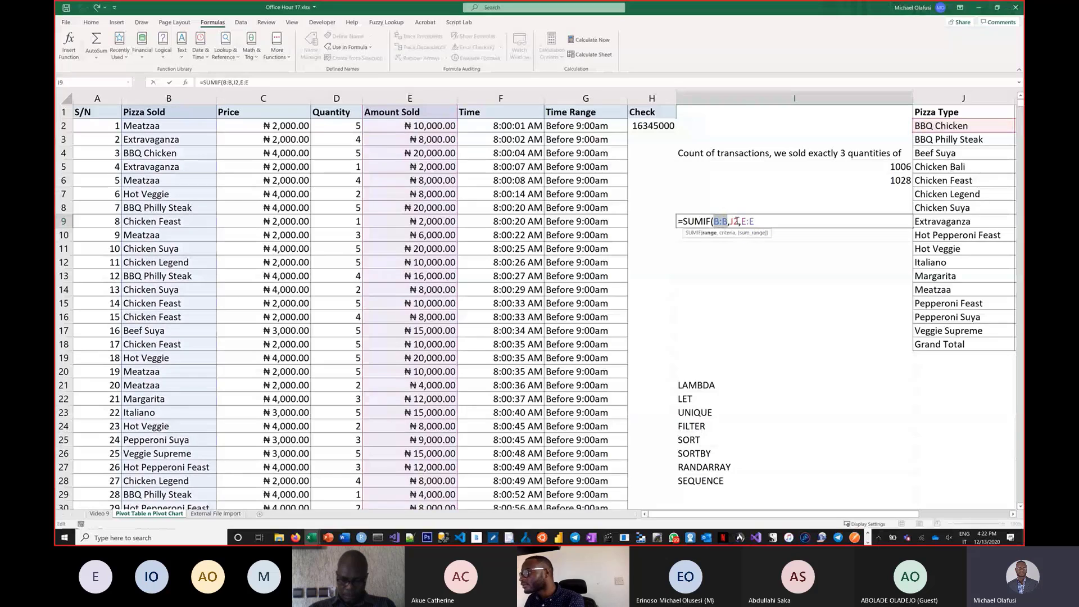
pyautogui.press('F4')
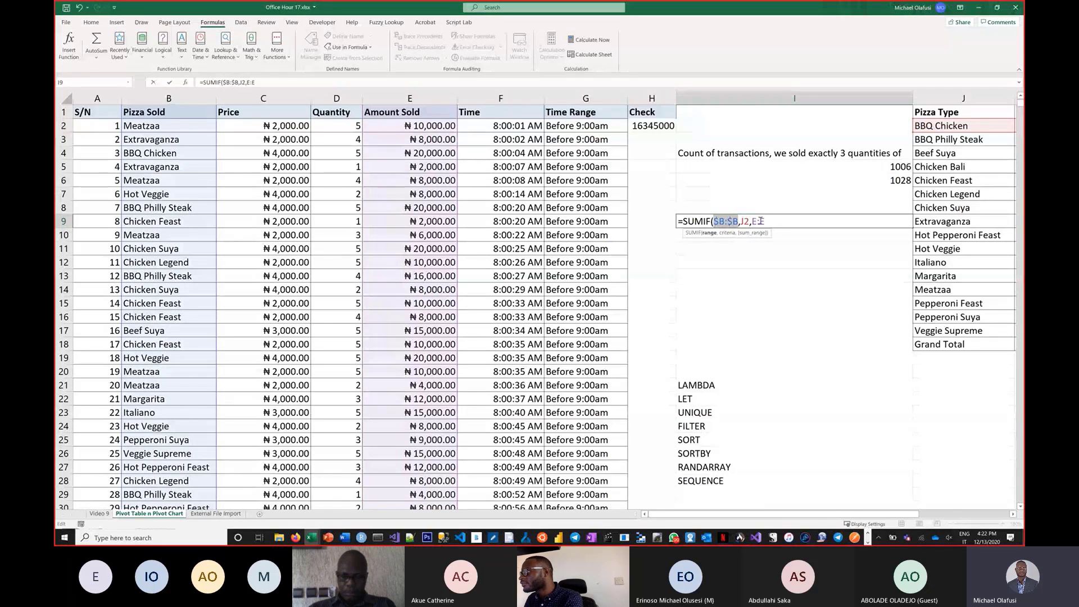
pyautogui.click(757, 221)
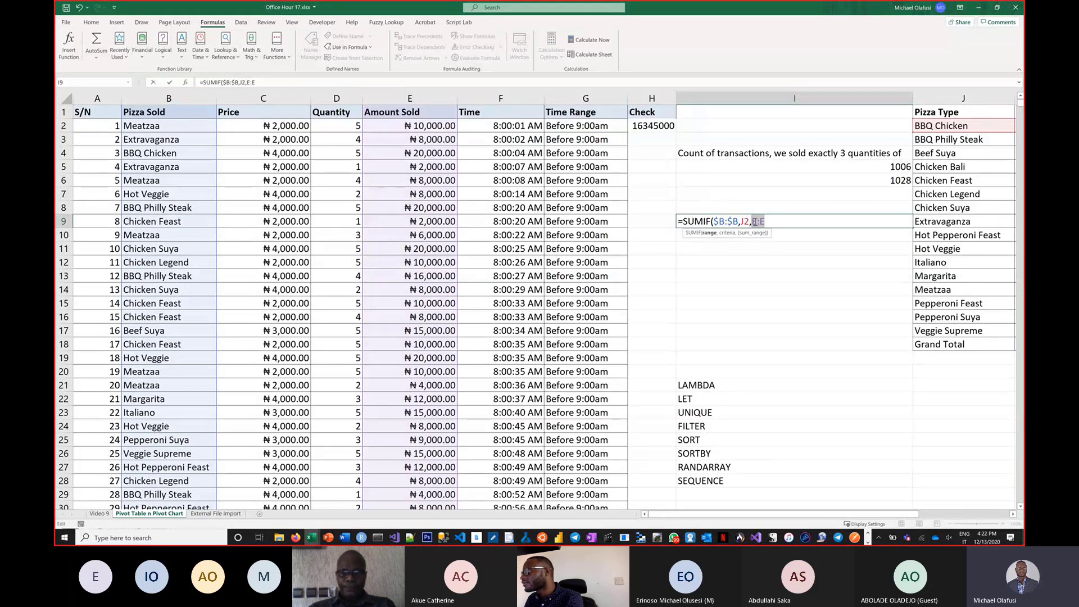
pyautogui.press('F4')
pyautogui.write(')')
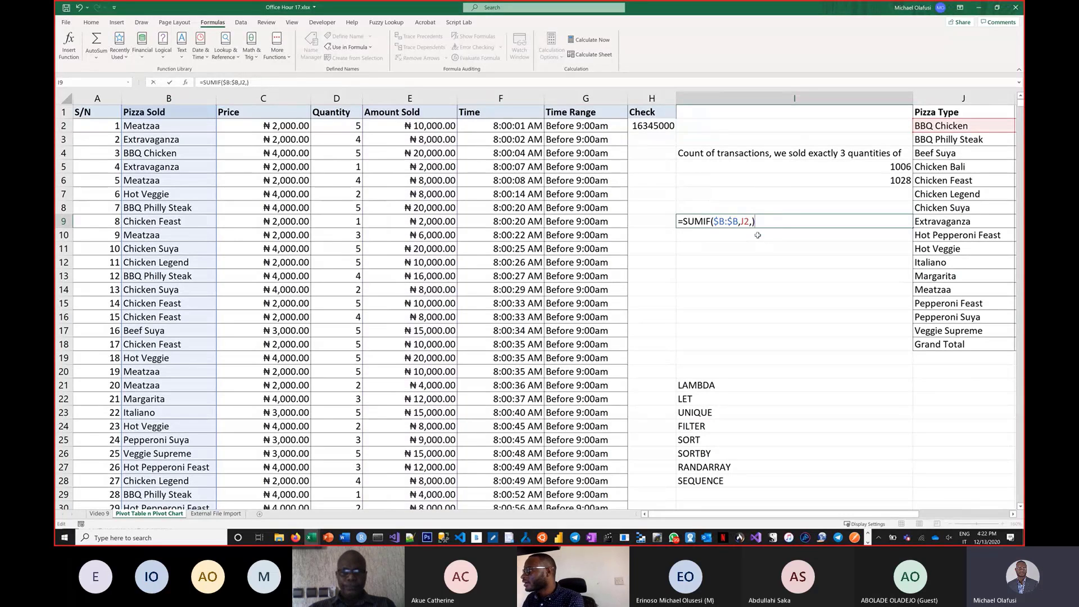
pyautogui.hotkey('ctrl', 'z')
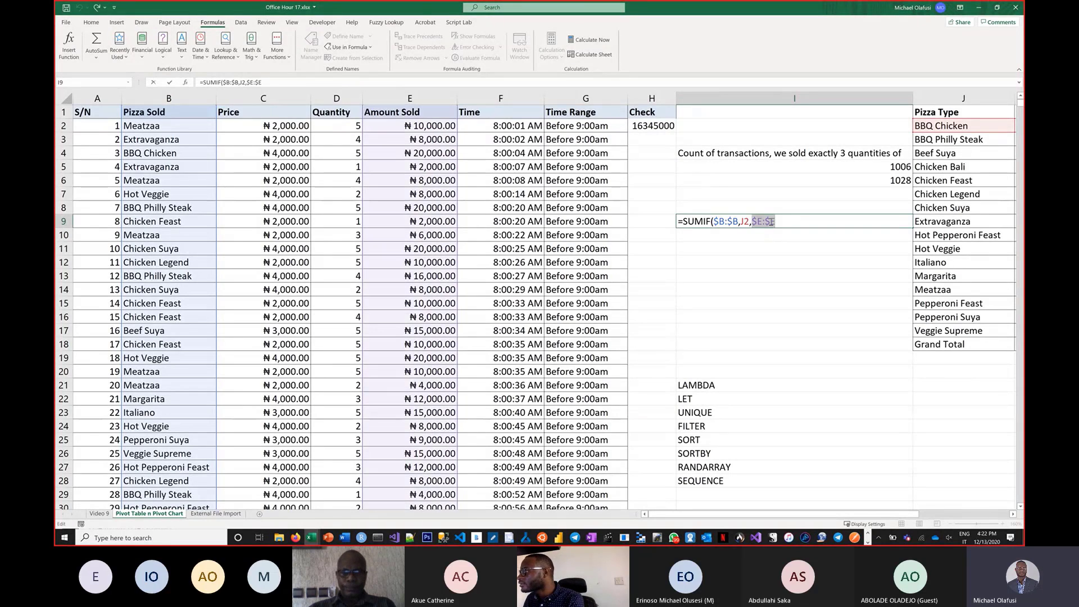
pyautogui.click(777, 221)
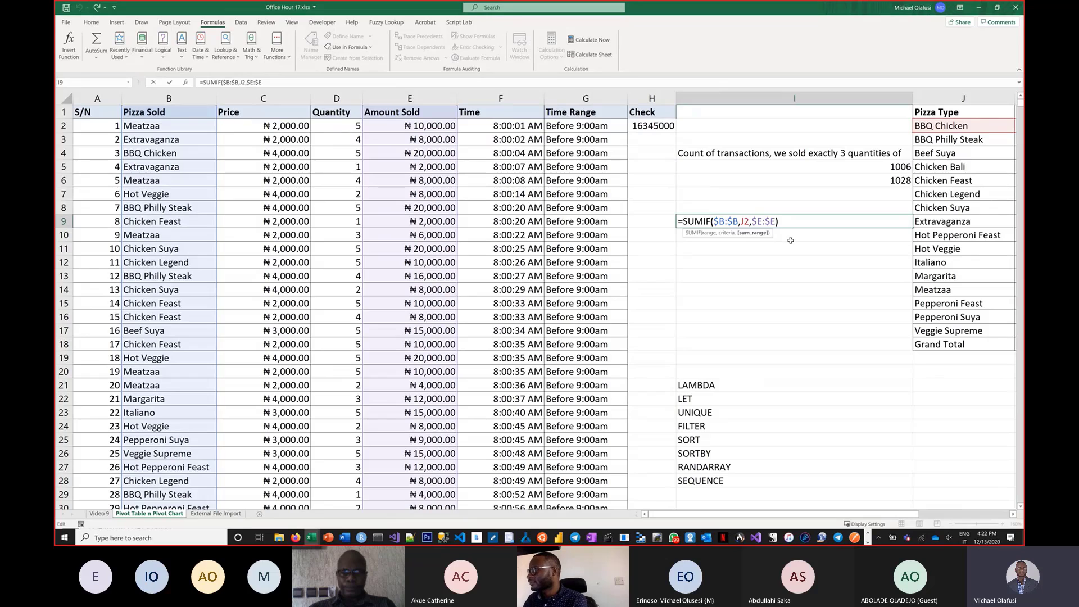
pyautogui.write(')')
pyautogui.press('Return')
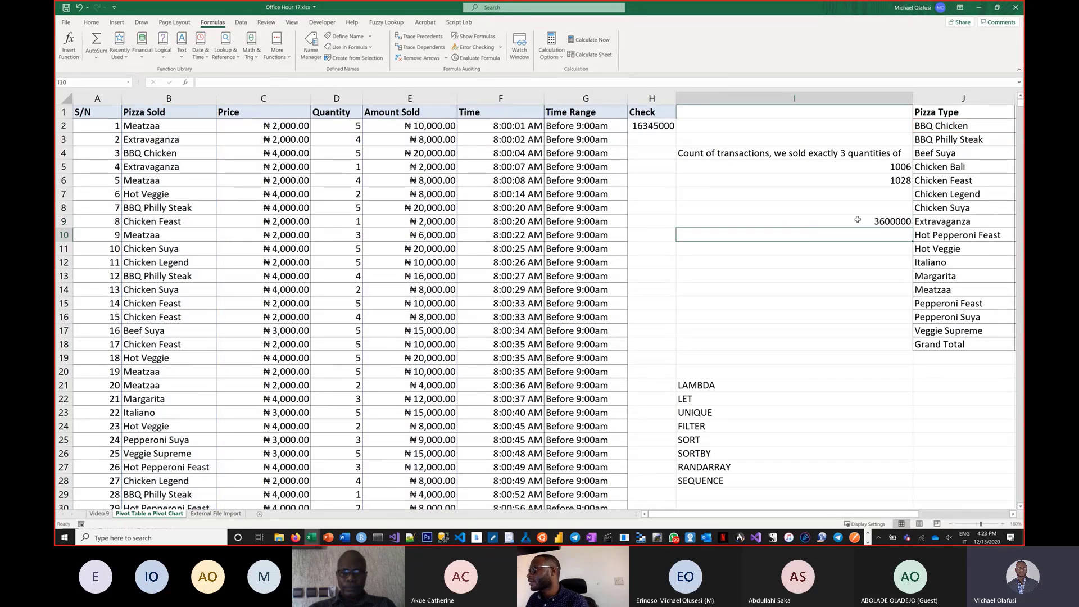
# Reopen the SUMIF formula in I9, select its entire text, and leave the cell.
pyautogui.click(862, 220)
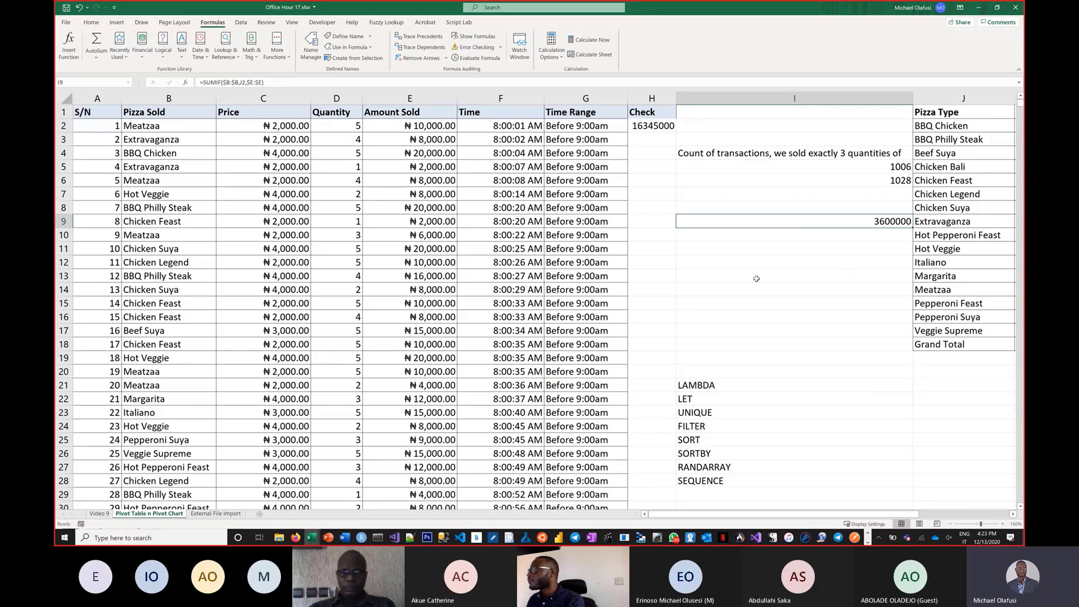
pyautogui.doubleClick(771, 222)
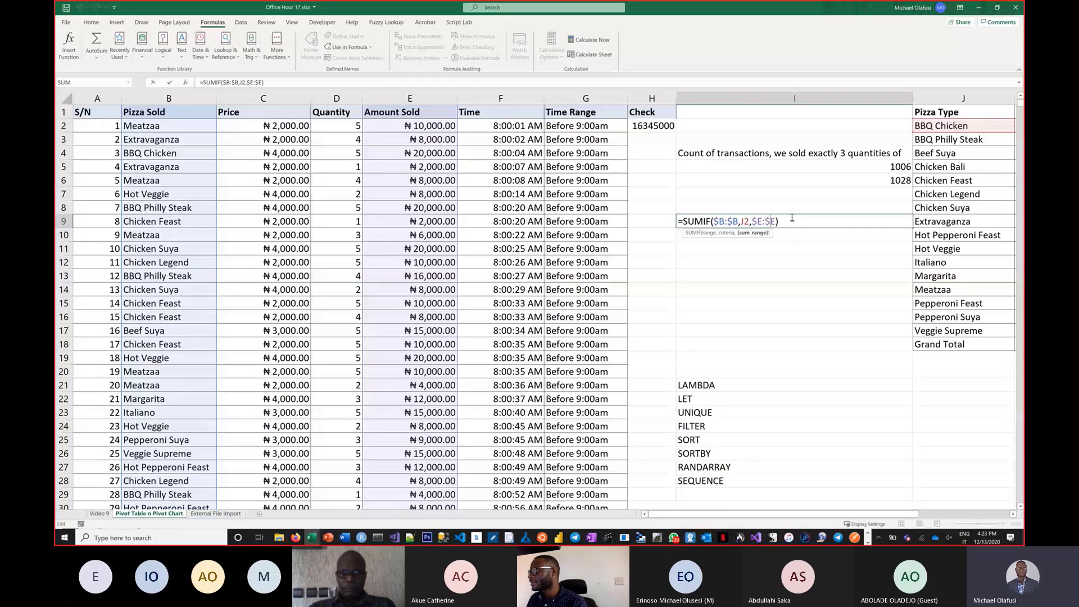
pyautogui.moveTo(785, 219); pyautogui.dragTo(685, 225)
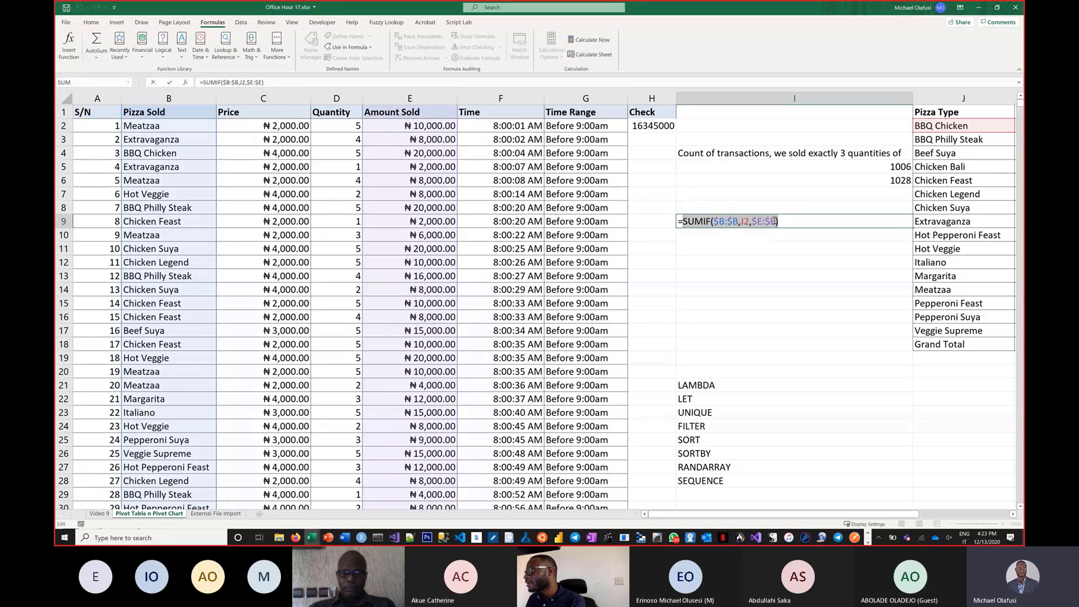
pyautogui.click(778, 222)
pyautogui.moveTo(779, 221); pyautogui.dragTo(679, 225)
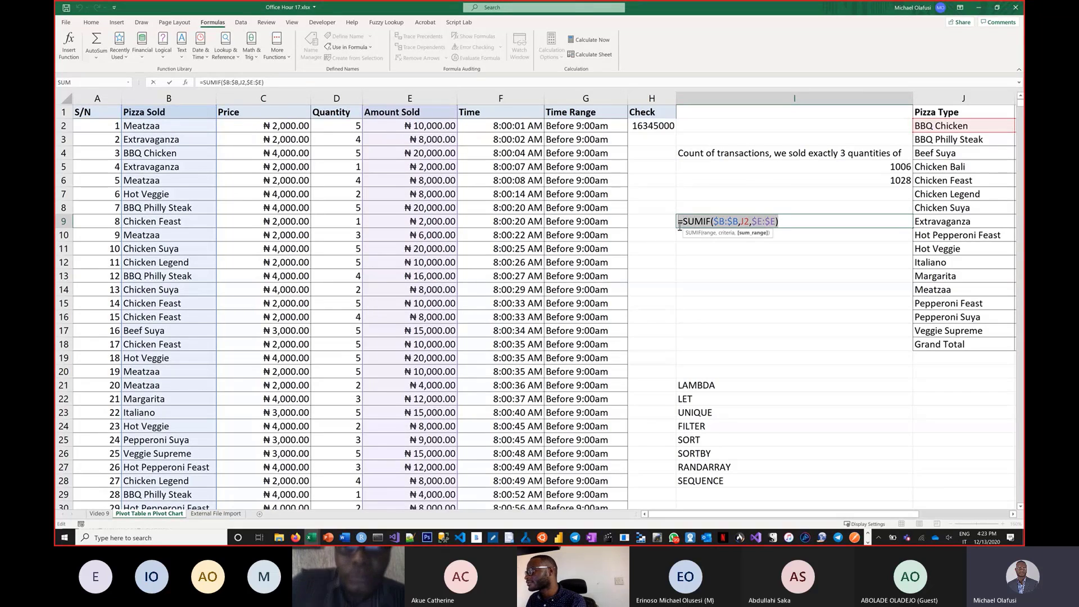
pyautogui.press('Escape')
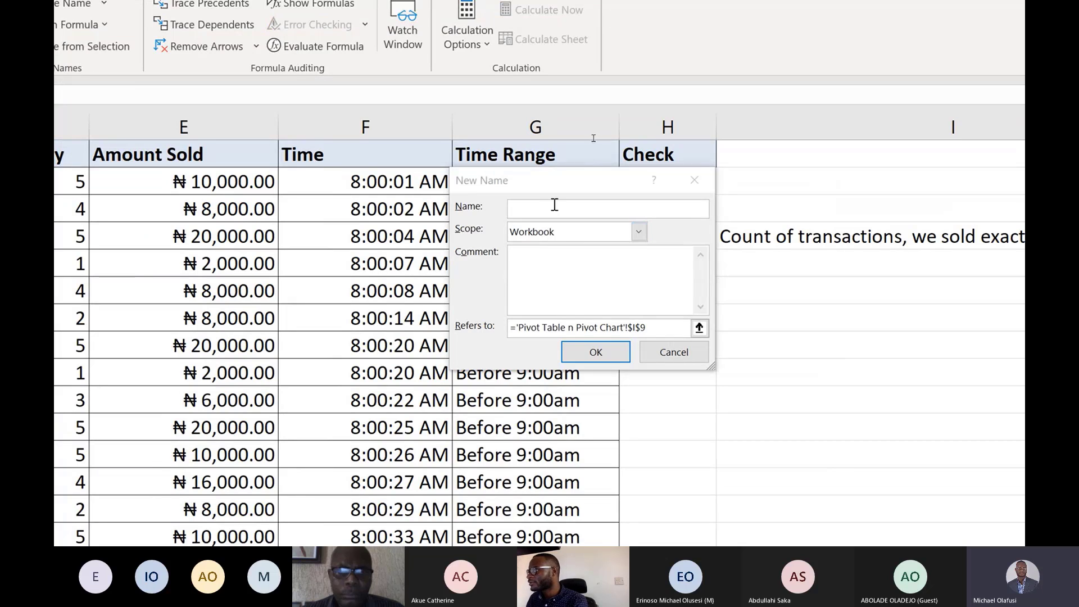
# Name the new defined name salesif and replace its reference with the copied SUMIF formula.
pyautogui.click(550, 208)
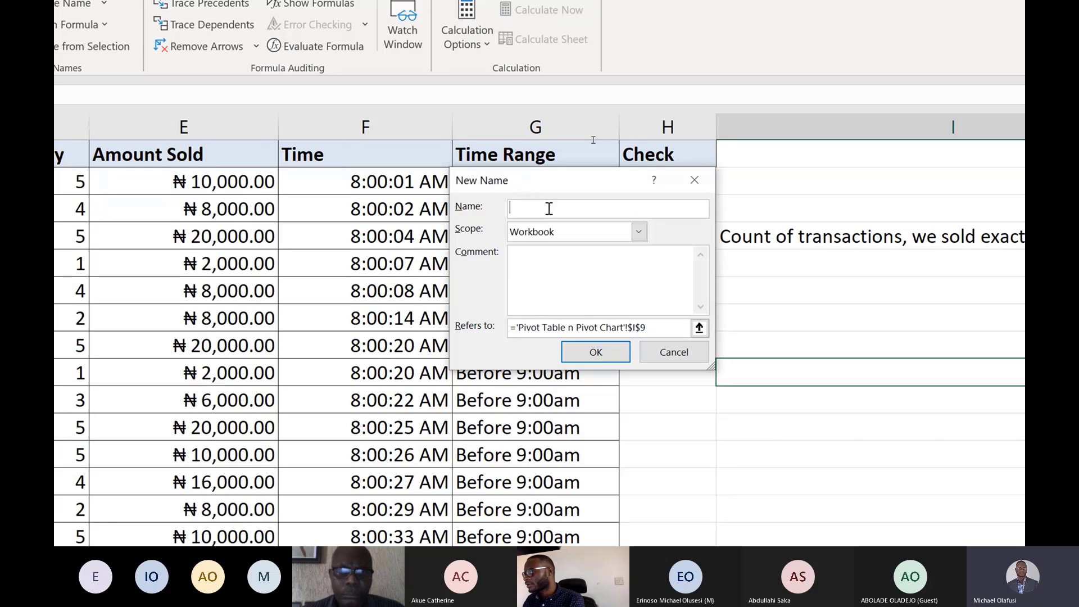
pyautogui.write('sales')
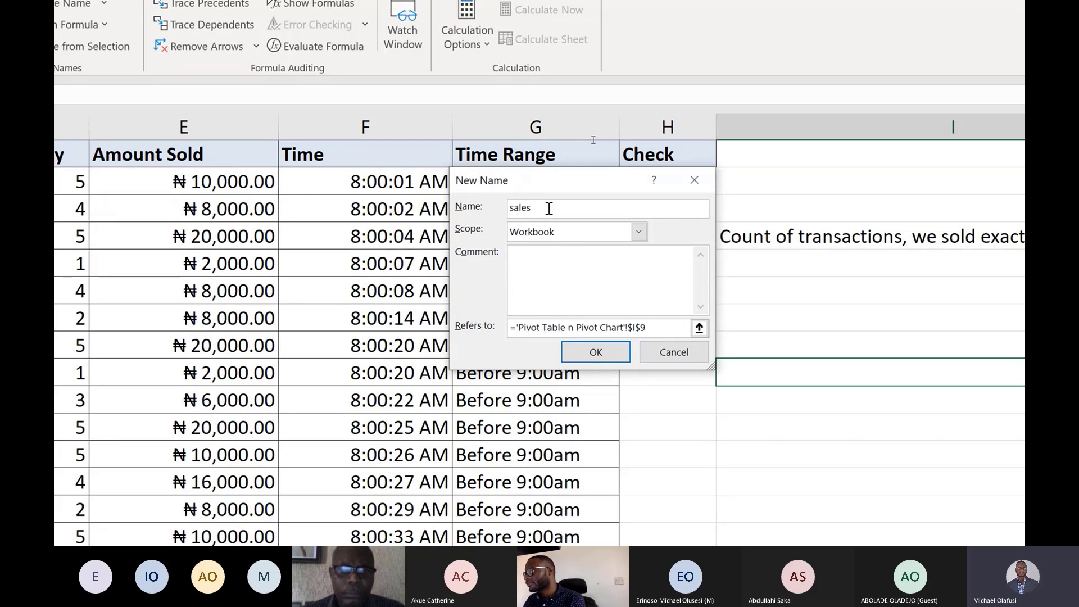
pyautogui.write('if')
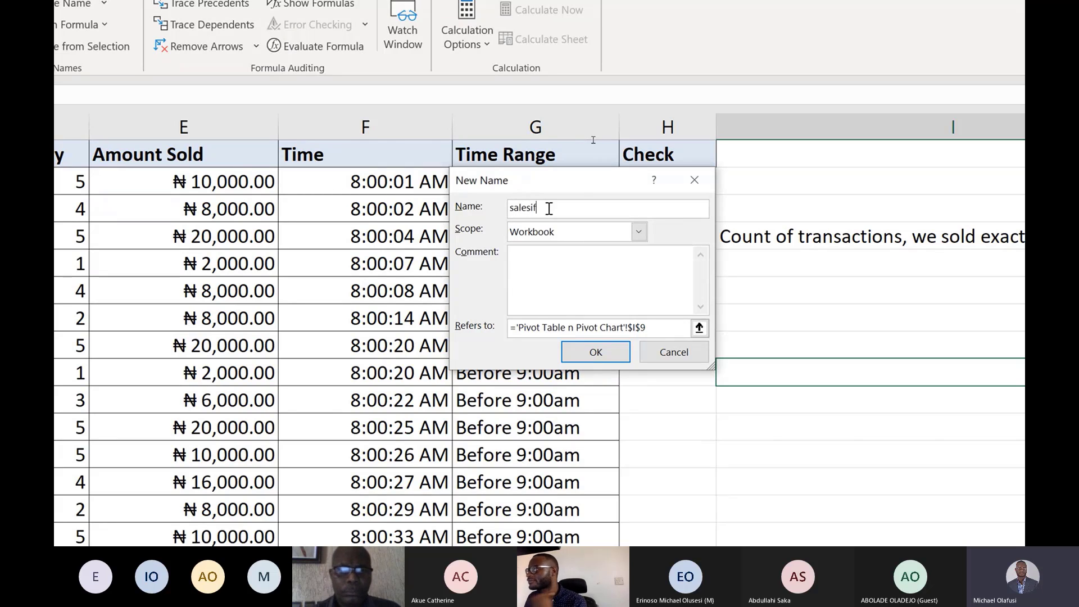
pyautogui.click(661, 326)
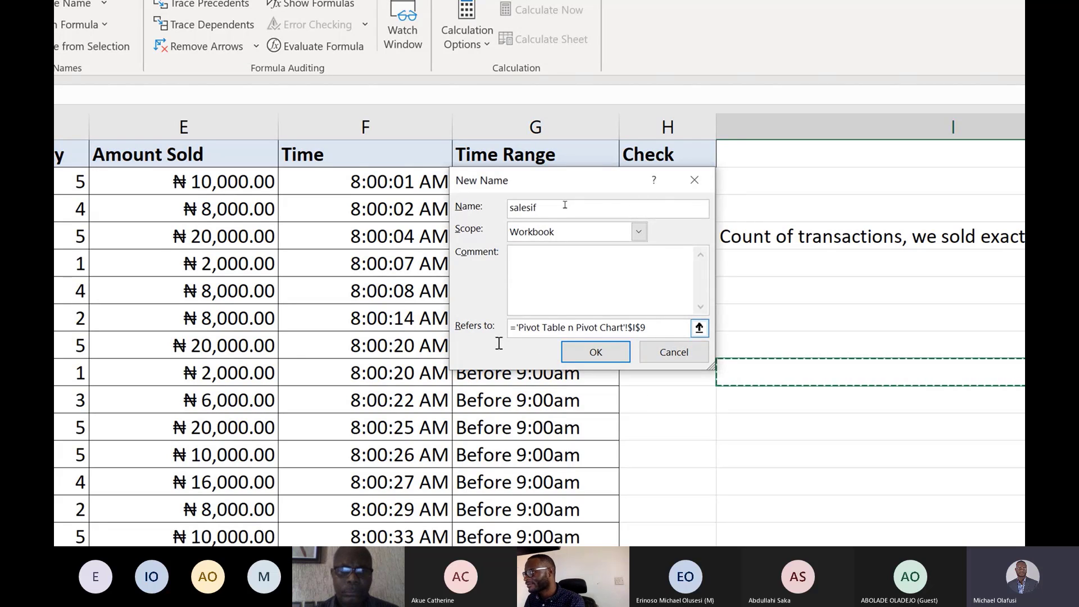
pyautogui.click(630, 325)
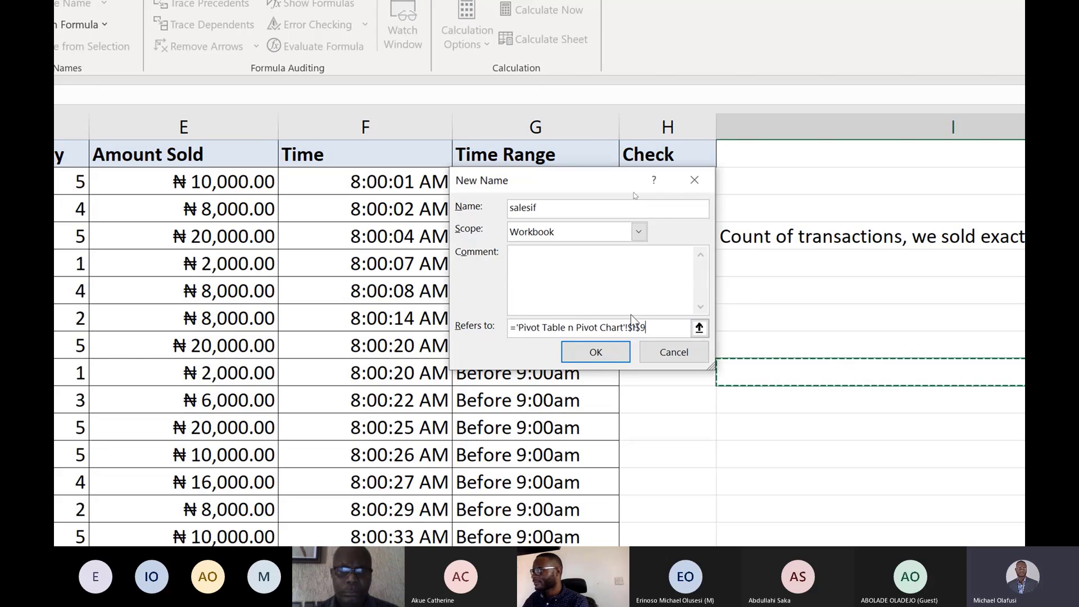
pyautogui.press('BackSpace')
pyautogui.press('BackSpace')
pyautogui.press('BackSpace')
pyautogui.press('BackSpace')
pyautogui.press('BackSpace')
pyautogui.press('BackSpace')
pyautogui.press('BackSpace')
pyautogui.press('BackSpace')
pyautogui.press('BackSpace')
pyautogui.press('BackSpace')
pyautogui.press('BackSpace')
pyautogui.press('BackSpace')
pyautogui.press('BackSpace')
pyautogui.press('BackSpace')
pyautogui.press('BackSpace')
pyautogui.press('BackSpace')
pyautogui.press('BackSpace')
pyautogui.press('BackSpace')
pyautogui.press('BackSpace')
pyautogui.press('BackSpace')
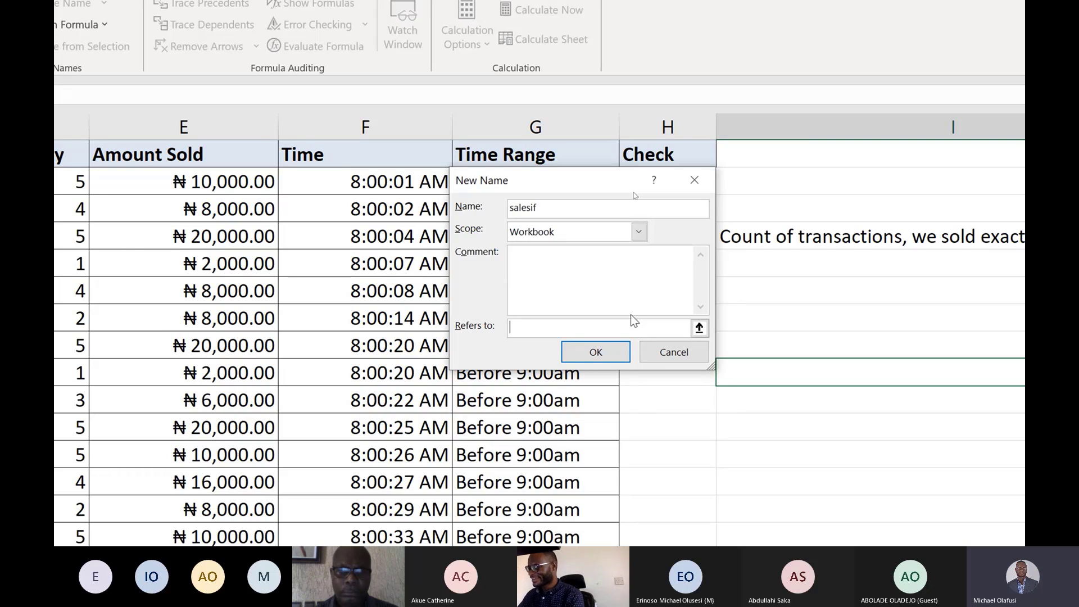
pyautogui.hotkey('ctrl', 'v')
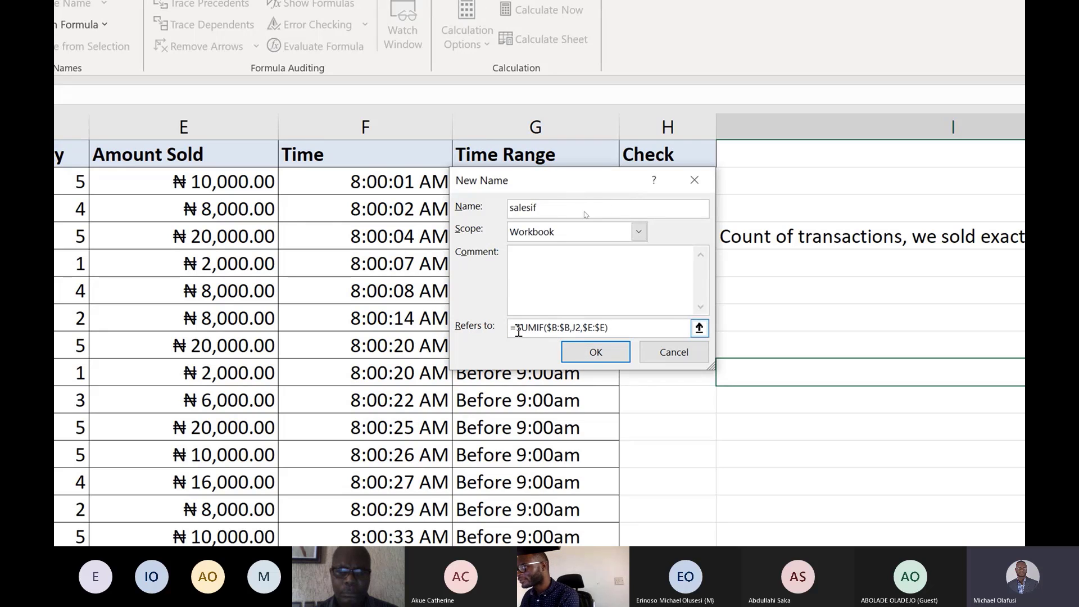
# Wrap the salesif formula as =LAMBDA(x,SUMIF($B:$B,x,$E:$E)), replacing J2 with x, then save the name and close Name Manager.
pyautogui.click(517, 327)
pyautogui.write('L')
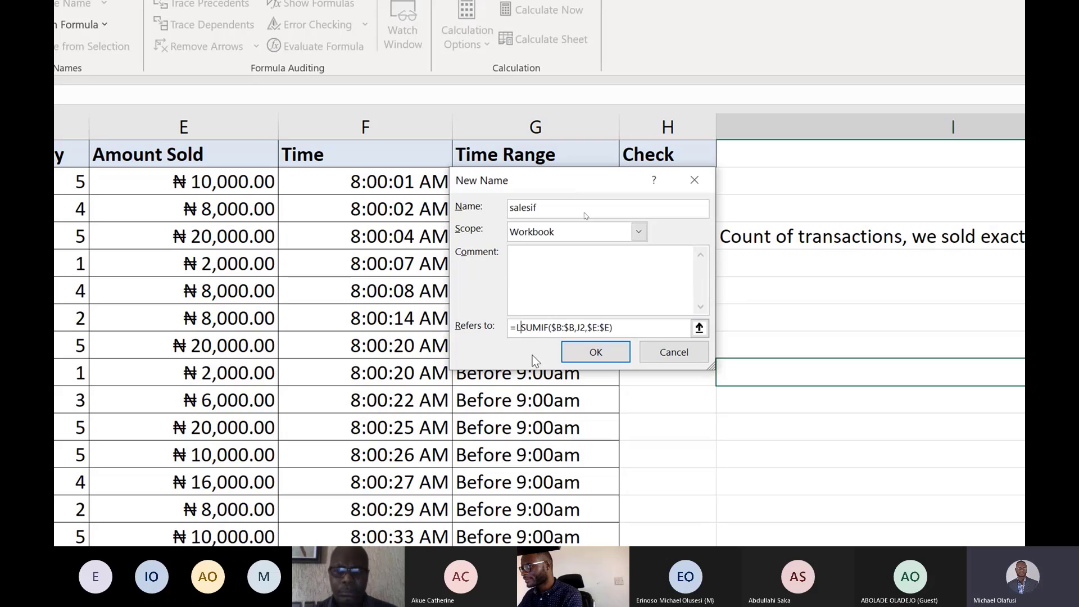
pyautogui.write('AMBDA')
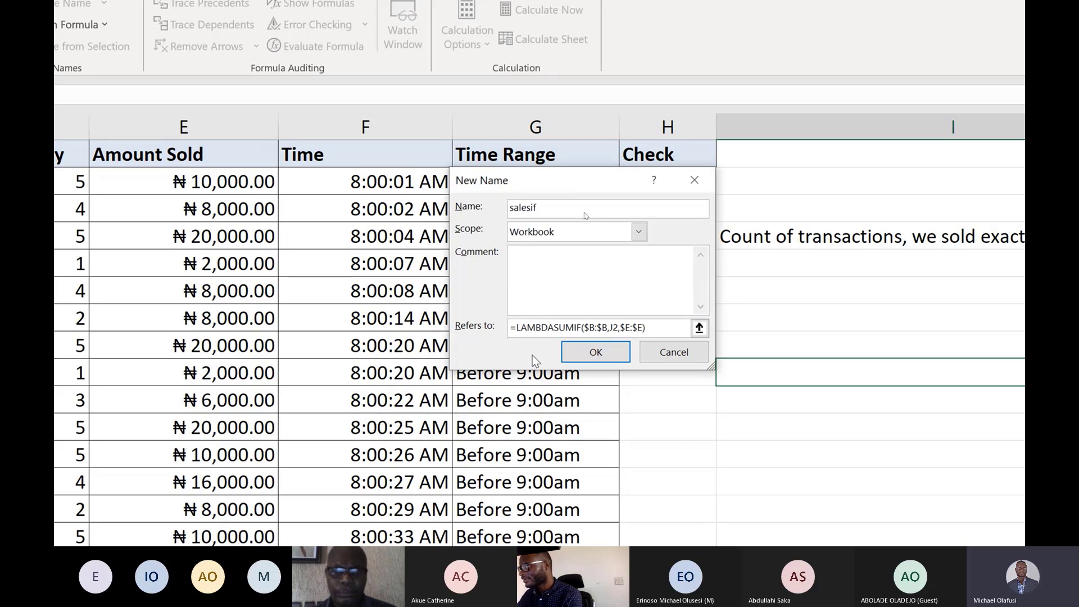
pyautogui.write('(')
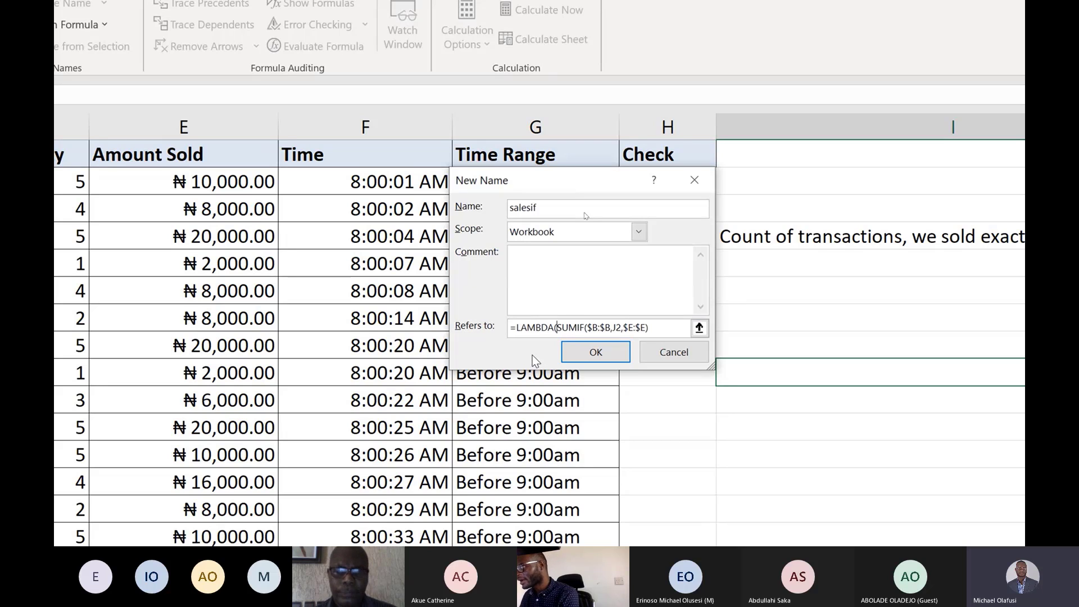
pyautogui.write('x,')
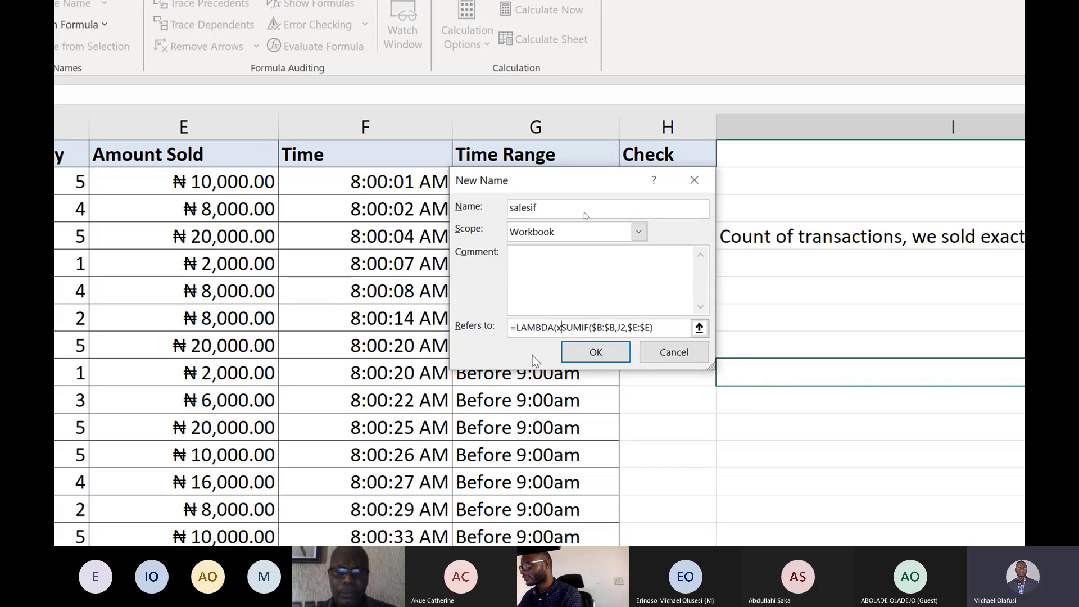
pyautogui.click(629, 329)
pyautogui.press('BackSpace')
pyautogui.press('BackSpace')
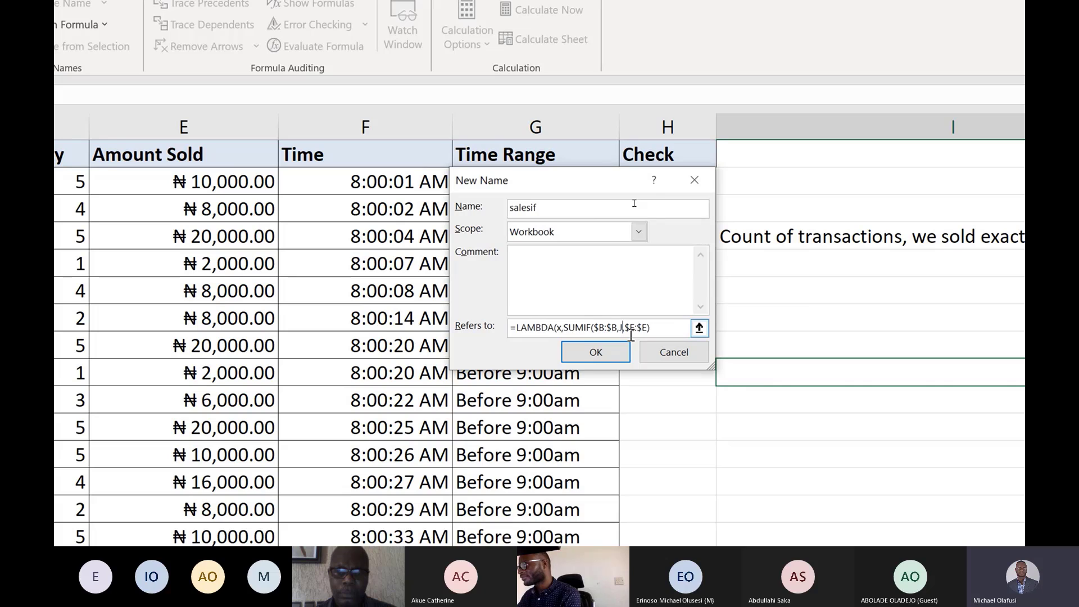
pyautogui.write('x')
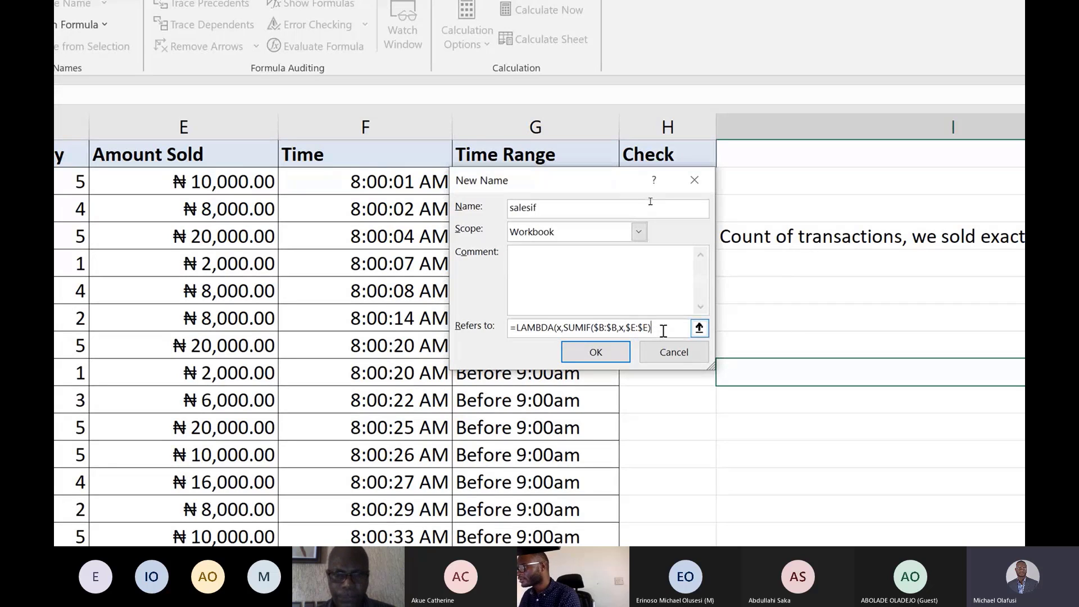
pyautogui.write(')')
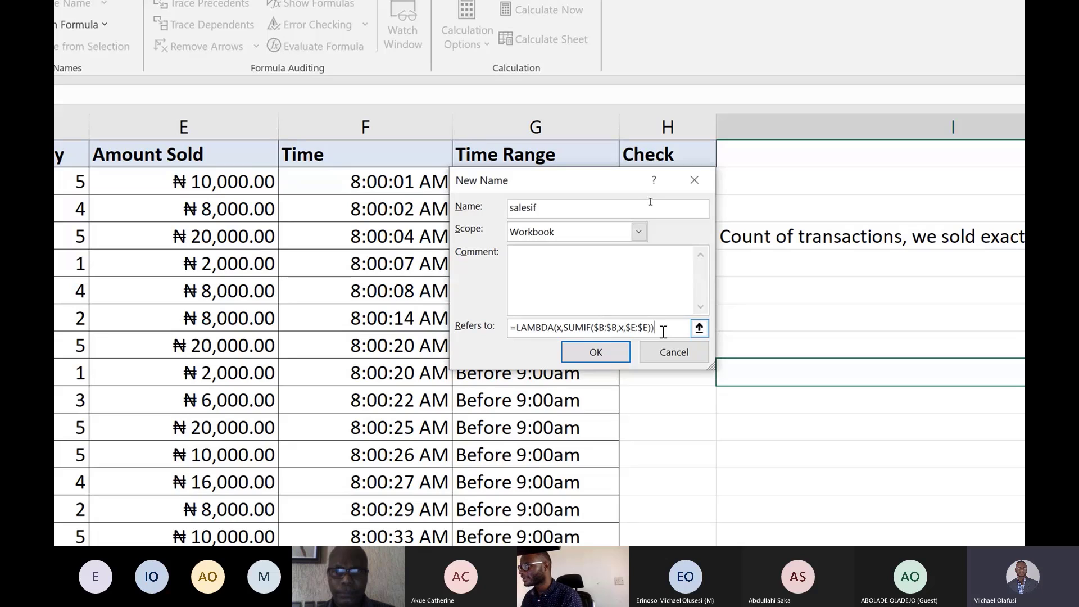
pyautogui.click(615, 353)
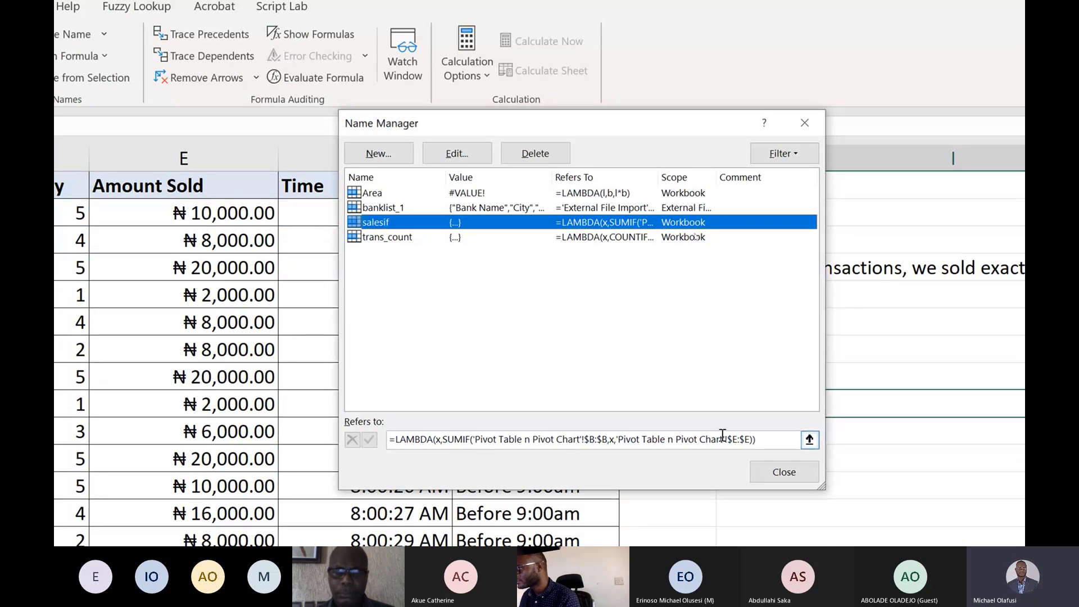
pyautogui.click(785, 506)
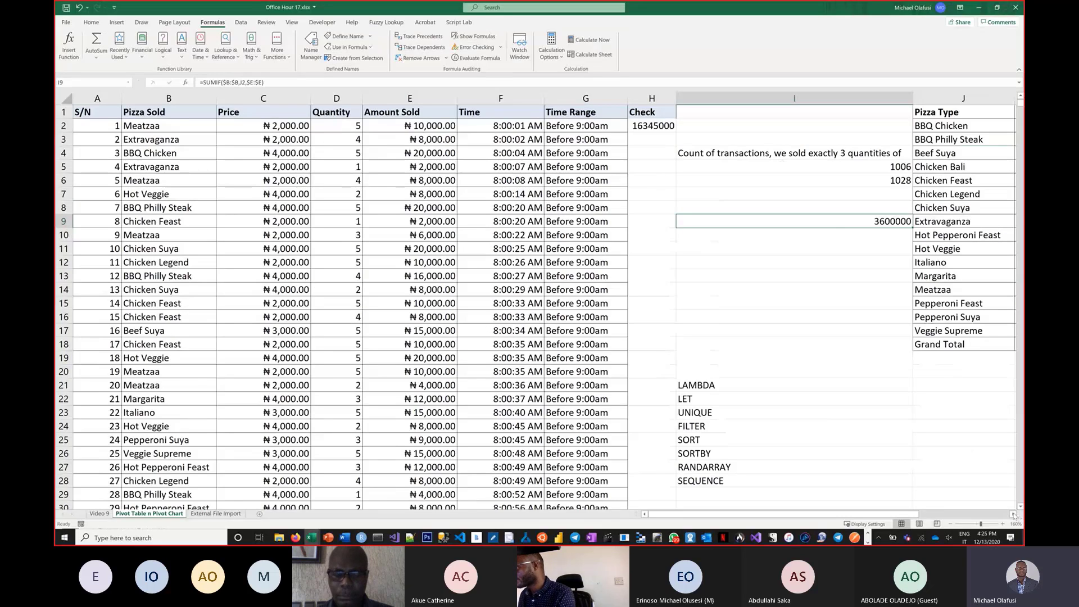
# Clear the Total Sales Amount values in L2:L17.
pyautogui.click(1014, 513)
pyautogui.click(1013, 514)
pyautogui.click(1013, 514)
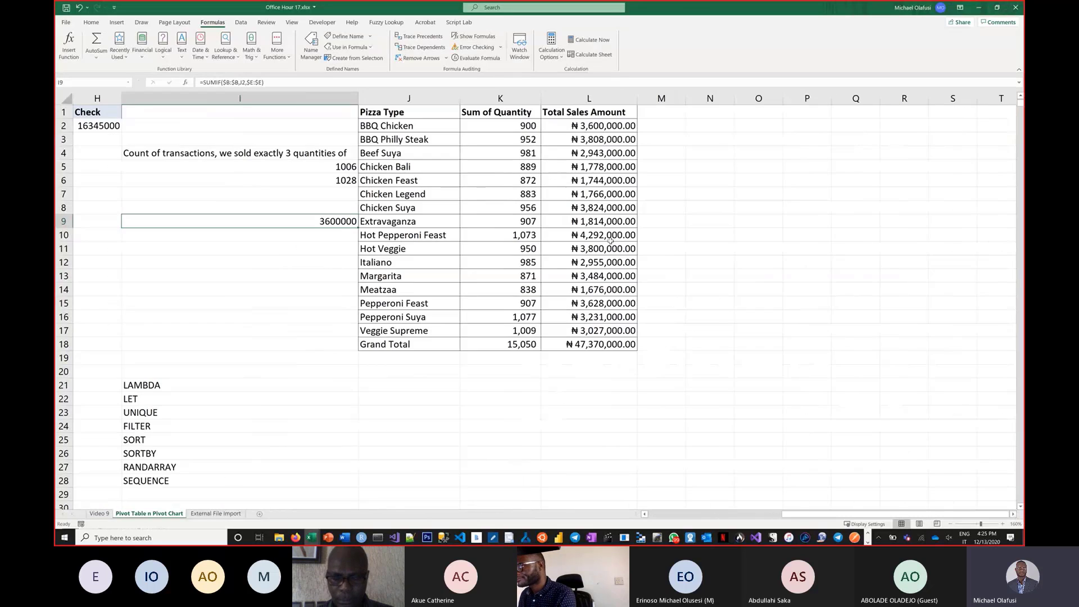
pyautogui.click(595, 130)
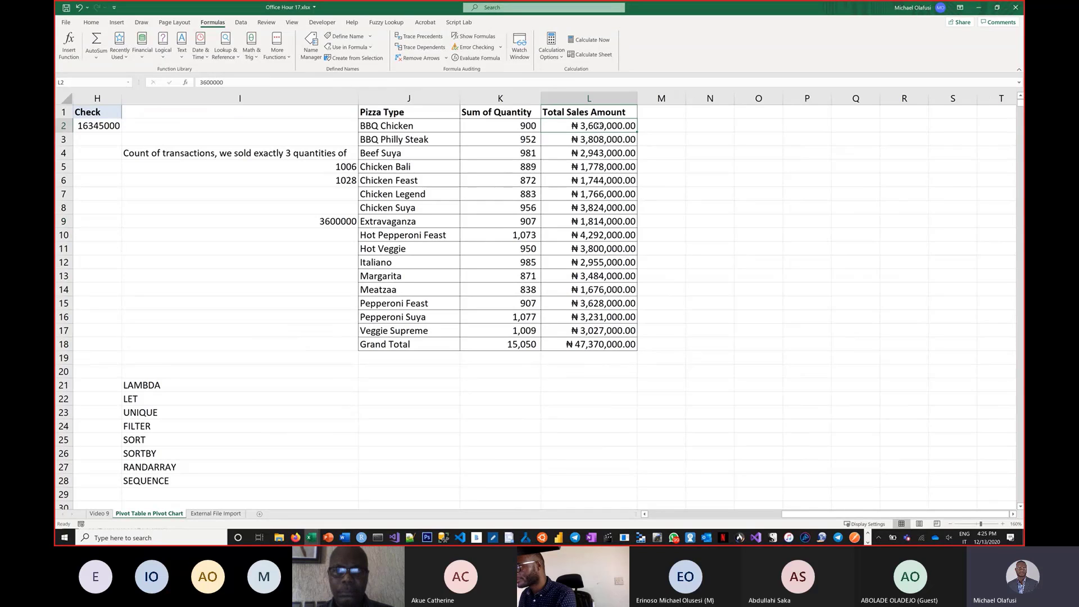
pyautogui.moveTo(596, 131); pyautogui.dragTo(597, 331)
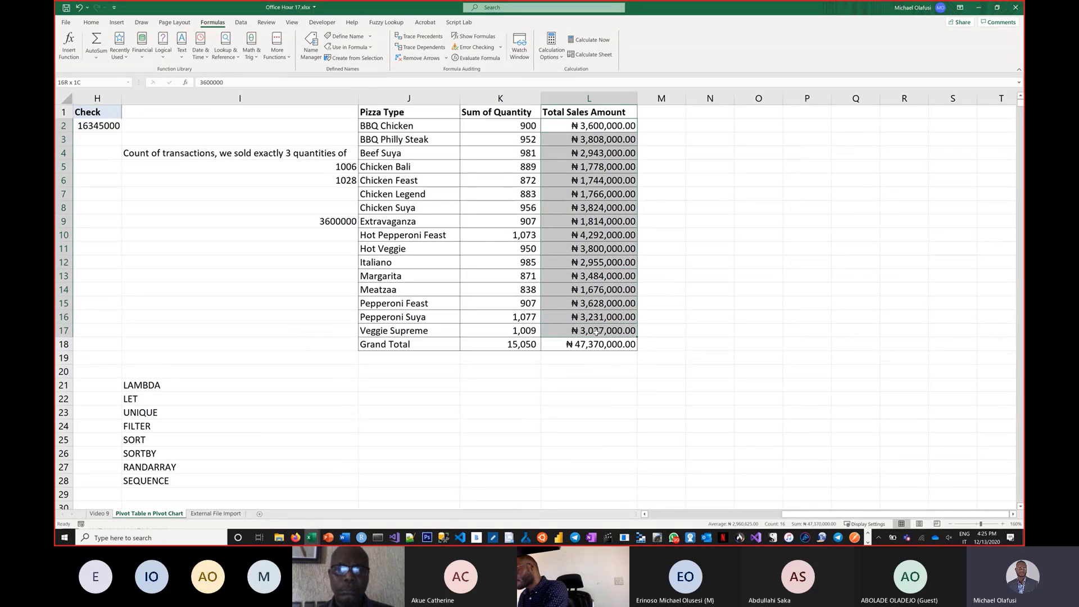
pyautogui.press('Delete')
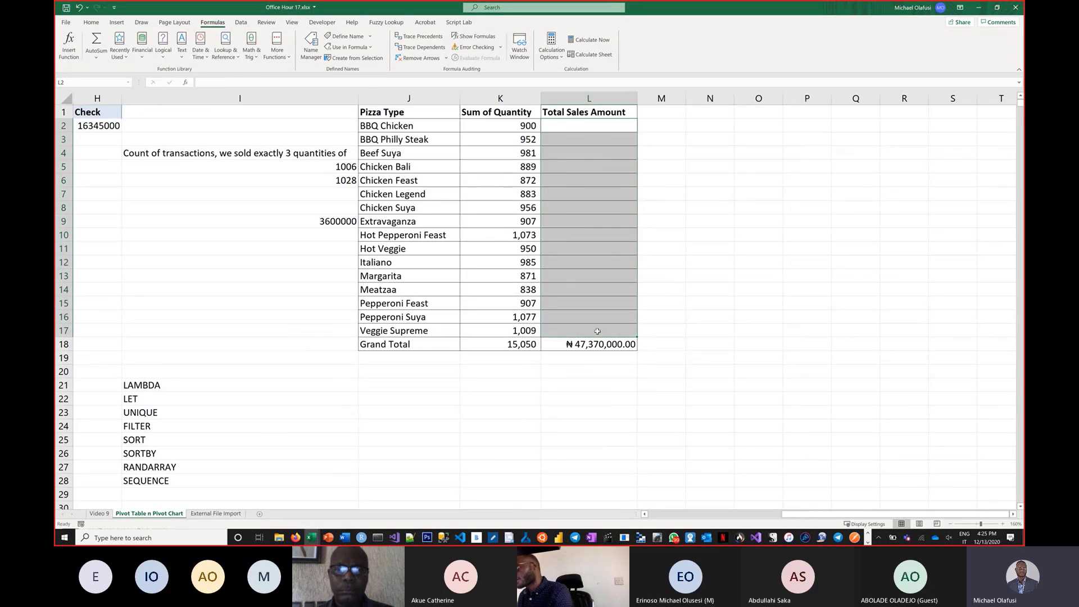
# Enter =SUMIF(B:B,J2,E:E) in L2 and fill it down to L17.
pyautogui.click(605, 130)
pyautogui.write('=sumif')
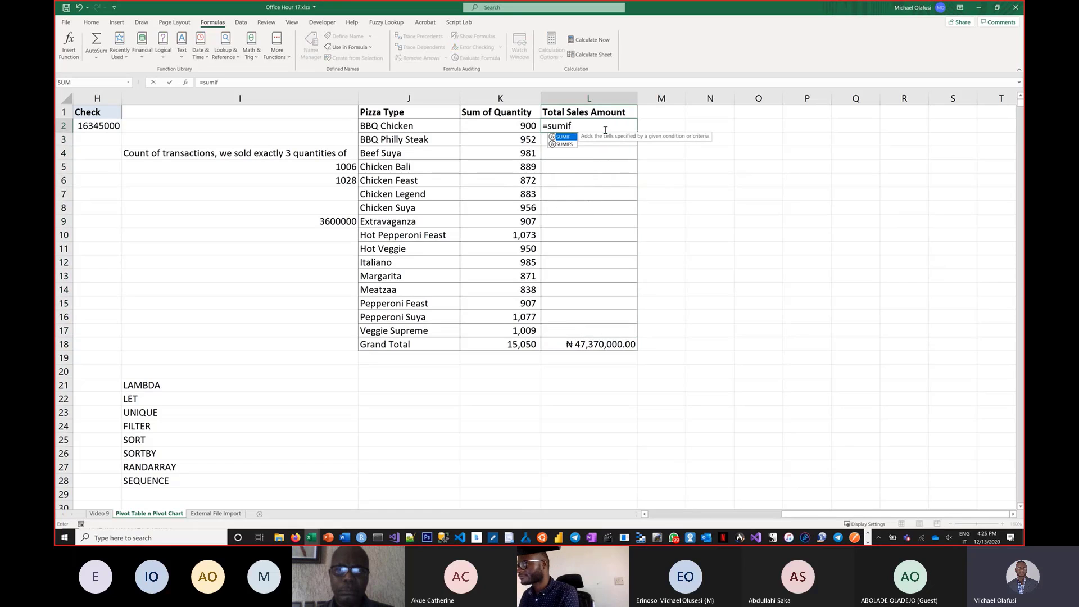
pyautogui.press('Tab')
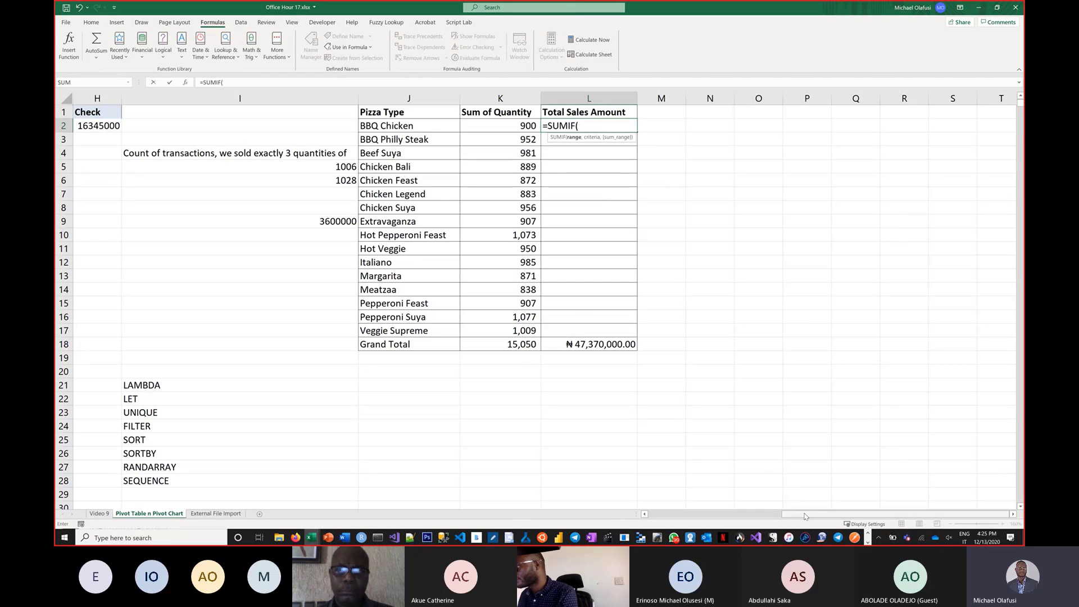
pyautogui.moveTo(803, 509); pyautogui.dragTo(638, 530)
pyautogui.click(158, 100)
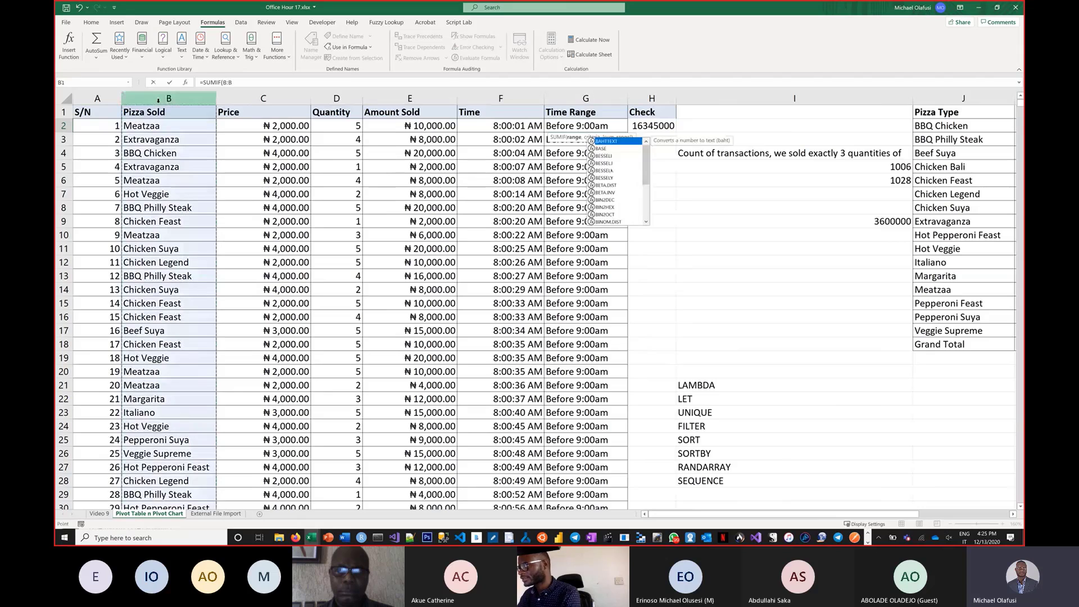
pyautogui.write(',')
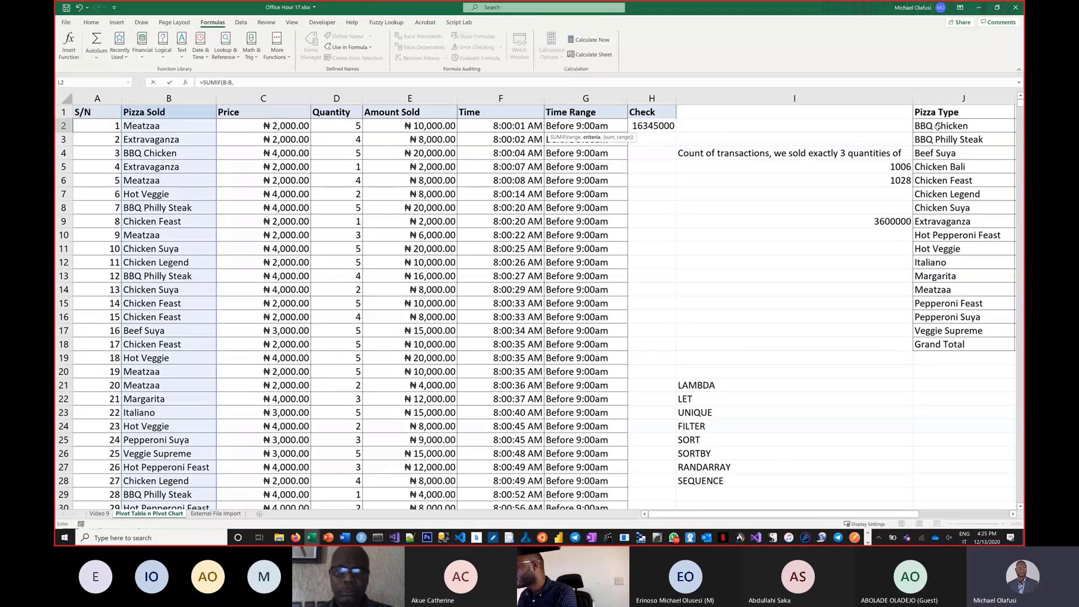
pyautogui.click(938, 126)
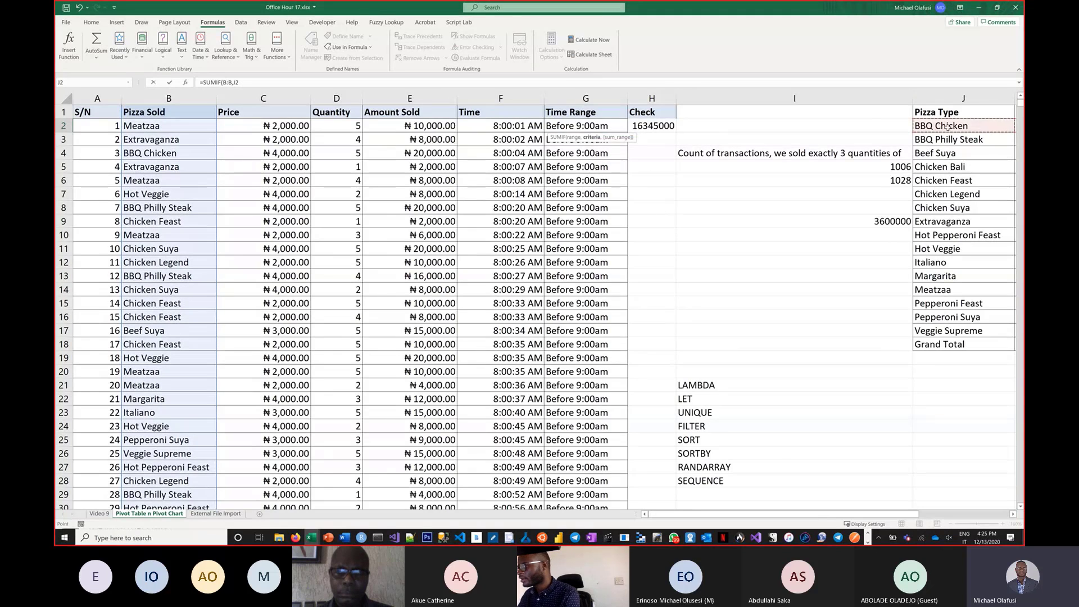
pyautogui.write(',')
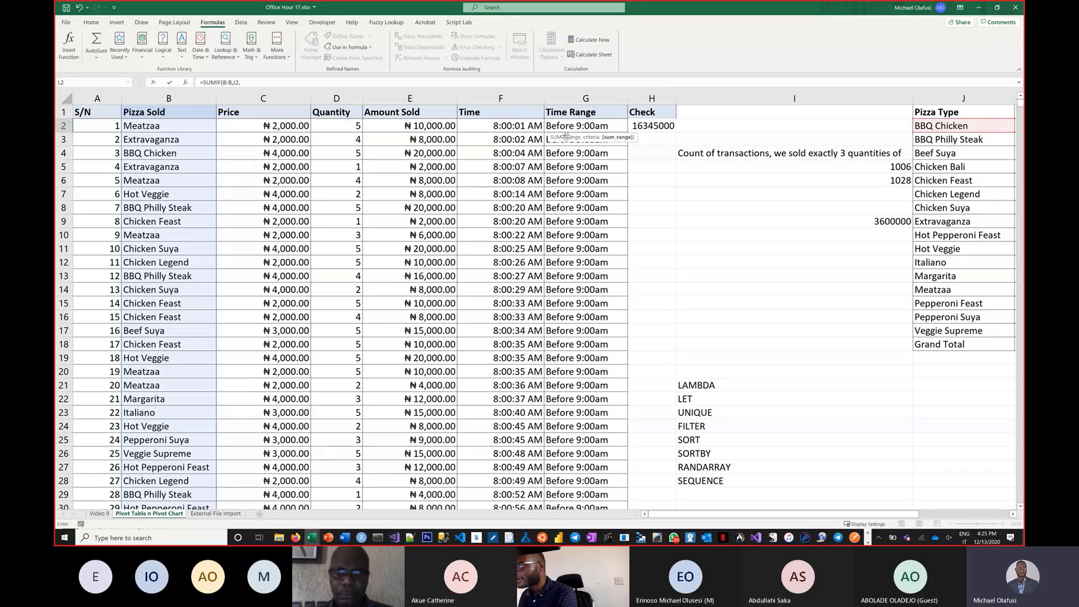
pyautogui.click(417, 100)
pyautogui.press('Escape')
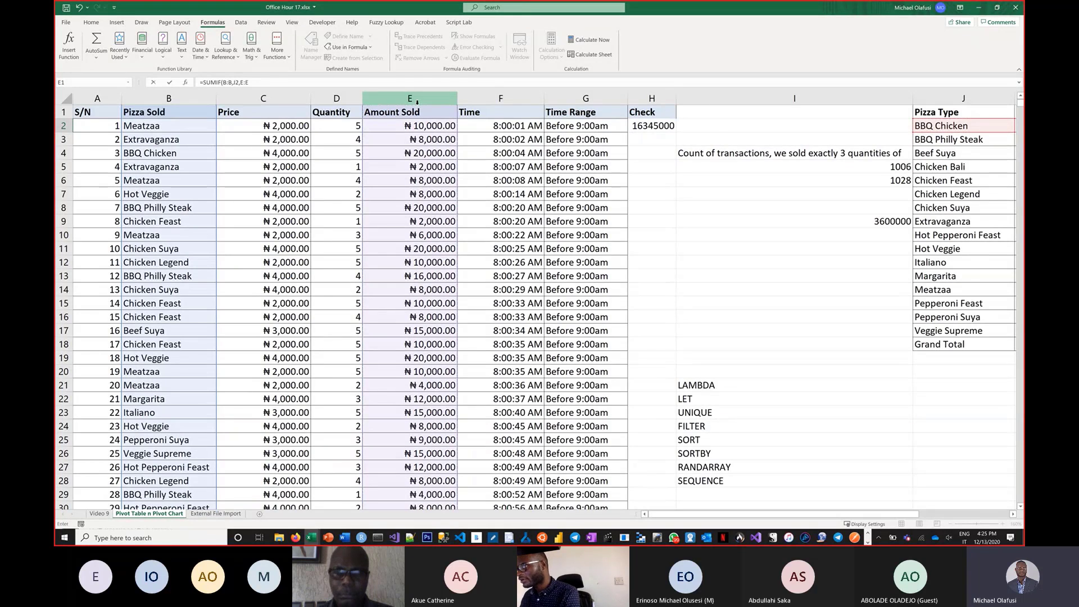
pyautogui.press('Return')
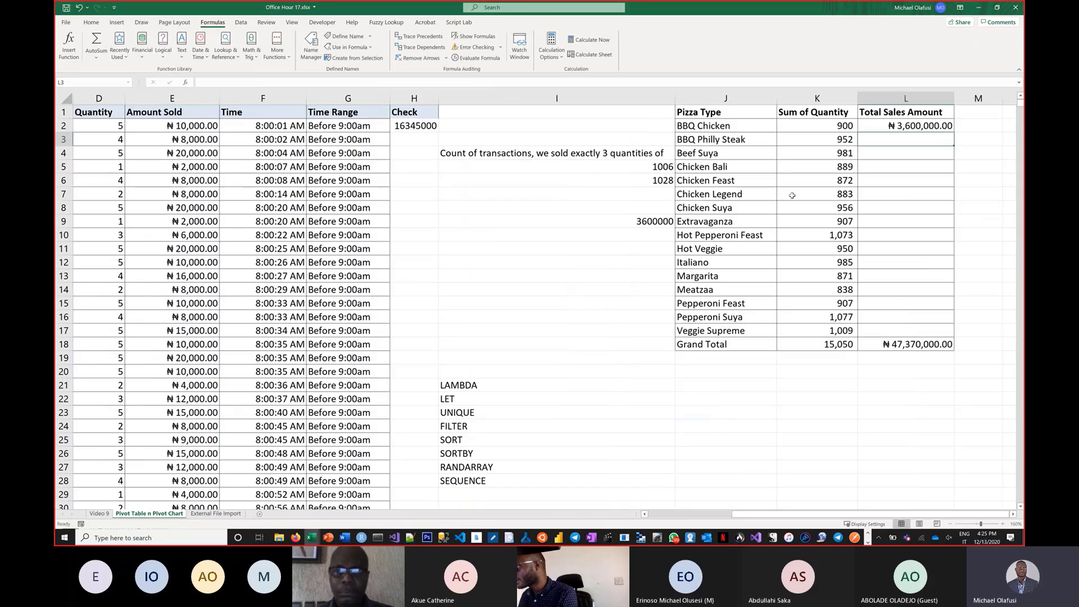
pyautogui.click(950, 129)
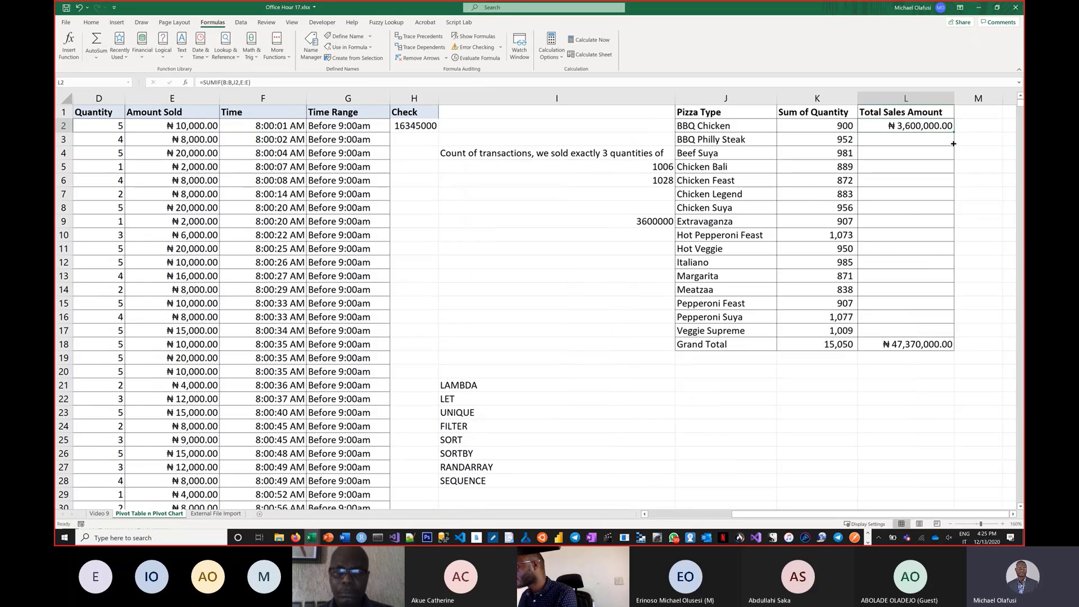
pyautogui.moveTo(954, 144); pyautogui.dragTo(940, 332)
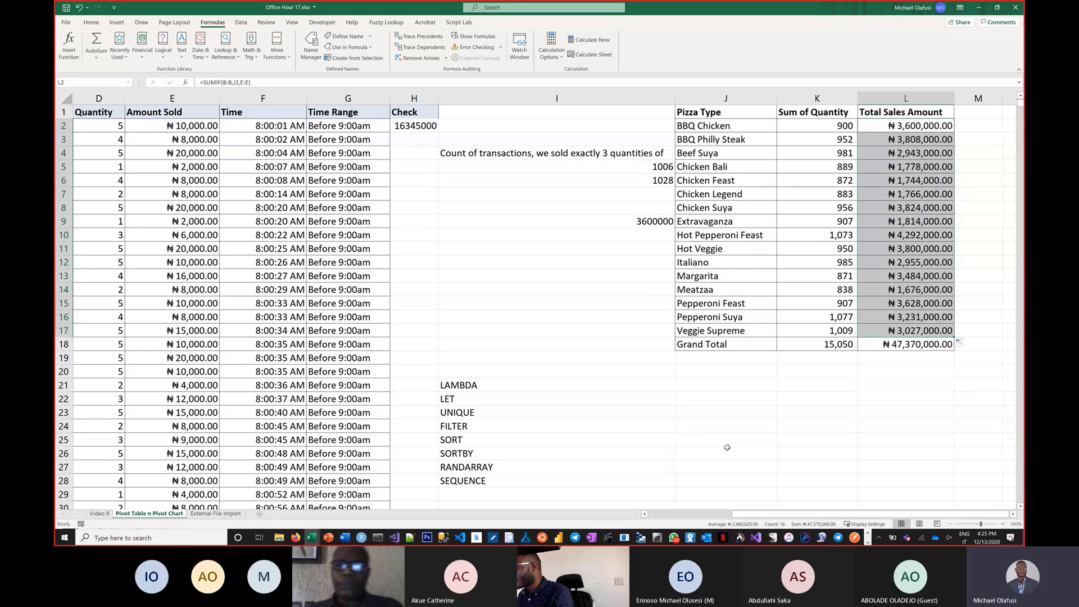
# Copy the pizza types Meatzaa, Pepperoni Feast and Pepperoni Suya into J62:J64.
pyautogui.moveTo(720, 289); pyautogui.dragTo(721, 317)
pyautogui.hotkey('ctrl', 'c')
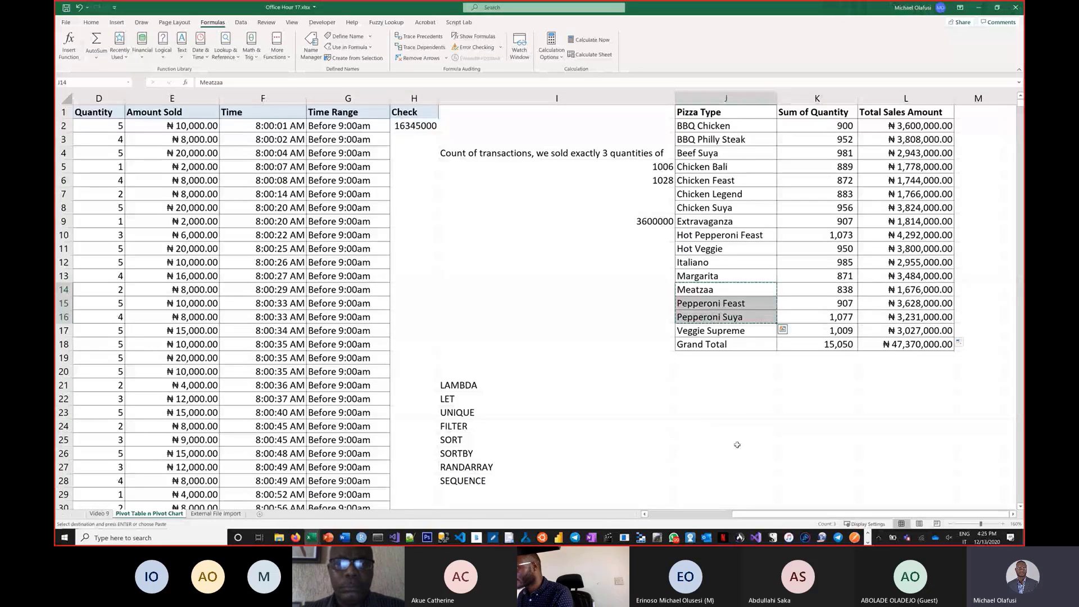
pyautogui.scroll(-9, 736, 444)
pyautogui.scroll(-5, 775, 408)
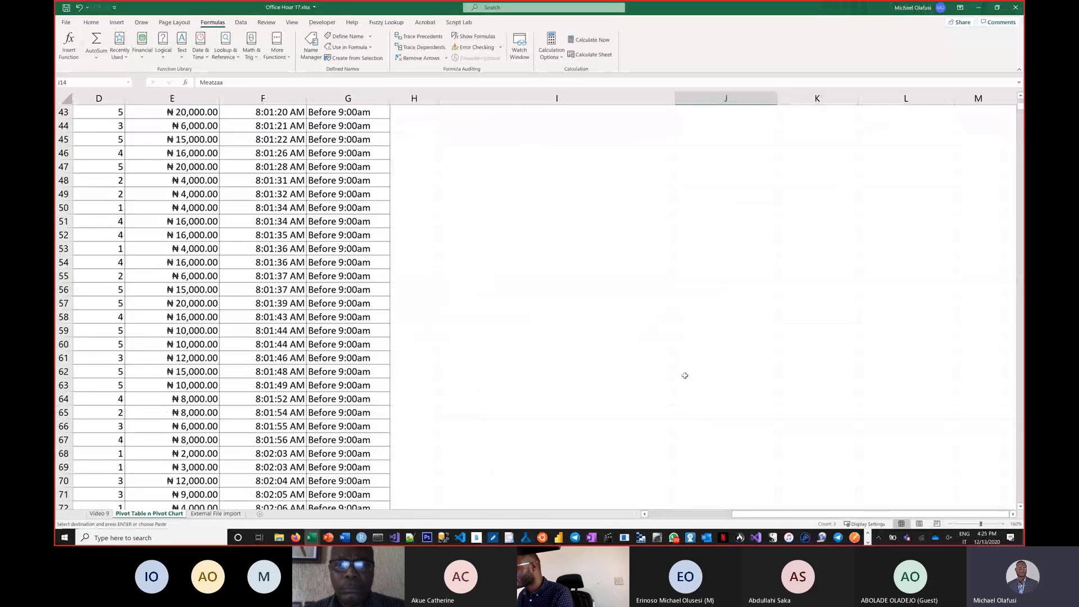
pyautogui.click(716, 376)
pyautogui.hotkey('ctrl', 'v')
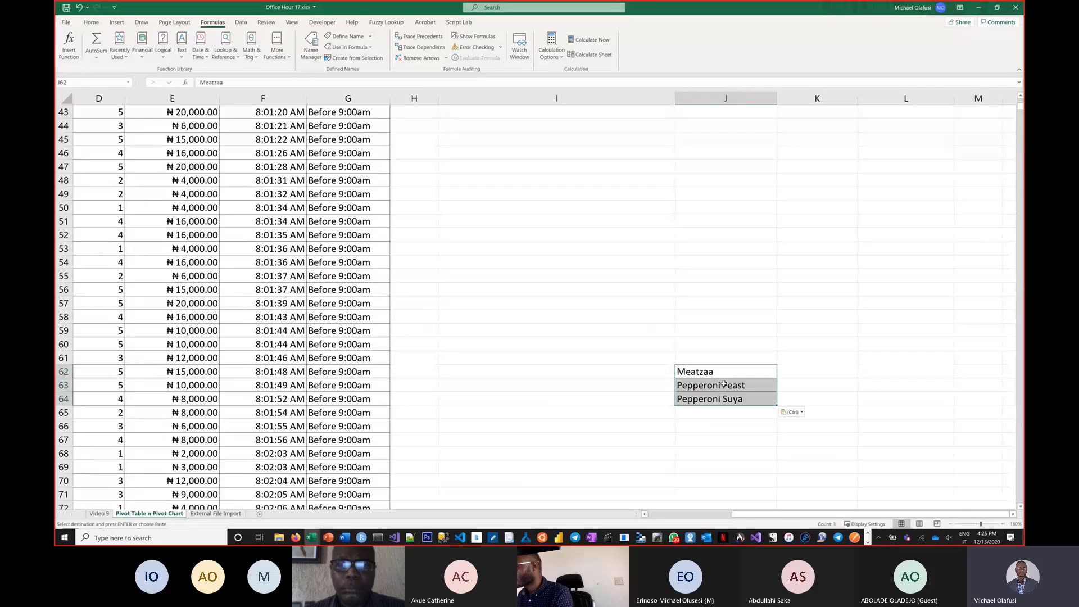
pyautogui.click(795, 372)
pyautogui.scroll(10, 814, 286)
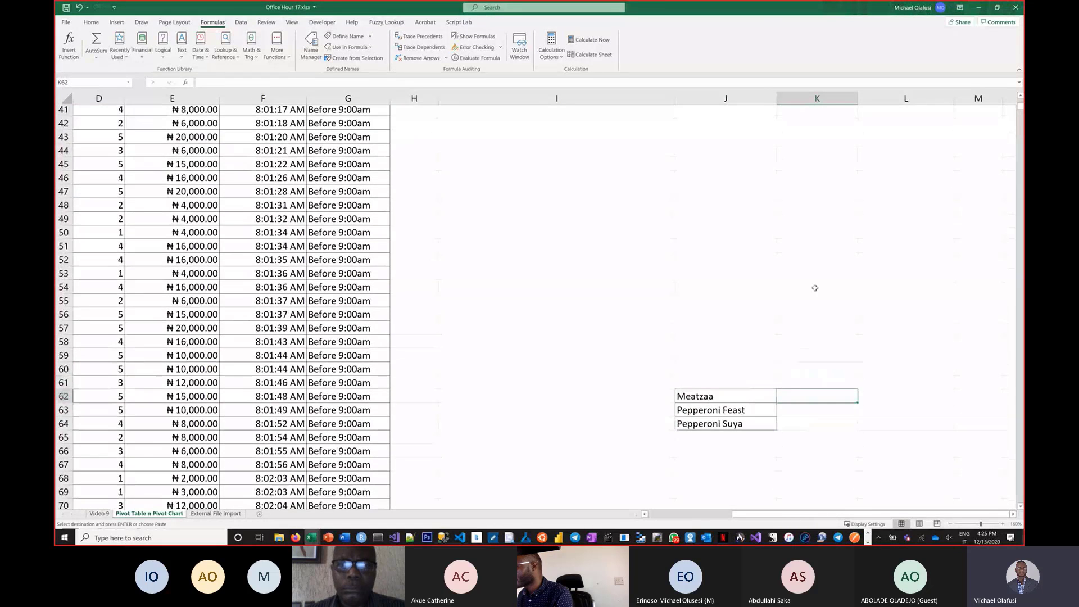
pyautogui.scroll(4, 854, 239)
pyautogui.click(901, 127)
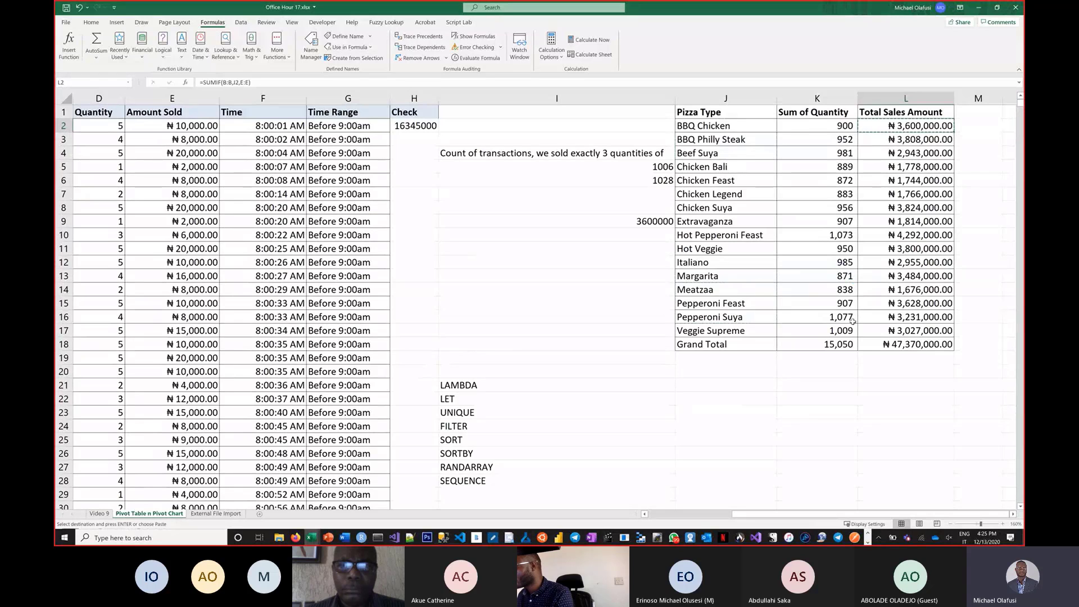
pyautogui.scroll(-20, 854, 321)
pyautogui.scroll(12, 830, 291)
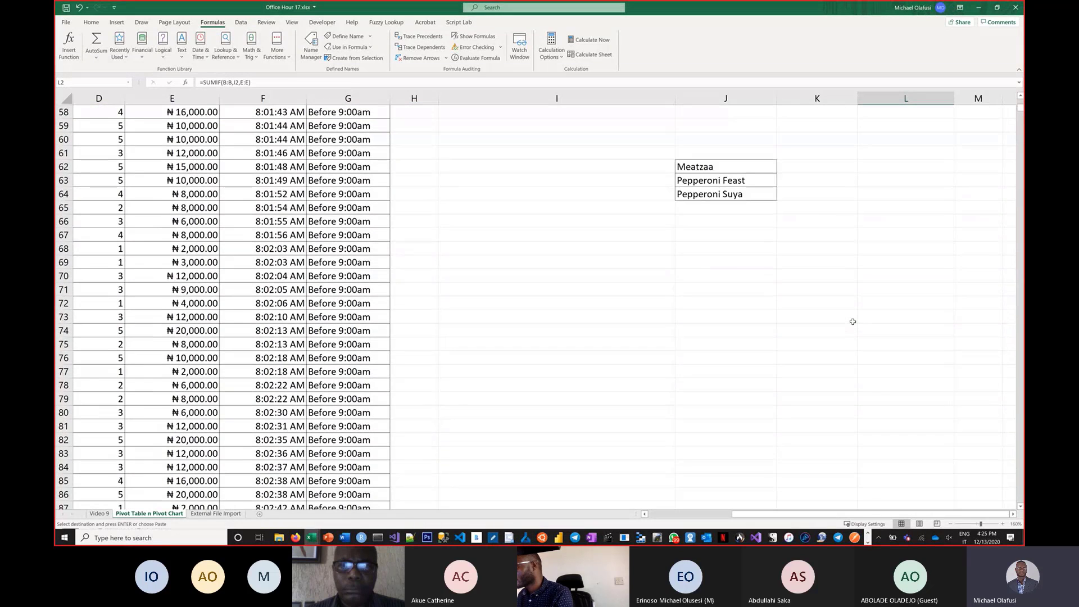
pyautogui.click(805, 249)
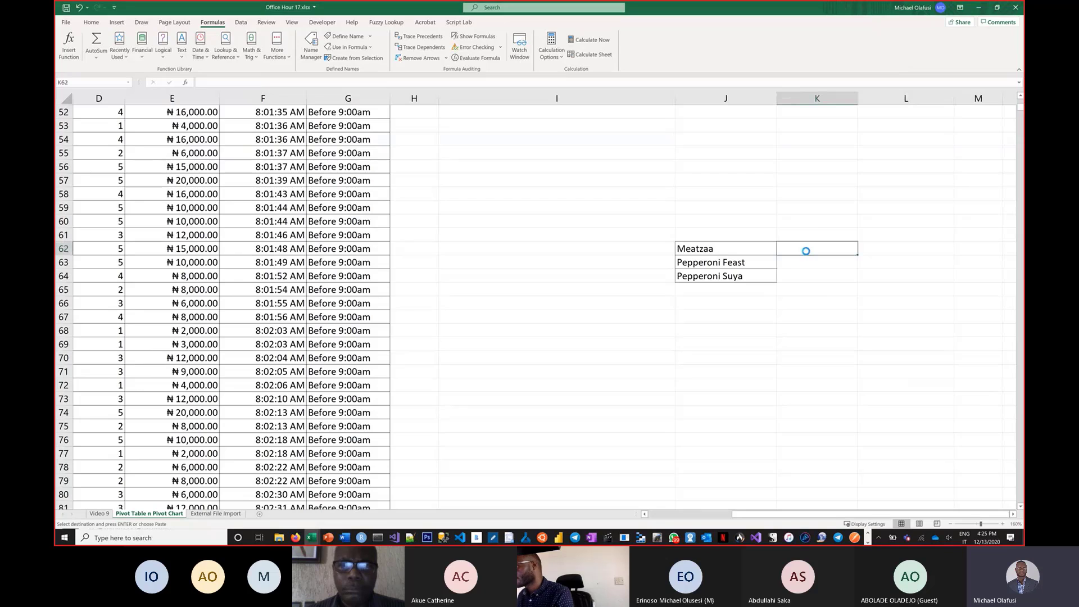
pyautogui.hotkey('ctrl', 'v')
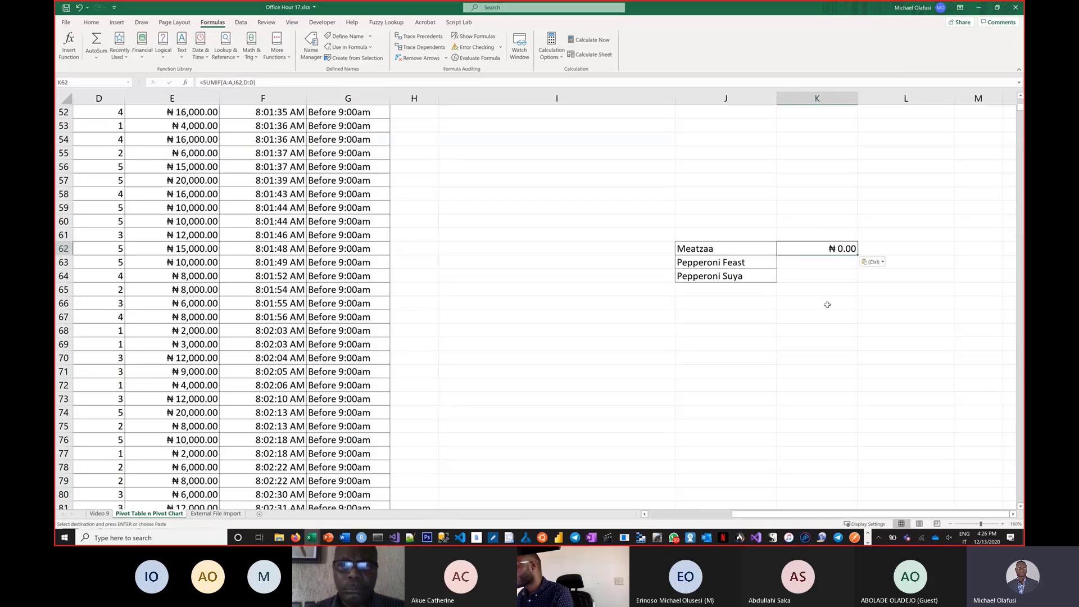
pyautogui.doubleClick(820, 249)
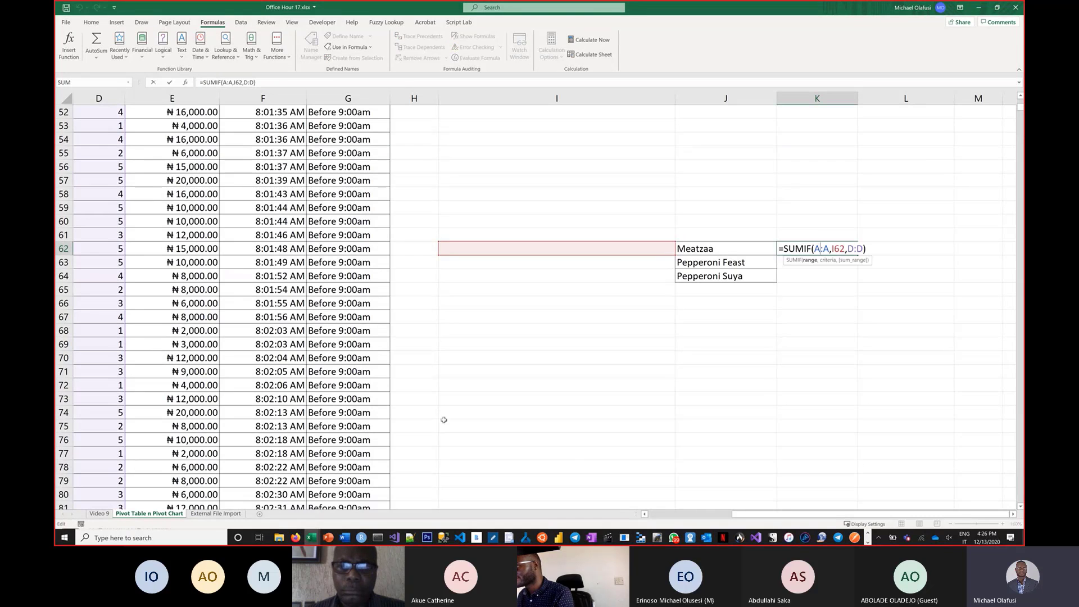
pyautogui.moveTo(764, 515); pyautogui.dragTo(683, 515)
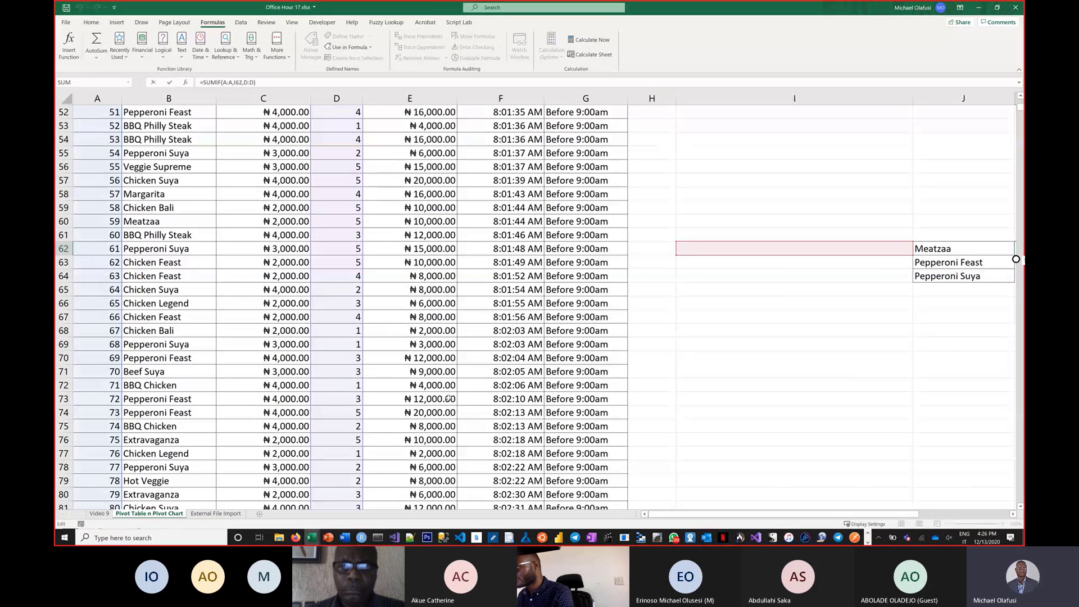
pyautogui.press('Return')
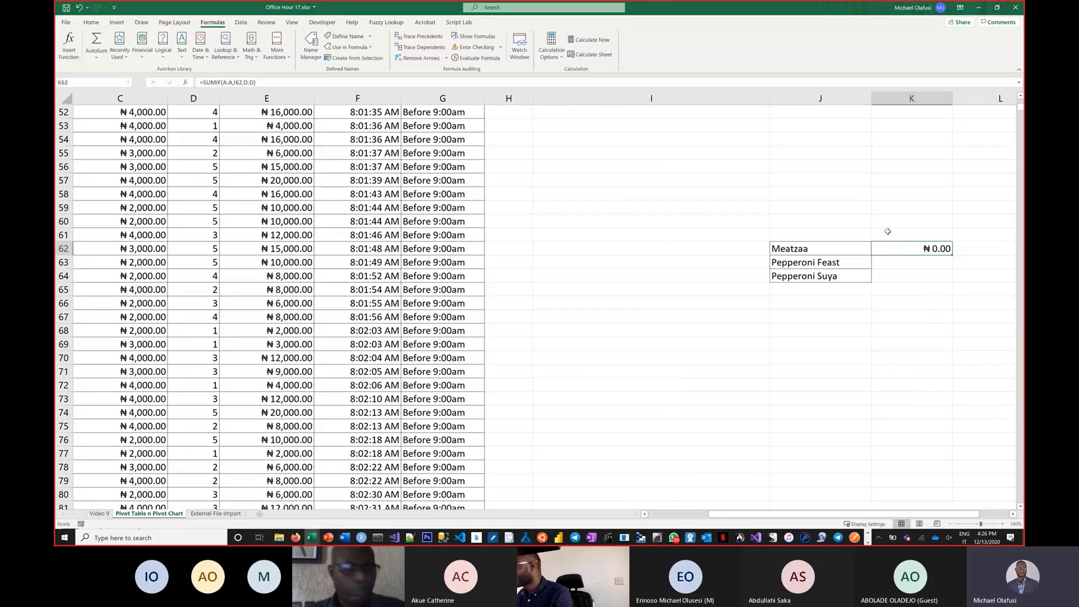
pyautogui.press('Delete')
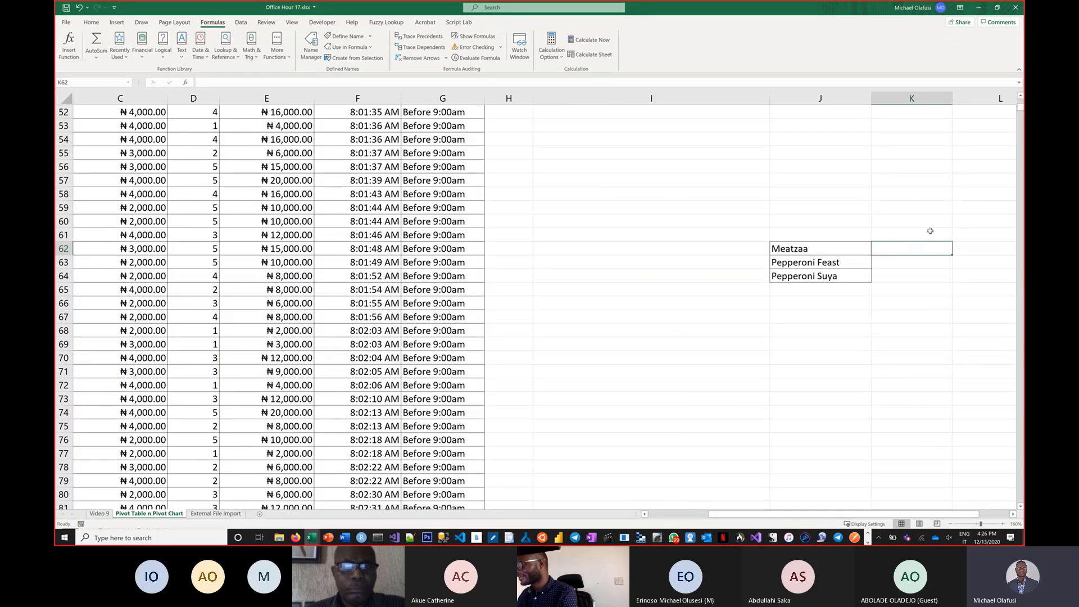
# Try entering =LAMBDA(J62) in K62 to use a LAMBDA directly in a cell.
pyautogui.write('=LAMBDA(')
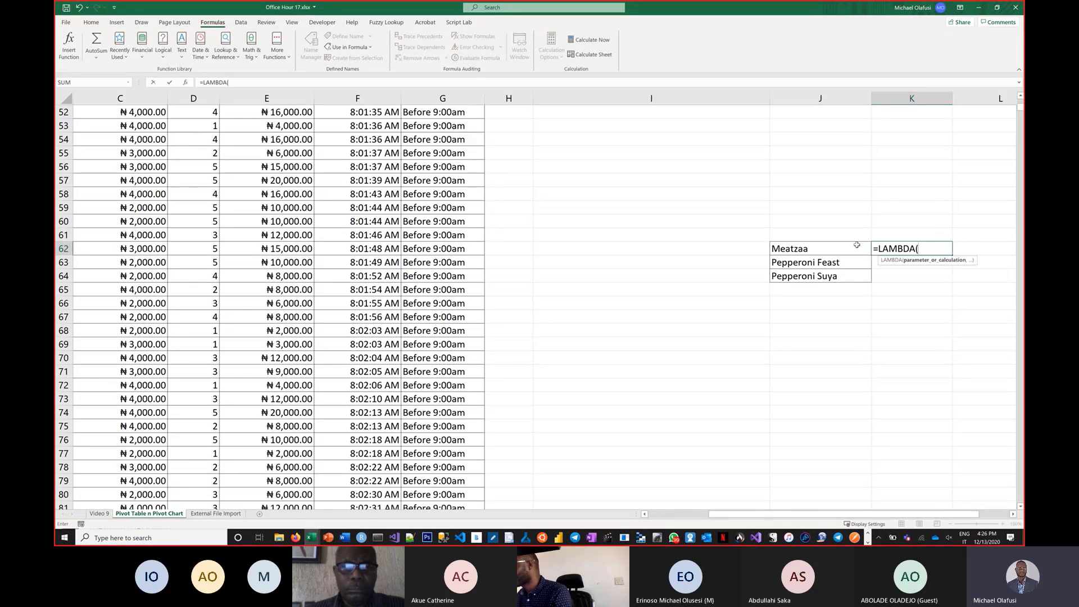
pyautogui.click(830, 248)
pyautogui.write(')')
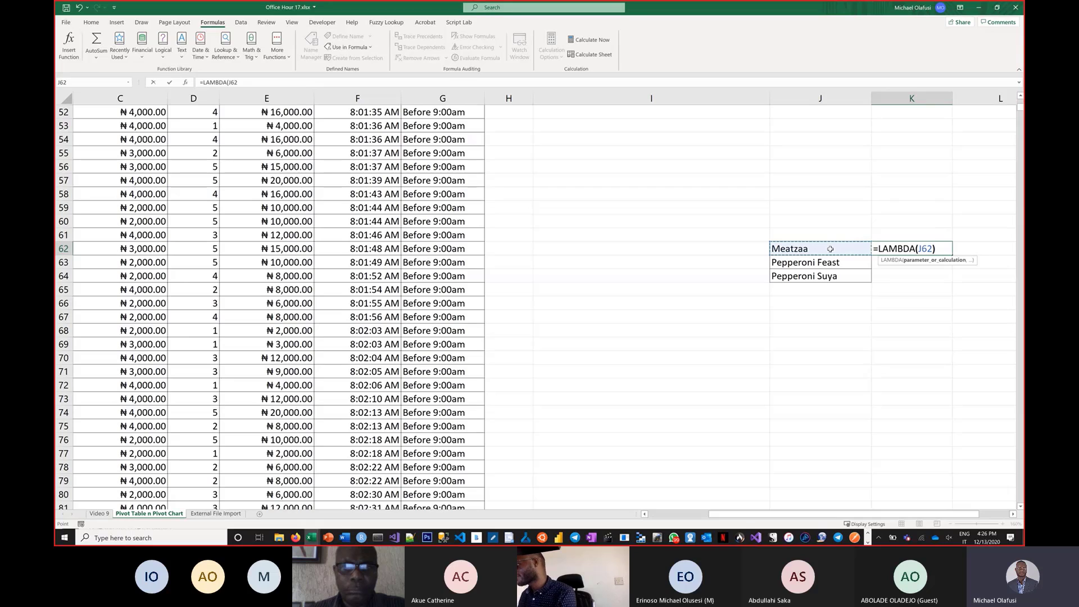
pyautogui.press('Return')
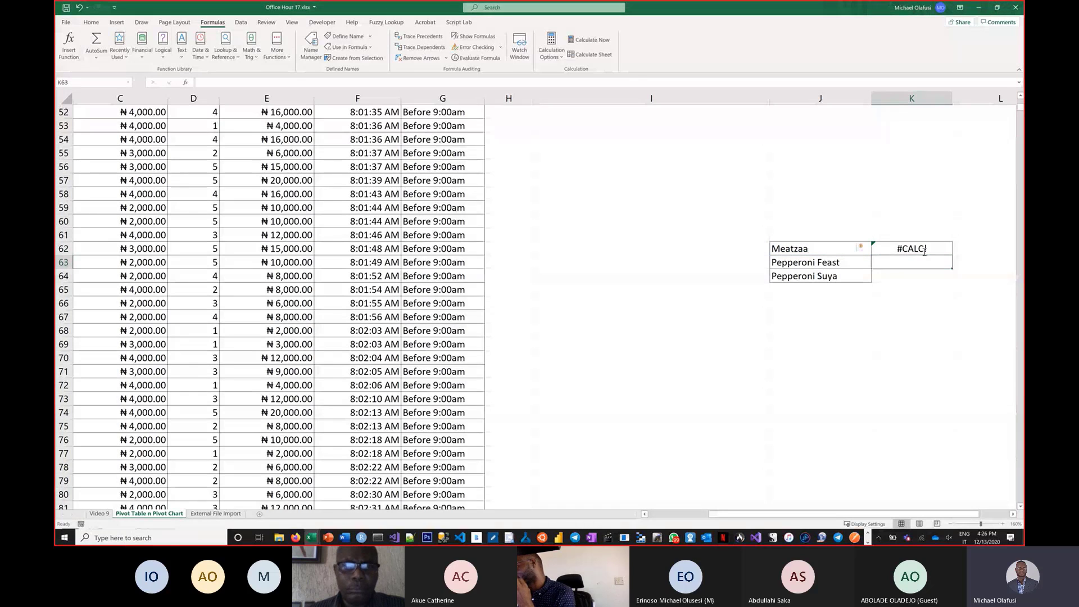
# Try replacing the LAMBDA call in K62 with the salesif name.
pyautogui.doubleClick(924, 249)
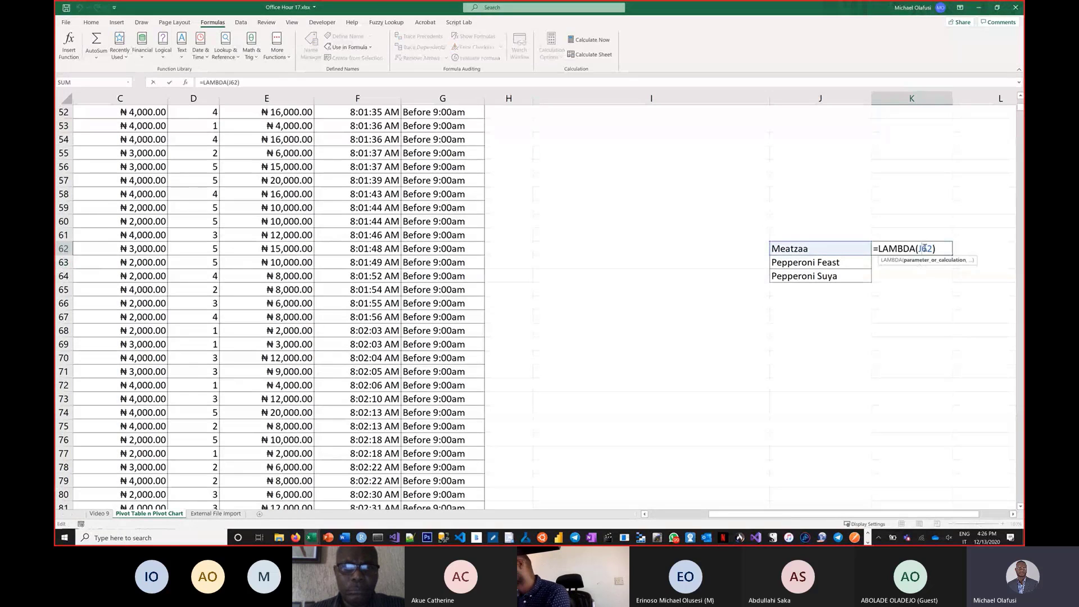
pyautogui.moveTo(936, 249); pyautogui.dragTo(881, 252)
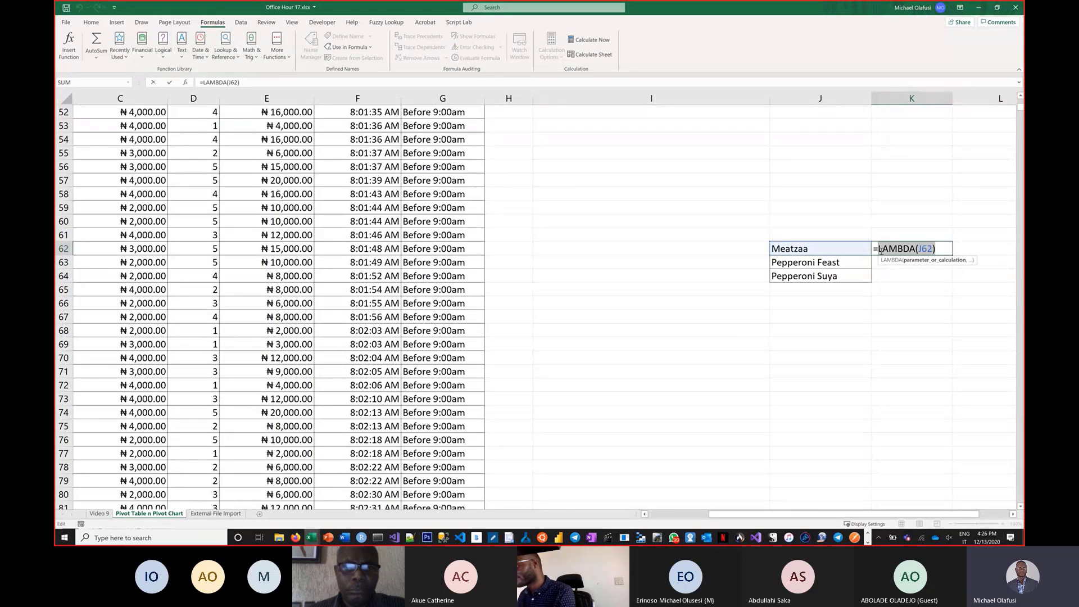
pyautogui.write('sales')
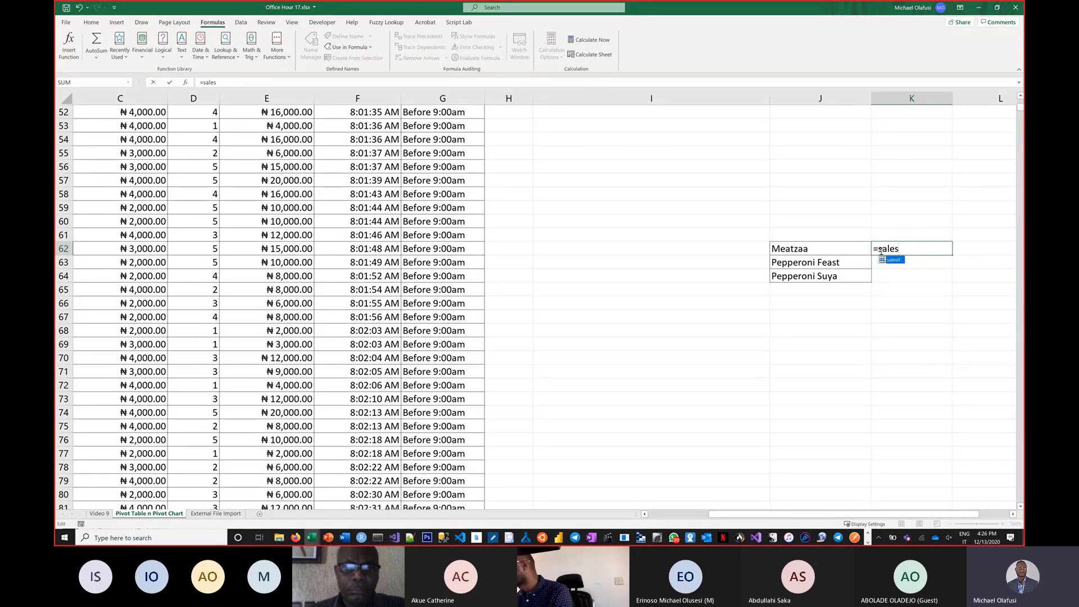
pyautogui.press('Tab')
pyautogui.press('Return')
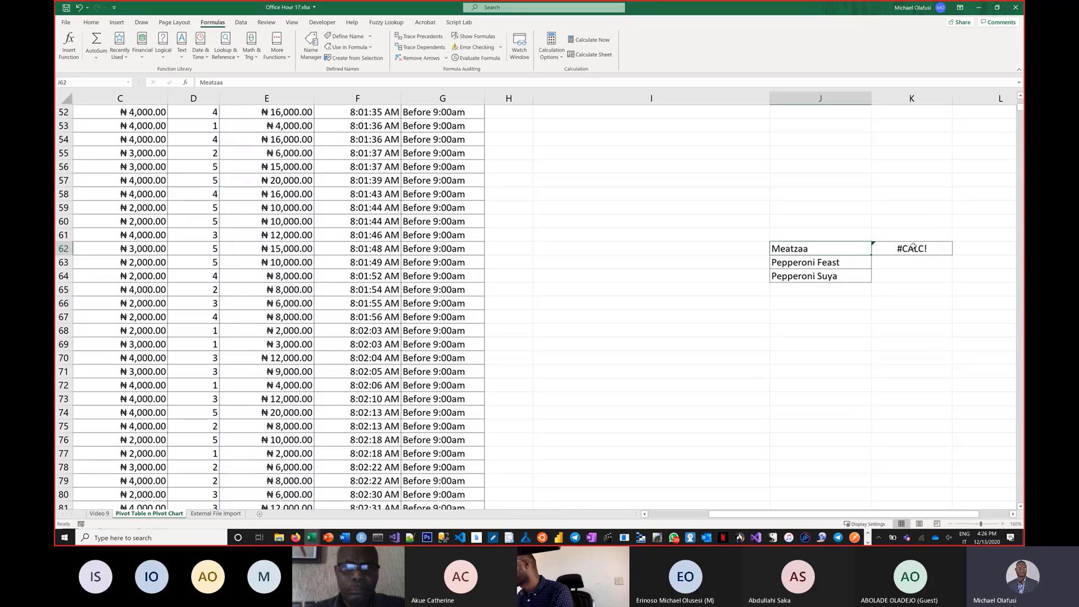
# Enter =salesif(J62) in K62 and fill it down to K64.
pyautogui.doubleClick(914, 251)
pyautogui.write('(')
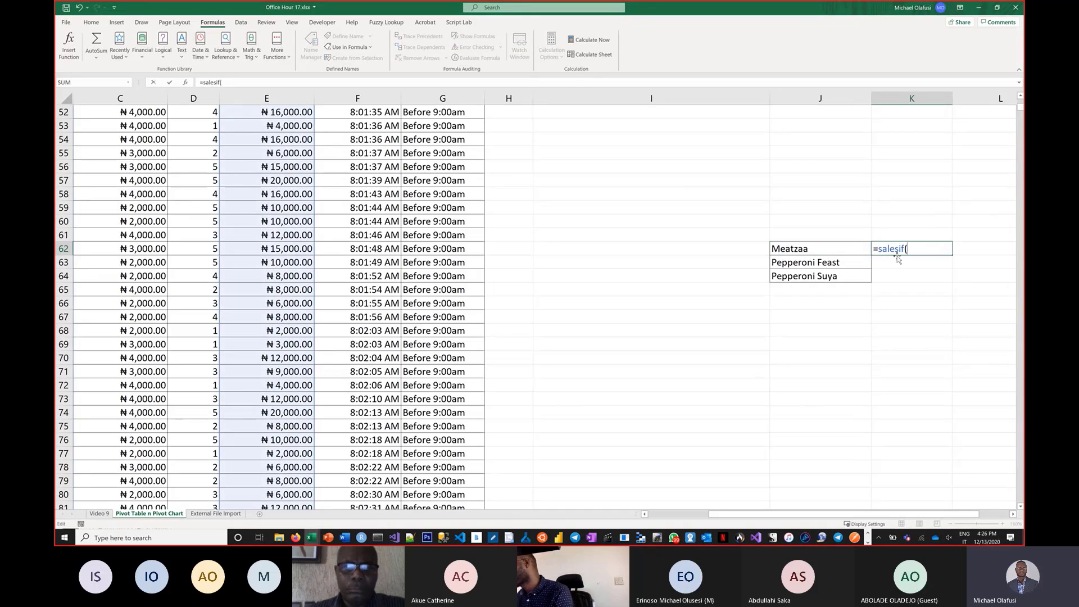
pyautogui.click(864, 248)
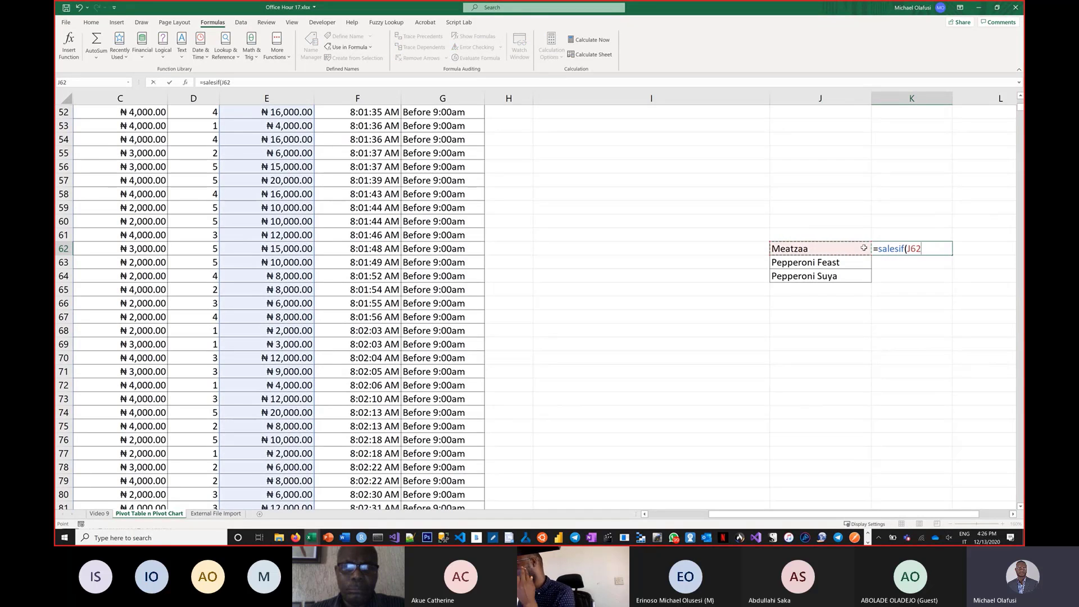
pyautogui.press('Return')
pyautogui.click(951, 254)
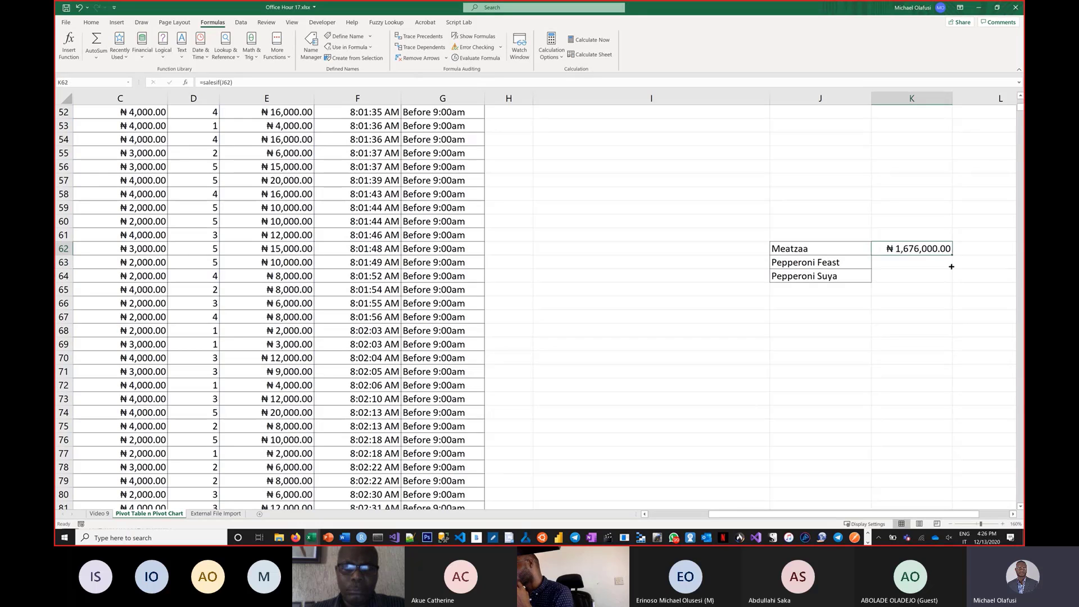
pyautogui.moveTo(952, 255); pyautogui.dragTo(950, 281)
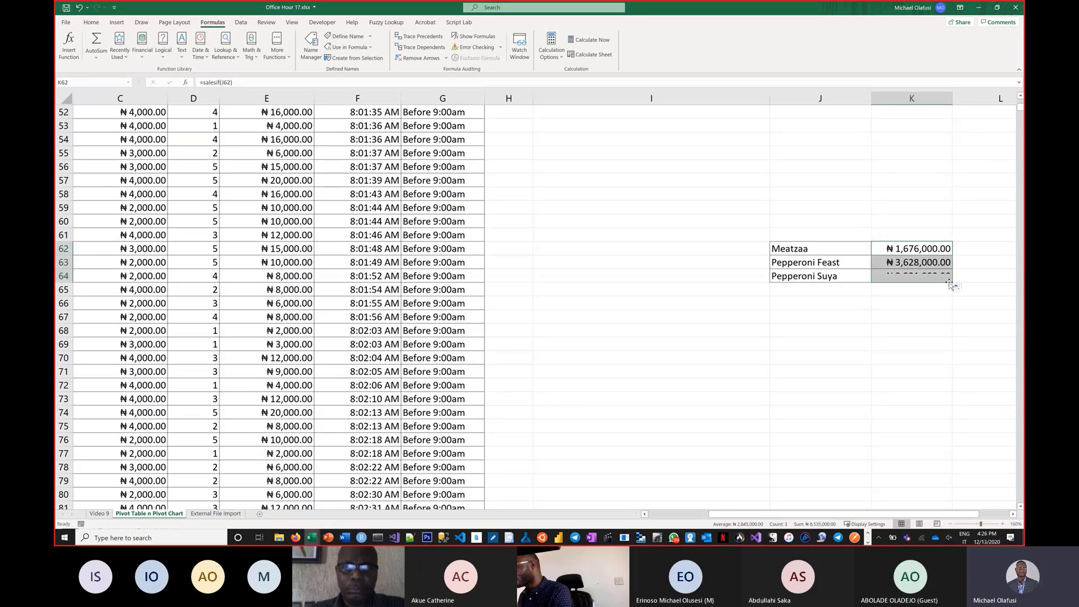
# Add a new worksheet and enter Meatzaa in B3.
pyautogui.scroll(5, 882, 225)
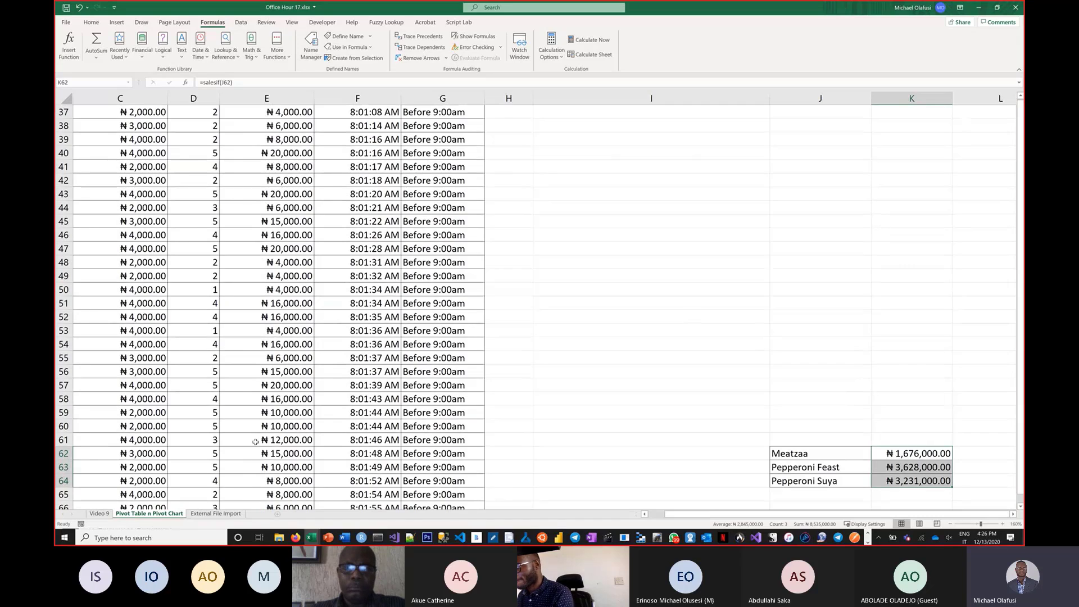
pyautogui.click(259, 514)
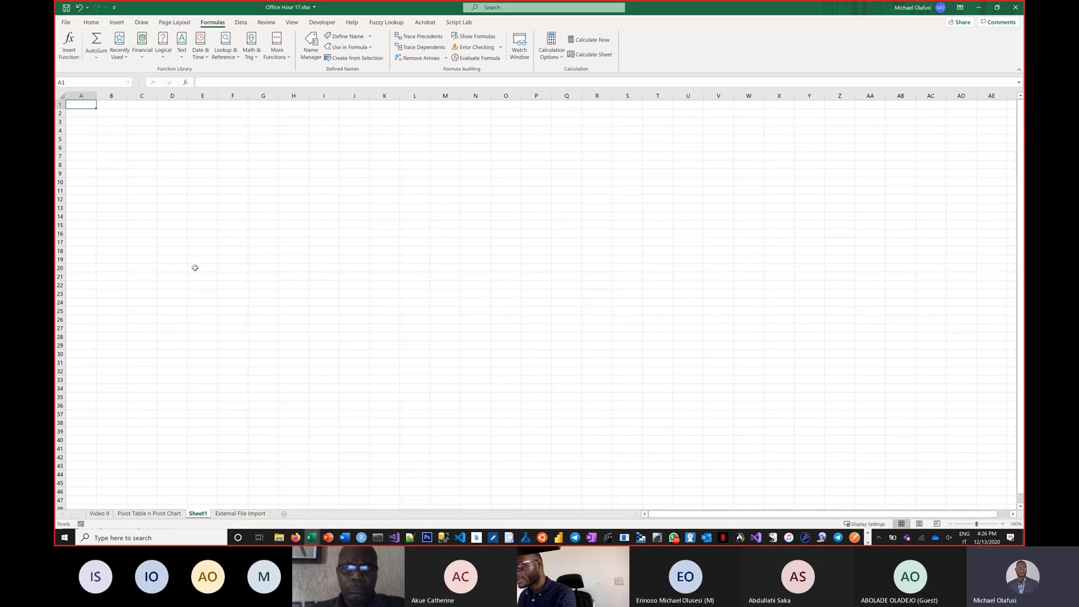
pyautogui.scroll(4, 195, 267)
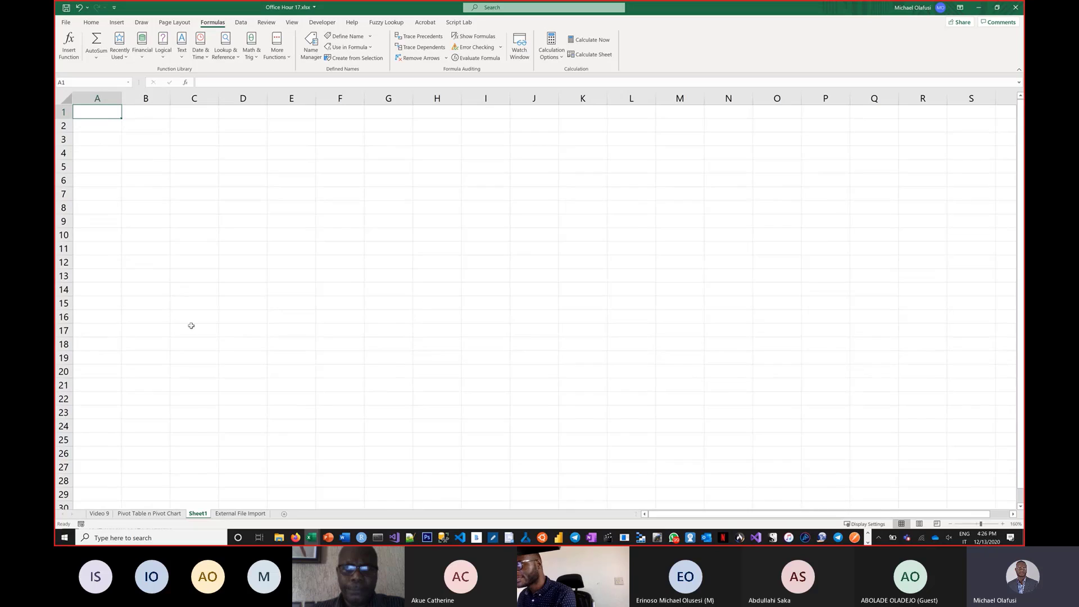
pyautogui.scroll(2, 192, 326)
pyautogui.click(151, 147)
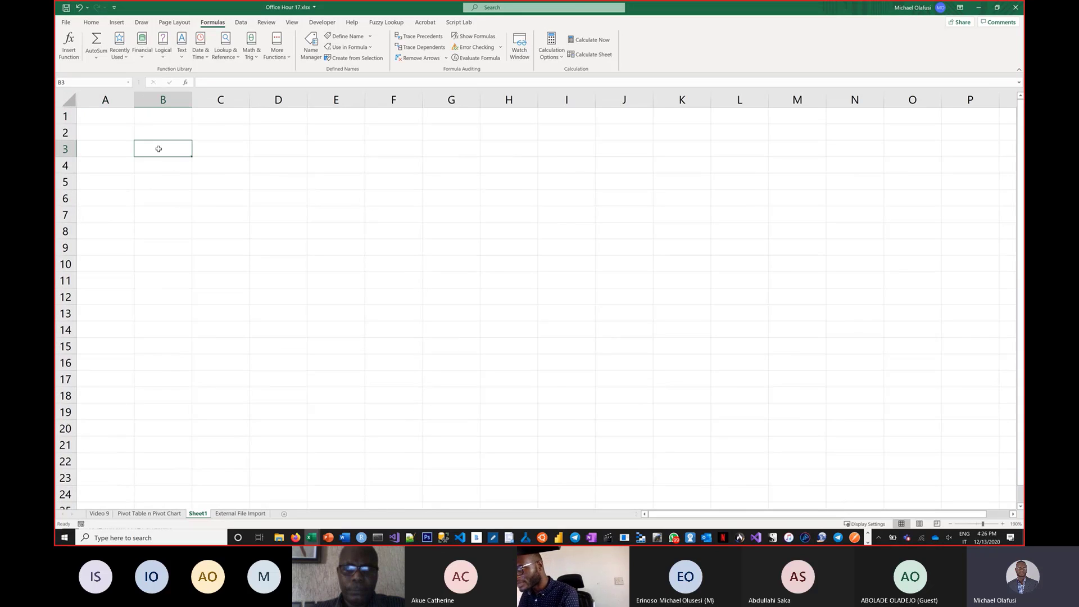
pyautogui.write('Mea')
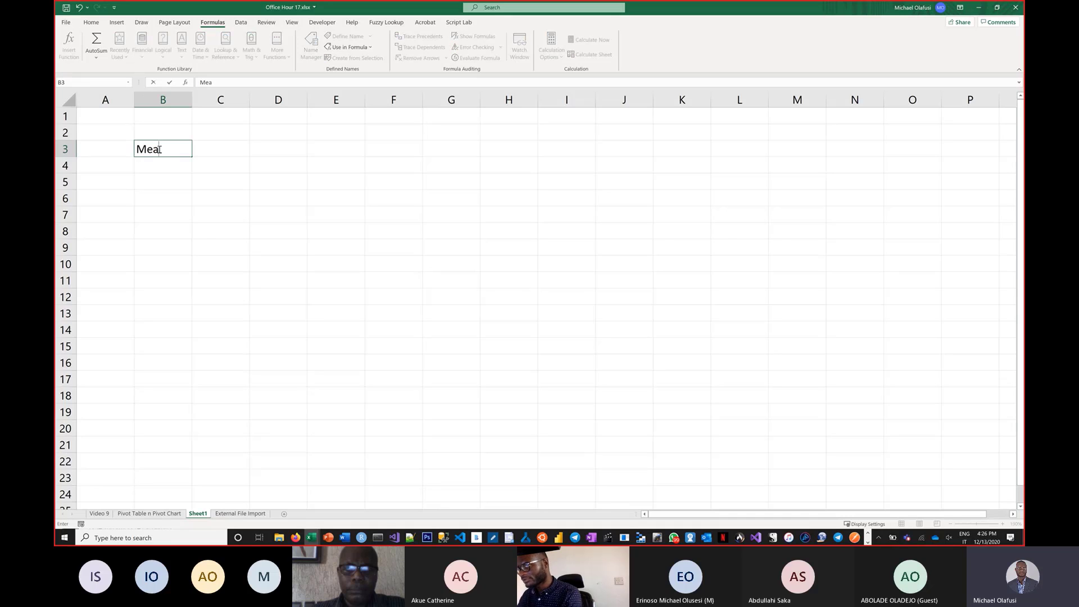
pyautogui.write('tzaa')
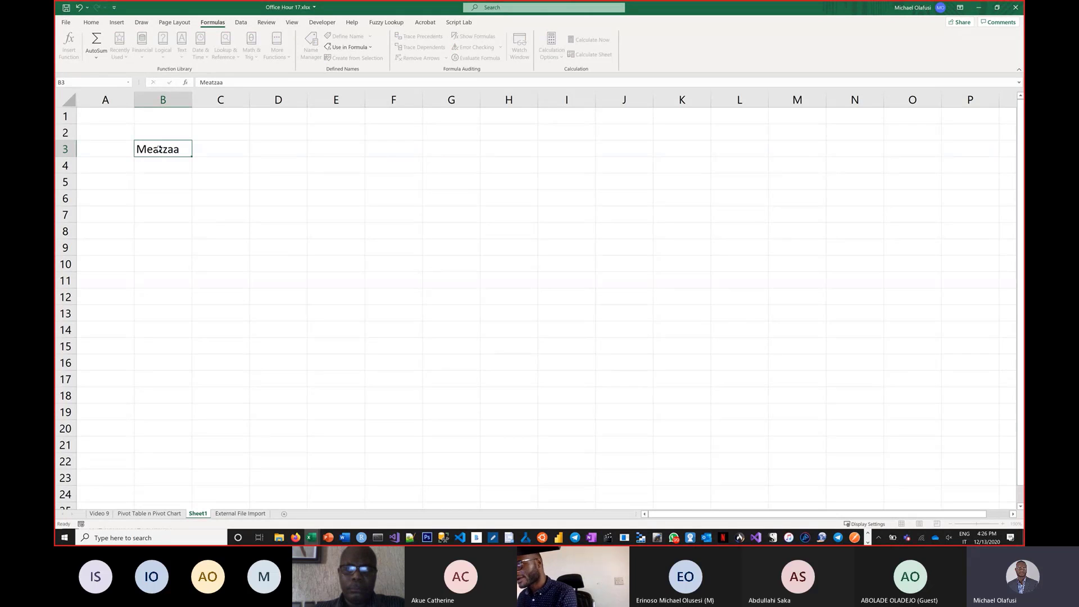
pyautogui.press('Return')
# Enter the header Sales in C2 and the formula =salesif(B3) in C3.
pyautogui.click(210, 133)
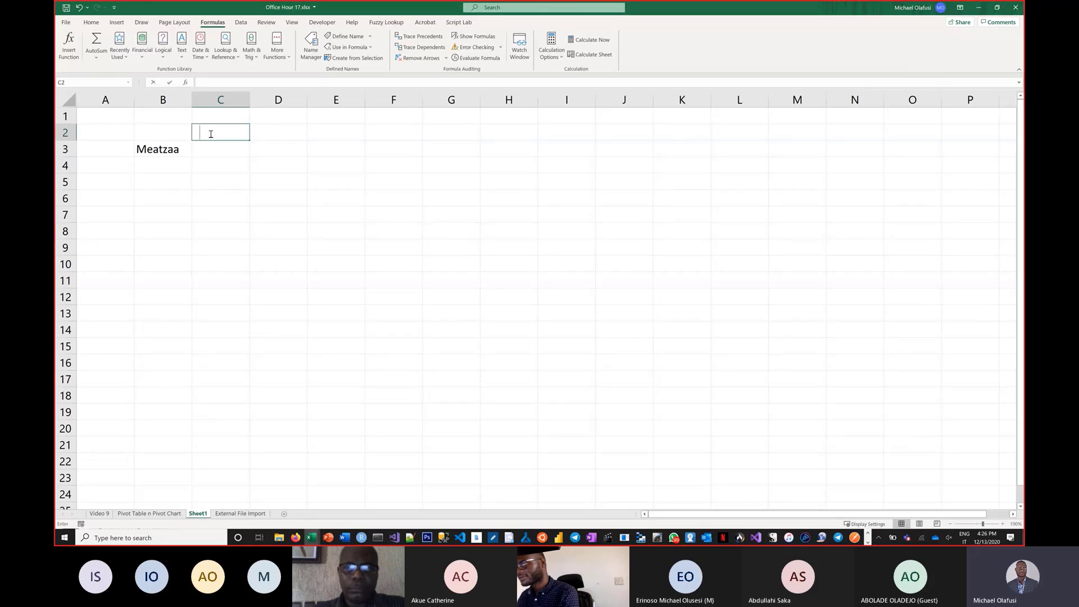
pyautogui.write('Sales')
pyautogui.press('Return')
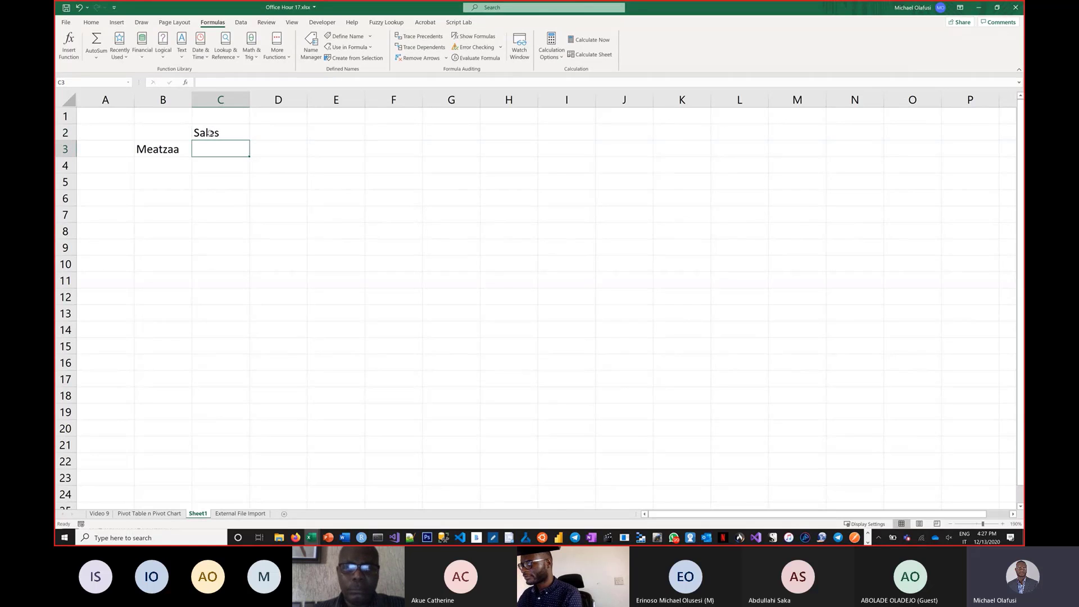
pyautogui.write('=s')
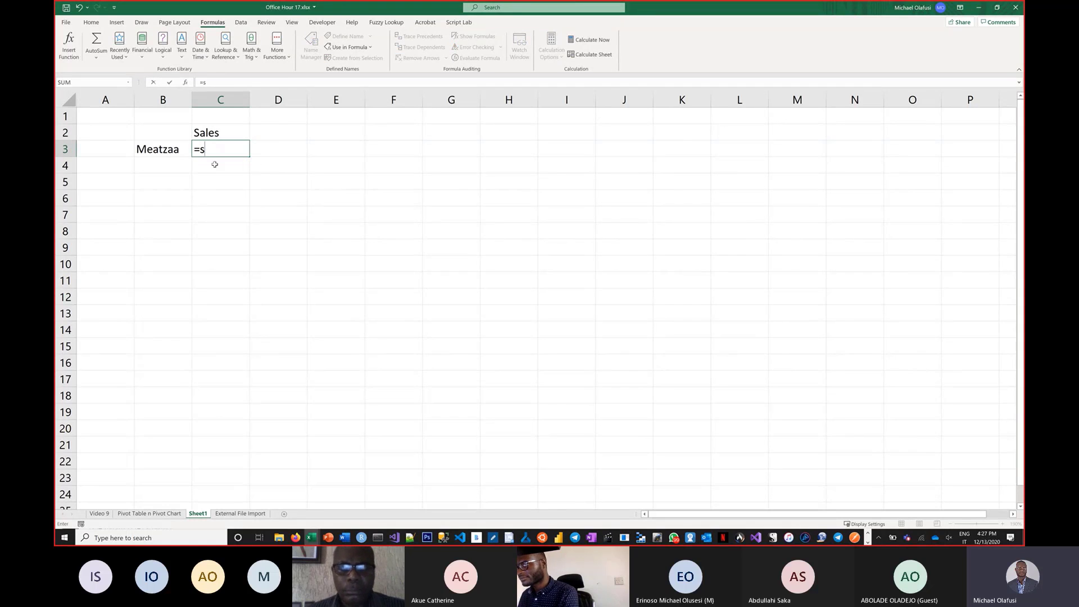
pyautogui.press('Escape')
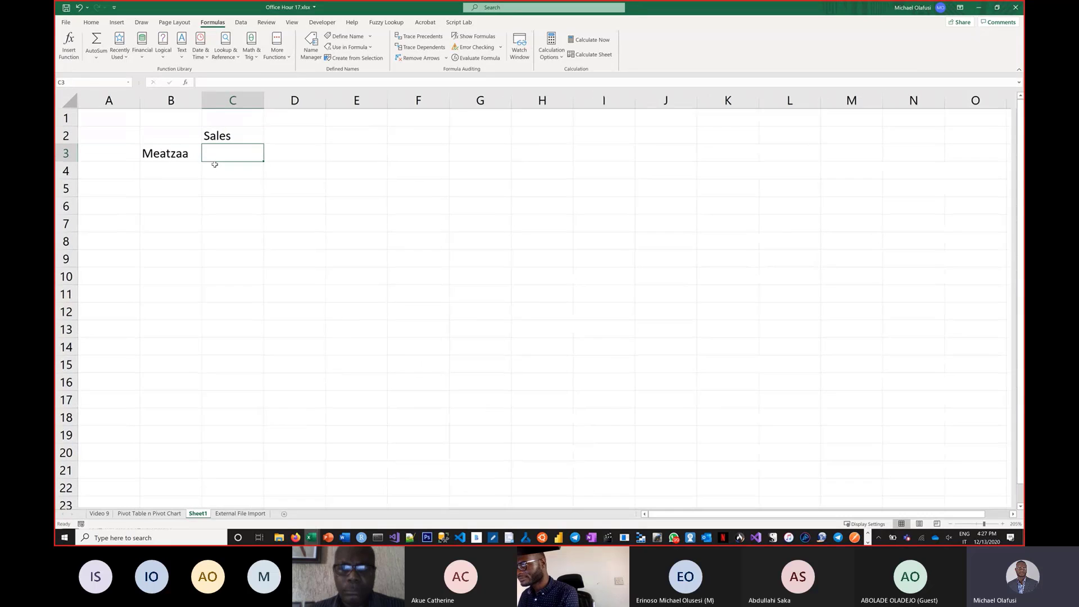
pyautogui.scroll(3, 214, 164)
pyautogui.write('=sali')
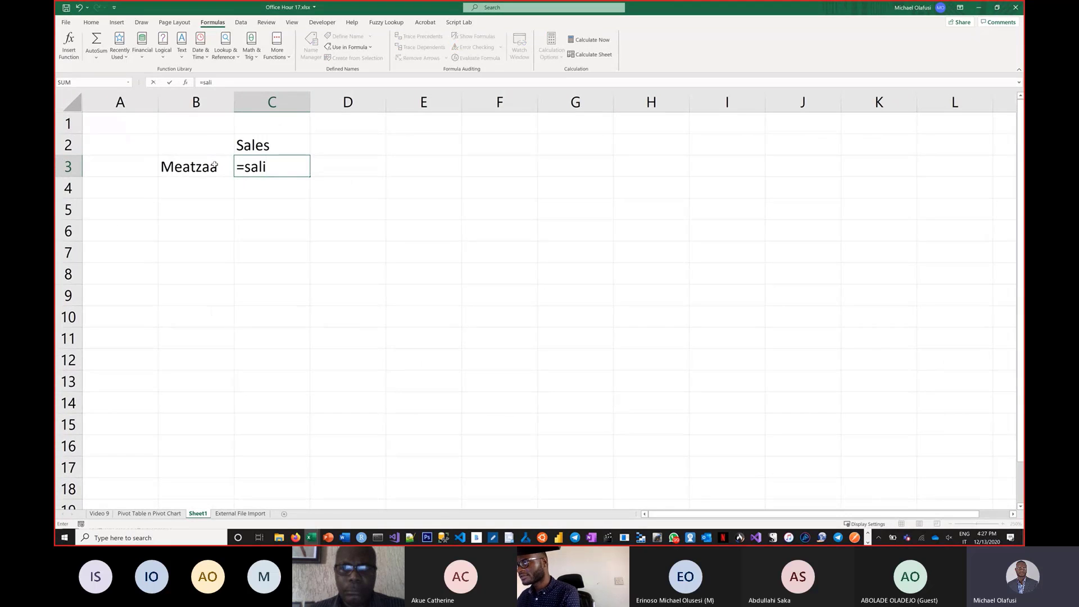
pyautogui.press('BackSpace')
pyautogui.write('es')
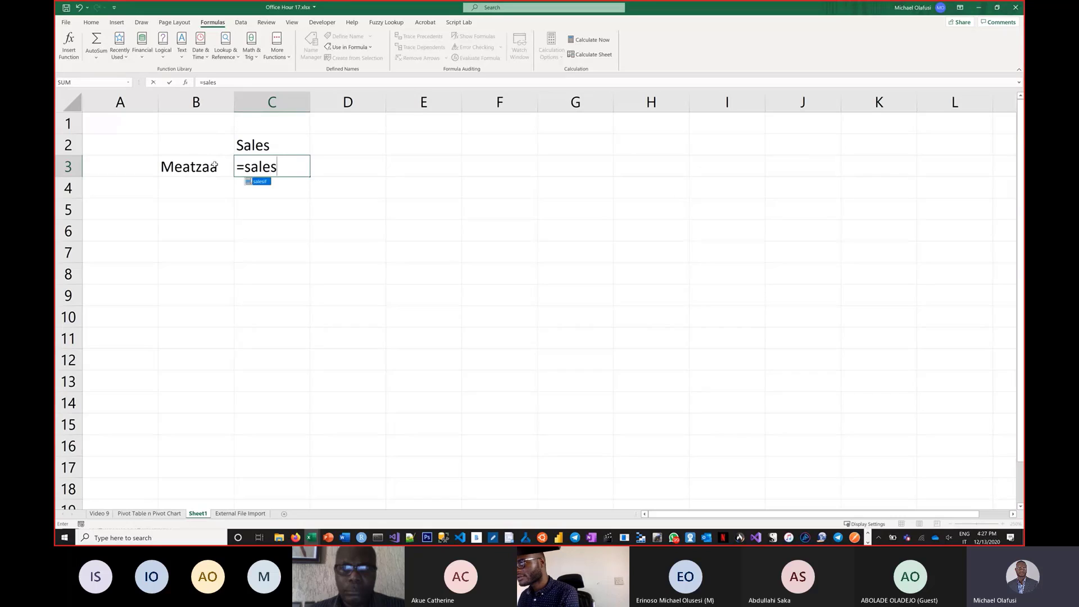
pyautogui.press('Tab')
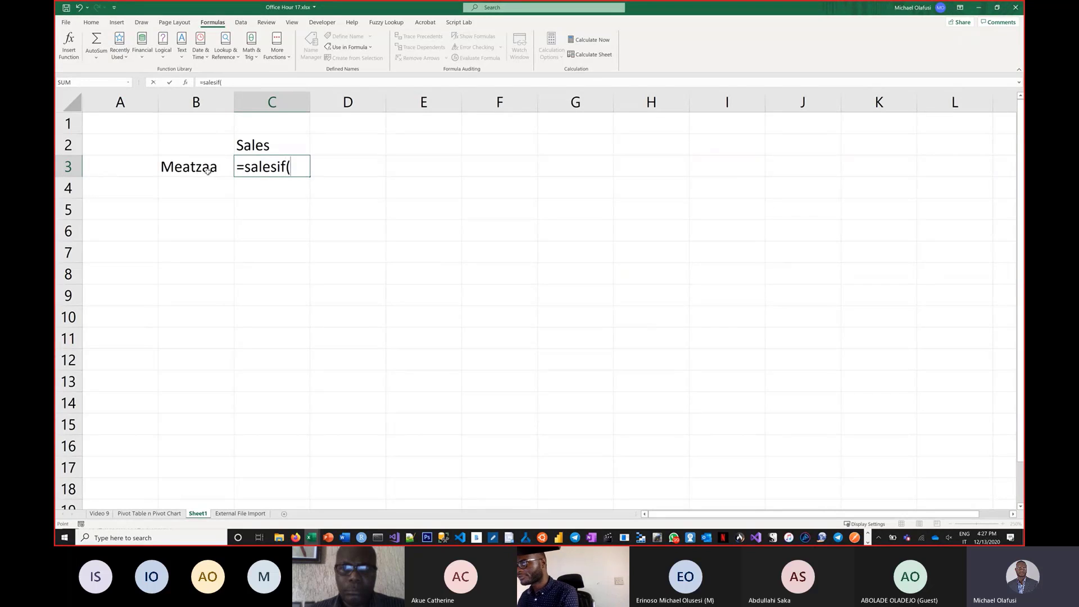
pyautogui.click(207, 171)
pyautogui.write(')')
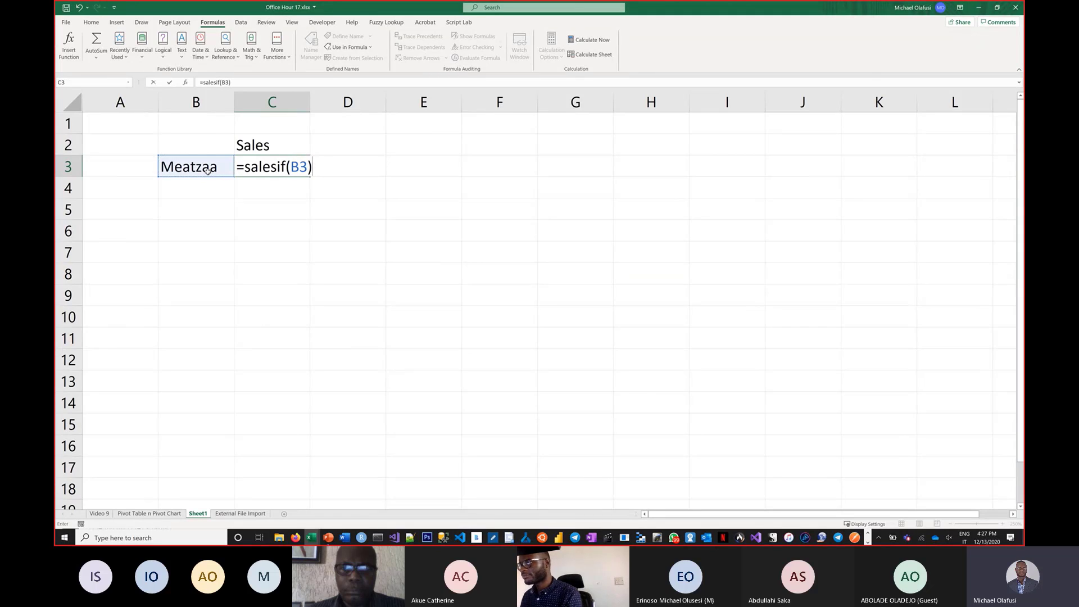
pyautogui.press('Return')
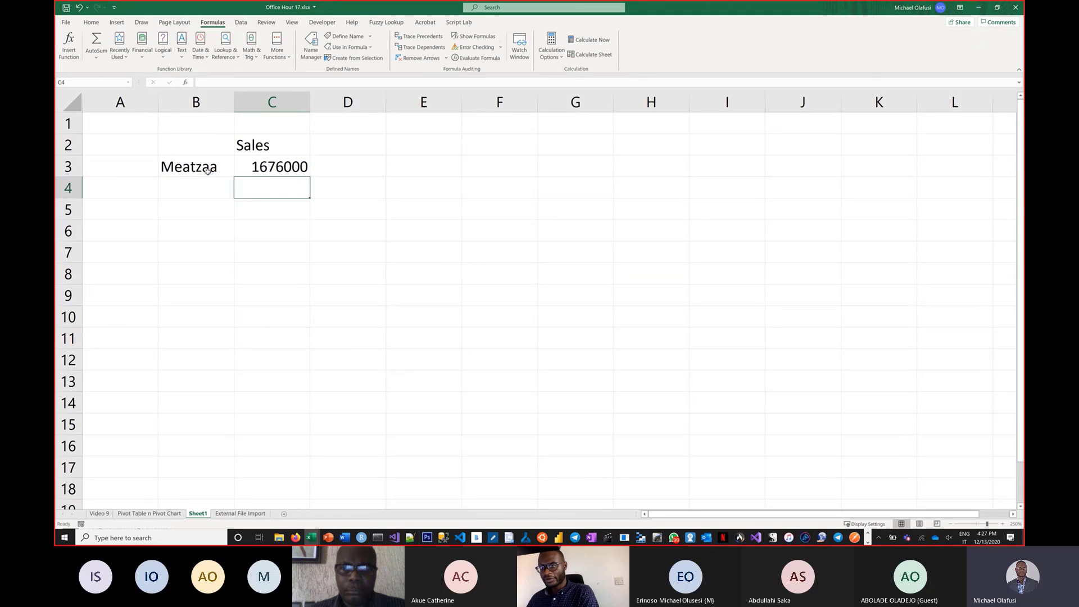
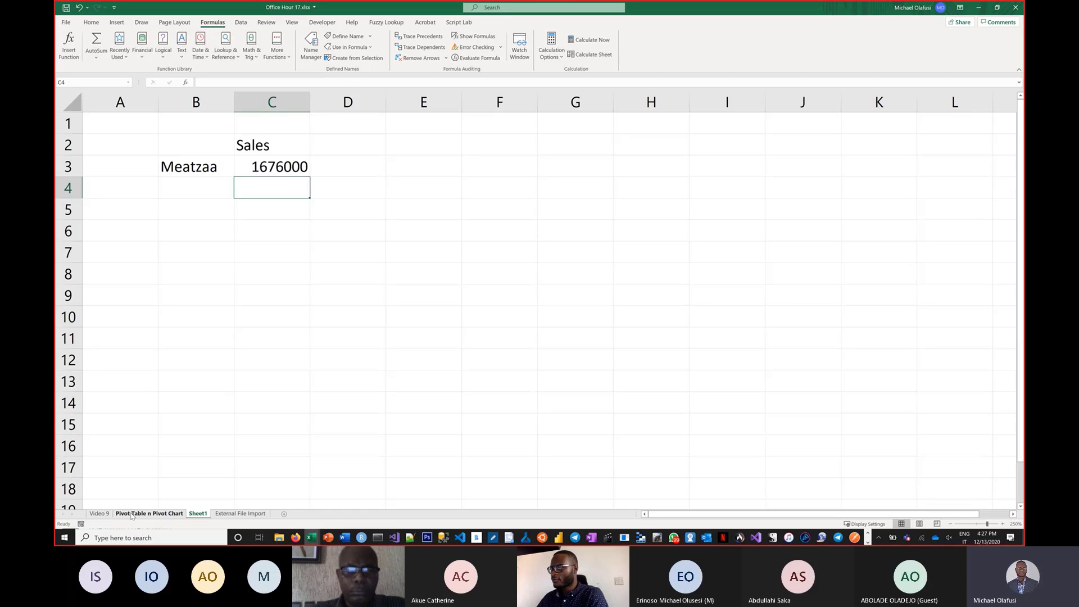
# Return to the Pivot Table n Pivot Chart sheet and review the LAMBDA announcement article in the browser alongside the topic list.
pyautogui.click(131, 514)
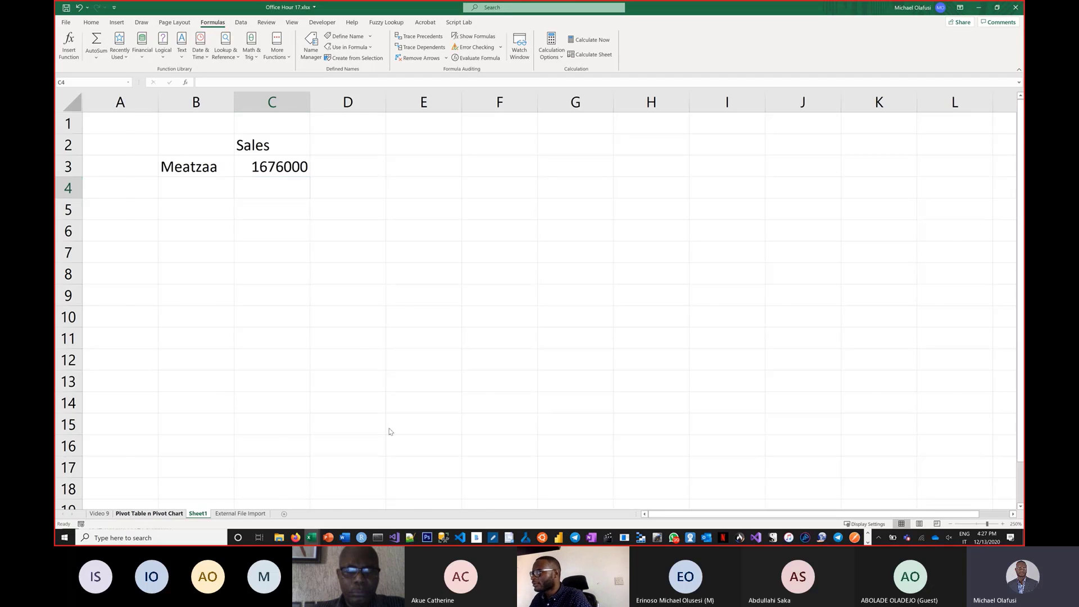
pyautogui.scroll(12, 545, 370)
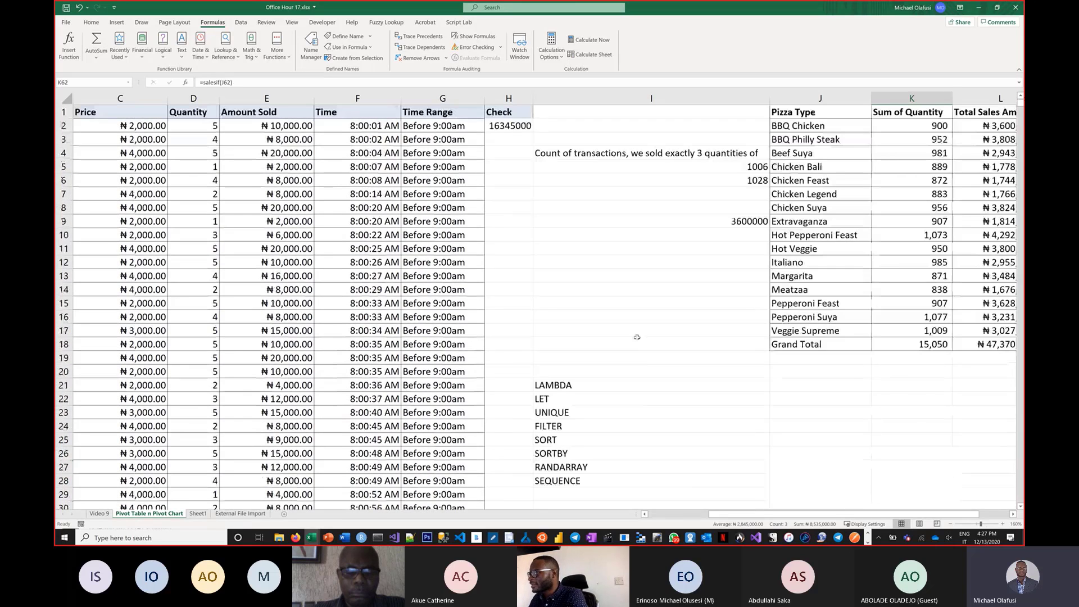
pyautogui.click(595, 387)
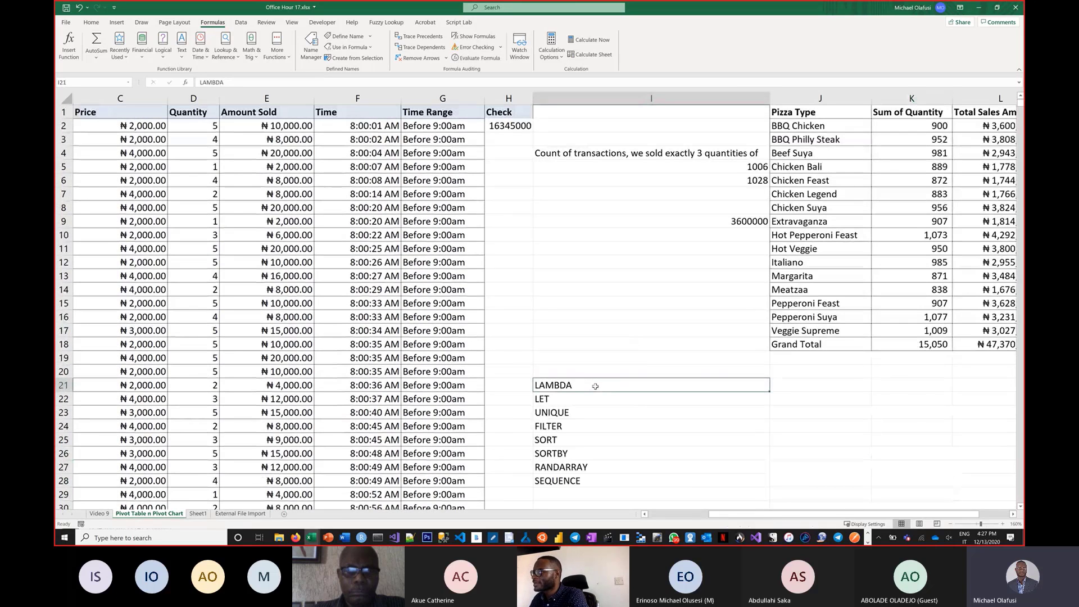
pyautogui.hotkey('ctrl', 'n')
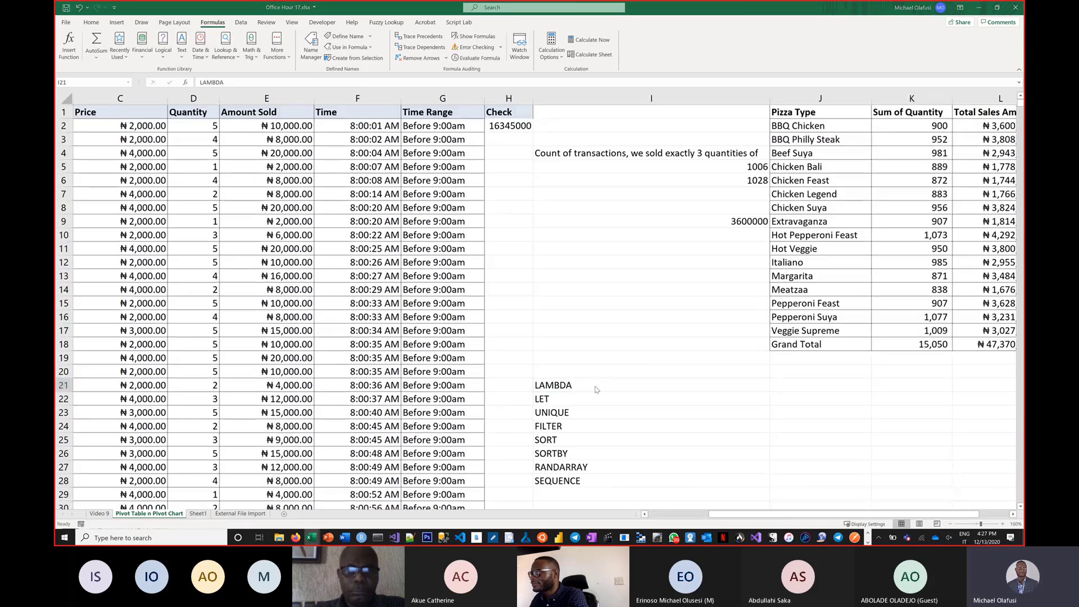
pyautogui.hotkey('alt', 'Tab')
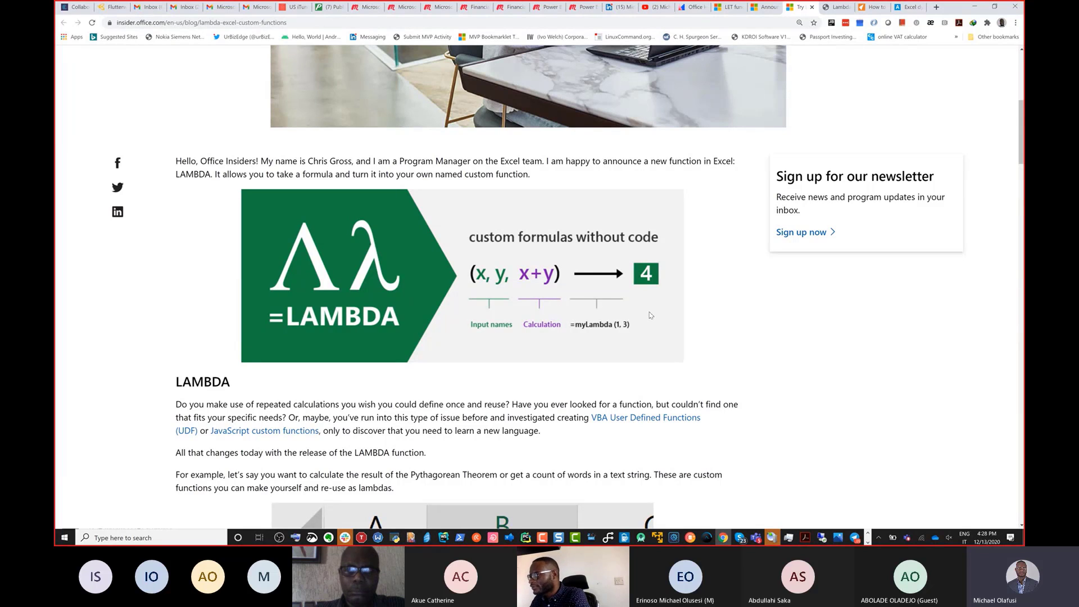
pyautogui.hotkey('alt', 'Tab')
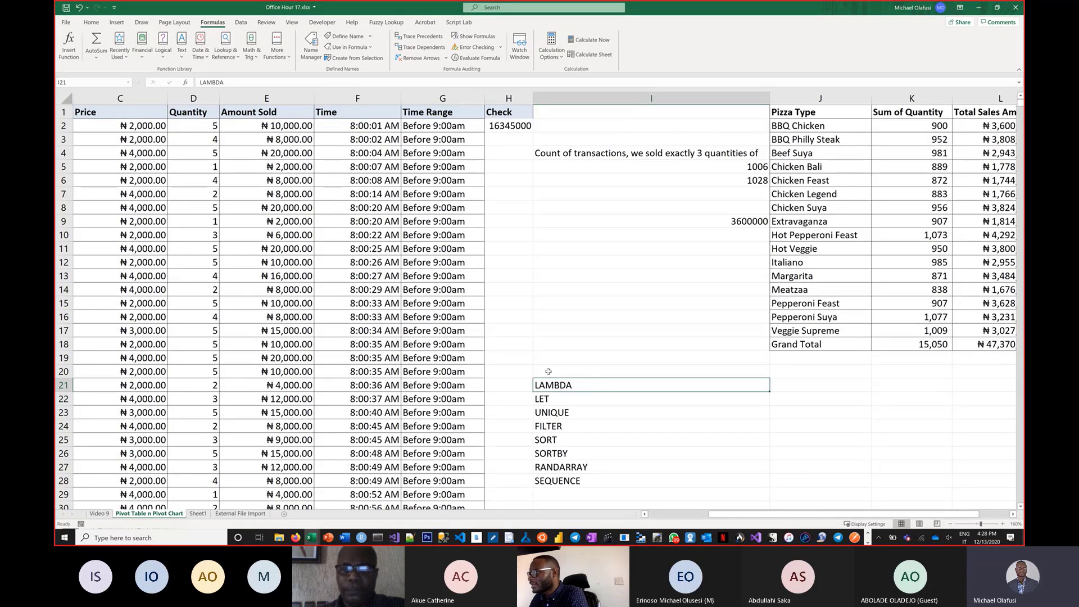
pyautogui.click(567, 403)
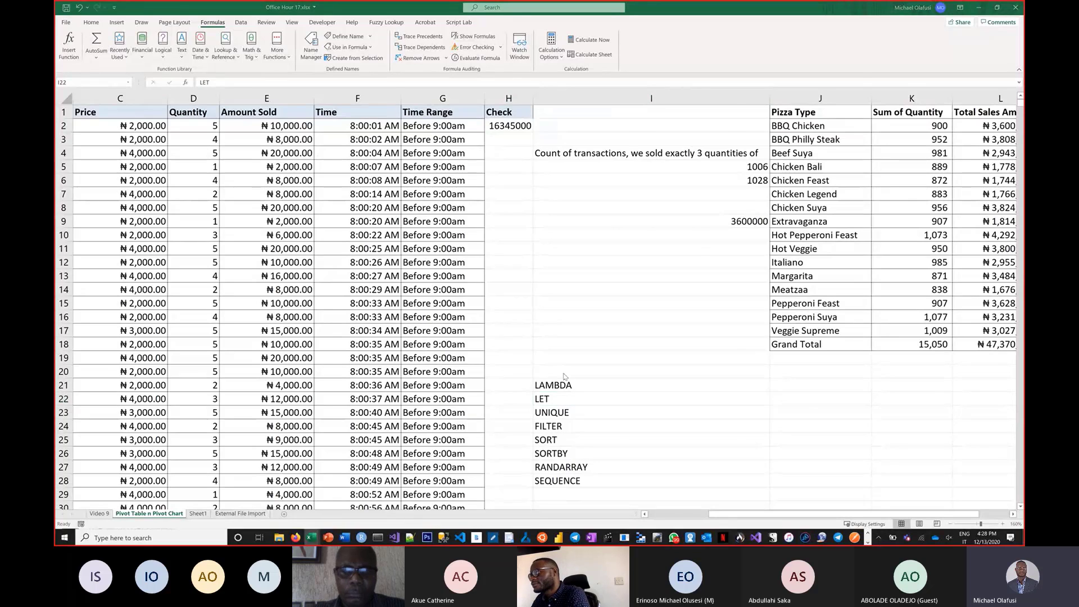
# Switch to the browser's LET function documentation page and enlarge it to read the syntax examples.
pyautogui.hotkey('alt', 'Tab')
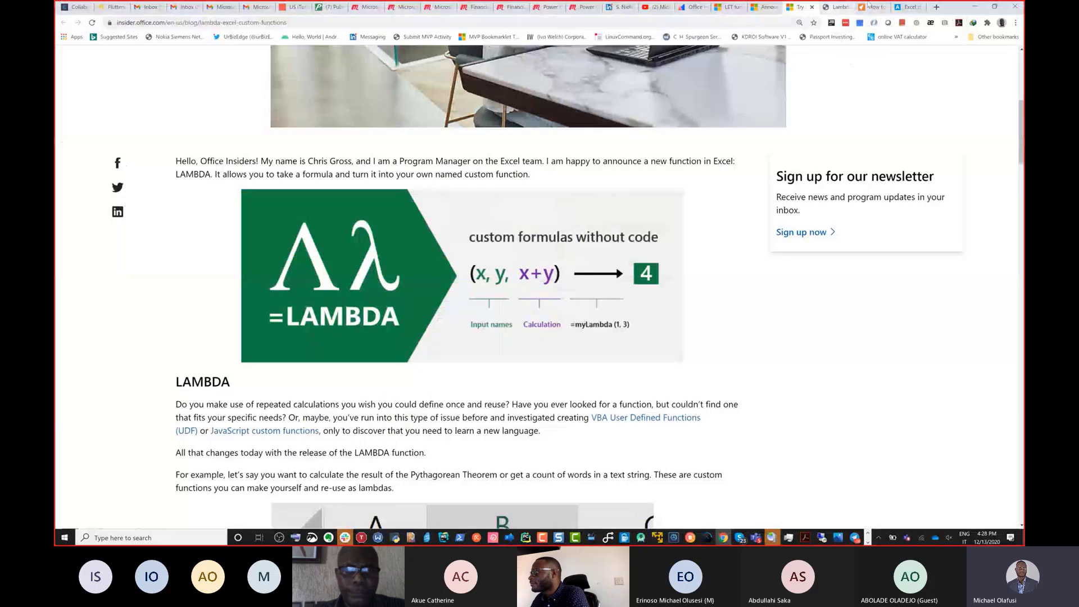
pyautogui.click(729, 11)
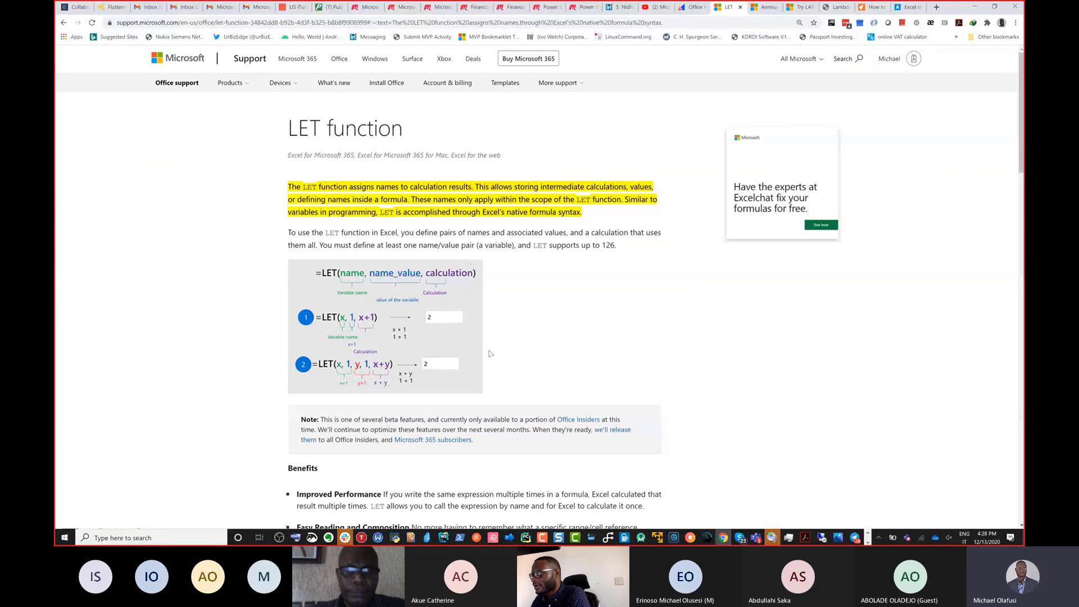
pyautogui.hotkey('ctrl', '+')
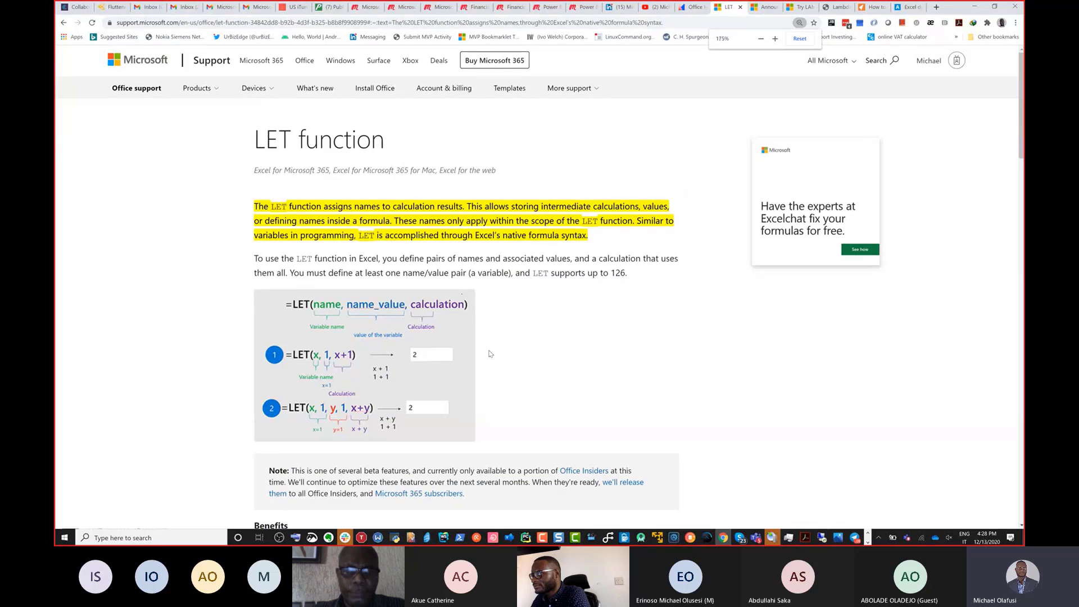
pyautogui.hotkey('ctrl', '+')
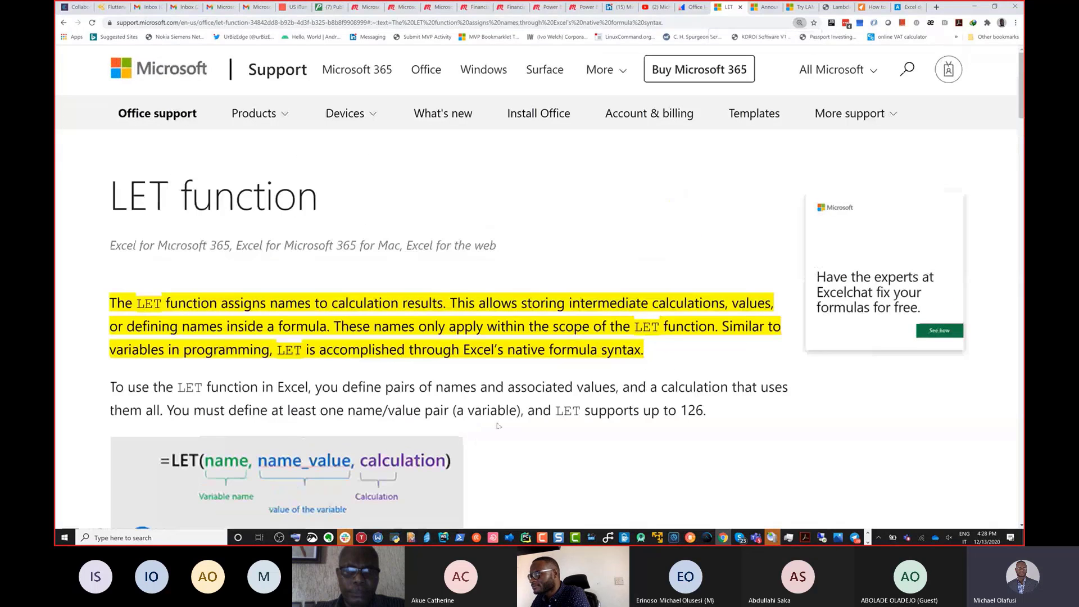
pyautogui.scroll(-3, 489, 426)
pyautogui.scroll(-5, 497, 426)
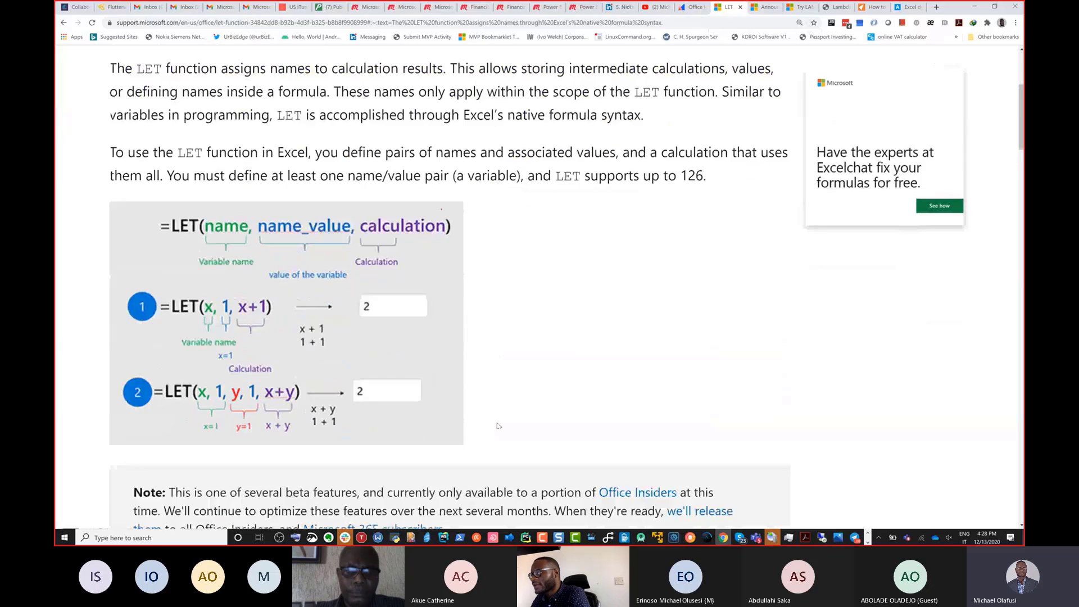
pyautogui.scroll(1, 489, 406)
pyautogui.scroll(1, 490, 406)
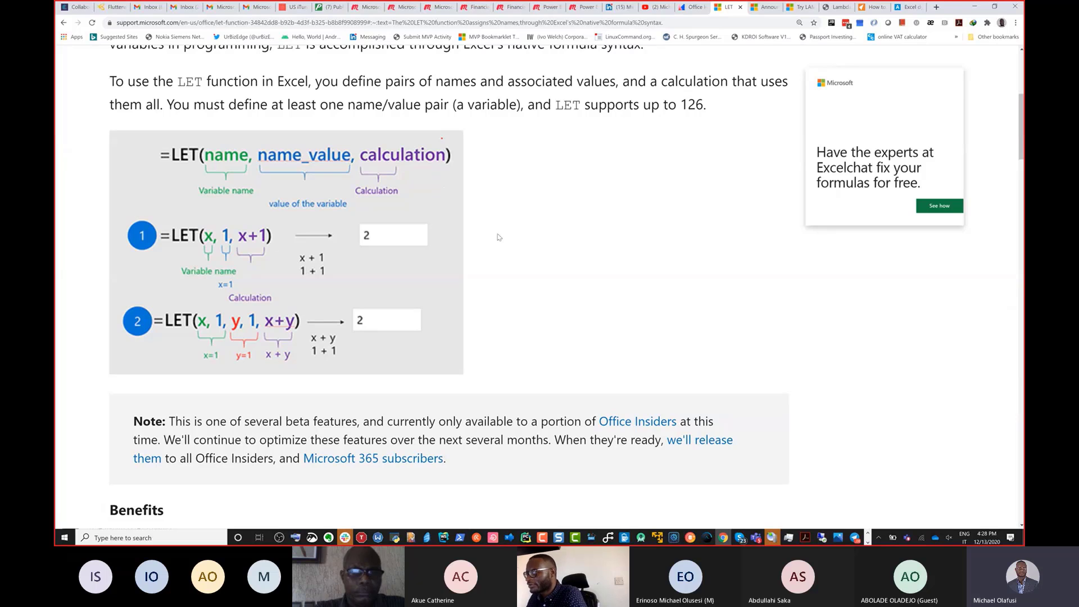
pyautogui.hotkey('alt', 'Tab')
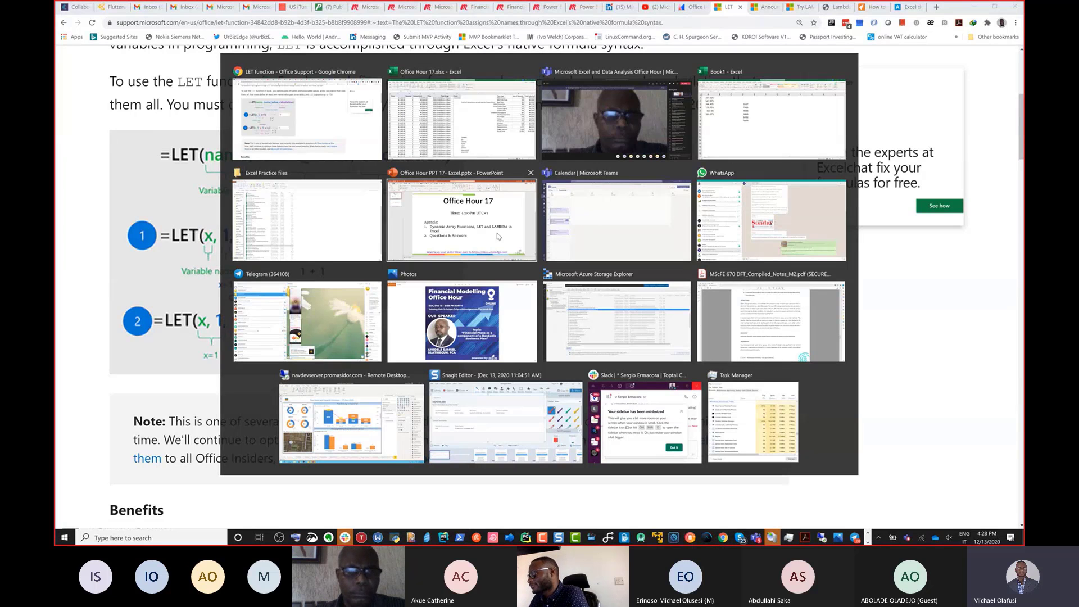
pyautogui.press('Return')
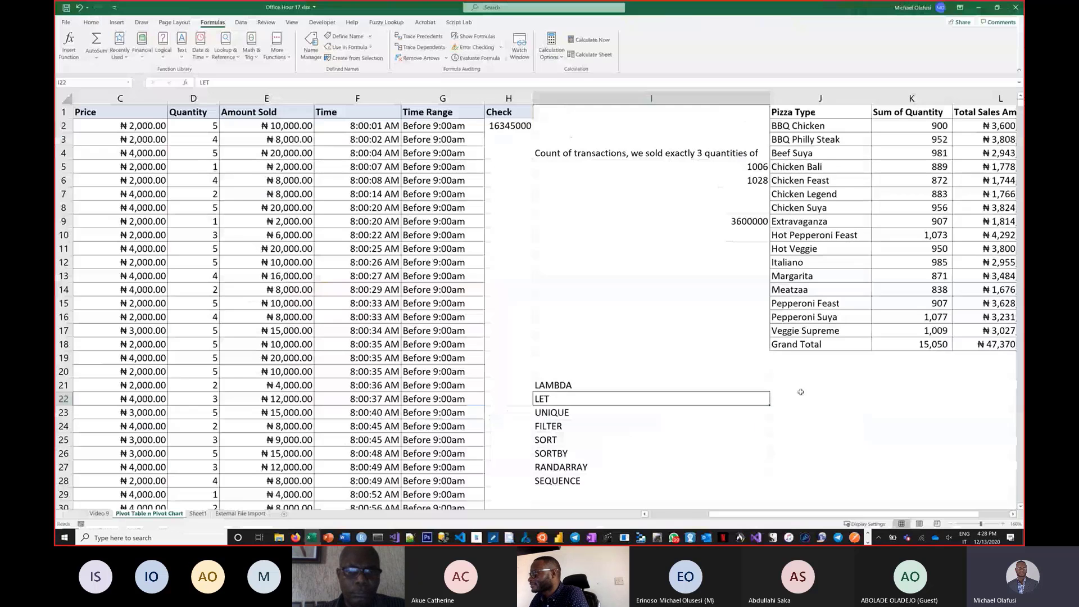
# In I36, enter =LET(l,I32,b,I33,l*b) to compute the rectangle's area from the length and breadth cells.
pyautogui.click(801, 393)
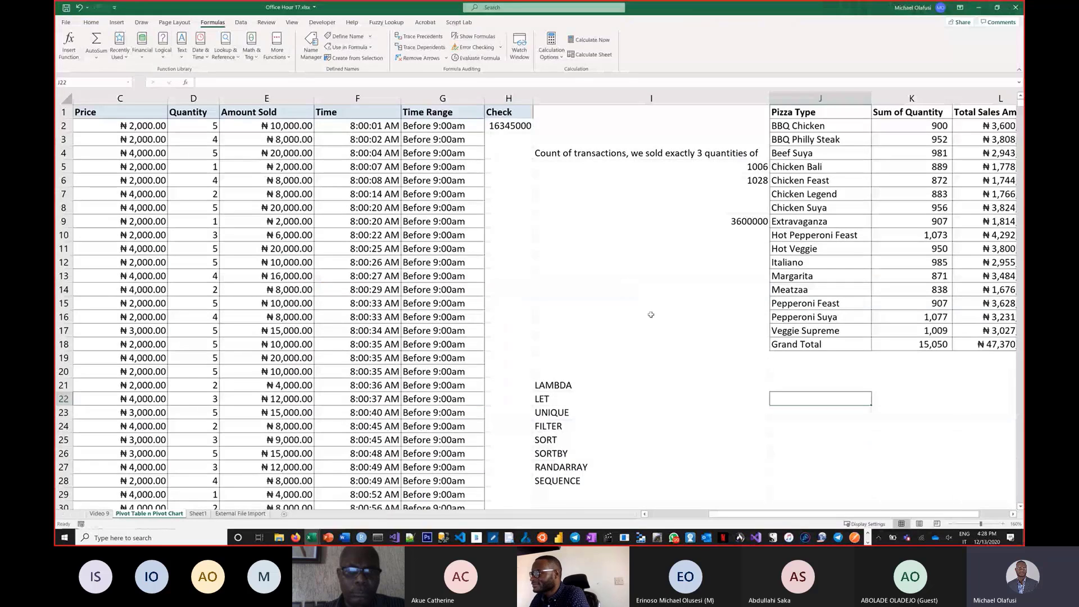
pyautogui.click(575, 243)
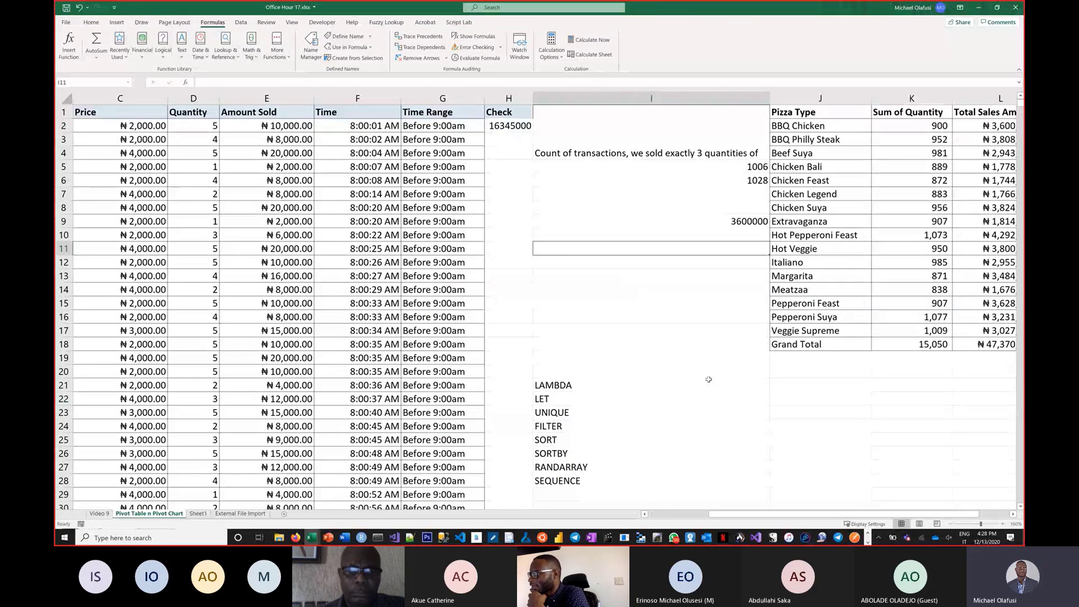
pyautogui.scroll(-1, 712, 396)
pyautogui.scroll(-4, 712, 397)
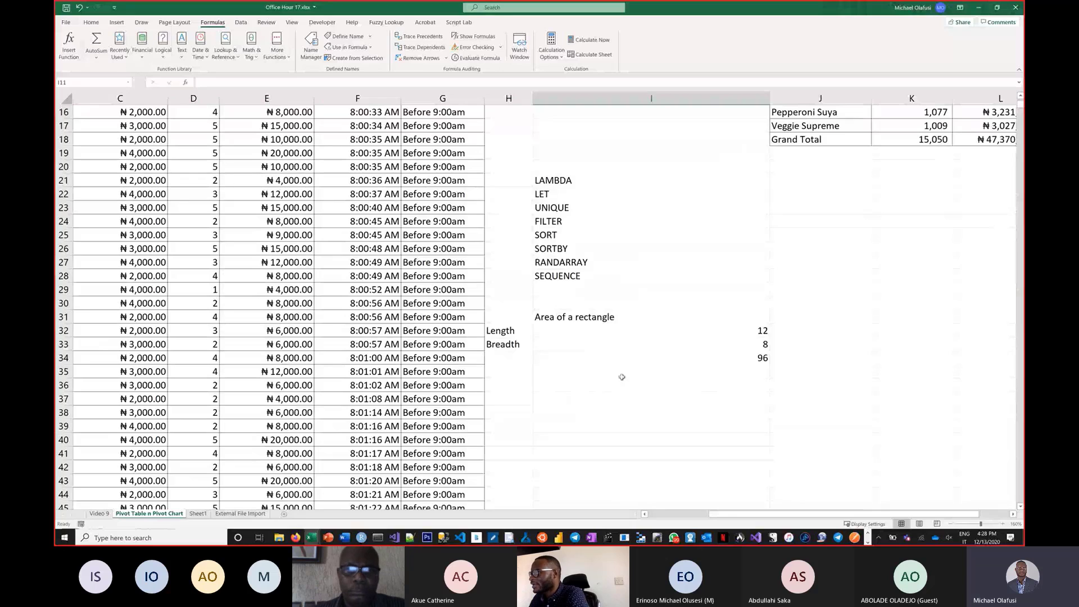
pyautogui.click(590, 377)
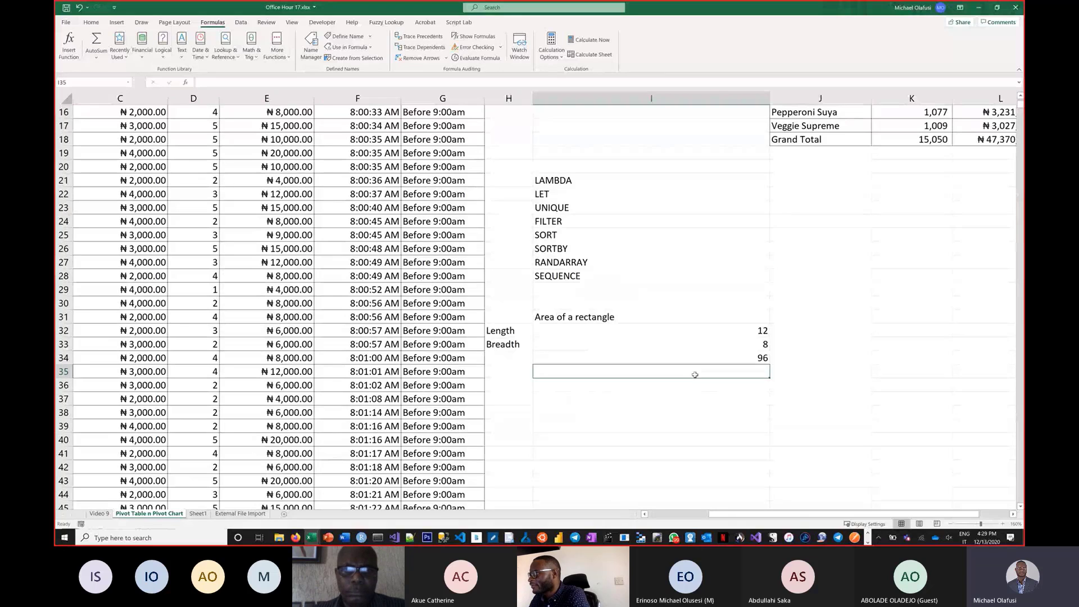
pyautogui.click(617, 387)
pyautogui.write('=let')
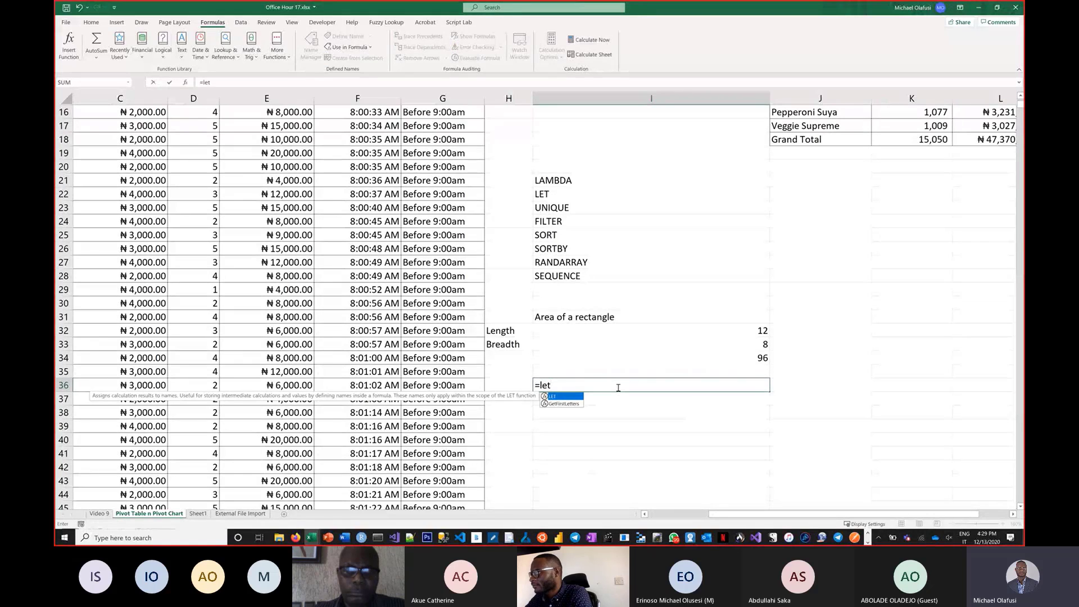
pyautogui.write('(')
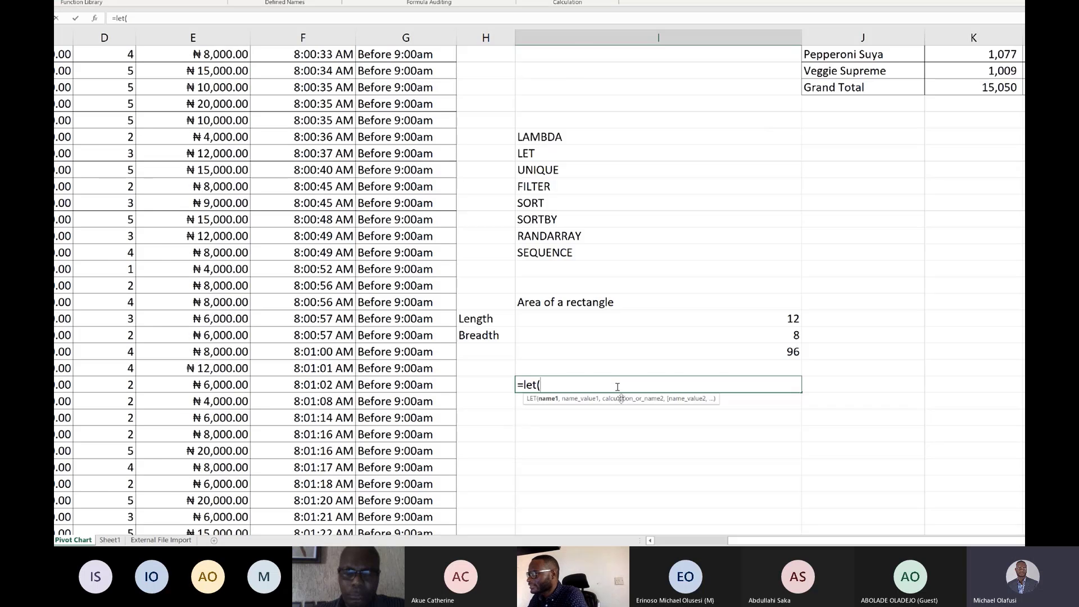
pyautogui.write('l,')
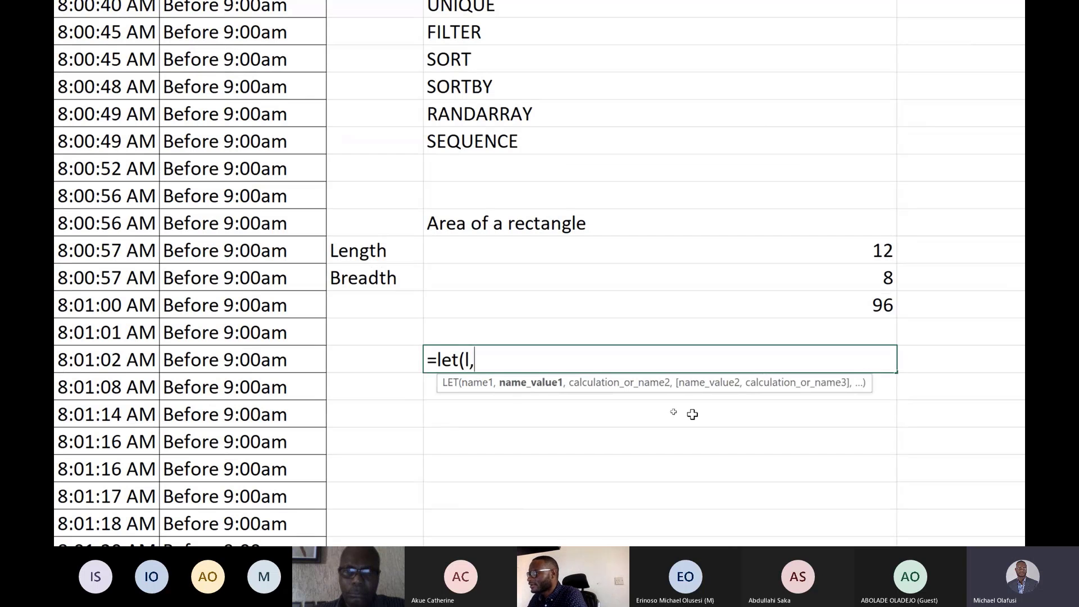
pyautogui.click(678, 254)
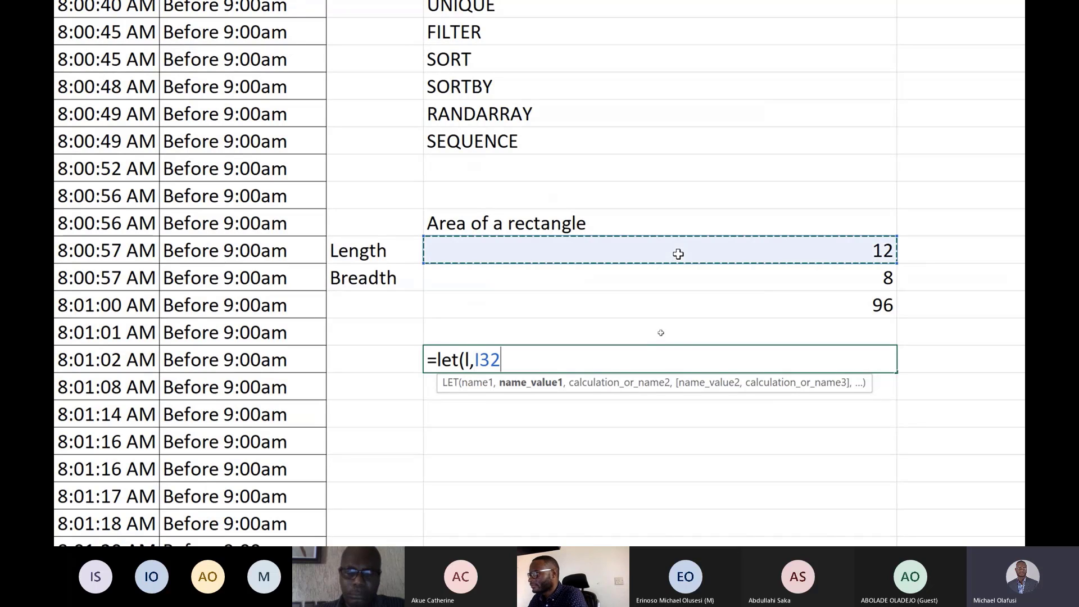
pyautogui.write(',')
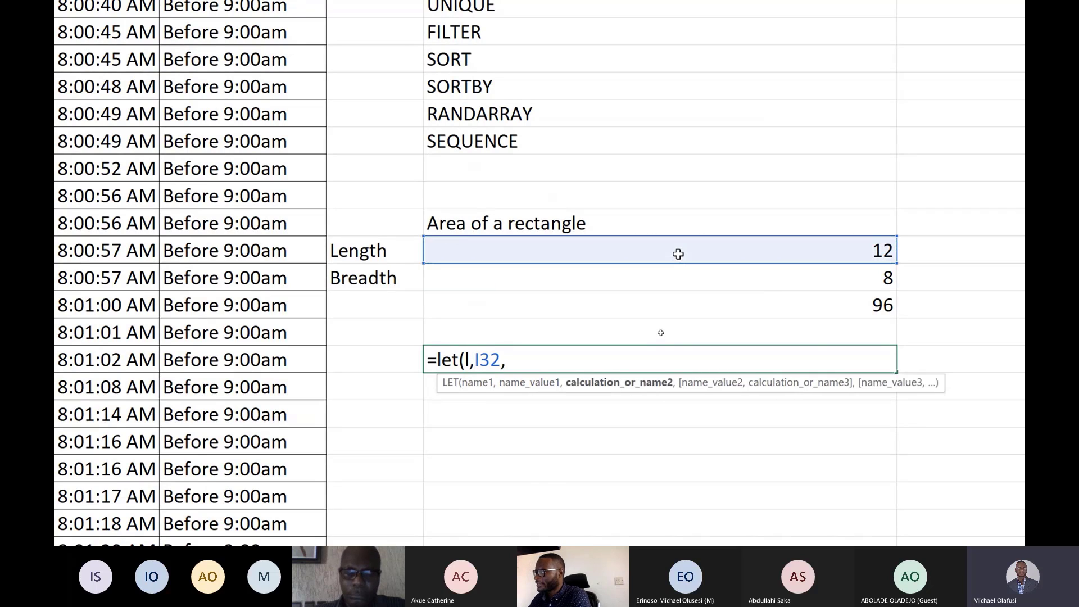
pyautogui.write('b,')
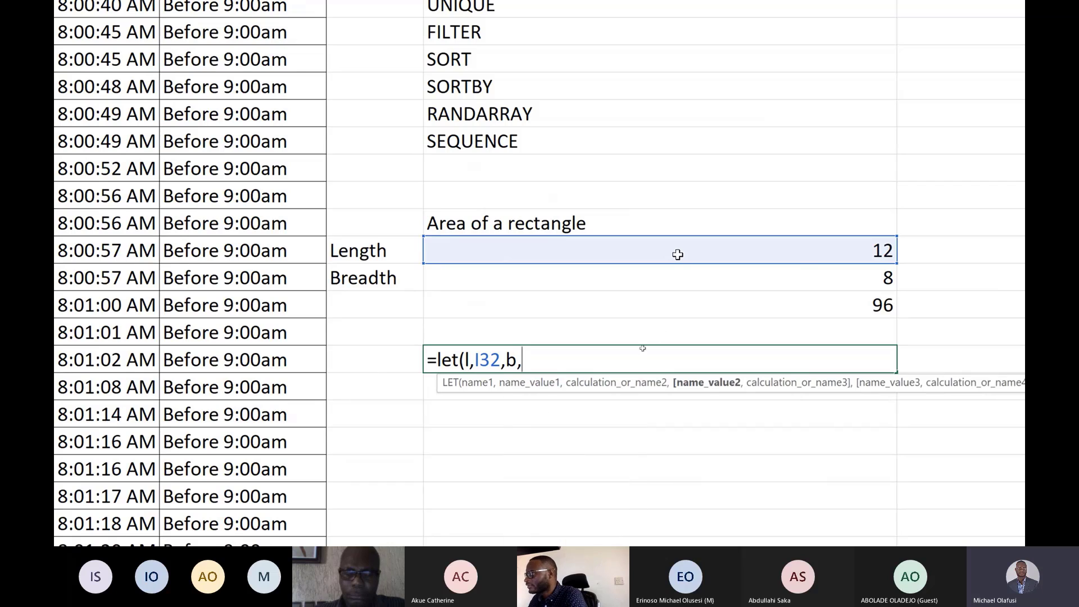
pyautogui.click(663, 281)
pyautogui.write(',')
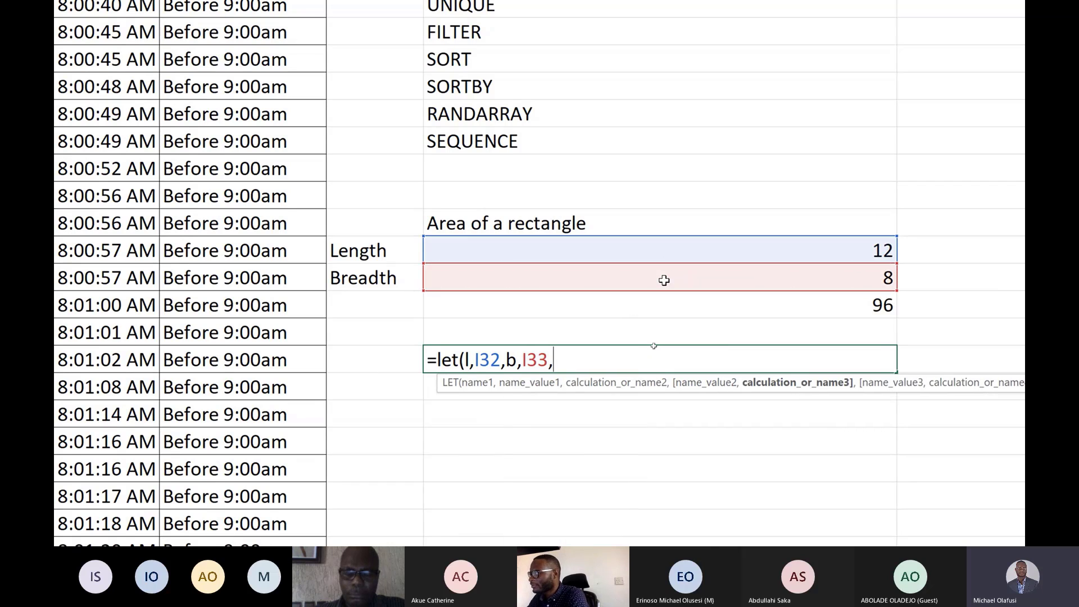
pyautogui.write('l')
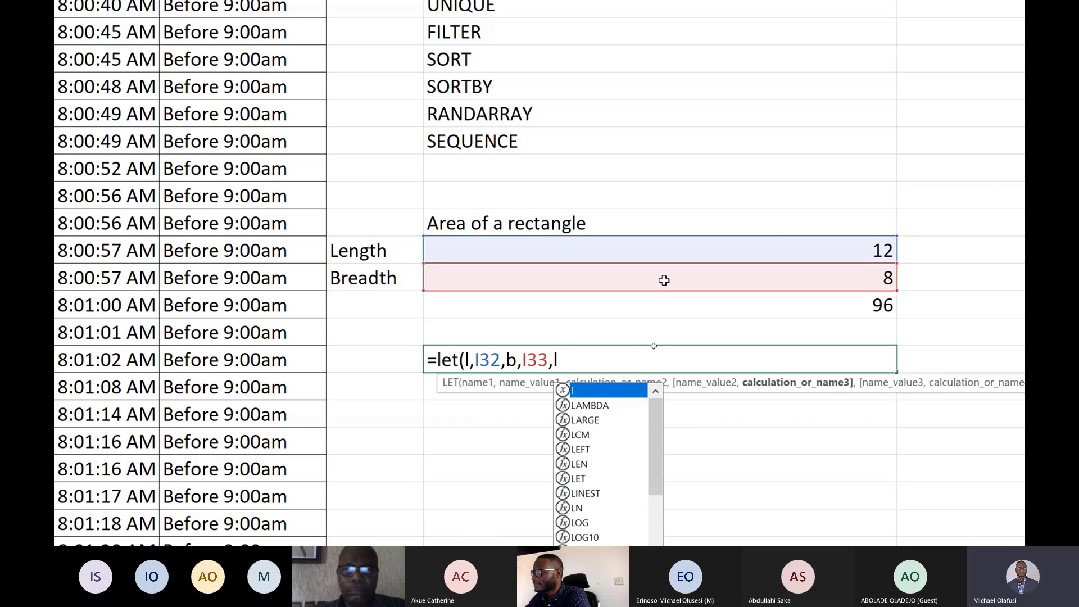
pyautogui.write('*b')
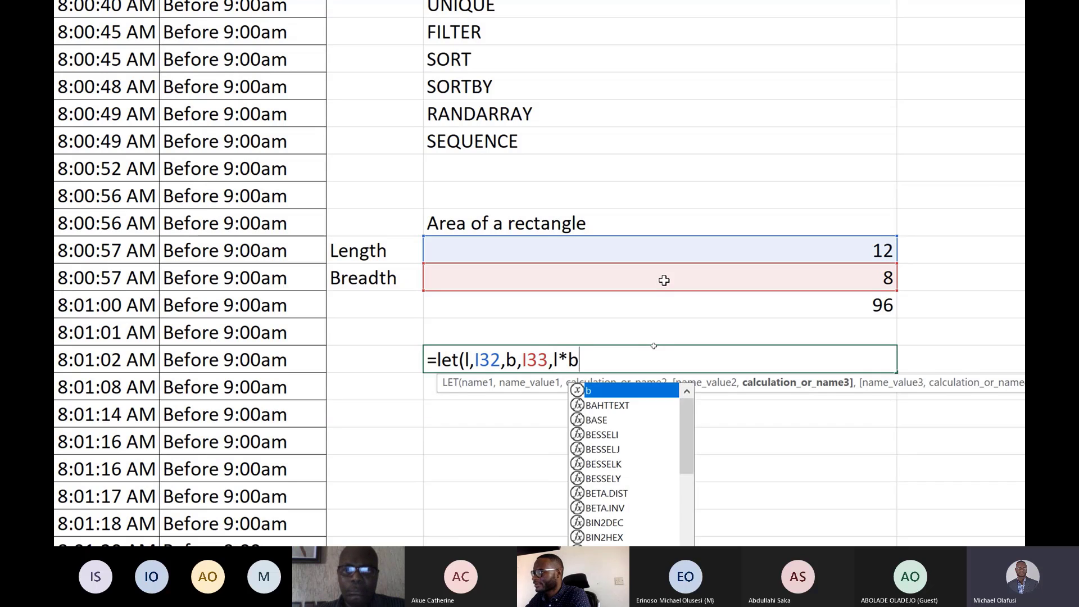
pyautogui.write(')')
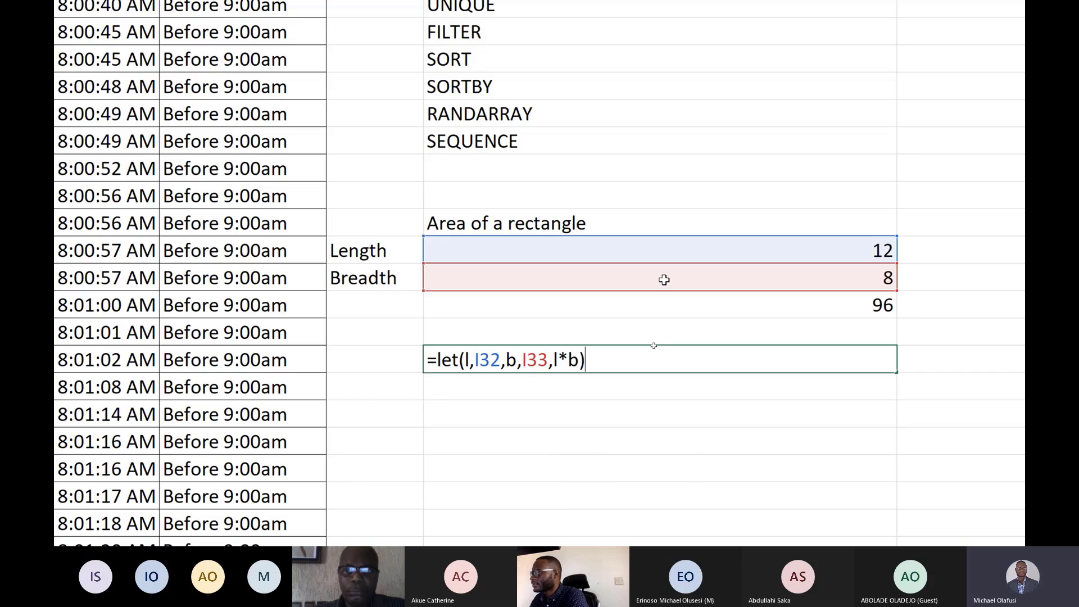
pyautogui.press('Return')
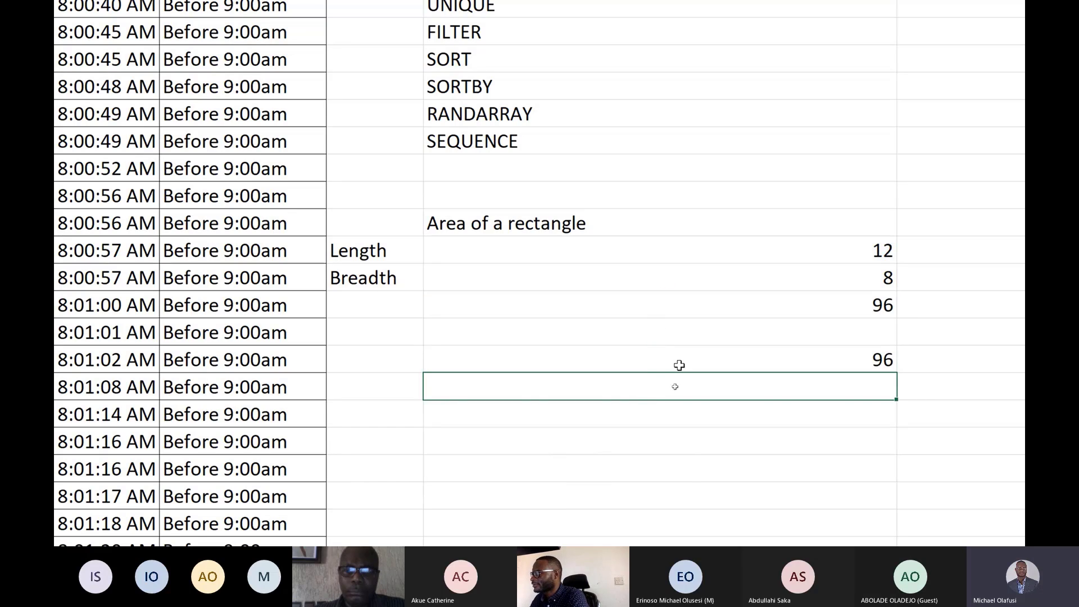
# Open I36's LET formula for display and confirm it again.
pyautogui.click(713, 361)
pyautogui.doubleClick(712, 362)
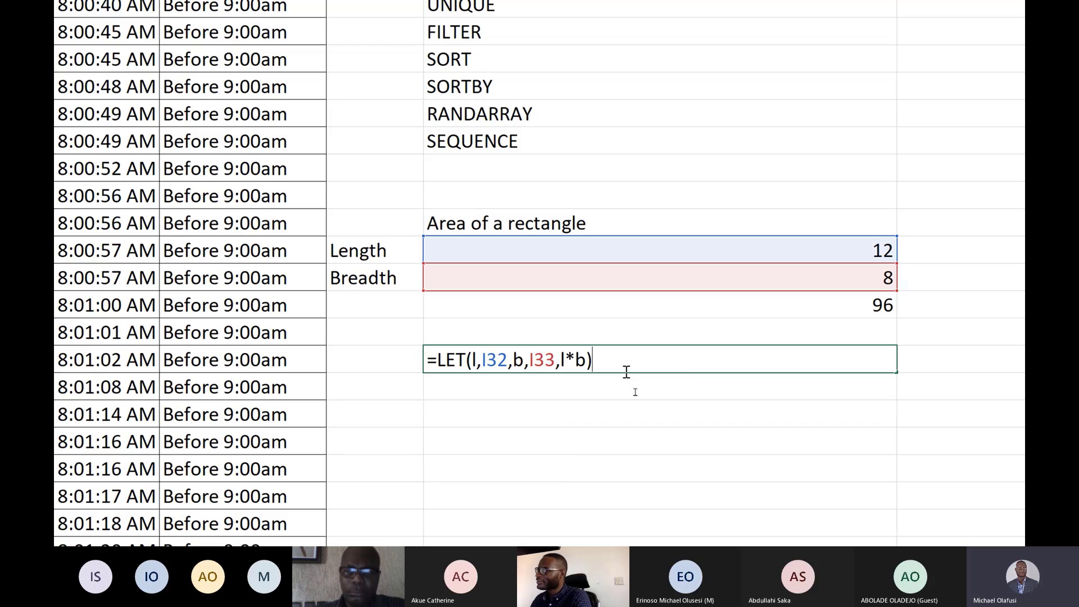
pyautogui.press('Return')
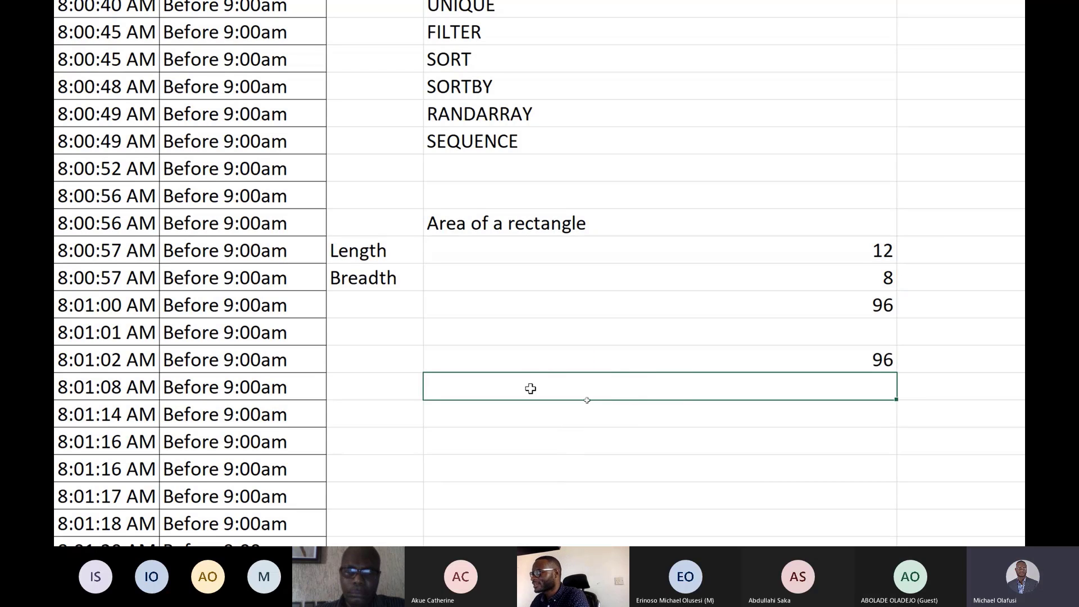
pyautogui.scroll(-1, 530, 389)
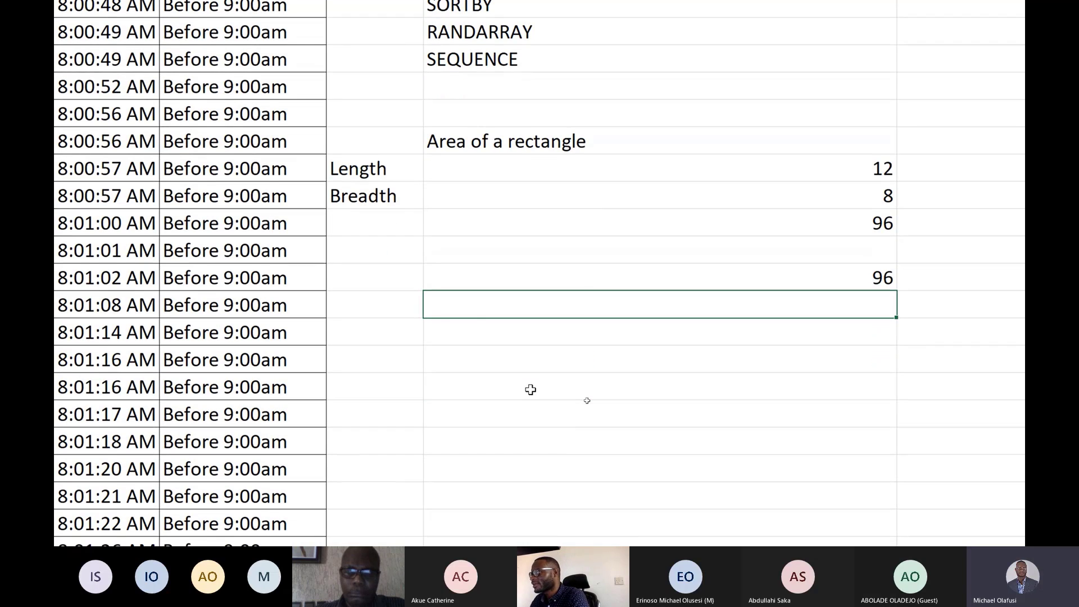
pyautogui.click(473, 335)
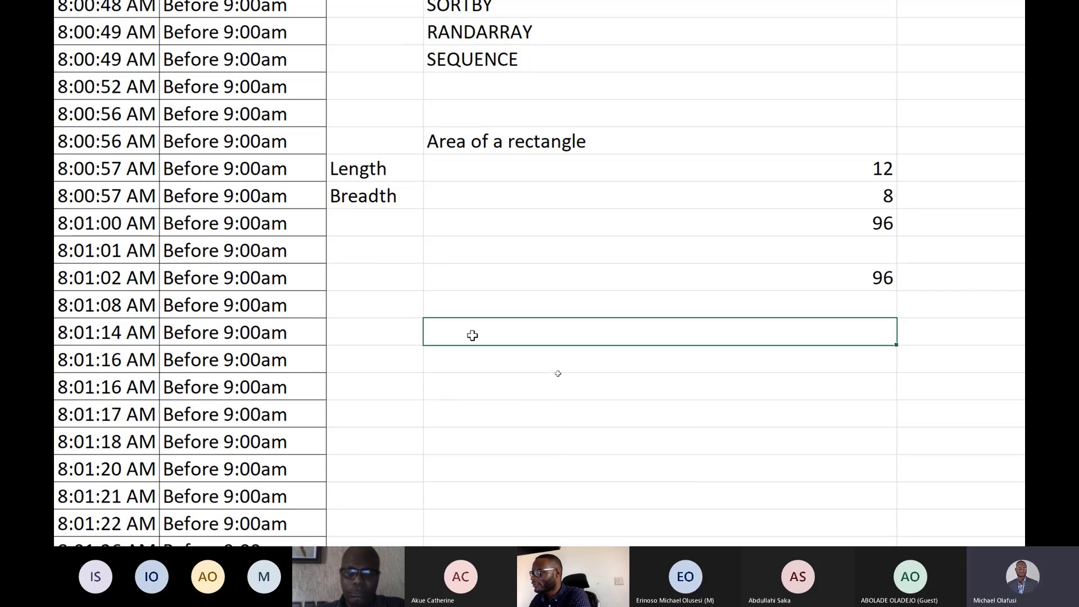
pyautogui.write('=')
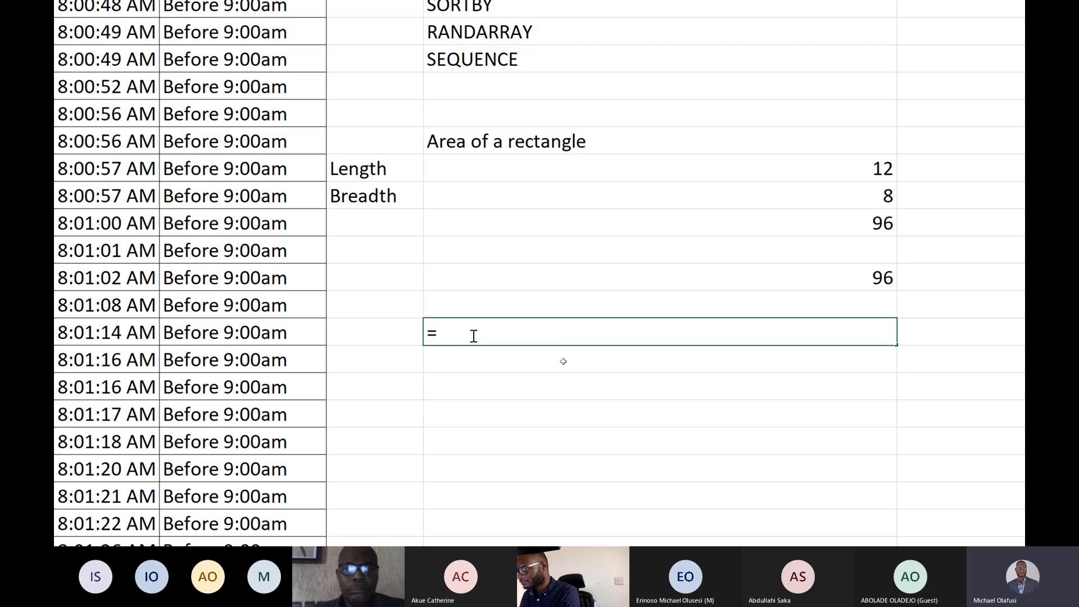
pyautogui.press('Escape')
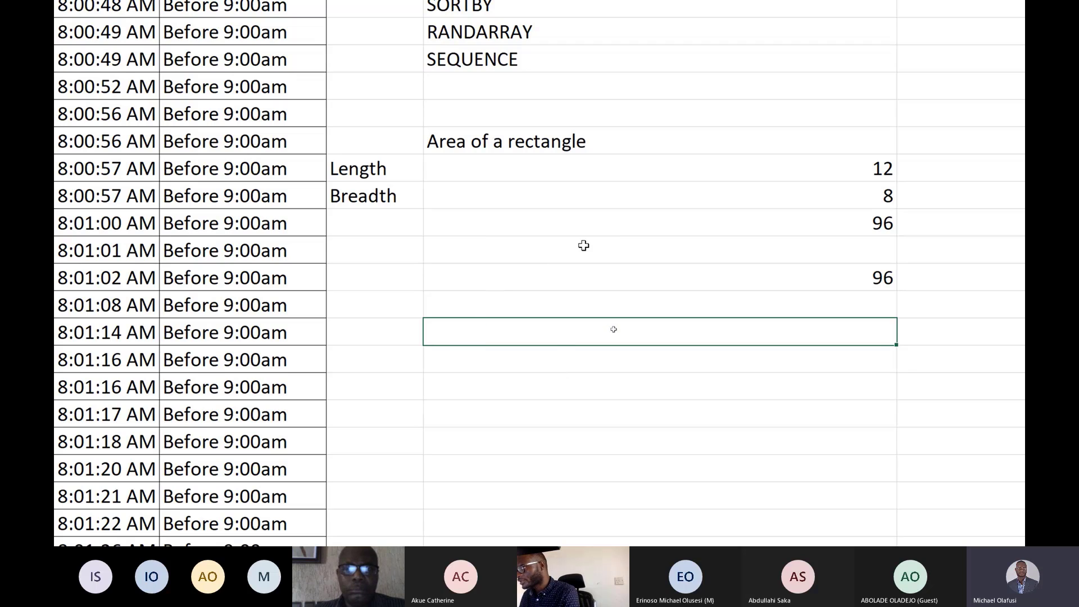
# Enter the label "Sales for Meatzaa and Italiano" in I14.
pyautogui.scroll(-1, 584, 246)
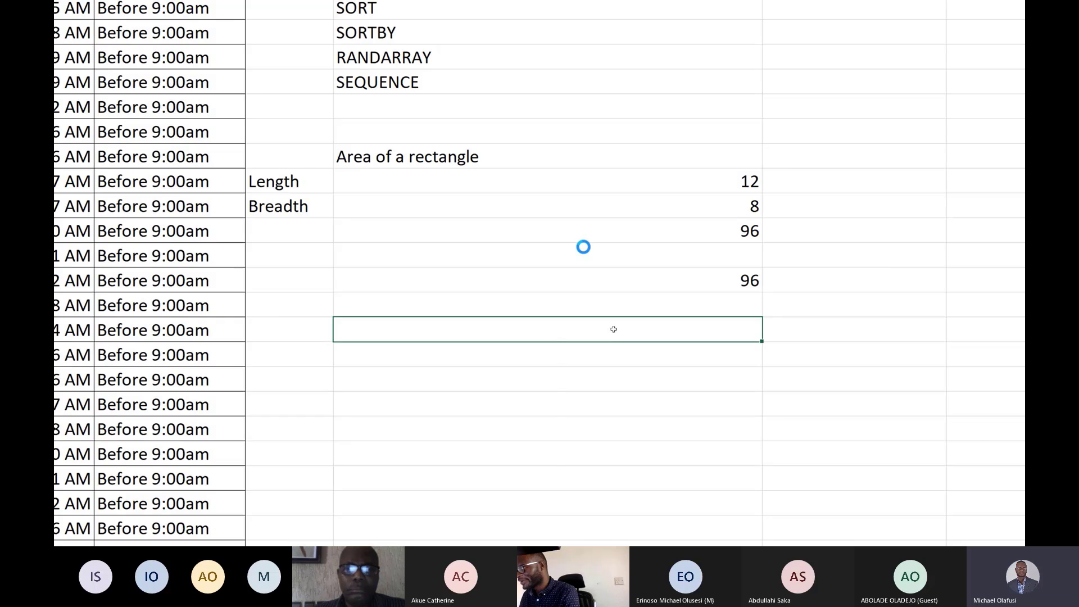
pyautogui.scroll(-2, 583, 246)
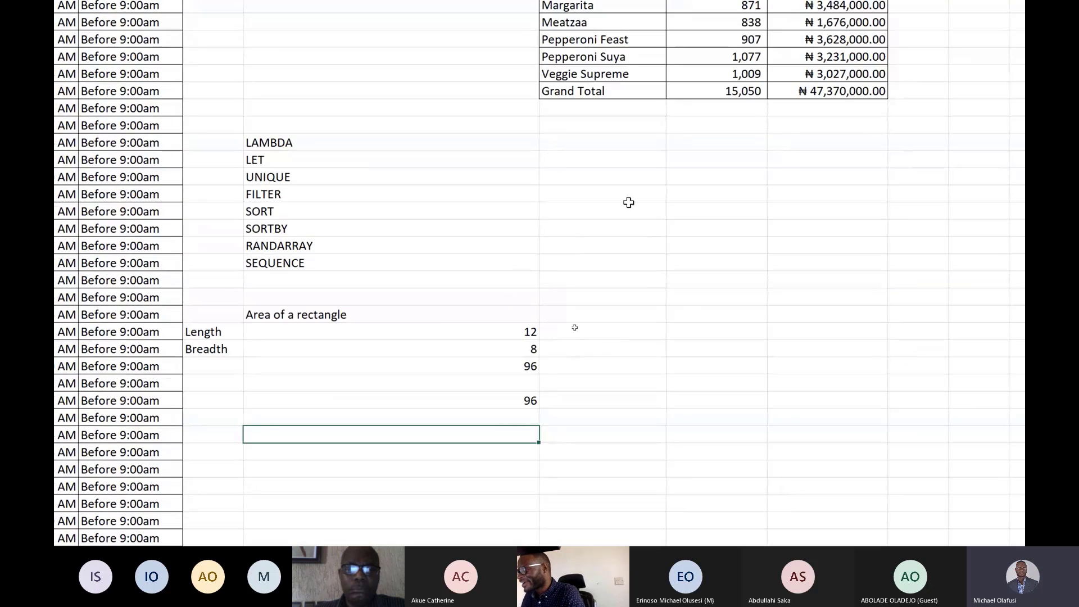
pyautogui.scroll(1, 315, 123)
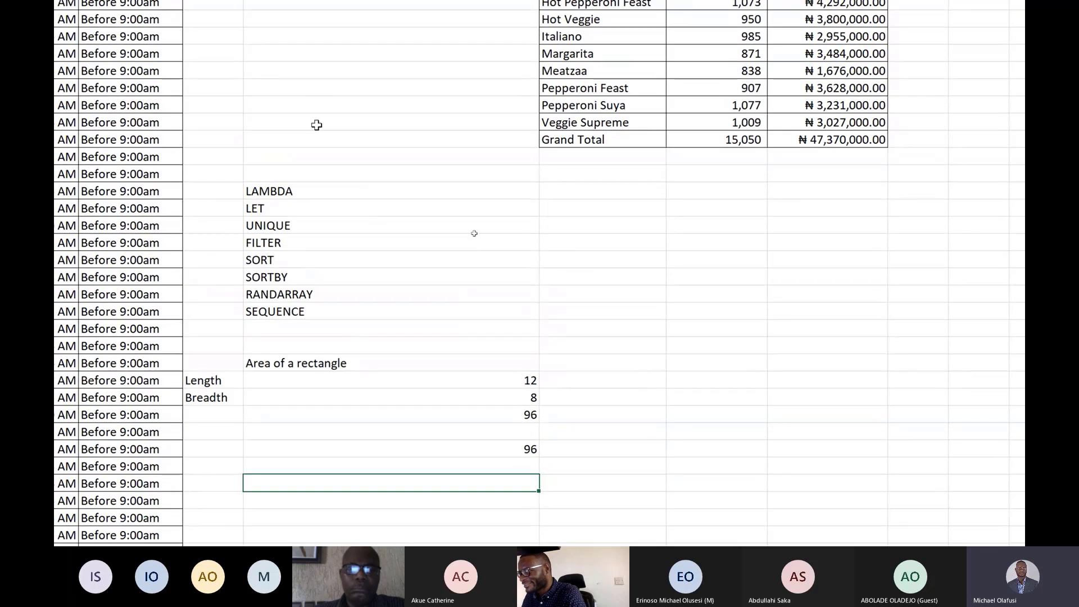
pyautogui.press('Up')
pyautogui.press('Up')
pyautogui.press('Up')
pyautogui.press('Up')
pyautogui.press('Up')
pyautogui.press('Up')
pyautogui.press('Up')
pyautogui.click(281, 68)
pyautogui.write('Sal')
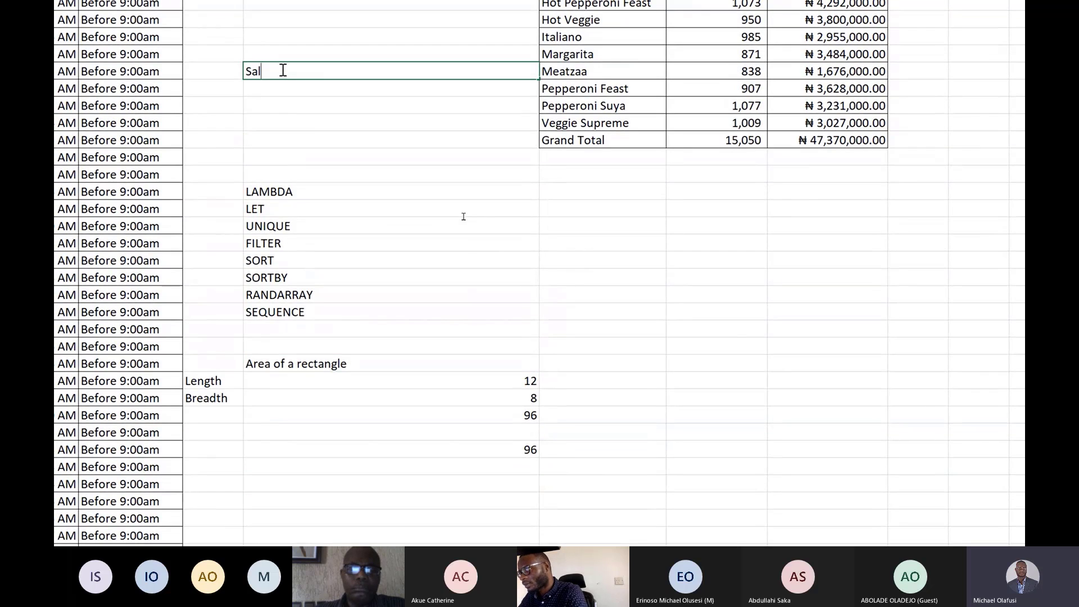
pyautogui.write('es for')
pyautogui.scroll(1, 276, 68)
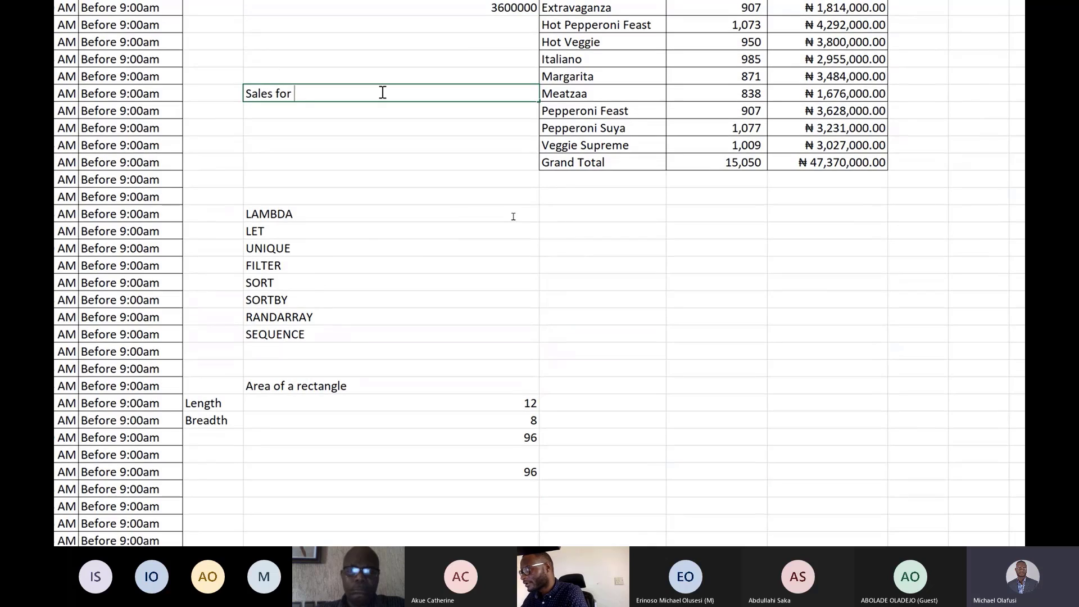
pyautogui.write('Meat')
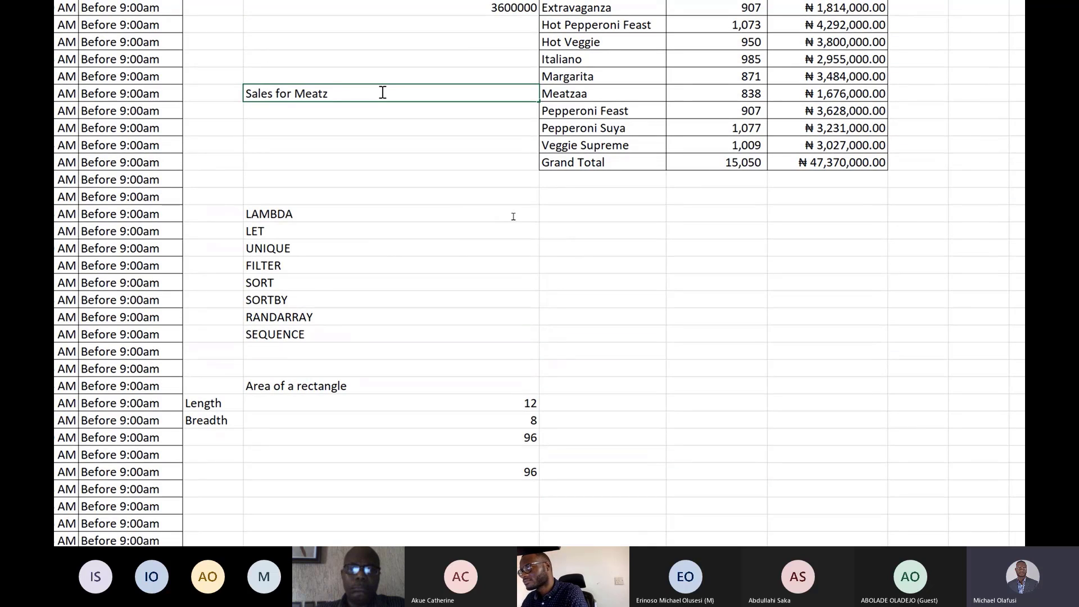
pyautogui.write('z')
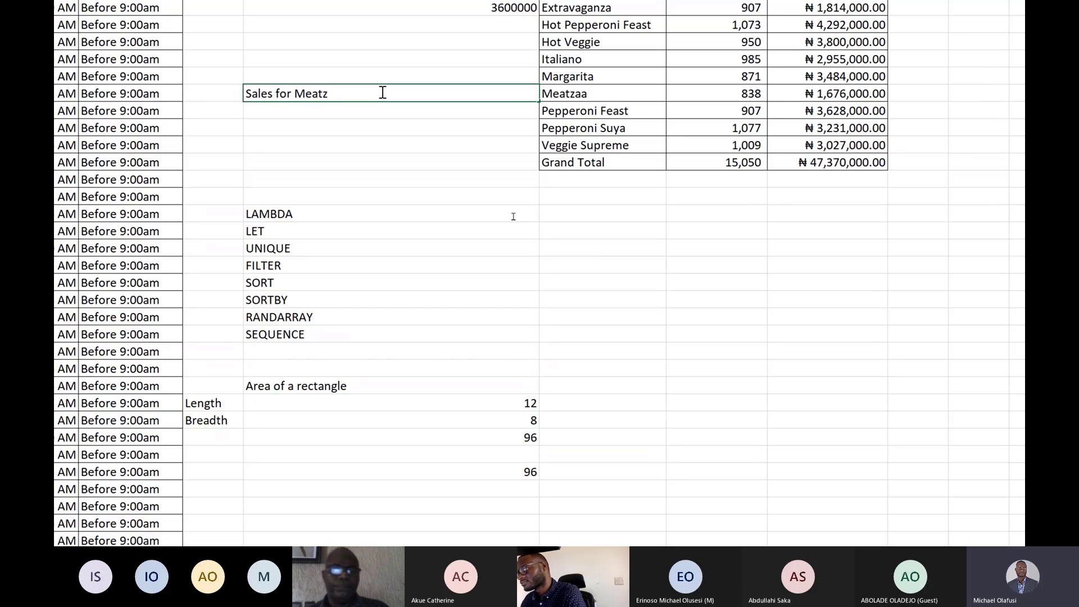
pyautogui.write('aa and')
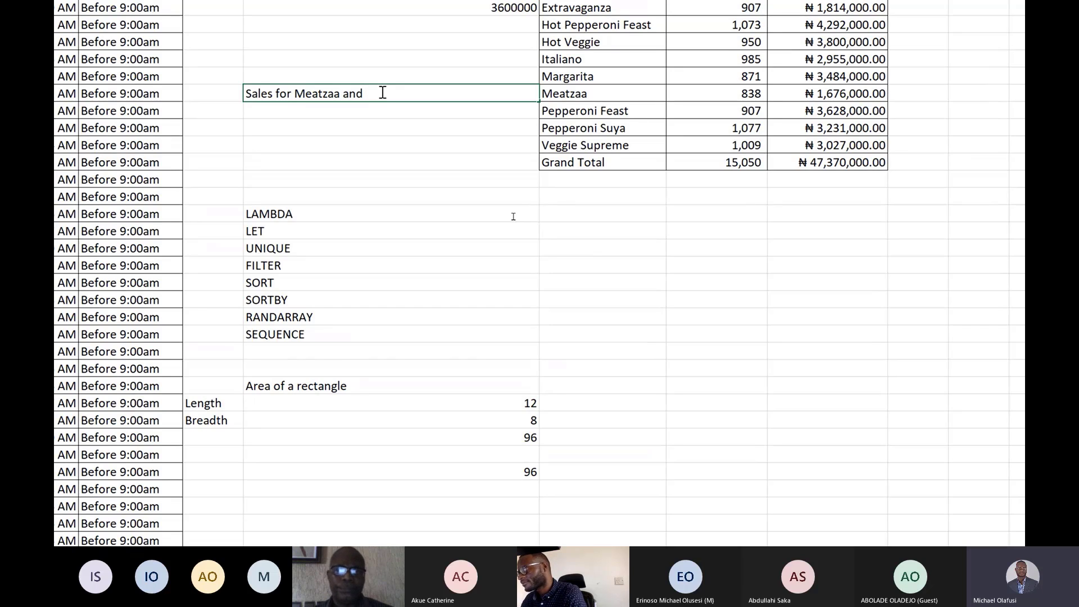
pyautogui.write(' Itali')
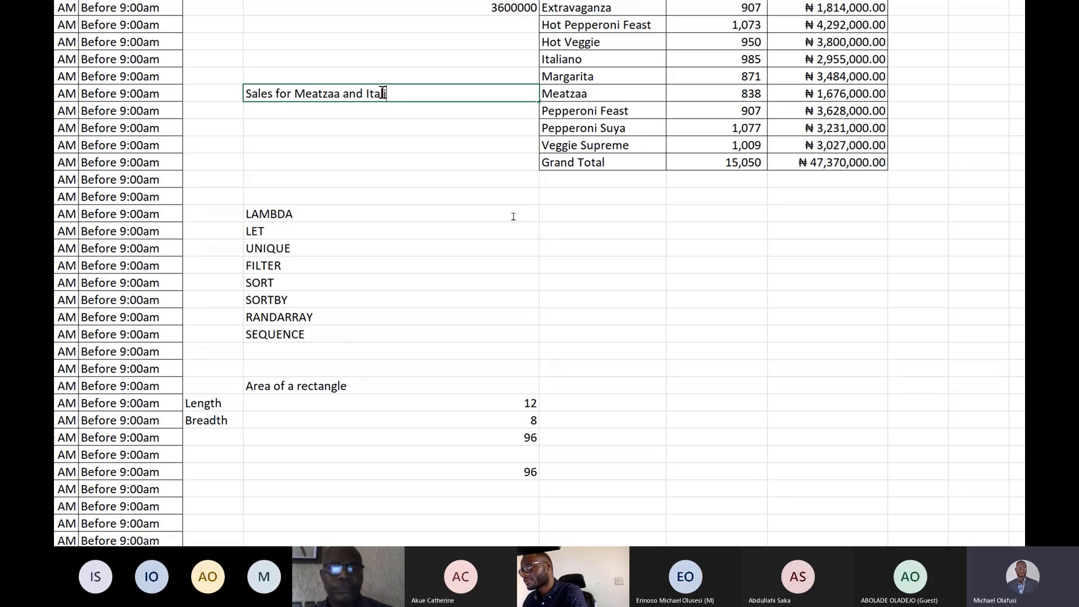
pyautogui.write('ano')
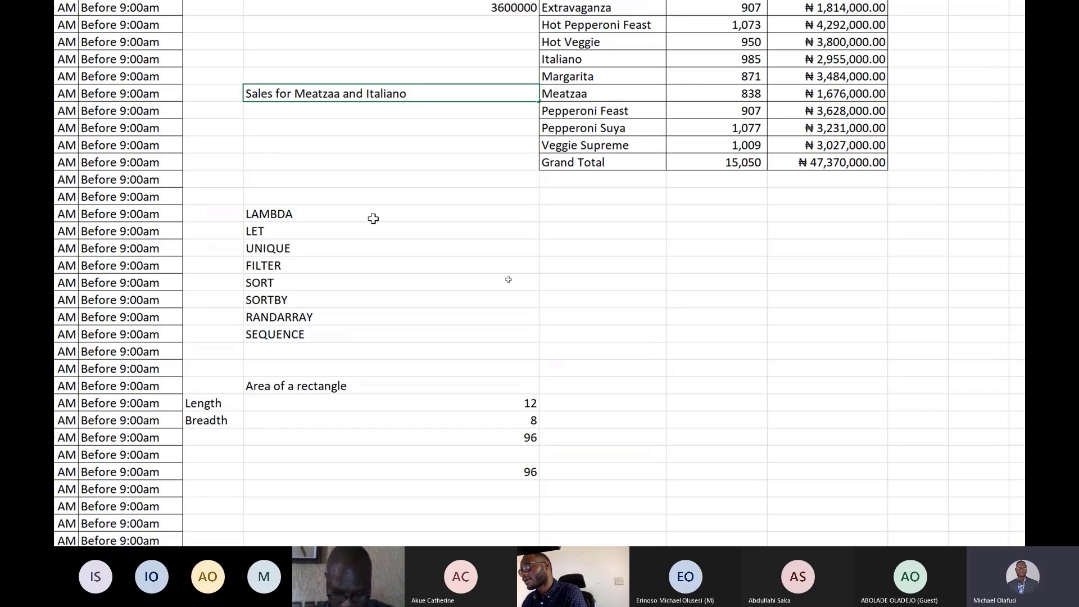
pyautogui.press('Return')
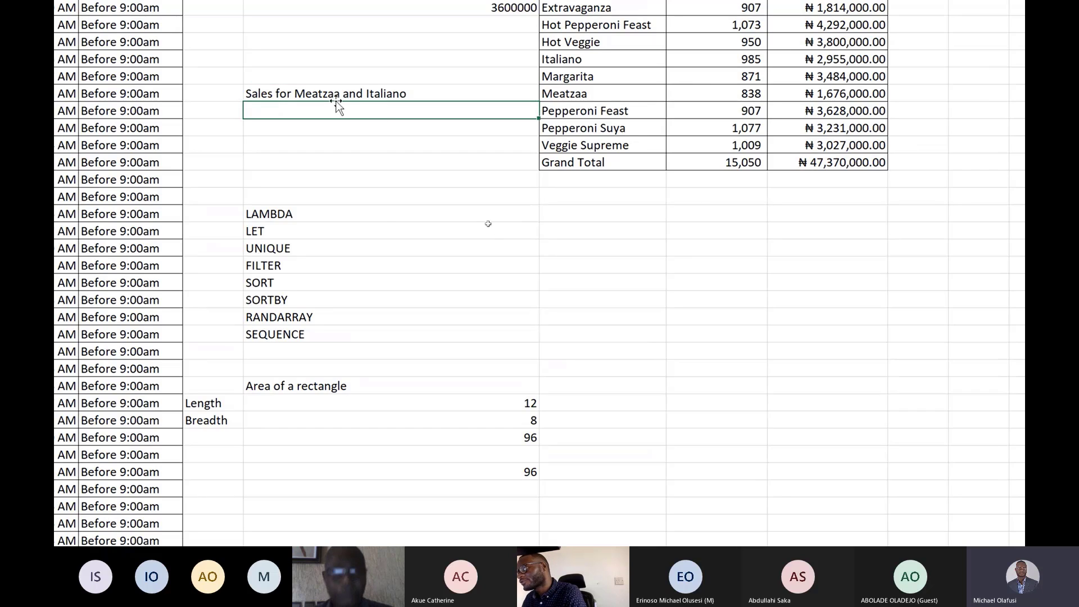
# In I15, start the formula =sumif(B:B,"Meatzaa",E:E)+ summing Amount Sold for Meatzaa, picking columns B and E.
pyautogui.write('=')
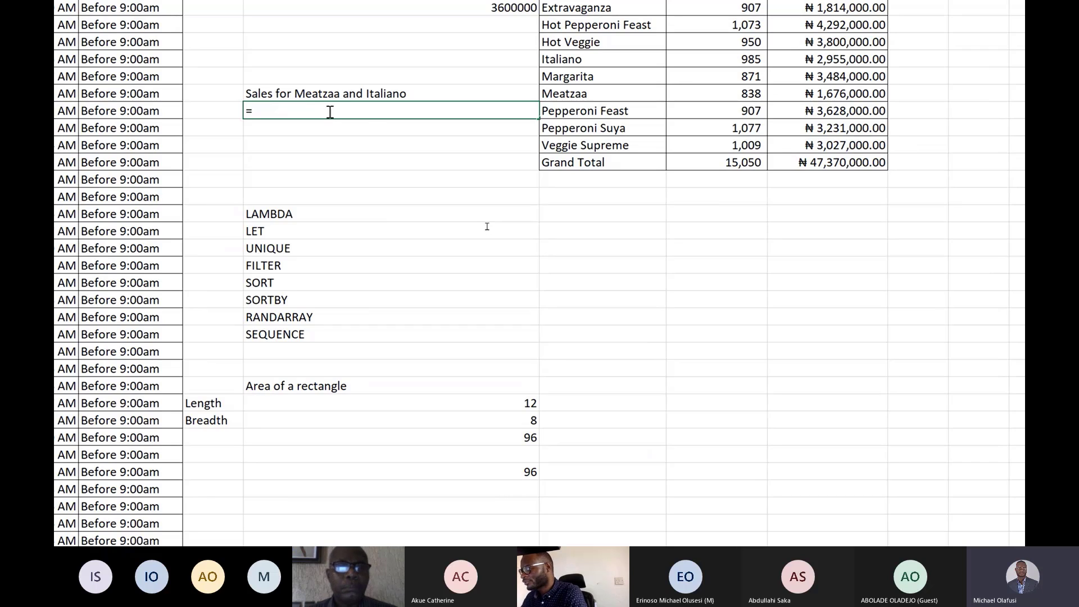
pyautogui.write('sum')
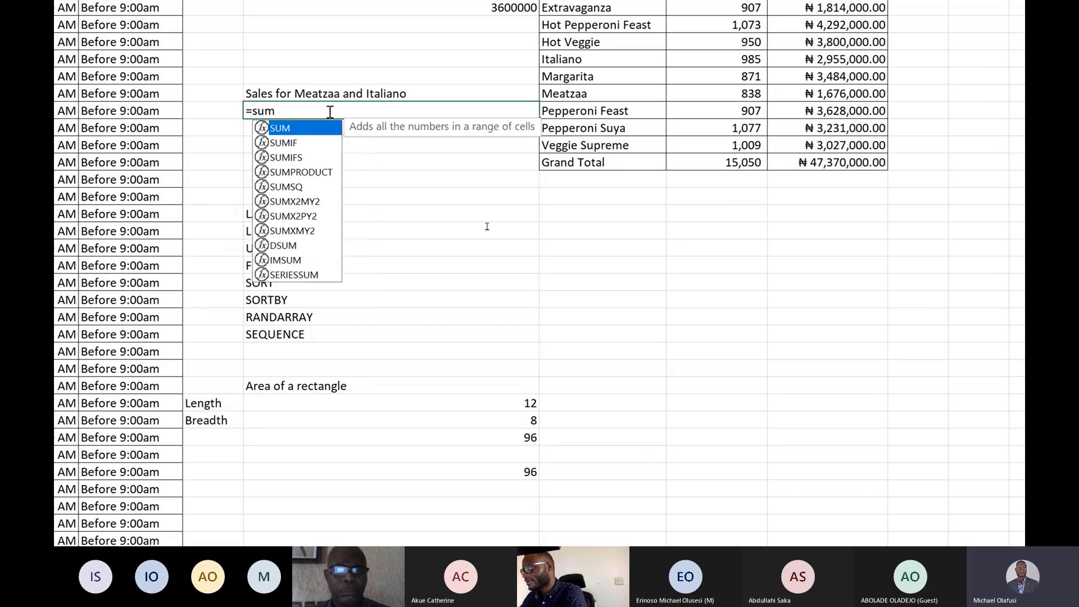
pyautogui.write('if(')
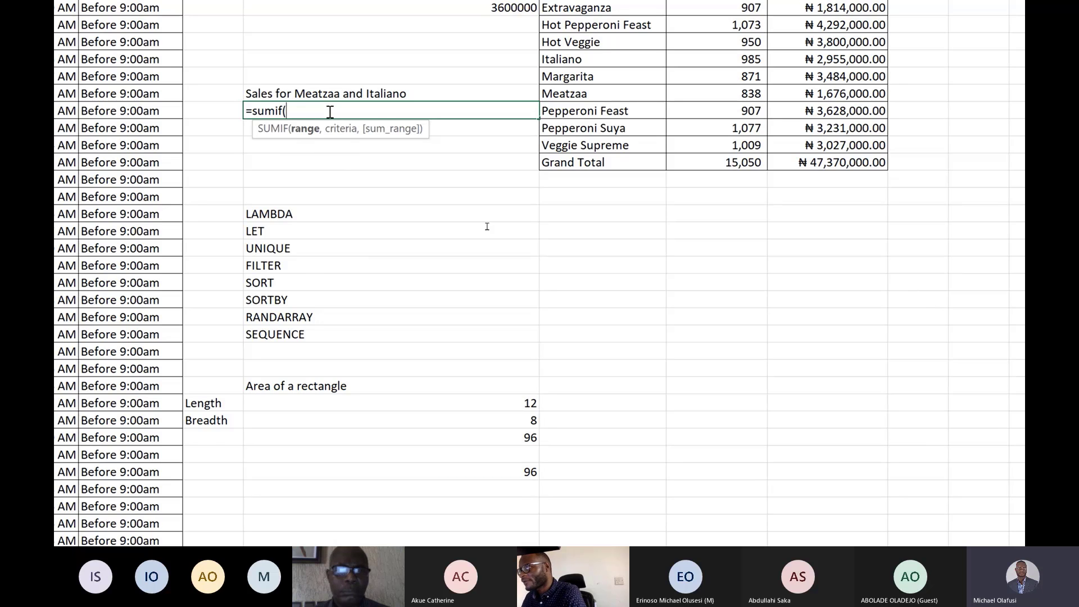
pyautogui.scroll(1, 330, 111)
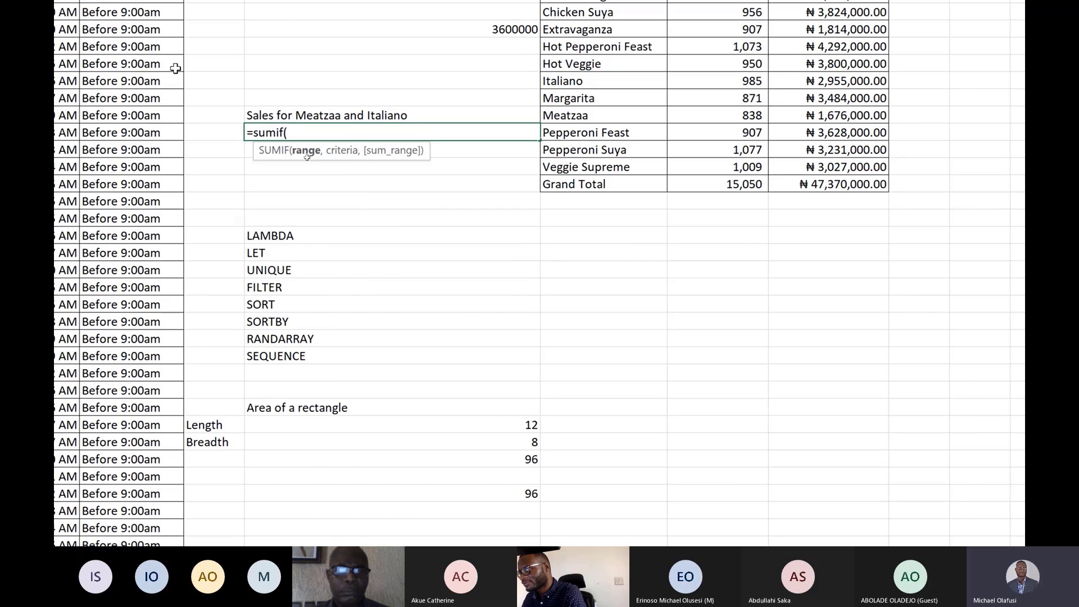
pyautogui.scroll(1, 306, 156)
pyautogui.hscroll(-3, 307, 156)
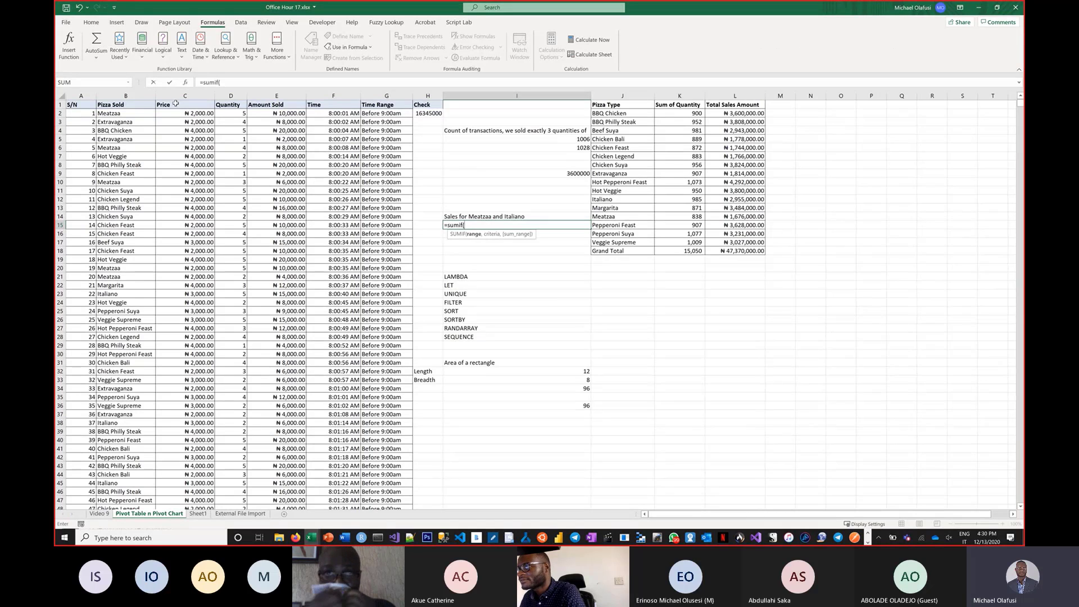
pyautogui.click(119, 98)
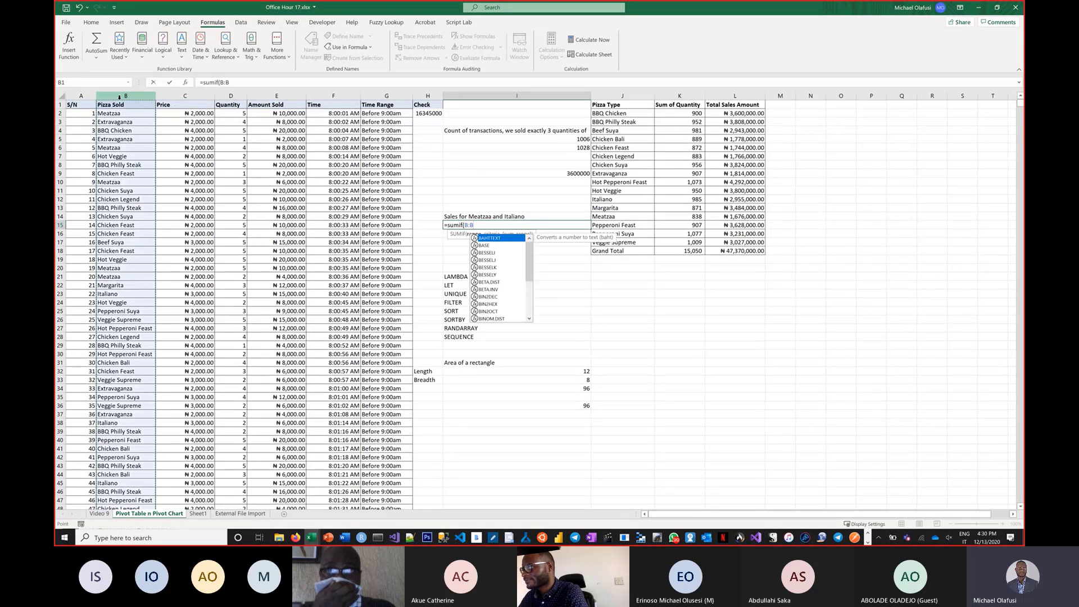
pyautogui.write(',"Me')
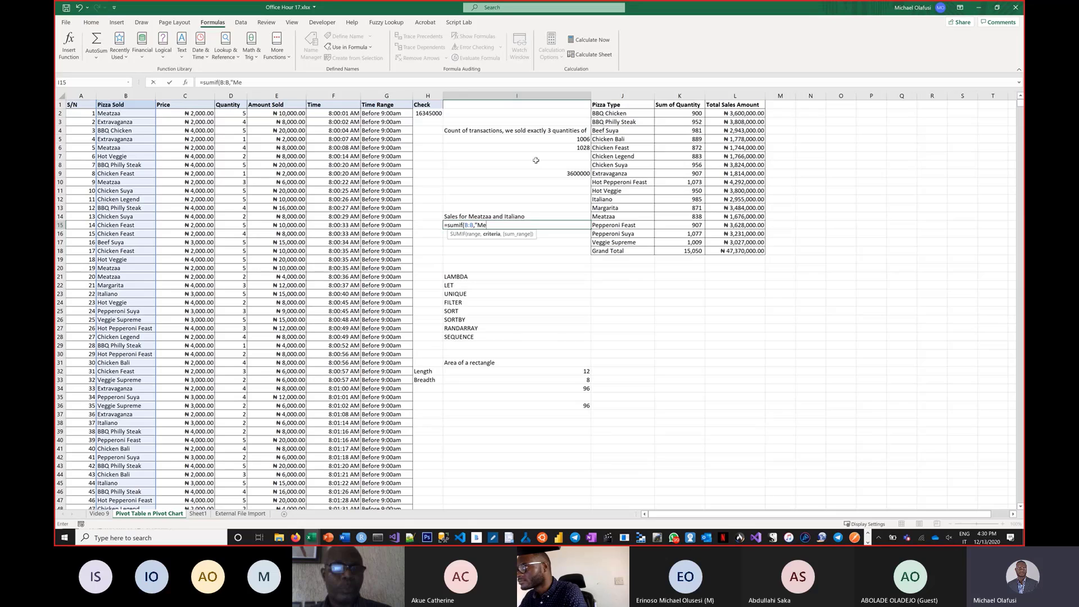
pyautogui.write('atzaa')
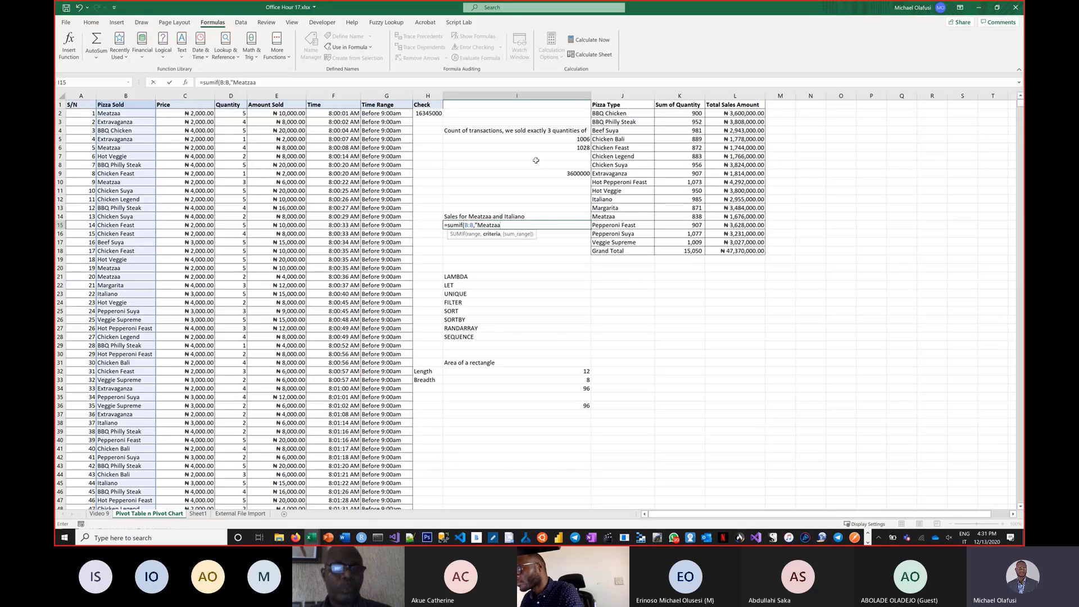
pyautogui.write('"')
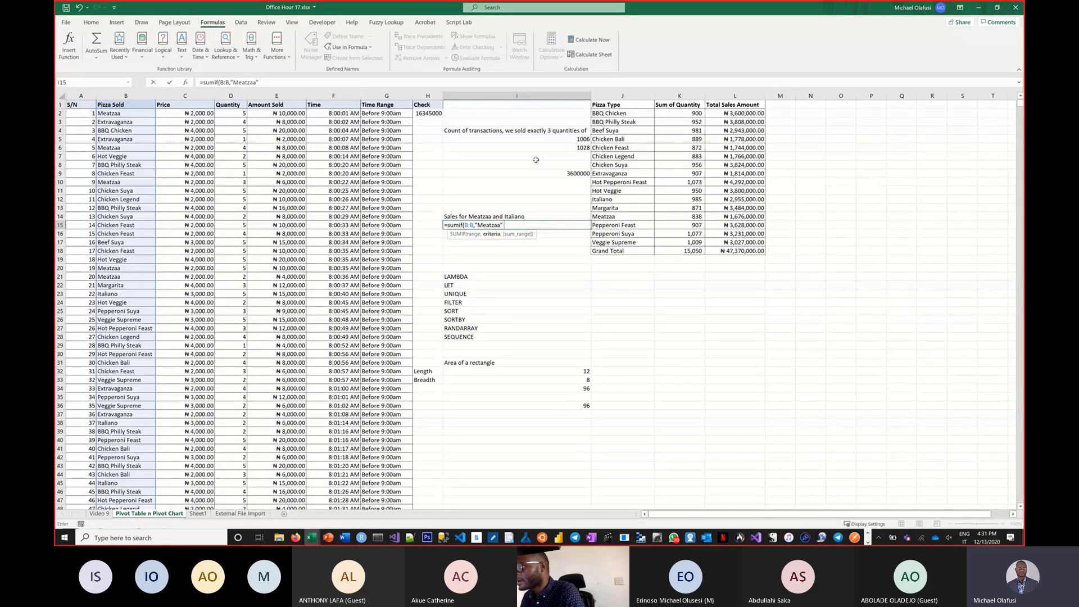
pyautogui.write(',')
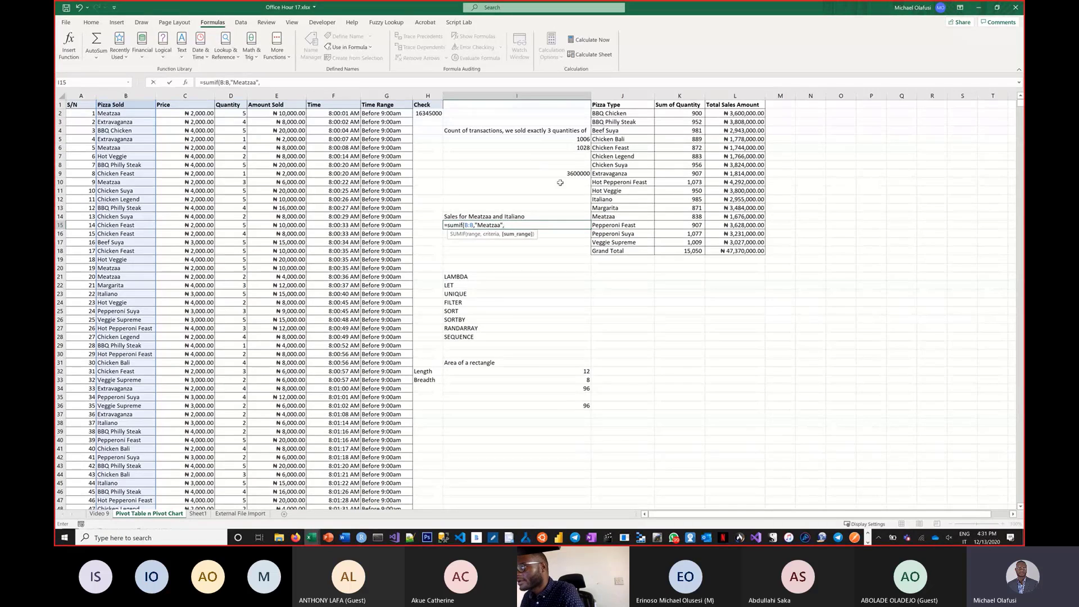
pyautogui.click(276, 96)
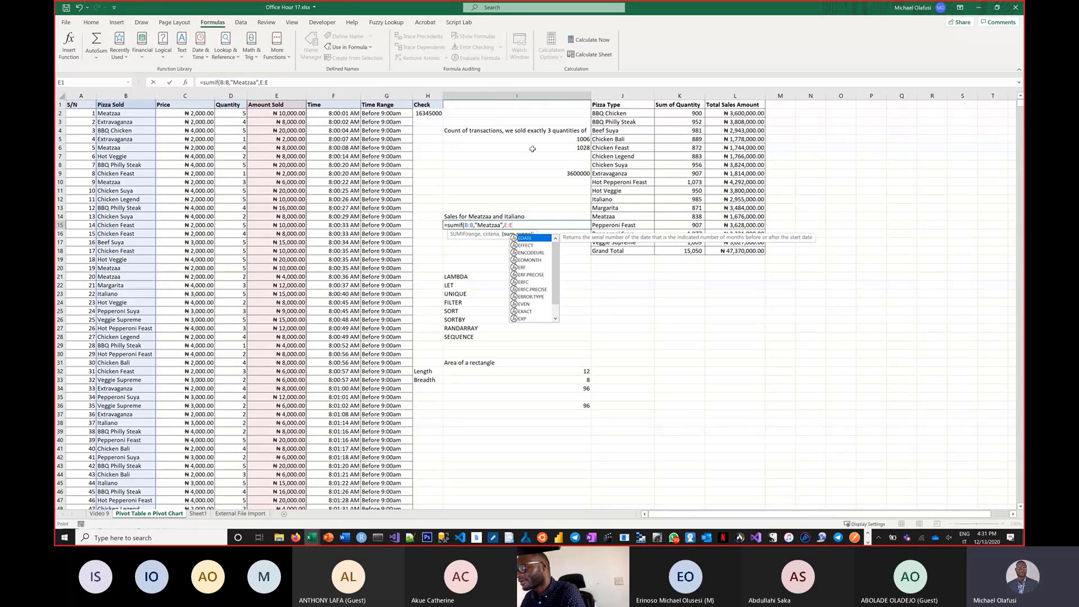
pyautogui.write(')')
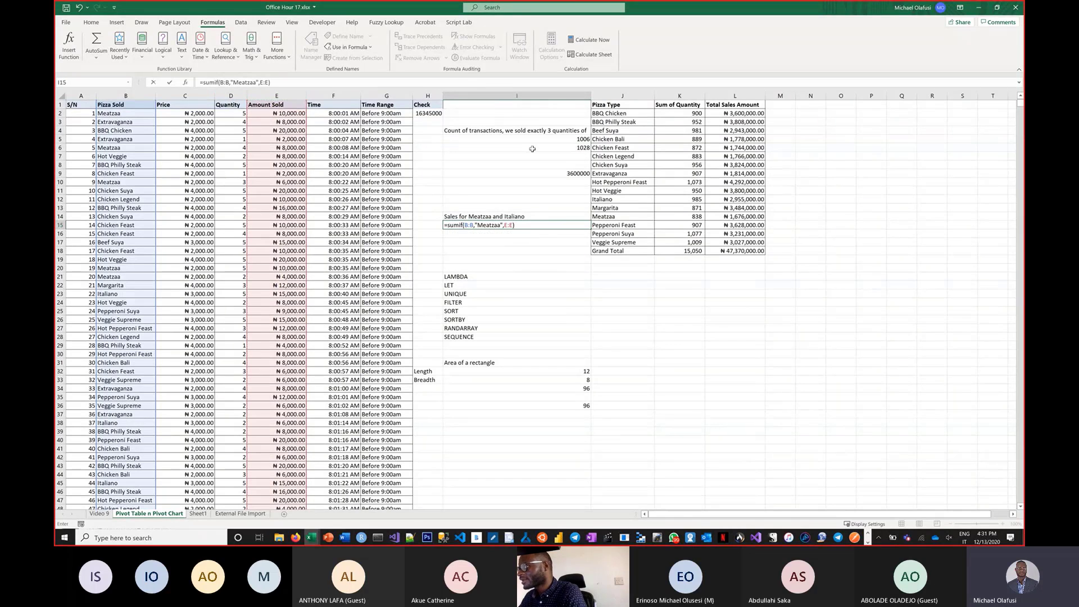
pyautogui.write('+')
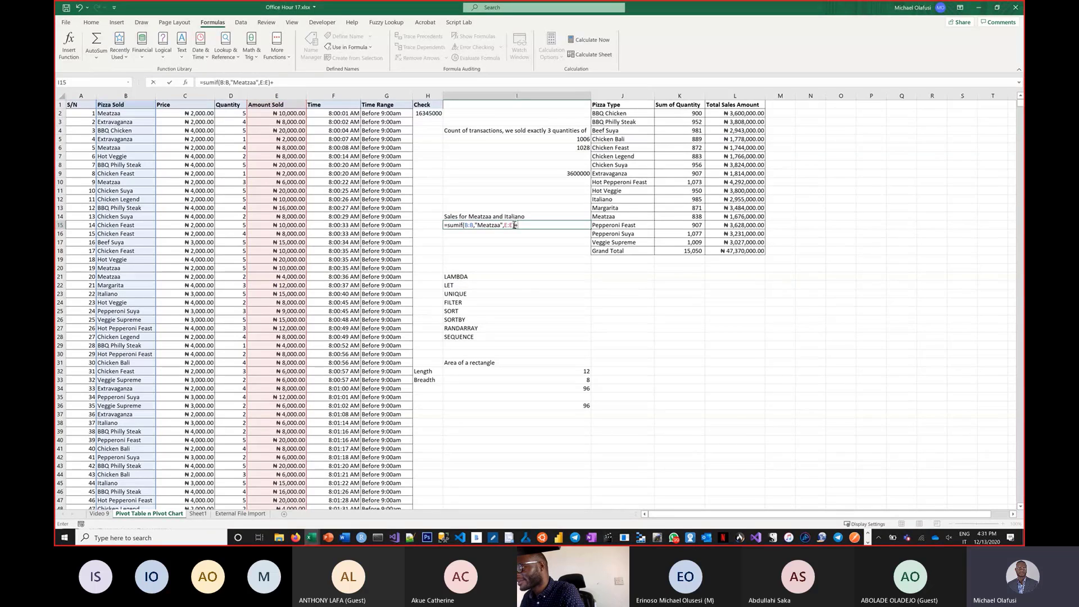
# Copy the SUMIF term and paste it after the plus sign in I15's formula.
pyautogui.moveTo(514, 225); pyautogui.dragTo(448, 227)
pyautogui.hotkey('ctrl', 'c')
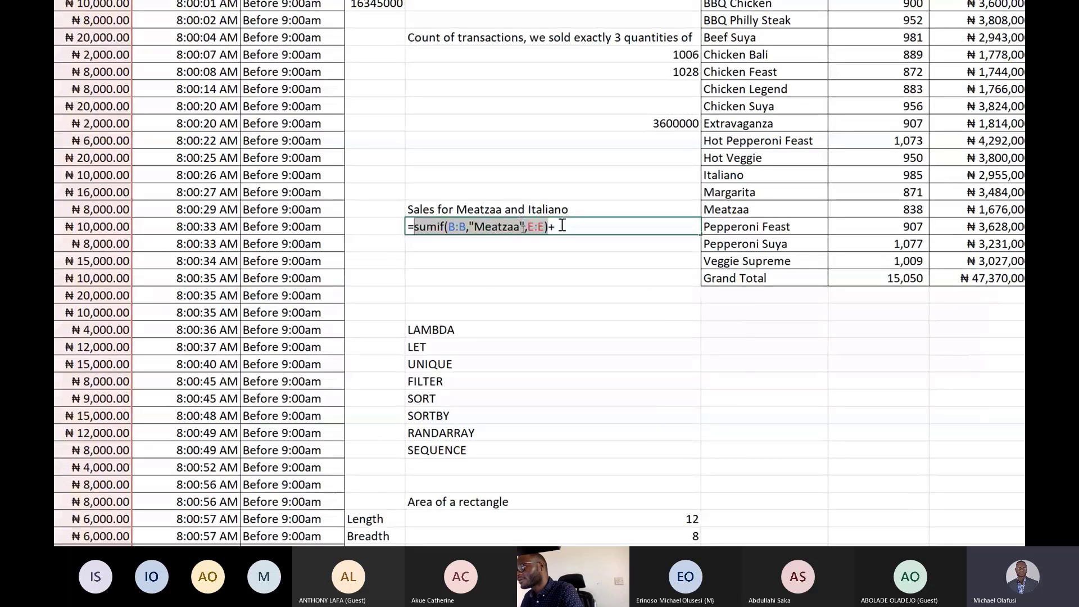
pyautogui.click(562, 225)
pyautogui.hotkey('ctrl', 'v')
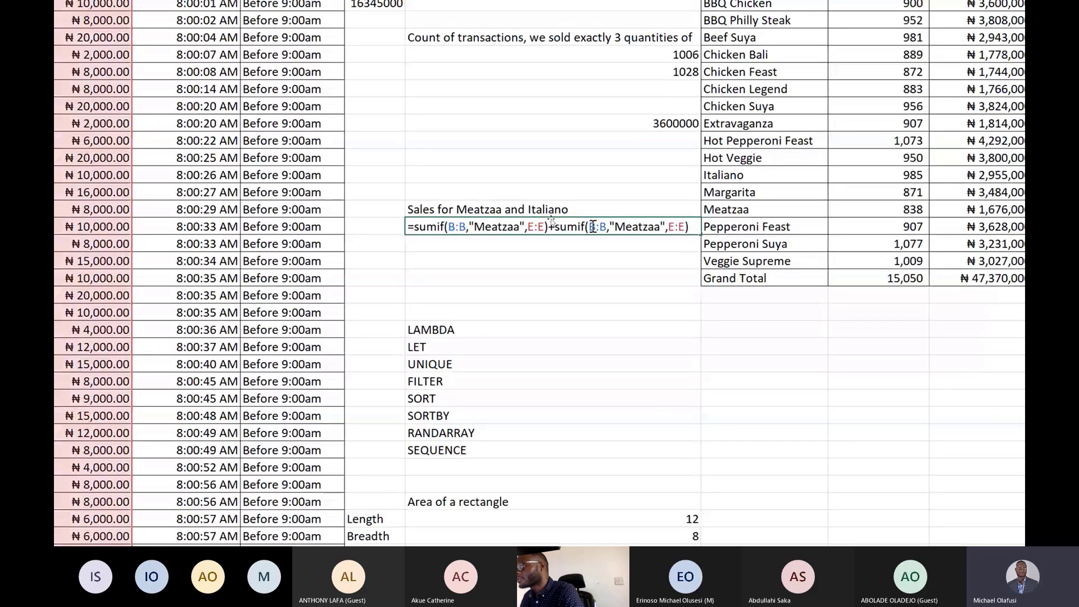
# Change the second SUMIF criterion in I15 from Meatzaa to "Italiano" and enter the formula.
pyautogui.doubleClick(635, 225)
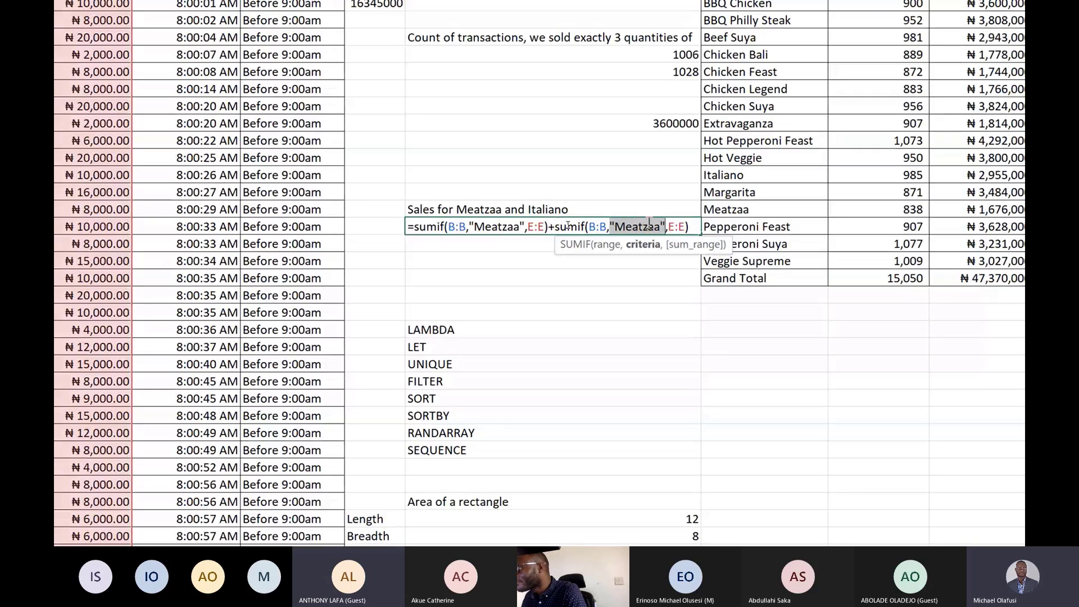
pyautogui.click(655, 226)
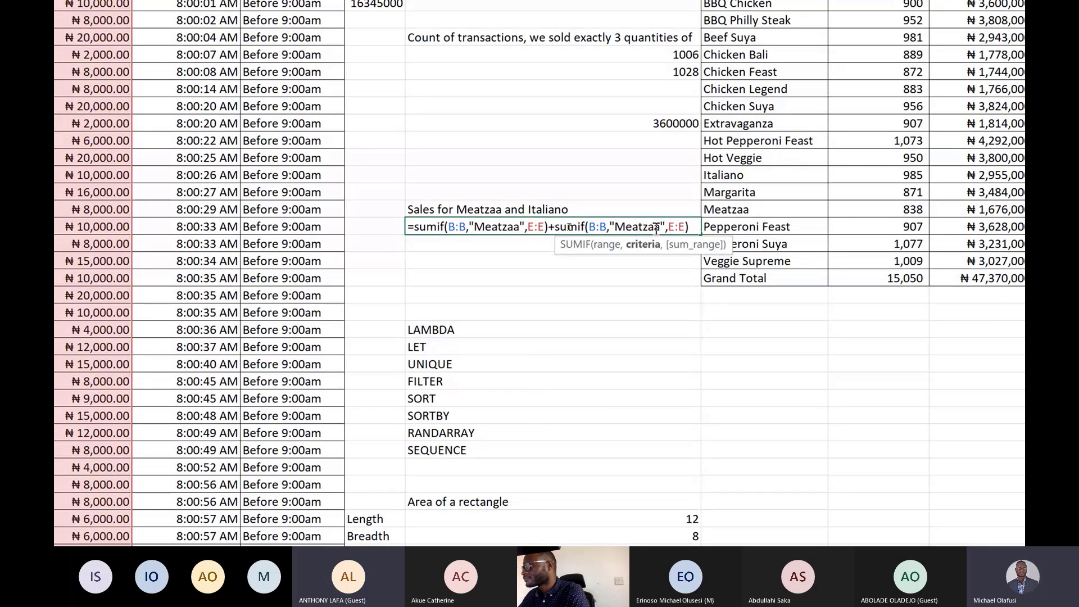
pyautogui.press('BackSpace')
pyautogui.press('BackSpace')
pyautogui.press('BackSpace')
pyautogui.press('BackSpace')
pyautogui.press('BackSpace')
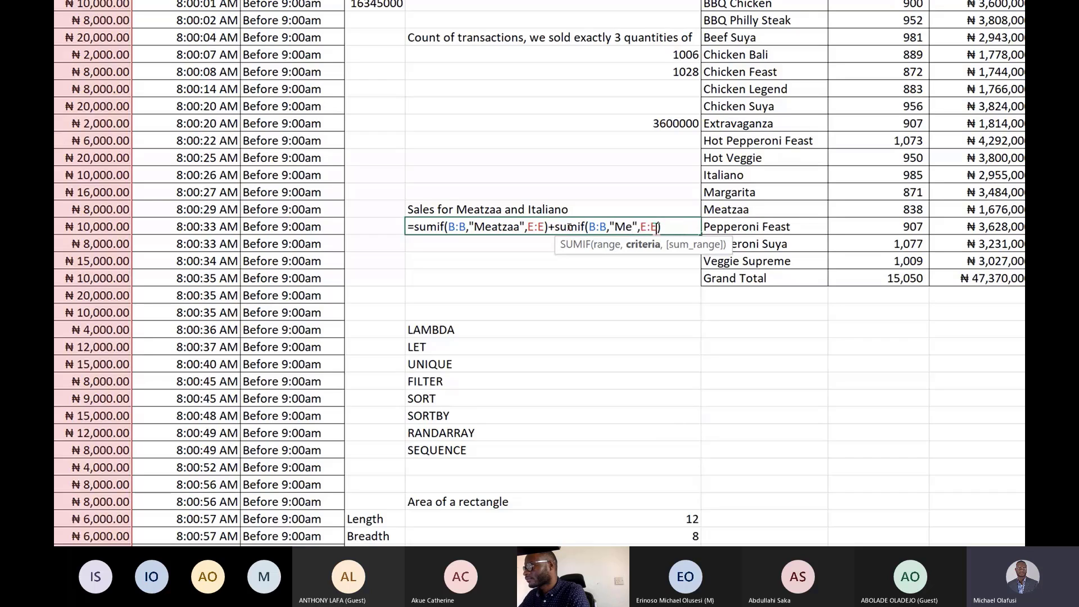
pyautogui.press('BackSpace')
pyautogui.press('BackSpace')
pyautogui.write('I')
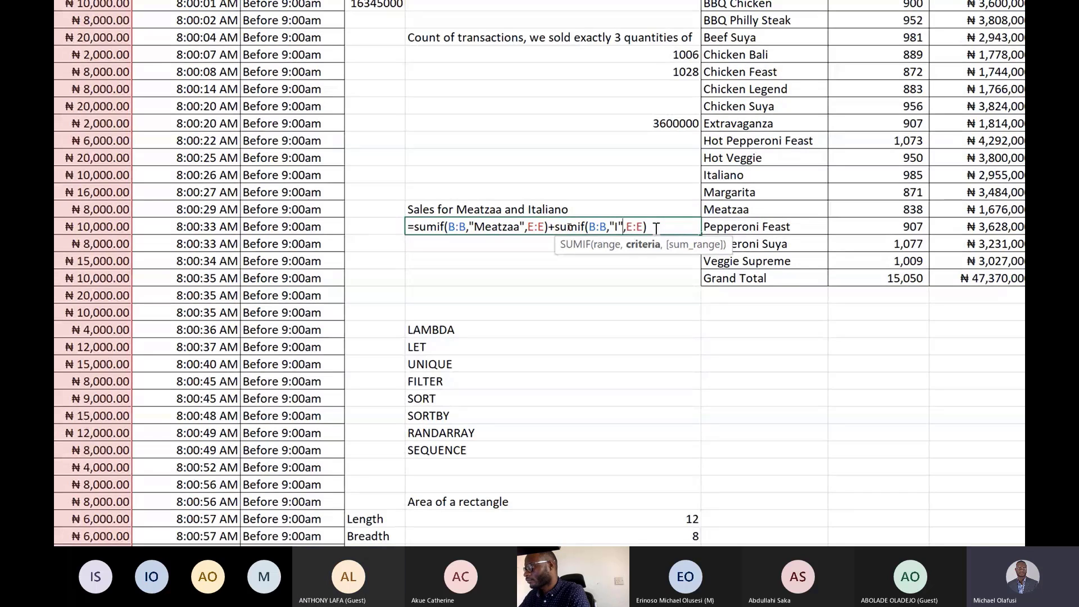
pyautogui.write('taliano')
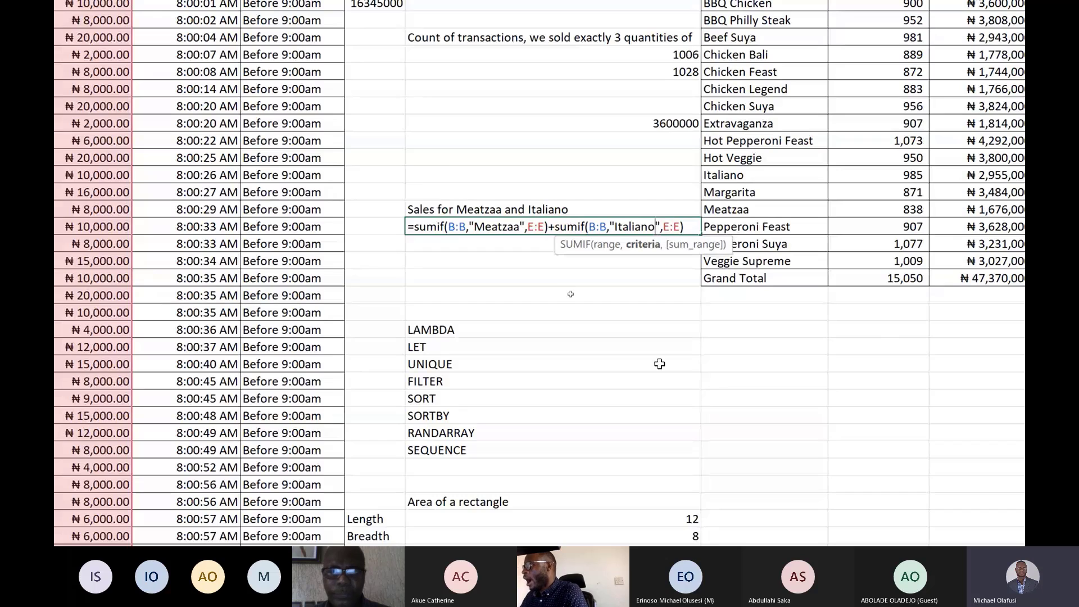
pyautogui.press('Return')
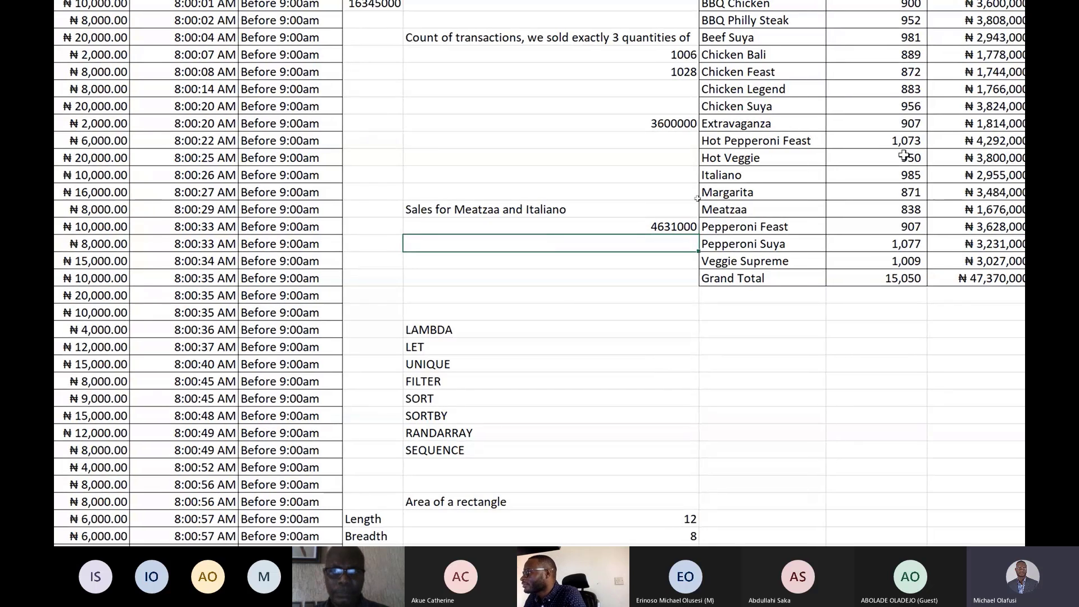
# Bold the Total Sales Amount cells for Italiano and Meatzaa in the pivot table.
pyautogui.click(902, 174)
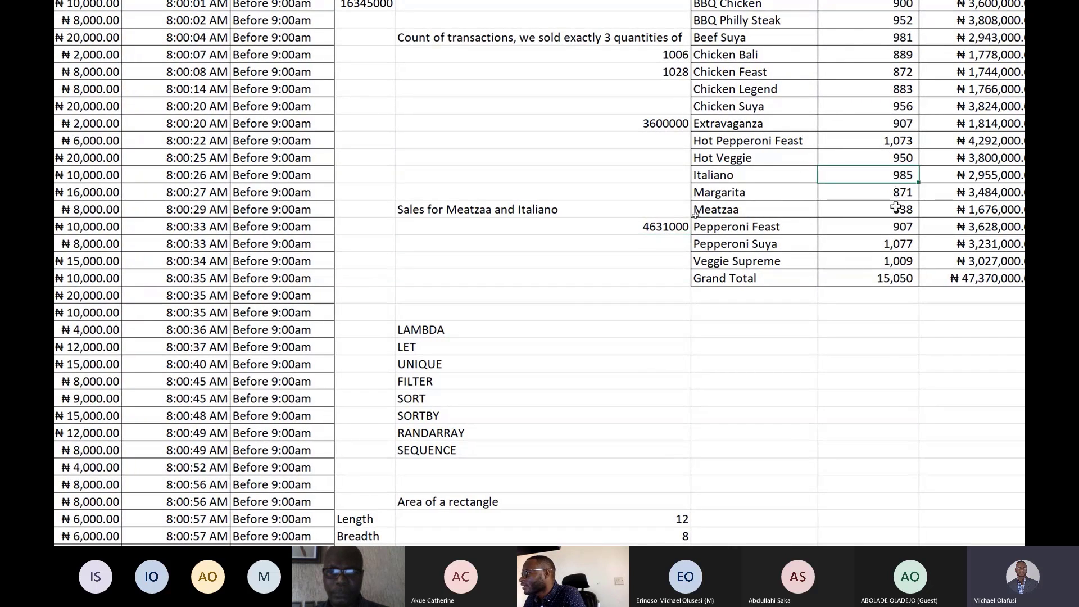
pyautogui.hscroll(3, 896, 207)
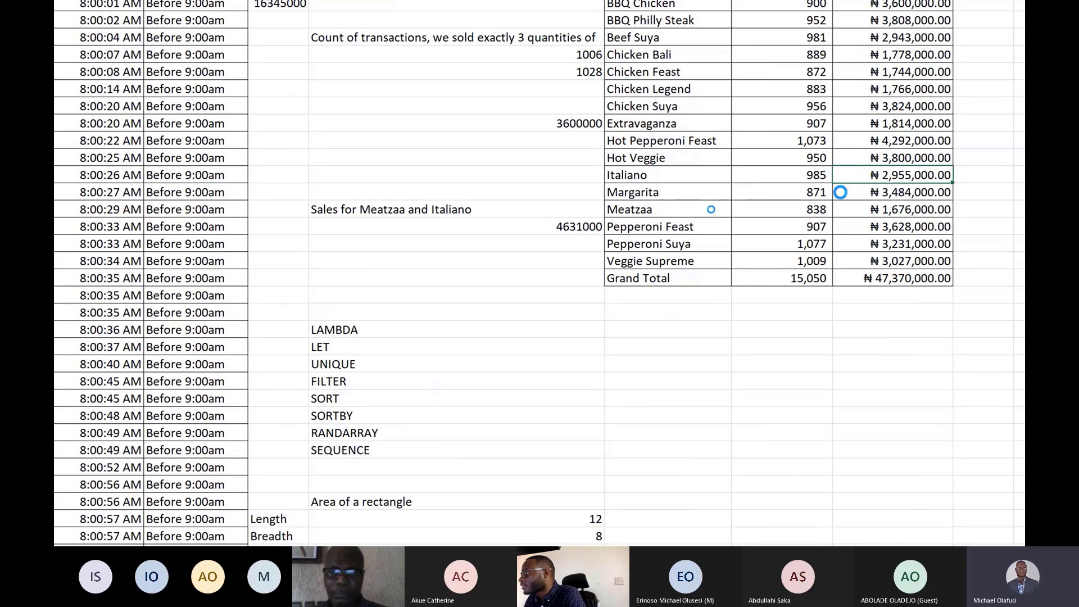
pyautogui.hotkey('ctrl', 'b')
pyautogui.hscroll(1, 840, 192)
pyautogui.click(884, 210)
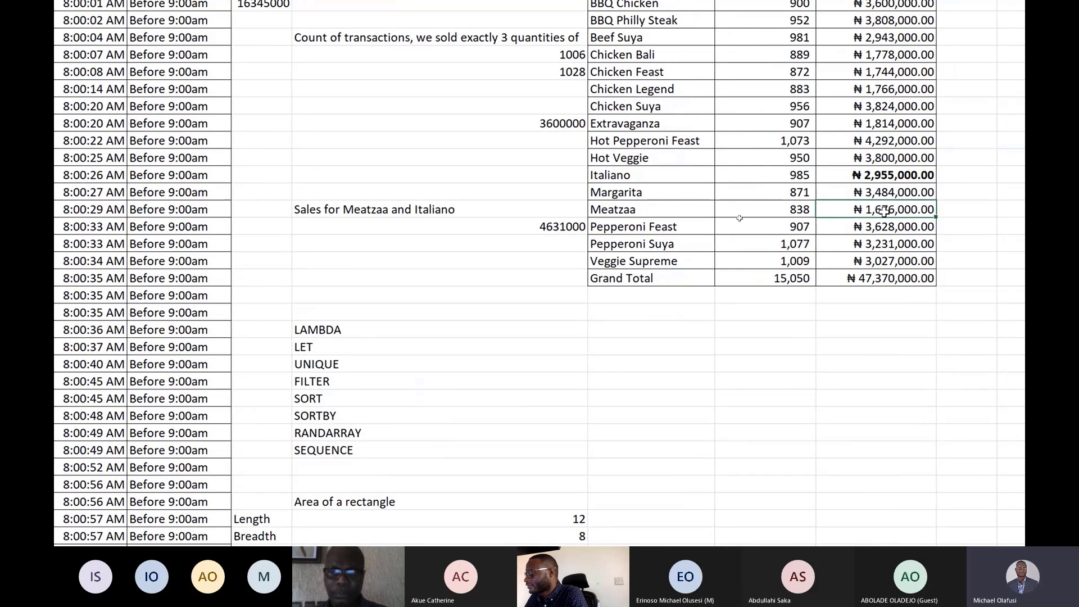
pyautogui.hotkey('ctrl', 'b')
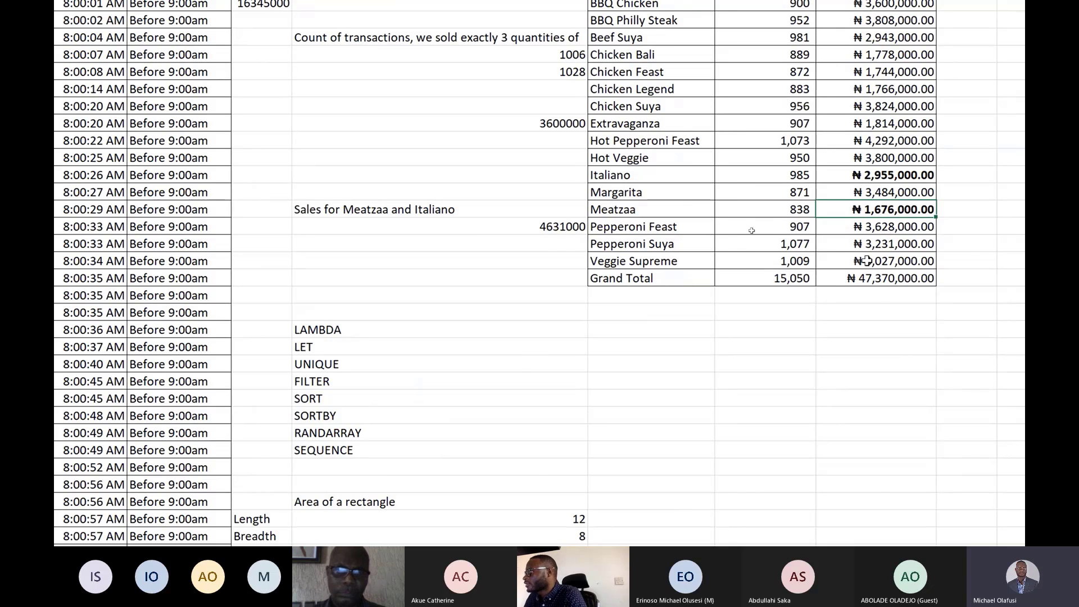
# In the cell beside Margarita's sales, enter a formula adding the Italiano and Meatzaa sales amounts (=L12+L14).
pyautogui.hscroll(3, 894, 202)
pyautogui.click(904, 194)
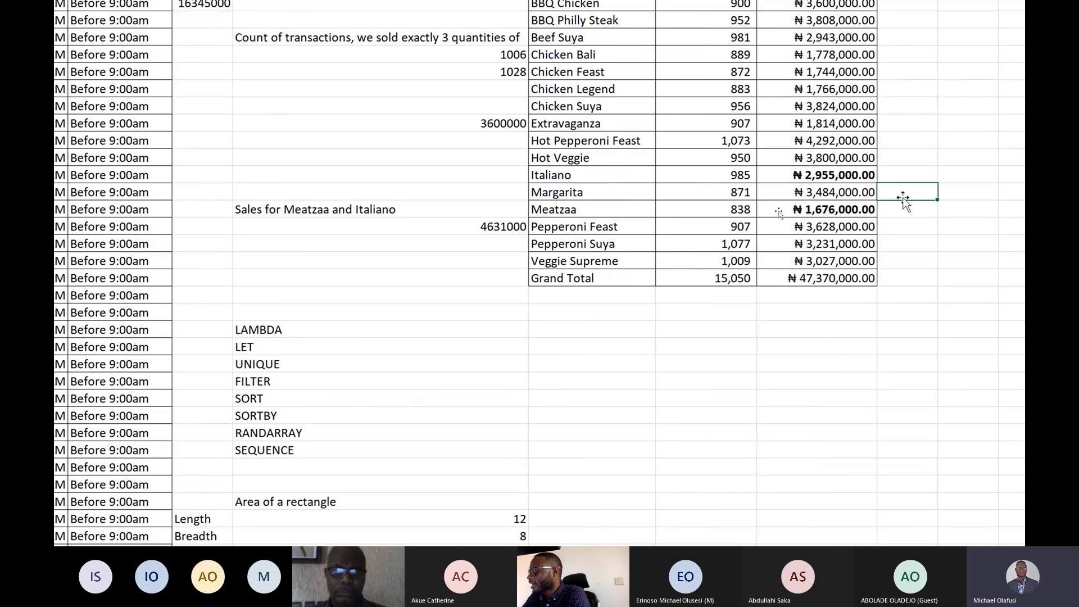
pyautogui.write('=')
pyautogui.click(861, 177)
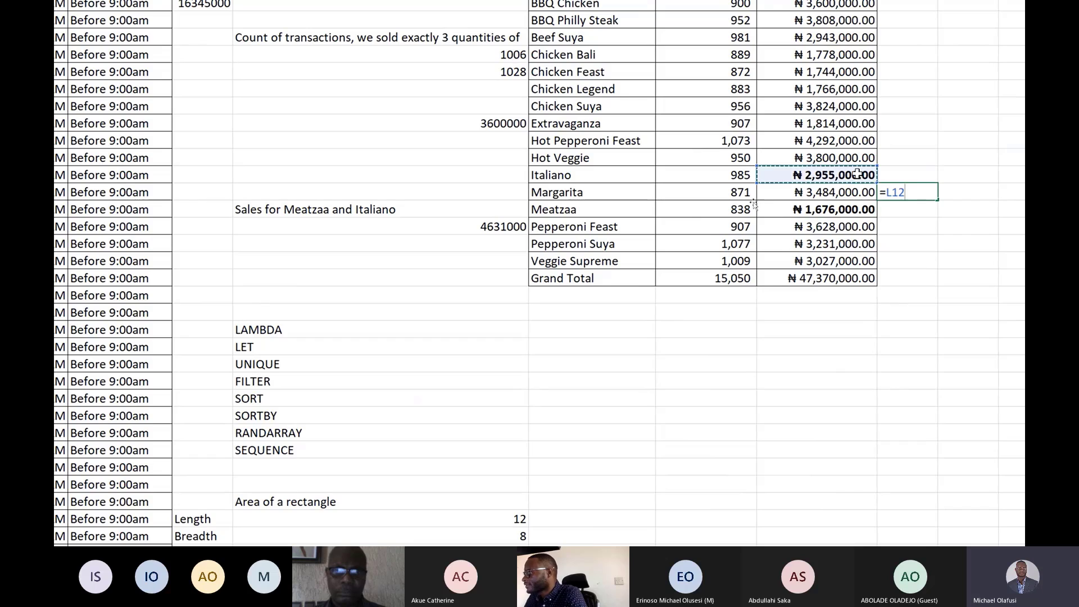
pyautogui.write('+')
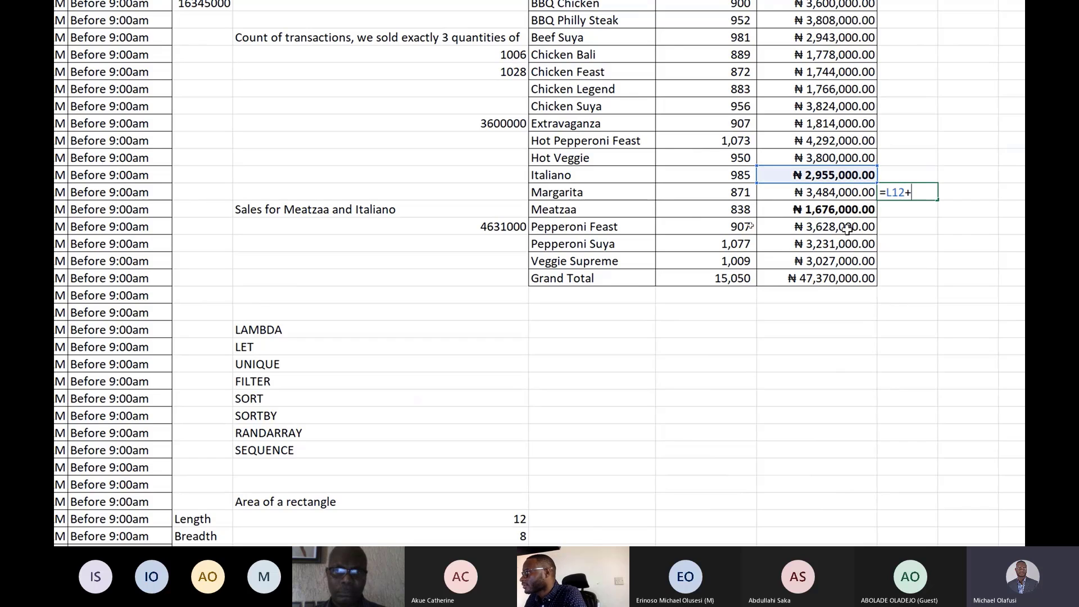
pyautogui.click(841, 210)
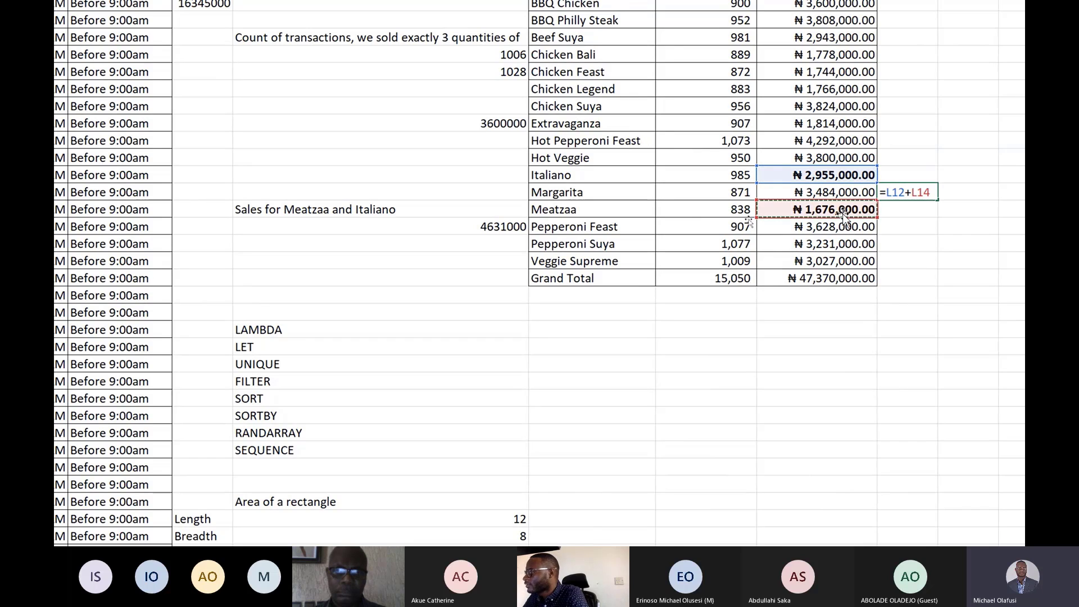
pyautogui.press('Return')
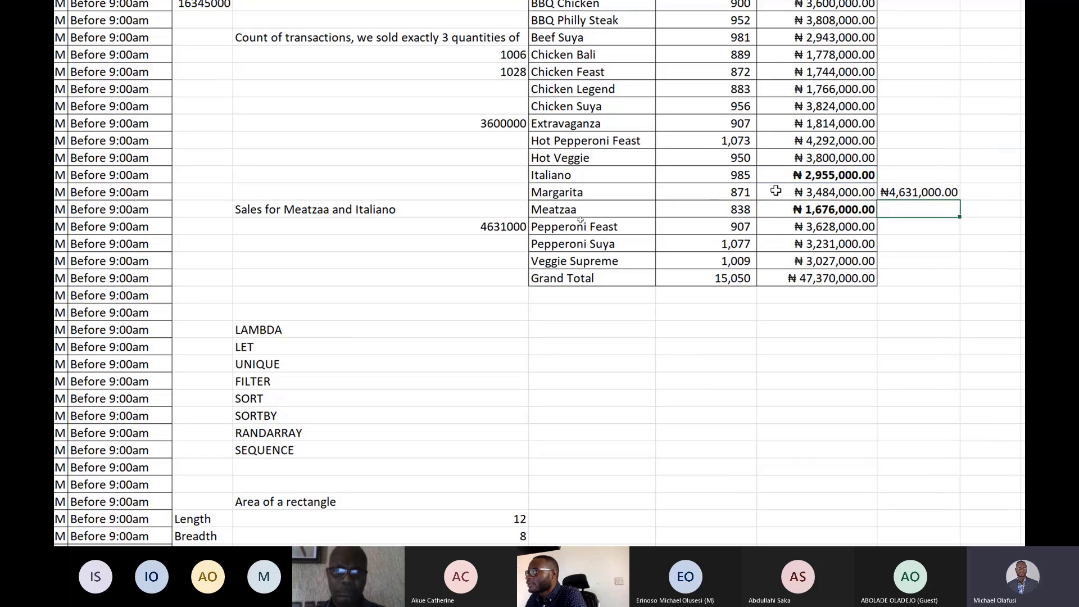
# Open I15's SUMIF formula for display and confirm it again.
pyautogui.doubleClick(346, 224)
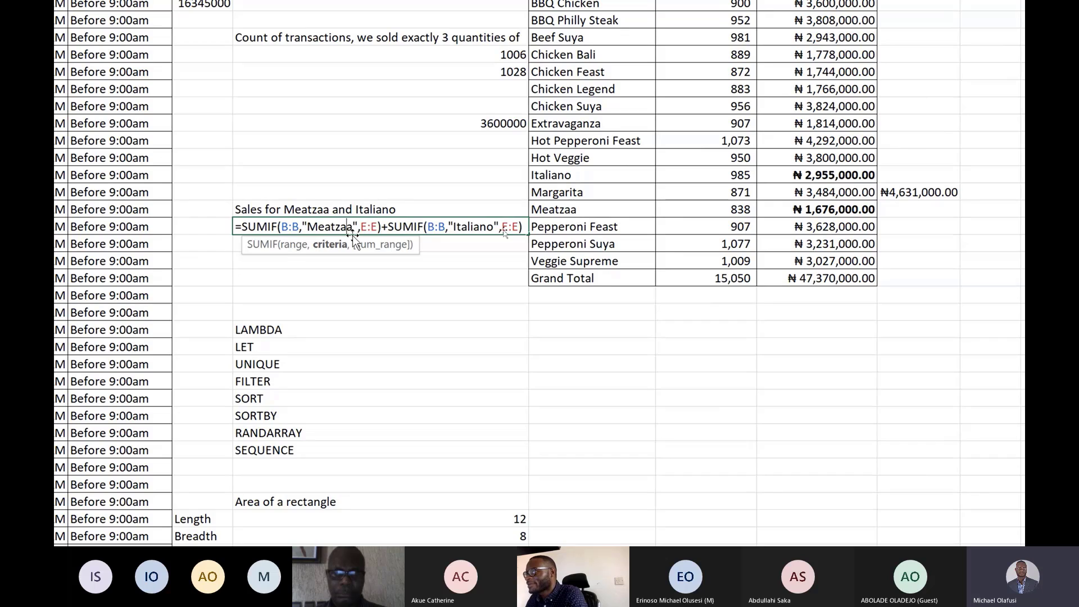
pyautogui.hotkey('ctrl', 'Return')
# In I16, enter =salesif("Meatzaa")+salesif("Italiano") using the named salesif function.
pyautogui.click(326, 243)
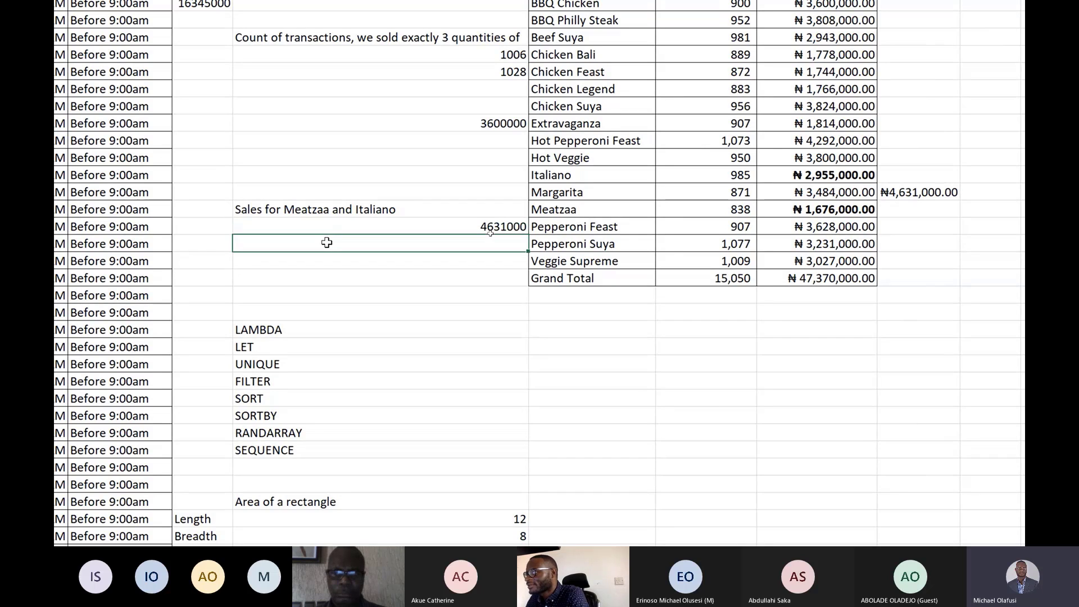
pyautogui.write('=lamb')
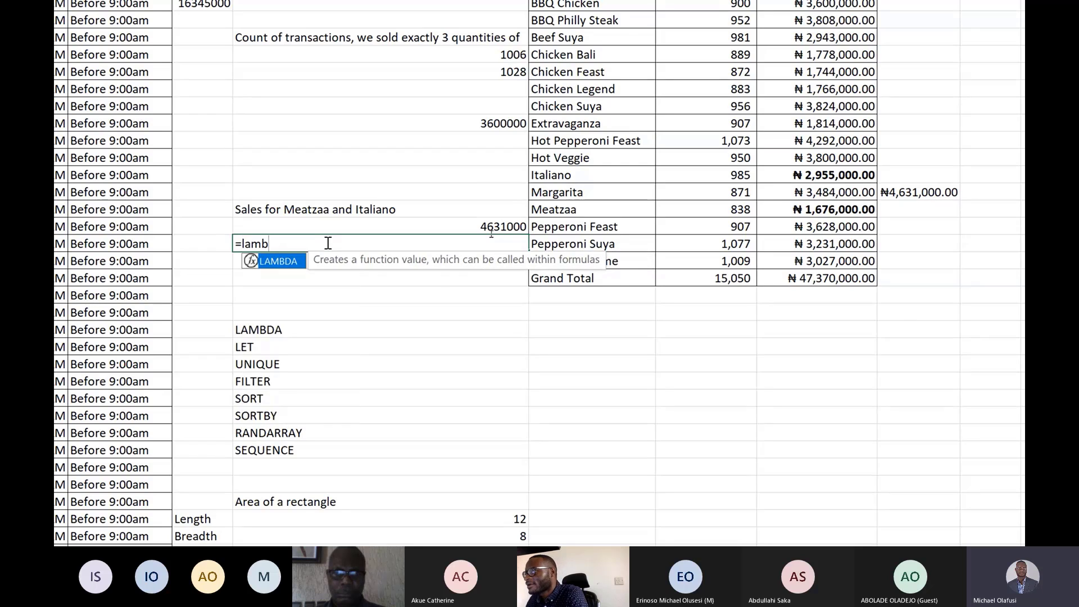
pyautogui.press('Tab')
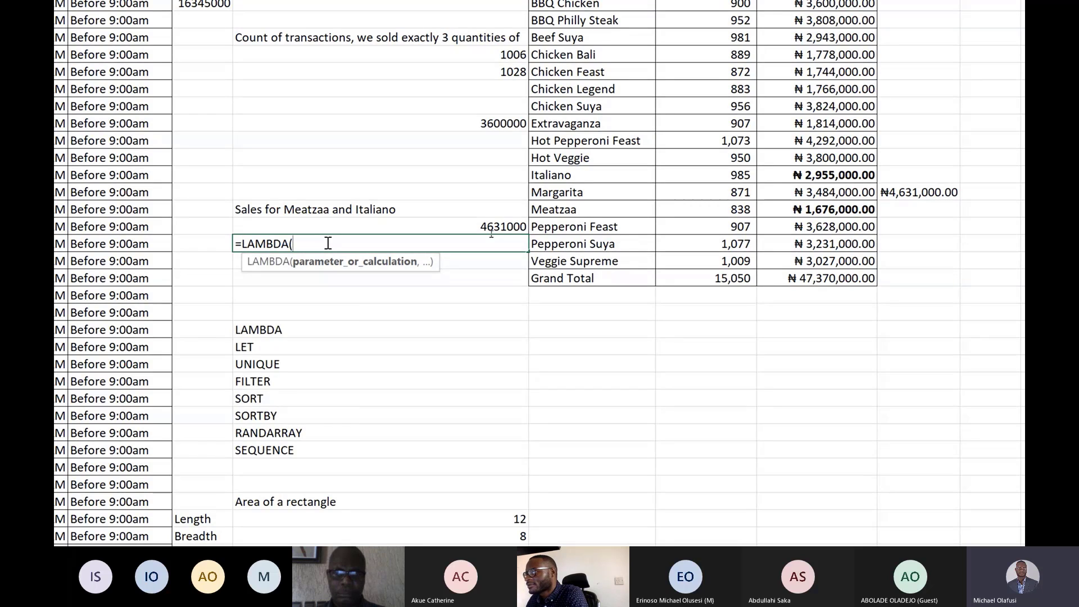
pyautogui.press('BackSpace')
pyautogui.press('BackSpace')
pyautogui.press('BackSpace')
pyautogui.press('BackSpace')
pyautogui.press('BackSpace')
pyautogui.press('BackSpace')
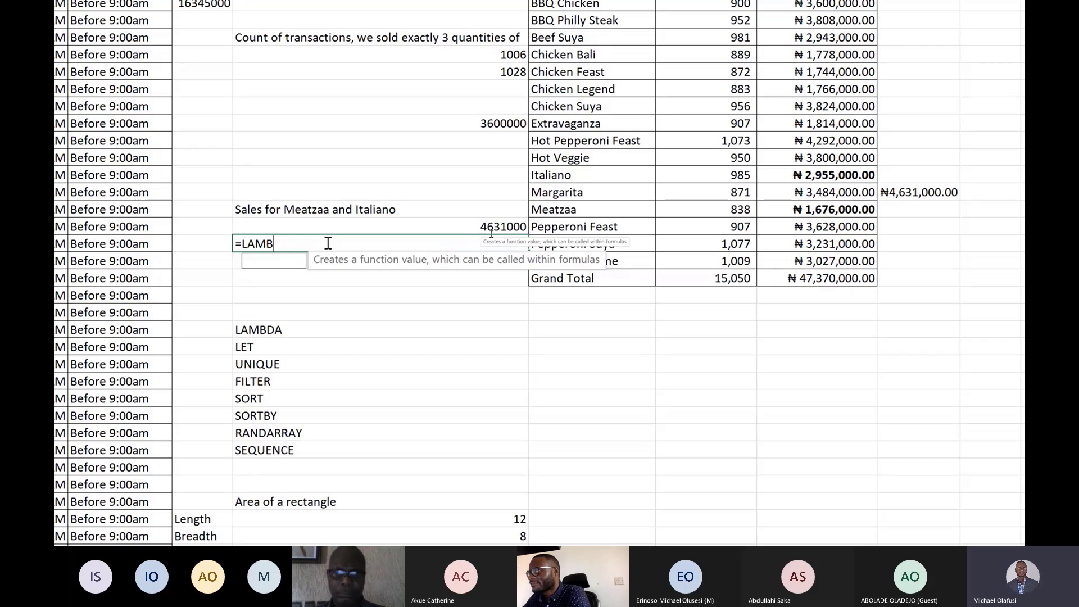
pyautogui.press('BackSpace')
pyautogui.write('salesi')
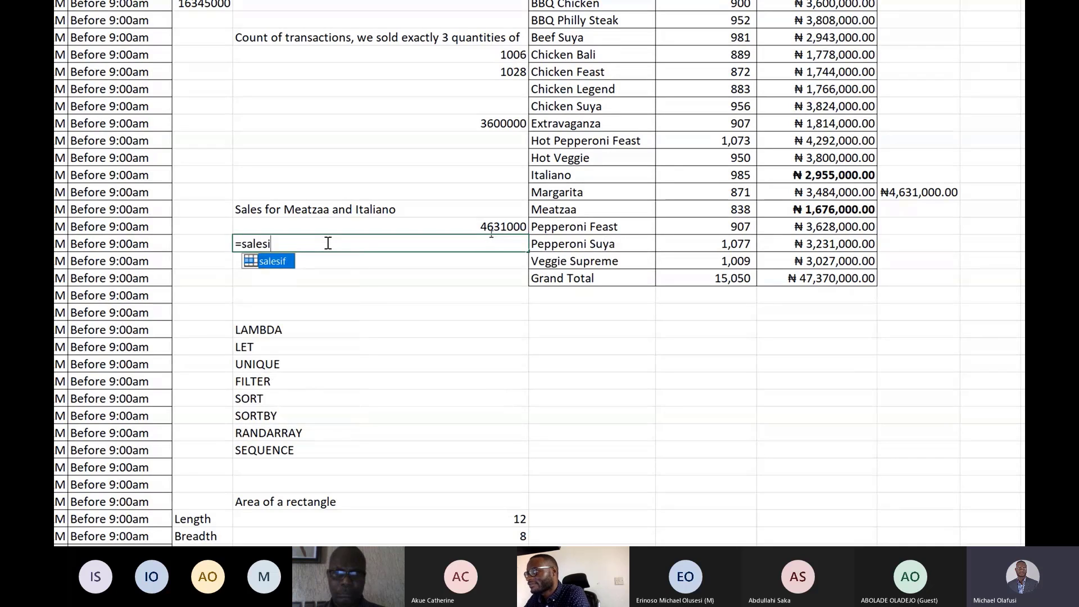
pyautogui.press('Tab')
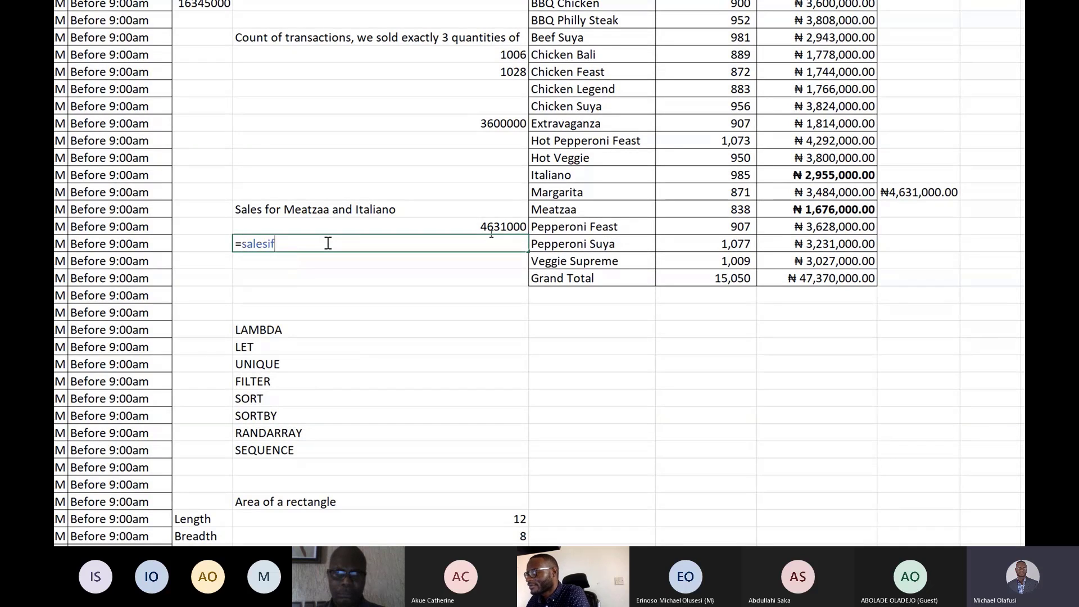
pyautogui.write('(')
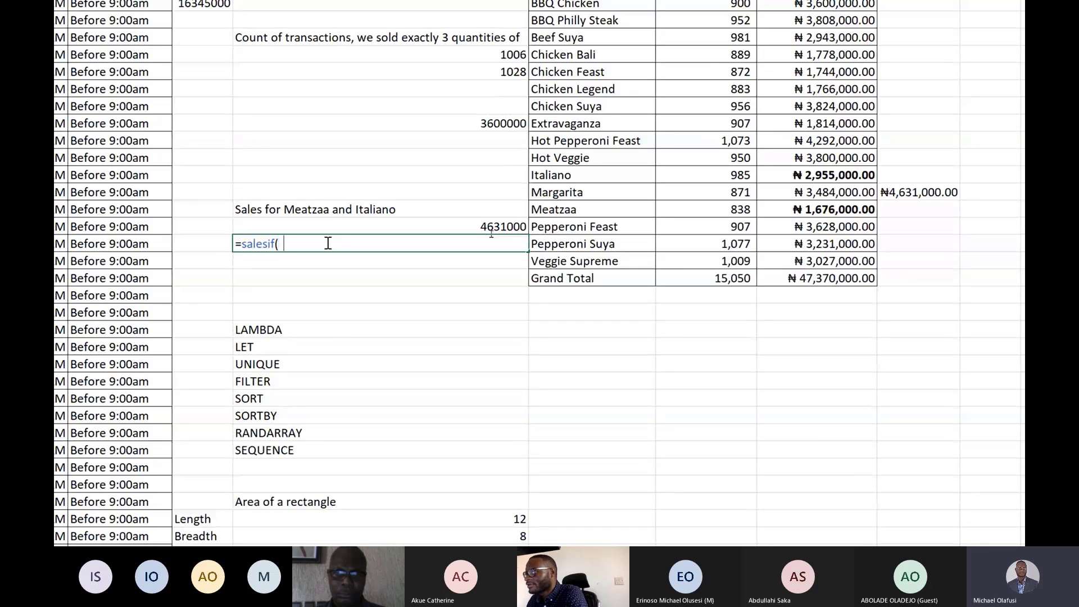
pyautogui.write('"M')
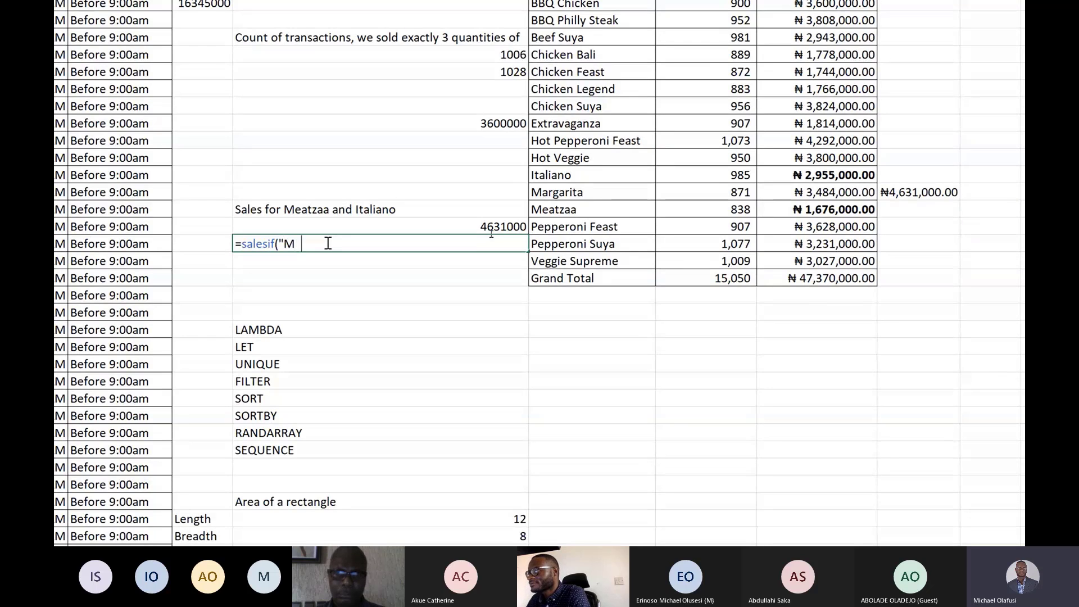
pyautogui.write('eatzaa')
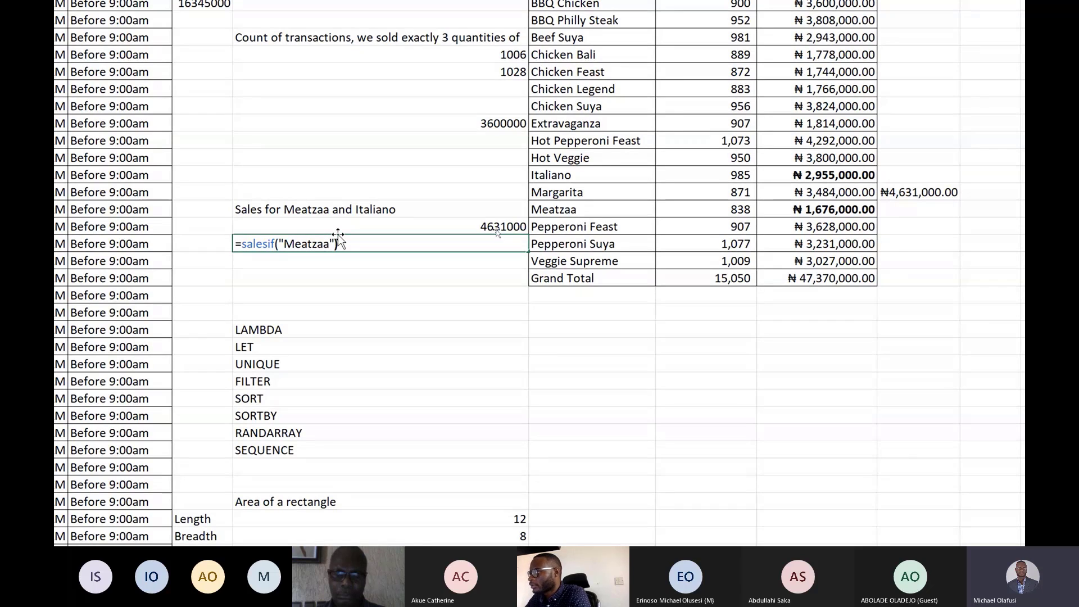
pyautogui.write('")+salesif')
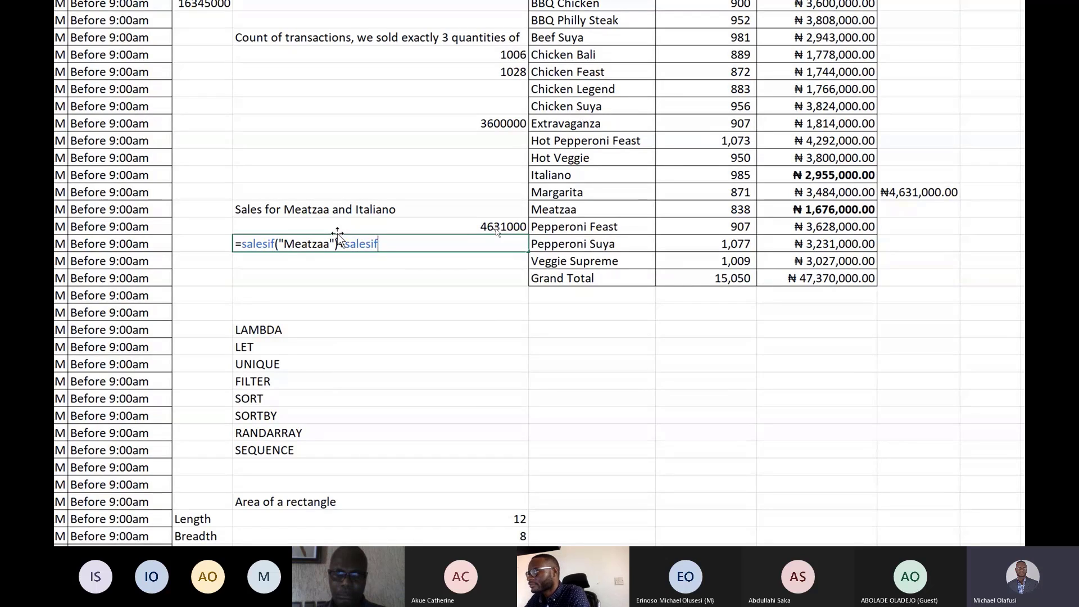
pyautogui.write('("')
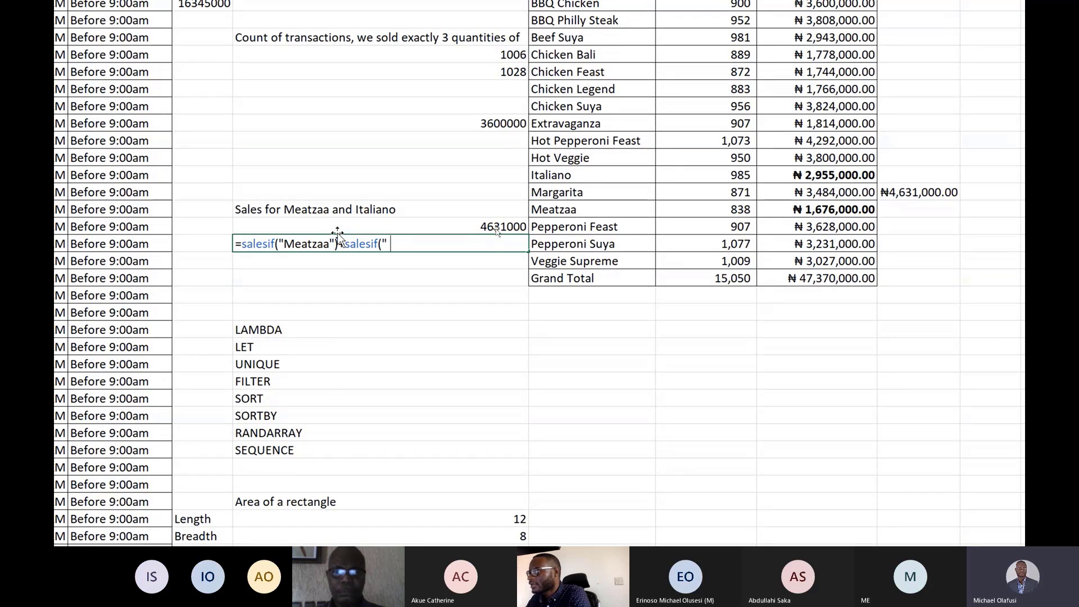
pyautogui.write('Italian')
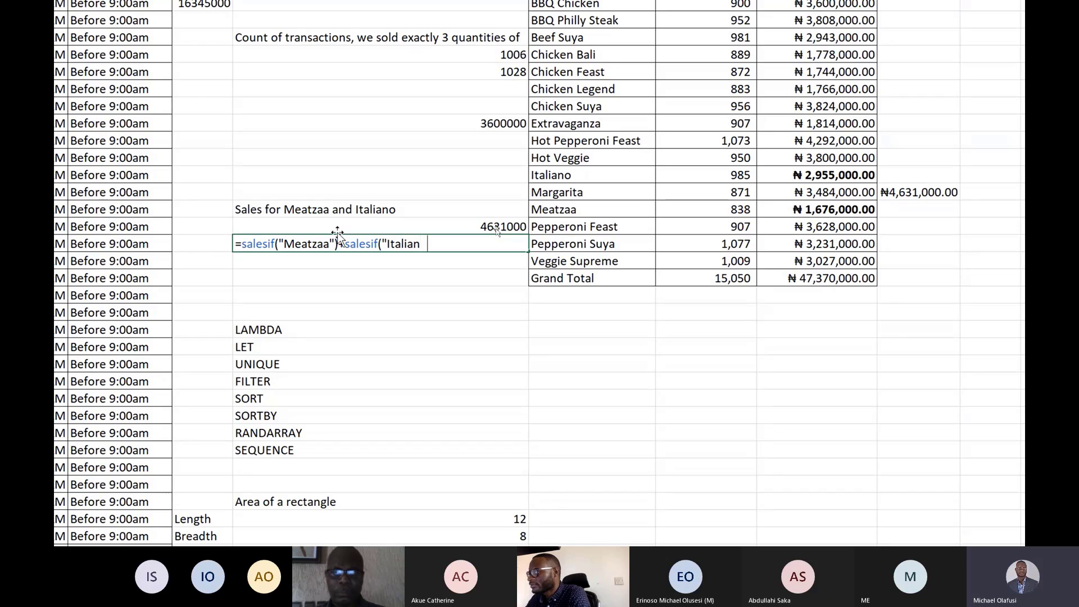
pyautogui.write('o")')
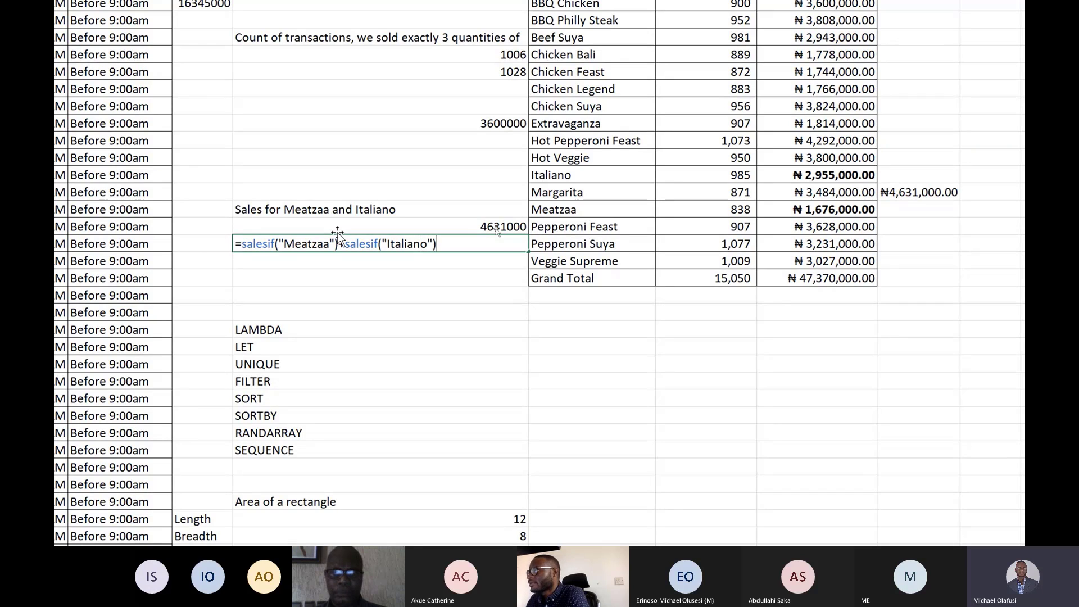
pyautogui.press('Return')
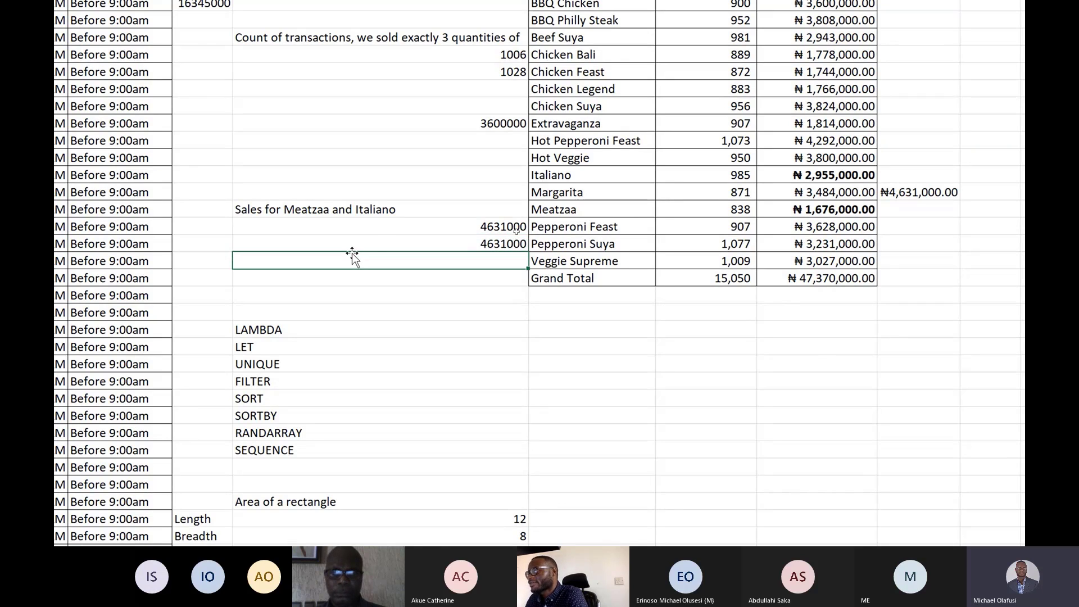
# Select I16 to inspect its salesif formula.
pyautogui.click(378, 239)
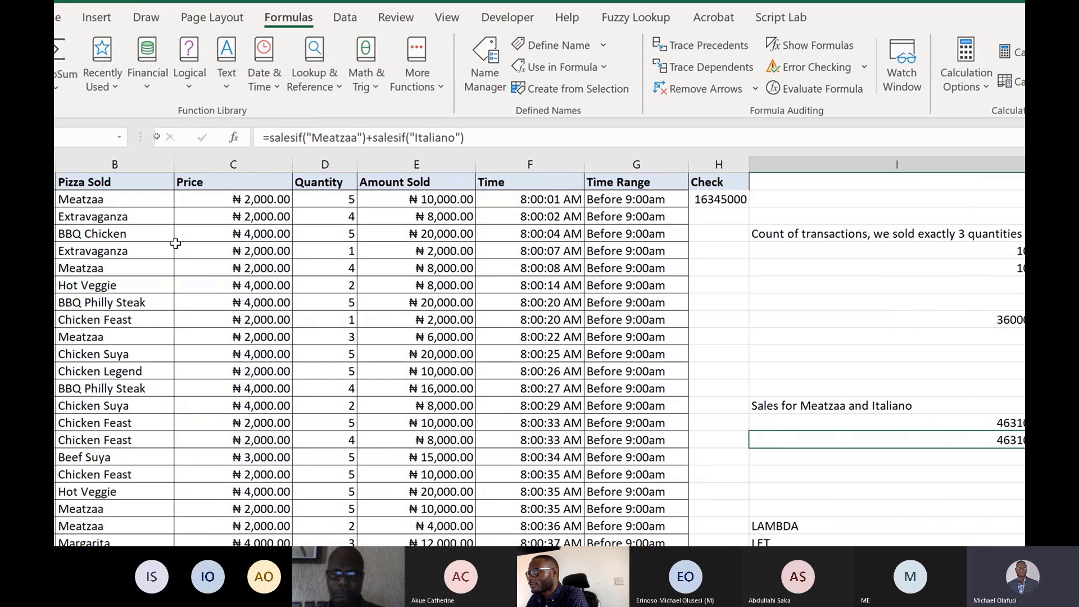
pyautogui.click(140, 248)
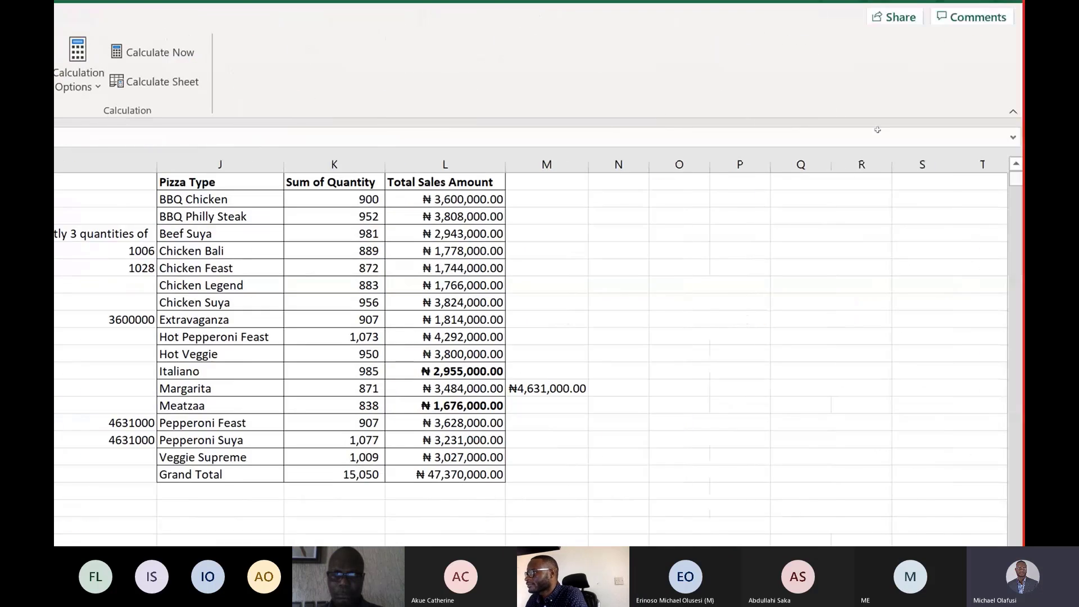
pyautogui.click(532, 187)
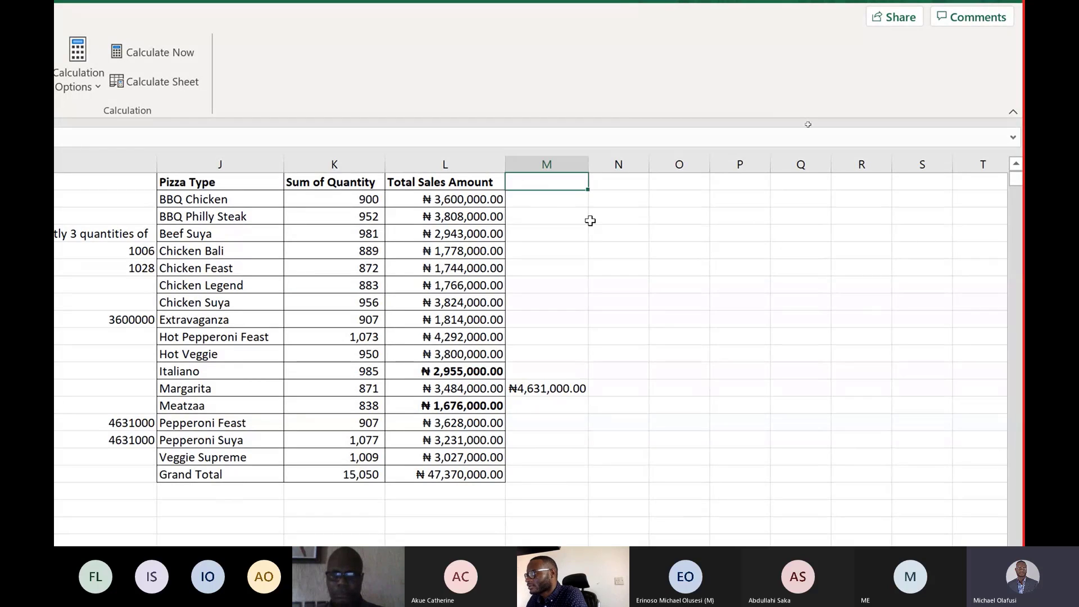
pyautogui.write('Bon')
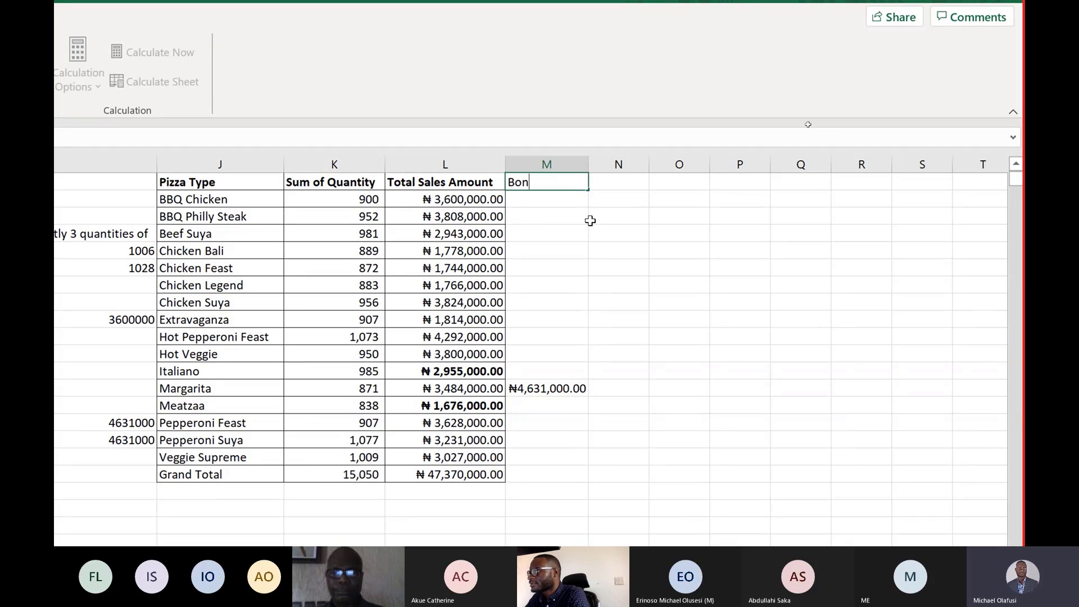
pyautogui.press('Escape')
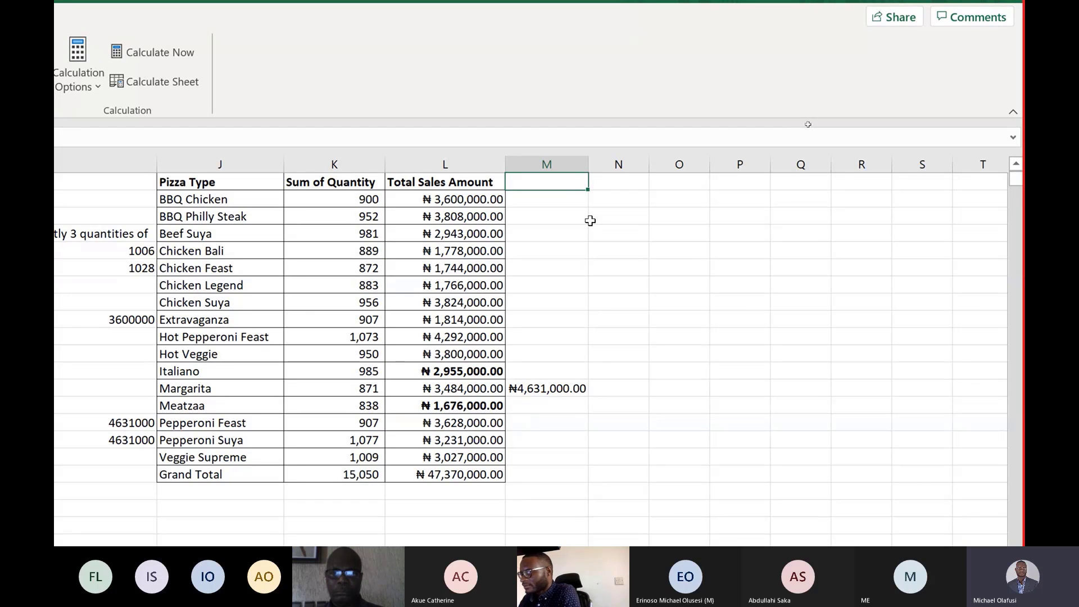
# In M1, enter the column heading "Only records above 3million".
pyautogui.write('Only record')
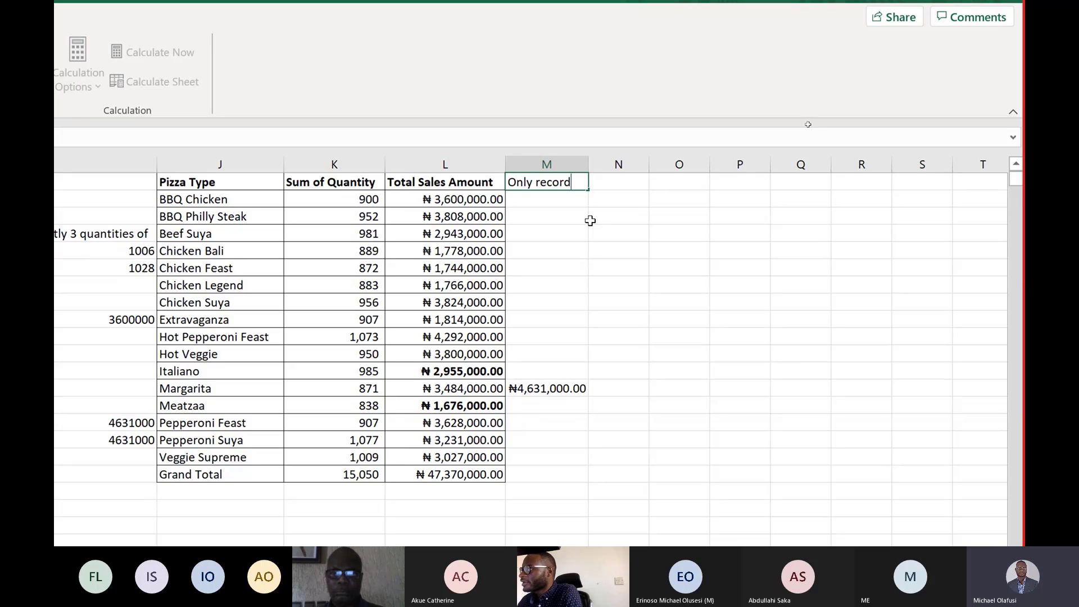
pyautogui.write('s abov')
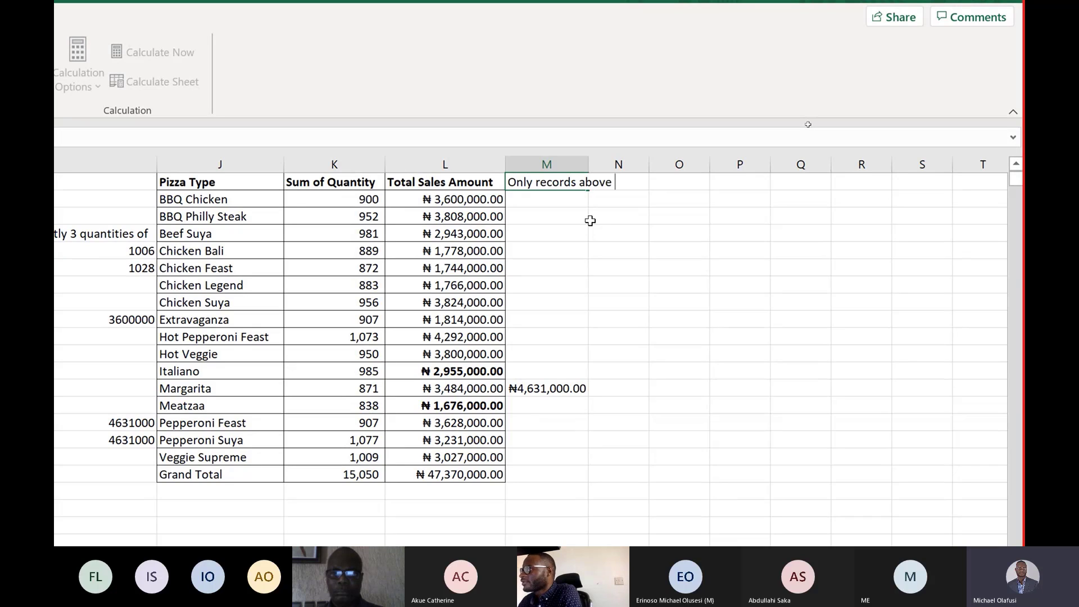
pyautogui.write('e ')
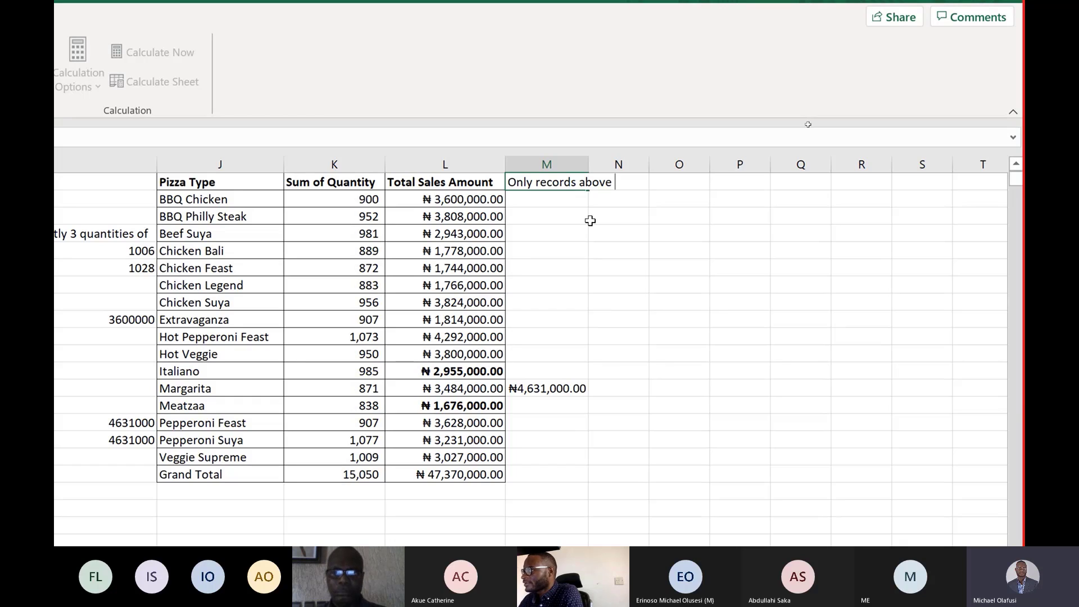
pyautogui.write('4')
pyautogui.press('BackSpace')
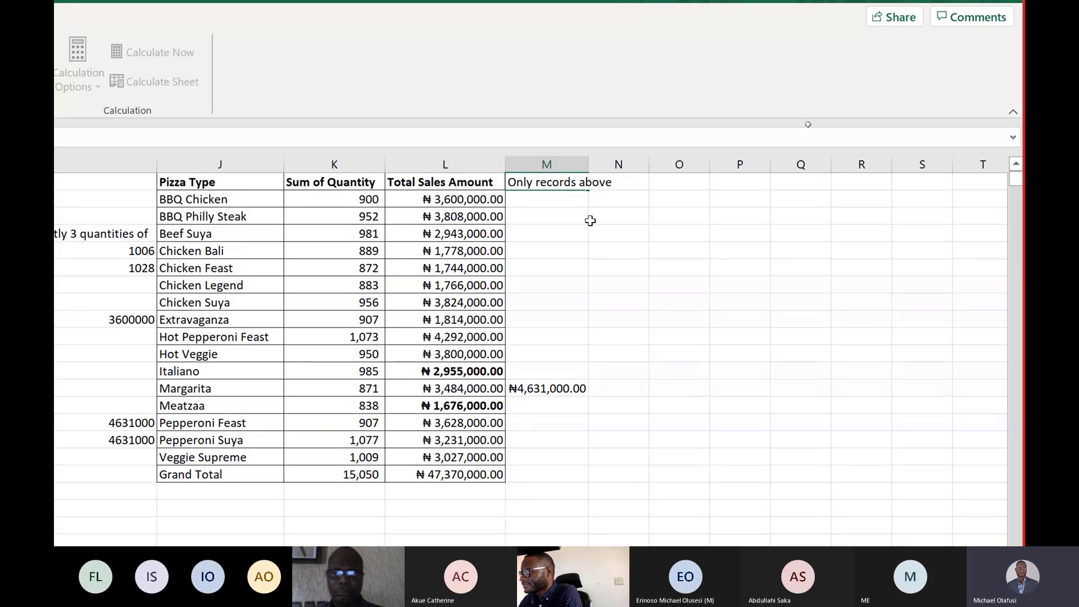
pyautogui.write('3million')
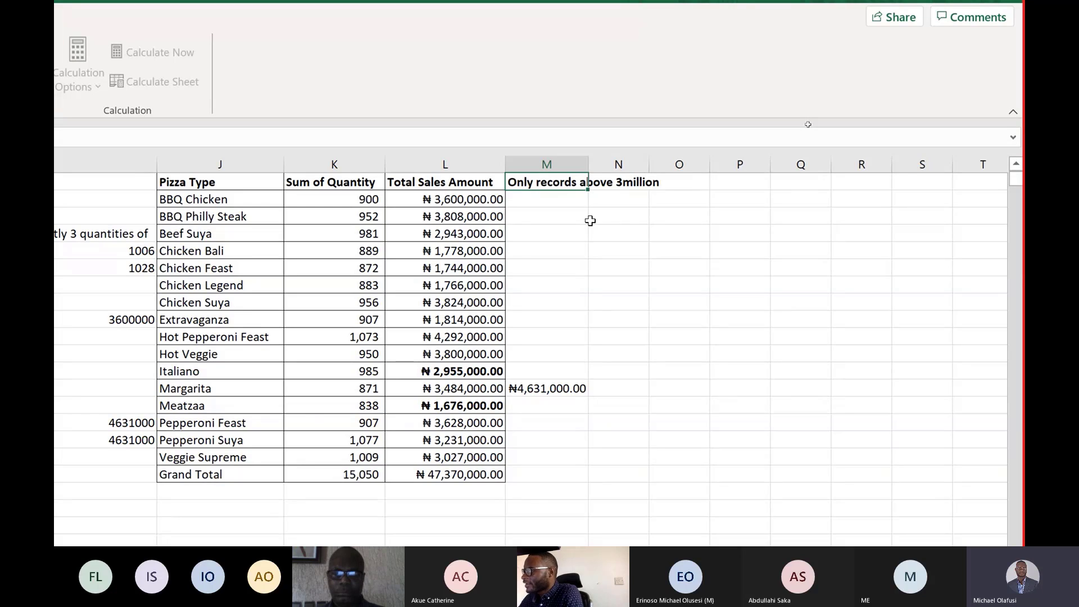
pyautogui.press('Return')
# In M2, enter =if(L2>3000000,L2,"") and fill it down through the Veggie Supreme row.
pyautogui.write('=if')
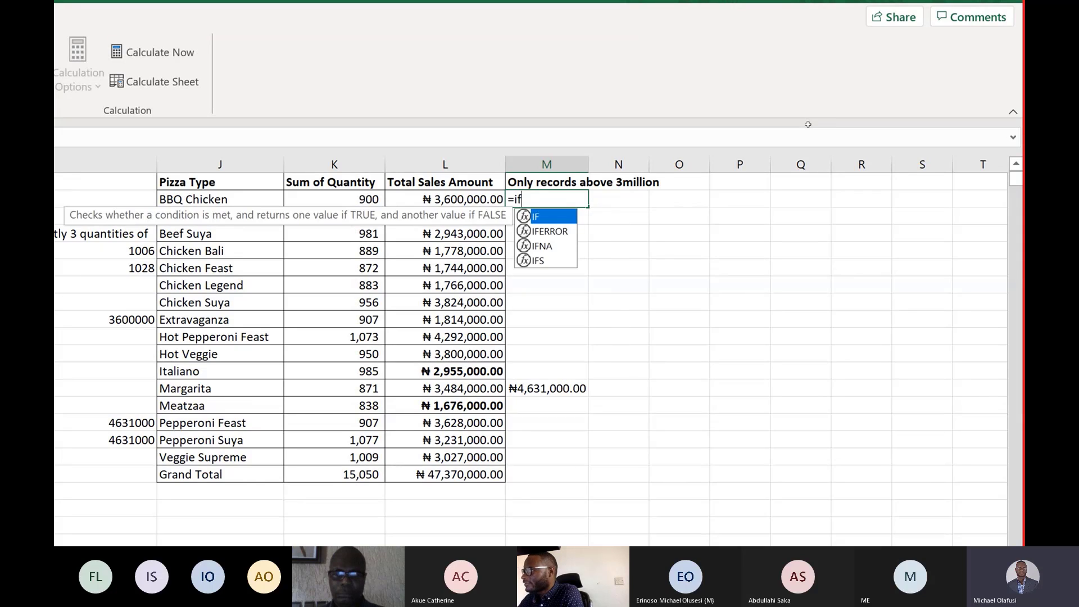
pyautogui.write('(')
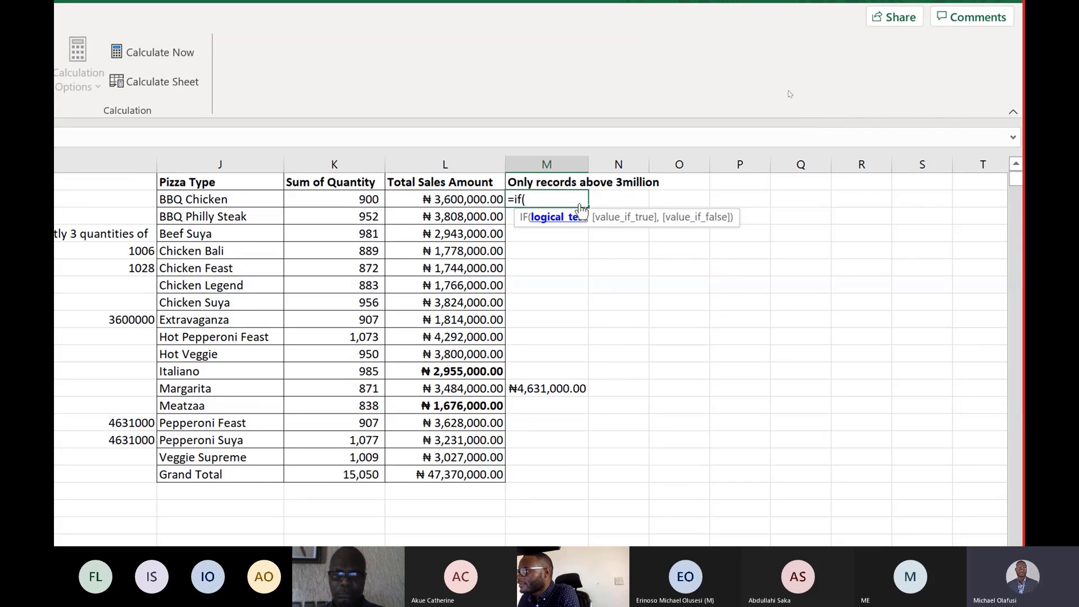
pyautogui.click(444, 197)
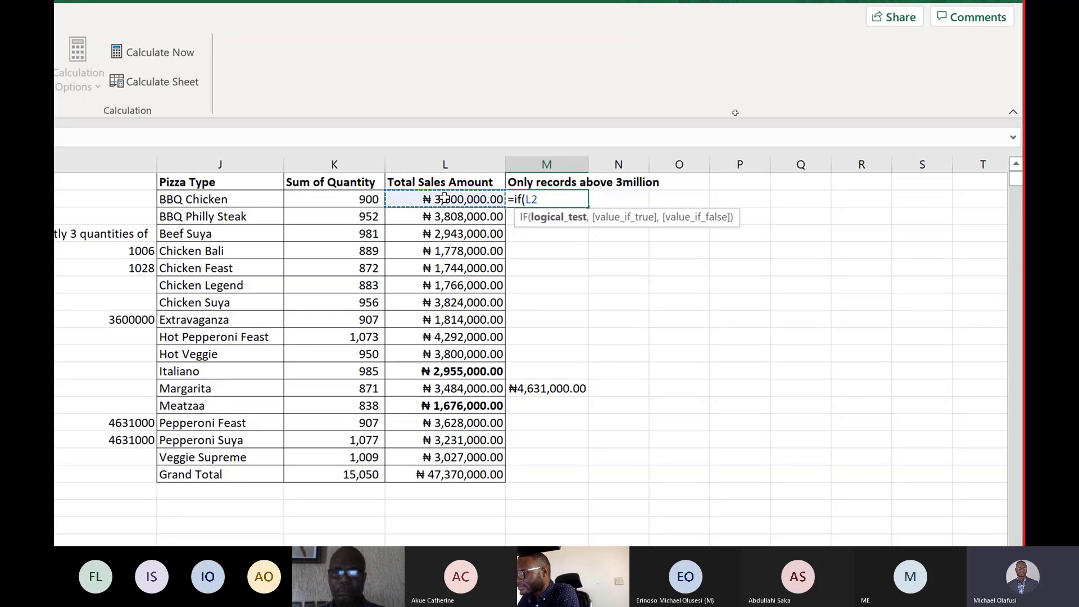
pyautogui.write('>')
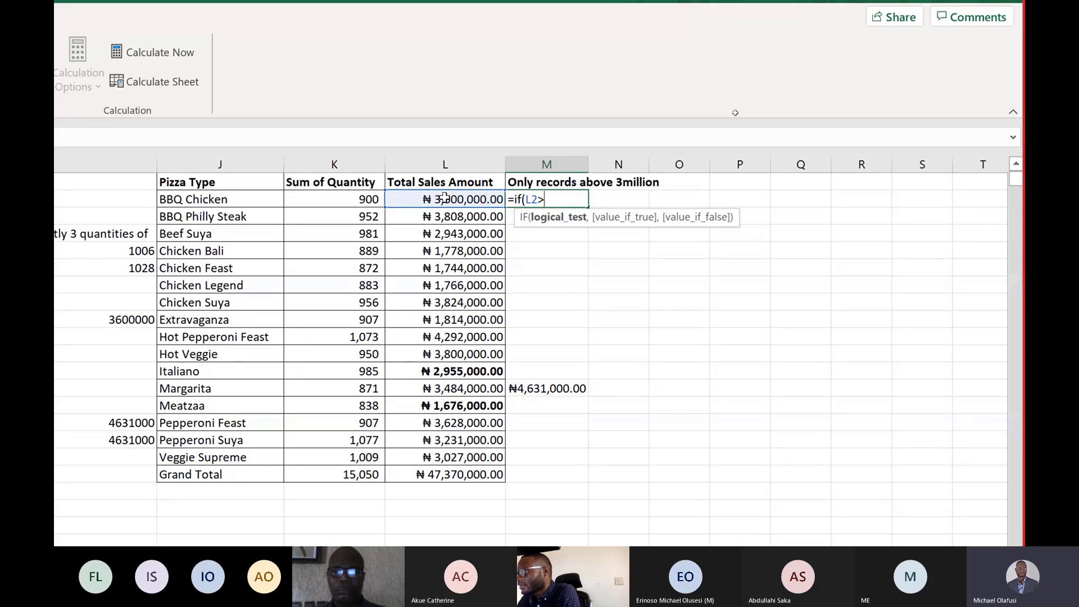
pyautogui.write('3')
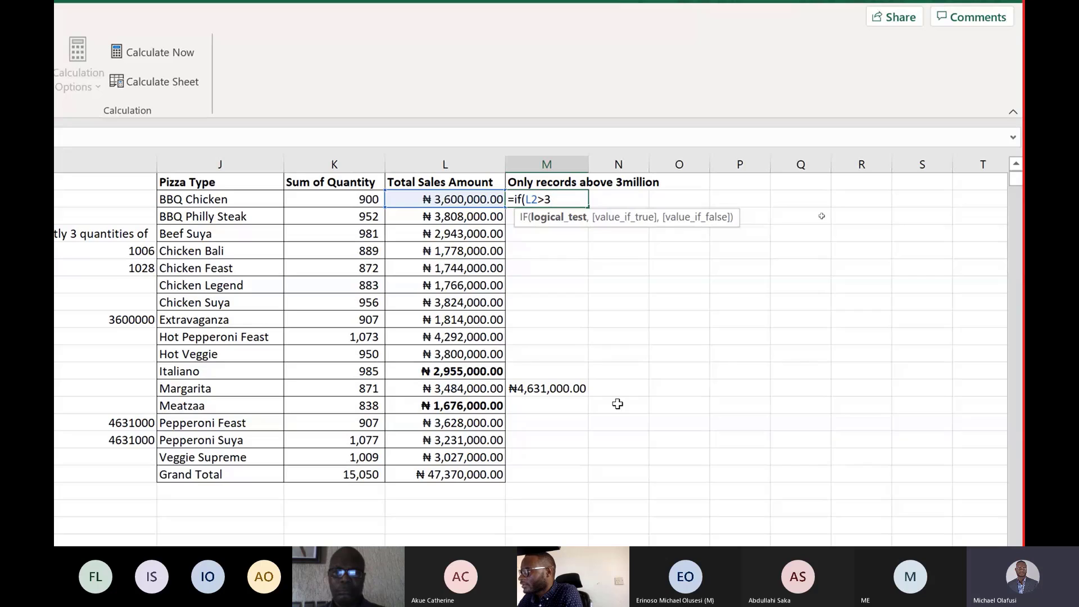
pyautogui.write('000000')
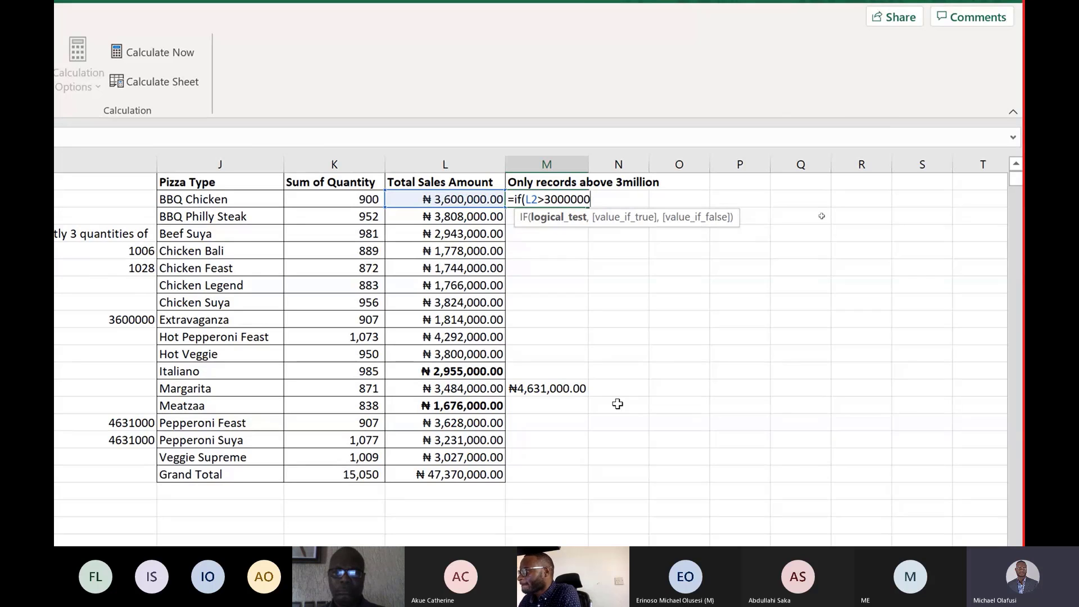
pyautogui.write(',')
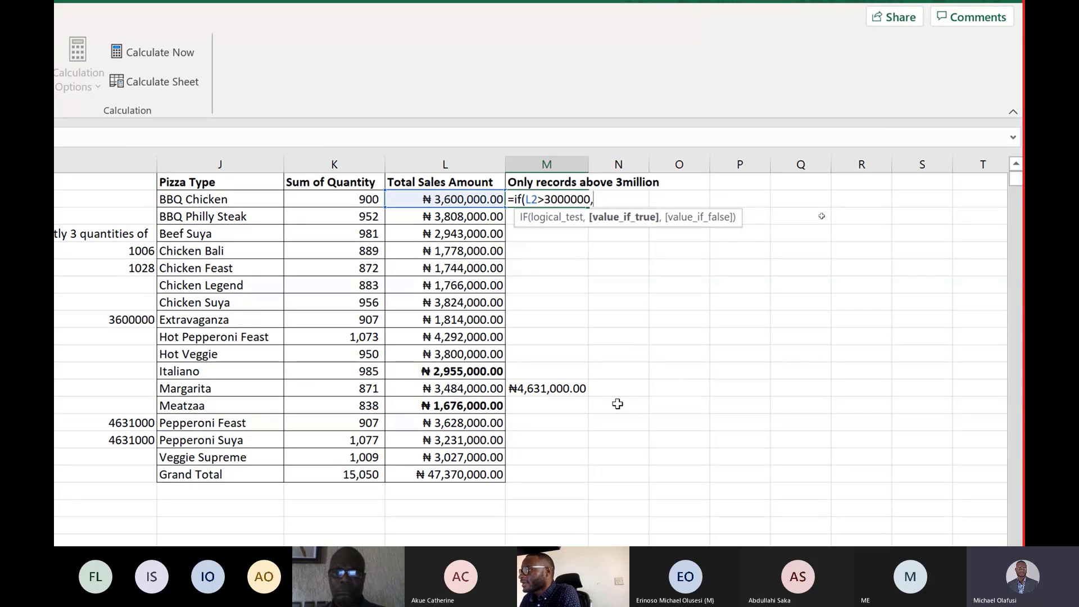
pyautogui.click(465, 201)
pyautogui.write(',')
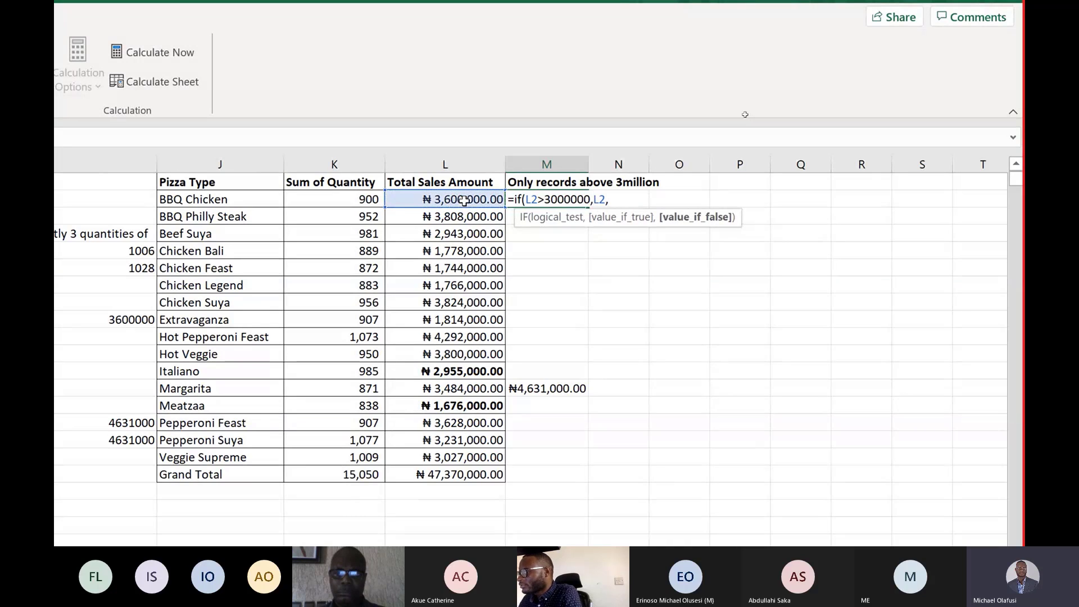
pyautogui.write('"")')
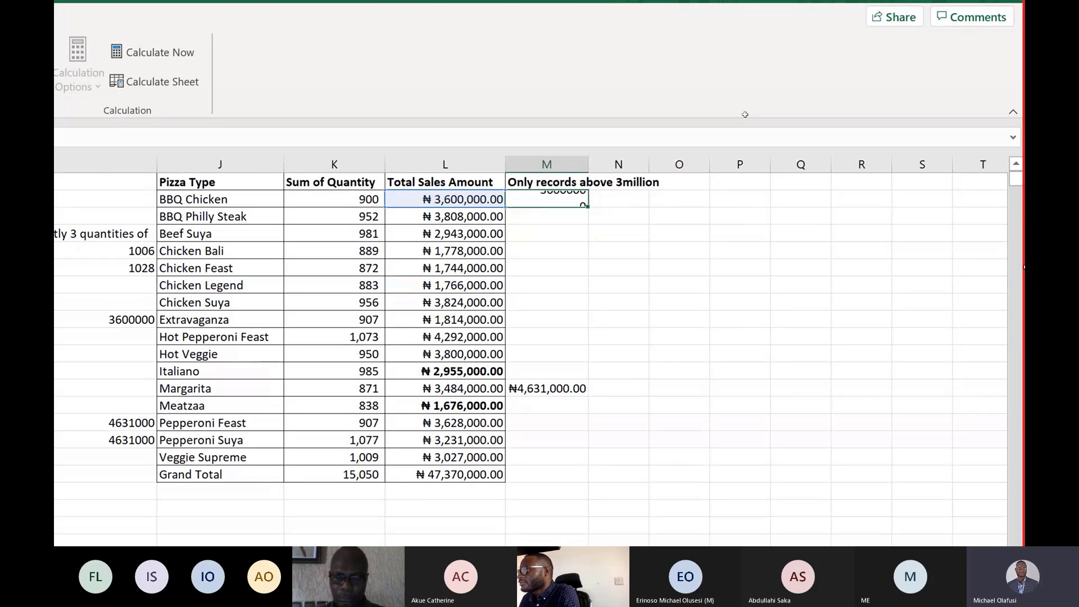
pyautogui.press('Return')
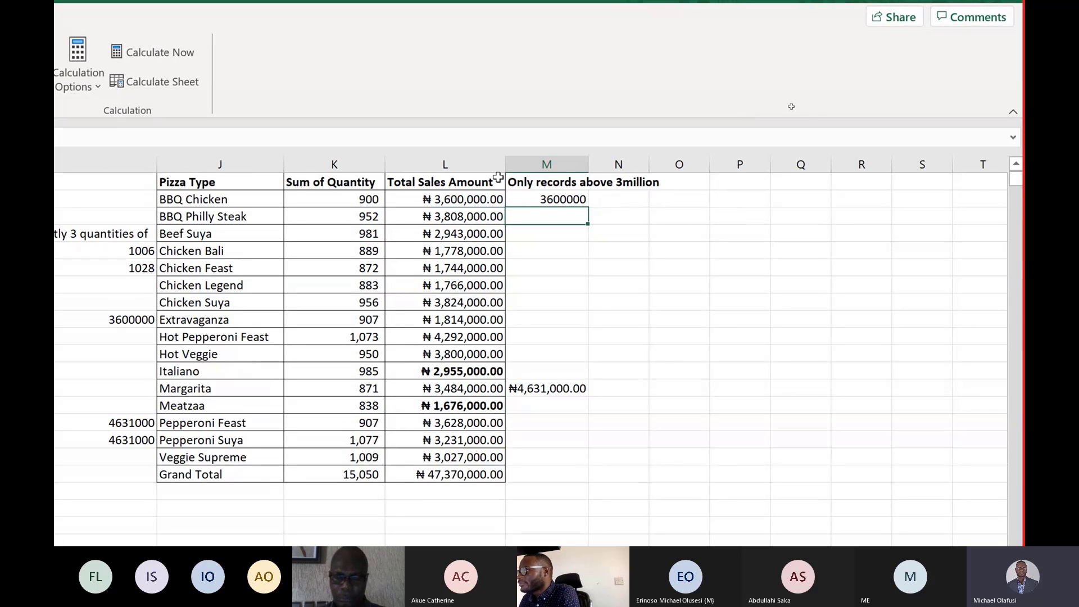
pyautogui.click(579, 200)
pyautogui.moveTo(587, 207); pyautogui.dragTo(596, 454)
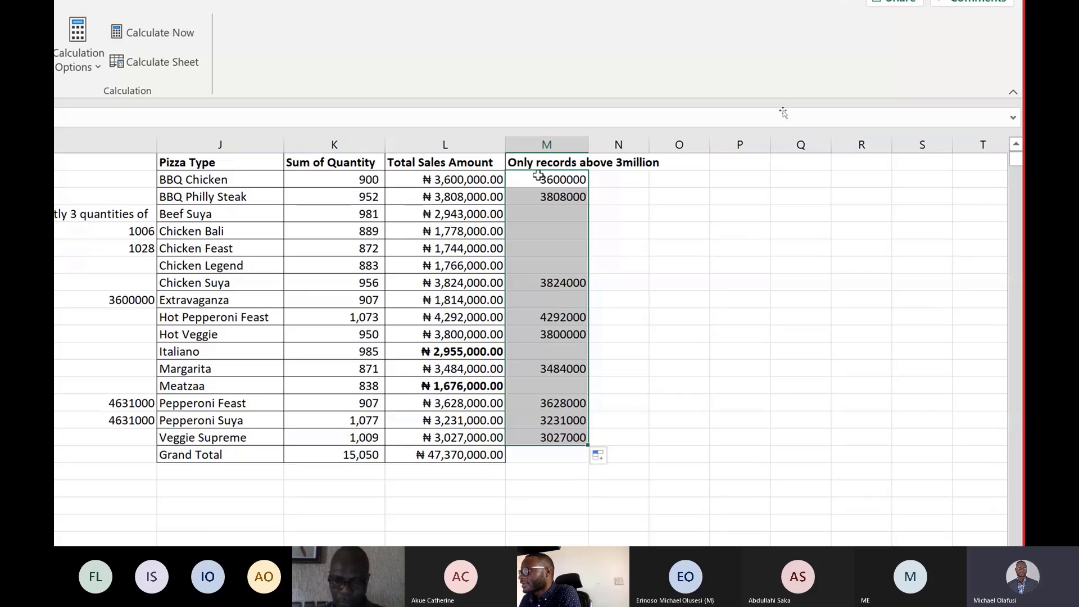
# Edit the M1 heading to read "Only if VAT is above 200,000".
pyautogui.doubleClick(541, 163)
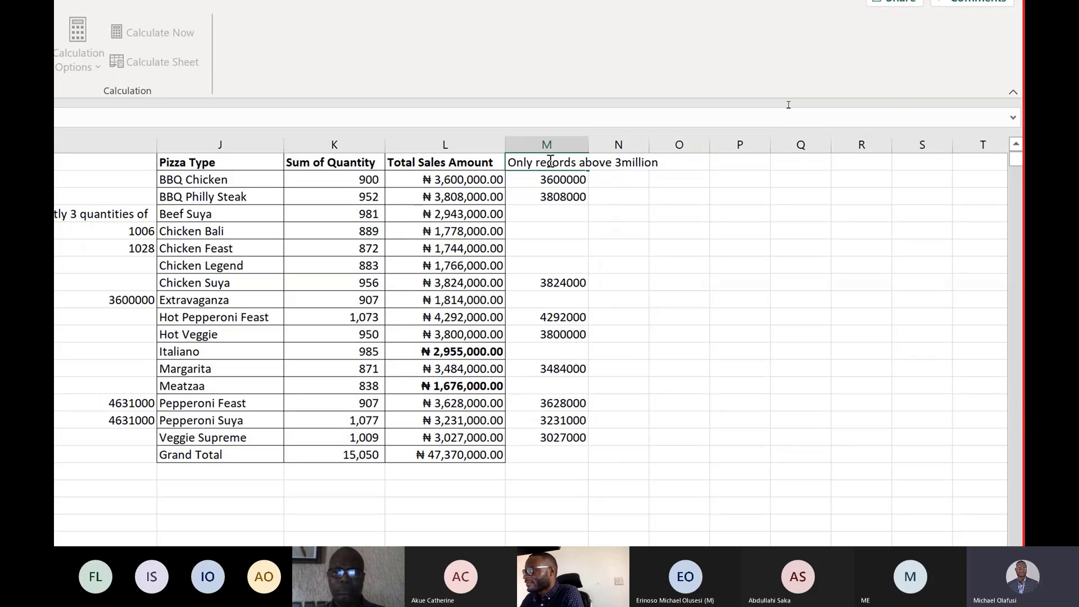
pyautogui.write('if VAT')
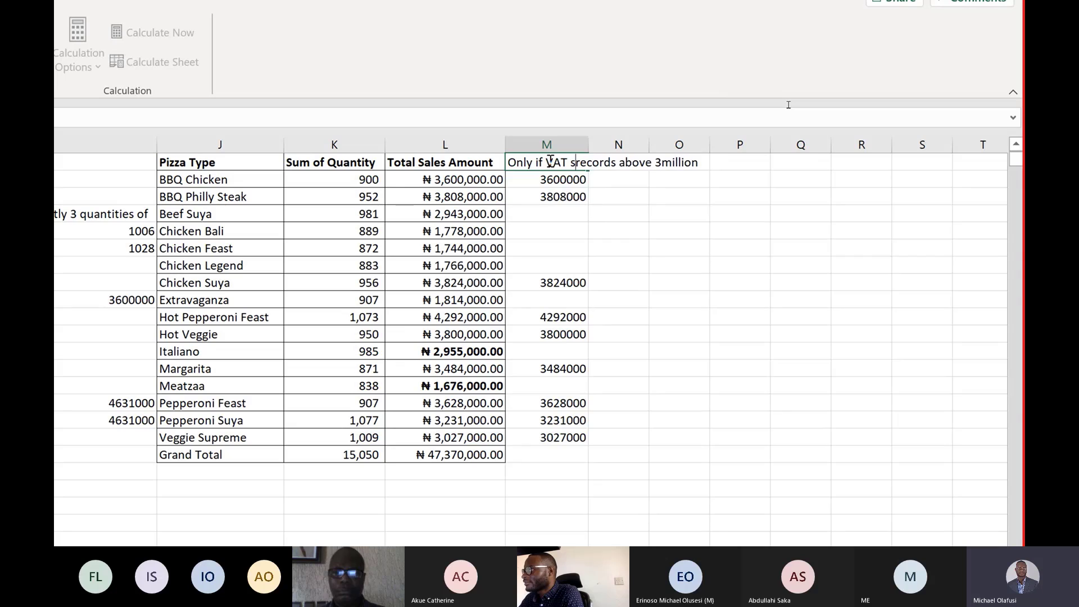
pyautogui.write(' is ')
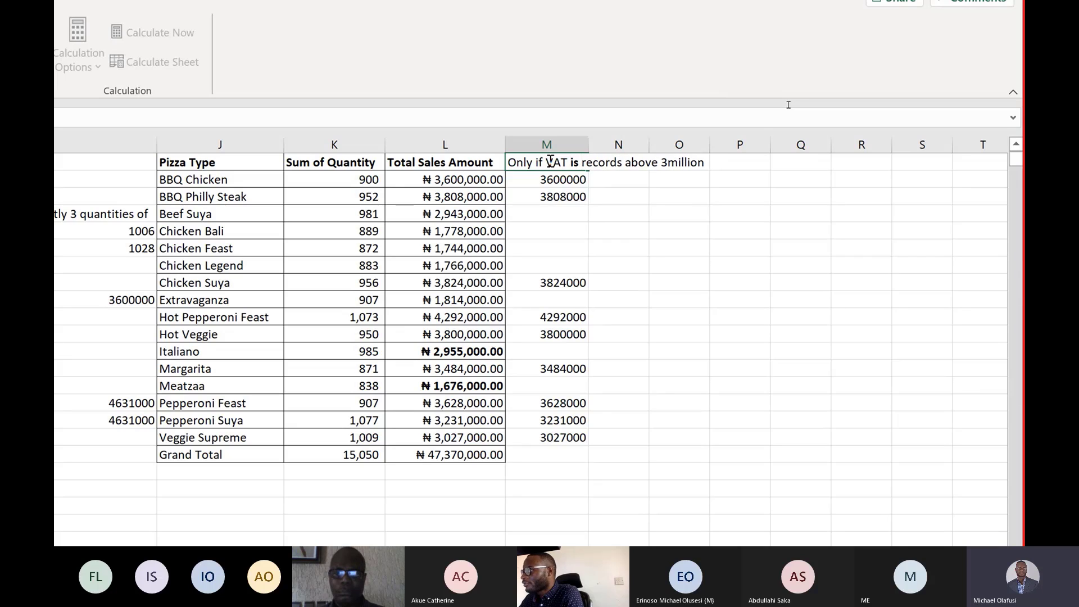
pyautogui.write('abo')
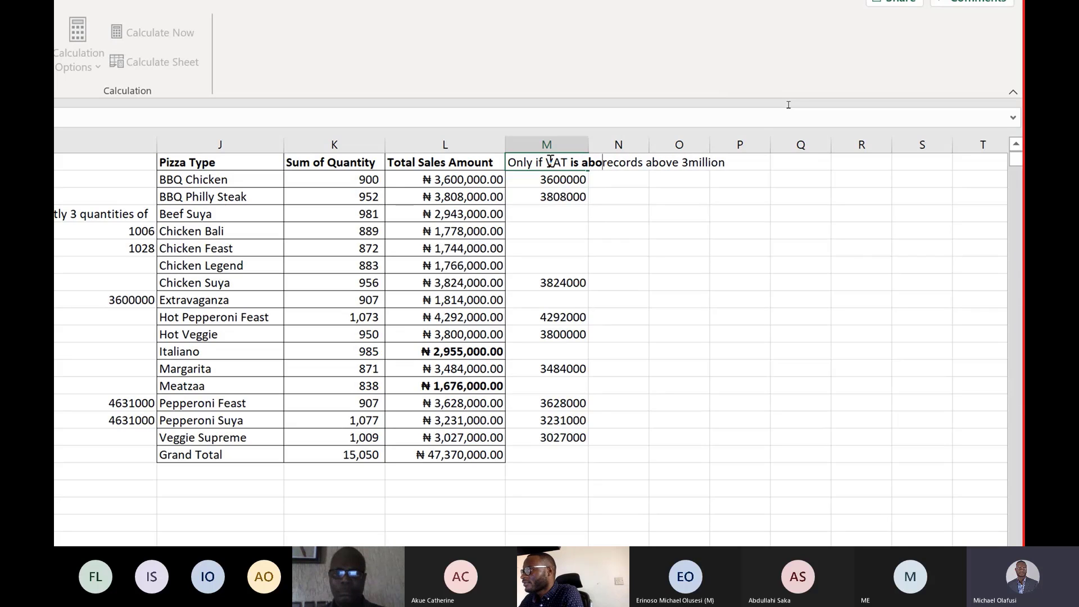
pyautogui.press('BackSpace')
pyautogui.press('BackSpace')
pyautogui.press('BackSpace')
pyautogui.press('BackSpace')
pyautogui.press('BackSpace')
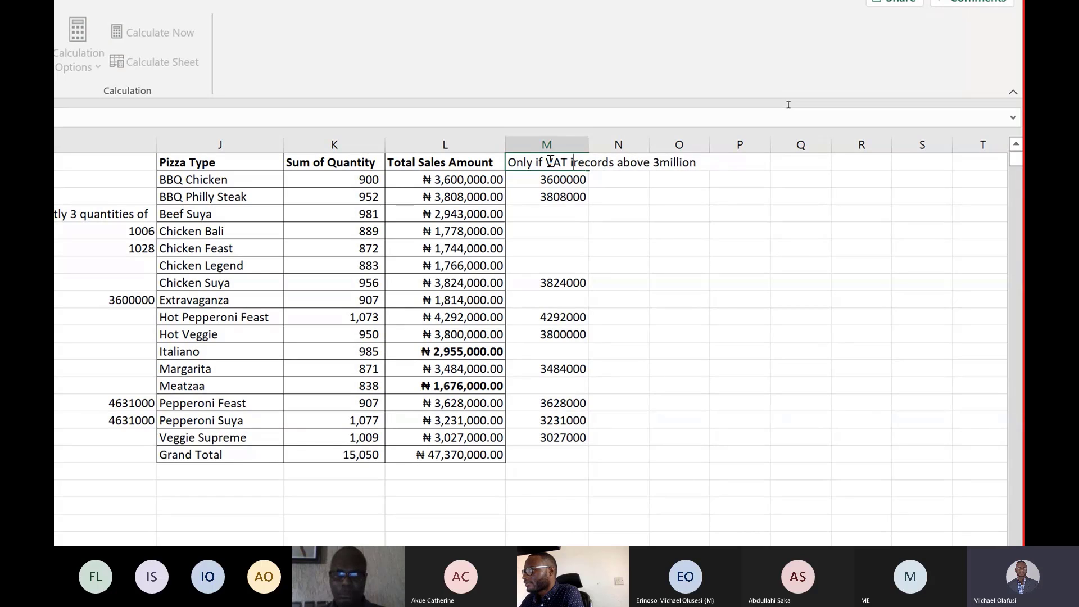
pyautogui.press('BackSpace')
pyautogui.write('is above')
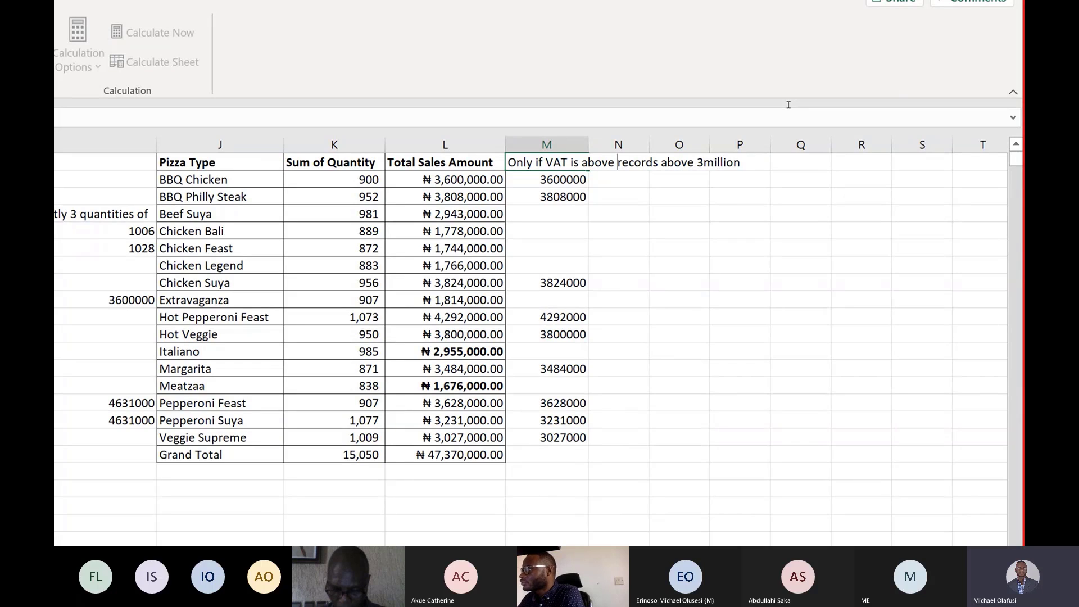
pyautogui.write('200,')
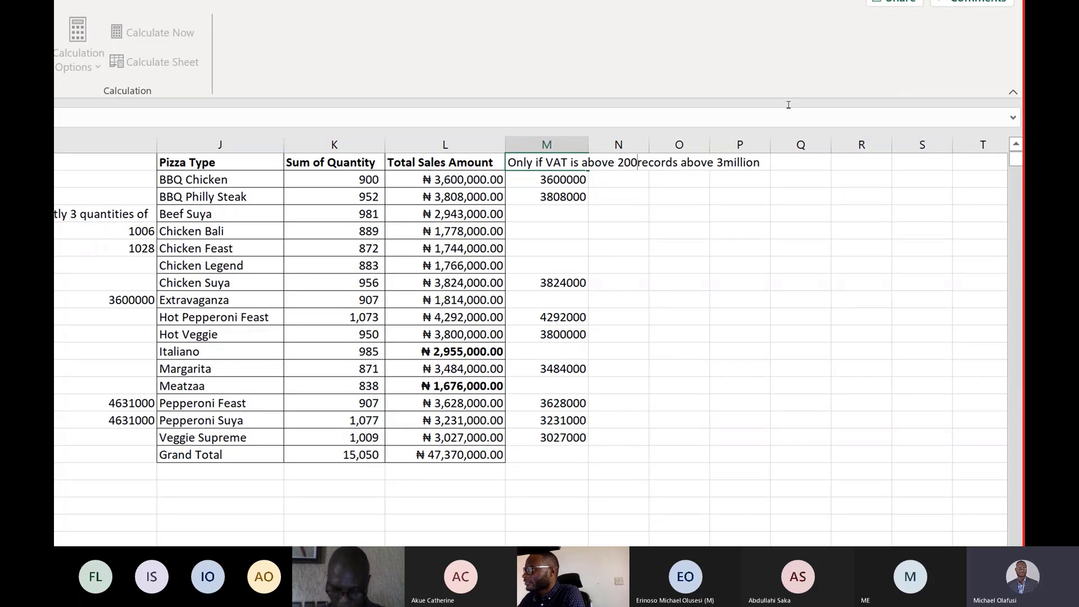
pyautogui.write('000')
pyautogui.press('Delete')
pyautogui.press('Delete')
pyautogui.press('Delete')
pyautogui.press('Delete')
pyautogui.press('Delete')
pyautogui.press('Delete')
pyautogui.press('Delete')
pyautogui.press('Delete')
pyautogui.press('Delete')
pyautogui.press('Delete')
pyautogui.press('Delete')
pyautogui.press('Delete')
pyautogui.press('Delete')
pyautogui.press('Delete')
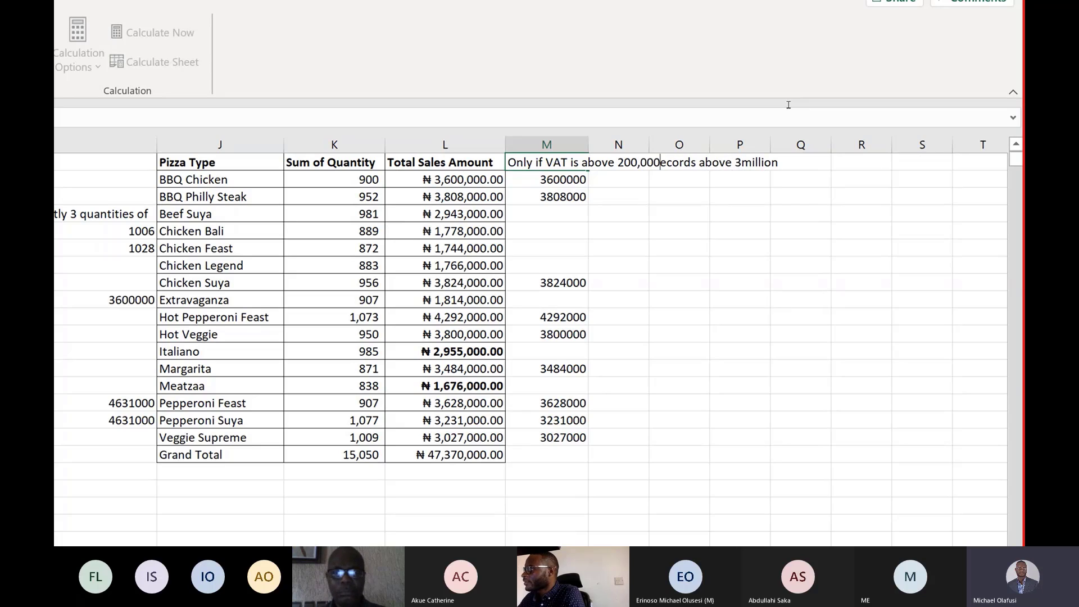
pyautogui.press('Delete')
pyautogui.press('Delete')
pyautogui.press('Delete')
pyautogui.press('Delete')
pyautogui.press('Delete')
pyautogui.press('Delete')
pyautogui.press('Delete')
pyautogui.press('Delete')
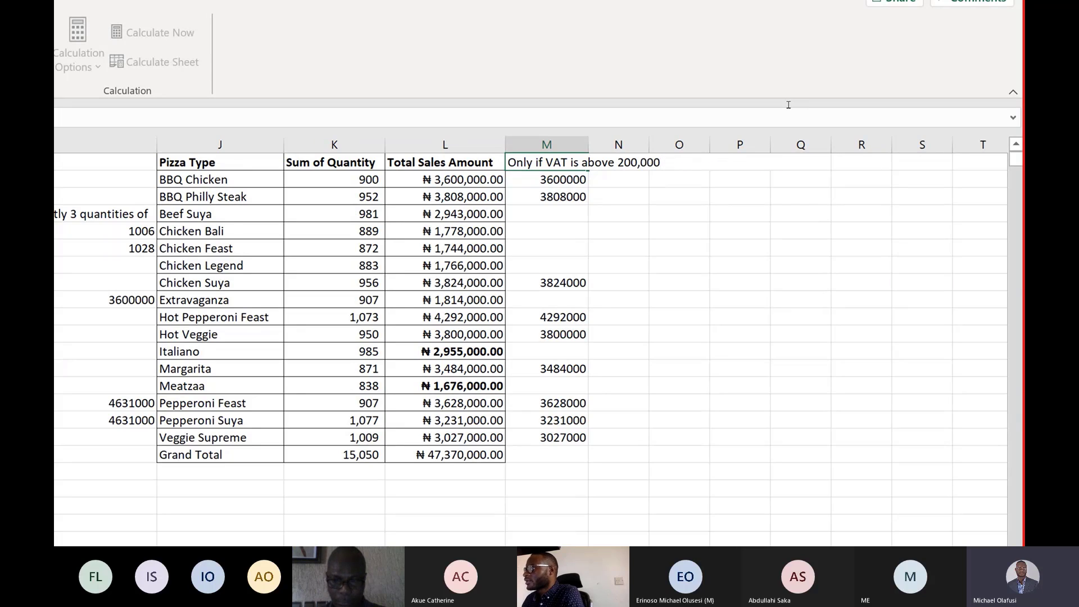
pyautogui.press('Return')
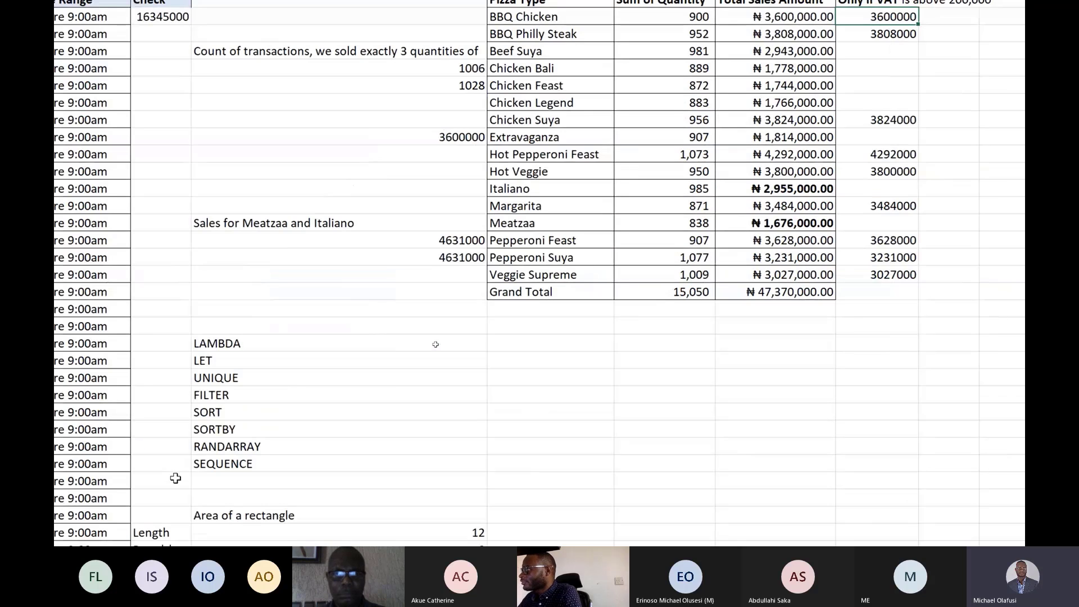
# Clear the IF results from the column M cells beside the pizza types.
pyautogui.hotkey('shift', 'Down')
pyautogui.hotkey('shift', 'Down')
pyautogui.hotkey('shift', 'Down')
pyautogui.hotkey('shift', 'Down')
pyautogui.hotkey('shift', 'Down')
pyautogui.hotkey('shift', 'Down')
pyautogui.hotkey('shift', 'Down')
pyautogui.hotkey('shift', 'Down')
pyautogui.hotkey('shift', 'Down')
pyautogui.hotkey('shift', 'Down')
pyautogui.hotkey('shift', 'Down')
pyautogui.hotkey('shift', 'Down')
pyautogui.hotkey('shift', 'Down')
pyautogui.hotkey('shift', 'Down')
pyautogui.hotkey('shift', 'Down')
pyautogui.press('Delete')
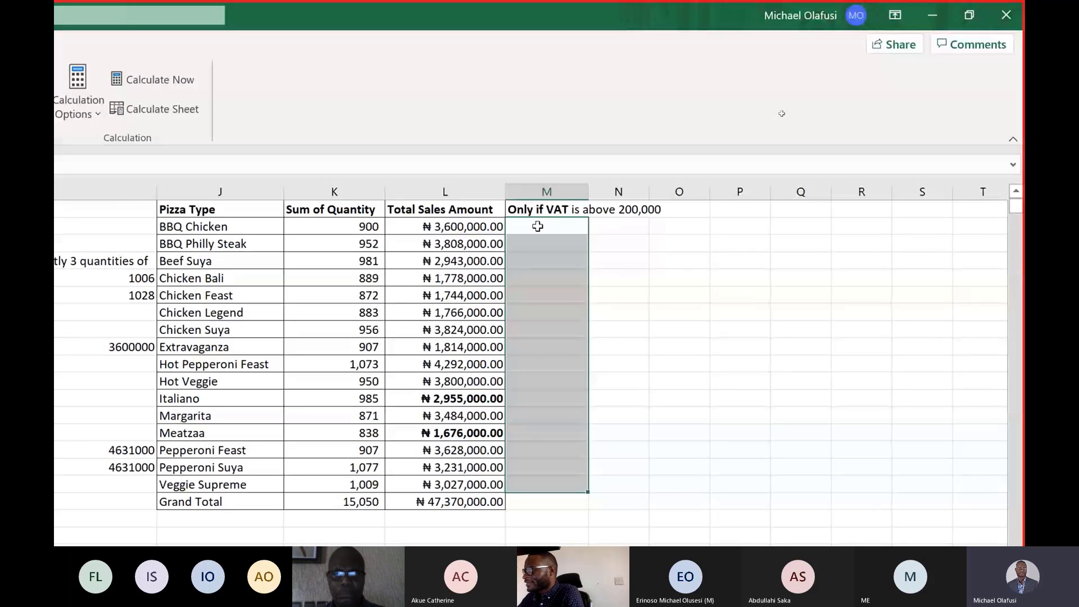
# In M2, enter the formula =if(L2*7.5%,L2*7.5%,"") to compute 7.5% VAT on the BBQ Chicken sales.
pyautogui.click(538, 226)
pyautogui.write('=f')
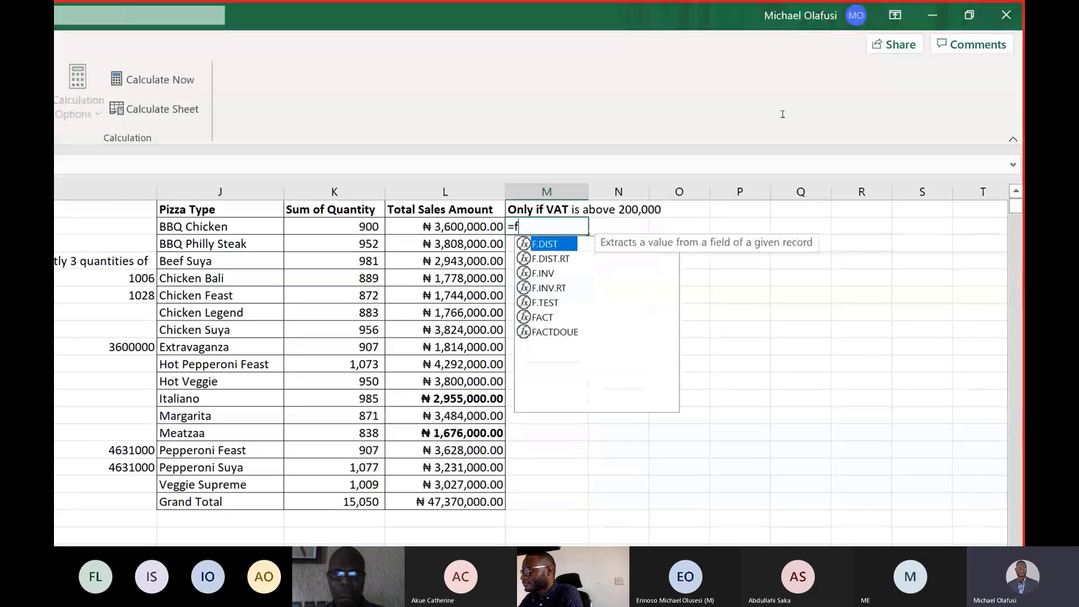
pyautogui.press('BackSpace')
pyautogui.write('if')
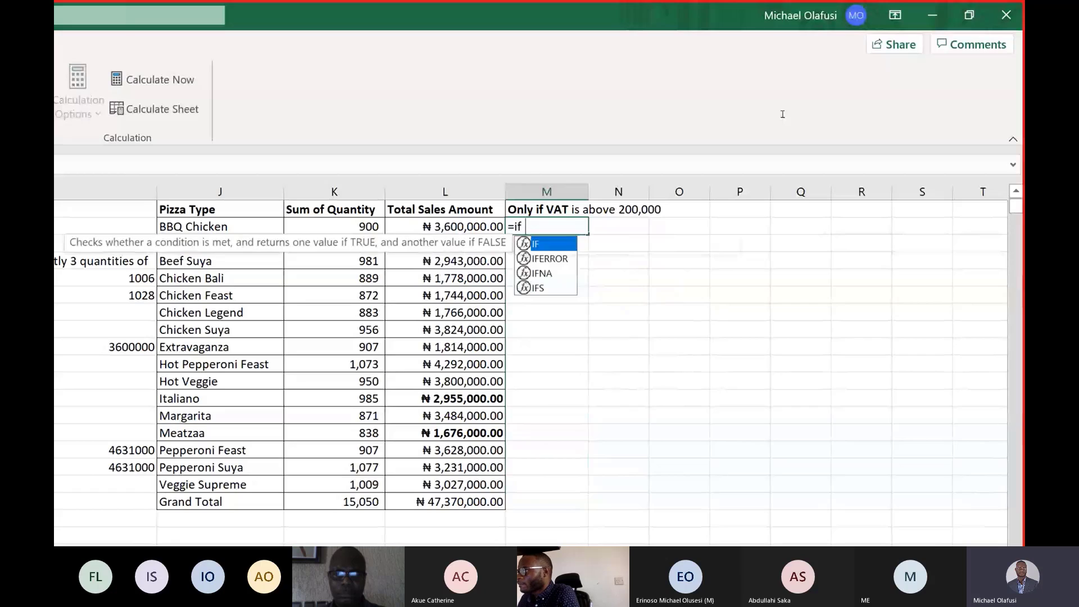
pyautogui.write('(')
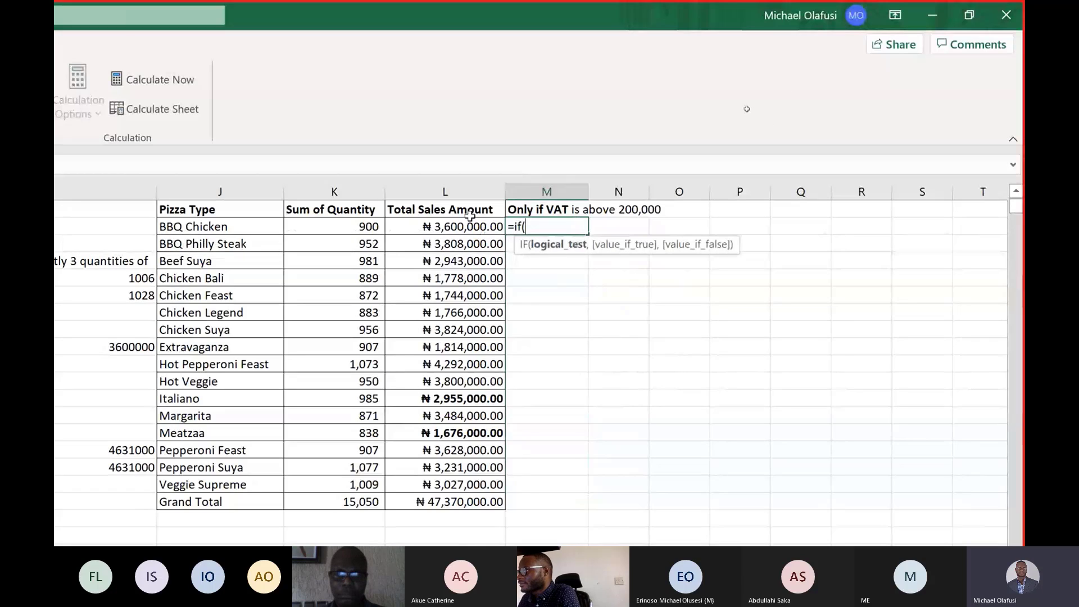
pyautogui.click(482, 231)
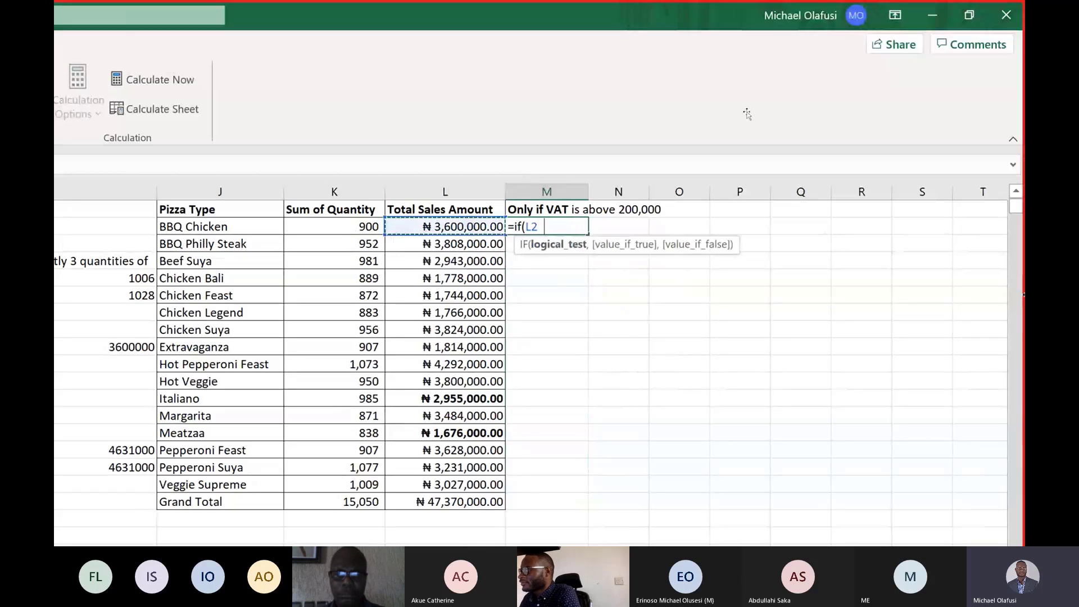
pyautogui.write('*')
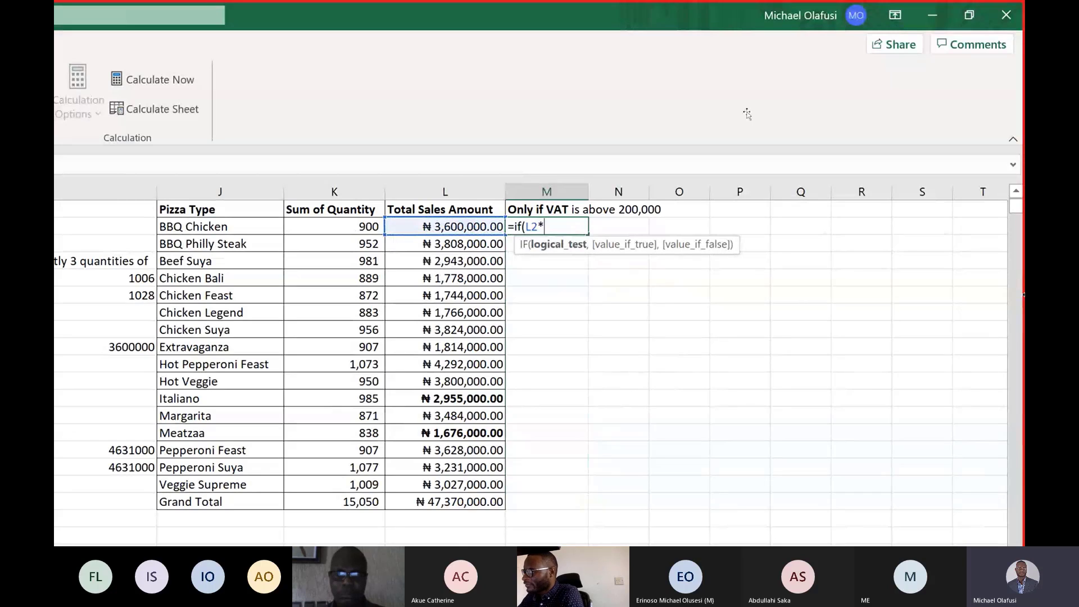
pyautogui.write('7.5%')
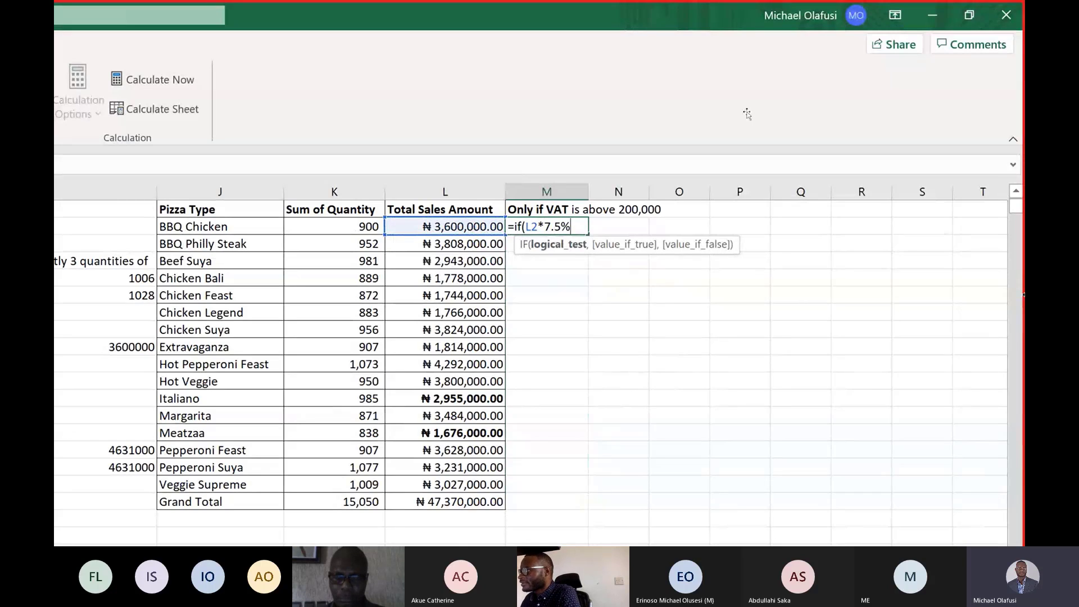
pyautogui.write(',')
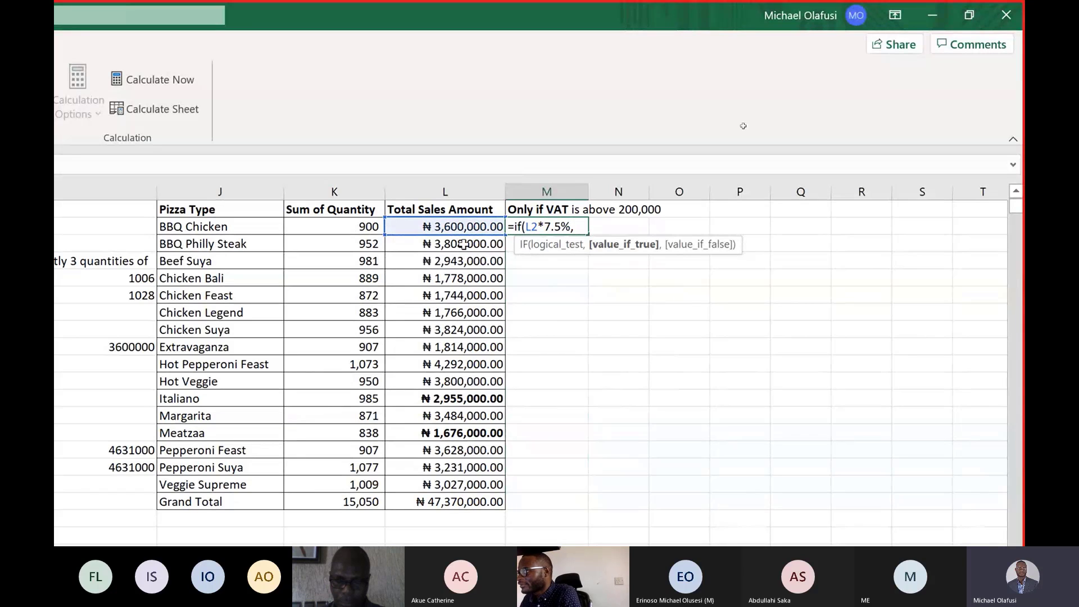
pyautogui.click(436, 229)
pyautogui.write('*')
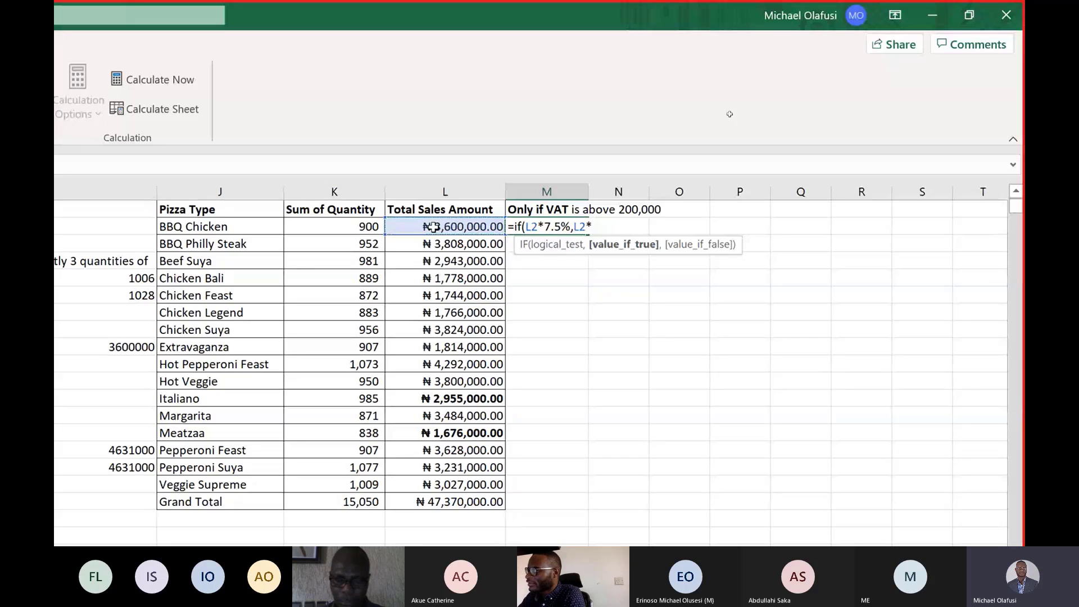
pyautogui.write('7.5')
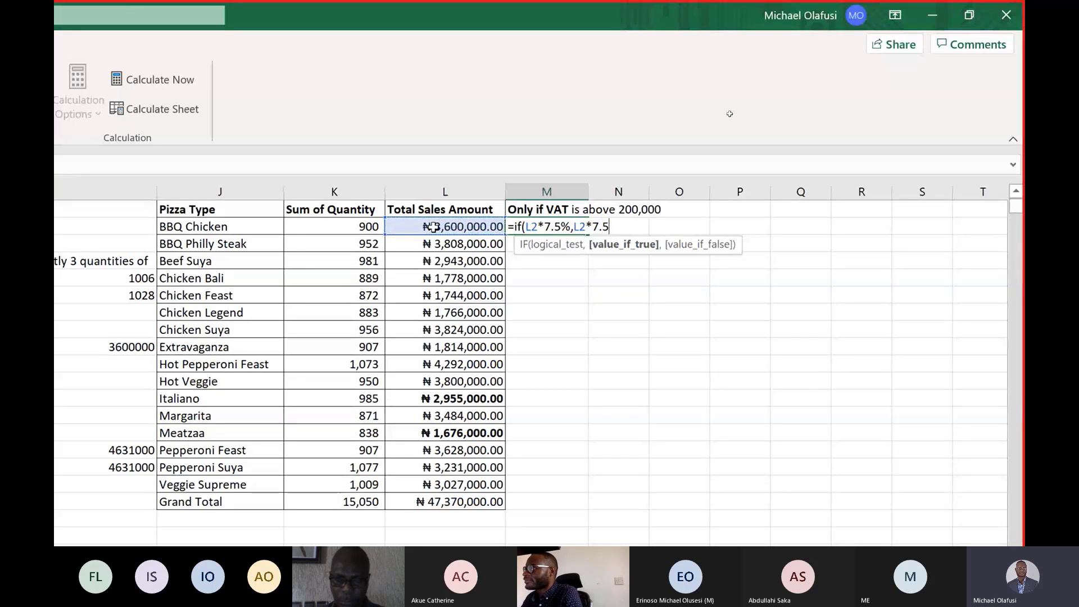
pyautogui.write('%,')
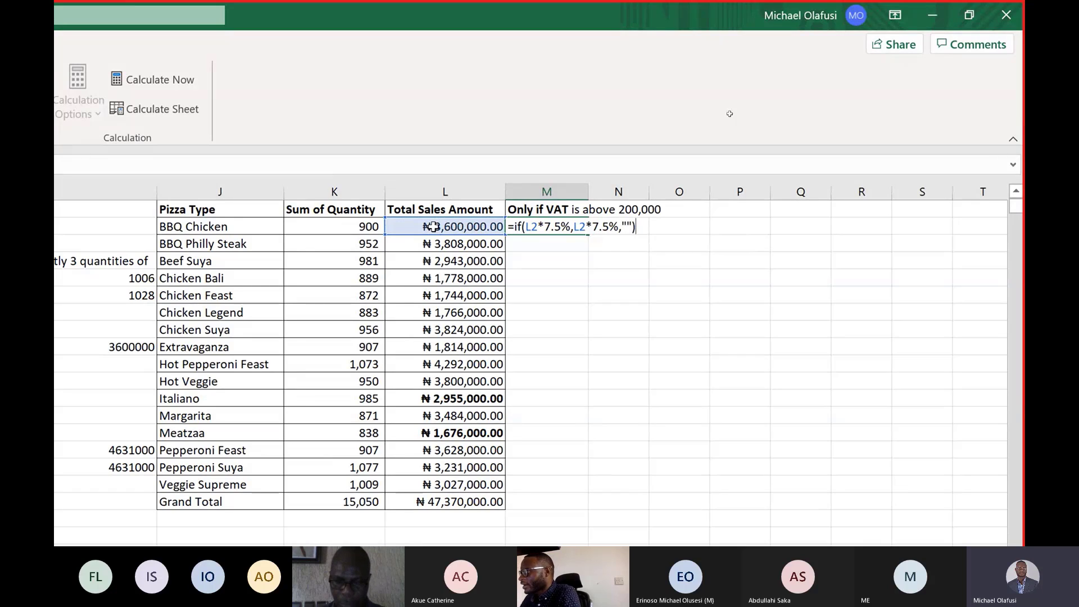
pyautogui.press('Return')
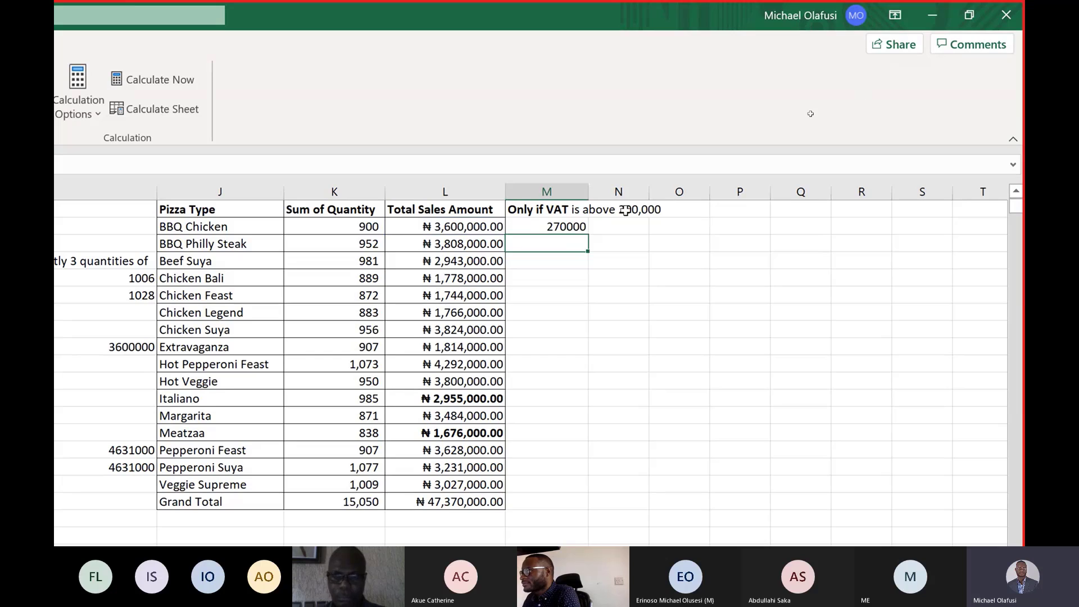
# Fill the M2 VAT formula down column M through the Grand Total row.
pyautogui.click(586, 229)
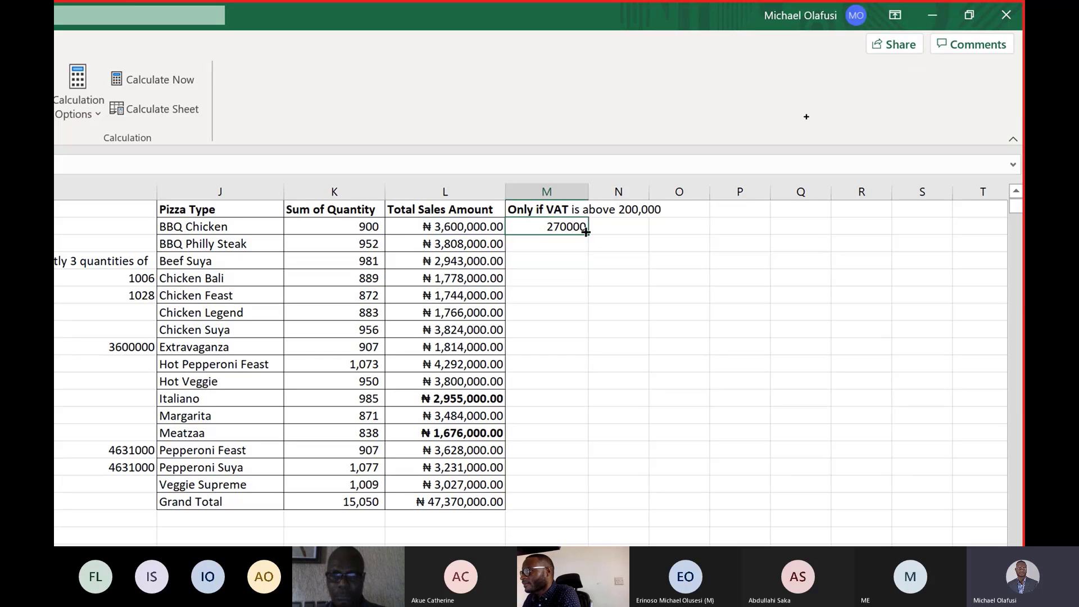
pyautogui.doubleClick(586, 232)
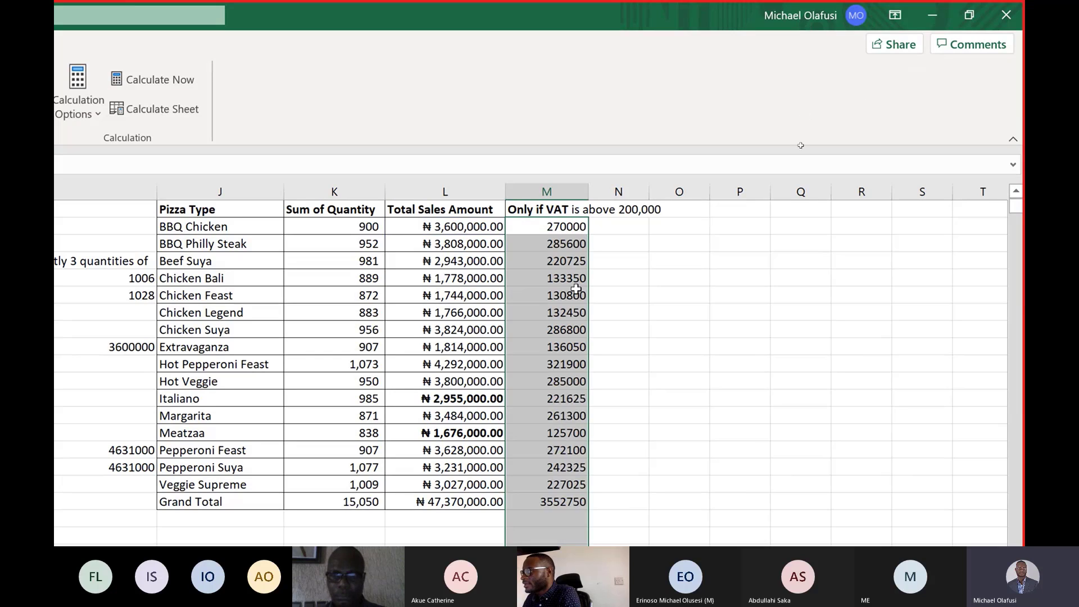
pyautogui.hotkey('ctrl', 'z')
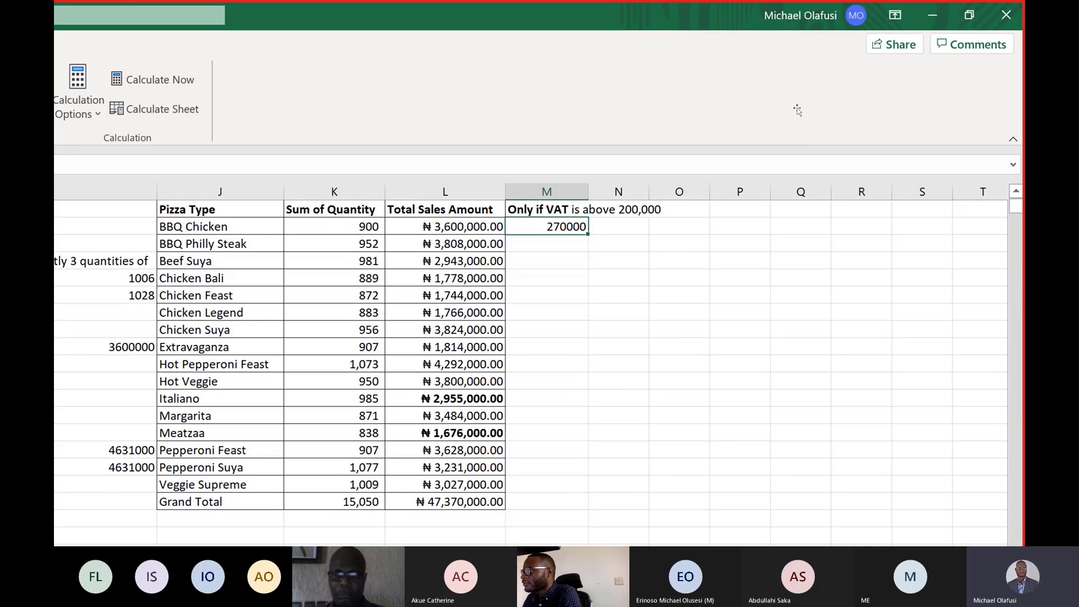
pyautogui.moveTo(588, 232); pyautogui.dragTo(555, 480)
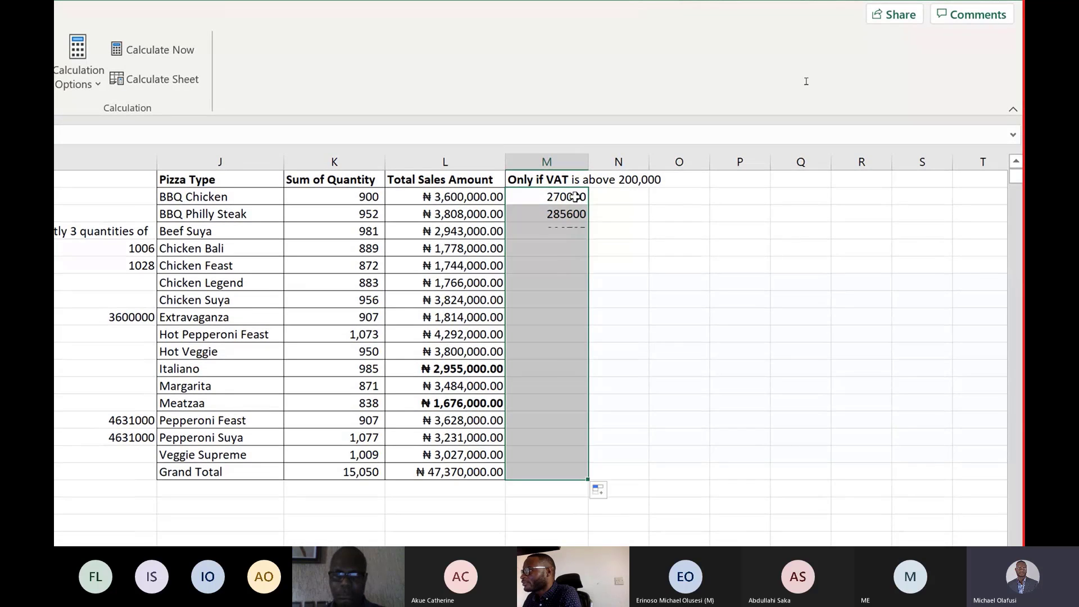
# In N2, start a LET formula that defines the name VAT as L2*7.5%.
pyautogui.click(599, 198)
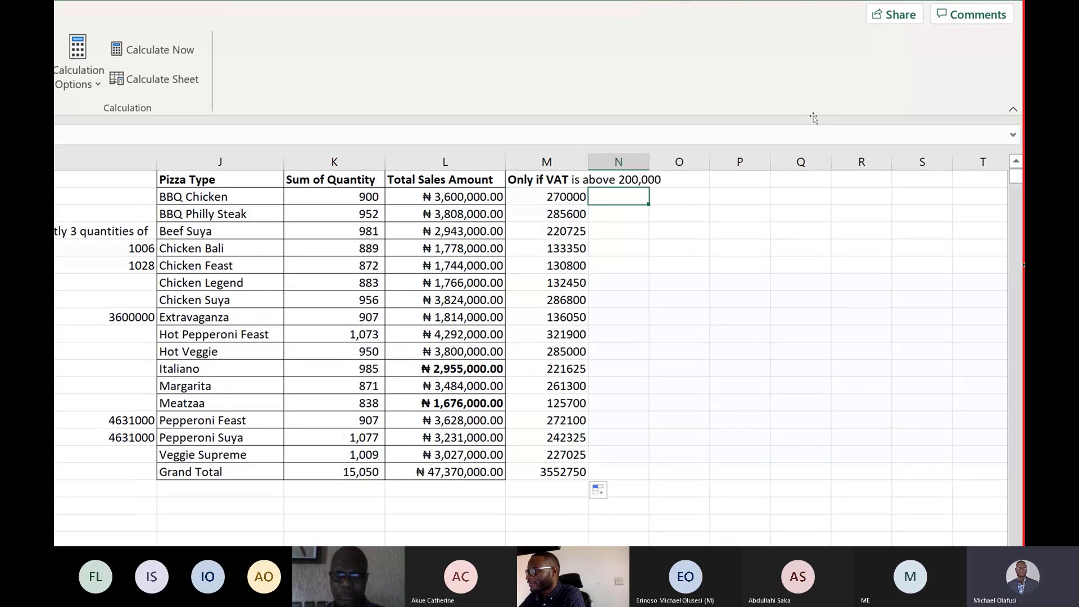
pyautogui.write('=Ie')
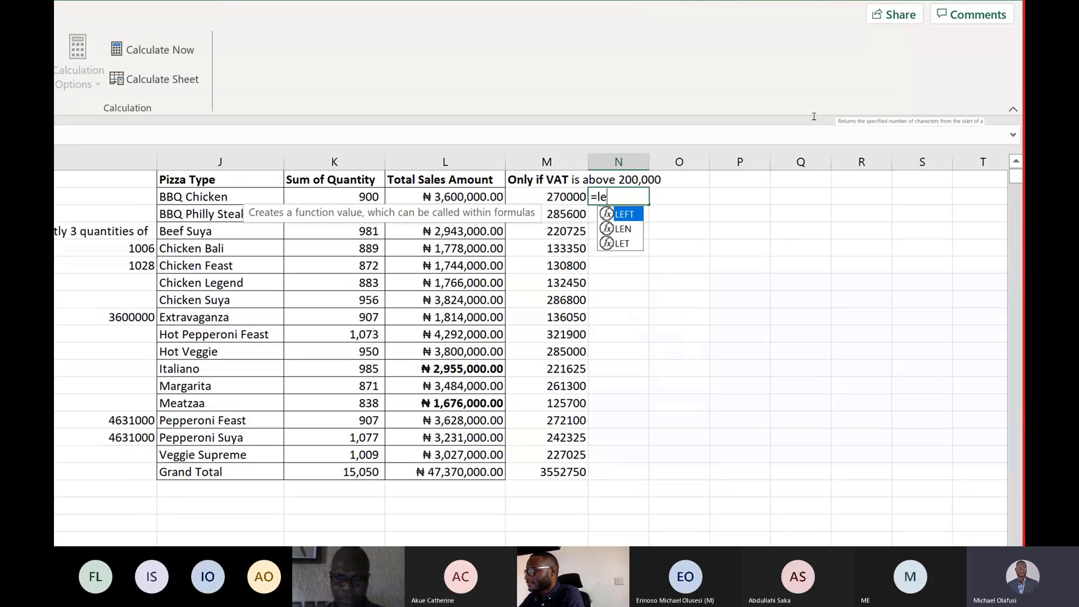
pyautogui.write('t(')
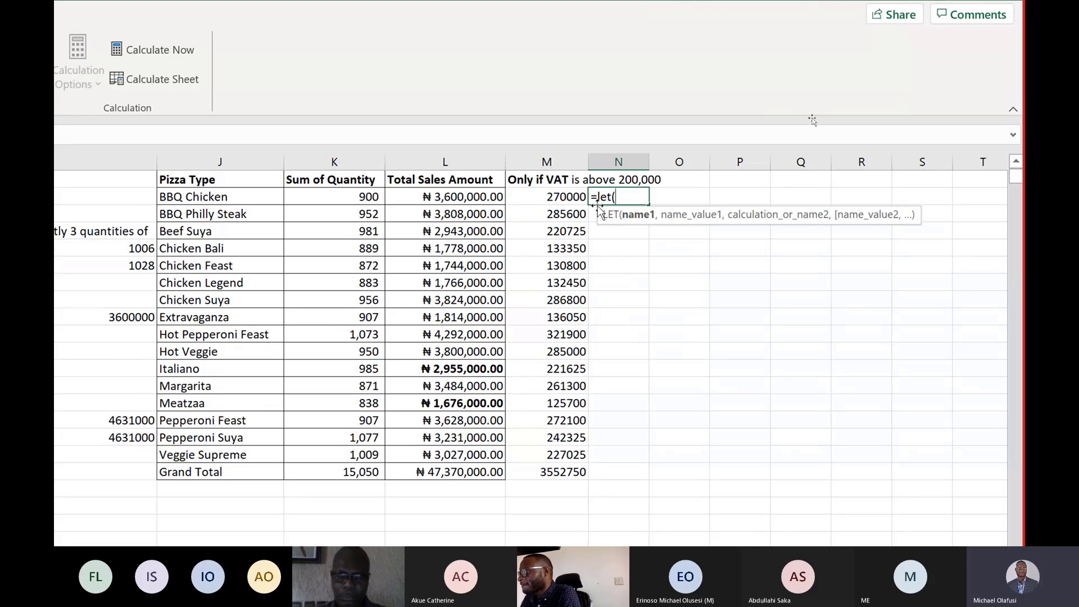
pyautogui.write('  x,')
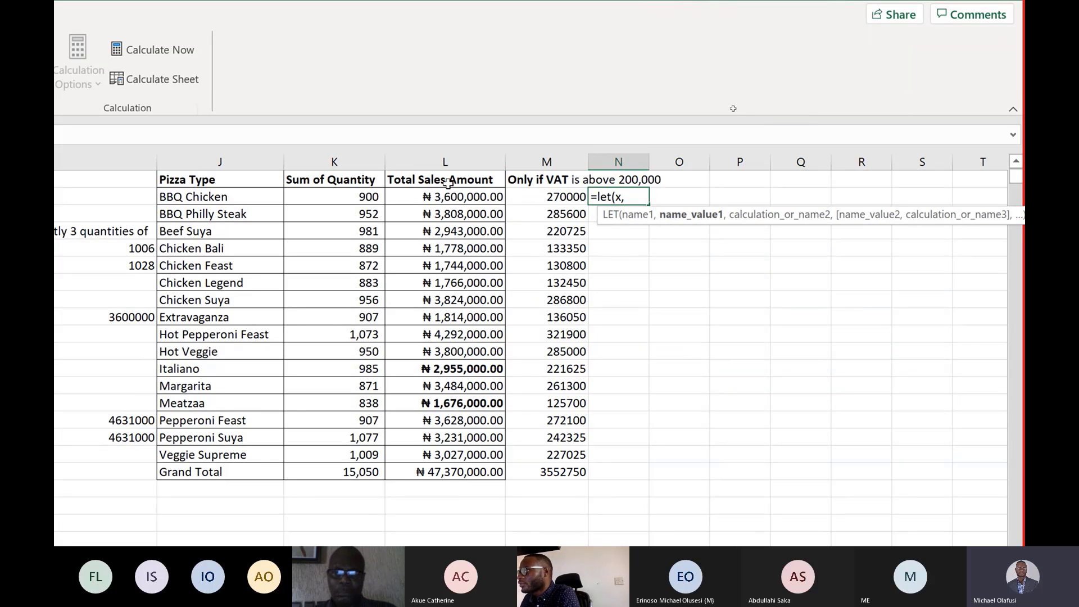
pyautogui.click(442, 199)
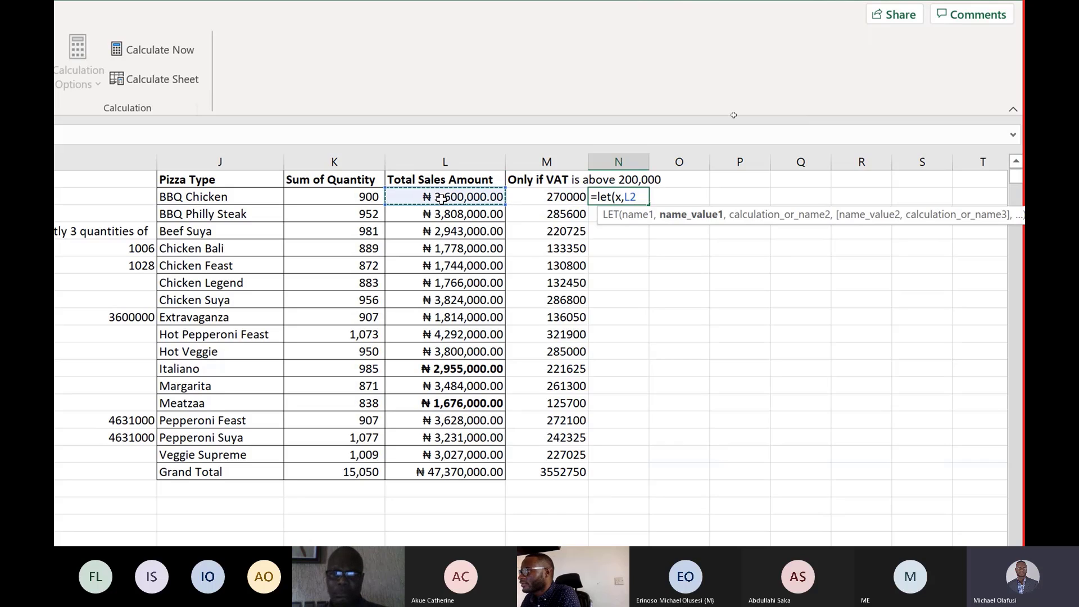
pyautogui.press('BackSpace')
pyautogui.press('BackSpace')
pyautogui.press('BackSpace')
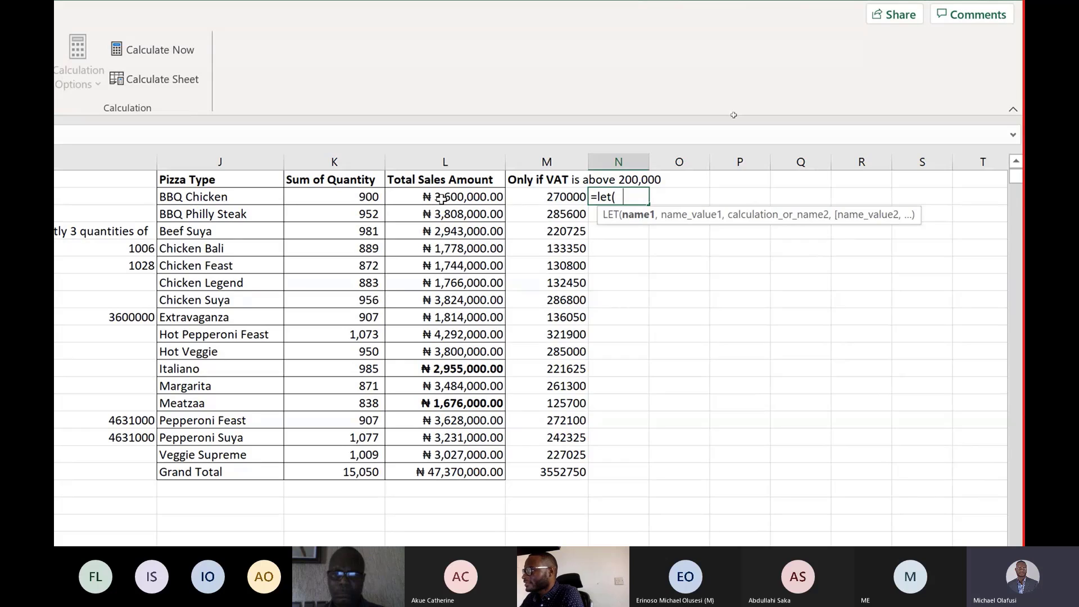
pyautogui.write('VAT,')
pyautogui.click(442, 199)
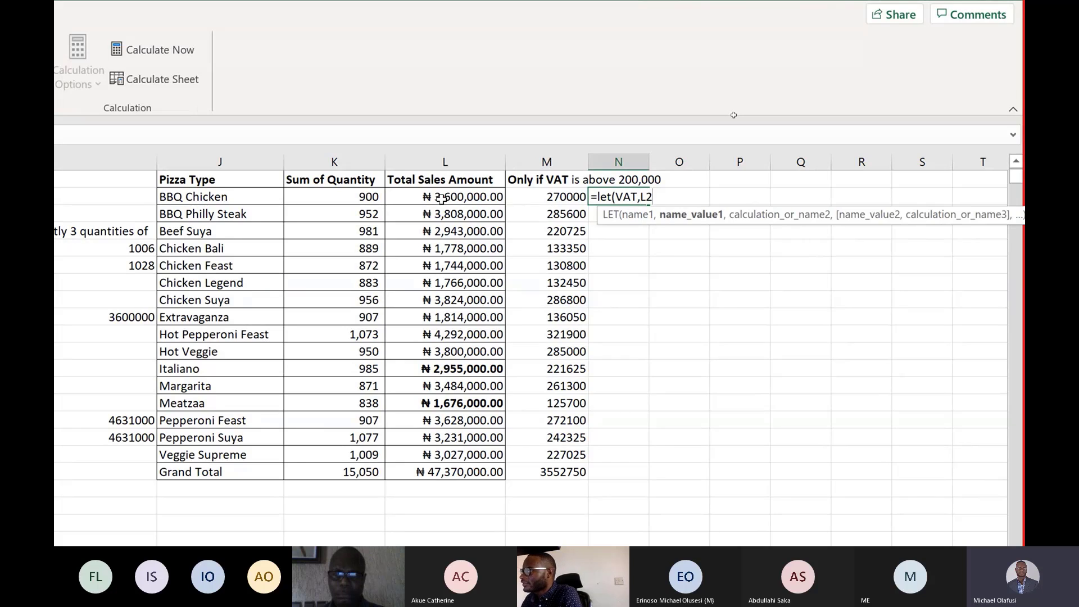
pyautogui.write('*')
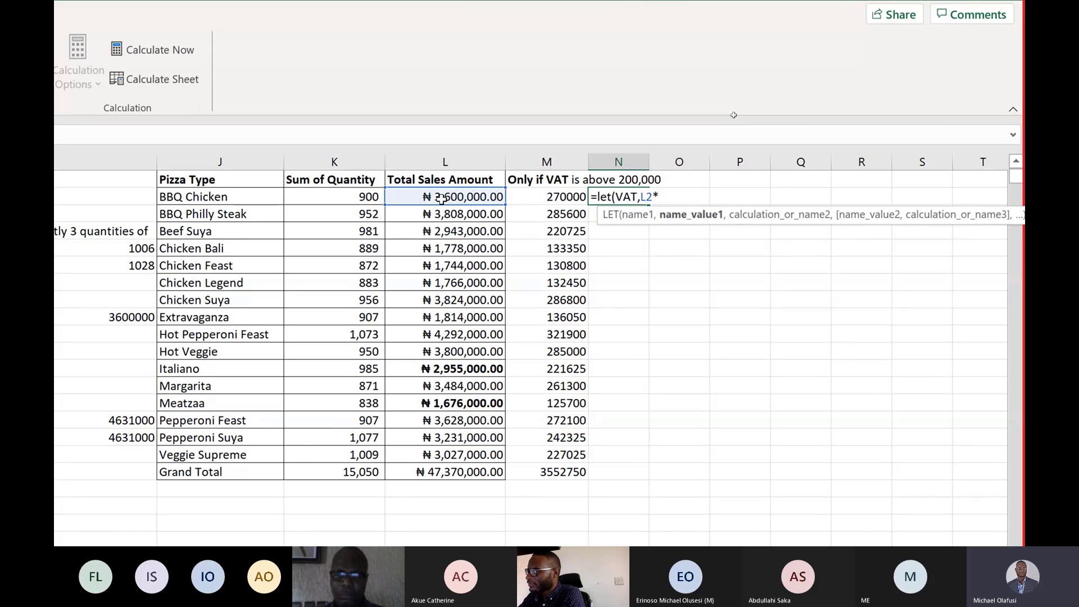
pyautogui.write('7.5%')
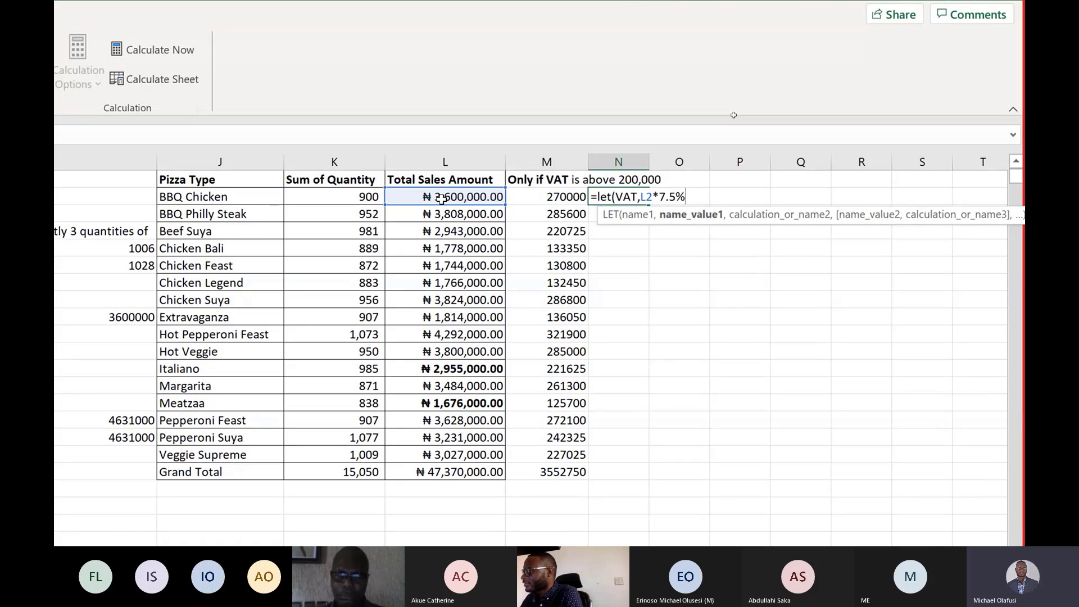
pyautogui.write(',')
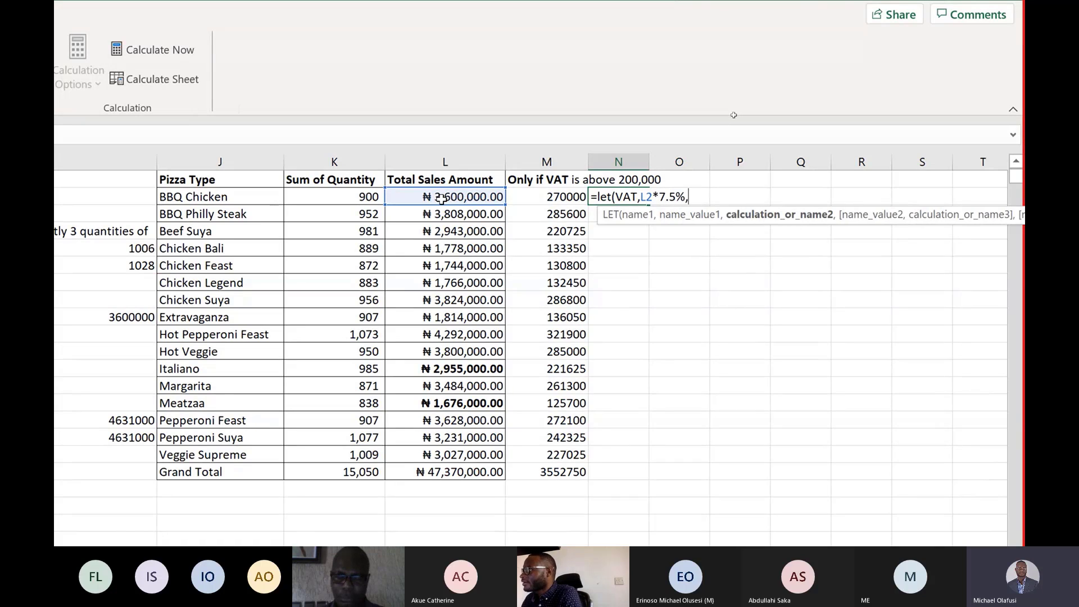
pyautogui.write('if(')
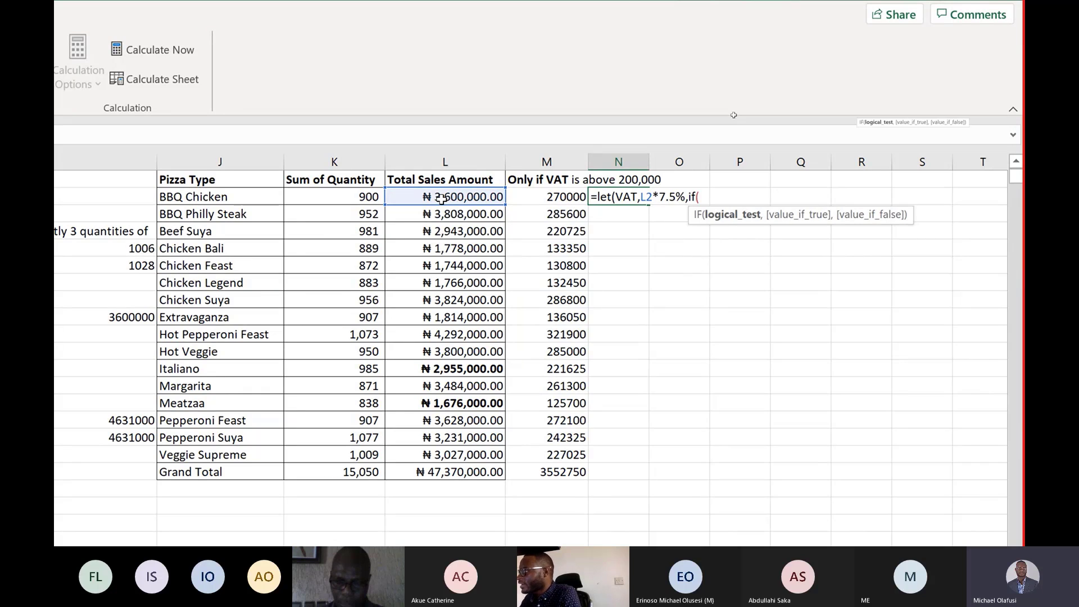
pyautogui.write('VAT')
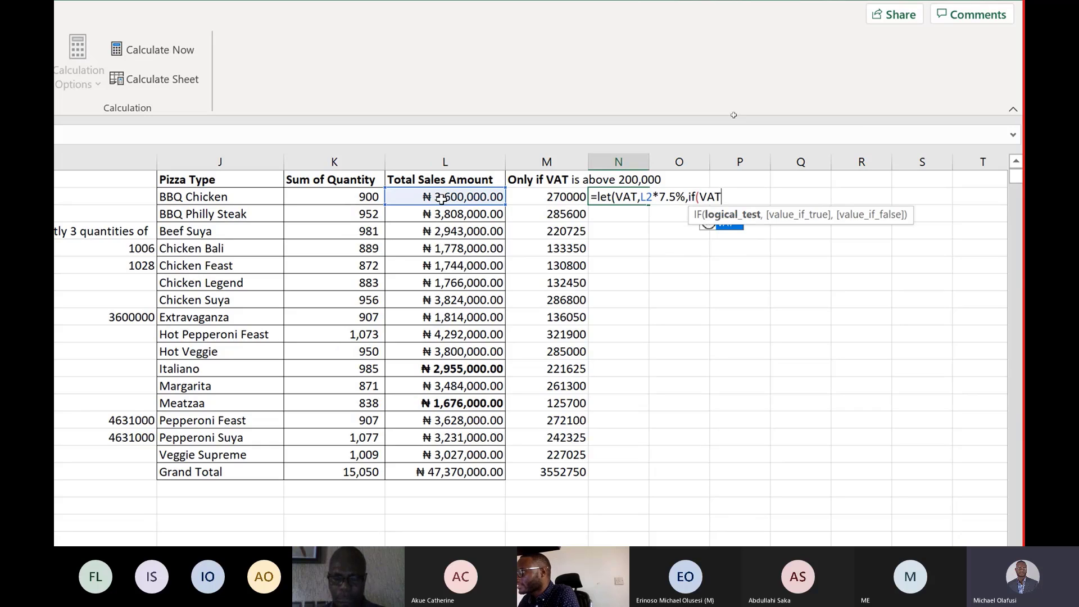
pyautogui.write('>200')
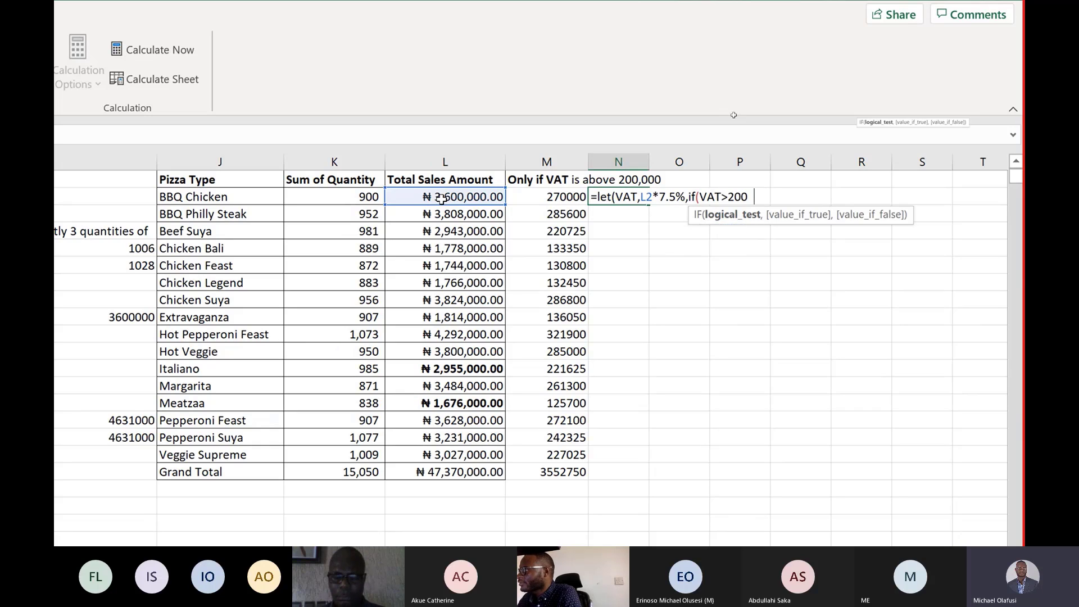
pyautogui.write('000,')
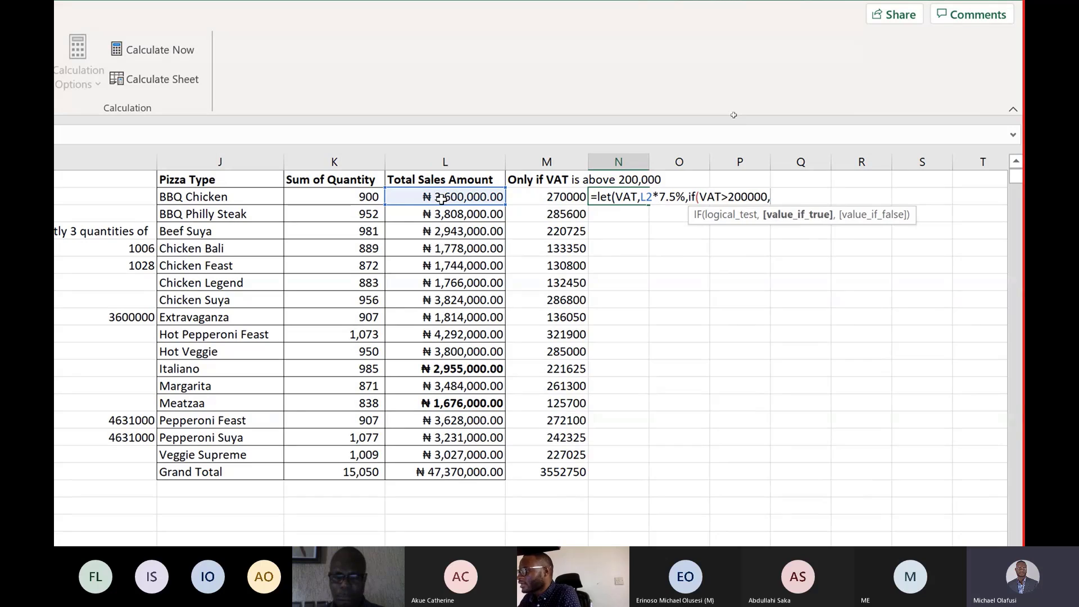
pyautogui.write('VAT,')
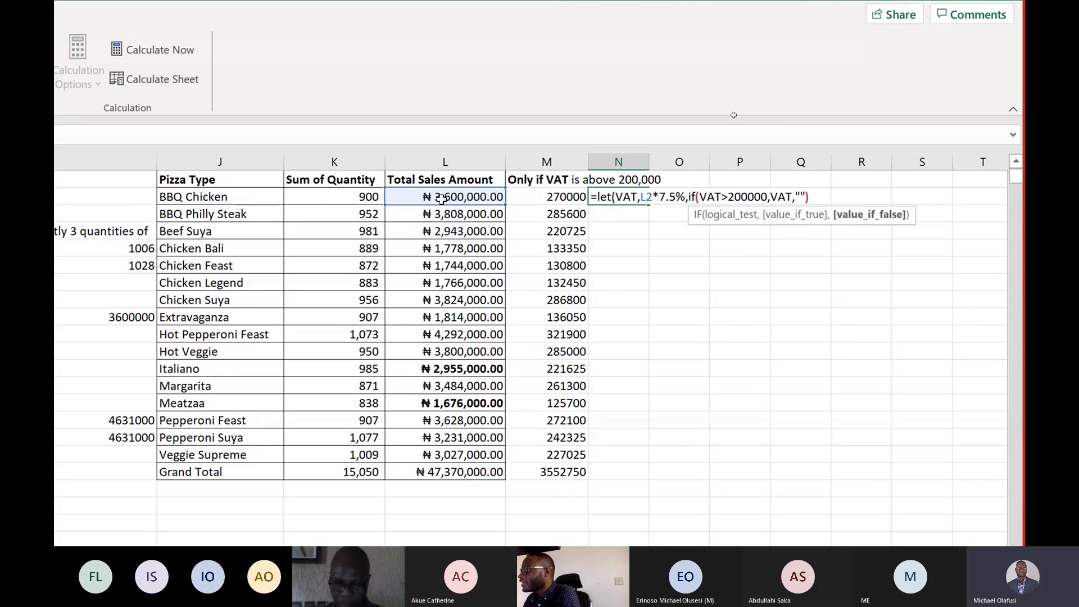
pyautogui.write('"")')
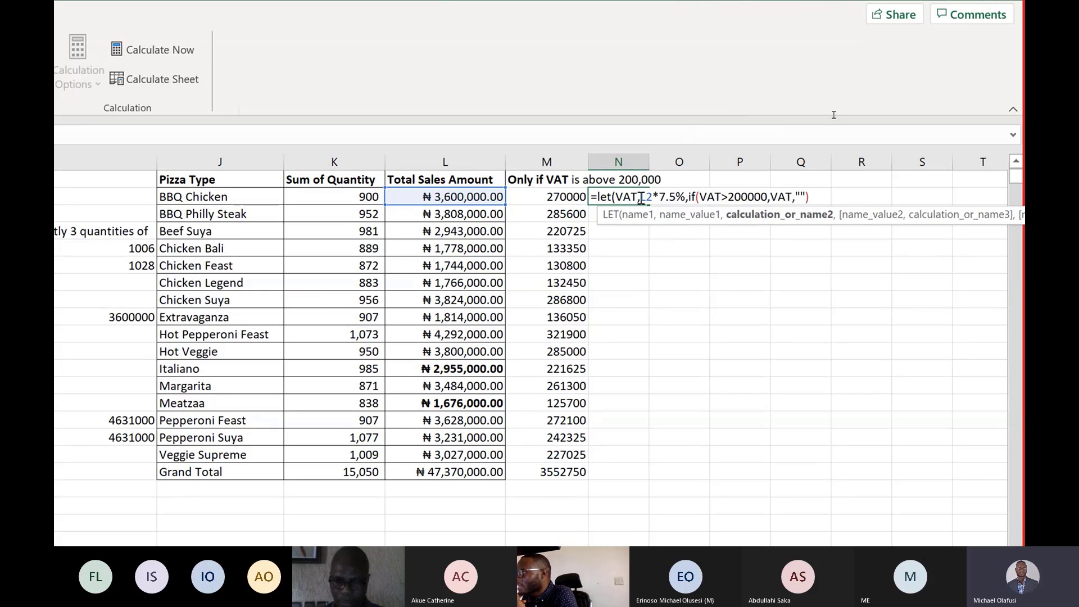
# Complete the LET formula with if(VAT>200000,VAT,"") and accept the suggested closing-parenthesis correction.
pyautogui.moveTo(642, 197); pyautogui.dragTo(685, 200)
pyautogui.click(689, 215)
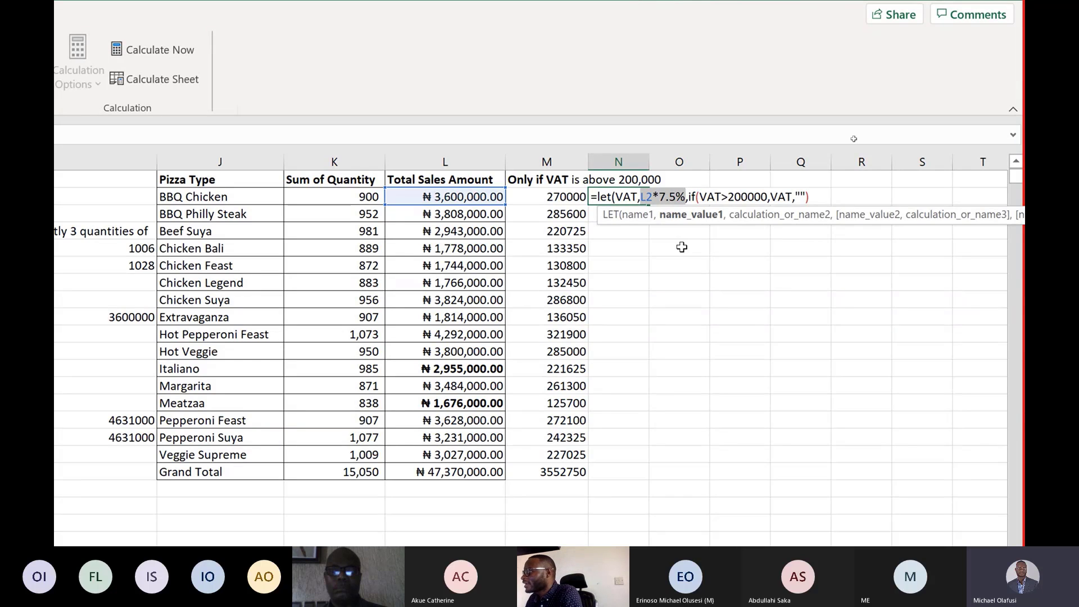
pyautogui.press('Return')
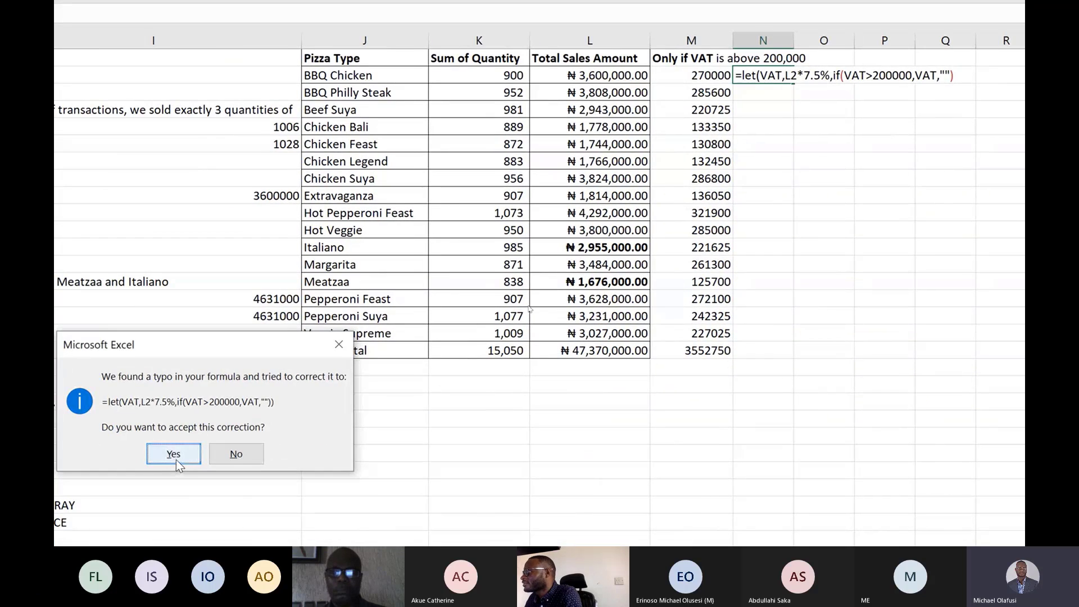
pyautogui.click(176, 460)
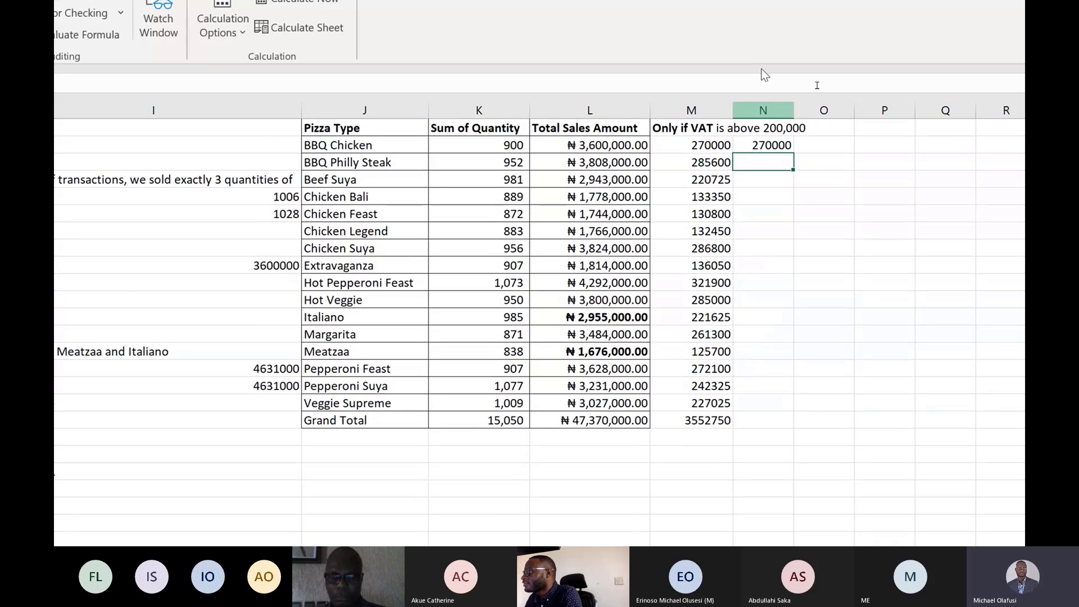
pyautogui.click(755, 142)
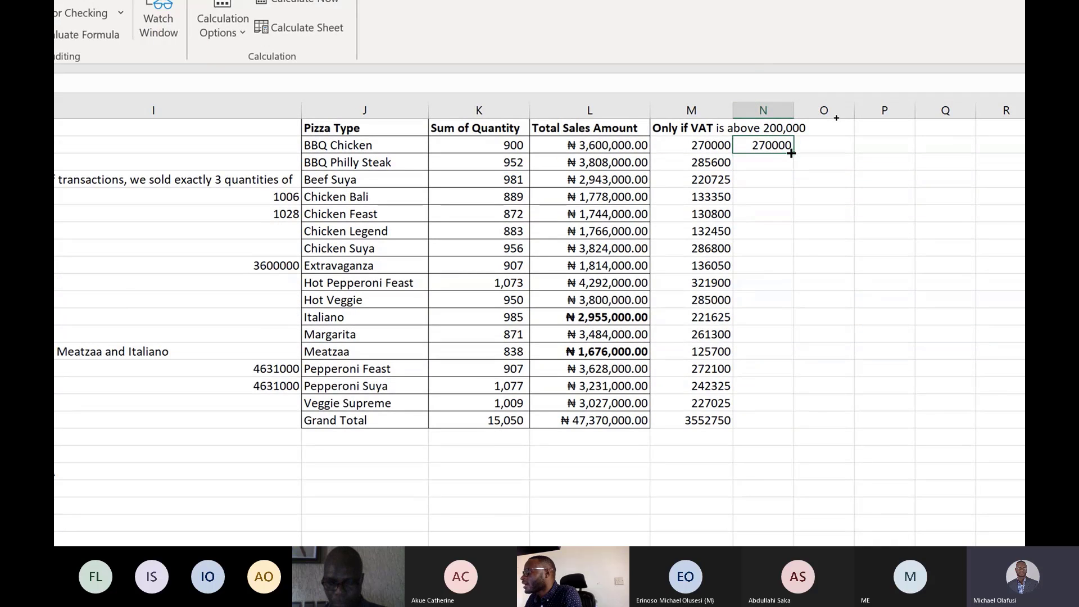
# Fill the N2 LET formula down column N through the Grand Total row.
pyautogui.doubleClick(791, 152)
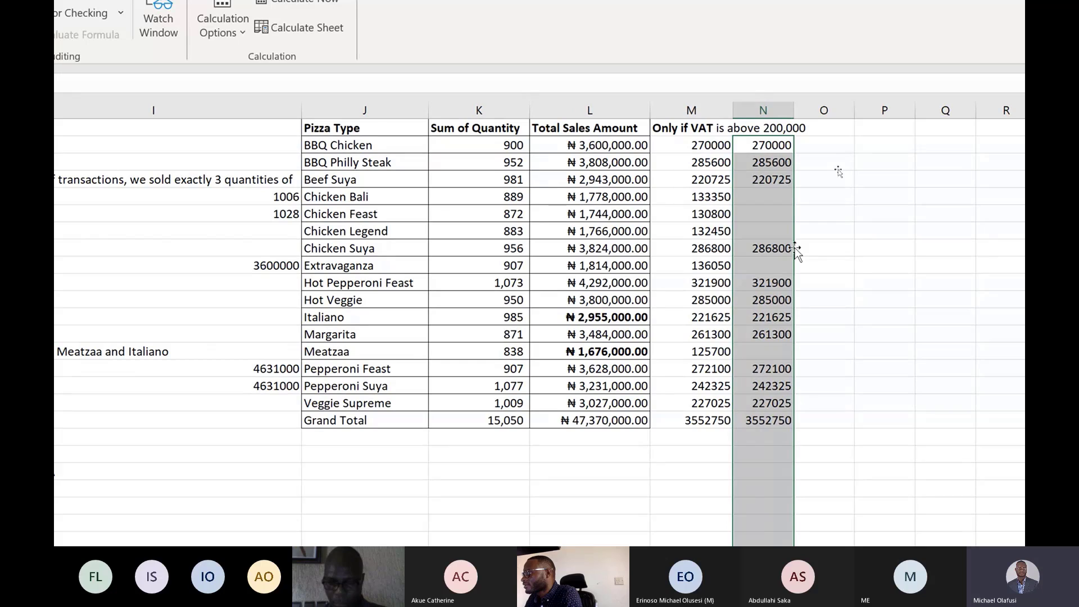
pyautogui.hotkey('ctrl', 'z')
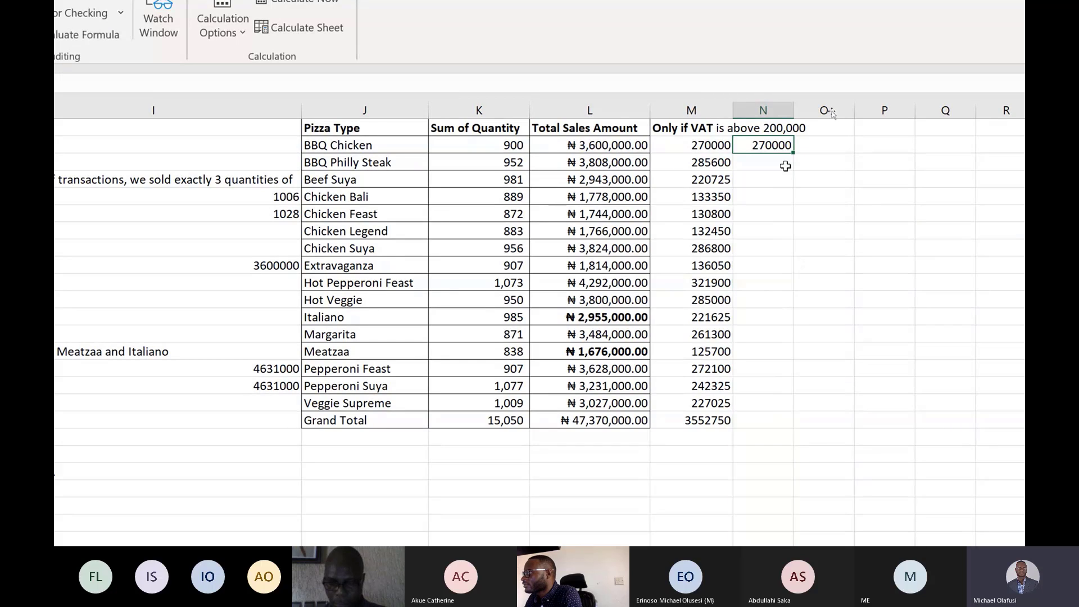
pyautogui.moveTo(794, 150); pyautogui.dragTo(772, 427)
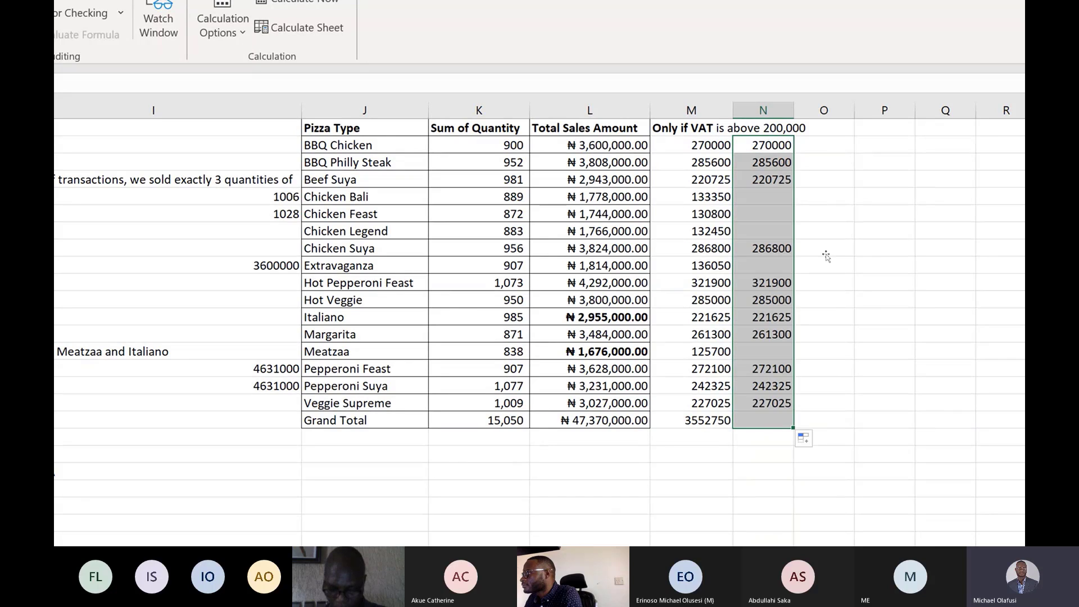
# Edit the M2 formula so its test reads L2*7.5%>200000, returning VAT only above 200,000.
pyautogui.doubleClick(715, 145)
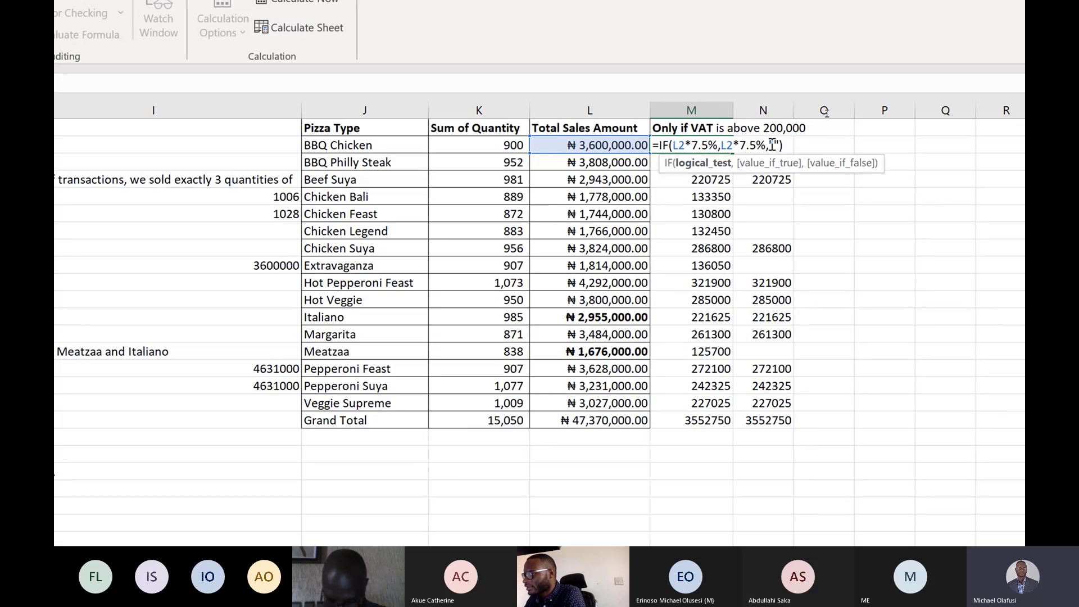
pyautogui.press('Left')
pyautogui.write('>200')
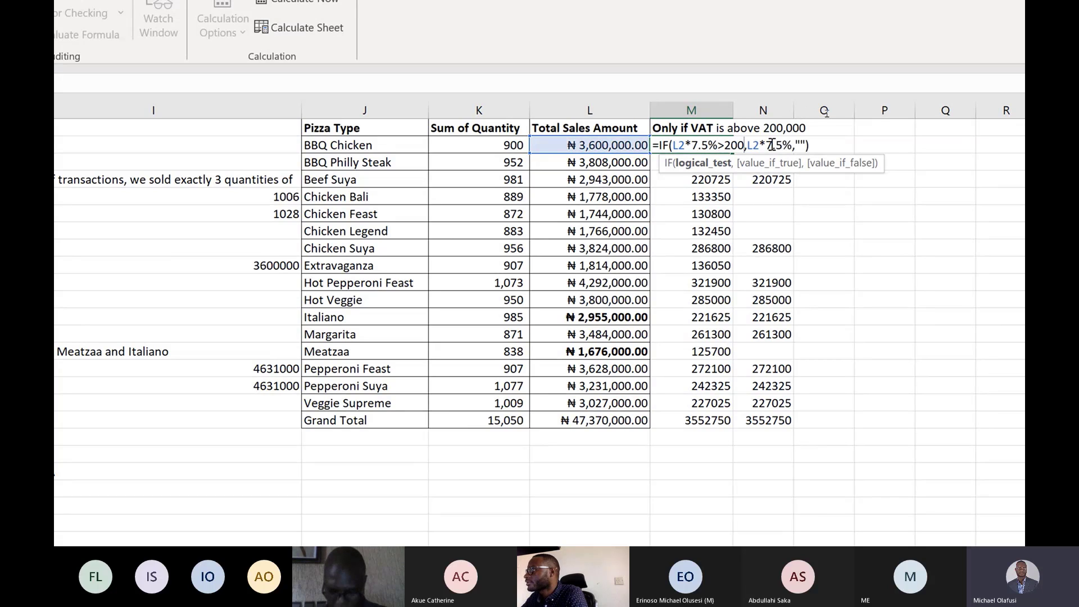
pyautogui.write('000')
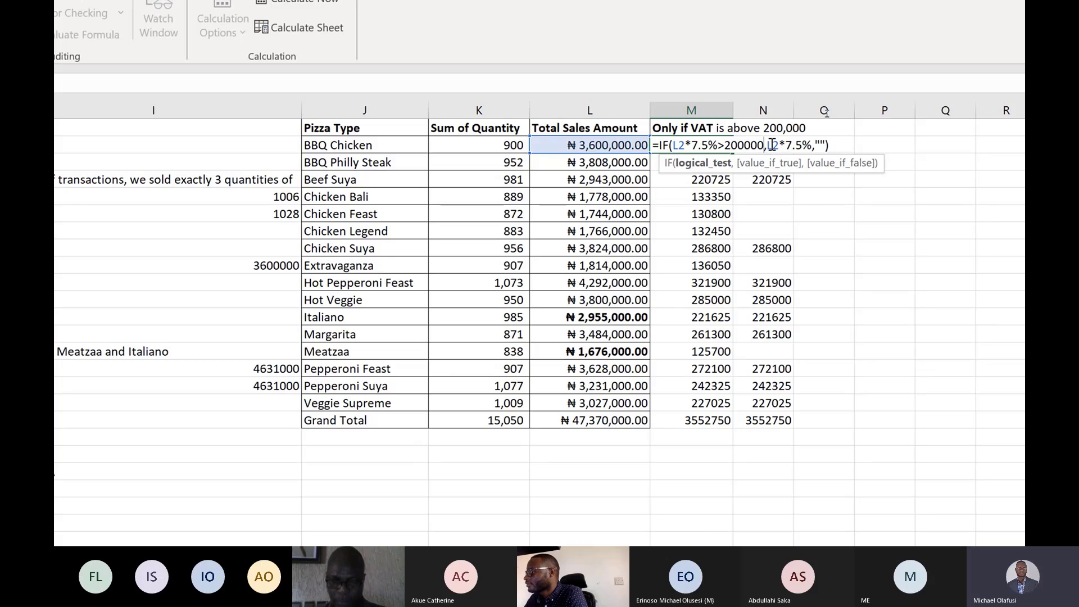
pyautogui.press('Return')
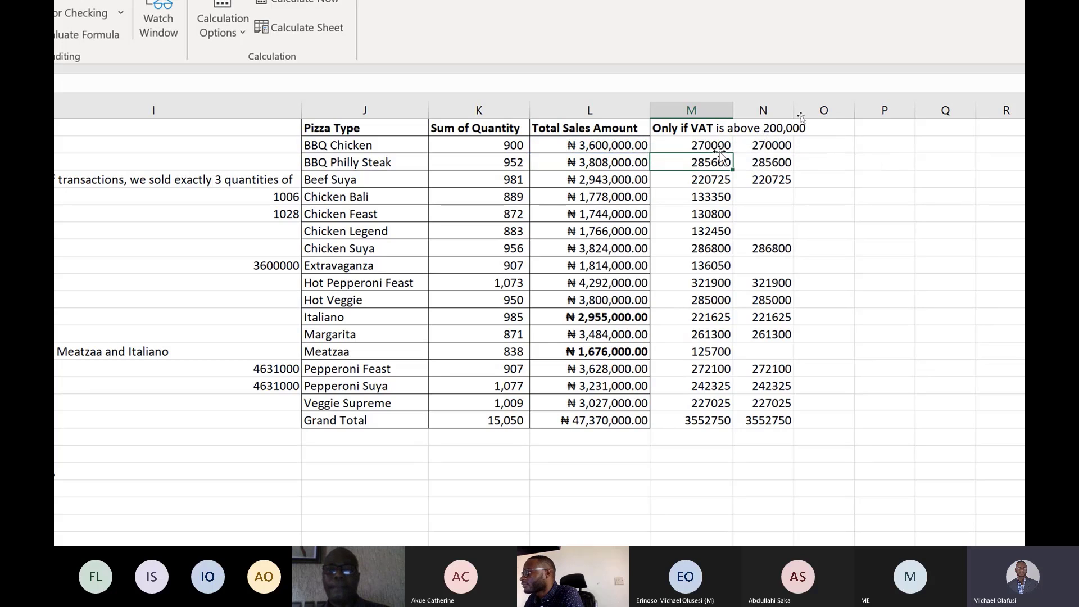
# Fill the revised M2 formula down column M through the Grand Total row.
pyautogui.click(722, 146)
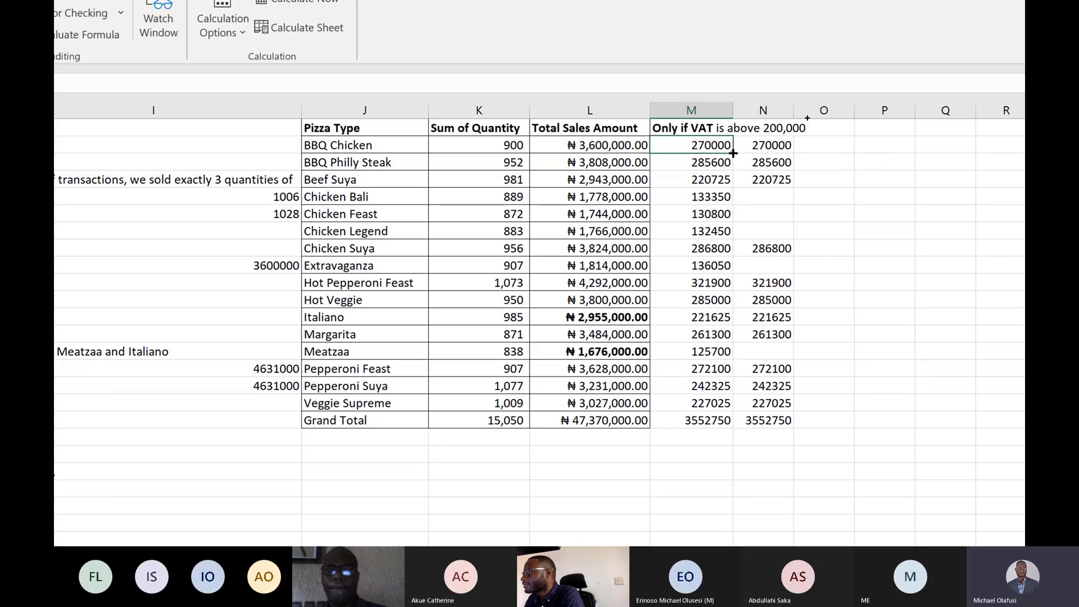
pyautogui.moveTo(714, 146); pyautogui.dragTo(704, 432)
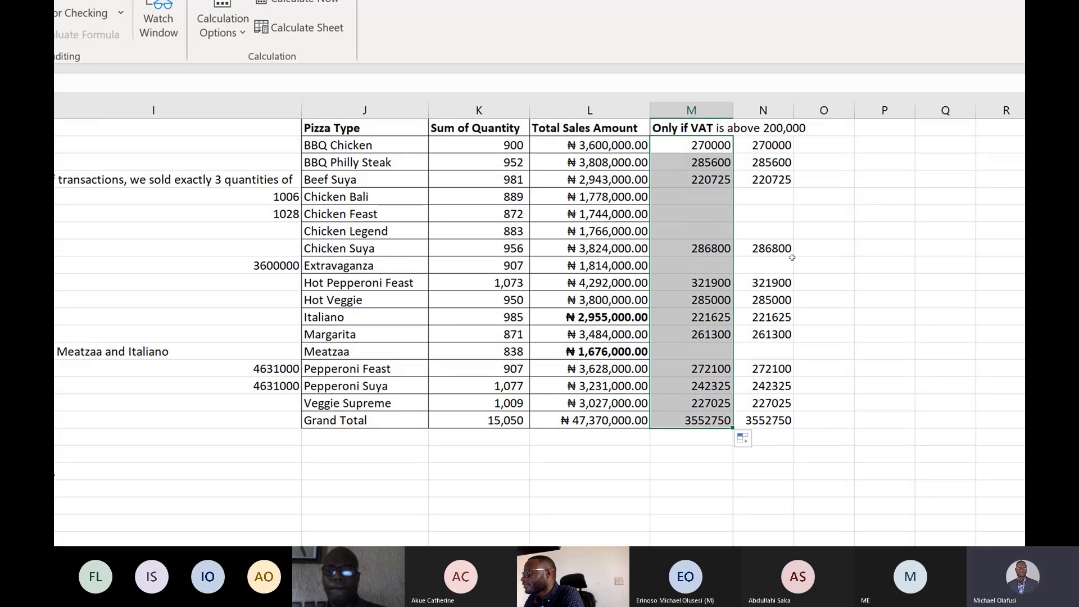
# Change both VAT rates in the M2 formula from 7.5% to 10%, giving =IF(L2*10%>200000,L2*10%,"").
pyautogui.click(711, 146)
pyautogui.scroll(-1, 707, 427)
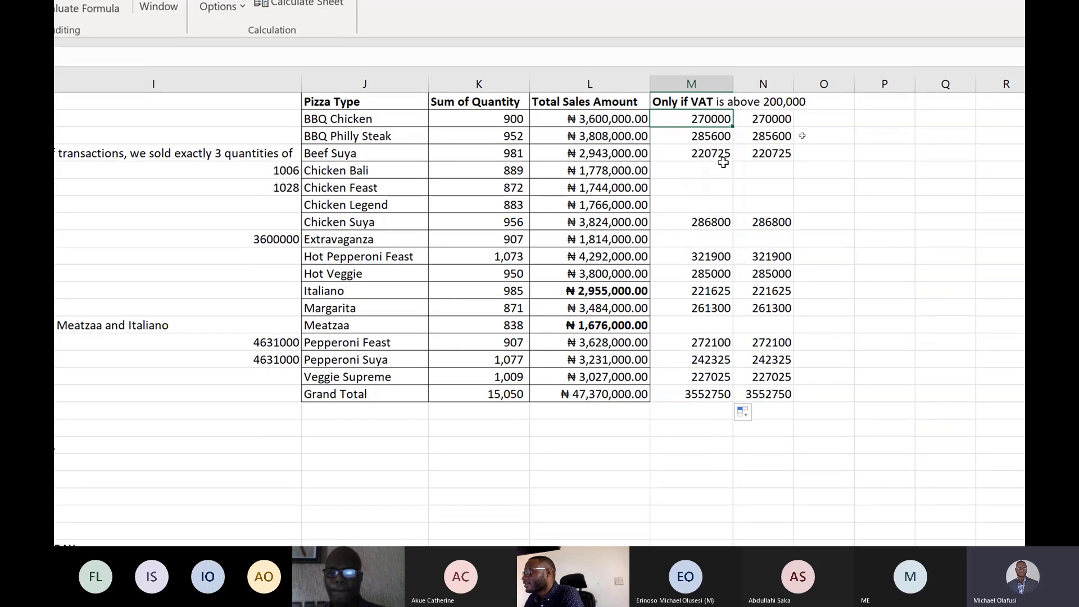
pyautogui.press('F2')
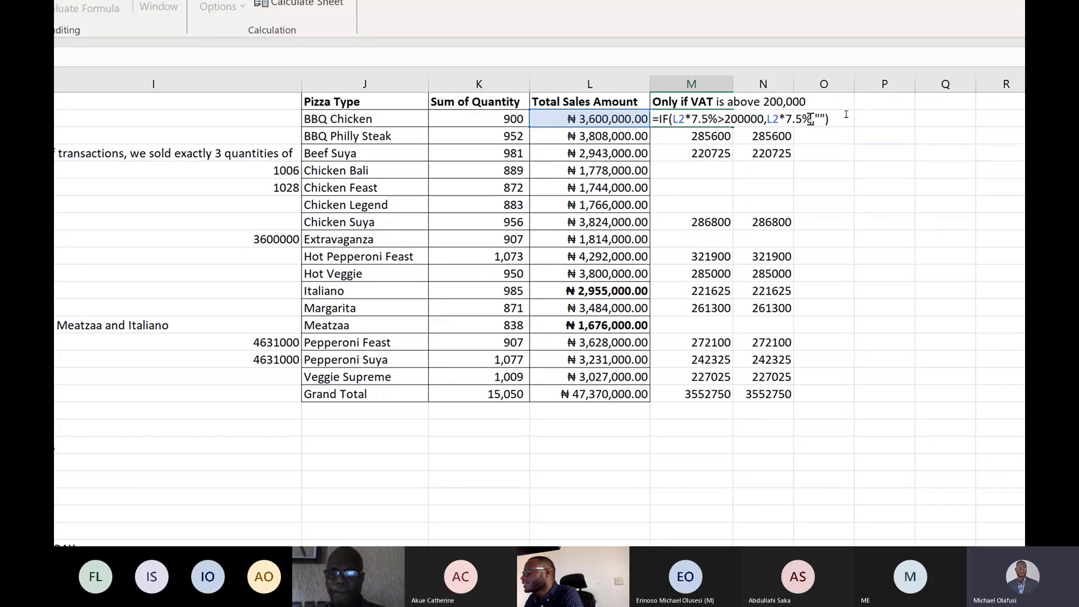
pyautogui.click(709, 118)
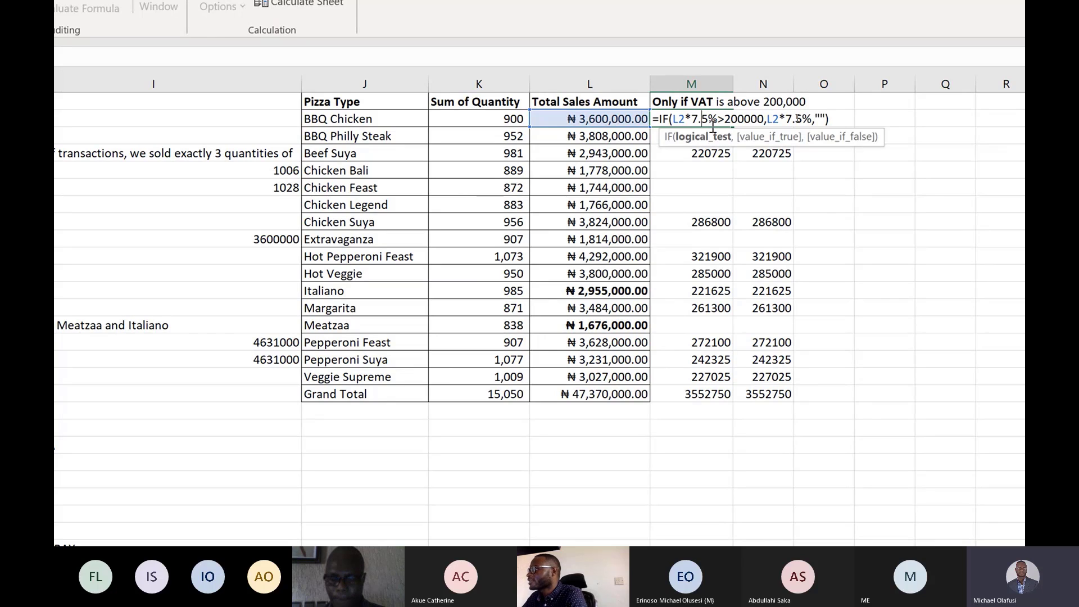
pyautogui.press('BackSpace')
pyautogui.press('BackSpace')
pyautogui.press('BackSpace')
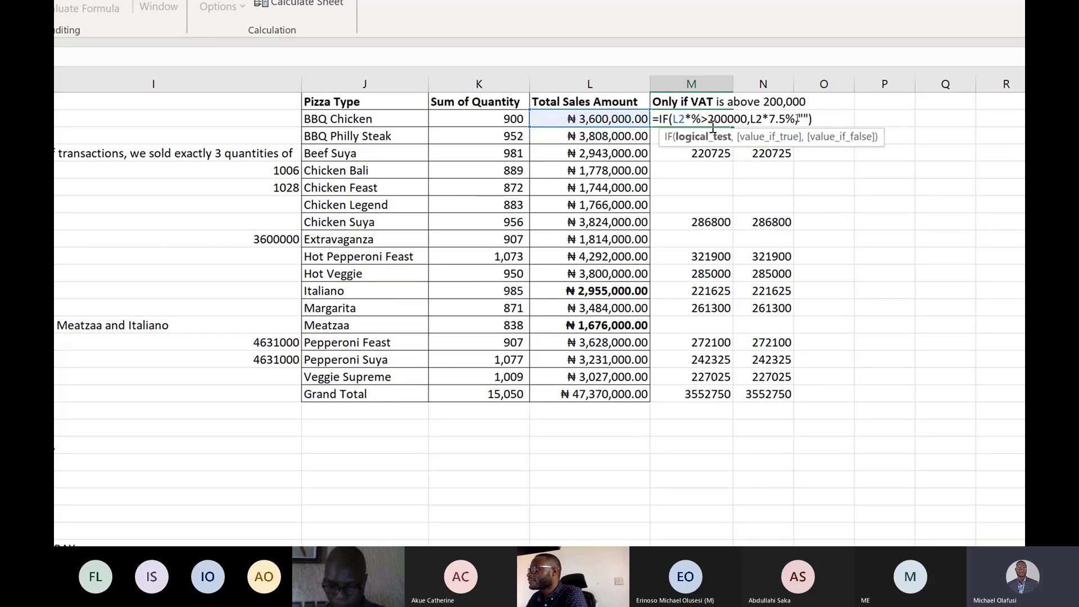
pyautogui.write('10')
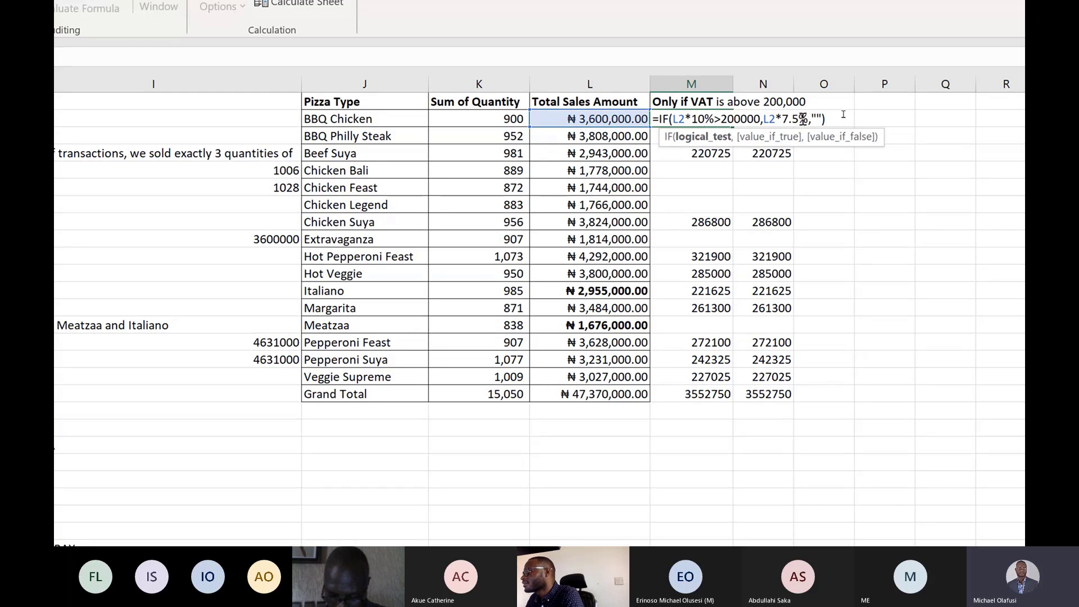
pyautogui.click(808, 120)
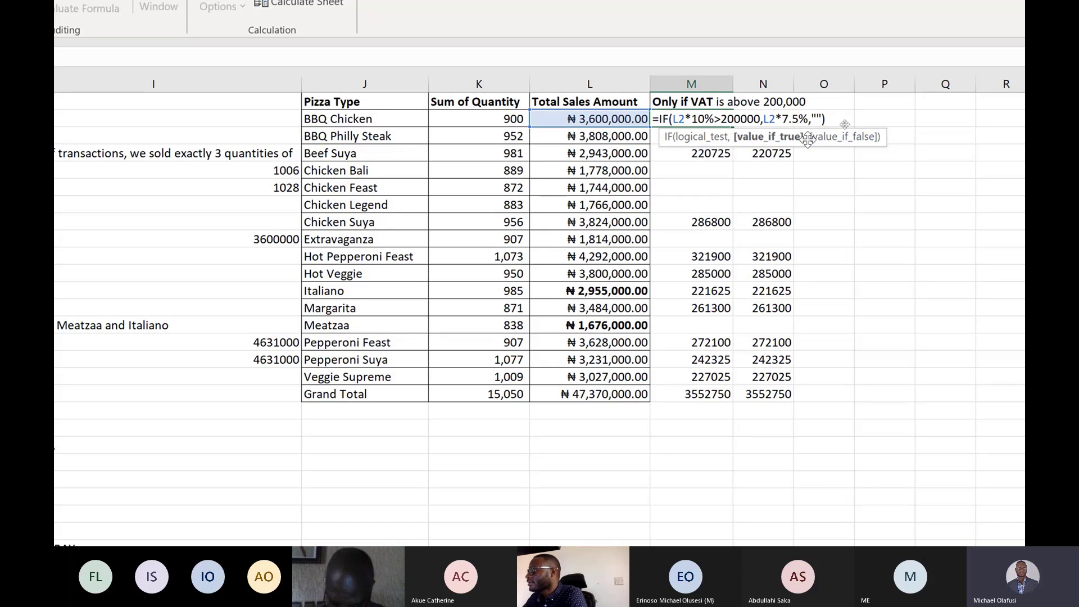
pyautogui.press('BackSpace')
pyautogui.press('BackSpace')
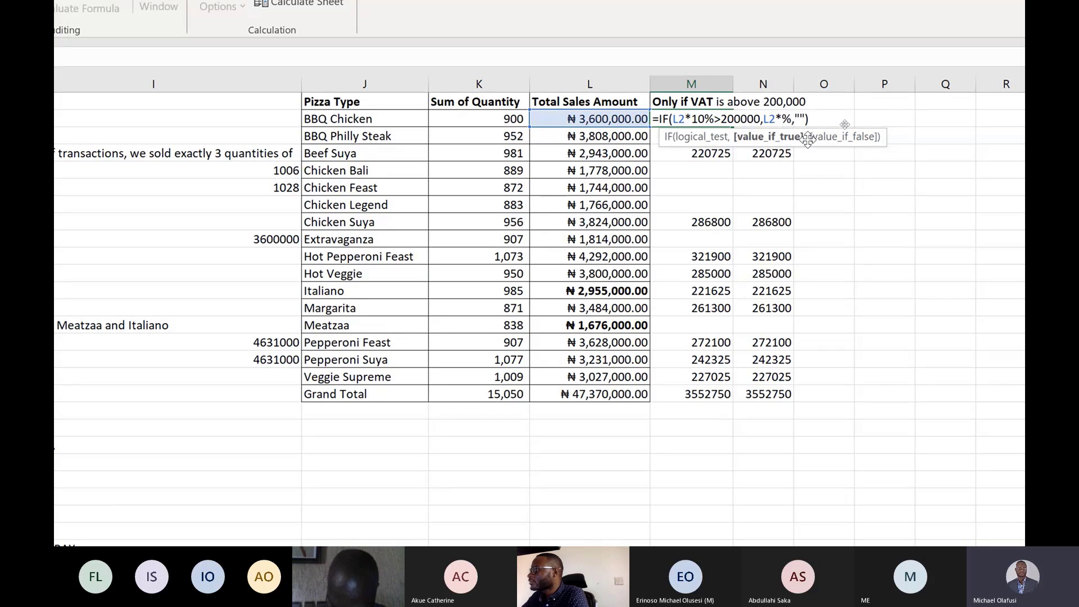
pyautogui.write('10')
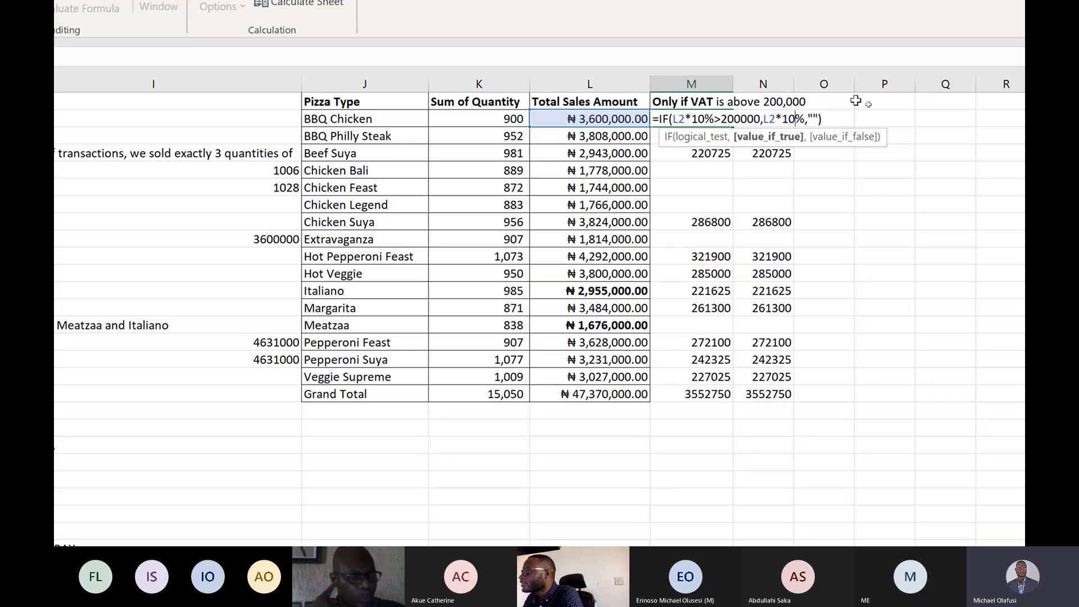
pyautogui.press('Return')
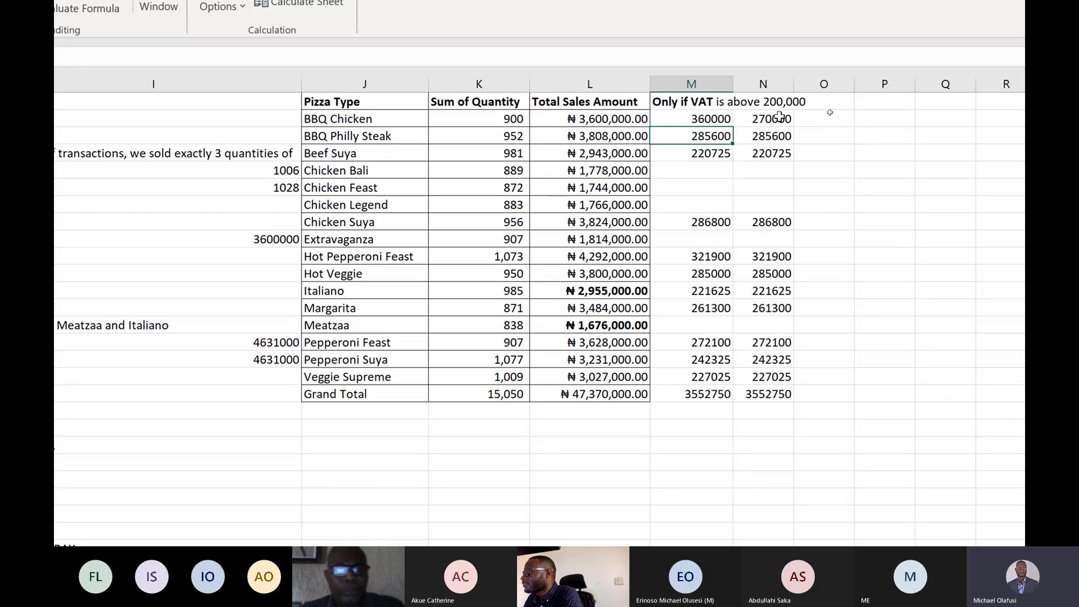
# Change the LET formula in N2 to define VAT as L2*10%.
pyautogui.doubleClick(779, 117)
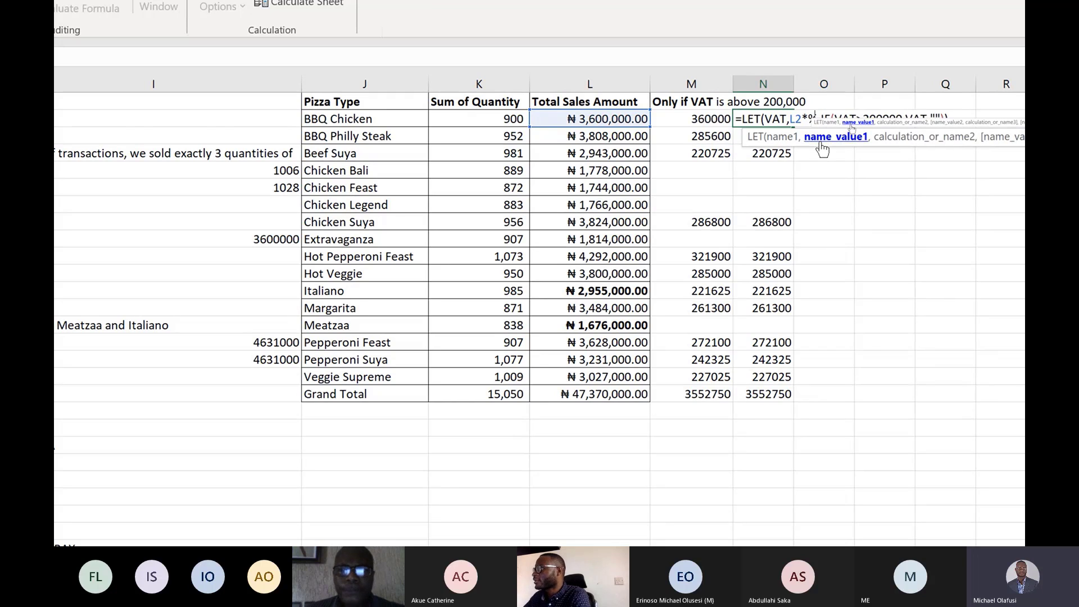
pyautogui.write('10')
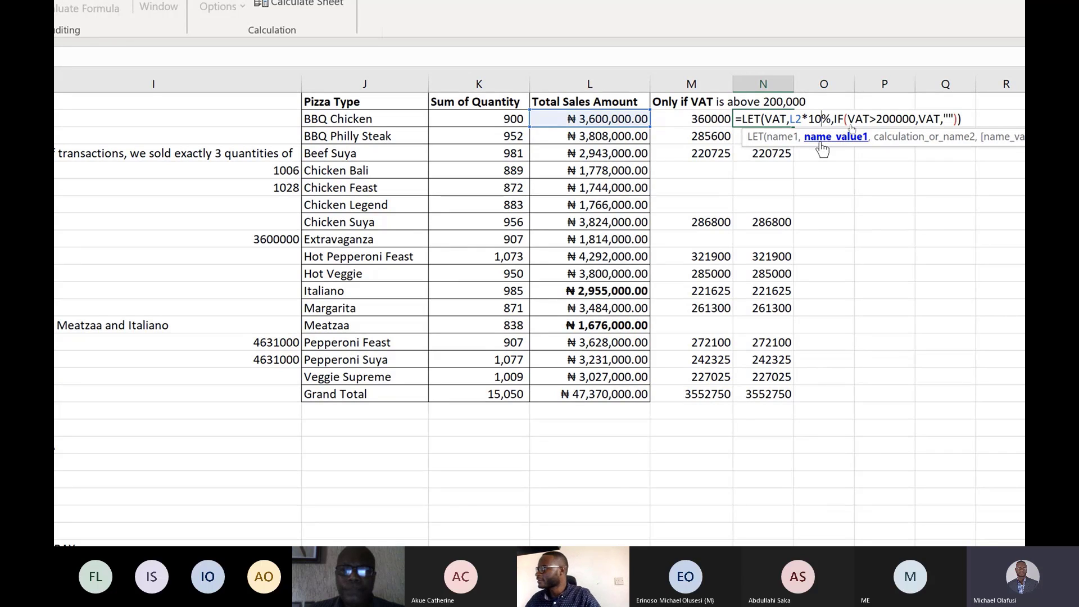
pyautogui.press('Return')
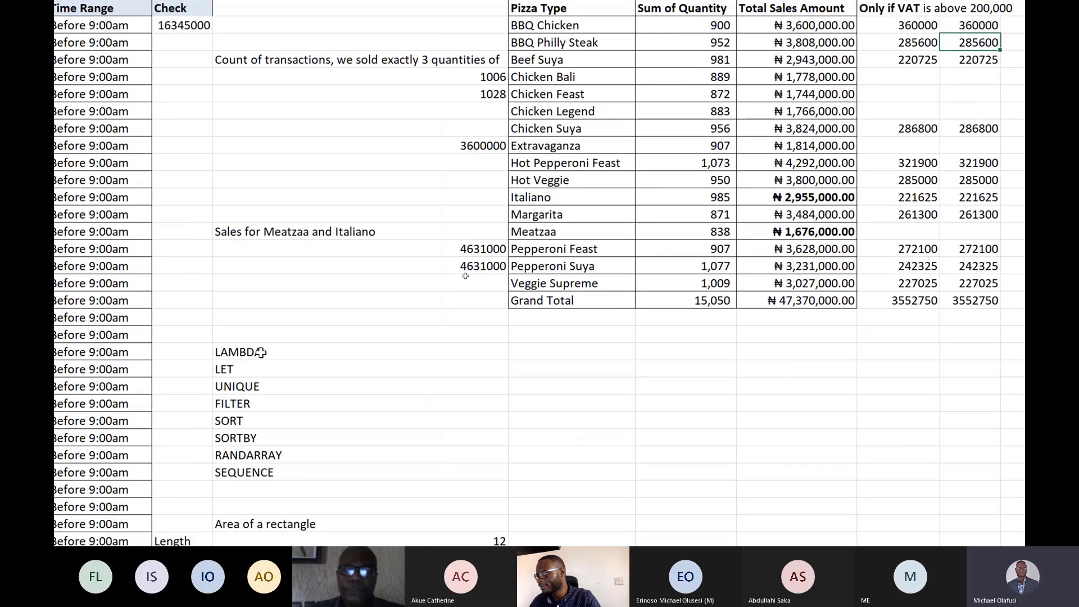
# Bold the LAMBDA and LET labels in cells I21 and I22.
pyautogui.moveTo(180, 378); pyautogui.dragTo(190, 388)
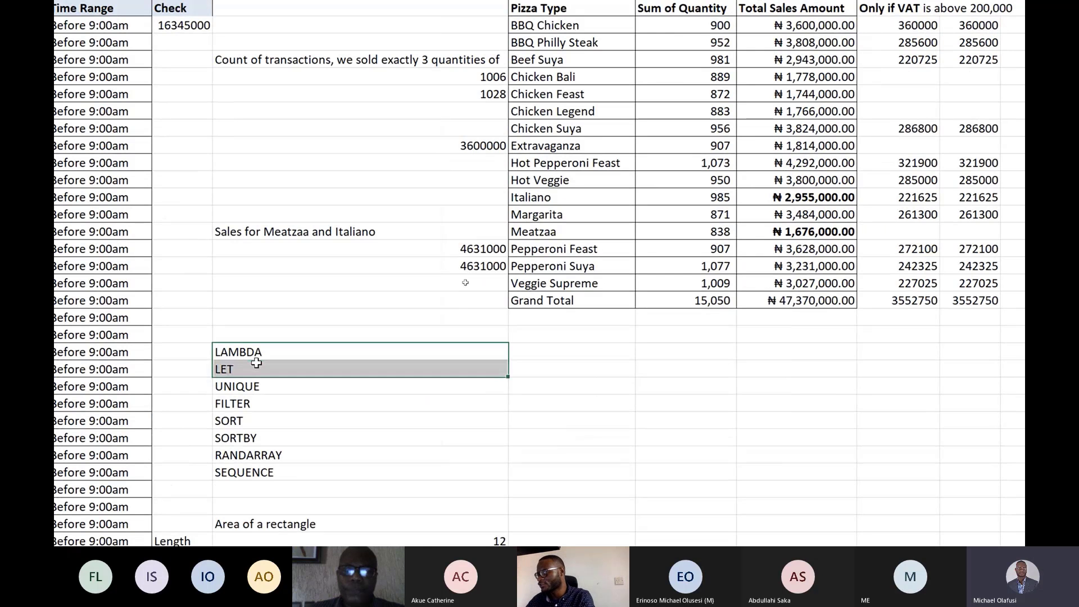
pyautogui.hotkey('ctrl', 'b')
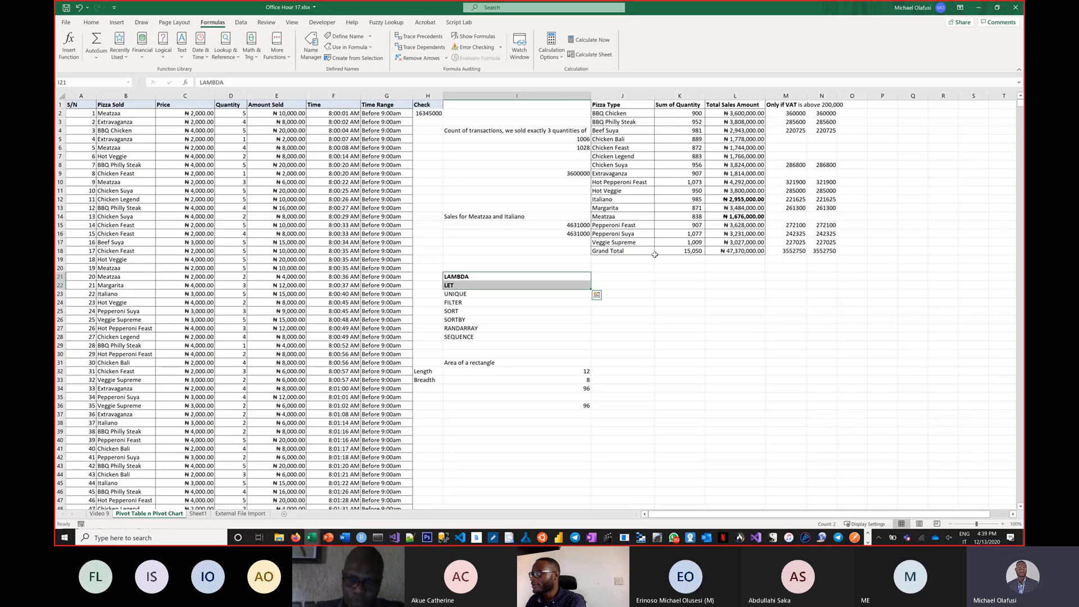
# Clear the pizza summary table and VAT columns in the range J1:P19.
pyautogui.click(659, 267)
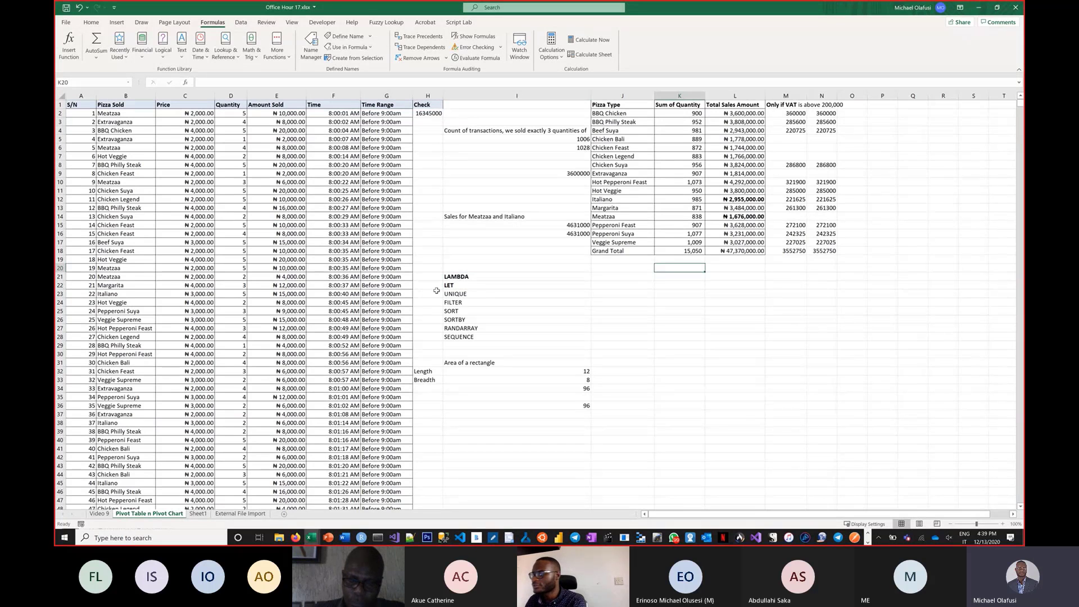
pyautogui.scroll(1, 489, 290)
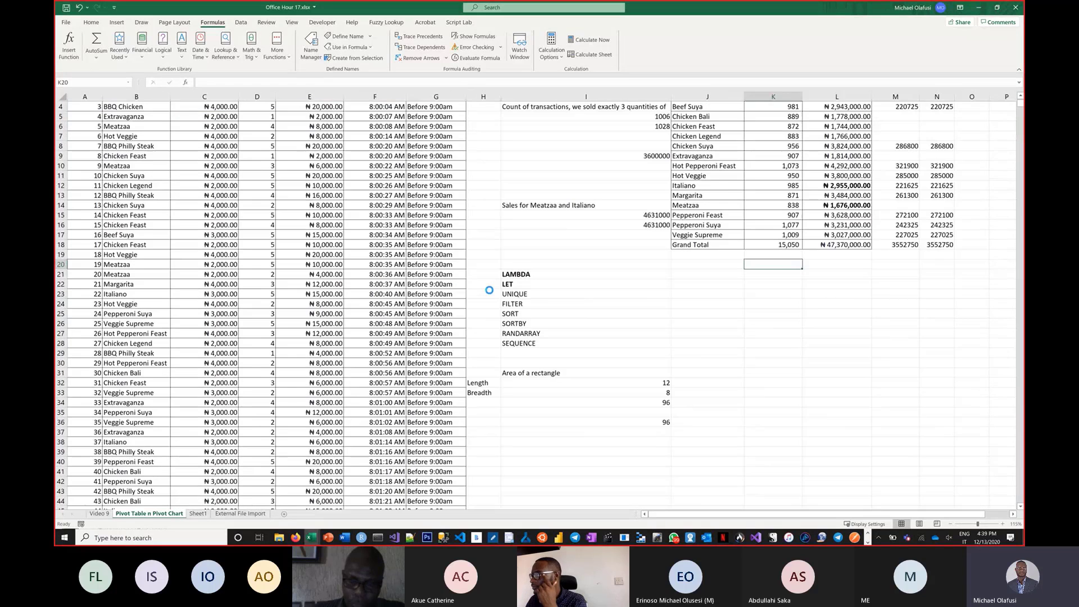
pyautogui.scroll(2, 489, 289)
pyautogui.scroll(3, 506, 236)
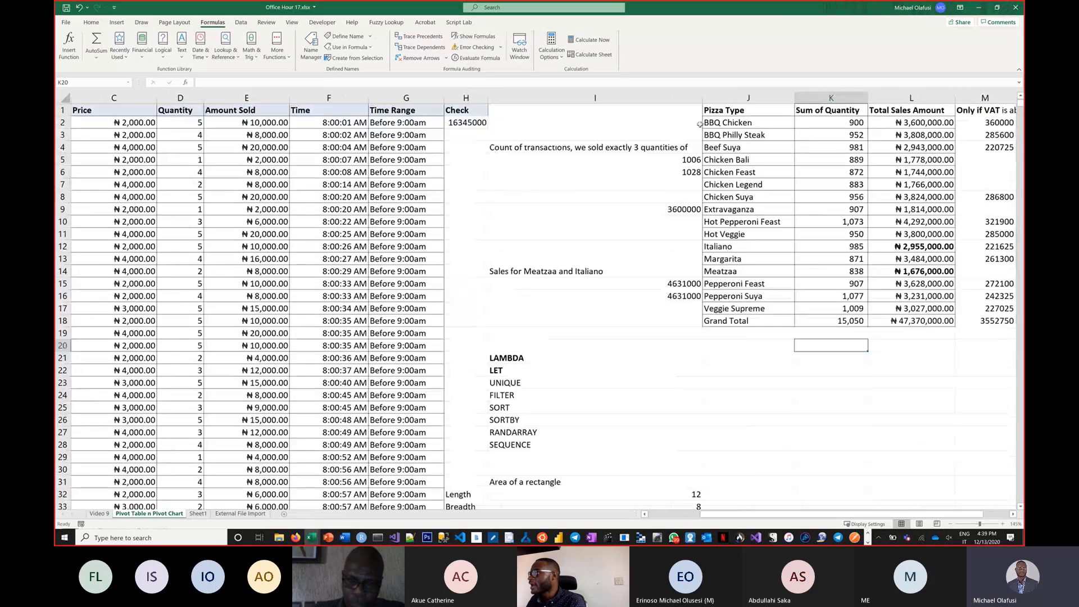
pyautogui.moveTo(714, 108); pyautogui.dragTo(1022, 332)
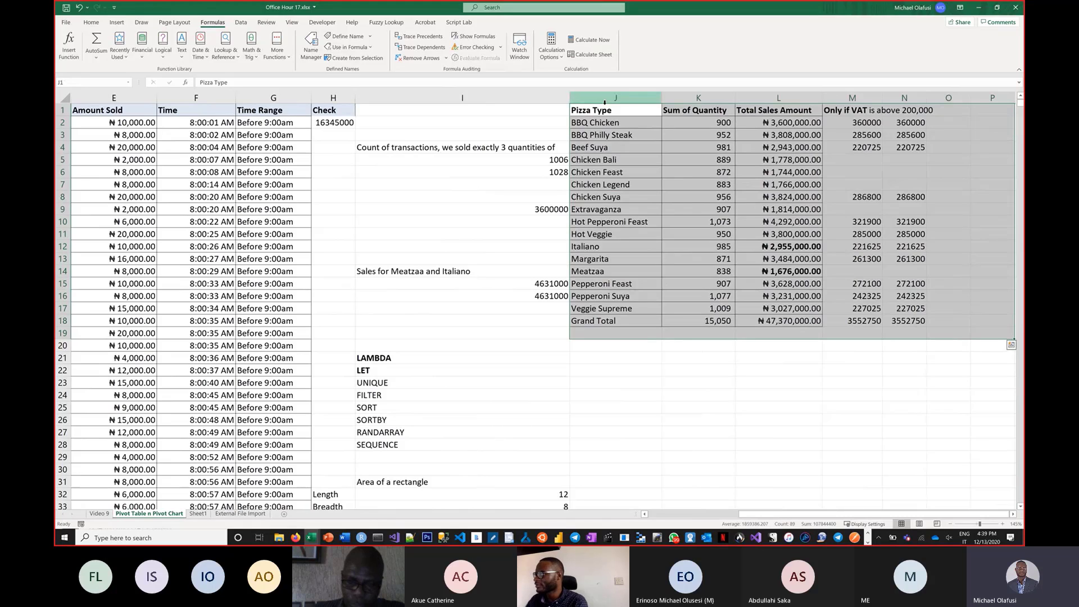
pyautogui.press('Delete')
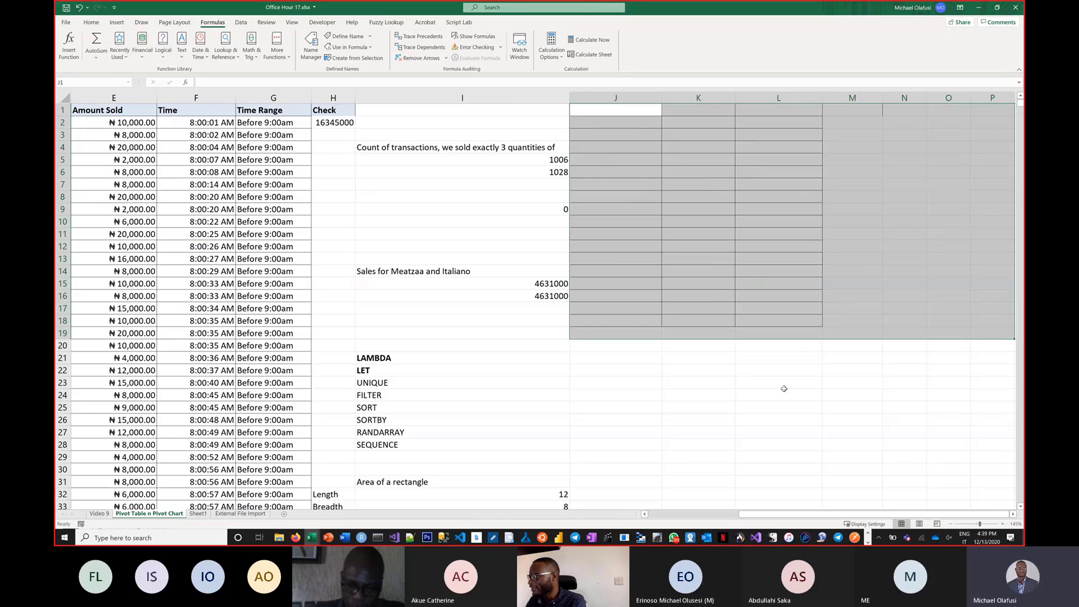
# Copy the Pizza Sold header from B1 into J1.
pyautogui.moveTo(728, 506); pyautogui.dragTo(689, 508)
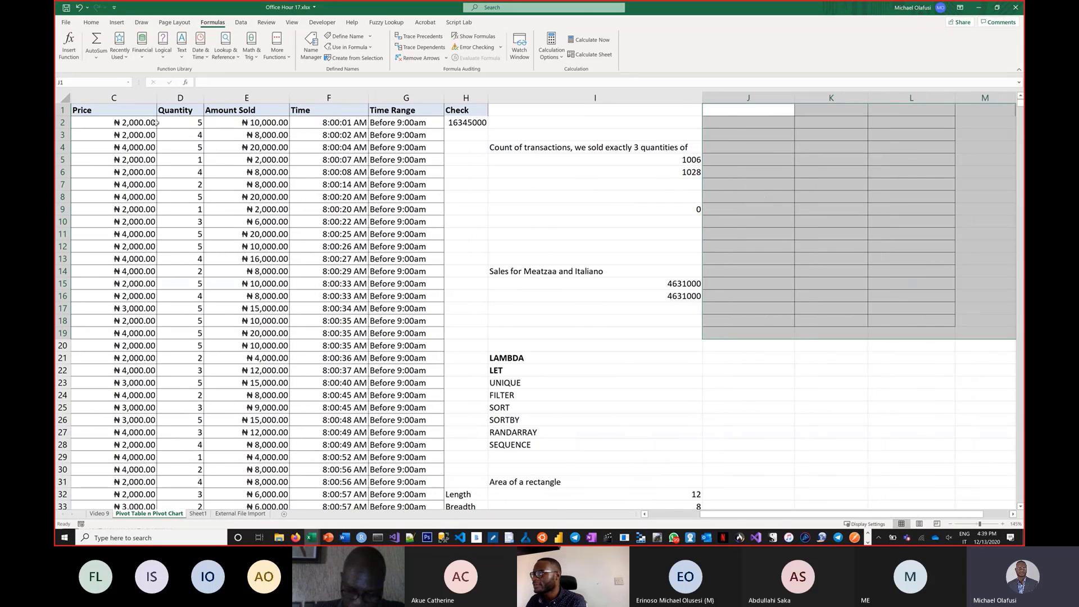
pyautogui.click(97, 109)
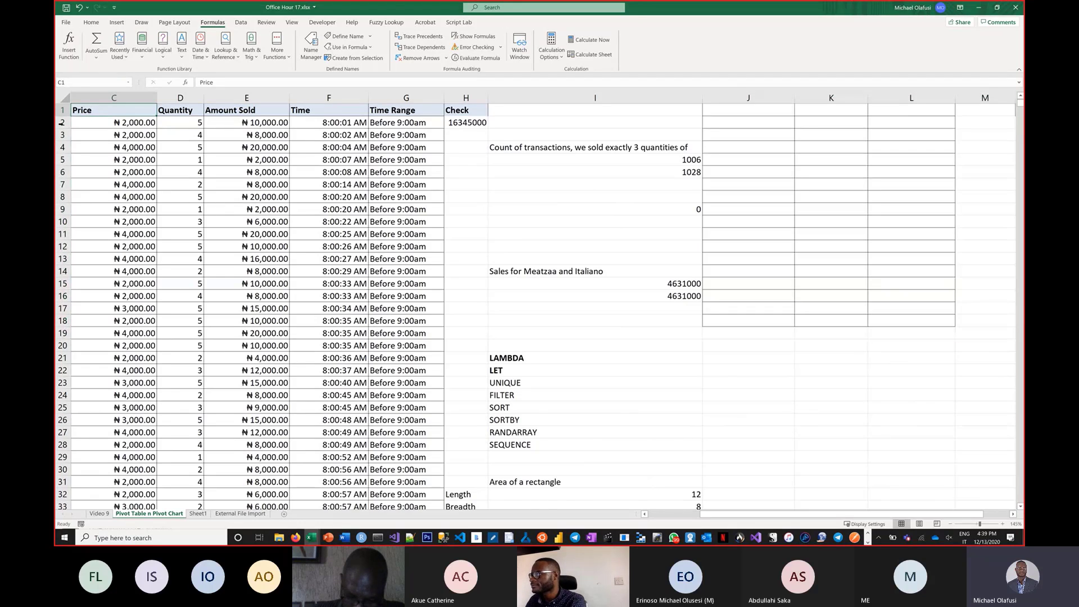
pyautogui.press('Left')
pyautogui.press('Left')
pyautogui.press('Right')
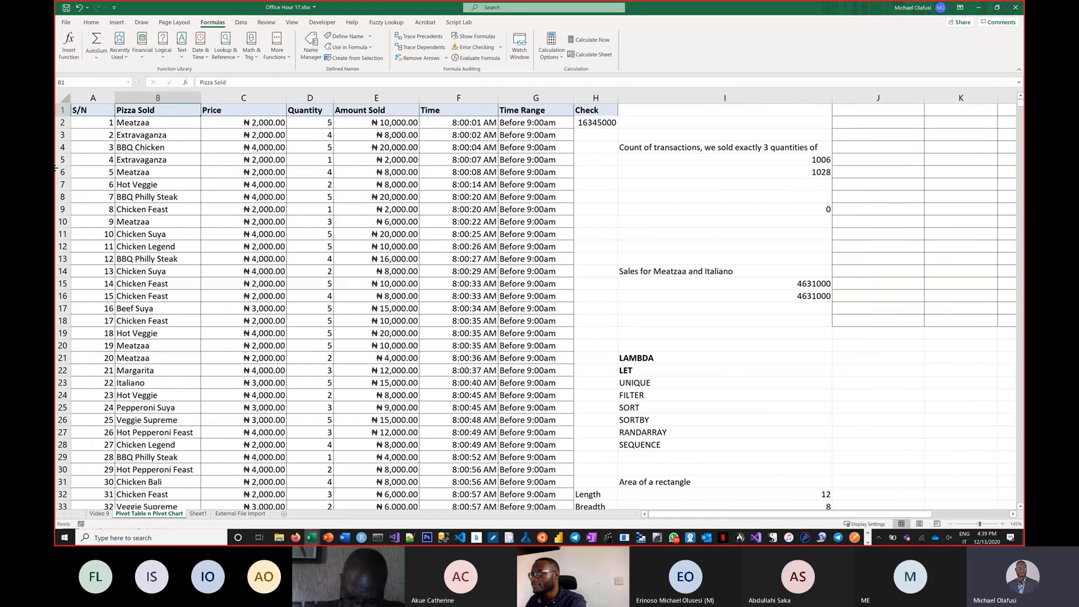
pyautogui.press('Right')
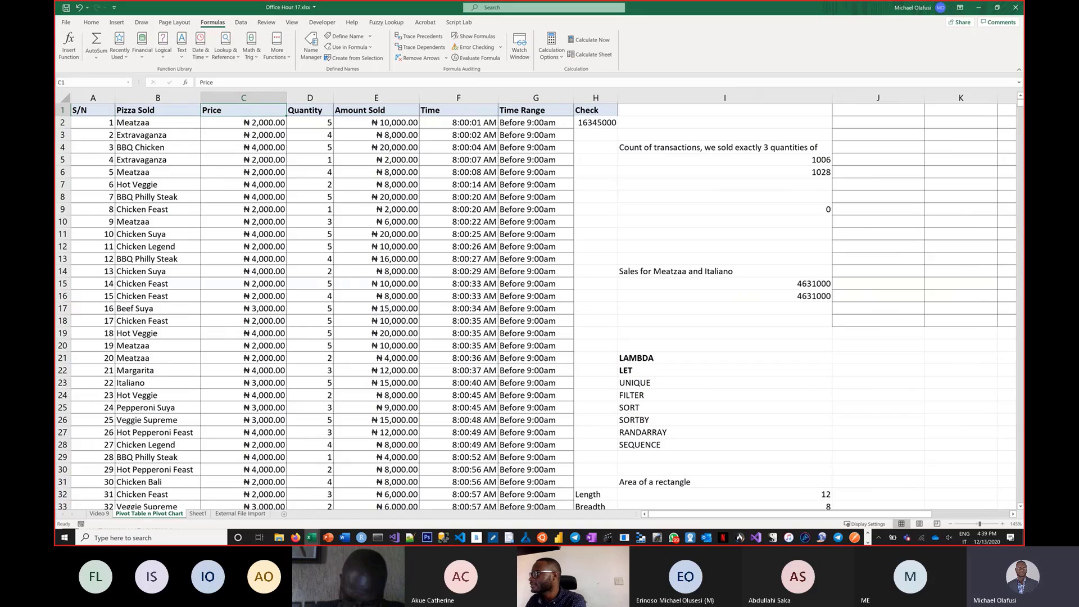
pyautogui.click(173, 111)
pyautogui.hotkey('ctrl', 'c')
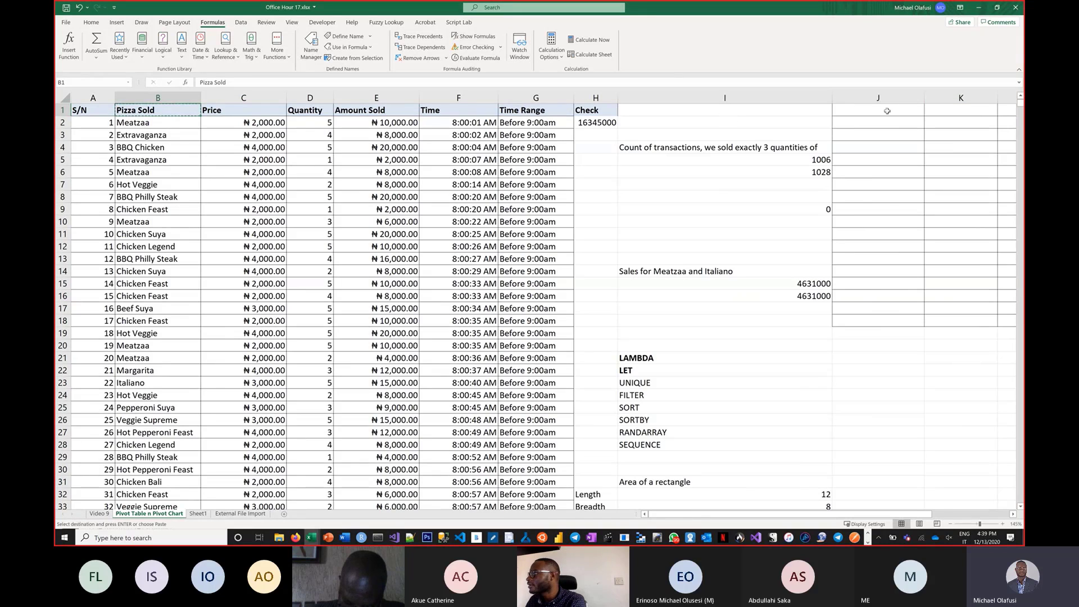
pyautogui.click(883, 113)
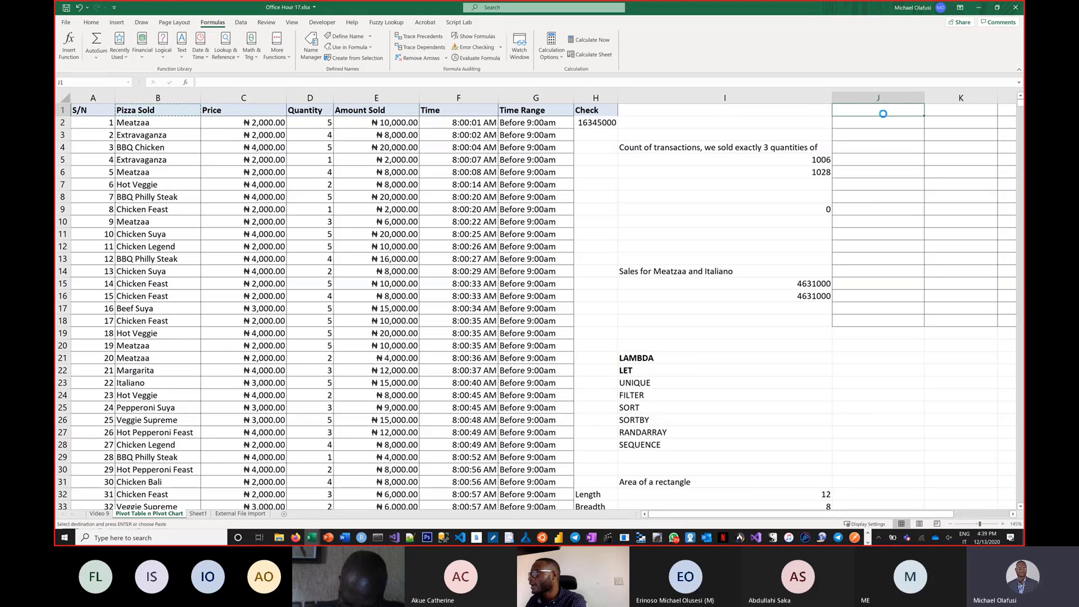
pyautogui.hotkey('ctrl', 'v')
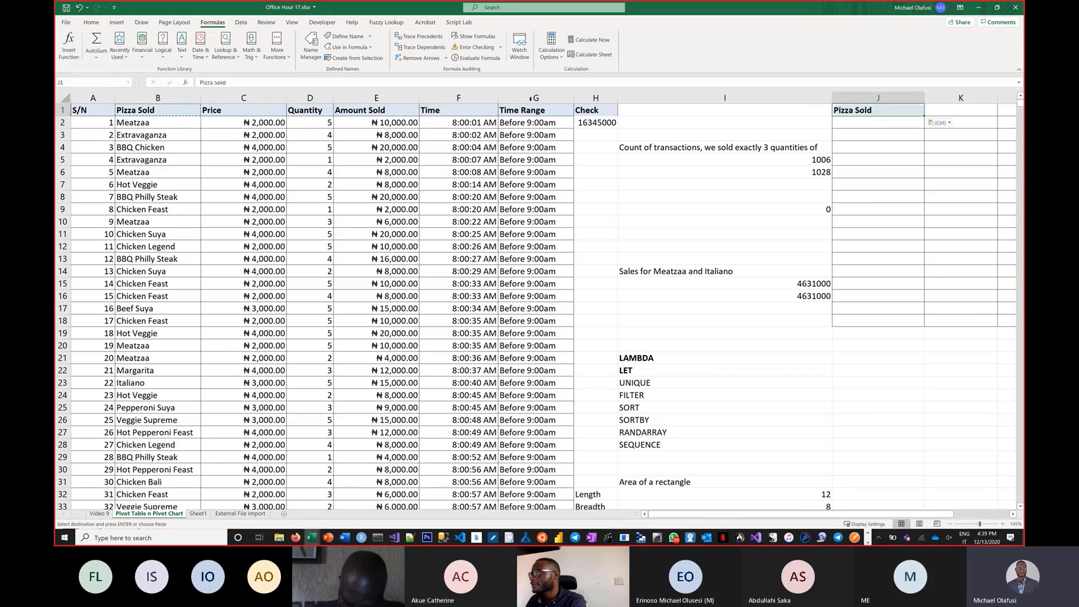
# Copy the Quantity and Amount Sold headers from D1 and E1 into K1 and L1.
pyautogui.click(309, 113)
pyautogui.press('Escape')
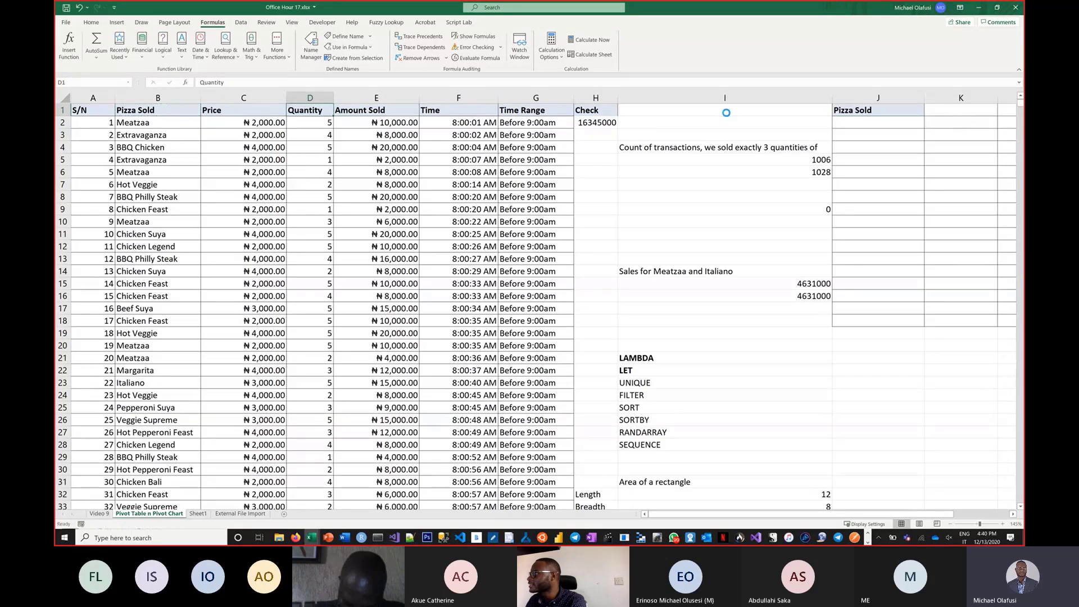
pyautogui.hotkey('ctrl', 'c')
pyautogui.click(944, 115)
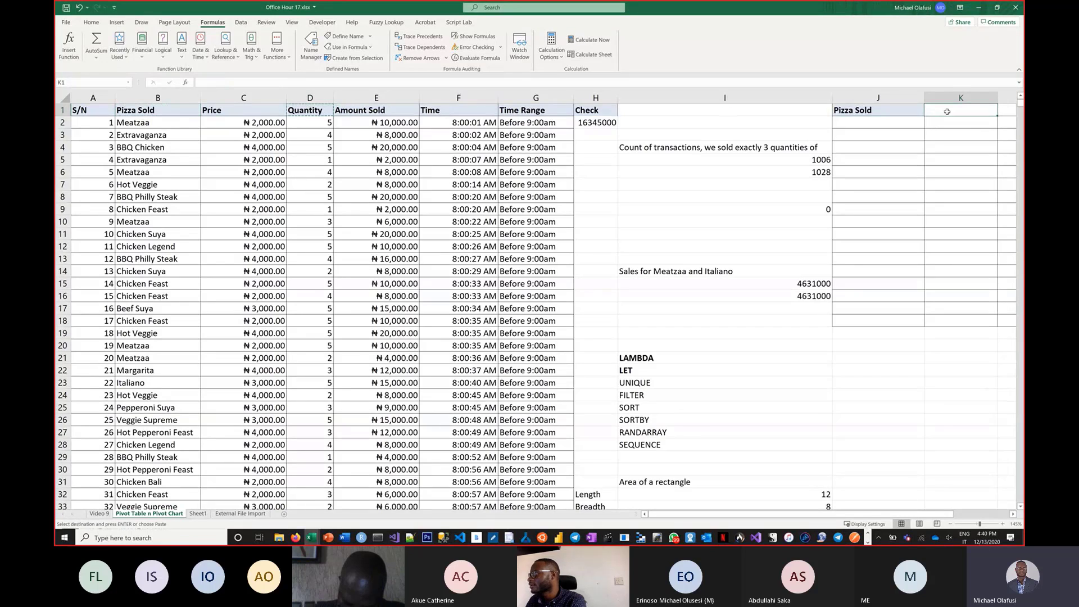
pyautogui.hotkey('ctrl', 'v')
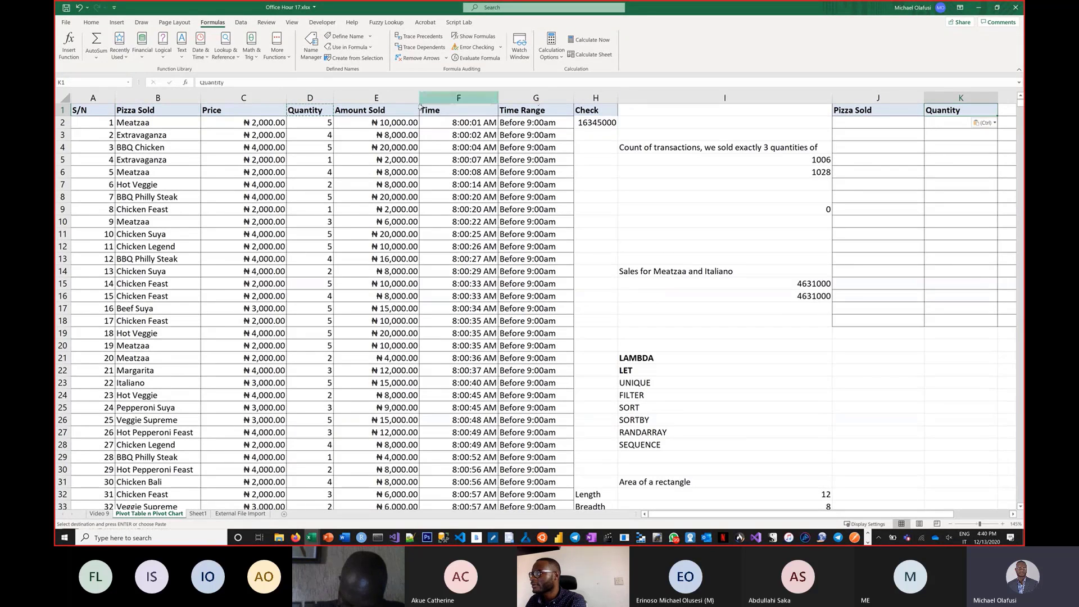
pyautogui.click(415, 110)
pyautogui.hotkey('ctrl', 'c')
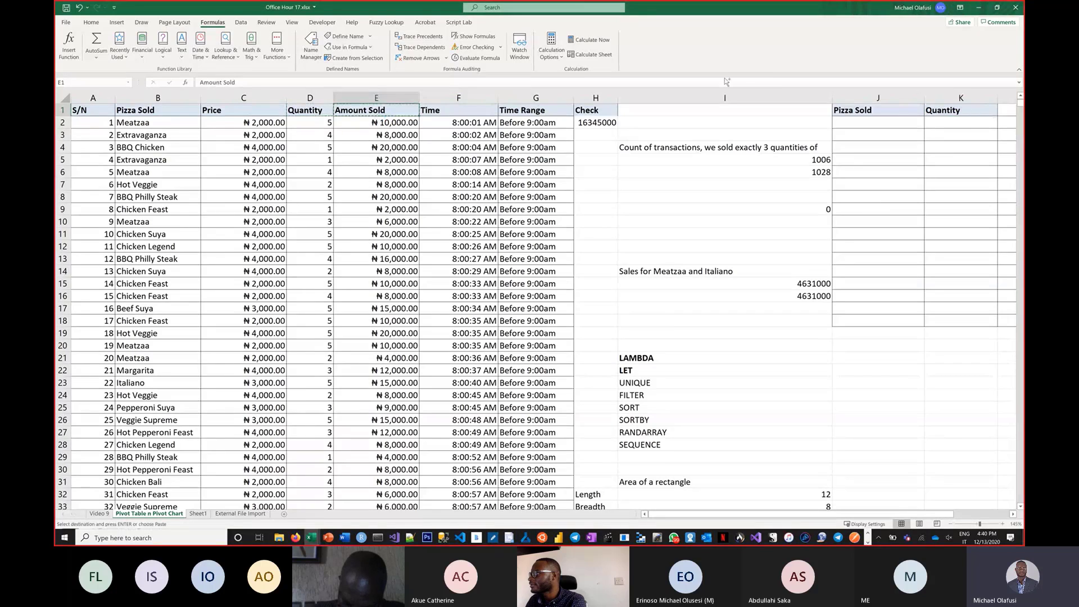
pyautogui.click(1012, 110)
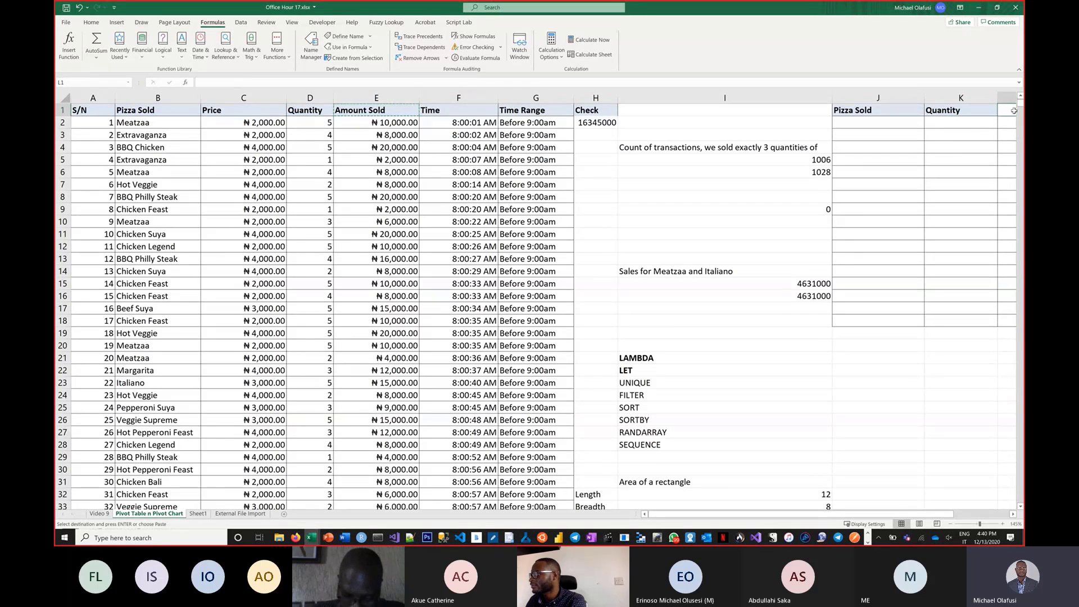
pyautogui.hotkey('ctrl', 'v')
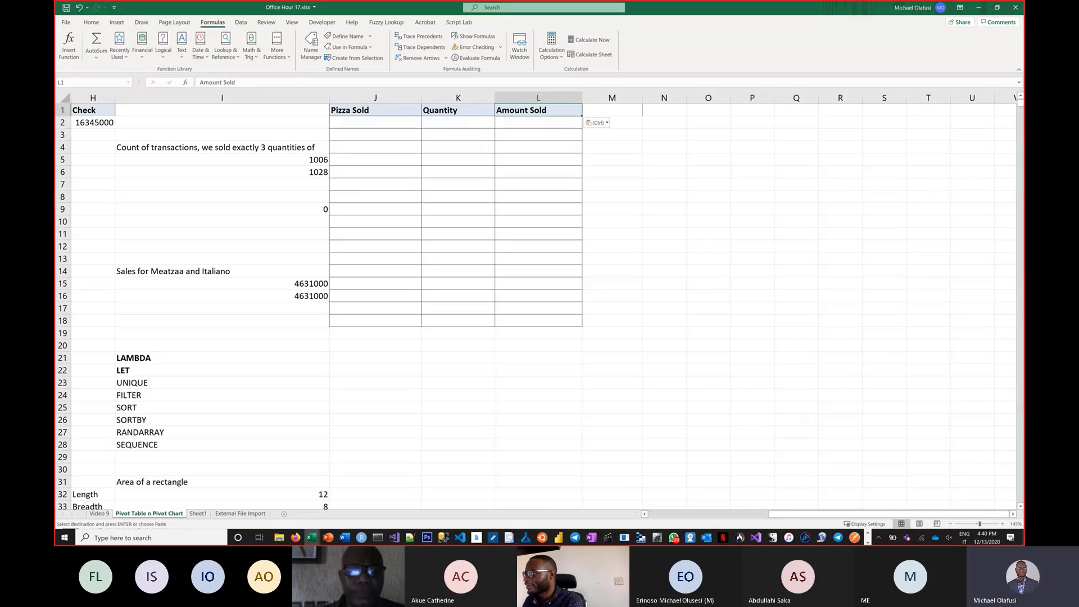
# Enter =UNIQUE(B2:B5001) in J2 to list the unique pizzas sold.
pyautogui.moveTo(795, 515); pyautogui.dragTo(624, 526)
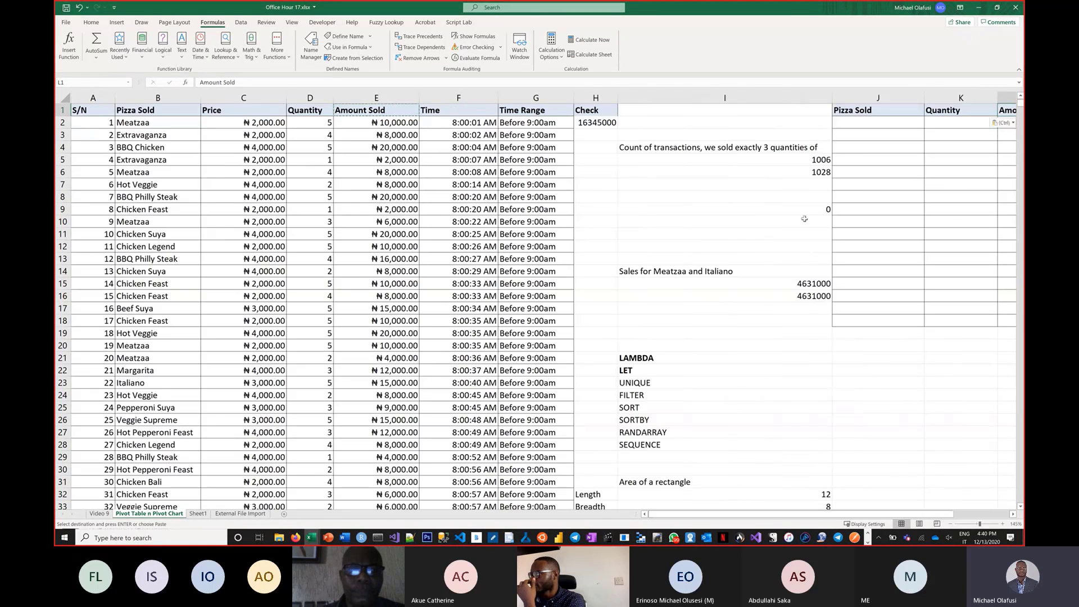
pyautogui.click(881, 124)
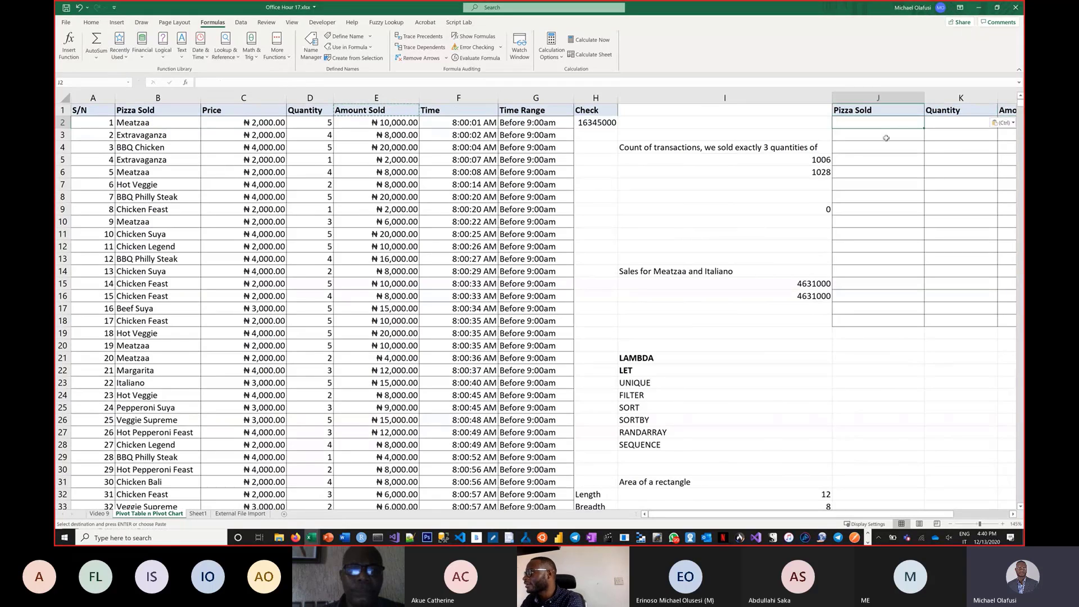
pyautogui.write('=')
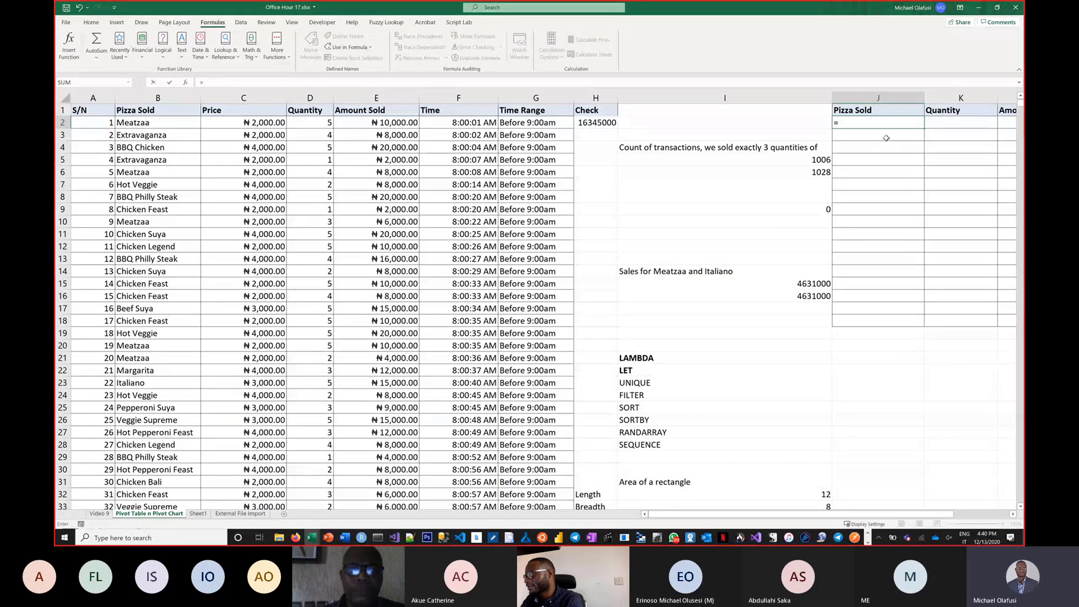
pyautogui.write('uniq')
pyautogui.press('Tab')
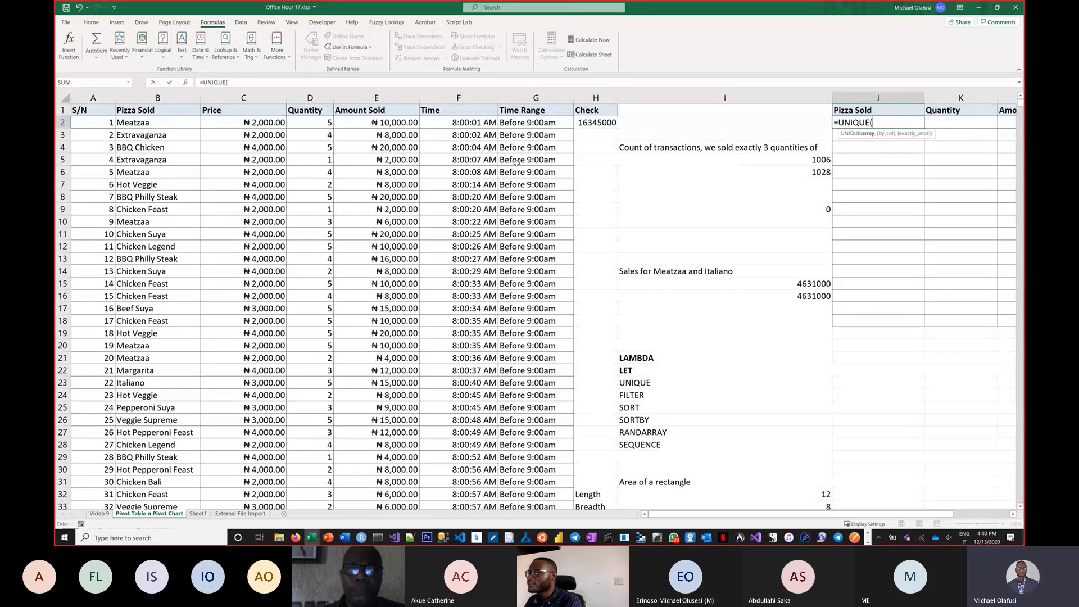
pyautogui.click(159, 121)
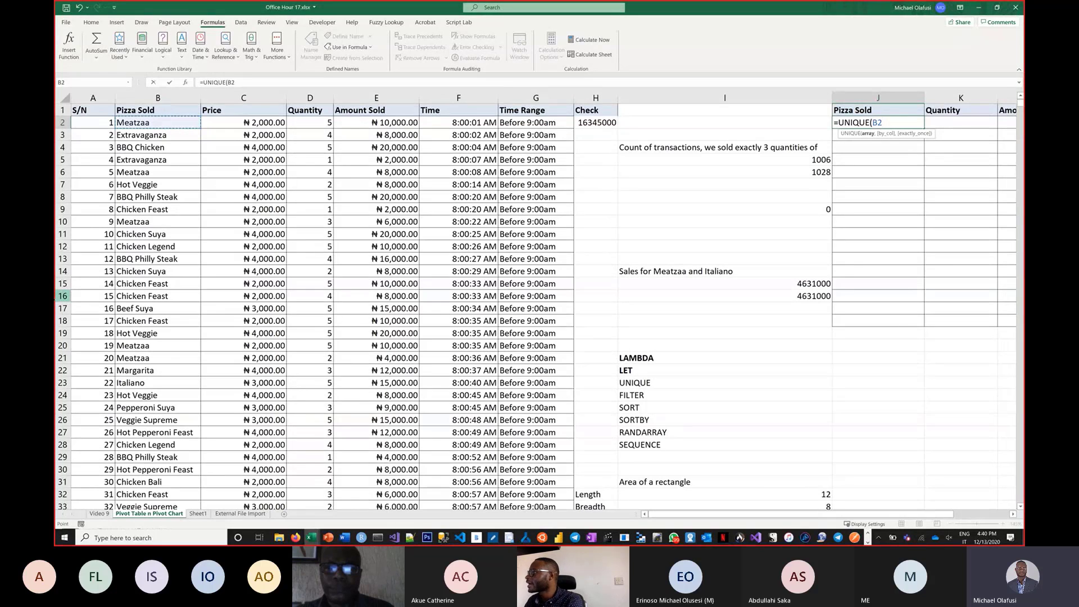
pyautogui.hotkey('ctrl', 'shift', 'Down')
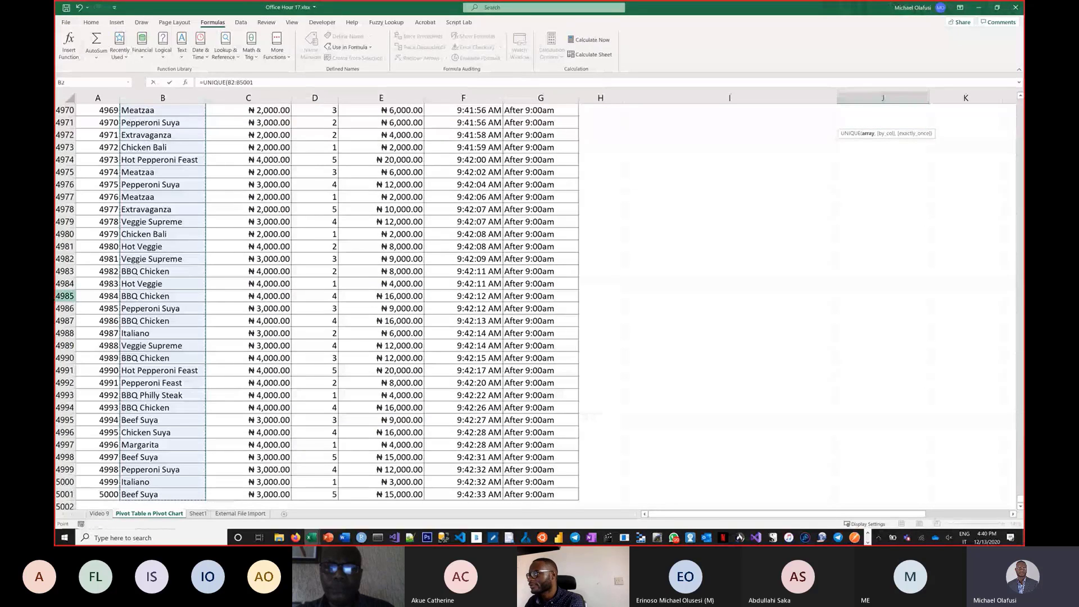
pyautogui.press('Return')
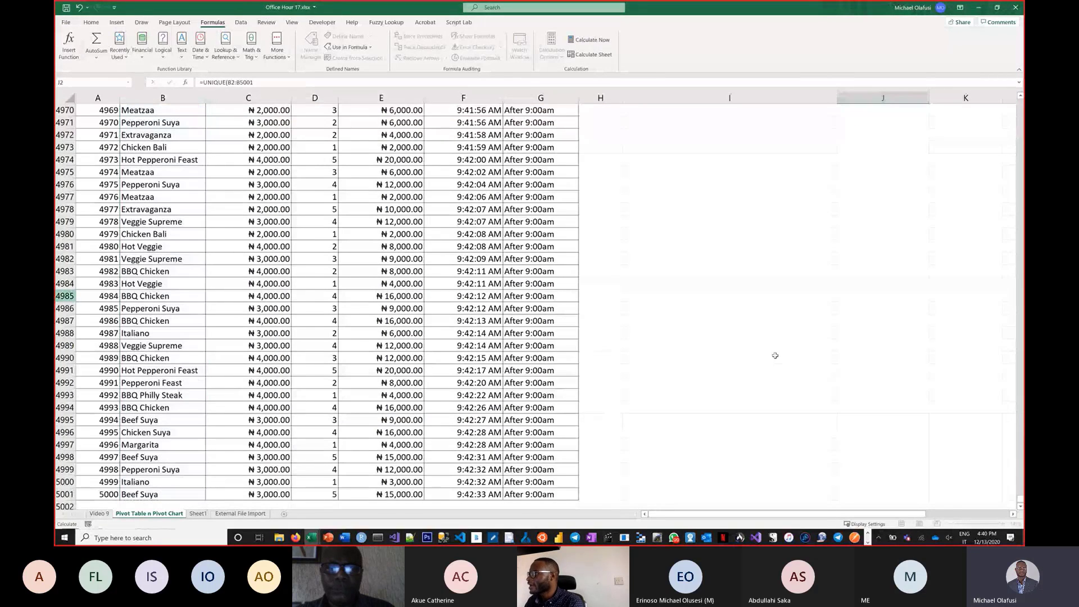
pyautogui.scroll(1, 873, 248)
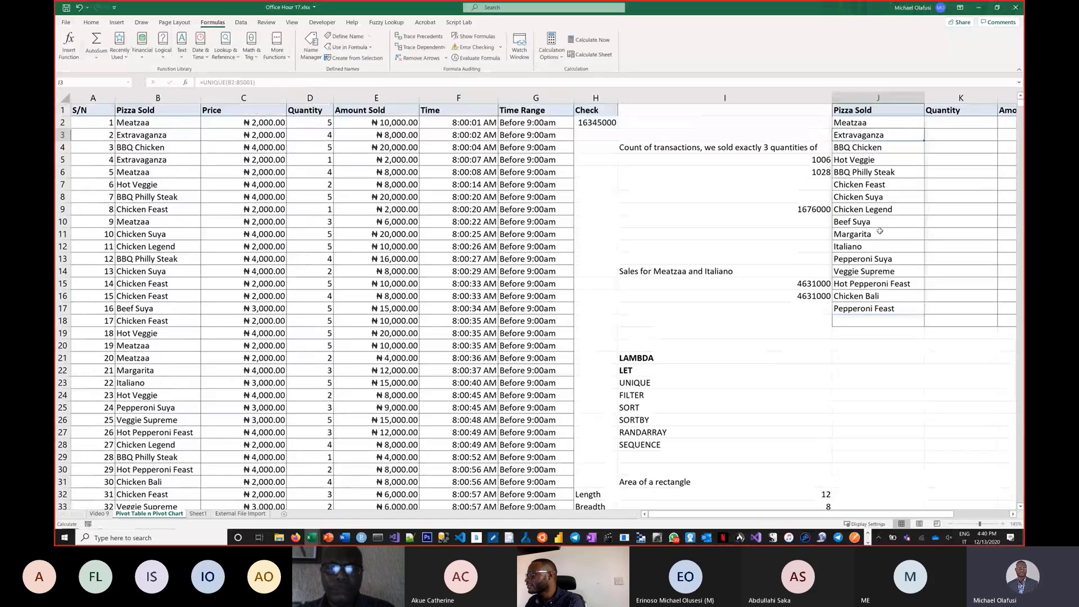
# Clear the formatting from the empty row J18:L18 below the unique pizza list.
pyautogui.click(877, 344)
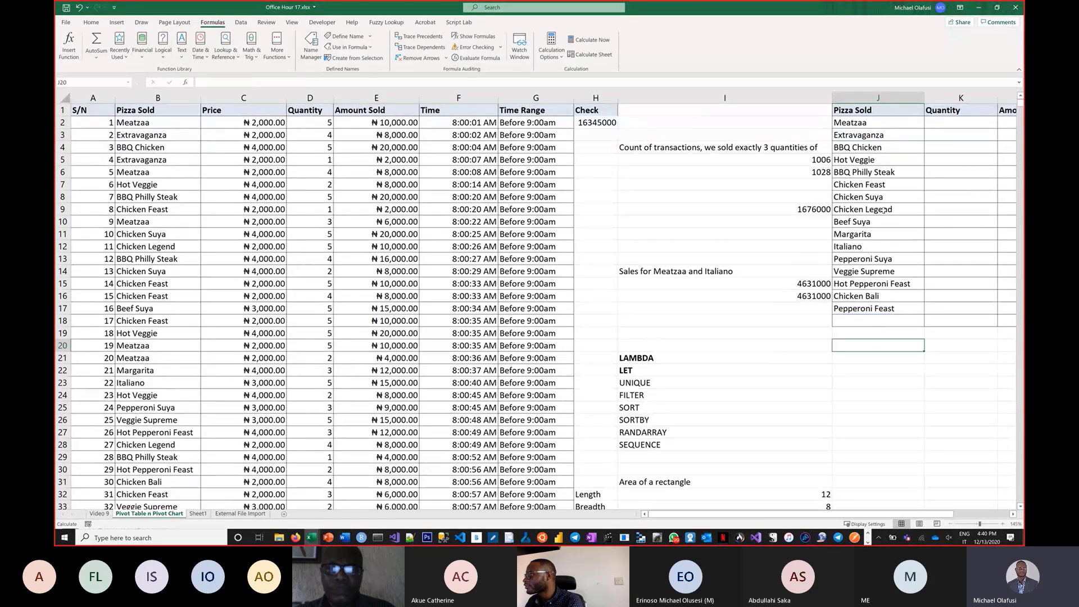
pyautogui.click(862, 122)
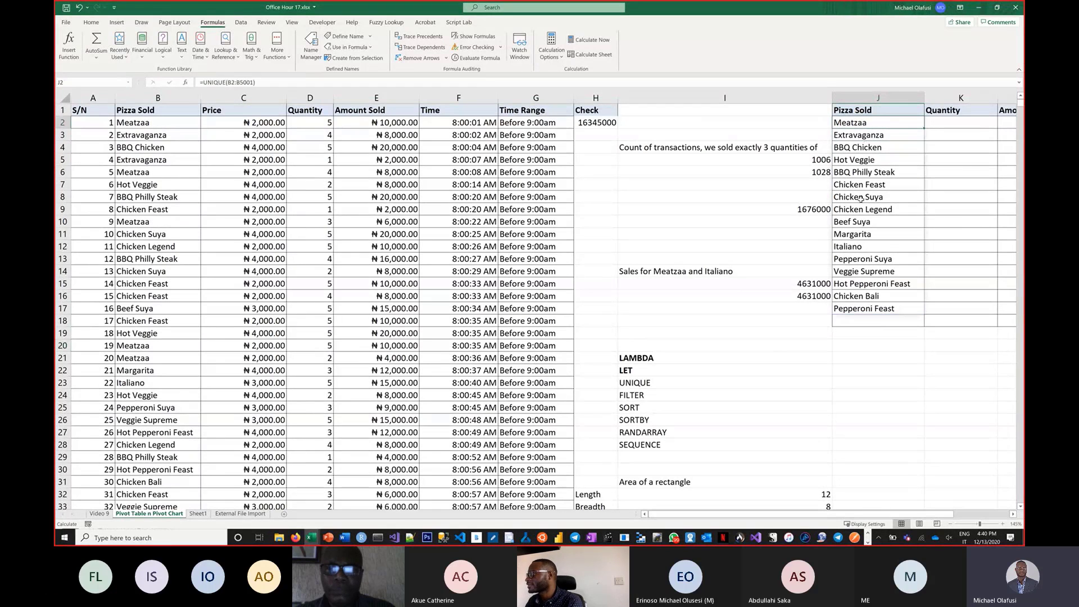
pyautogui.click(823, 333)
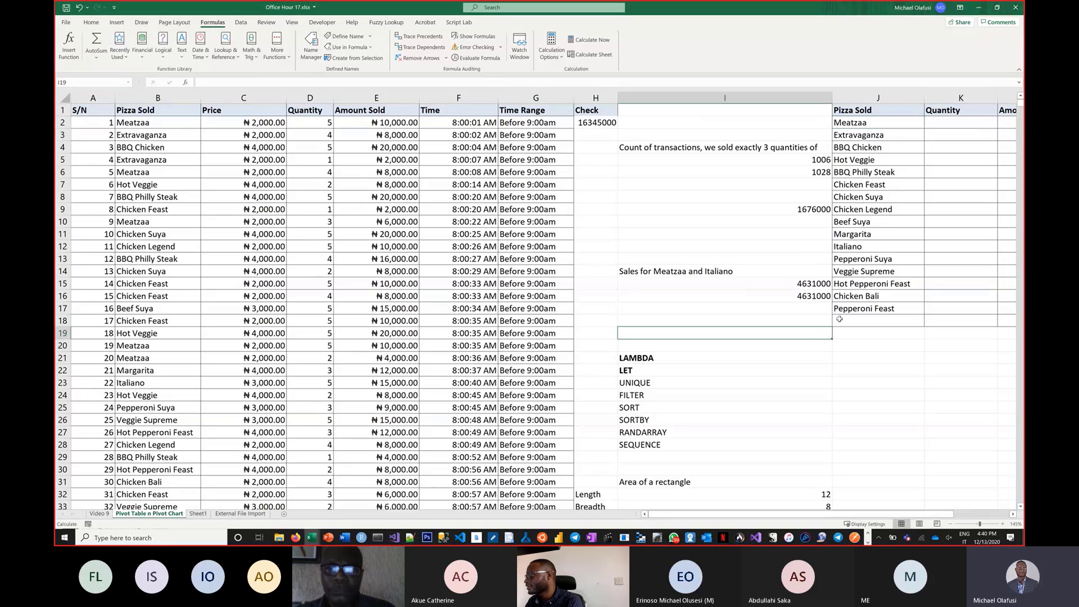
pyautogui.click(839, 319)
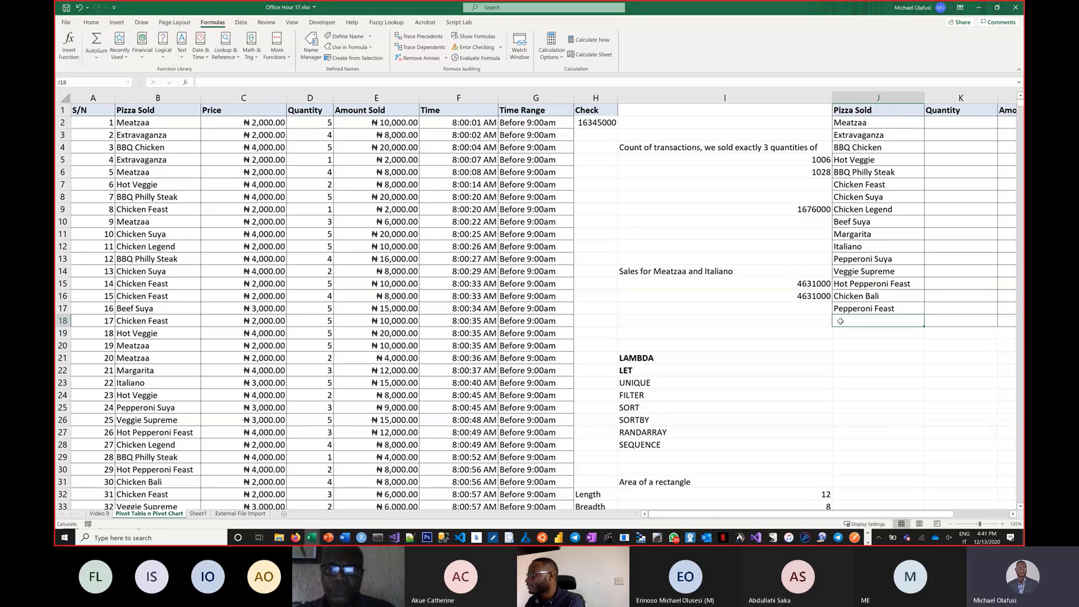
pyautogui.moveTo(1023, 335); pyautogui.dragTo(860, 320)
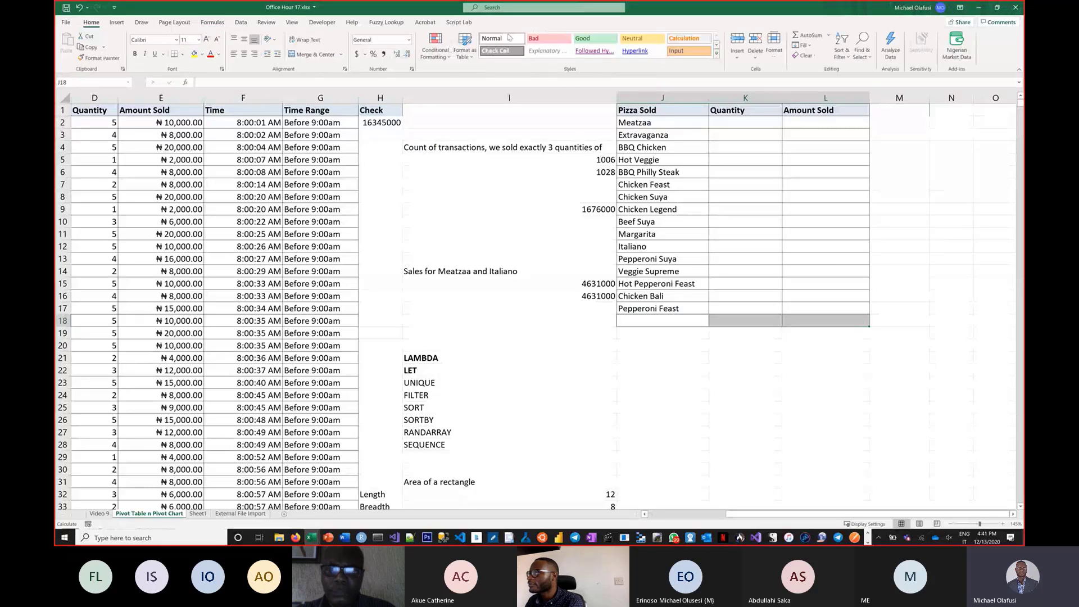
pyautogui.click(814, 54)
pyautogui.click(824, 80)
pyautogui.click(662, 358)
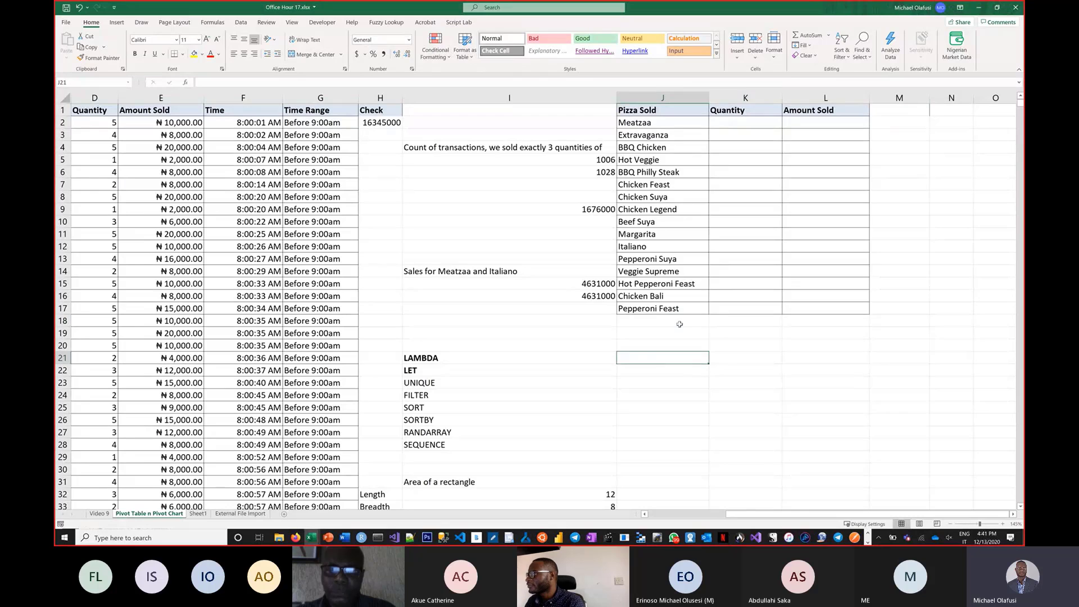
# Rename the pizza in B6 to Meatzaa Spicy.
pyautogui.moveTo(742, 516); pyautogui.dragTo(661, 529)
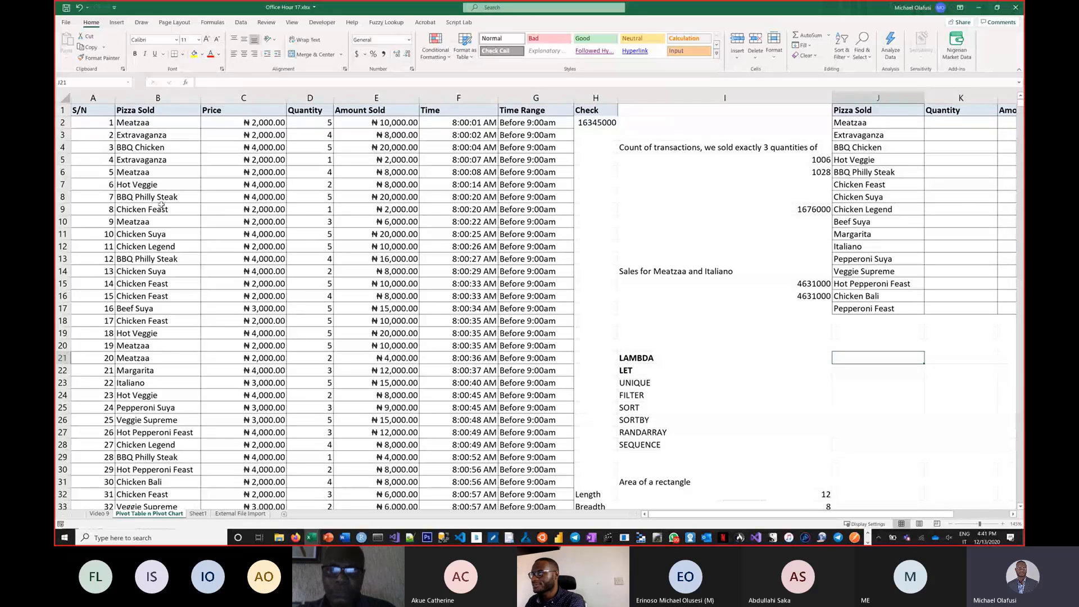
pyautogui.scroll(1, 161, 205)
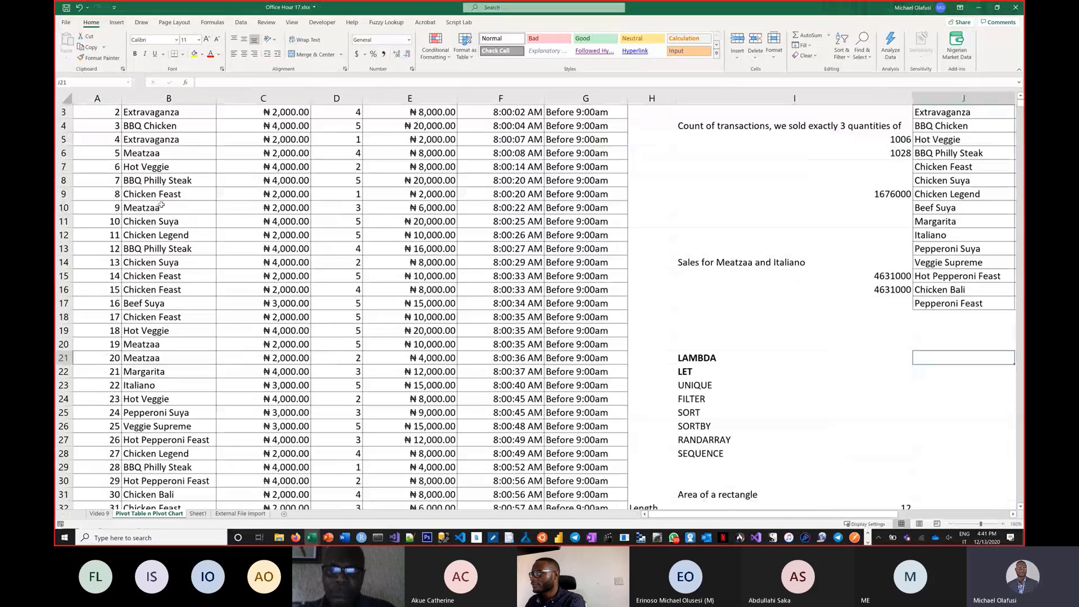
pyautogui.scroll(1, 161, 204)
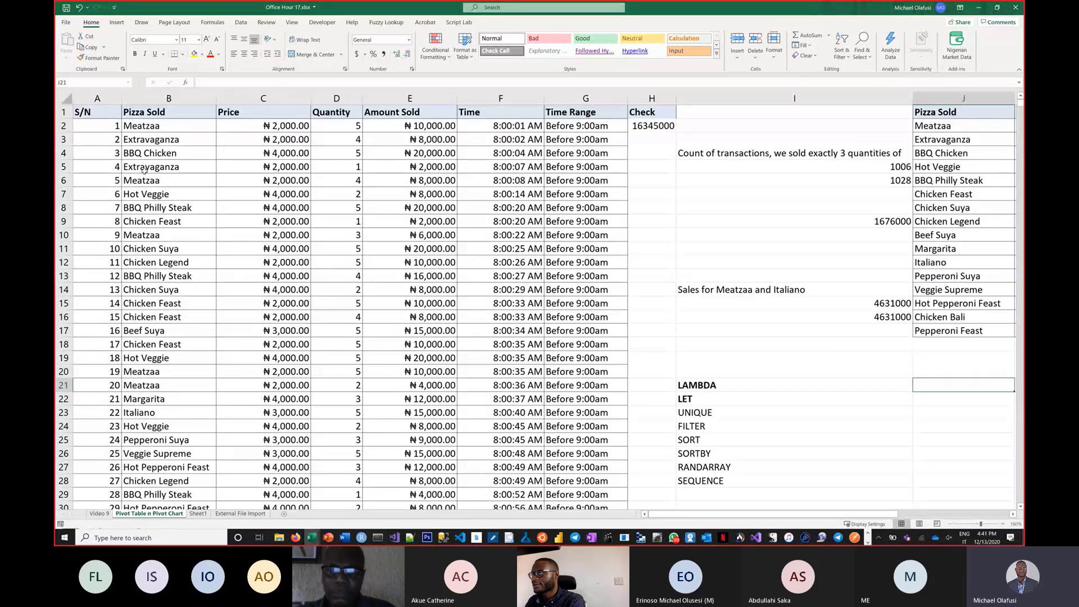
pyautogui.doubleClick(170, 181)
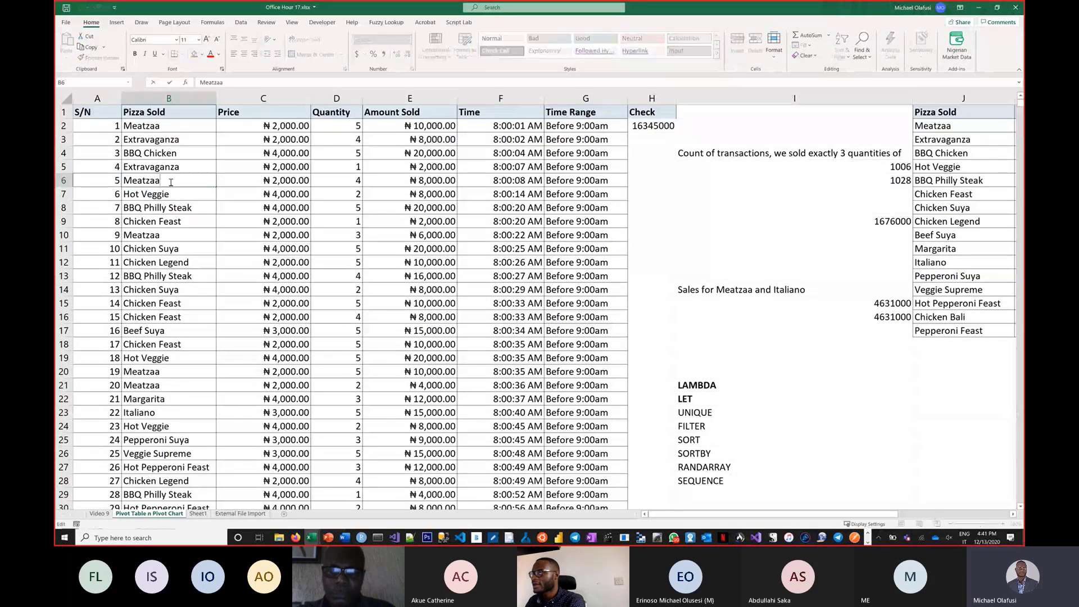
pyautogui.write('Spic')
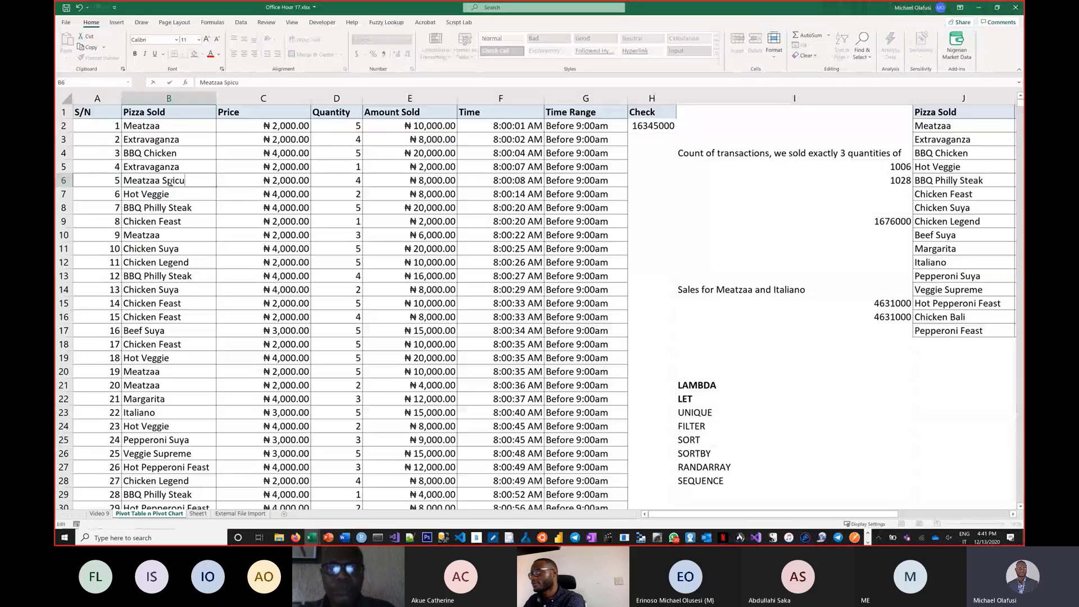
pyautogui.write('y')
pyautogui.press('Return')
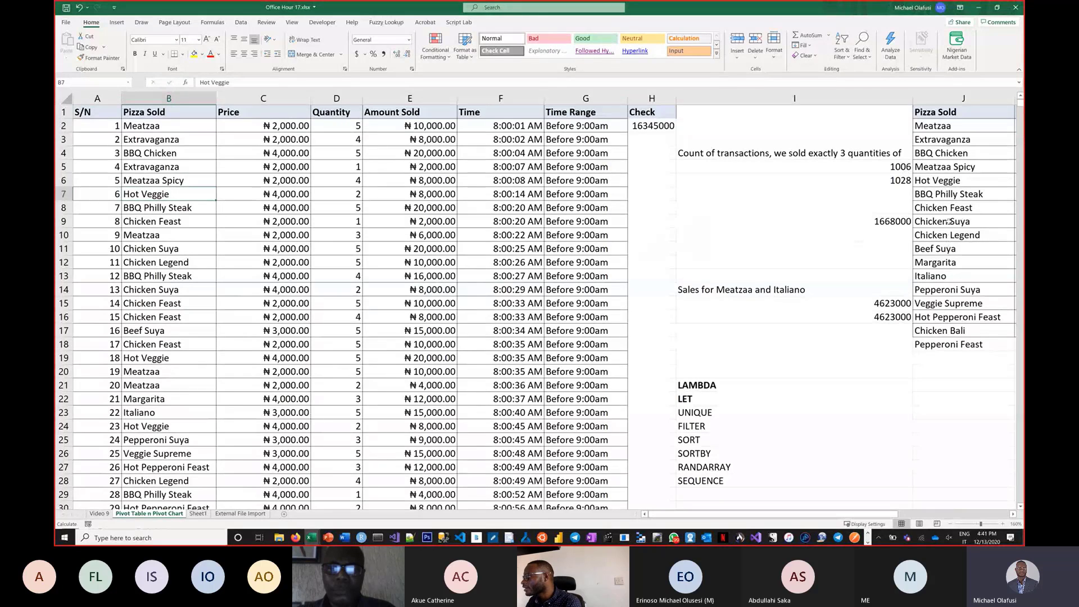
# Wrap the J2 formula in SORT to make it =SORT(UNIQUE(B2:B5001)).
pyautogui.click(950, 167)
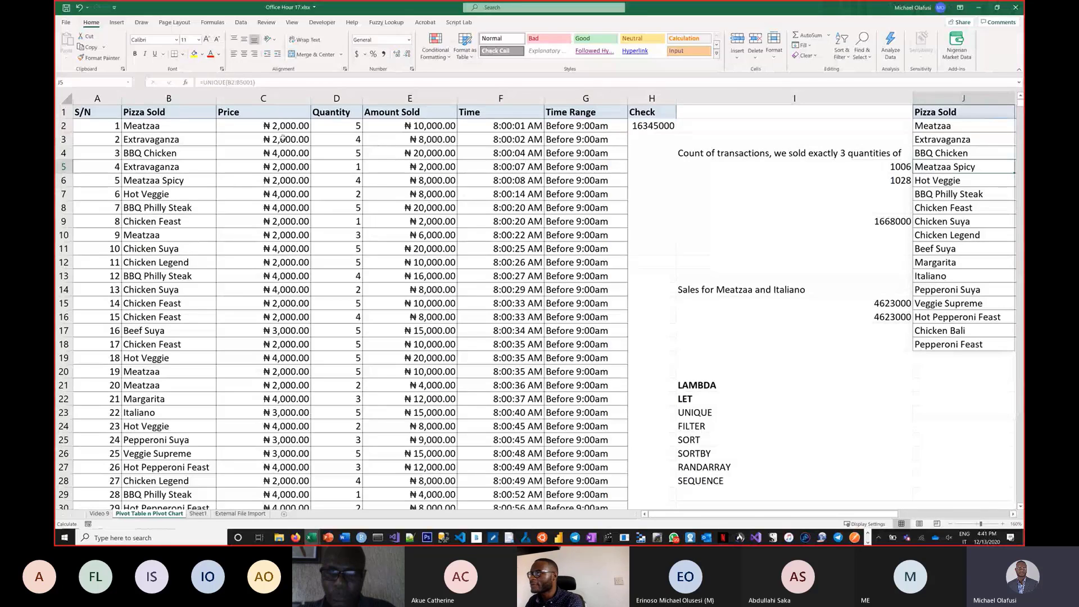
pyautogui.click(930, 128)
pyautogui.doubleClick(931, 129)
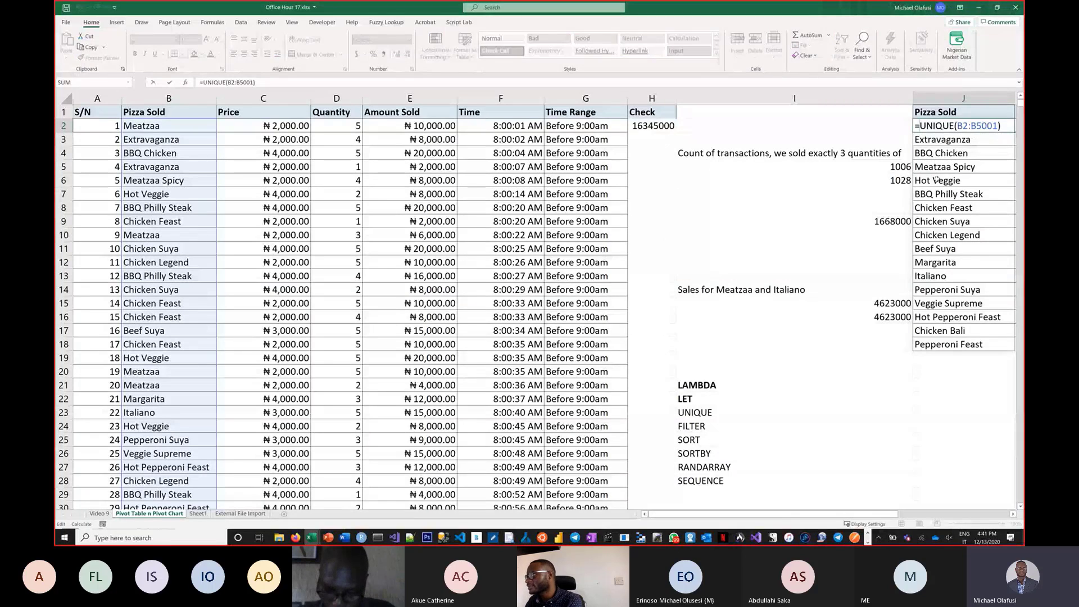
pyautogui.write('sort')
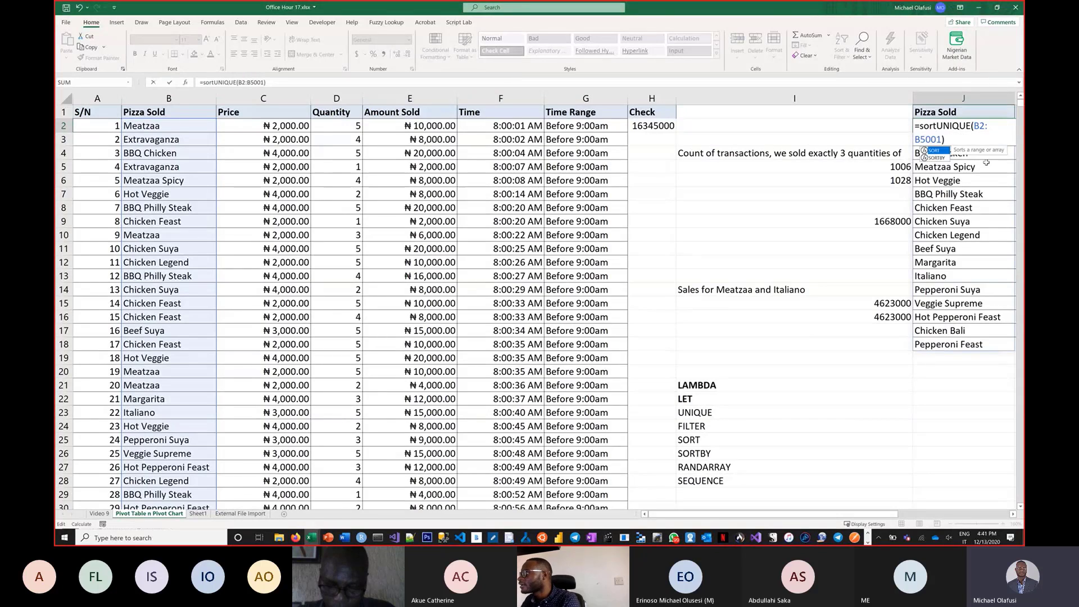
pyautogui.write('(')
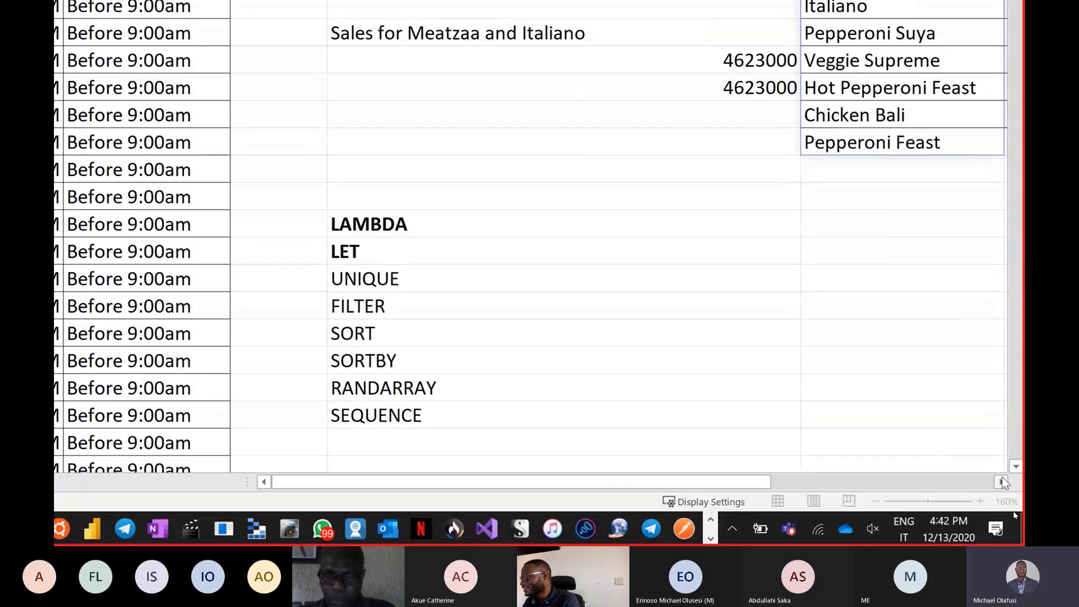
pyautogui.click(1003, 482)
pyautogui.write('sort(UNIQUE(B2:B5001')
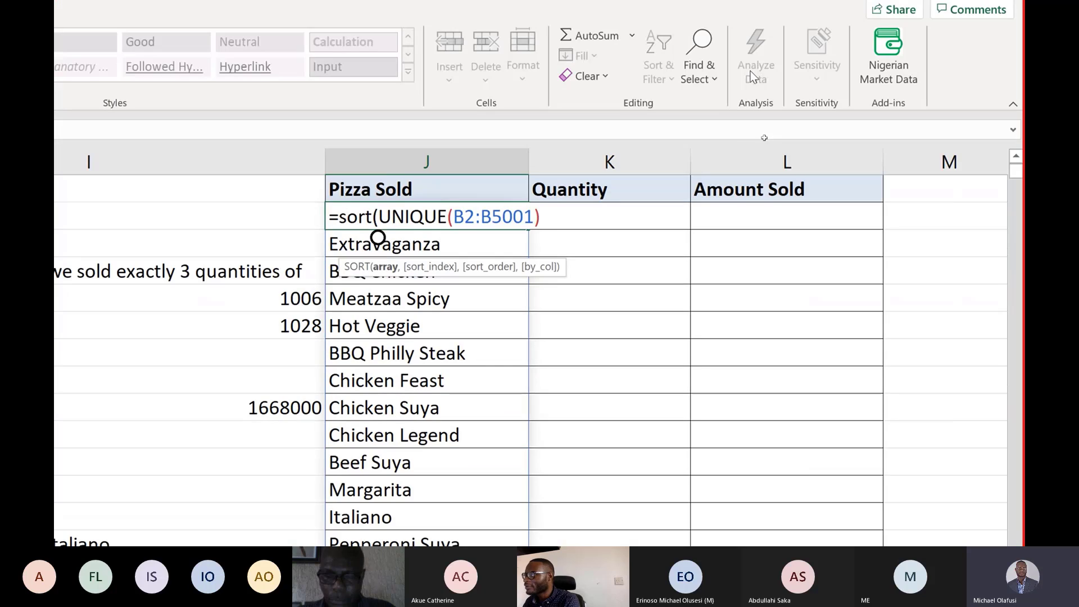
pyautogui.click(559, 215)
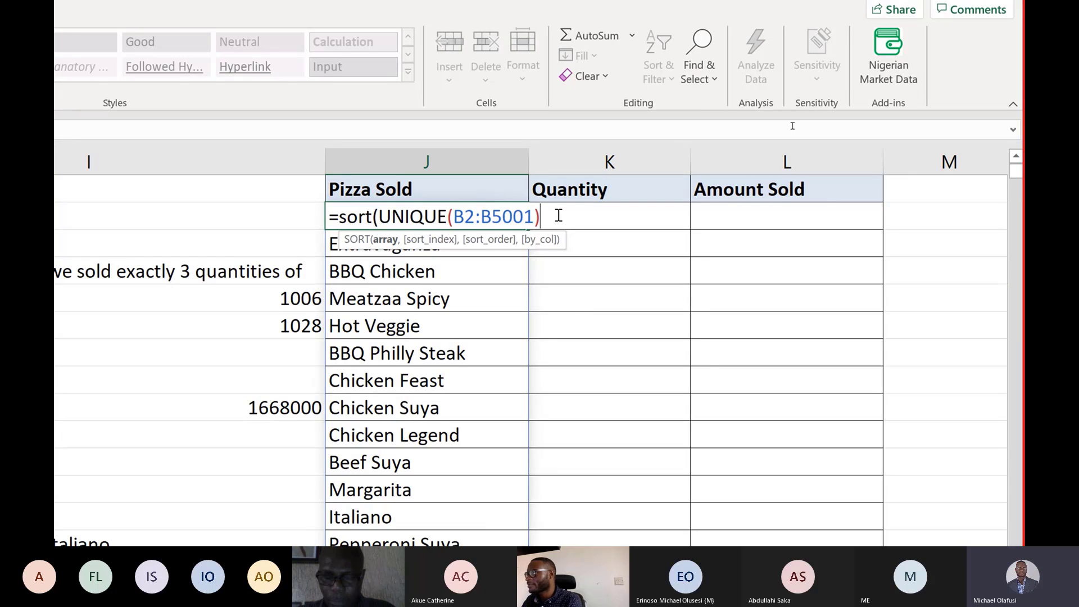
pyautogui.write(')')
pyautogui.press('Return')
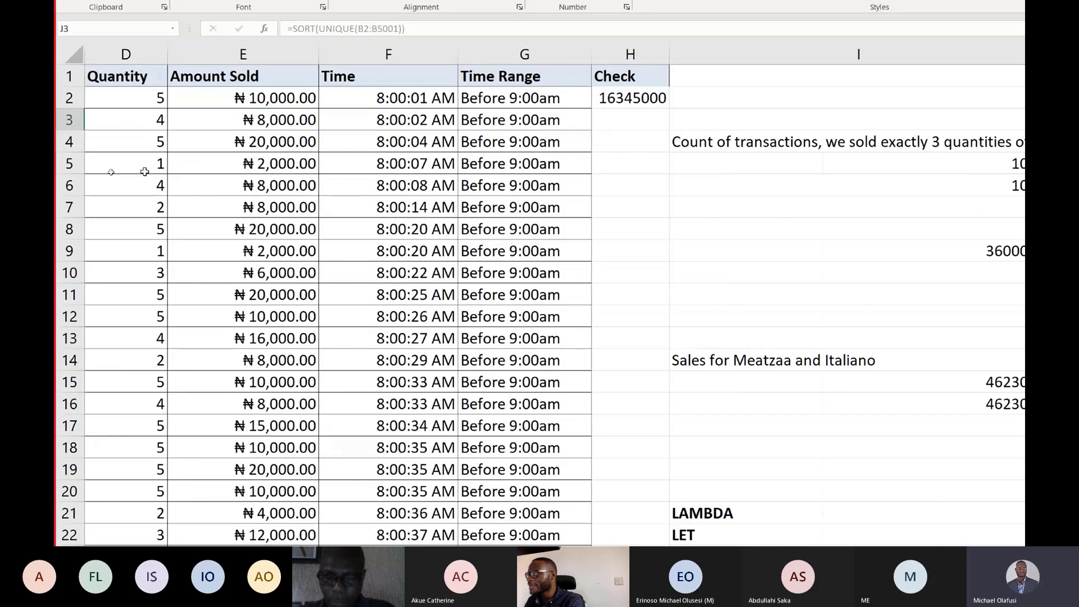
pyautogui.click(145, 177)
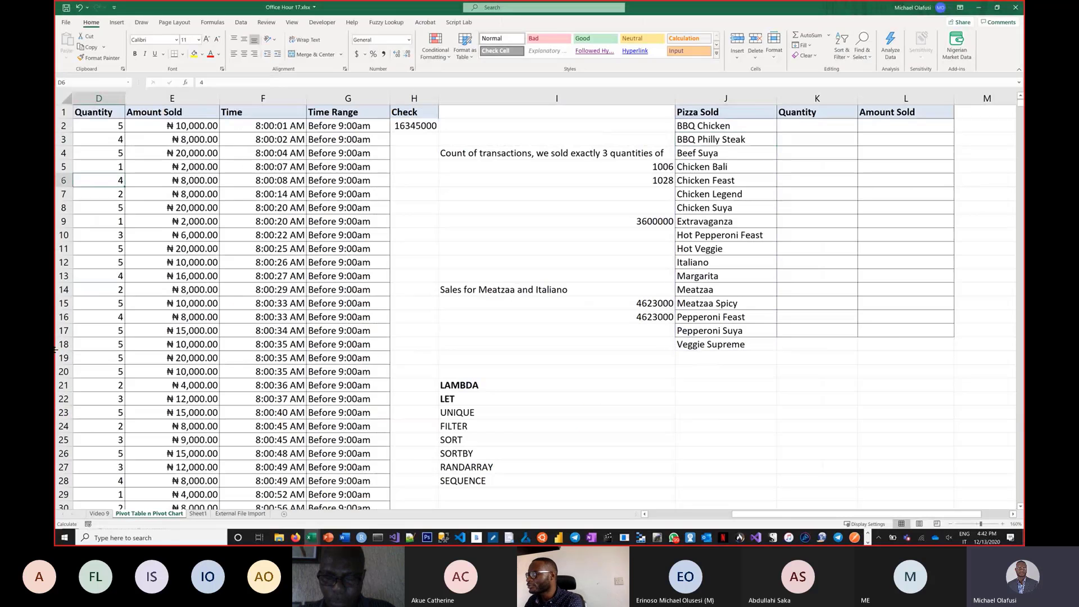
pyautogui.press('Home')
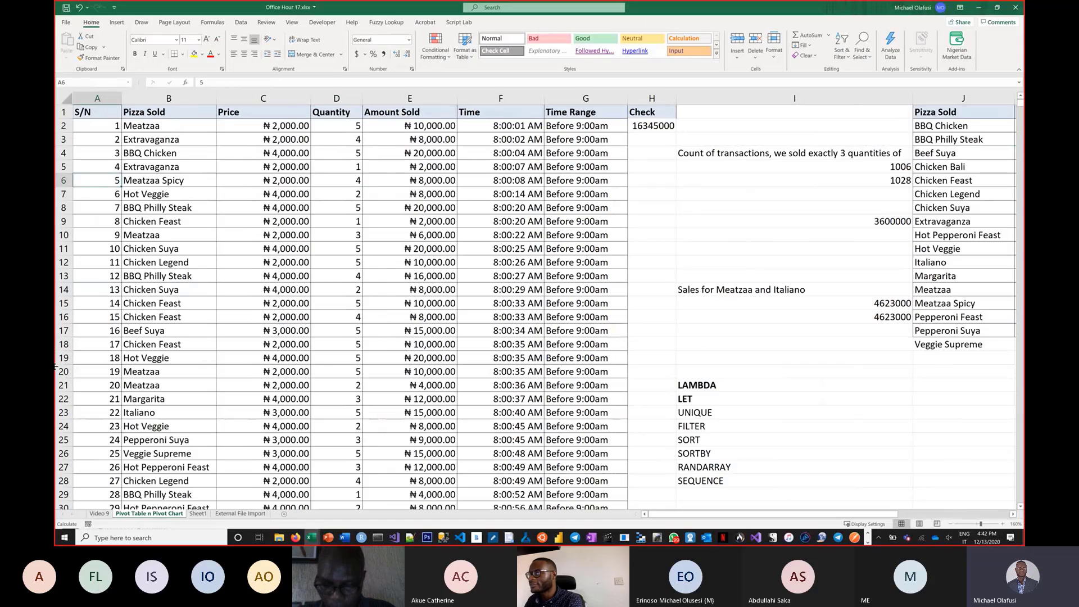
# Add a new entry "New Product" in the Pizza Sold column in the first empty row below the data, B5002.
pyautogui.press('Right')
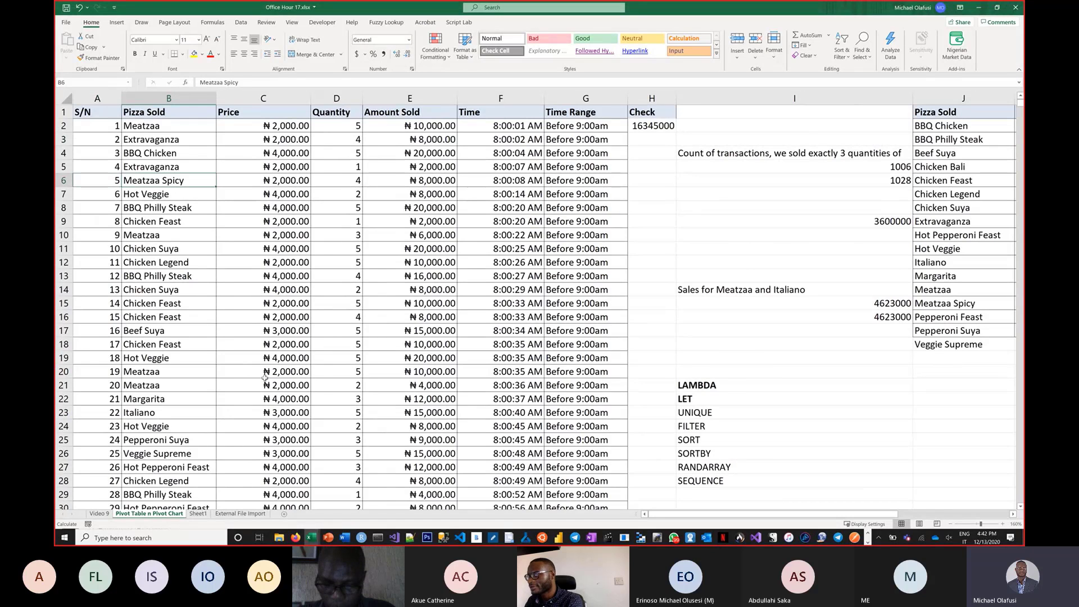
pyautogui.hotkey('ctrl', 'Down')
pyautogui.click(190, 386)
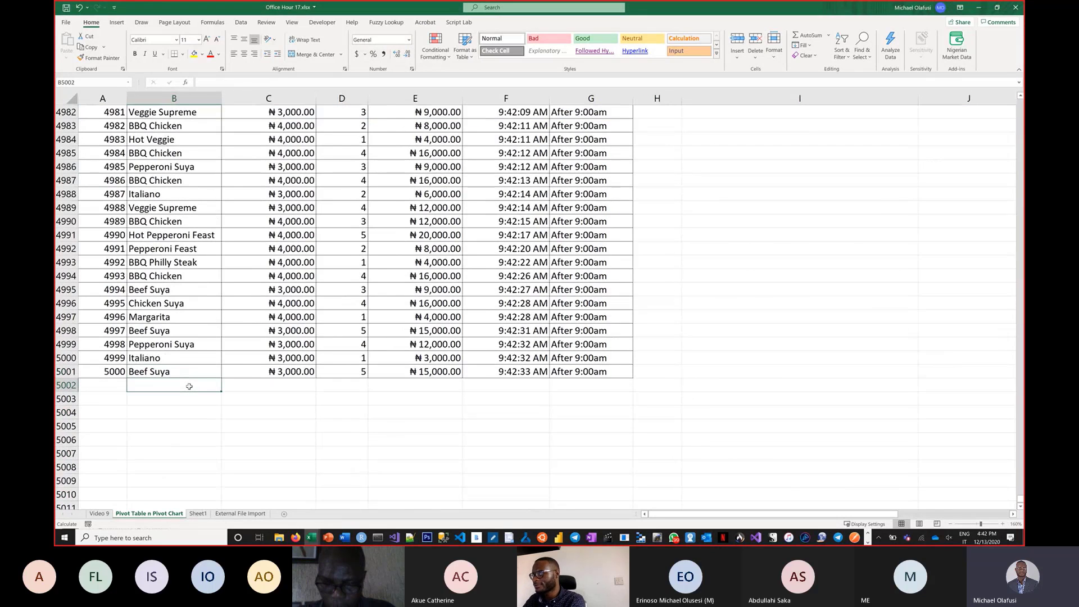
pyautogui.write('New Product')
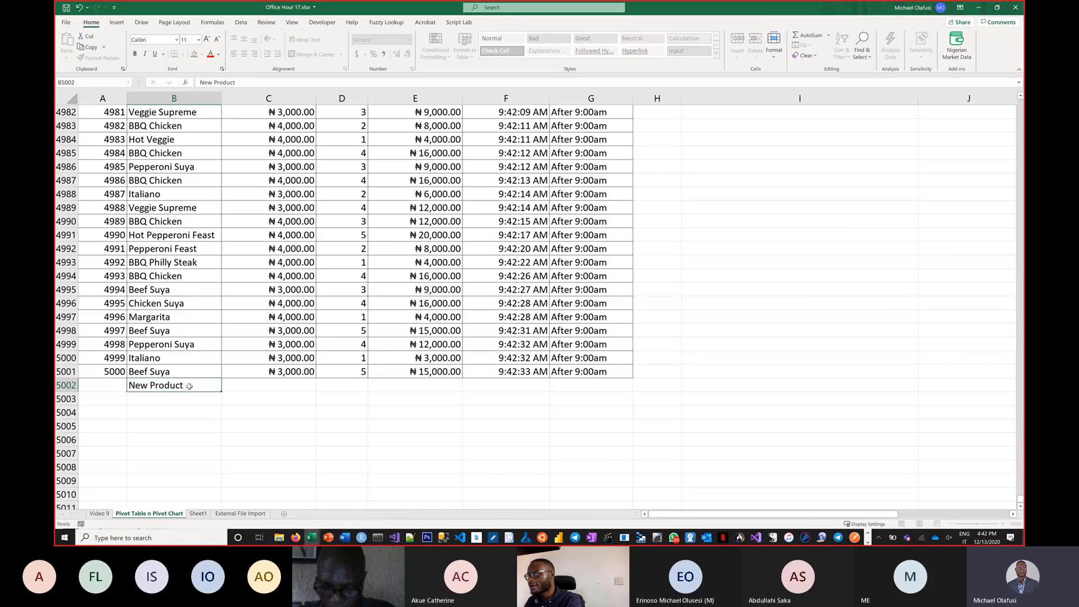
pyautogui.press('Return')
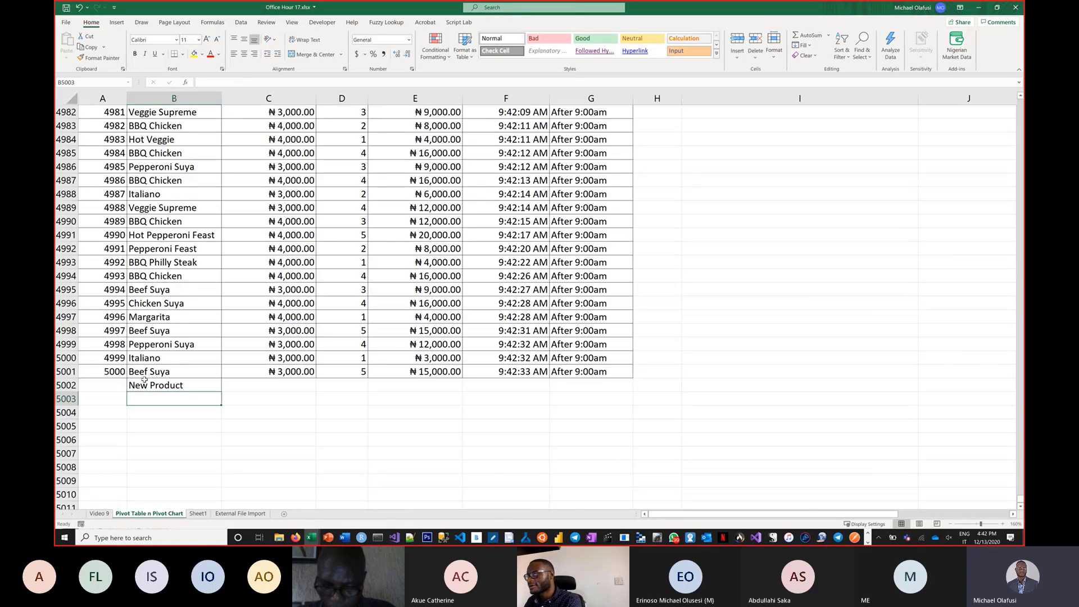
# Extend the S/N series so A5002 gets the next serial number, 5001.
pyautogui.click(114, 373)
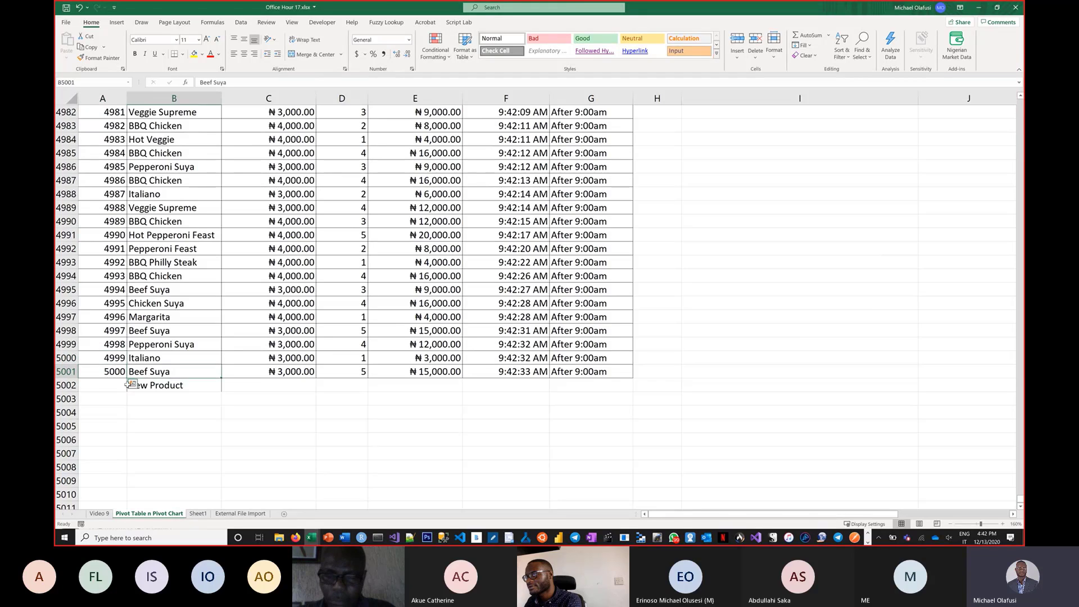
pyautogui.moveTo(131, 372)
pyautogui.mouseDown()
pyautogui.moveTo(129, 384)
pyautogui.moveTo(126, 375)
pyautogui.mouseUp()
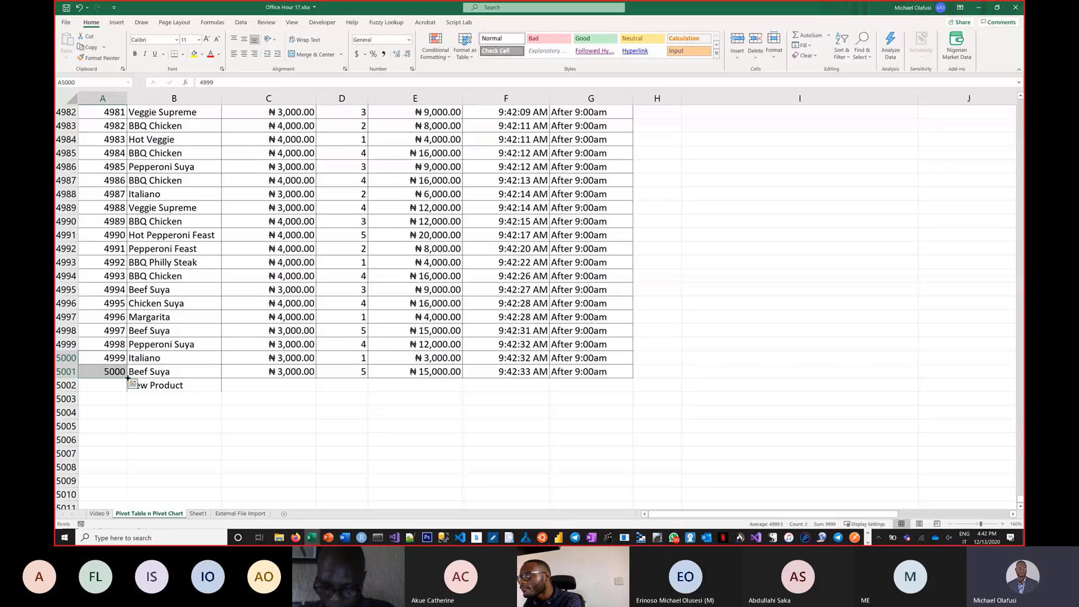
pyautogui.moveTo(127, 378); pyautogui.dragTo(126, 390)
# Copy the price, quantity, amount, time and range values from row 4996 into C5002:G5002 for the new product row.
pyautogui.click(273, 304)
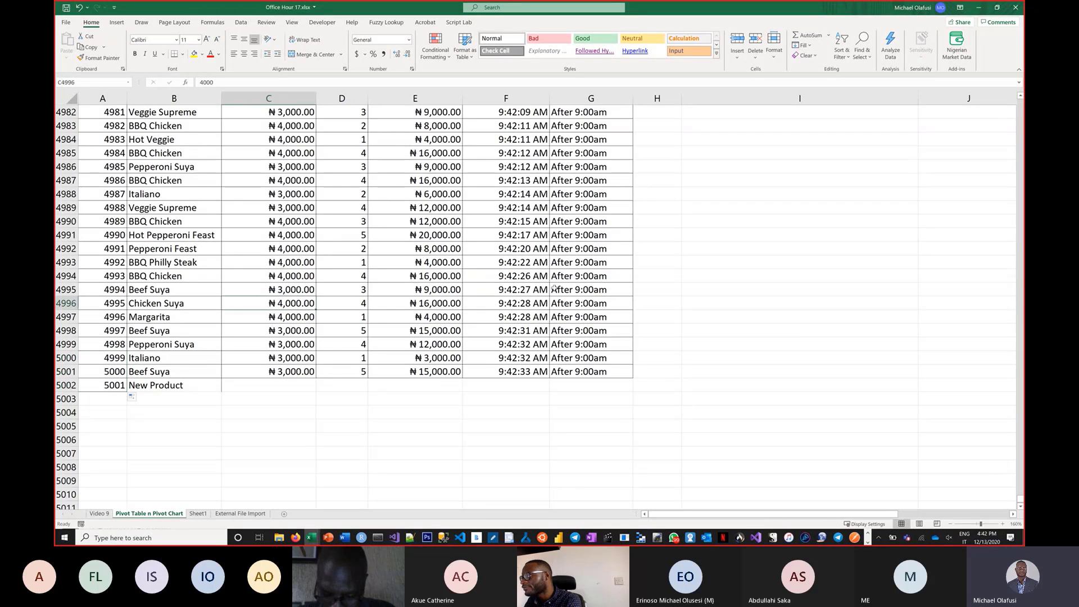
pyautogui.moveTo(555, 288); pyautogui.dragTo(590, 304)
pyautogui.hotkey('ctrl', 'c')
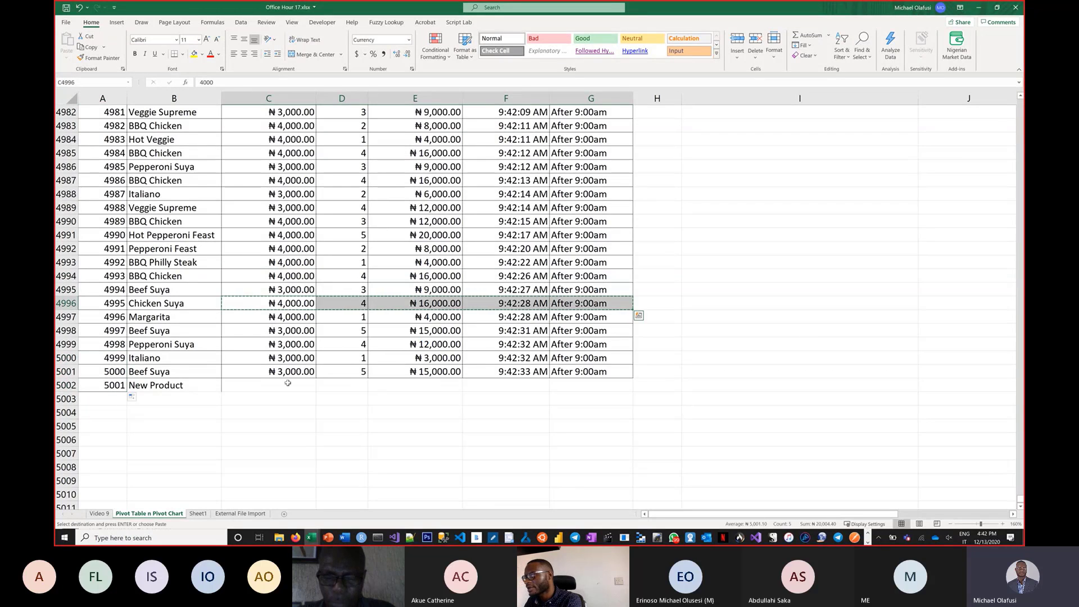
pyautogui.click(287, 383)
pyautogui.press('Return')
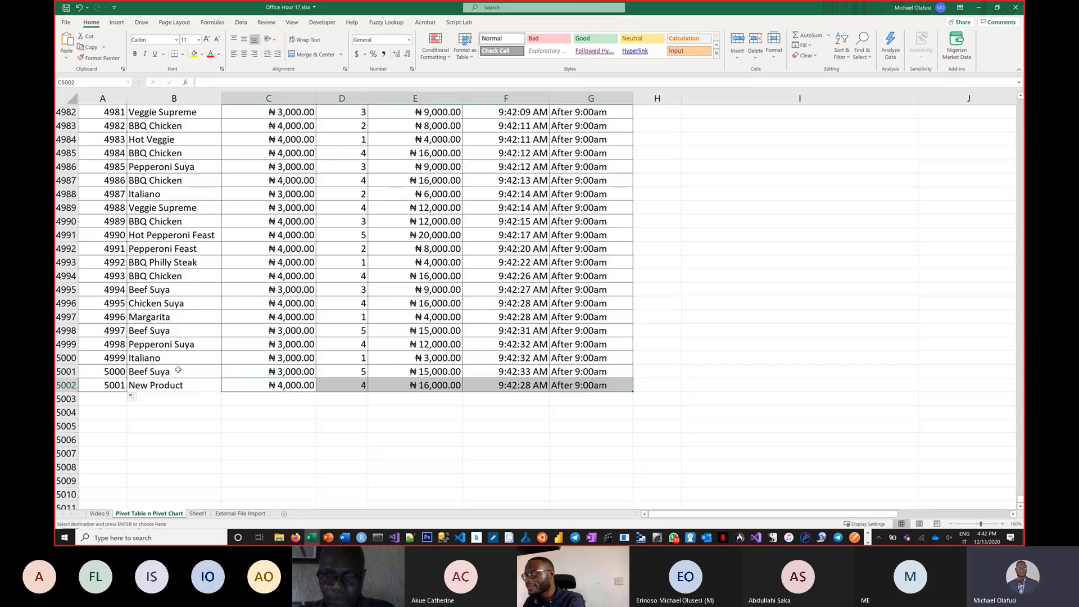
# Edit the J2 formula to reference the whole column, making it =SORT(UNIQUE(B:B)).
pyautogui.click(176, 383)
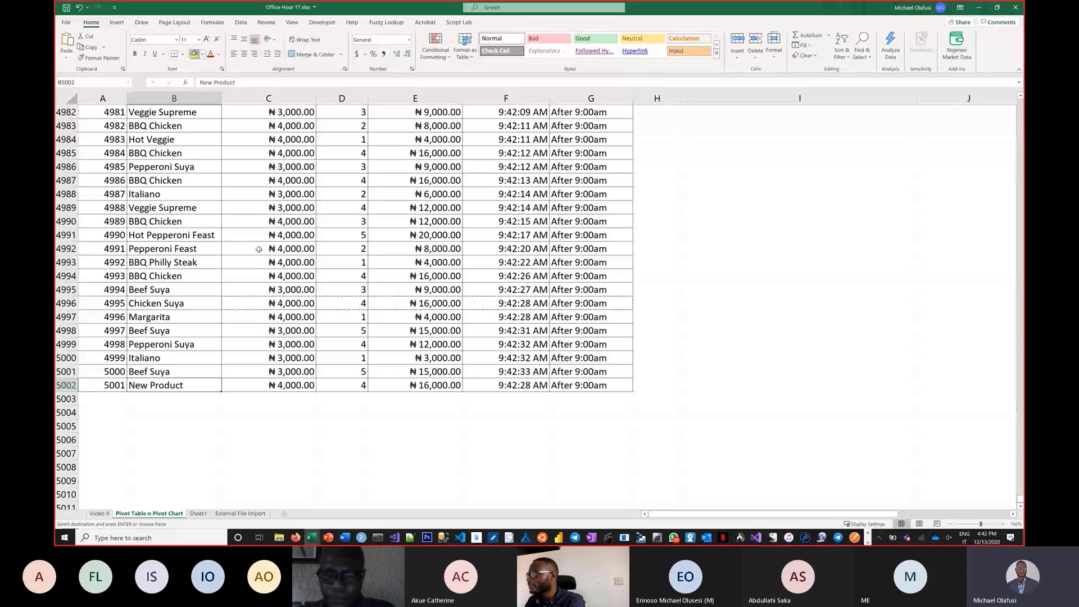
pyautogui.scroll(1, 736, 228)
pyautogui.scroll(15, 736, 229)
pyautogui.click(737, 230)
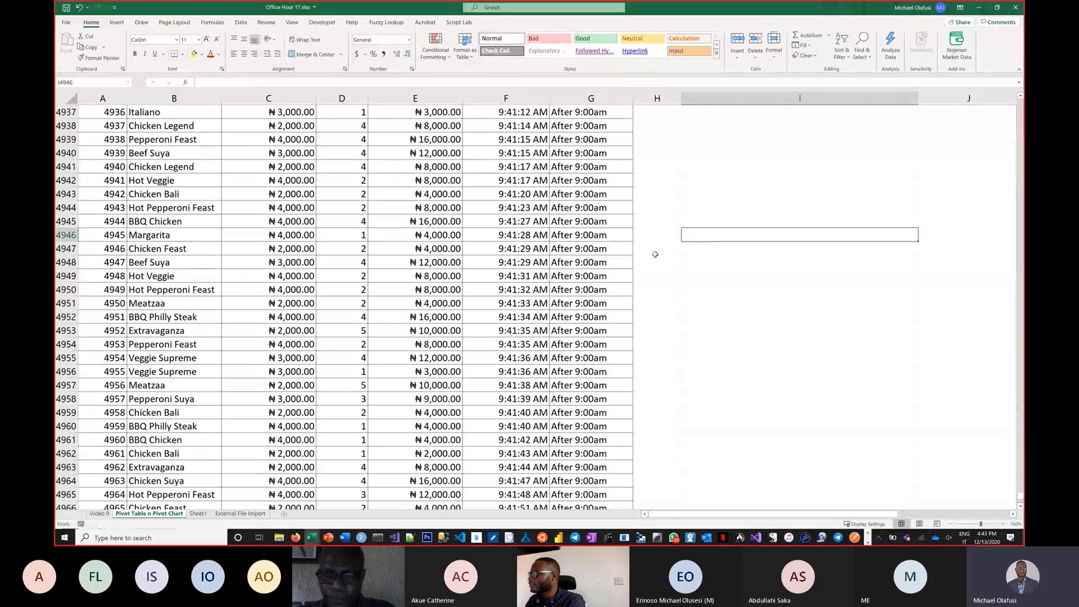
pyautogui.hotkey('ctrl', 'Up')
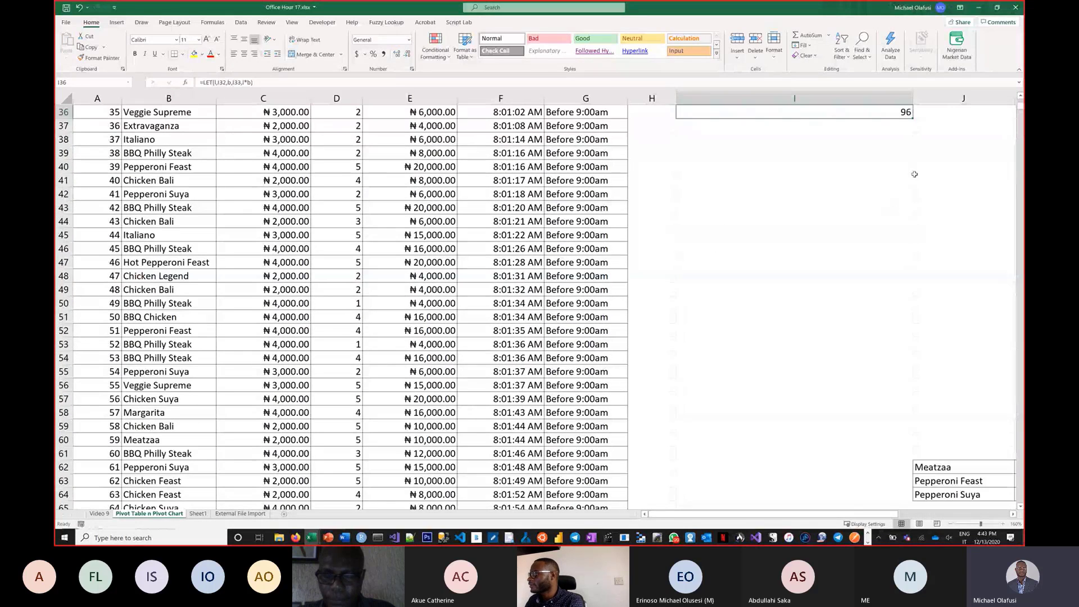
pyautogui.hotkey('ctrl', 'Up')
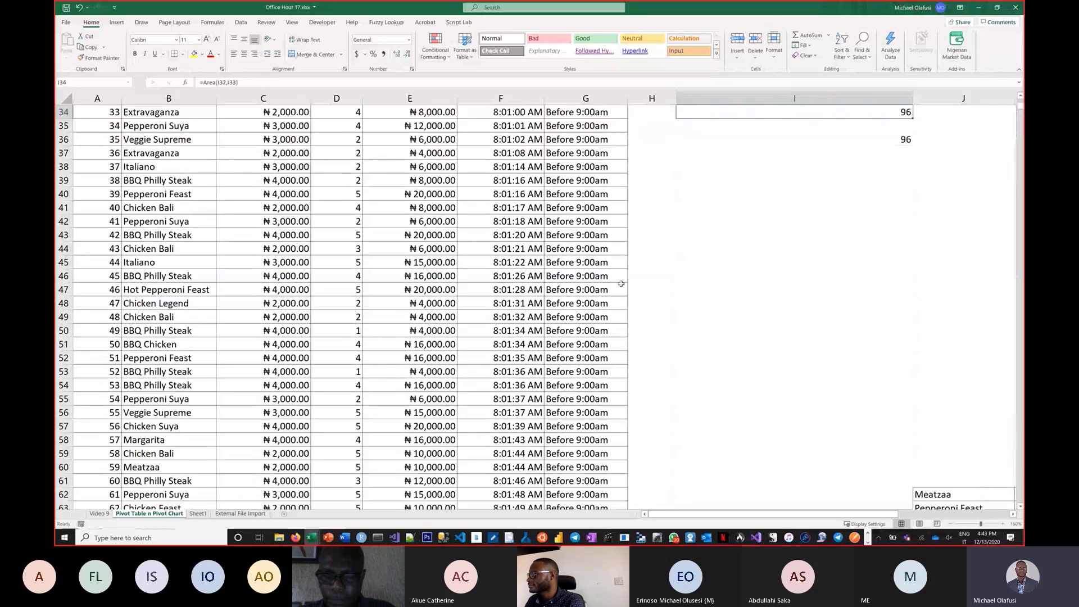
pyautogui.press('Up')
pyautogui.press('Up')
pyautogui.press('Up')
pyautogui.press('Up')
pyautogui.press('Up')
pyautogui.press('Up')
pyautogui.press('Up')
pyautogui.press('Up')
pyautogui.press('Up')
pyautogui.press('Up')
pyautogui.press('Up')
pyautogui.press('Up')
pyautogui.press('Up')
pyautogui.press('Up')
pyautogui.press('Up')
pyautogui.press('Up')
pyautogui.press('Up')
pyautogui.press('Up')
pyautogui.press('Up')
pyautogui.press('Up')
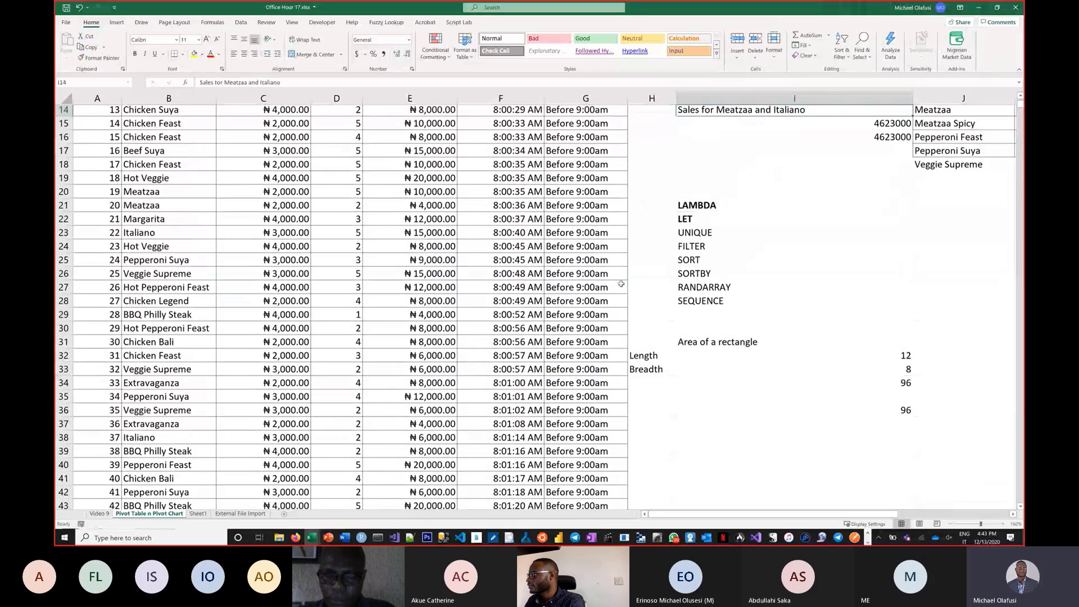
pyautogui.press('Up')
pyautogui.press('Up')
pyautogui.press('Up')
pyautogui.press('Up')
pyautogui.press('Up')
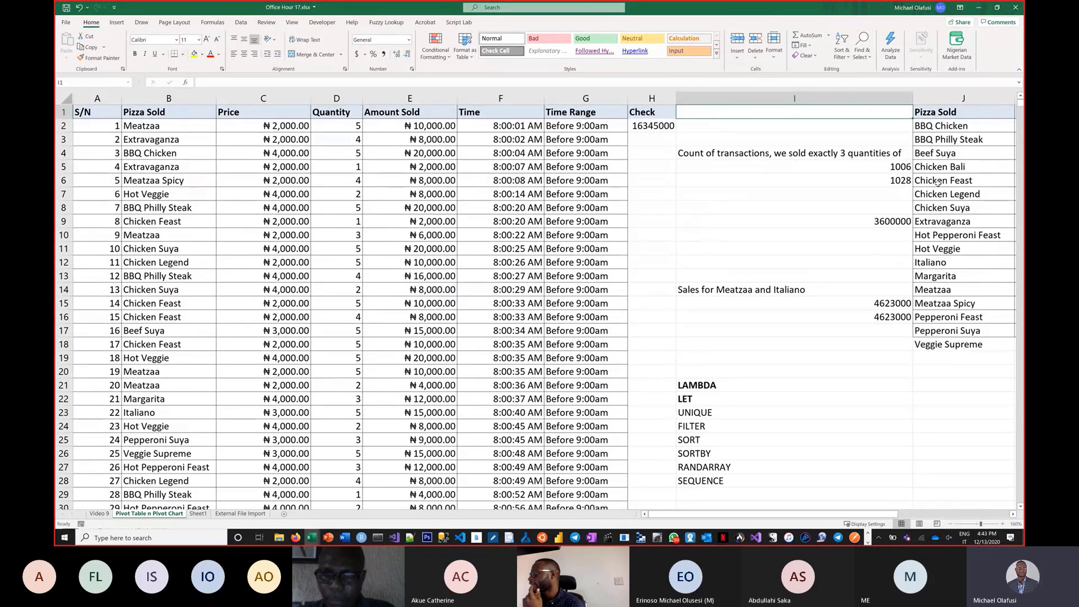
pyautogui.doubleClick(961, 127)
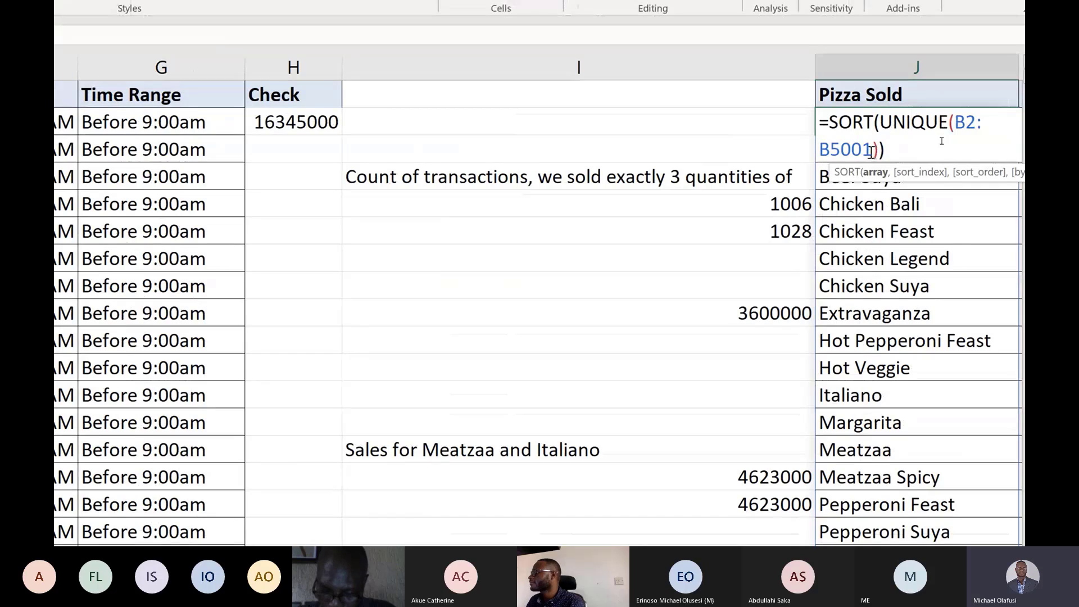
pyautogui.press('Left')
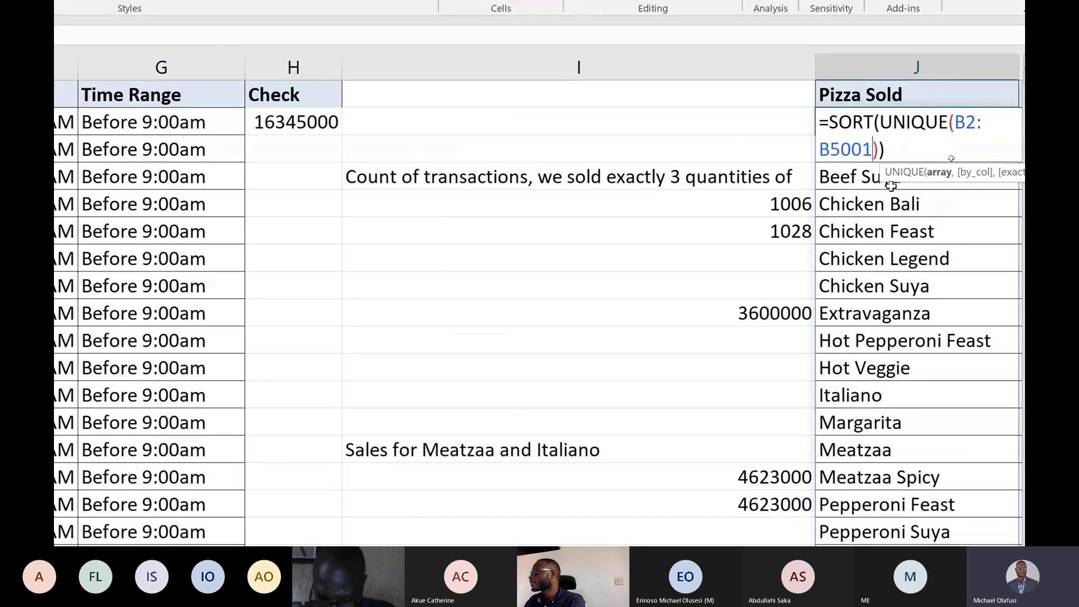
pyautogui.press('BackSpace')
pyautogui.press('BackSpace')
pyautogui.press('BackSpace')
pyautogui.press('BackSpace')
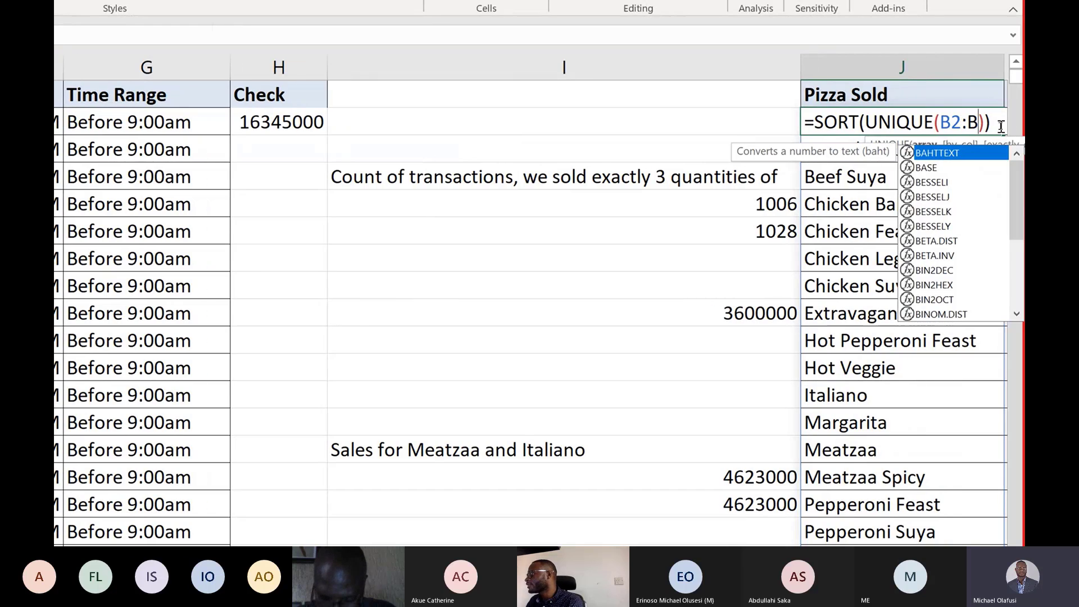
pyautogui.click(959, 121)
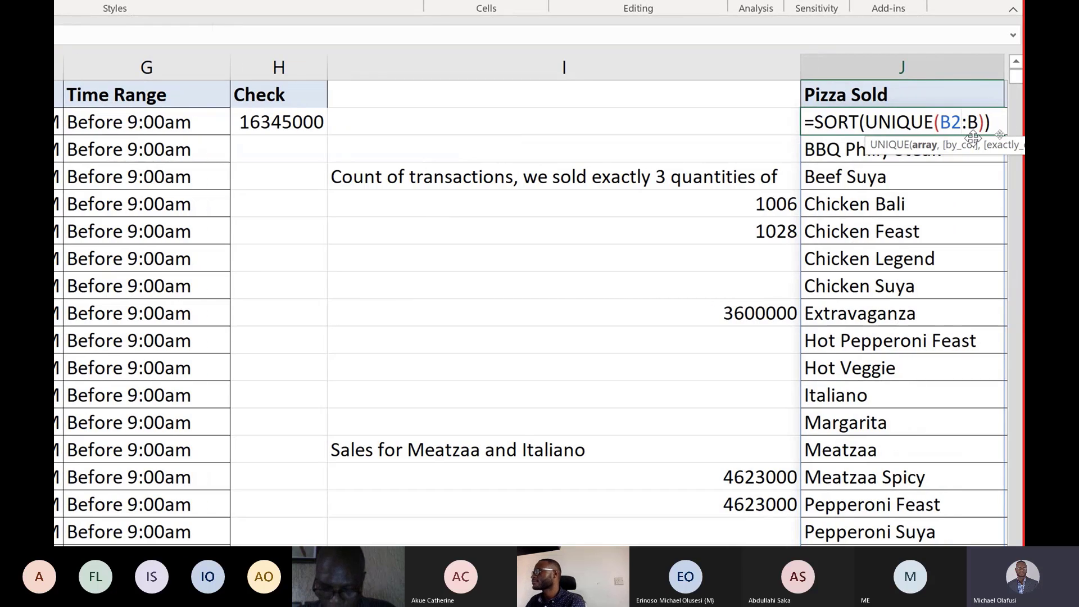
pyautogui.press('BackSpace')
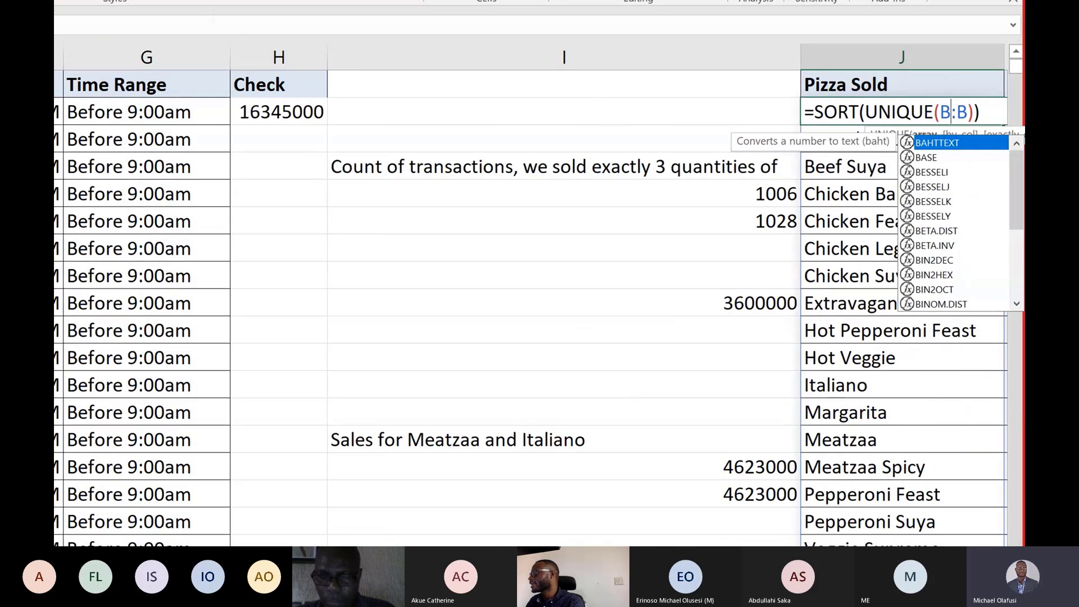
pyautogui.press('Return')
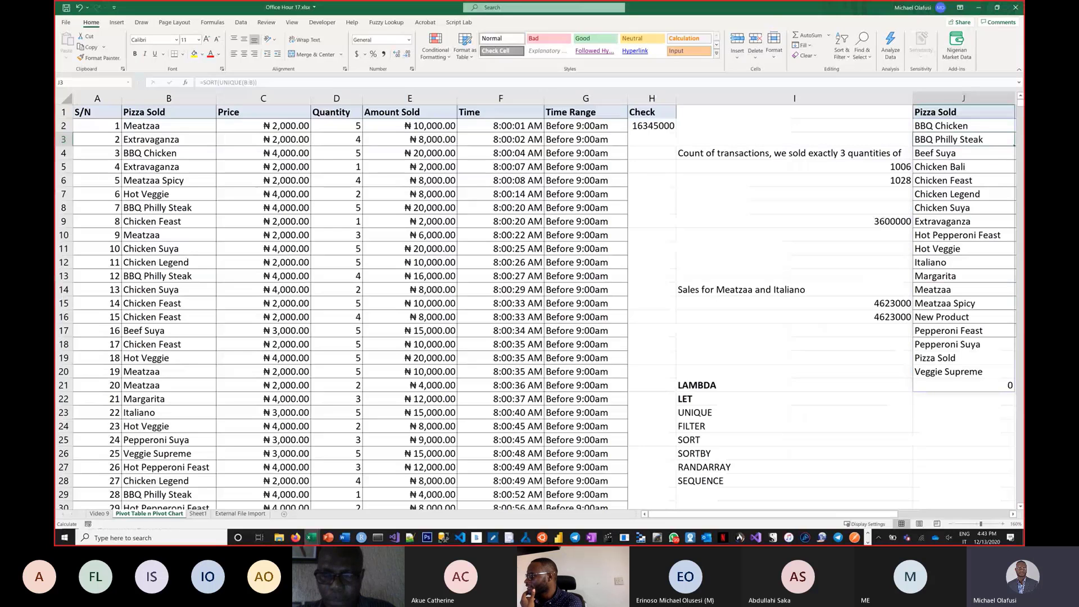
# Clear the contents of I1:I20 beside the spilled pizza list.
pyautogui.click(632, 245)
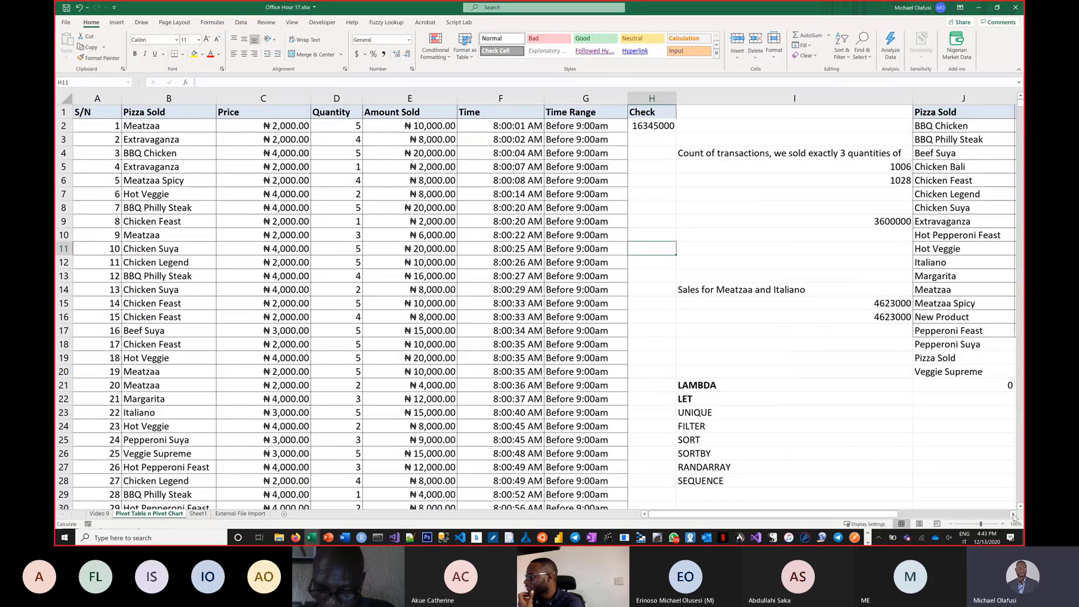
pyautogui.hscroll(5, 1014, 516)
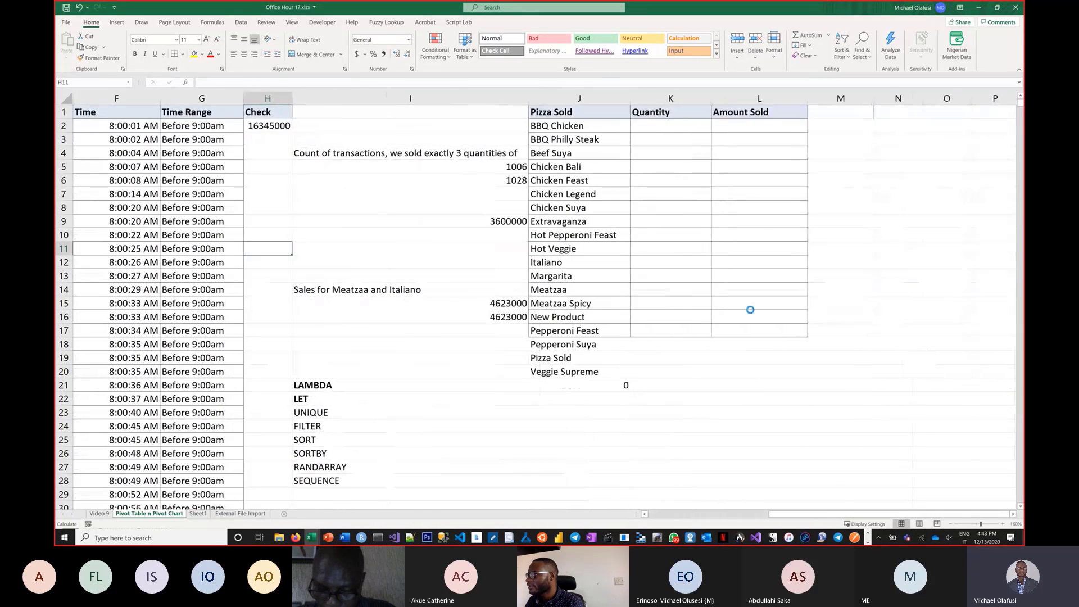
pyautogui.scroll(2, 751, 309)
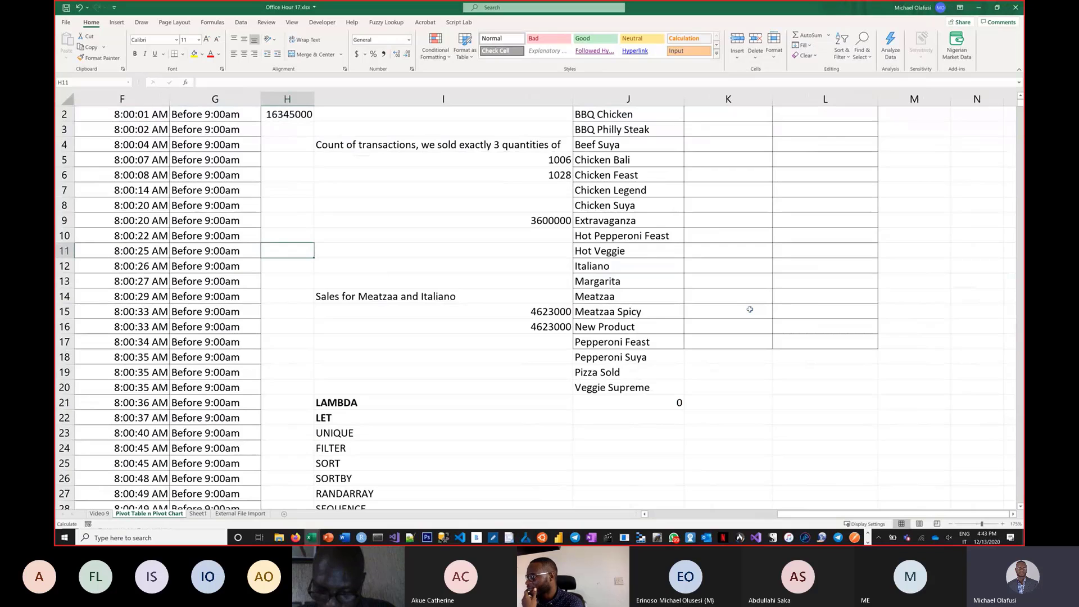
pyautogui.scroll(3, 750, 309)
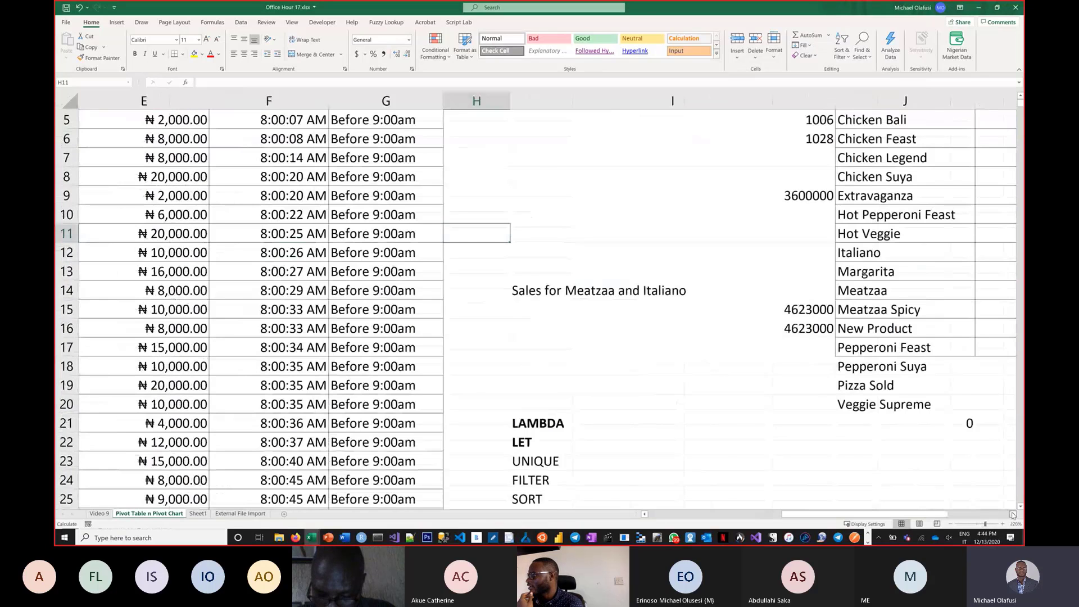
pyautogui.scroll(2, 812, 292)
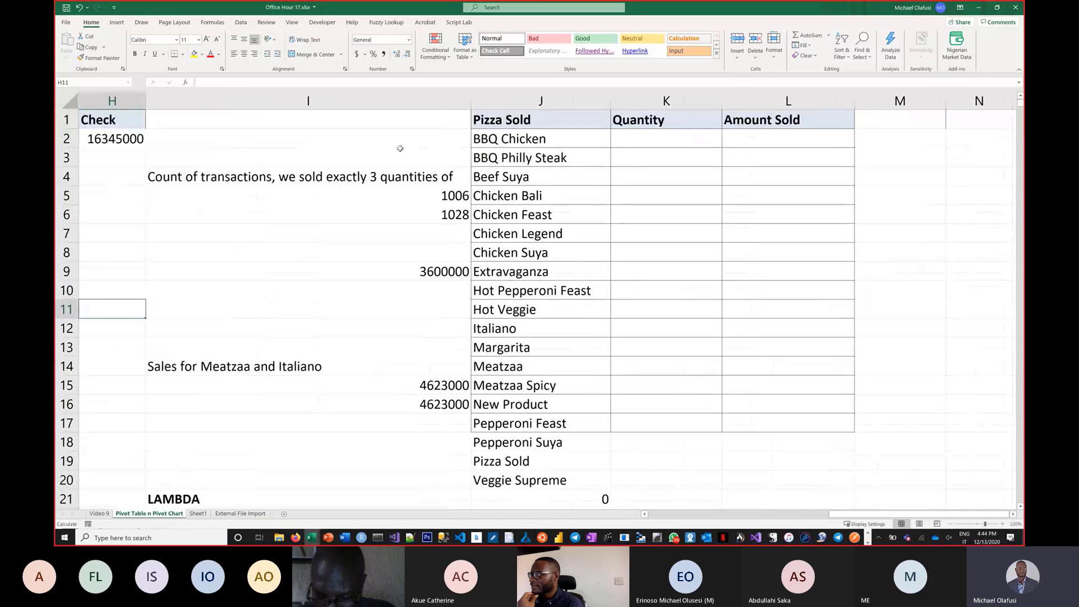
pyautogui.keyDown('shift'); pyautogui.click(397, 481); pyautogui.keyUp('shift')
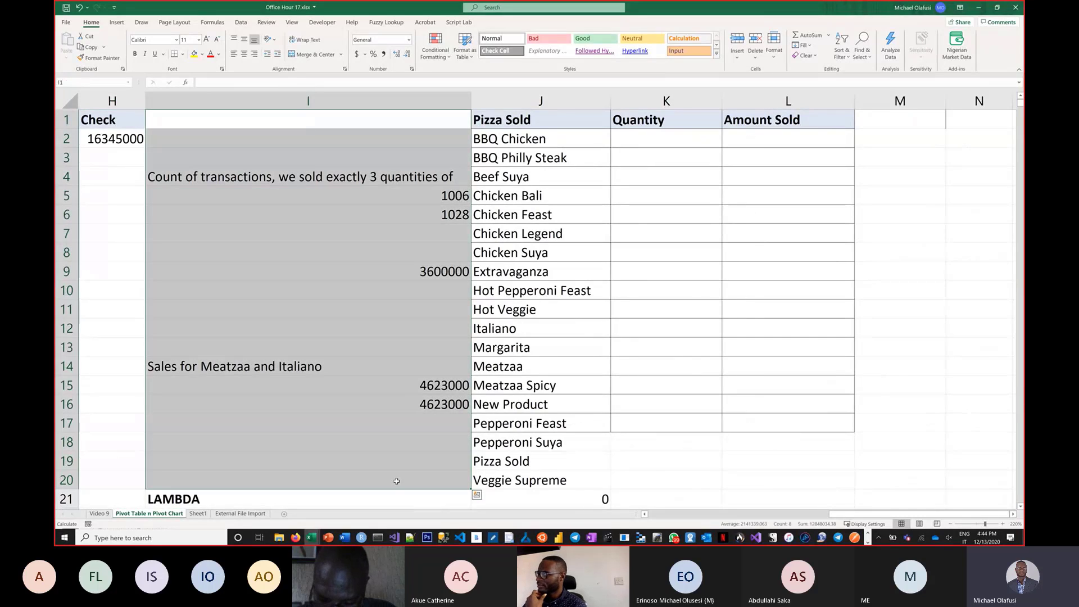
pyautogui.press('Delete')
# Fill the spilled "Pizza Sold" entry in J19 and the 0 in J21 with yellow.
pyautogui.click(541, 272)
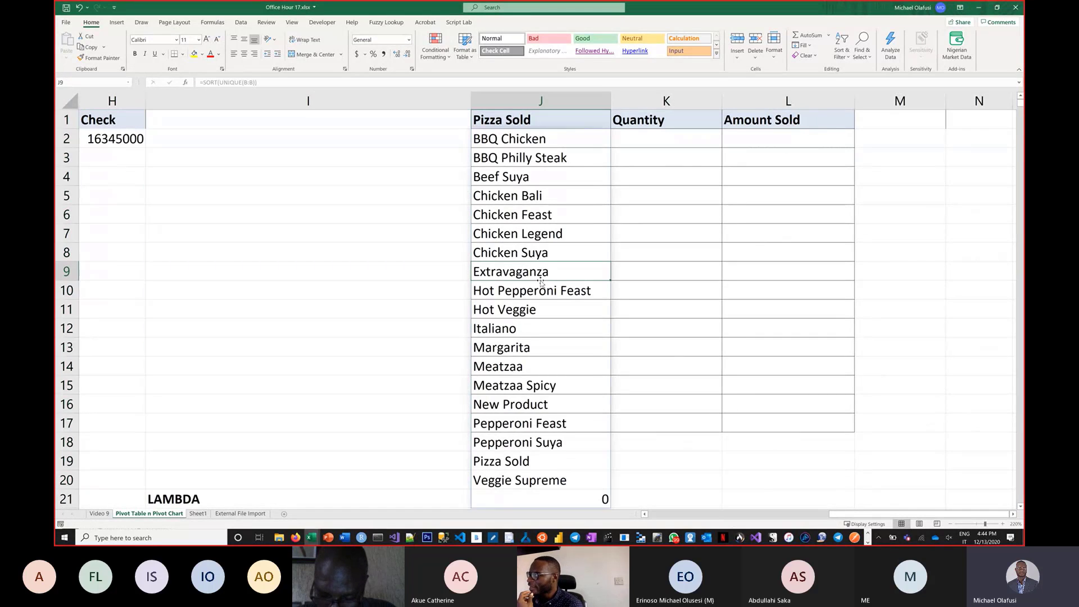
pyautogui.click(498, 404)
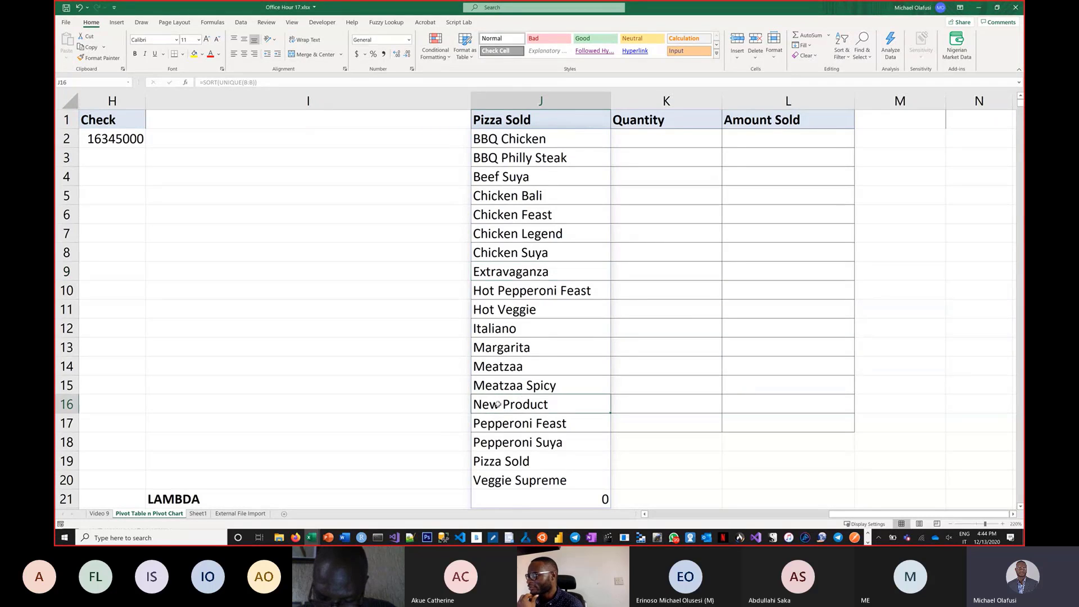
pyautogui.click(494, 461)
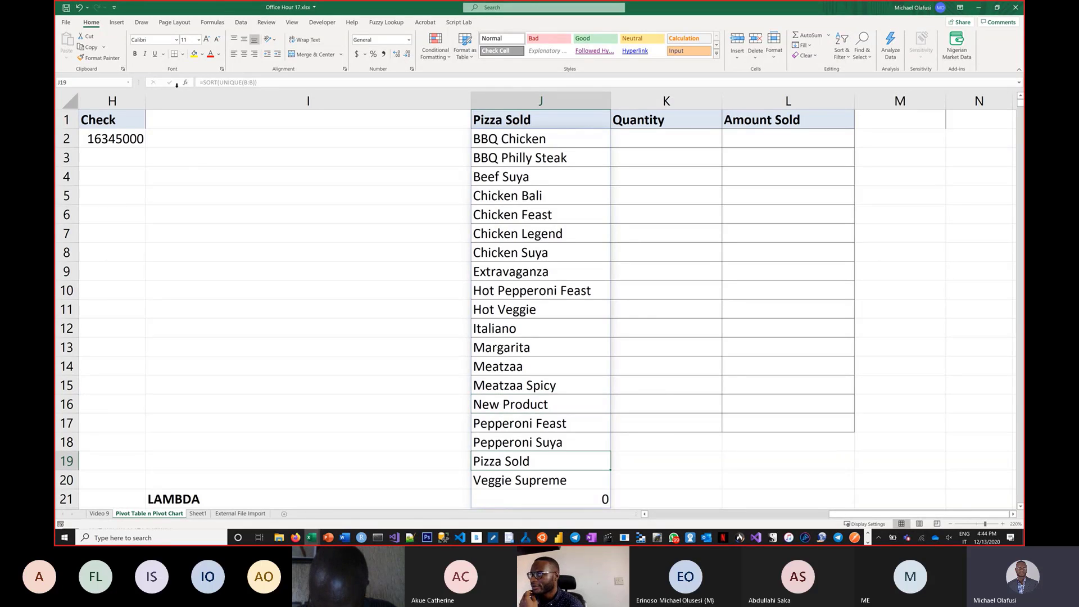
pyautogui.click(198, 56)
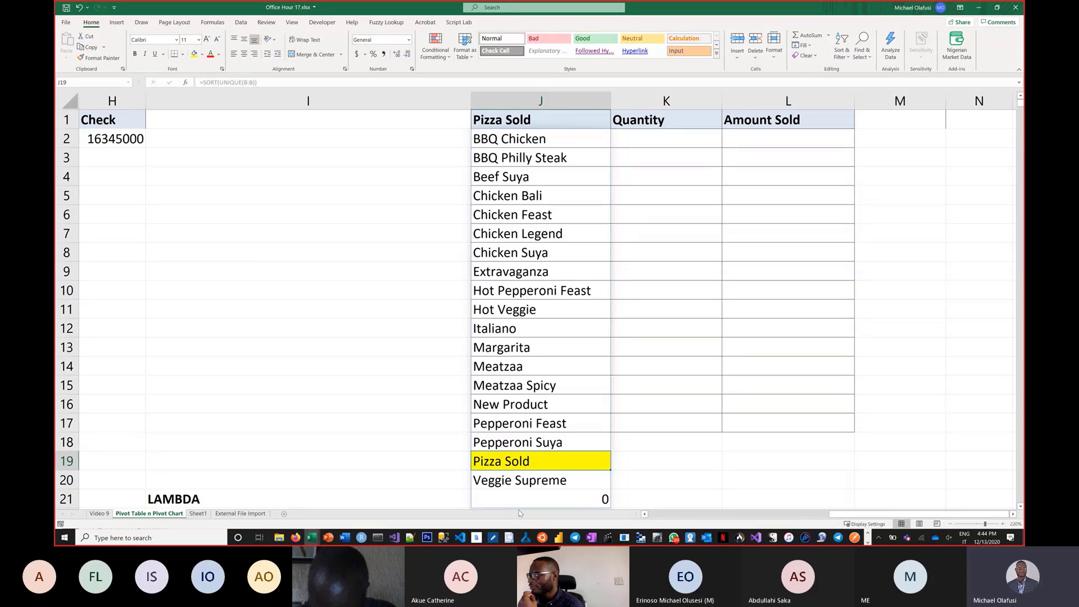
pyautogui.scroll(-1, 527, 486)
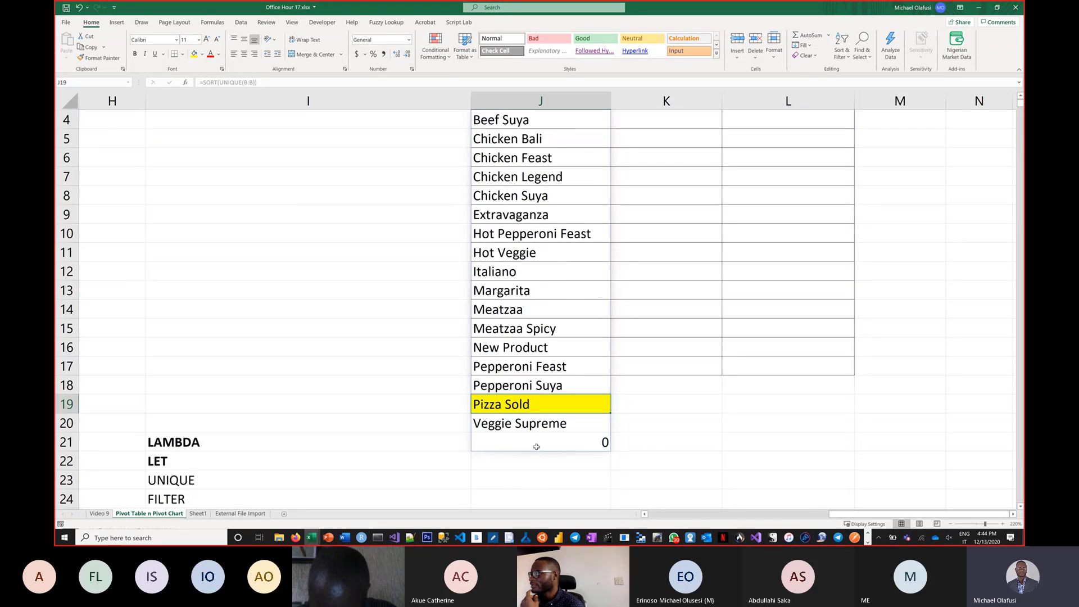
pyautogui.click(537, 447)
pyautogui.click(194, 57)
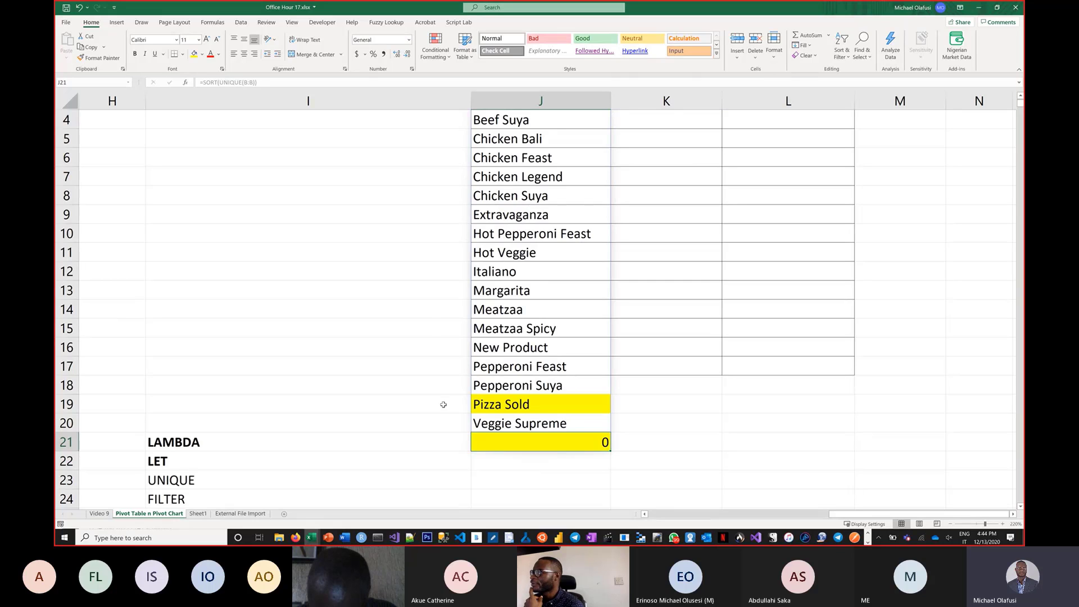
pyautogui.scroll(1, 429, 331)
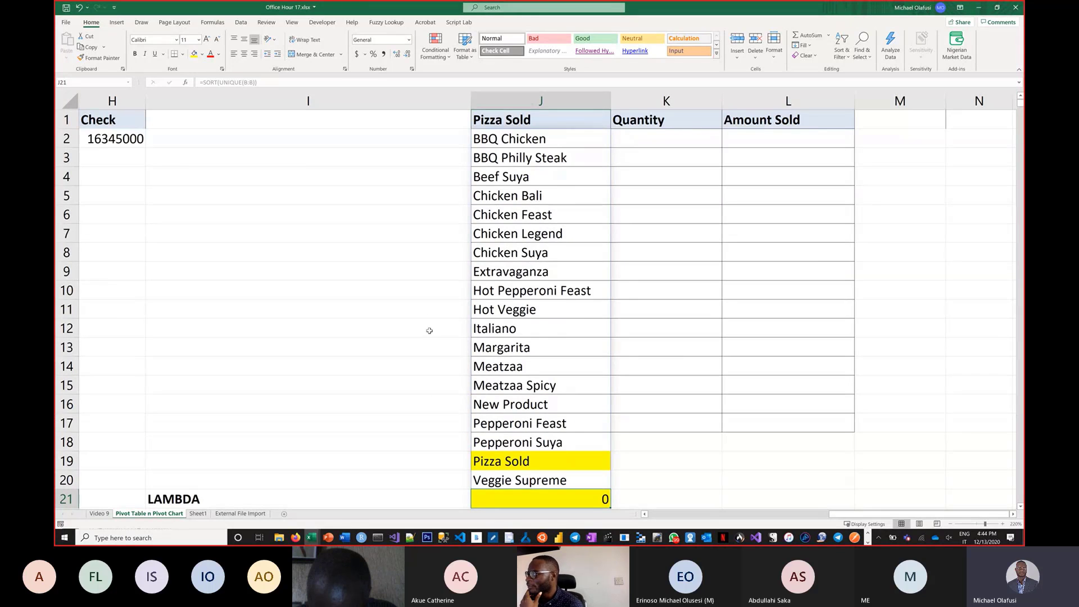
pyautogui.scroll(-1, 531, 400)
pyautogui.scroll(1, 535, 403)
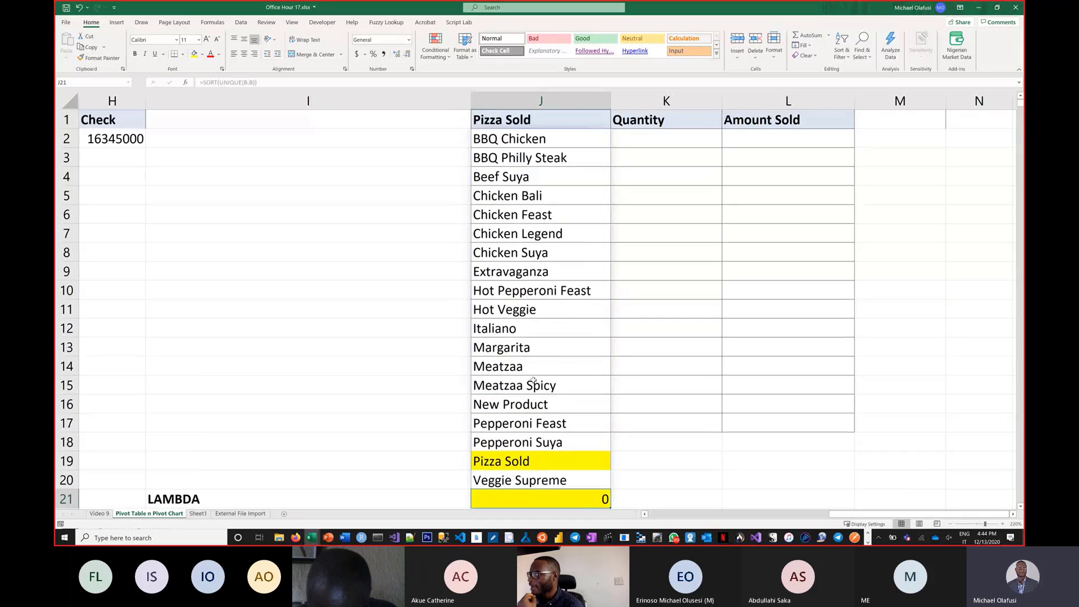
# Begin editing the J2 formula to wrap UNIQUE(B:B) inside a FILTER function, adding its opening bracket and array separator.
pyautogui.scroll(-2, 535, 403)
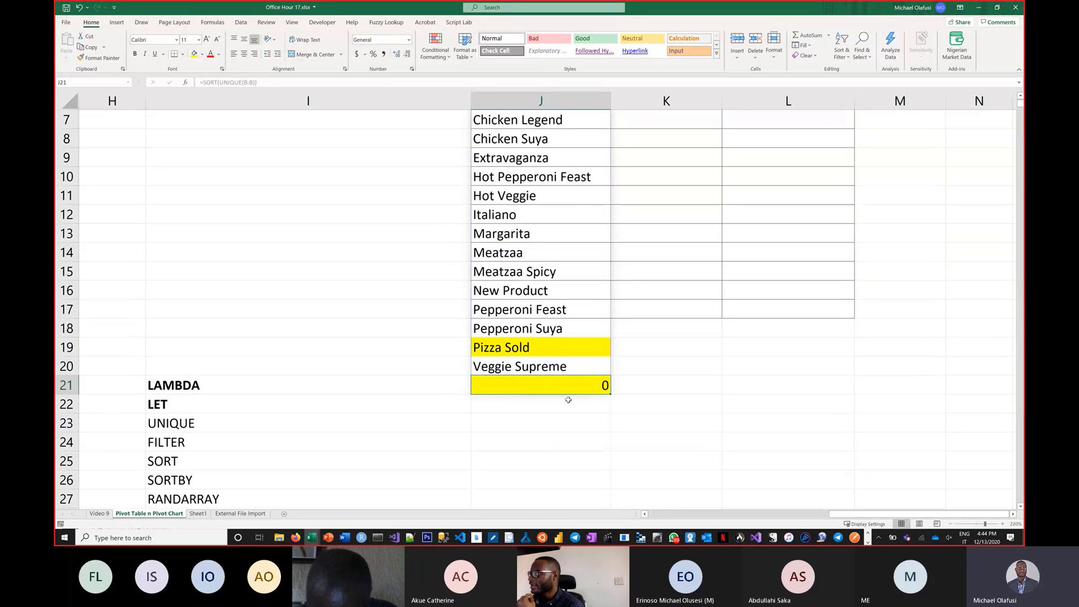
pyautogui.scroll(2, 569, 400)
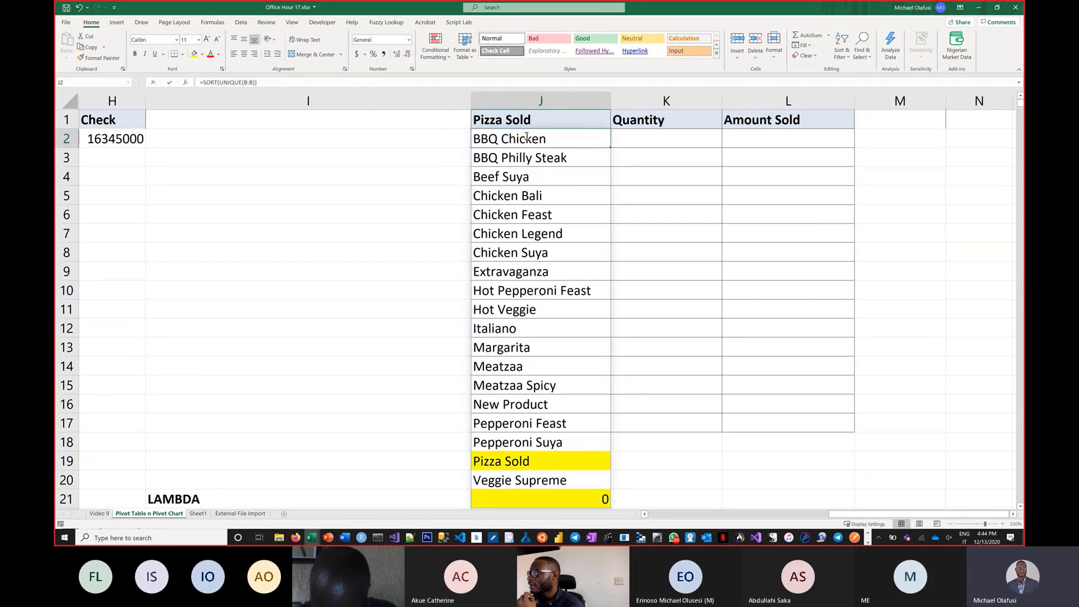
pyautogui.doubleClick(503, 141)
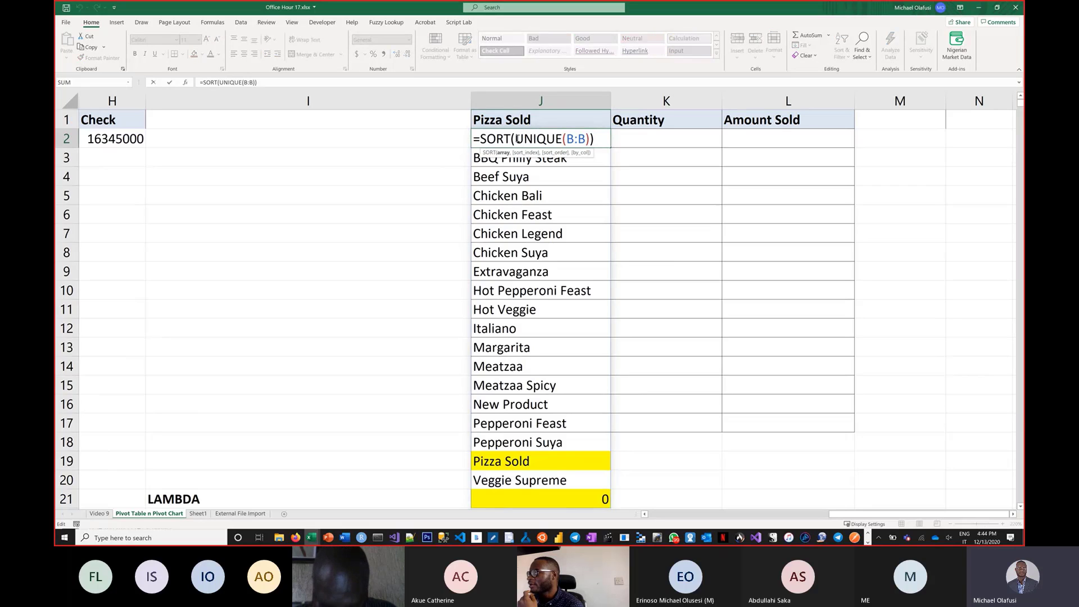
pyautogui.write('filter')
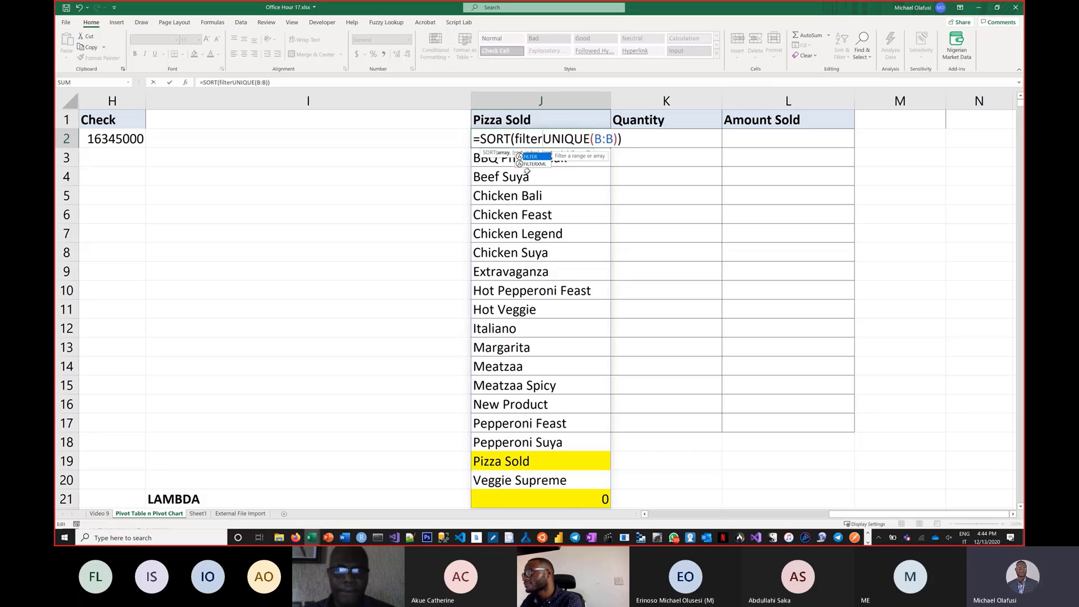
pyautogui.write('(')
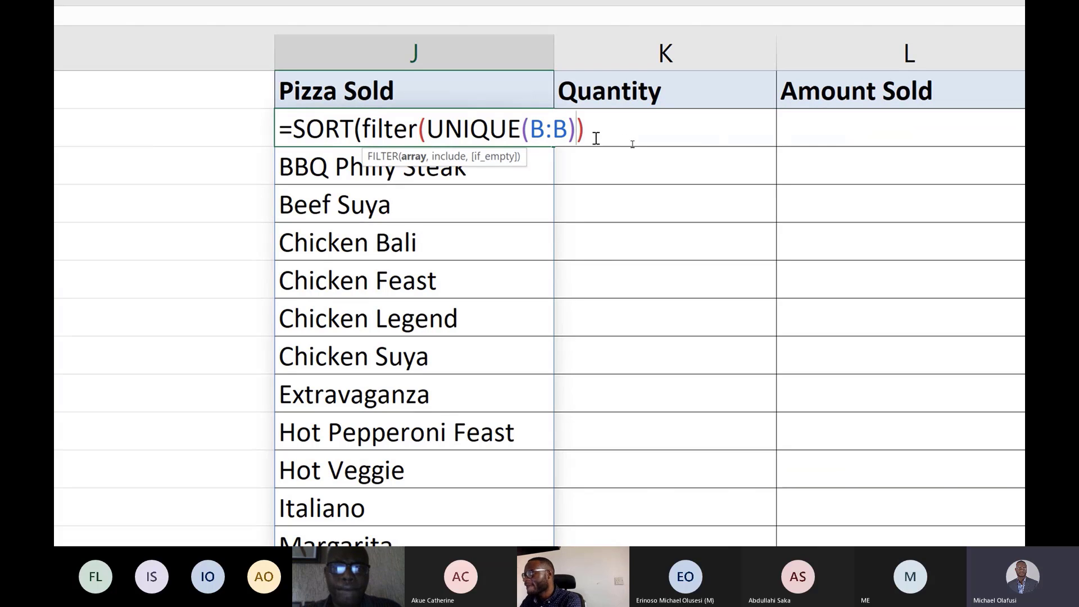
pyautogui.write(',B:B=')
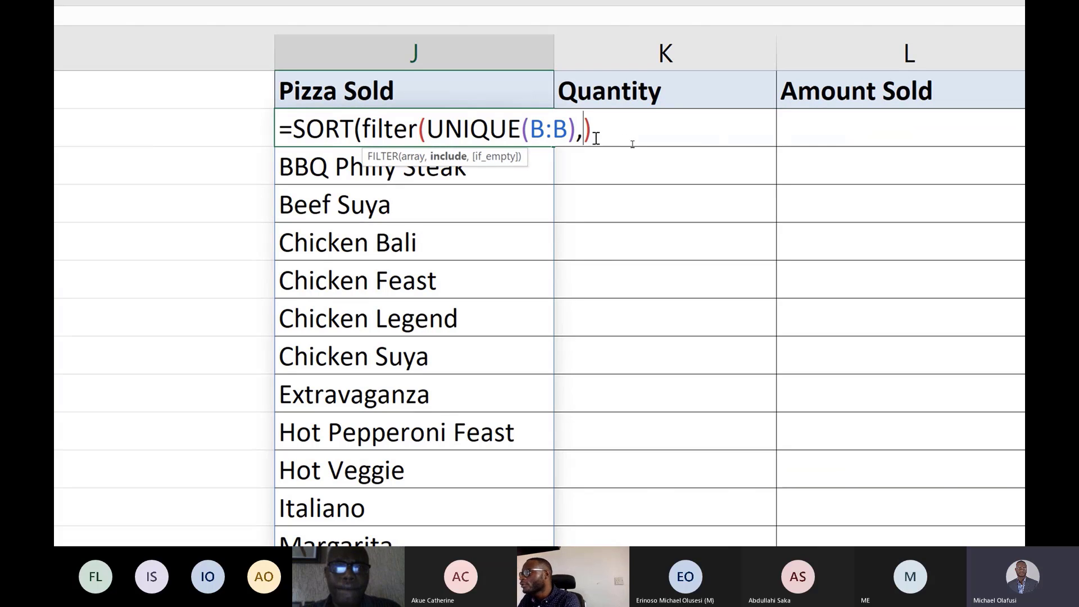
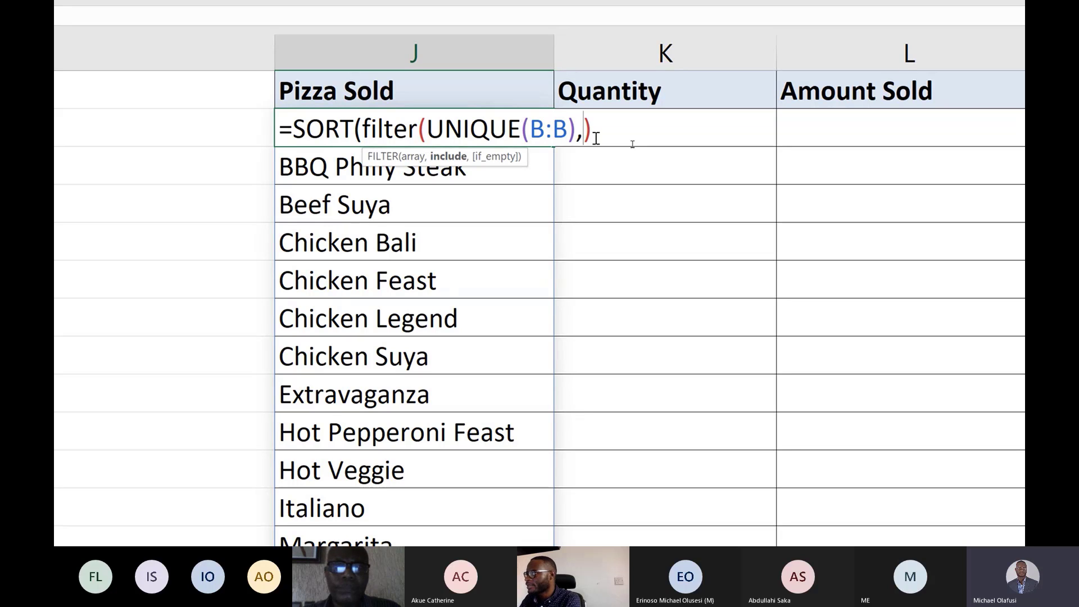
# Try completing J2 as =SORT(FILTER(UNIQUE(B:B),B:B<>"Pizza Sold")), then undo it to restore =SORT(UNIQUE(B:B)).
pyautogui.write('B')
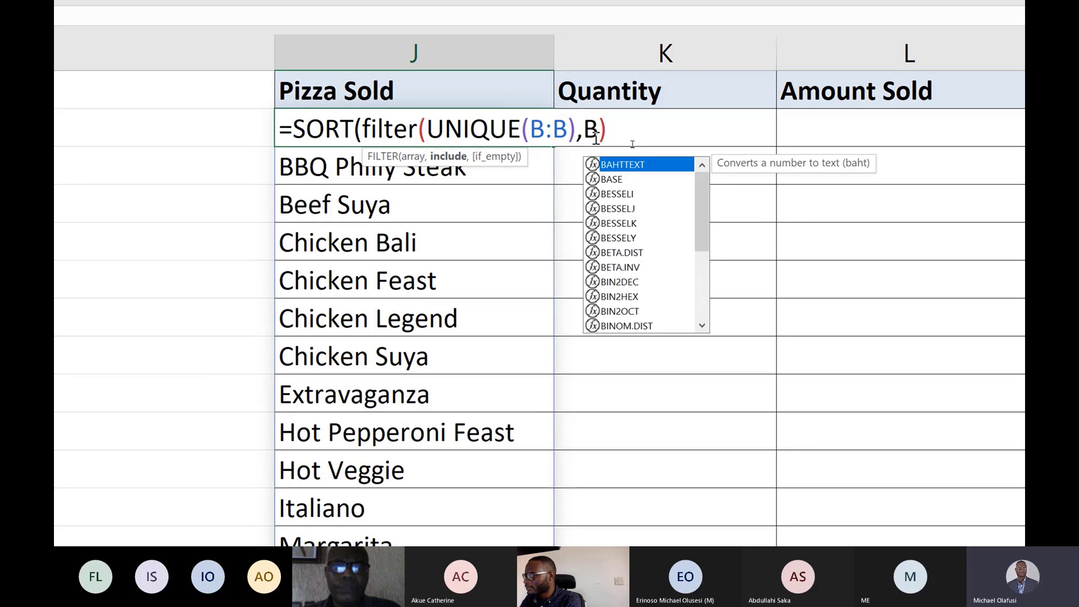
pyautogui.write(':B')
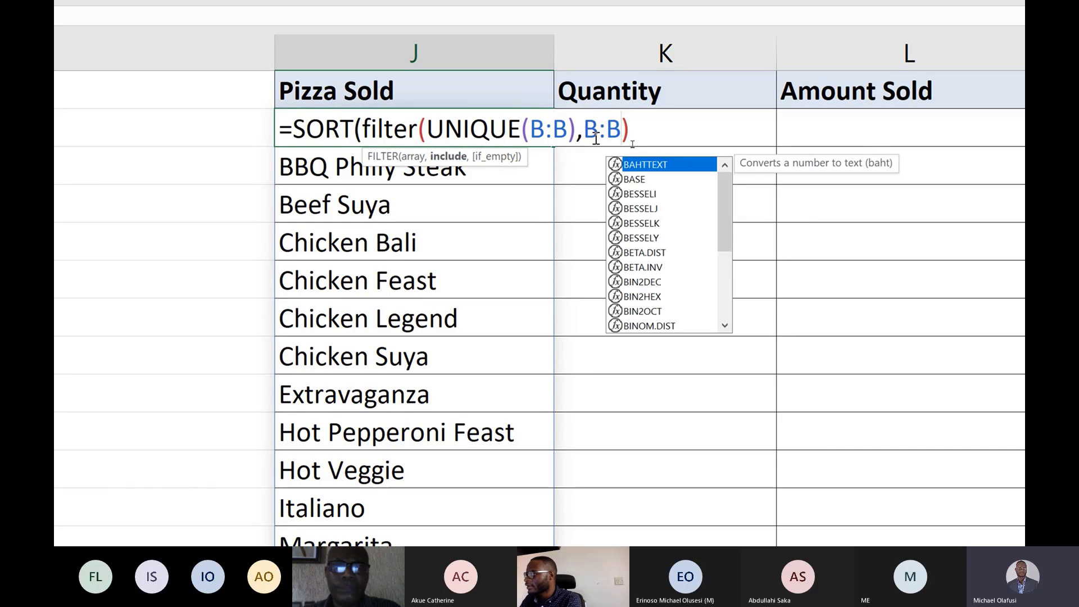
pyautogui.write('=')
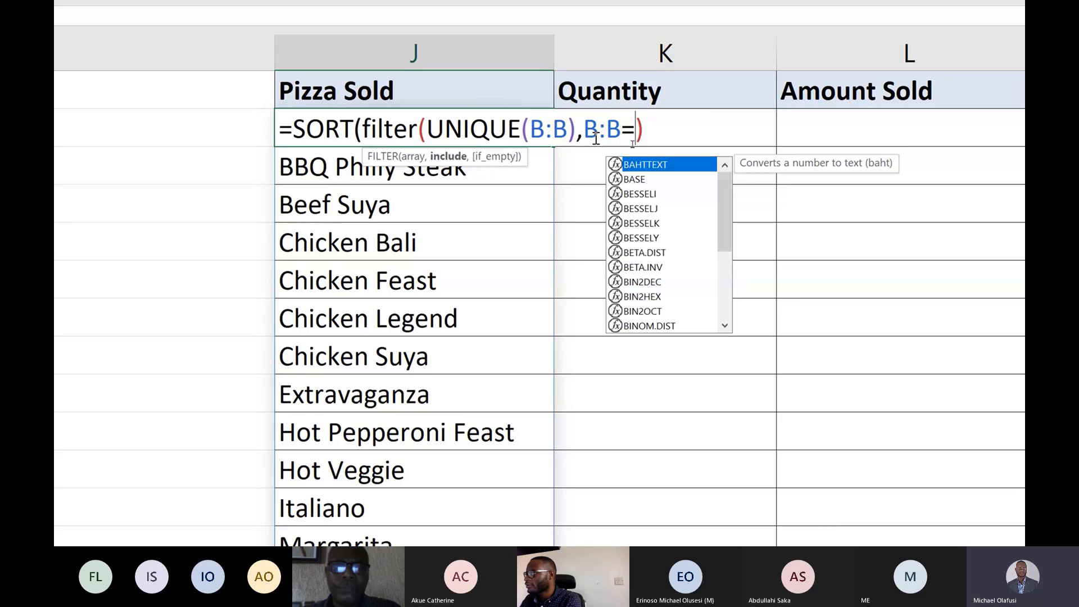
pyautogui.press('BackSpace')
pyautogui.write('>')
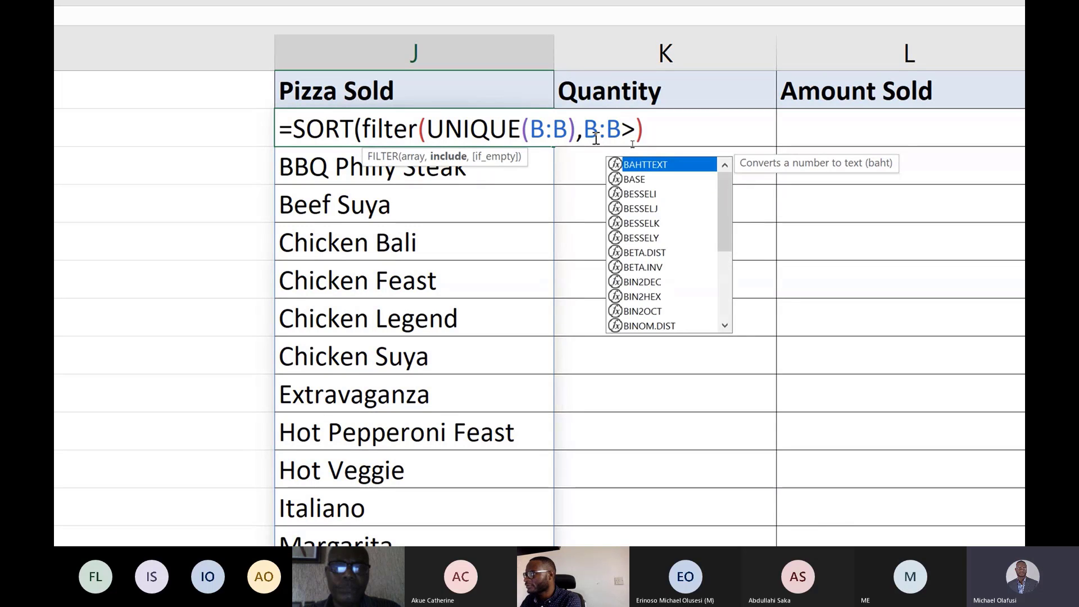
pyautogui.press('BackSpace')
pyautogui.write('<>')
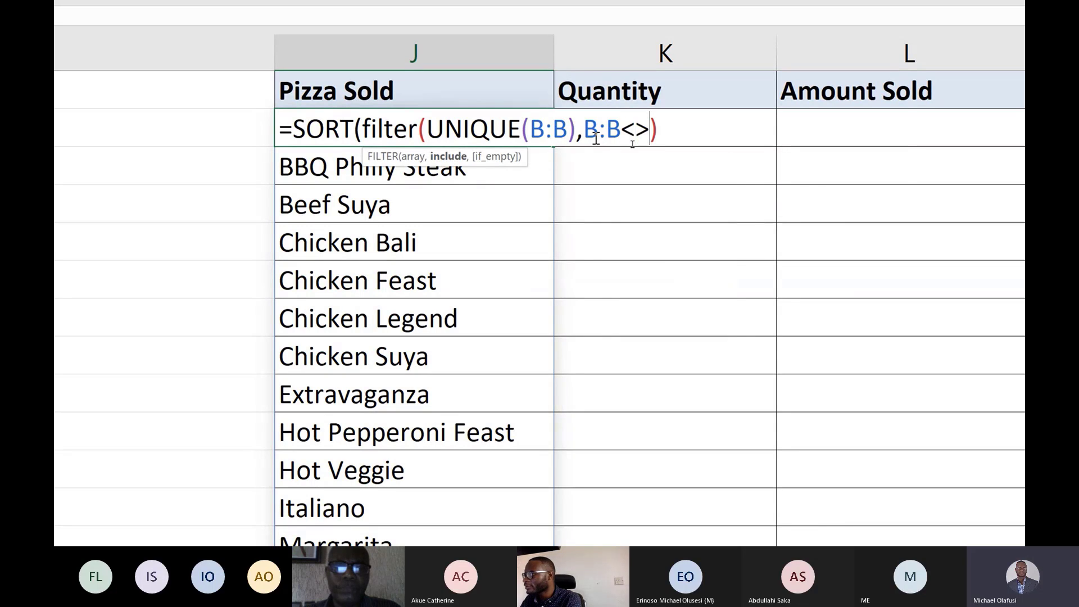
pyautogui.write('"')
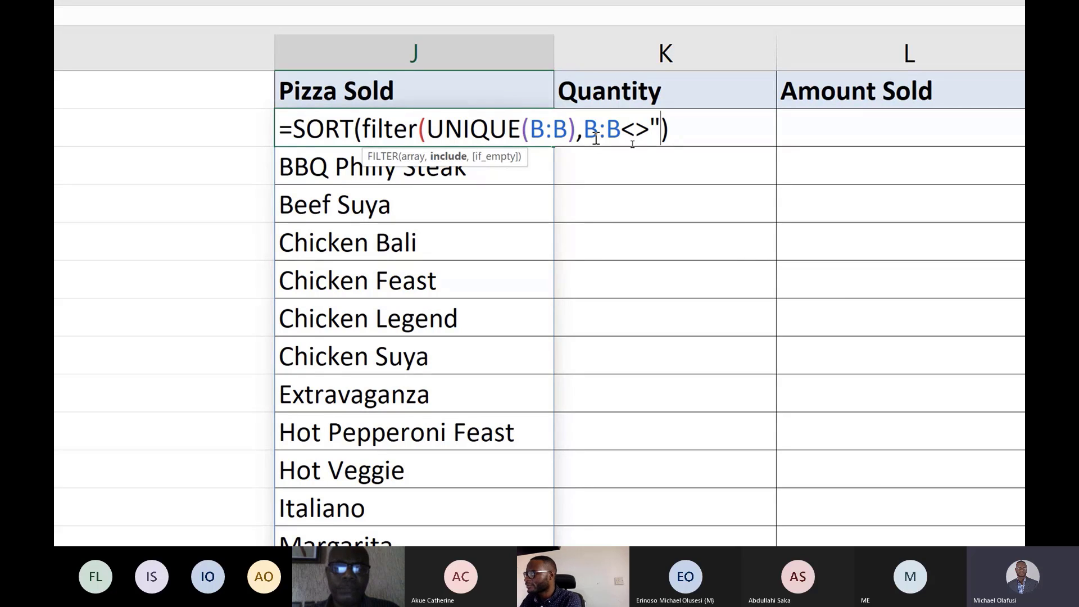
pyautogui.write('P')
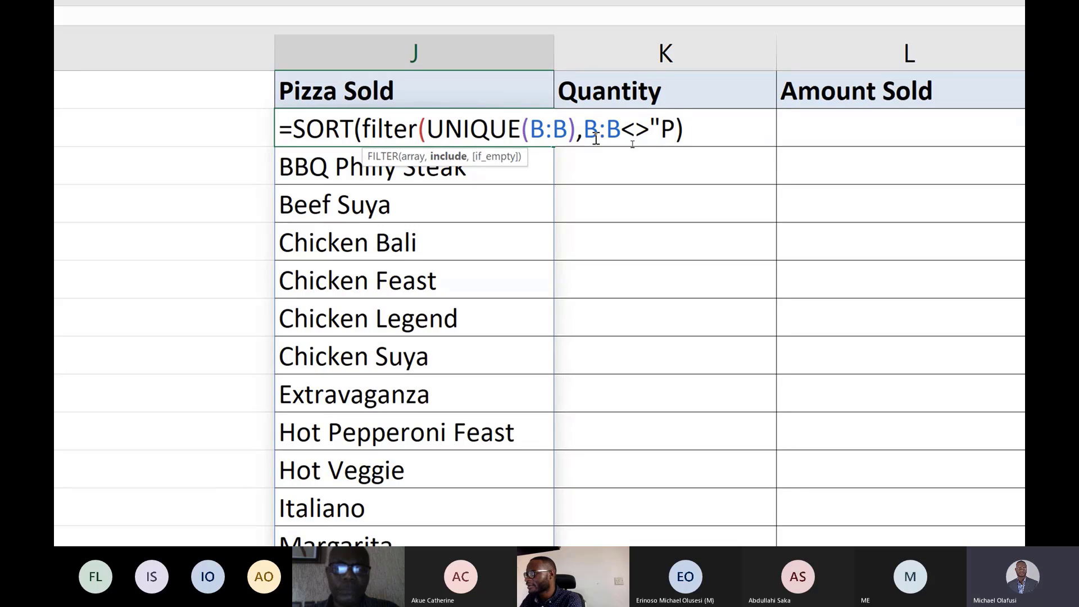
pyautogui.write('izza')
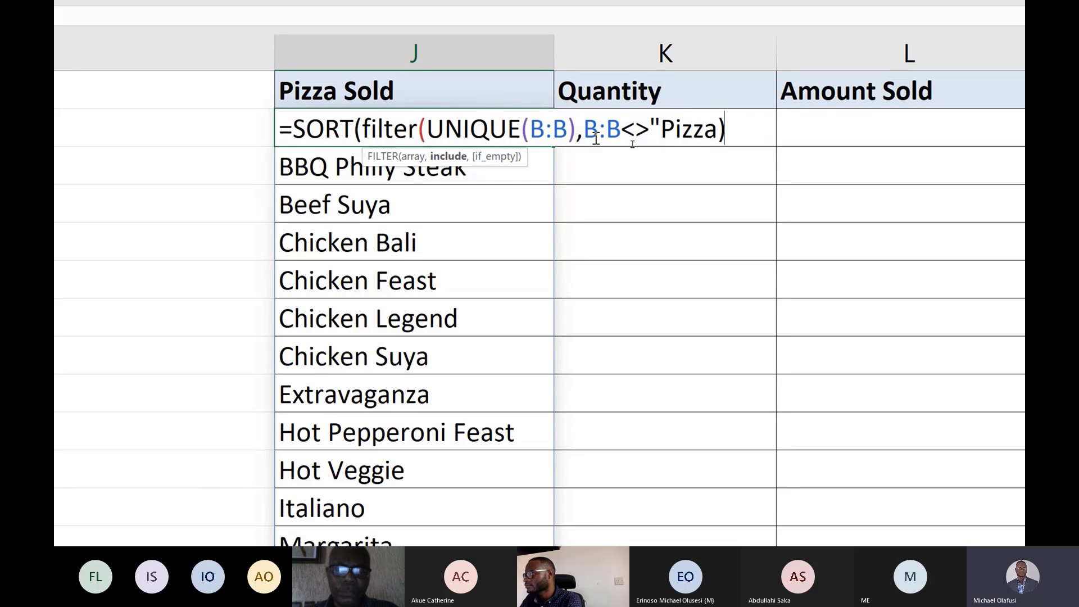
pyautogui.write(' Sold')
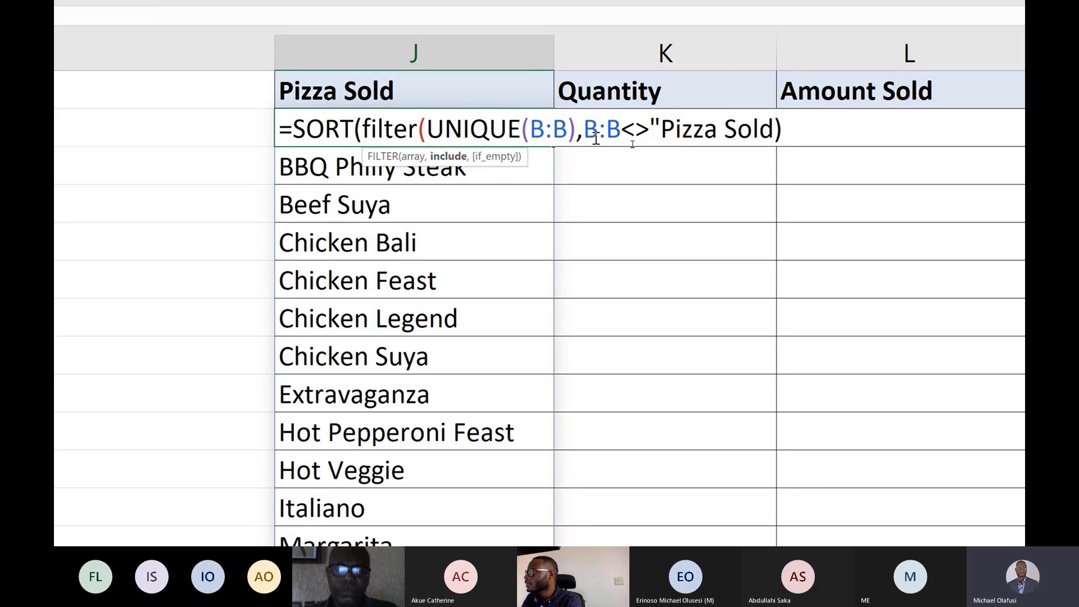
pyautogui.write('"')
pyautogui.click(583, 130)
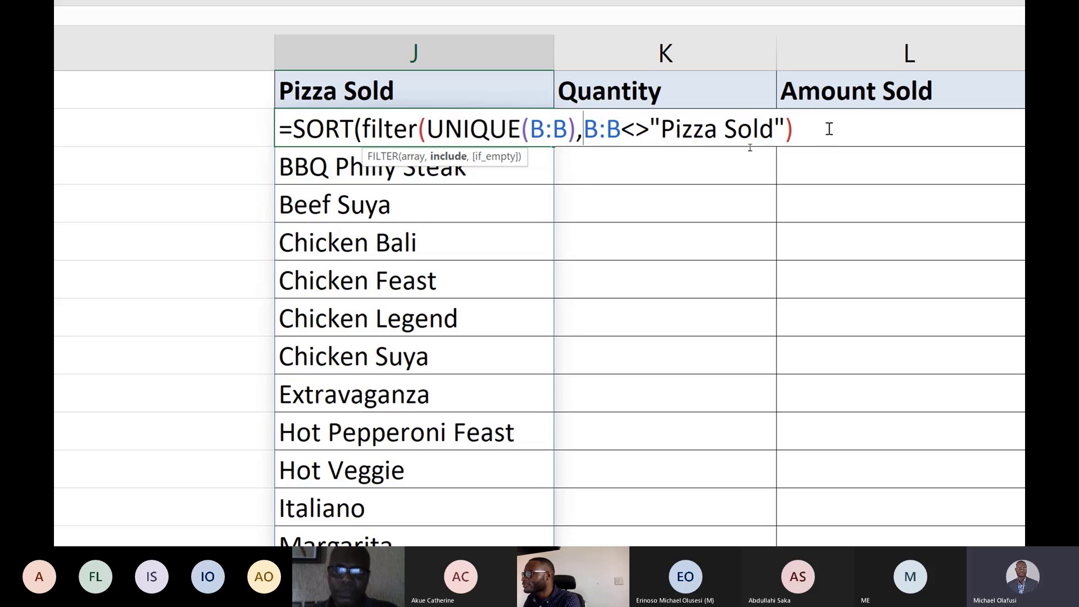
pyautogui.click(811, 128)
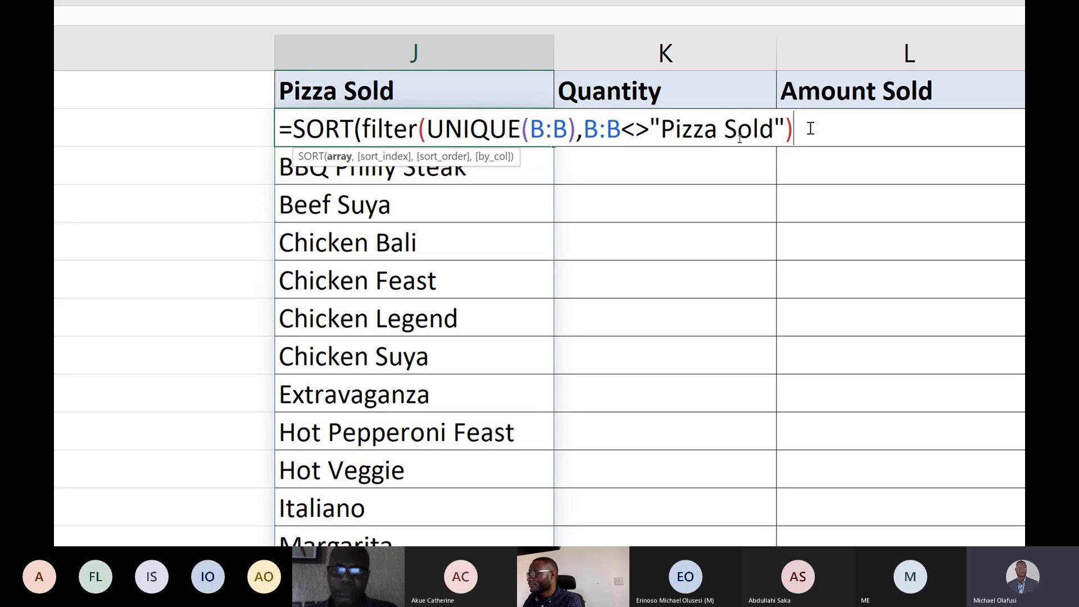
pyautogui.write(')')
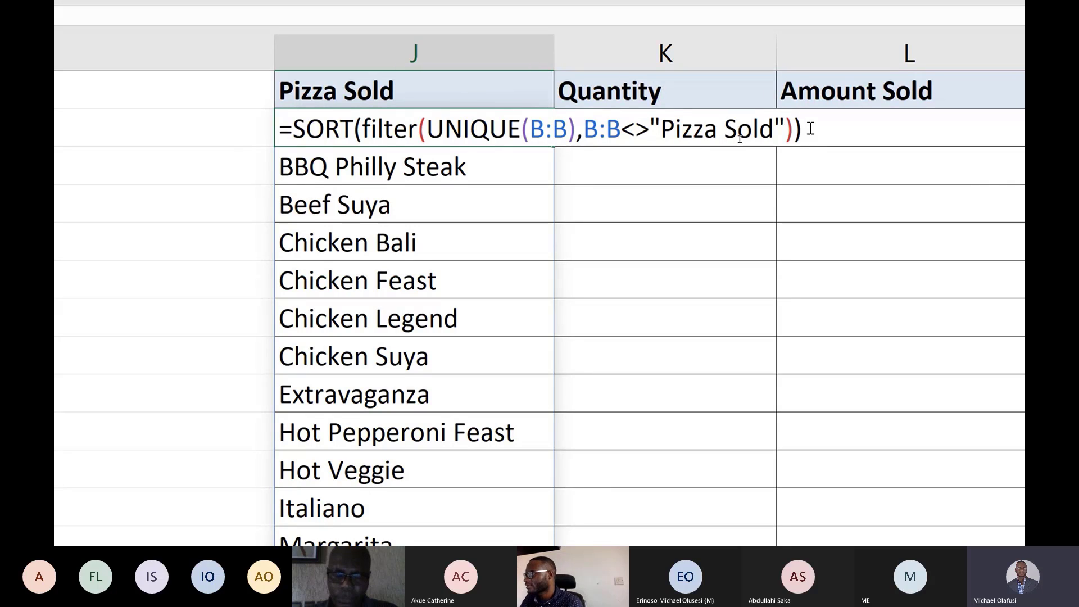
pyautogui.press('Return')
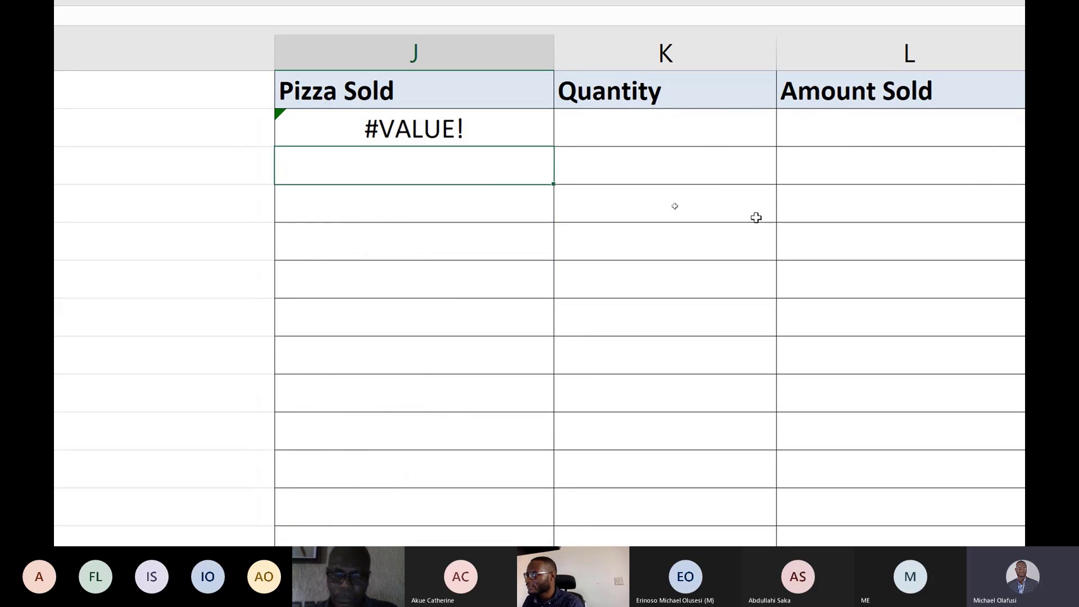
pyautogui.doubleClick(462, 129)
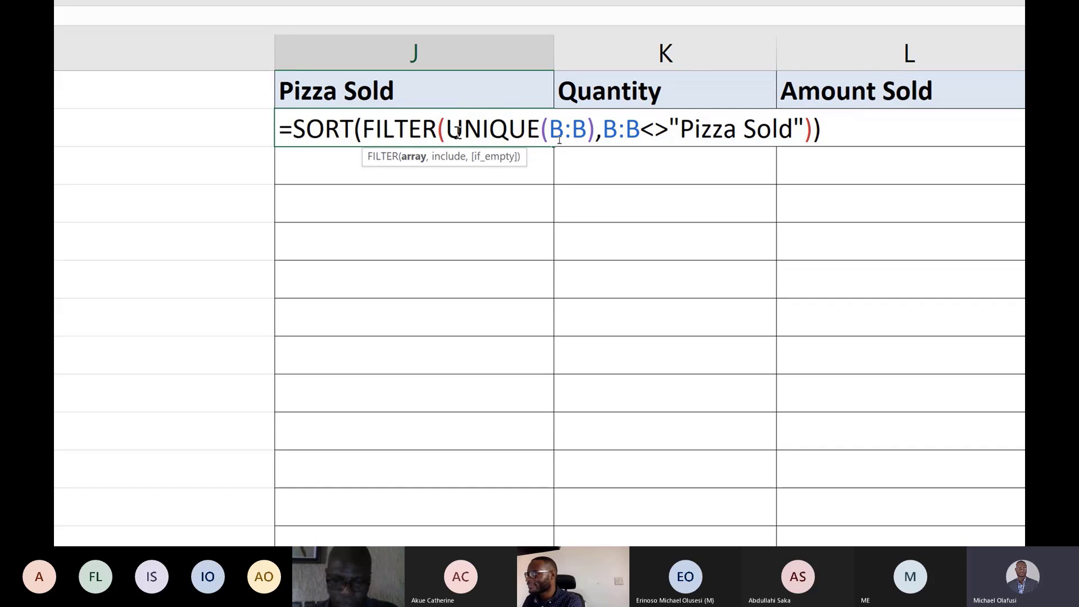
pyautogui.hotkey('ctrl', 'Return')
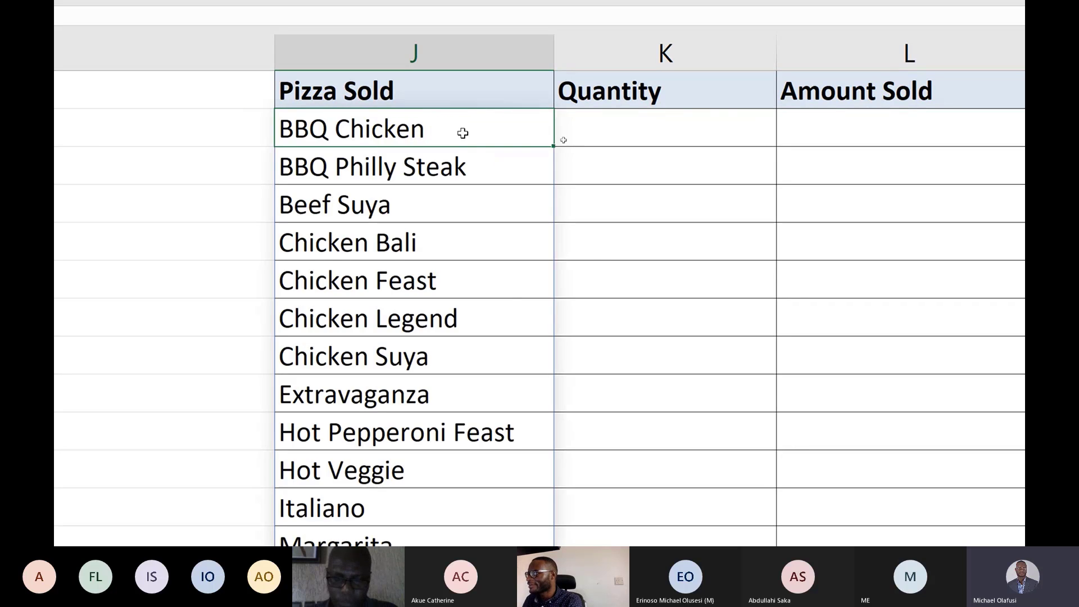
# Rewrite the J2 formula as =SORT(UNIQUE(FILTER(B:B,B:B<>"Pizza Sold"))) to exclude the header from the list.
pyautogui.press('F2')
pyautogui.press('Left')
pyautogui.press('Left')
pyautogui.press('Left')
pyautogui.press('Left')
pyautogui.press('Left')
pyautogui.press('Left')
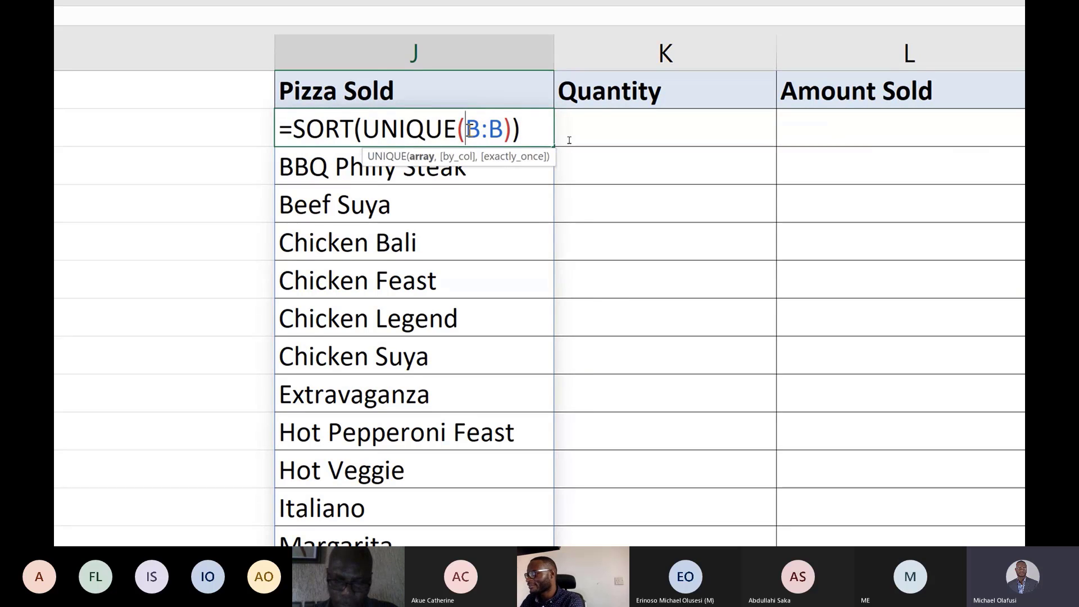
pyautogui.write('filter')
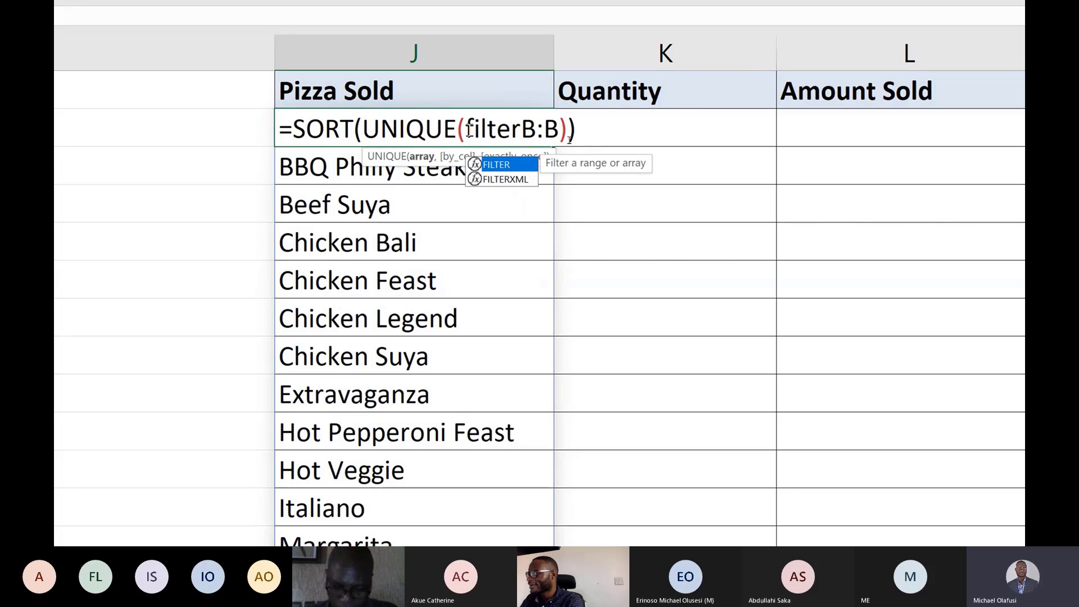
pyautogui.write('(')
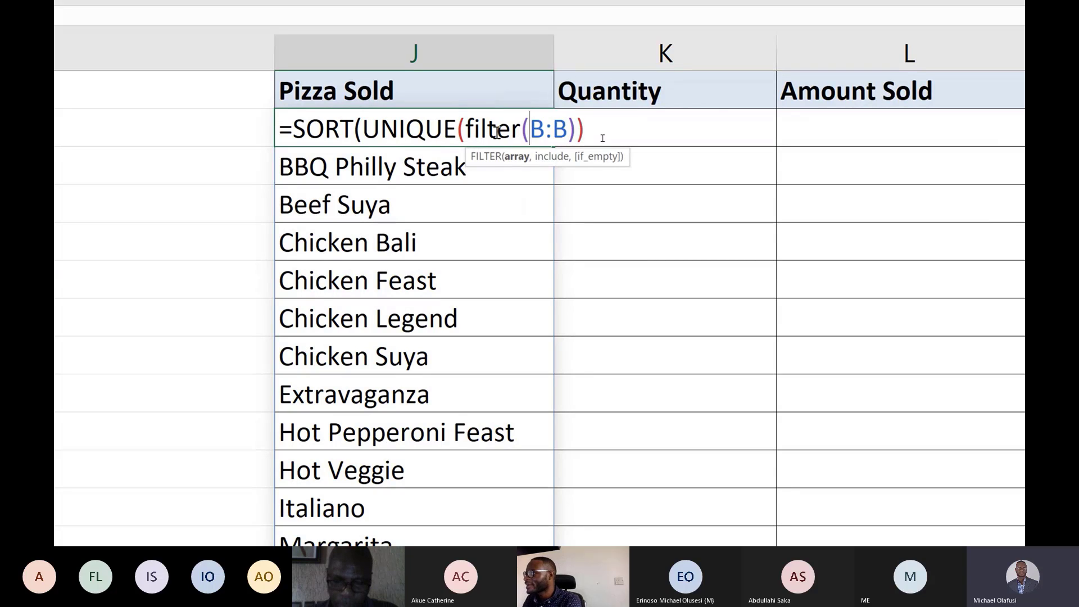
pyautogui.click(568, 130)
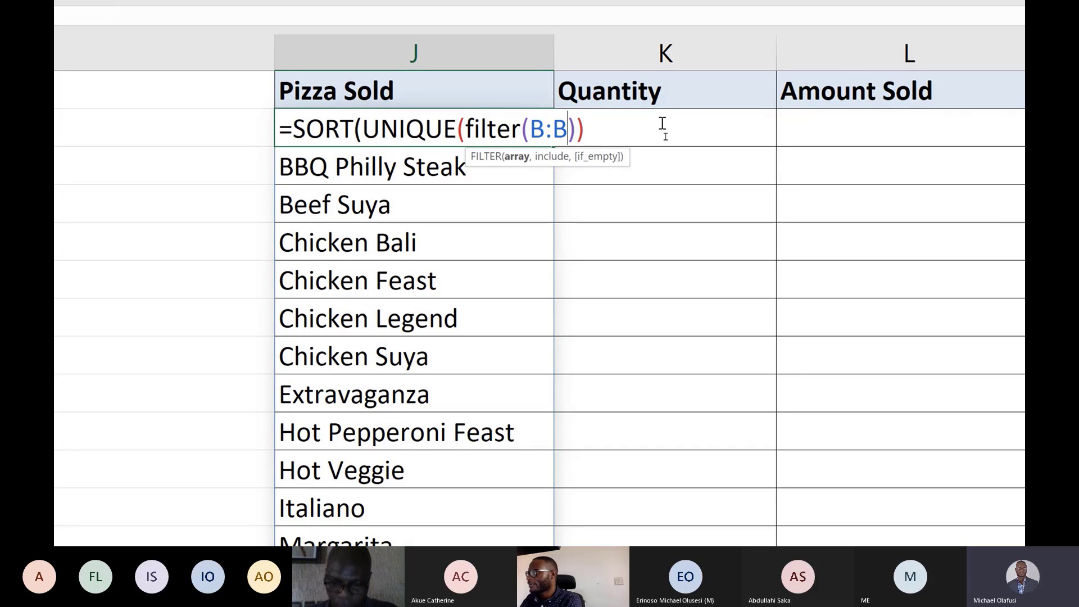
pyautogui.write(',B:B')
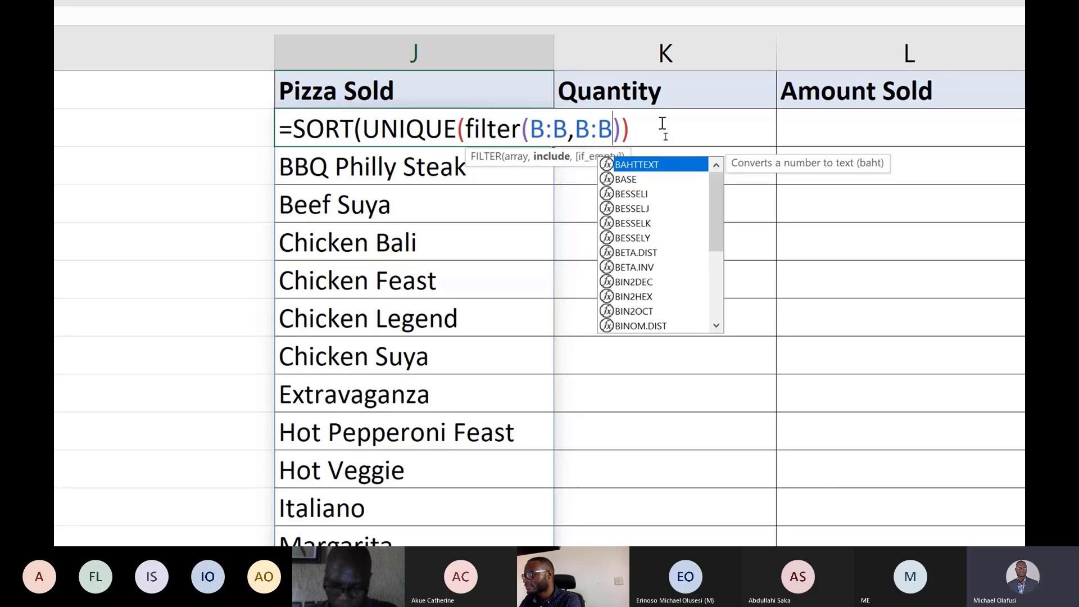
pyautogui.write('<>')
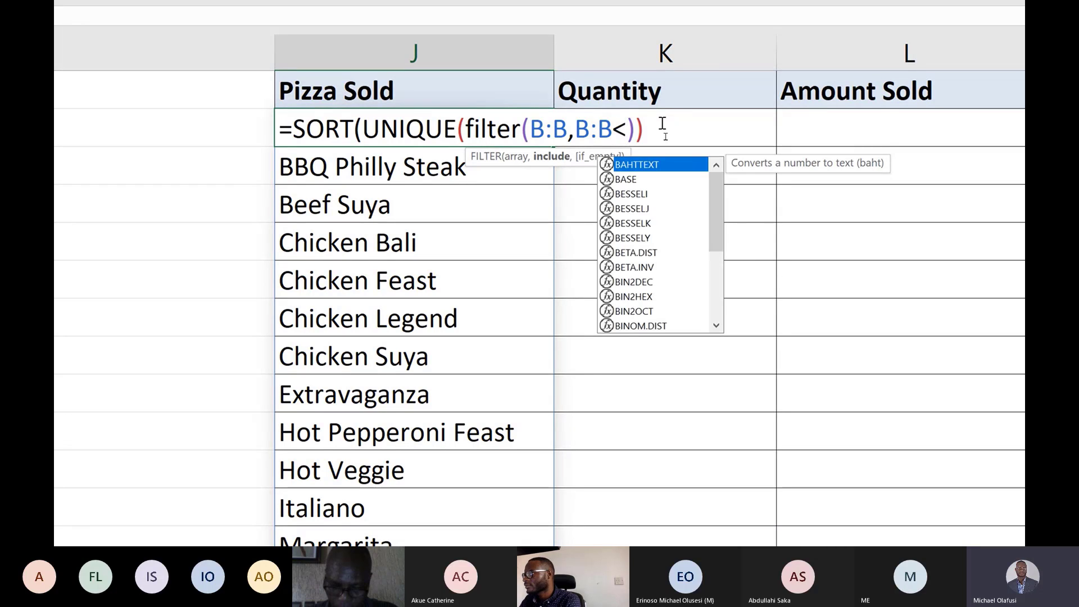
pyautogui.write('"Pizza')
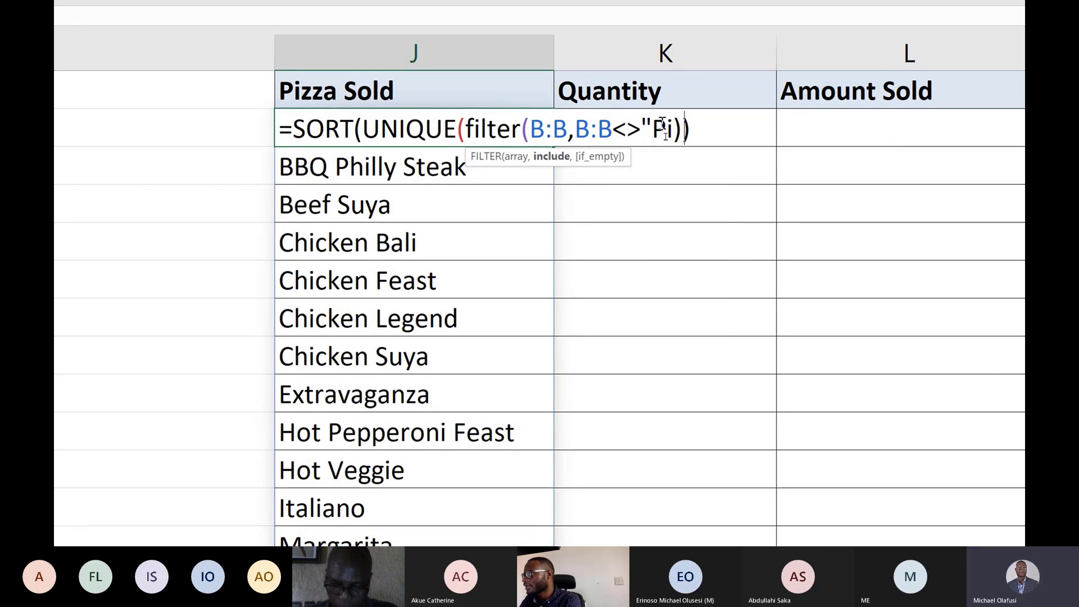
pyautogui.write(' Sold')
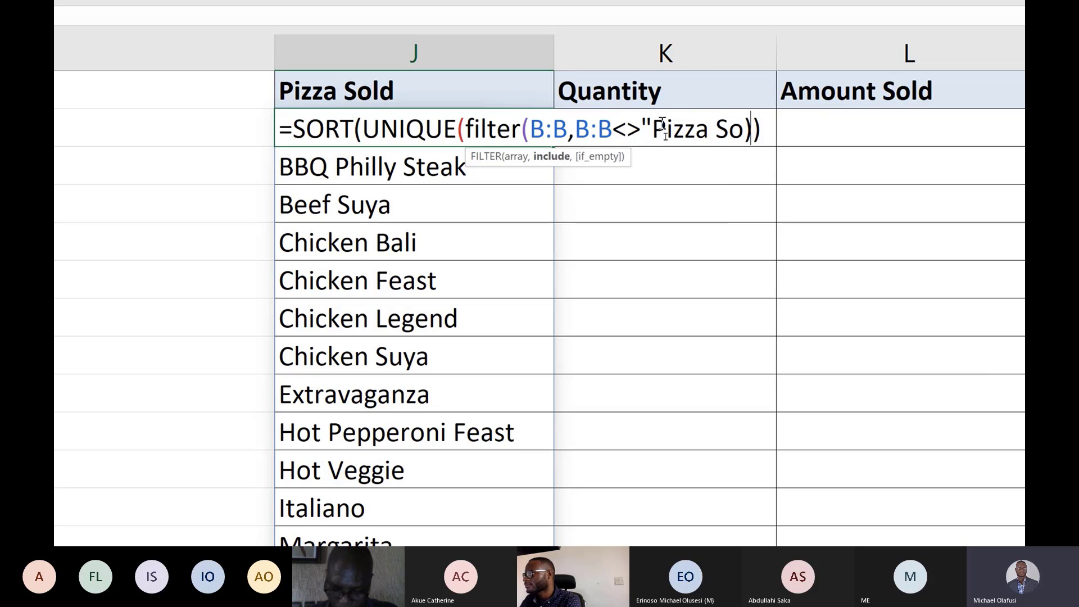
pyautogui.write('"')
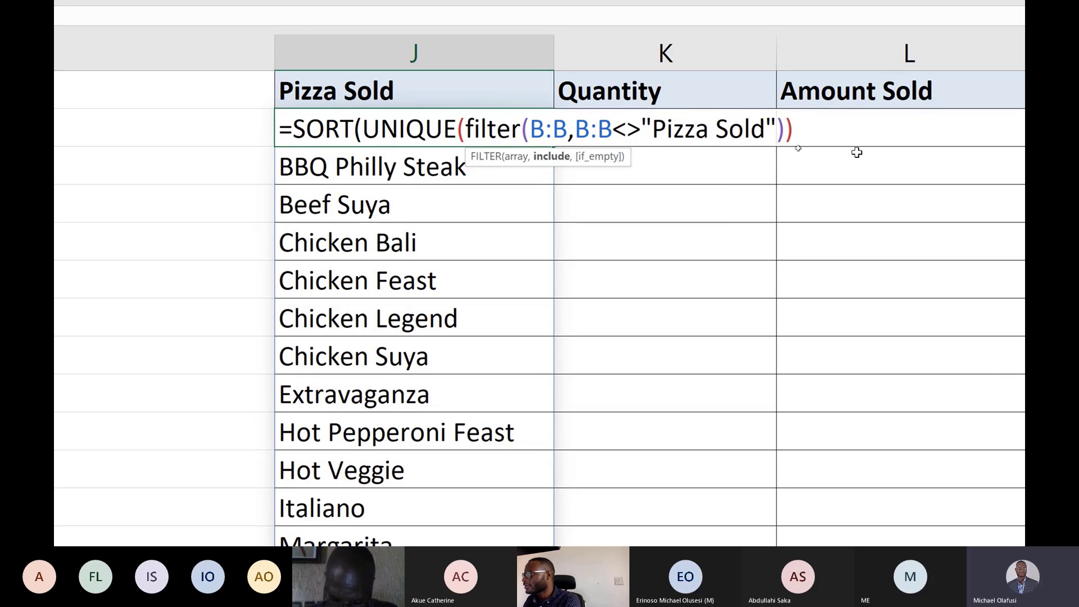
pyautogui.hscroll(1, 855, 151)
pyautogui.click(818, 129)
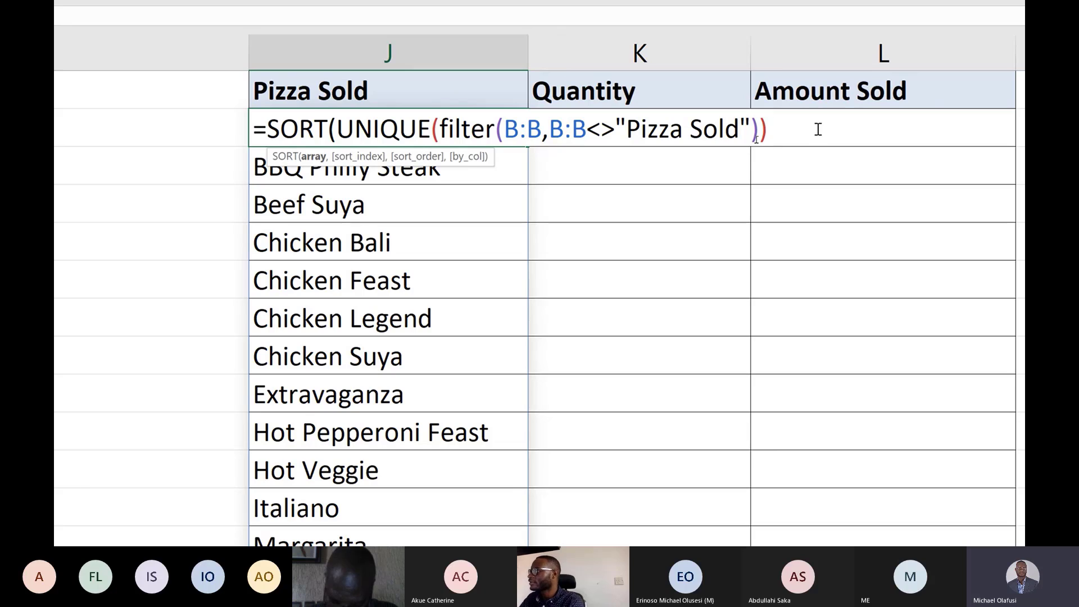
pyautogui.write(')')
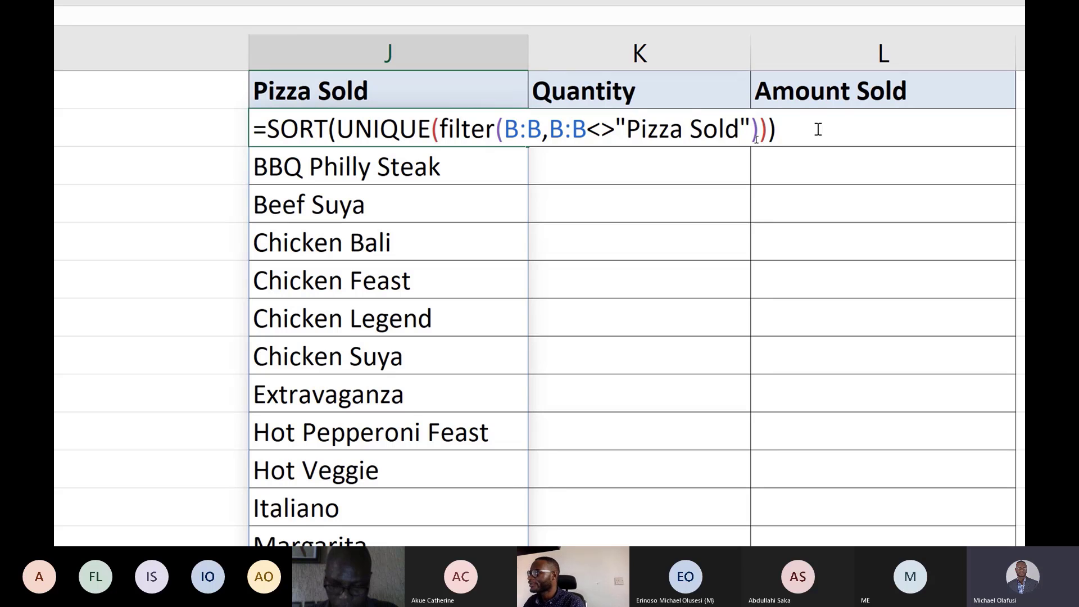
pyautogui.press('Return')
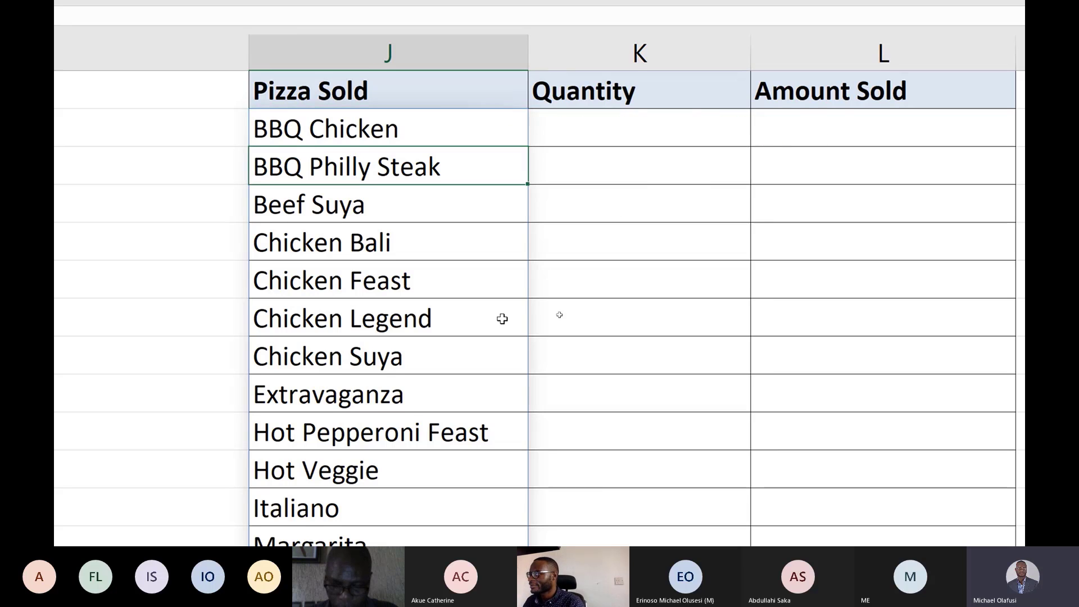
# Remove the yellow fill from Veggie Supreme and the two cells below it at the end of the spilled list.
pyautogui.scroll(-1, 428, 481)
pyautogui.scroll(-2, 428, 480)
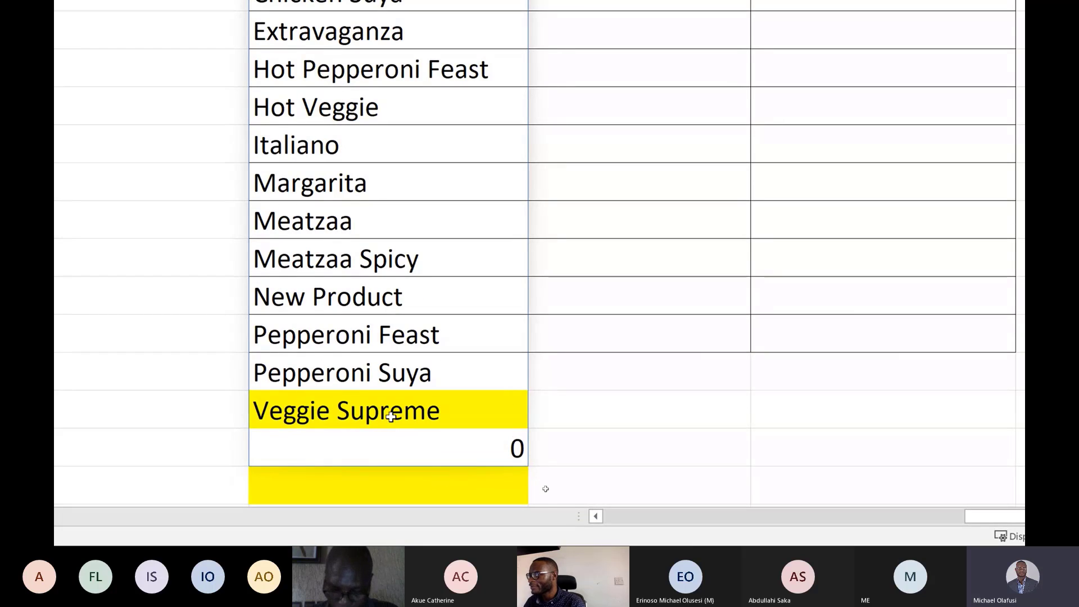
pyautogui.moveTo(390, 417); pyautogui.dragTo(395, 340)
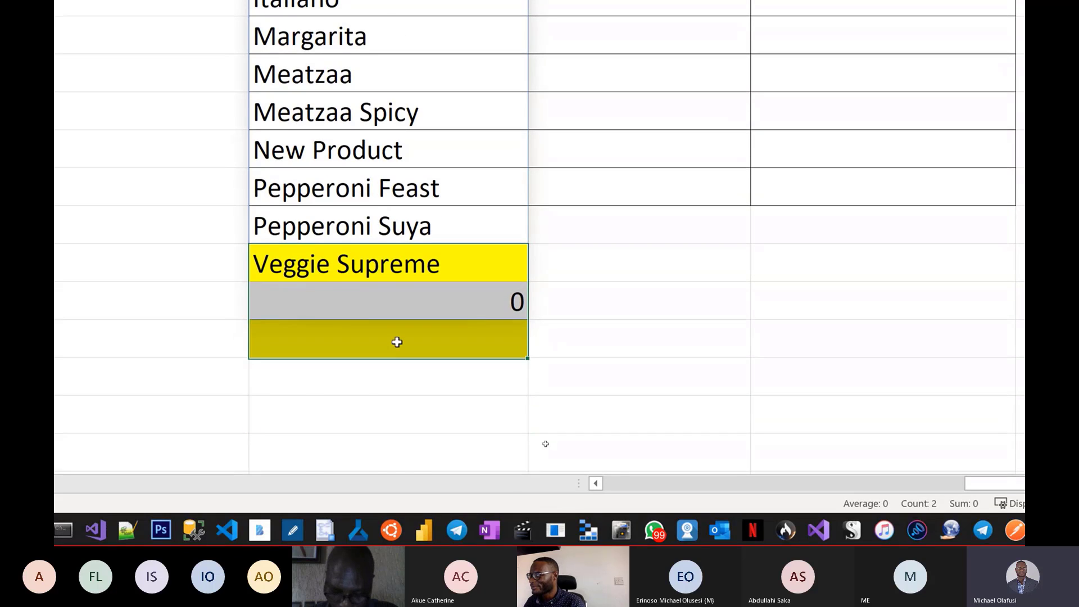
pyautogui.scroll(2, 229, 56)
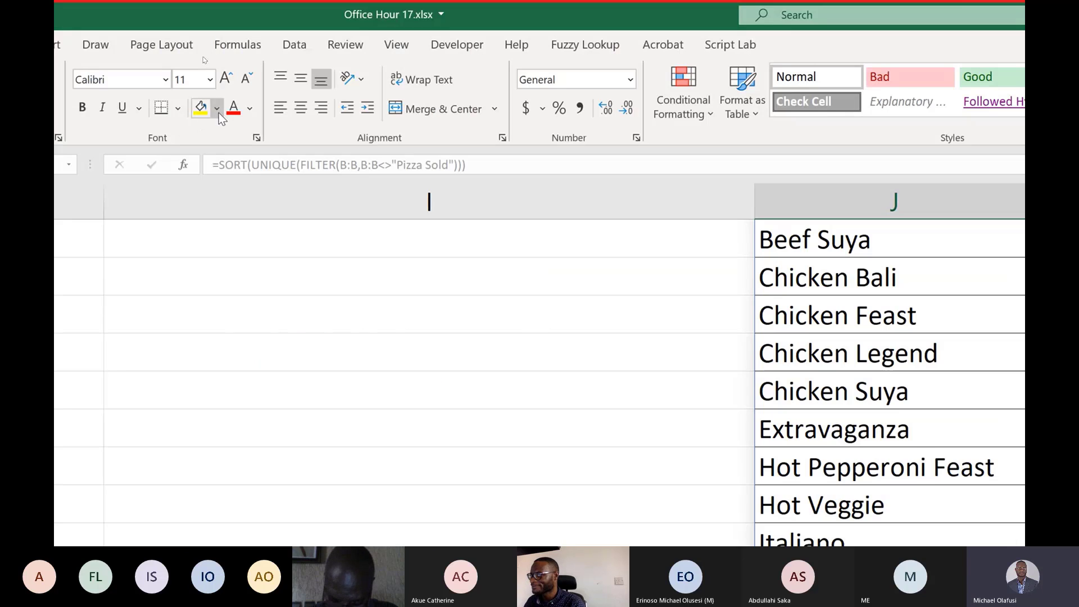
pyautogui.click(218, 110)
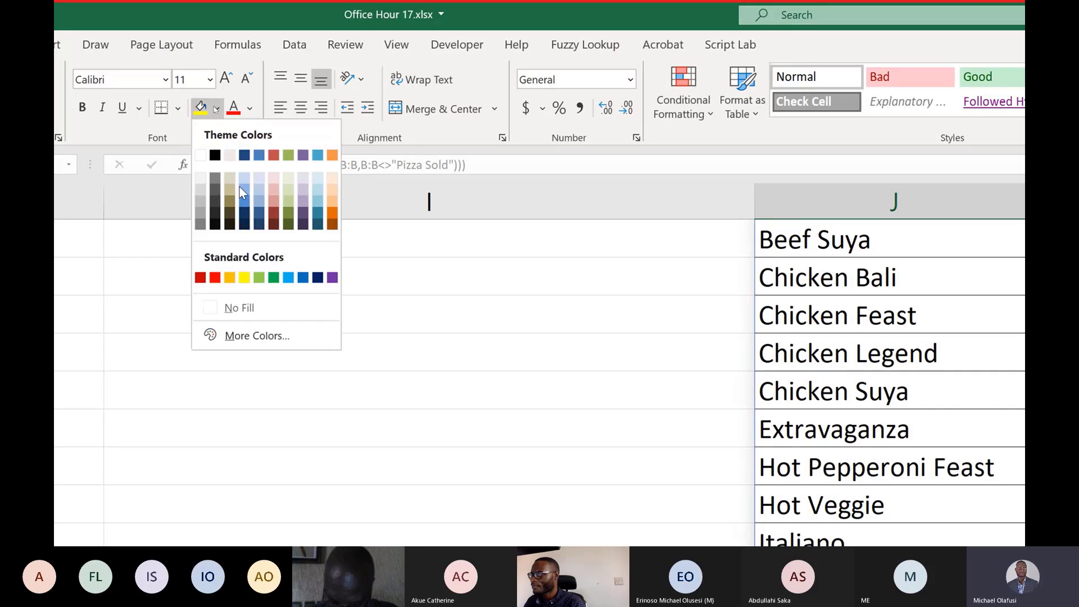
pyautogui.click(247, 307)
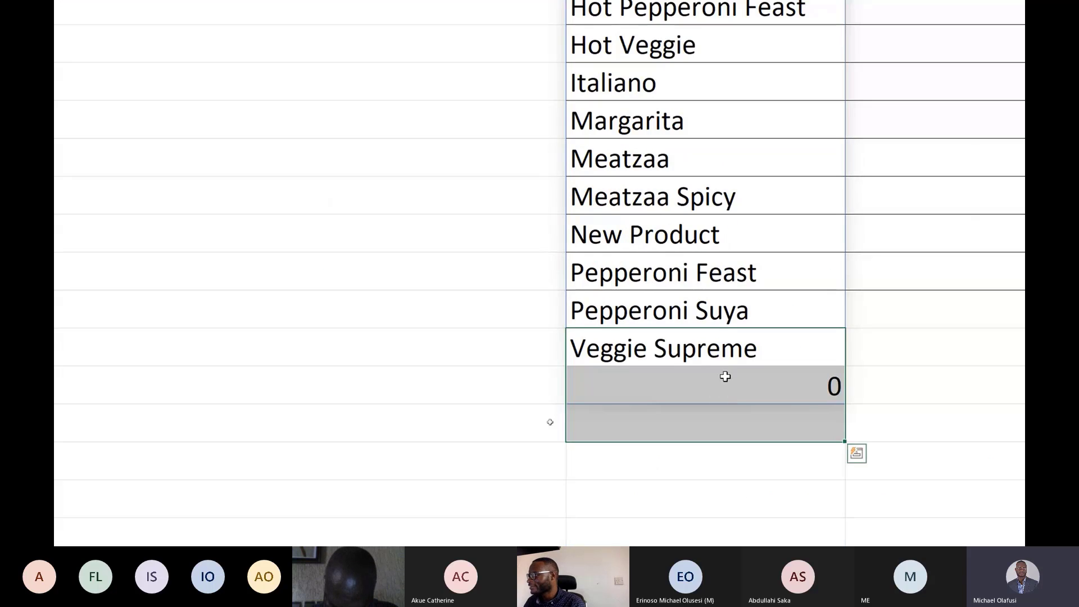
# Switch to the previous worksheet holding the pizza sales data.
pyautogui.click(722, 381)
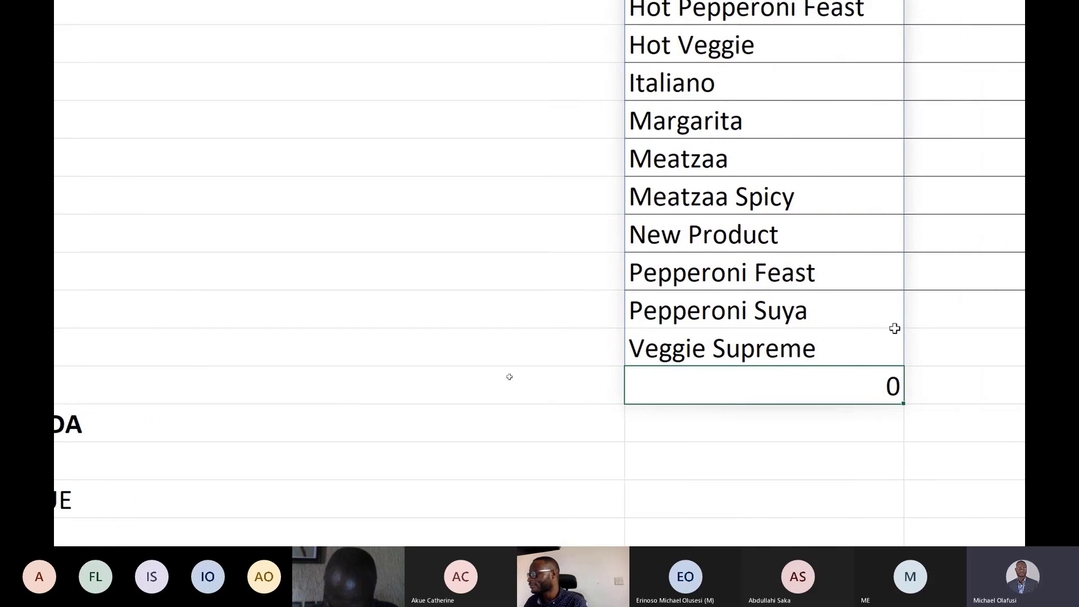
pyautogui.click(220, 286)
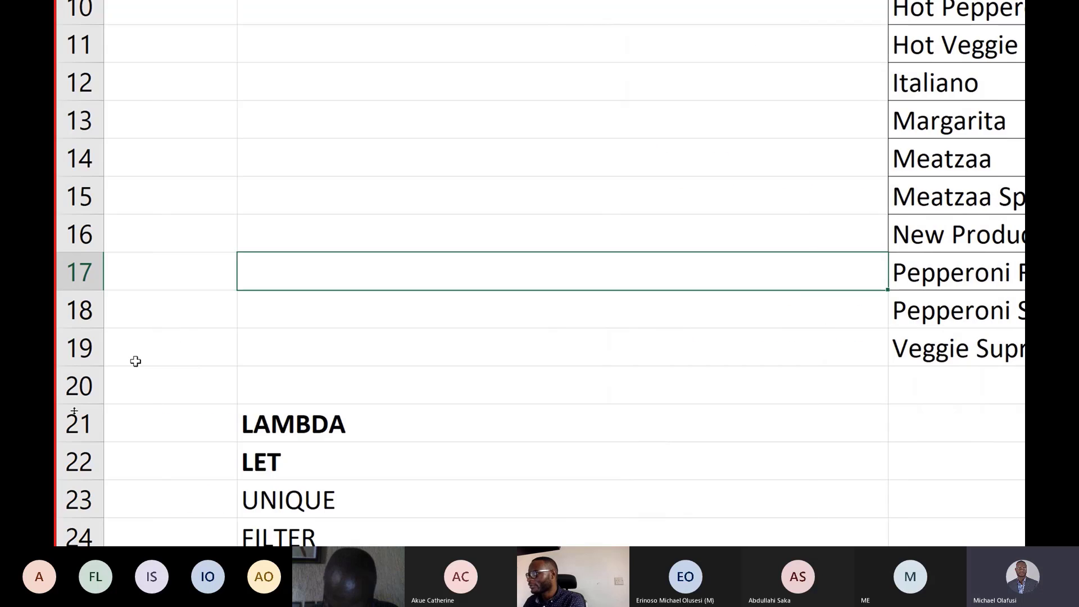
pyautogui.hotkey('ctrl', 'pageup')
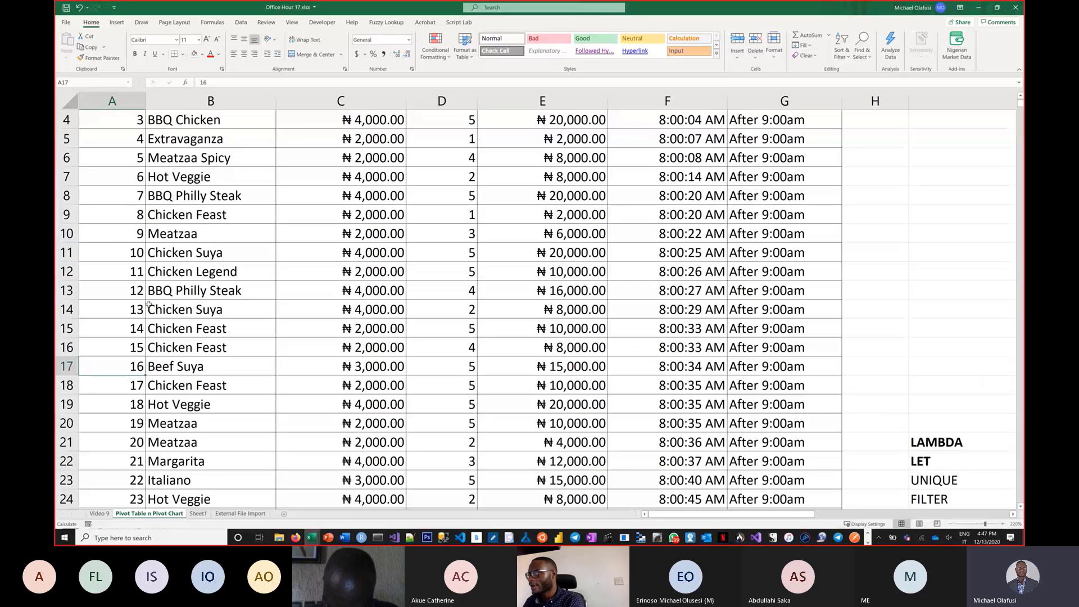
# Enter the new pizza name "Buhari Suya" in column B just below the last row of sales data (B5003).
pyautogui.click(245, 155)
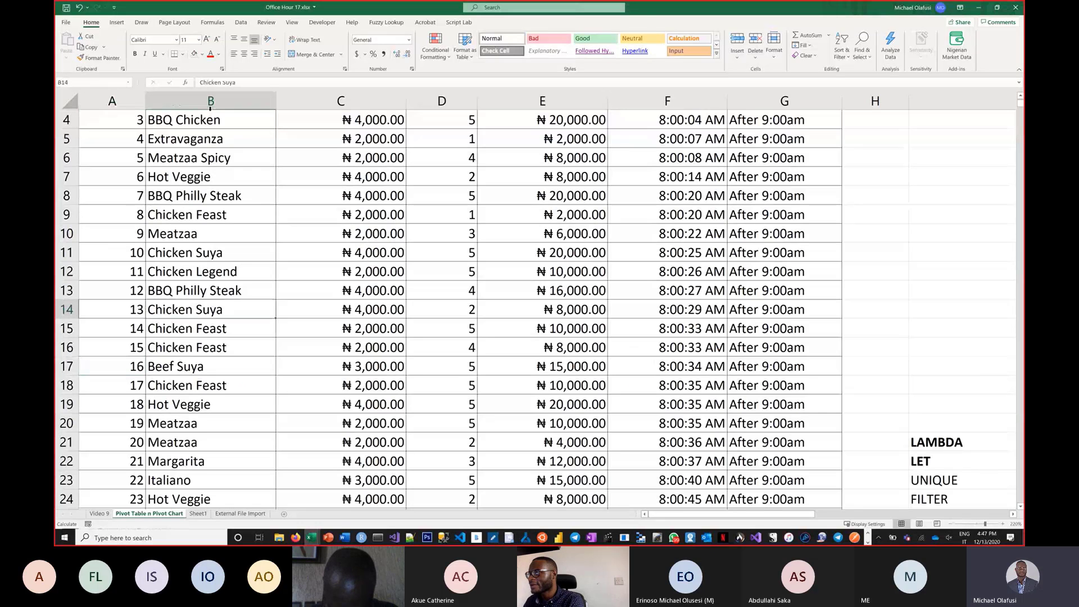
pyautogui.click(210, 101)
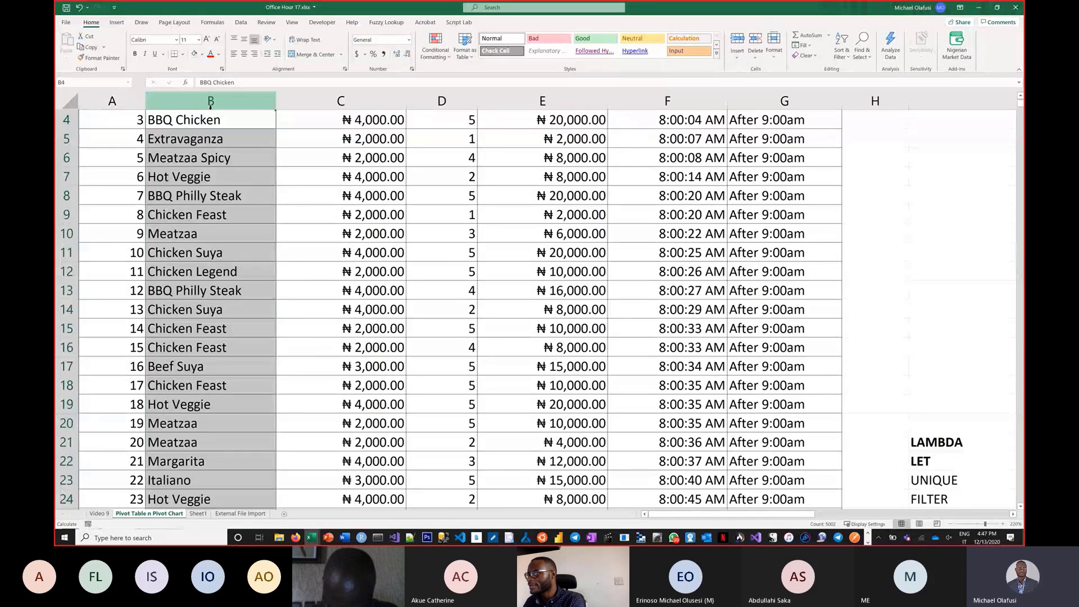
pyautogui.hotkey('ctrl', 'Down')
pyautogui.press('Down')
pyautogui.press('Down')
pyautogui.press('Down')
pyautogui.press('Down')
pyautogui.press('Down')
pyautogui.press('Down')
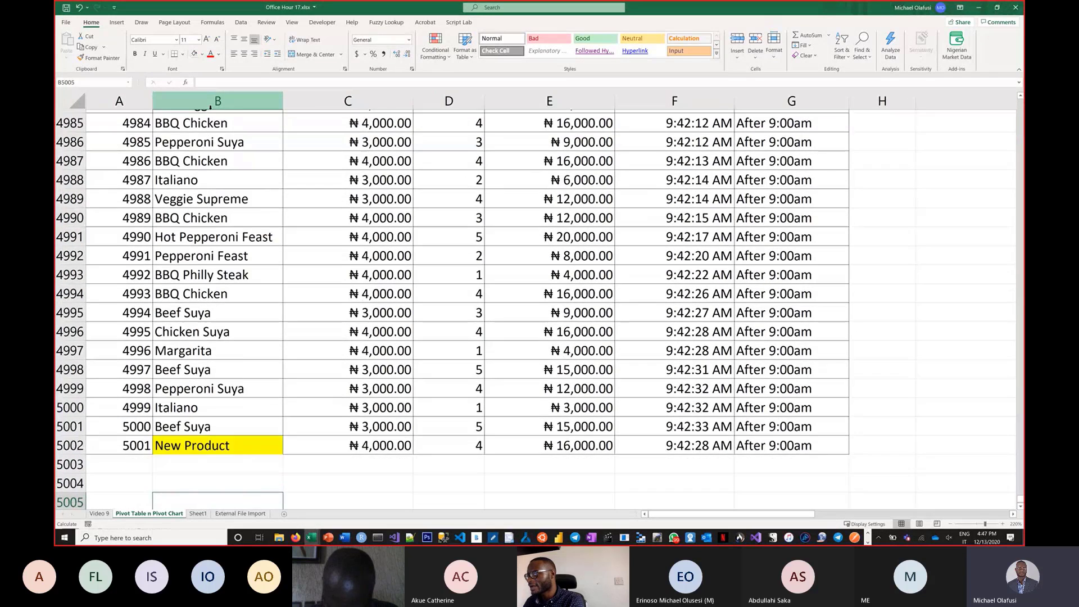
pyautogui.moveTo(213, 400); pyautogui.dragTo(218, 505)
pyautogui.click(206, 407)
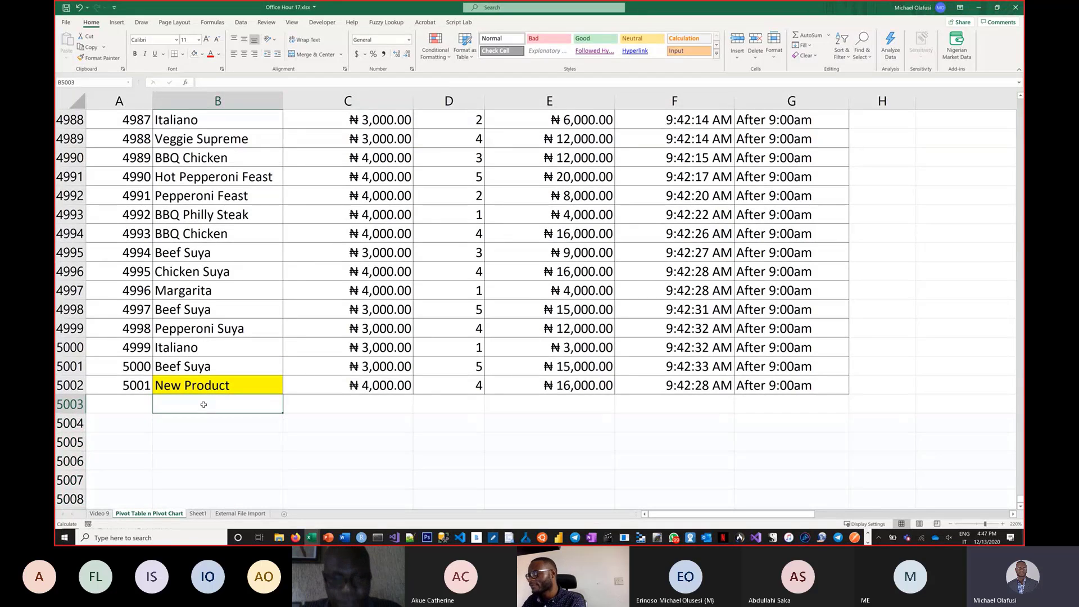
pyautogui.write('Vuhar')
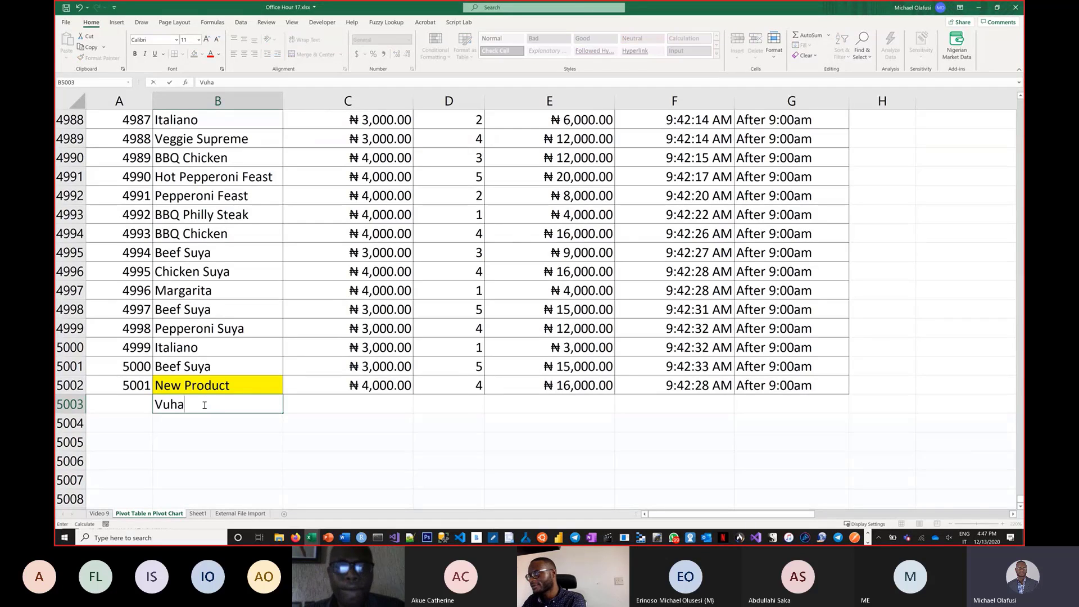
pyautogui.press('BackSpace')
pyautogui.press('BackSpace')
pyautogui.press('BackSpace')
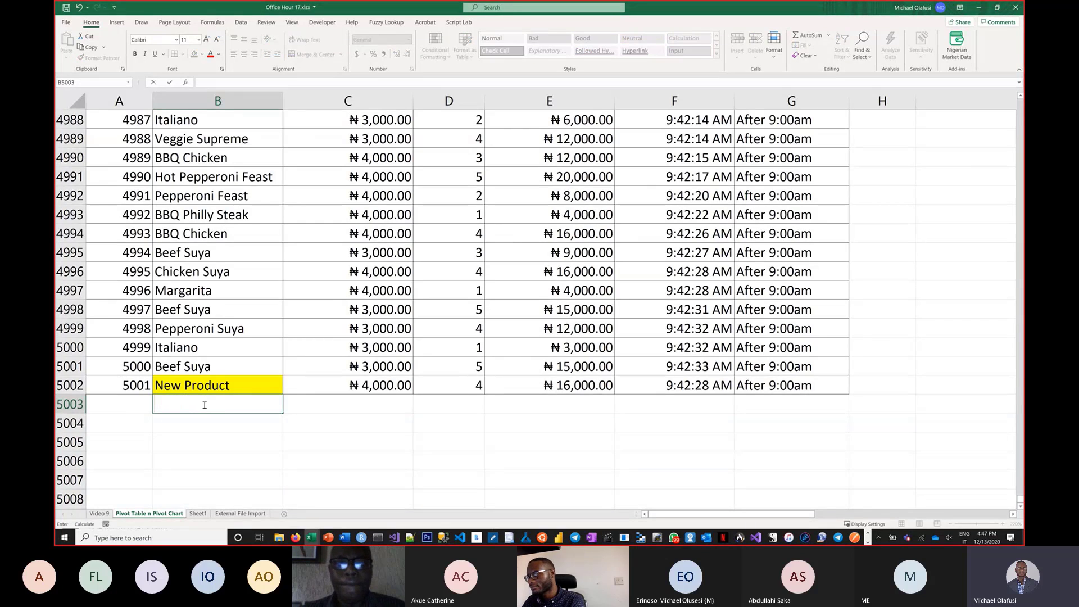
pyautogui.write('Buhr')
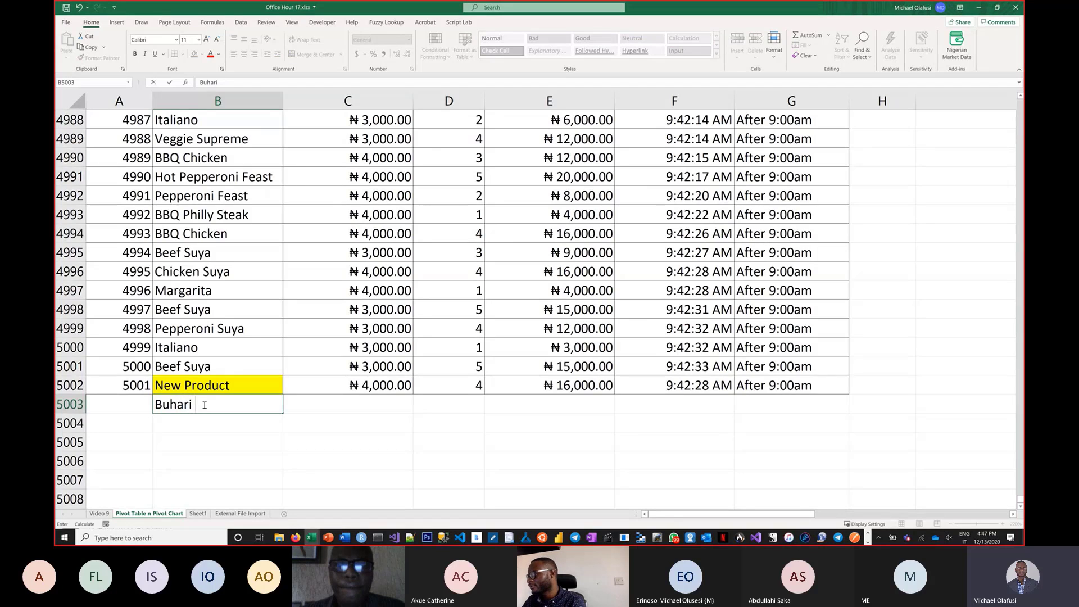
pyautogui.write('ri SUya')
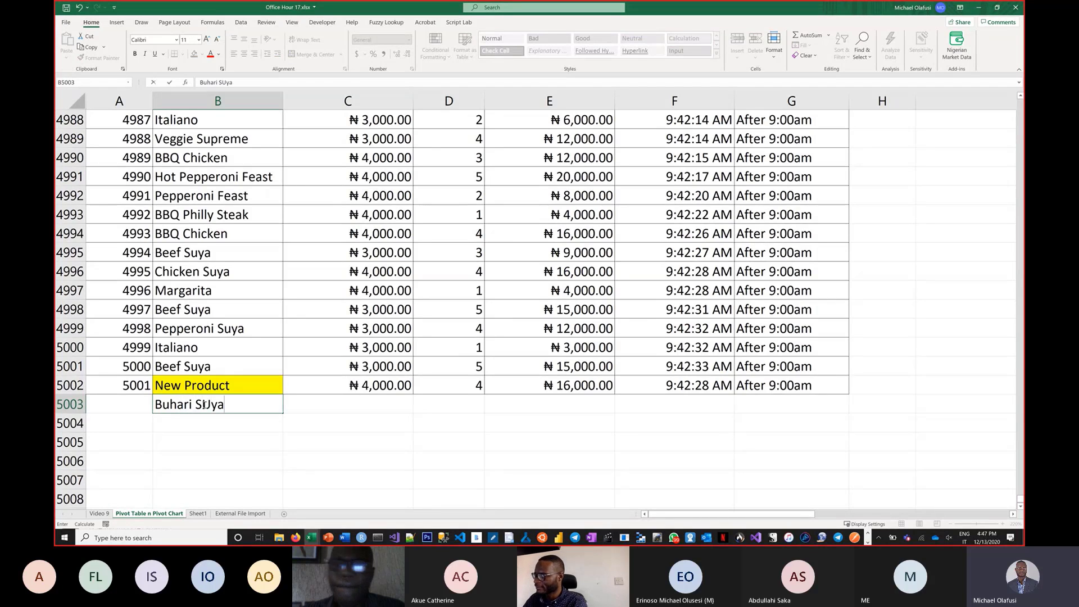
pyautogui.press('BackSpace')
pyautogui.press('BackSpace')
pyautogui.press('BackSpace')
pyautogui.write('uya')
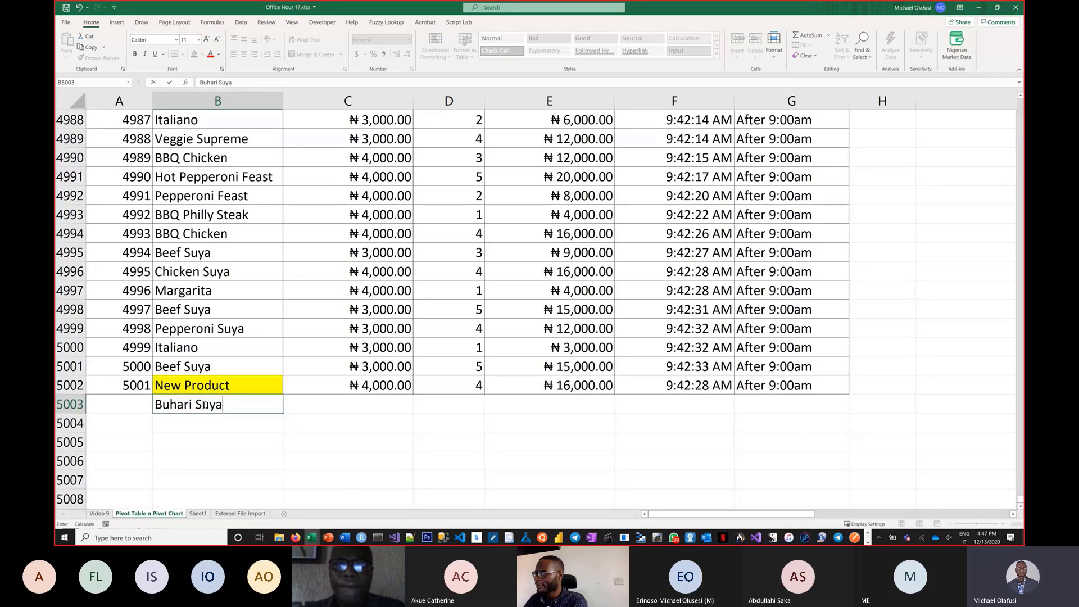
pyautogui.press('Return')
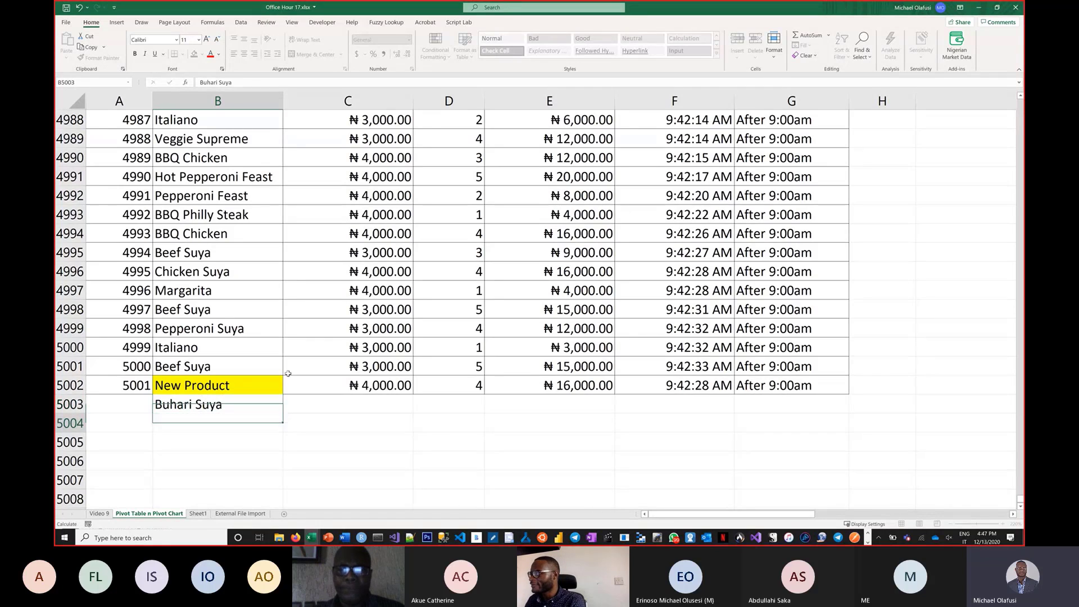
# Return to the spilled pizza list and fill the Buhari Suya cell in column J with yellow.
pyautogui.click(815, 328)
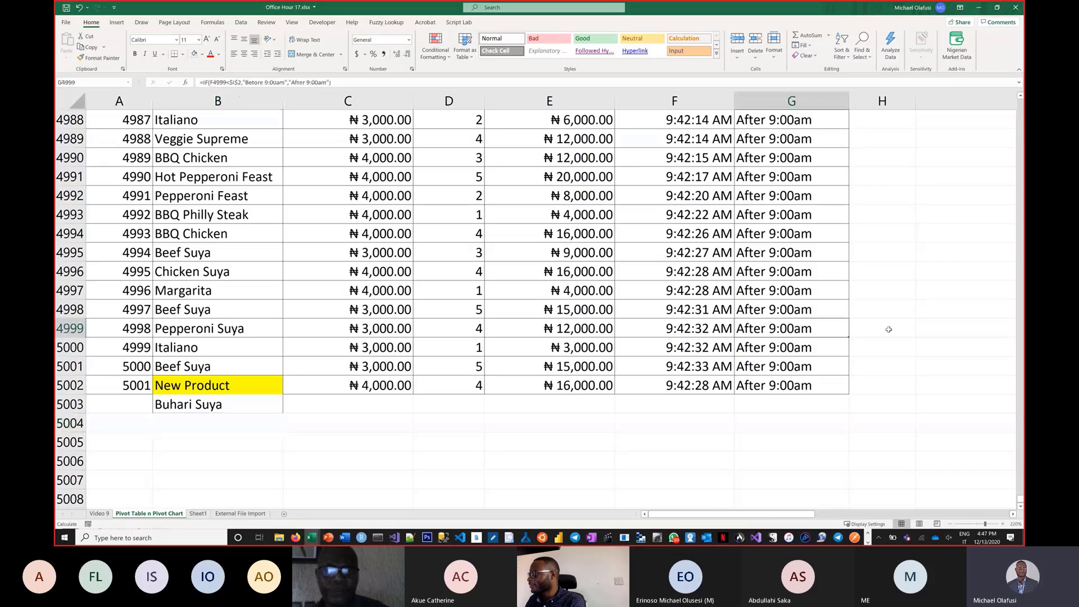
pyautogui.click(890, 329)
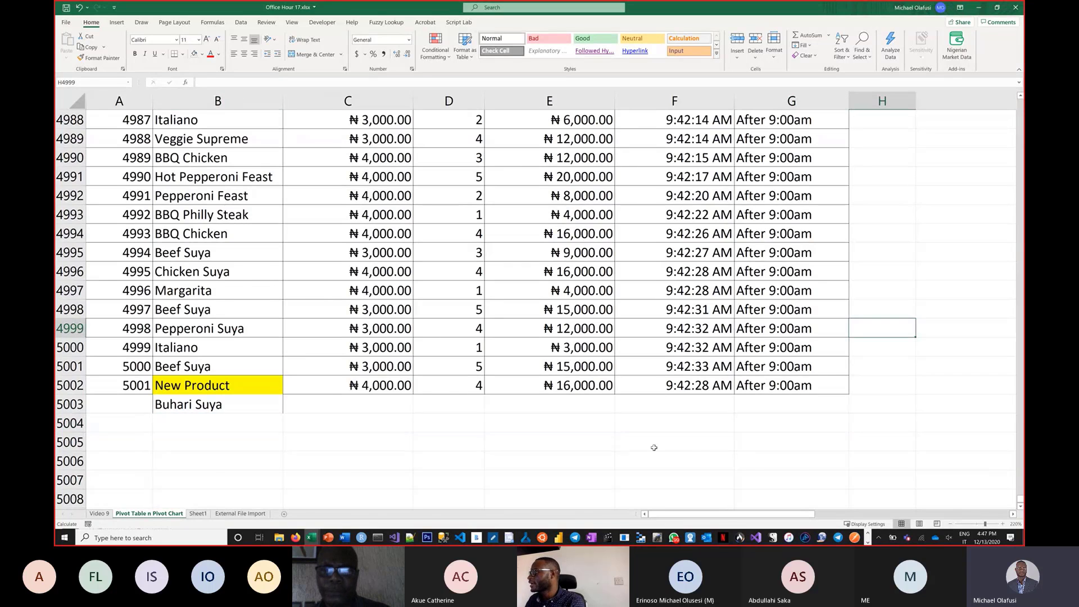
pyautogui.hotkey('ctrl', 'Up')
pyautogui.hotkey('ctrl', 'Up')
pyautogui.press('Right')
pyautogui.press('Right')
pyautogui.press('Right')
pyautogui.press('Right')
pyautogui.press('Right')
pyautogui.press('Right')
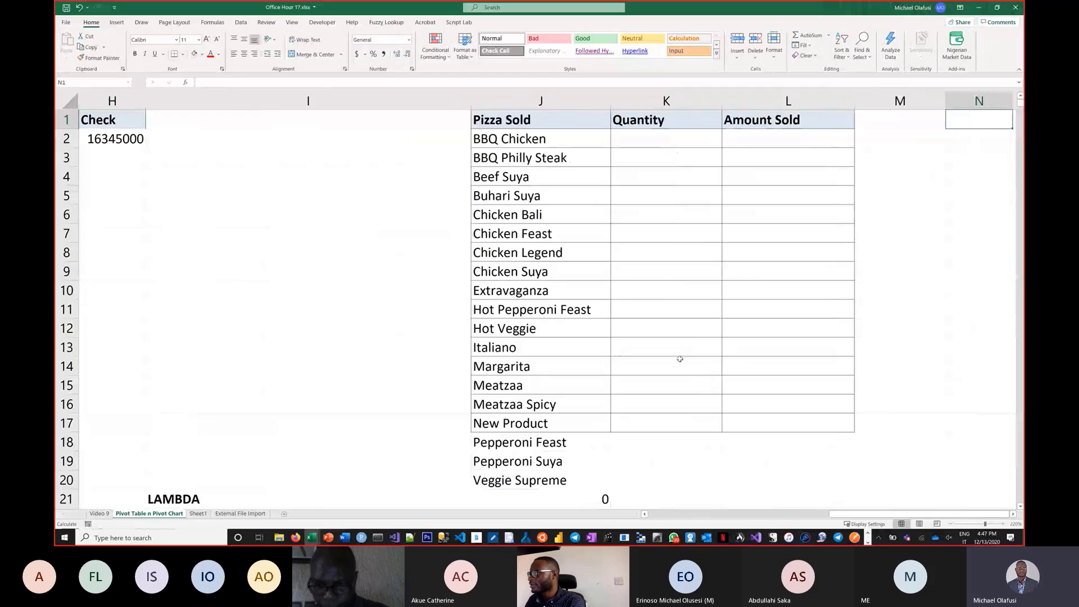
pyautogui.click(509, 200)
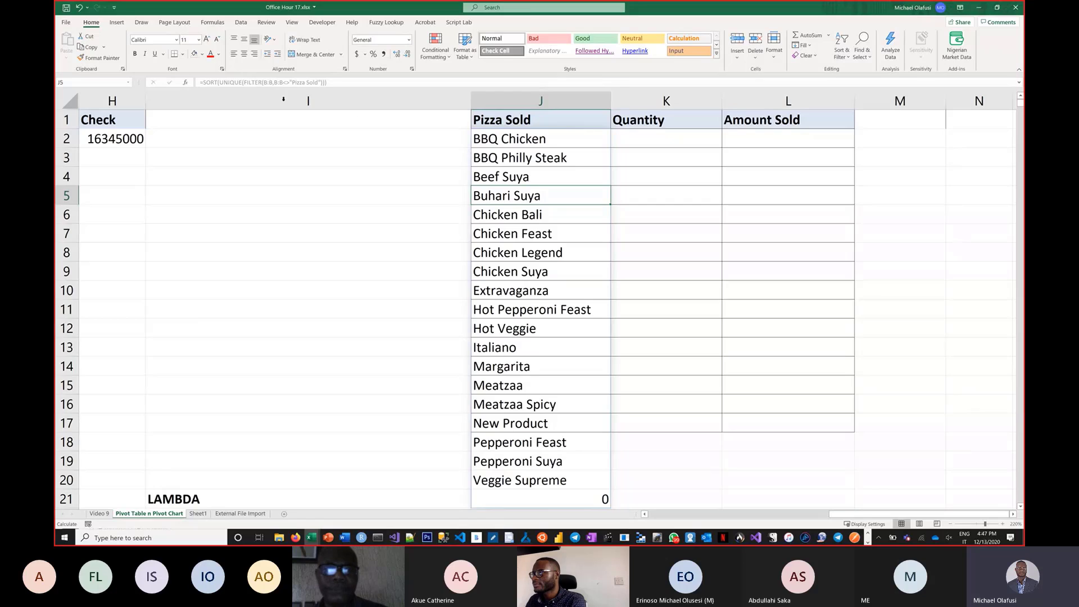
pyautogui.click(201, 54)
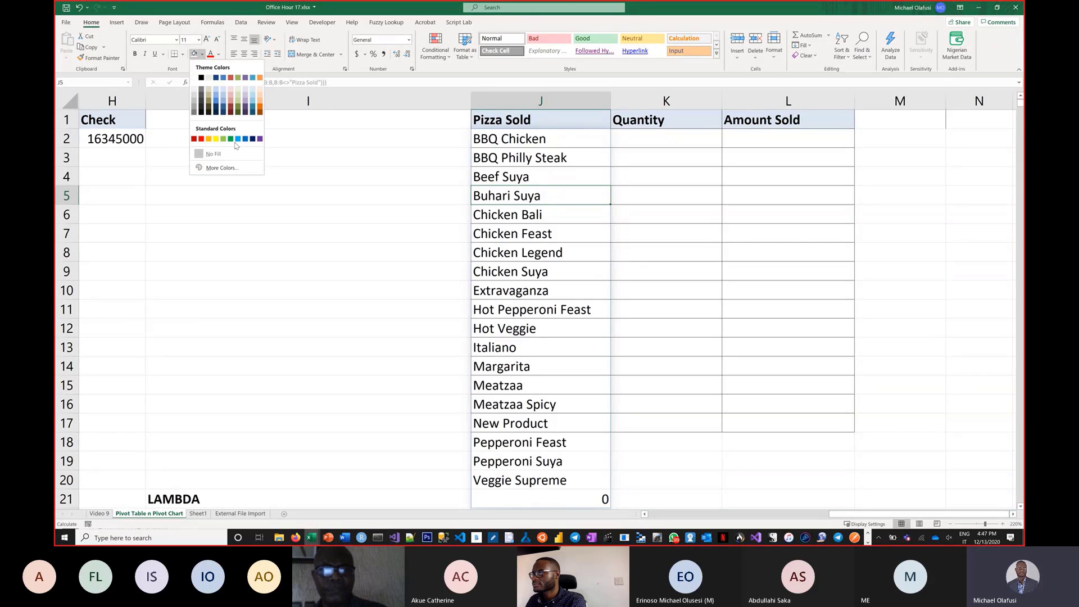
pyautogui.click(217, 138)
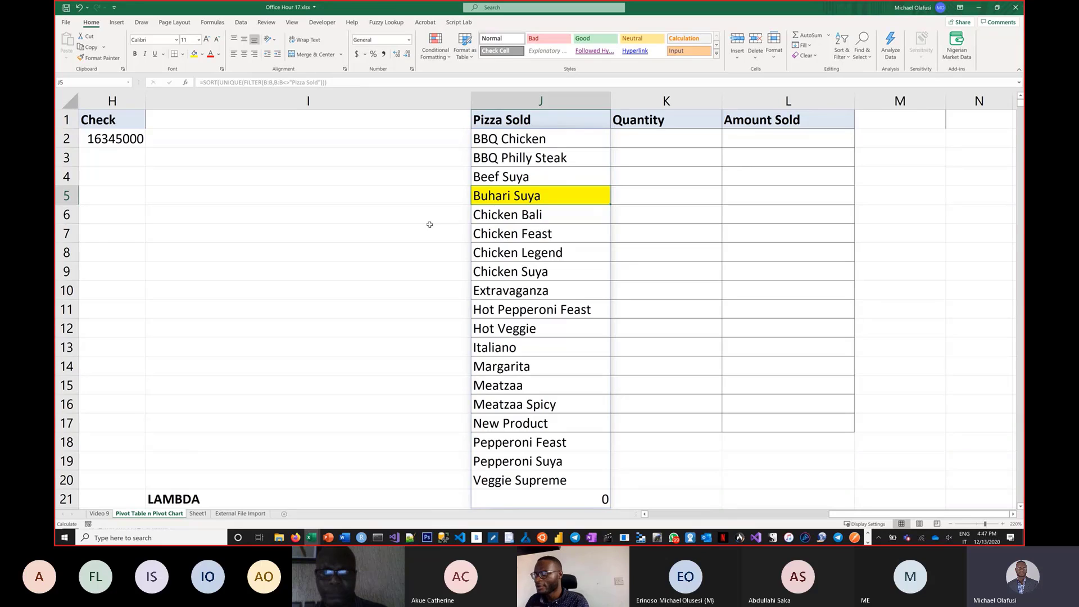
# Fill the 0 cell at the end of the spilled list (J21) with yellow.
pyautogui.click(561, 501)
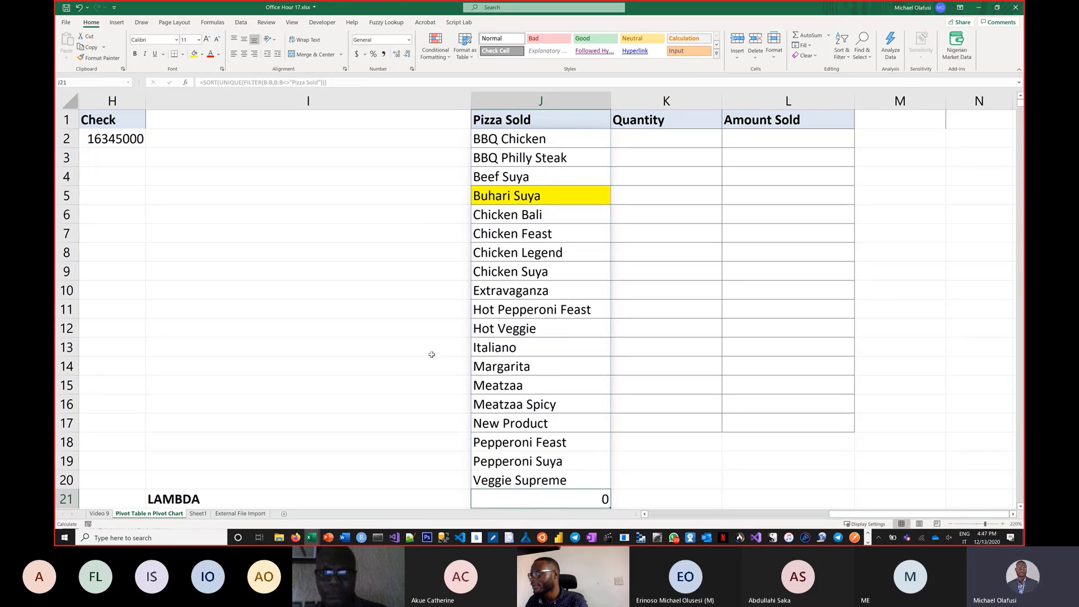
pyautogui.click(194, 54)
pyautogui.scroll(-2, 564, 362)
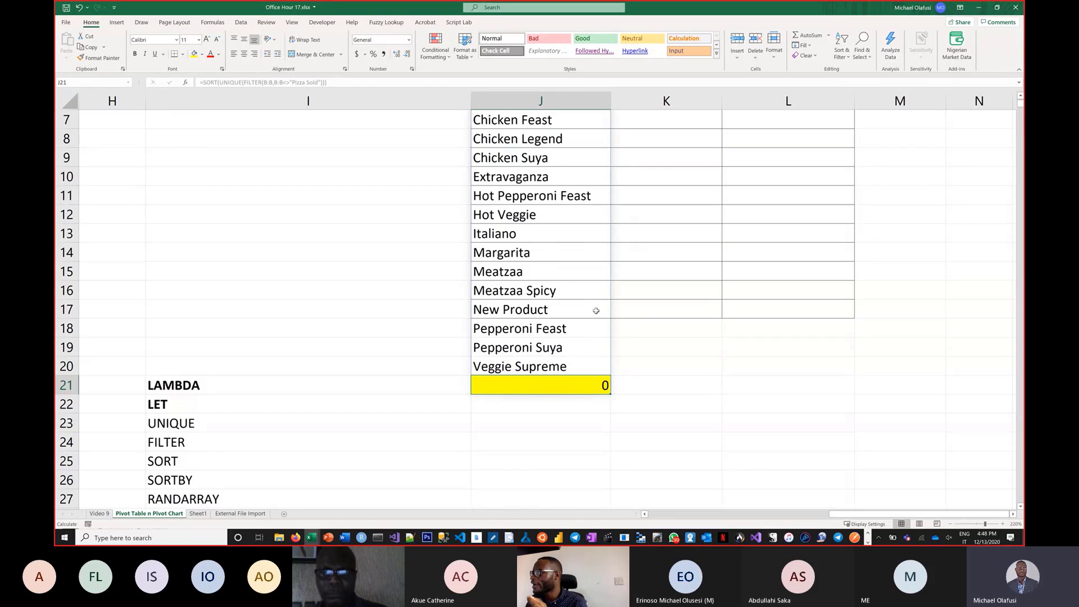
pyautogui.scroll(2, 596, 310)
# Rewrite the J2 formula as =SORT(UNIQUE(FILTER(B:B,and(B:B<>"Pizza Sold",B:B<>"")))) to also exclude blank cells.
pyautogui.doubleClick(541, 138)
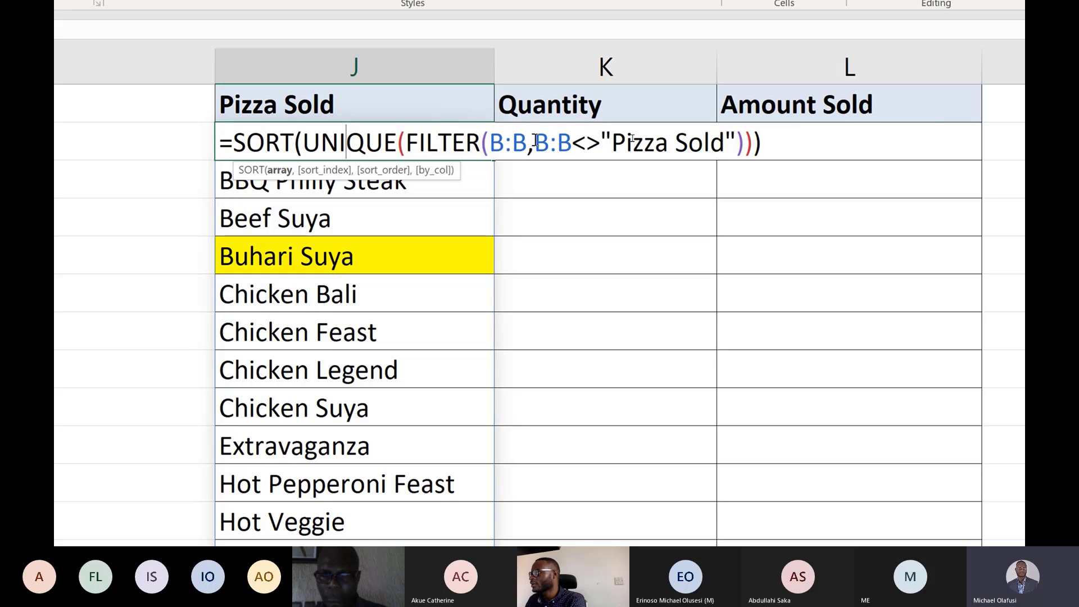
pyautogui.click(541, 143)
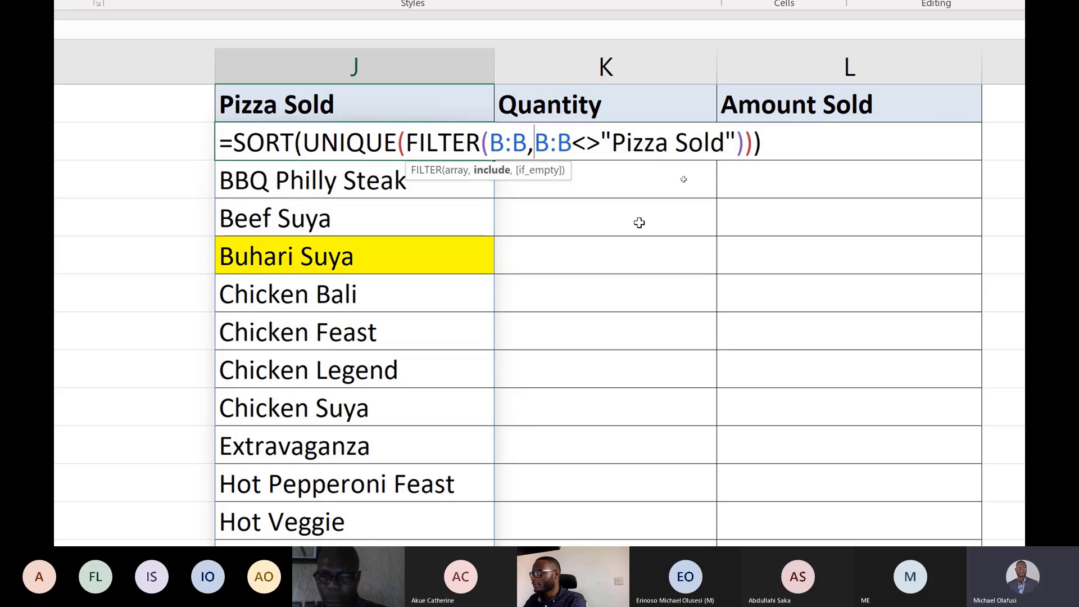
pyautogui.write('and(')
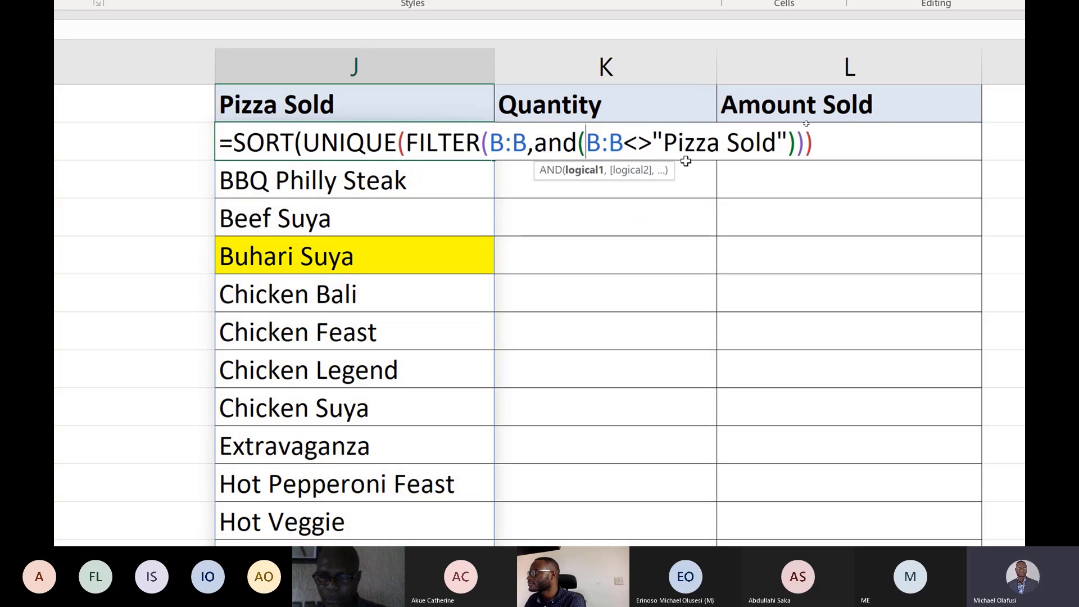
pyautogui.click(797, 142)
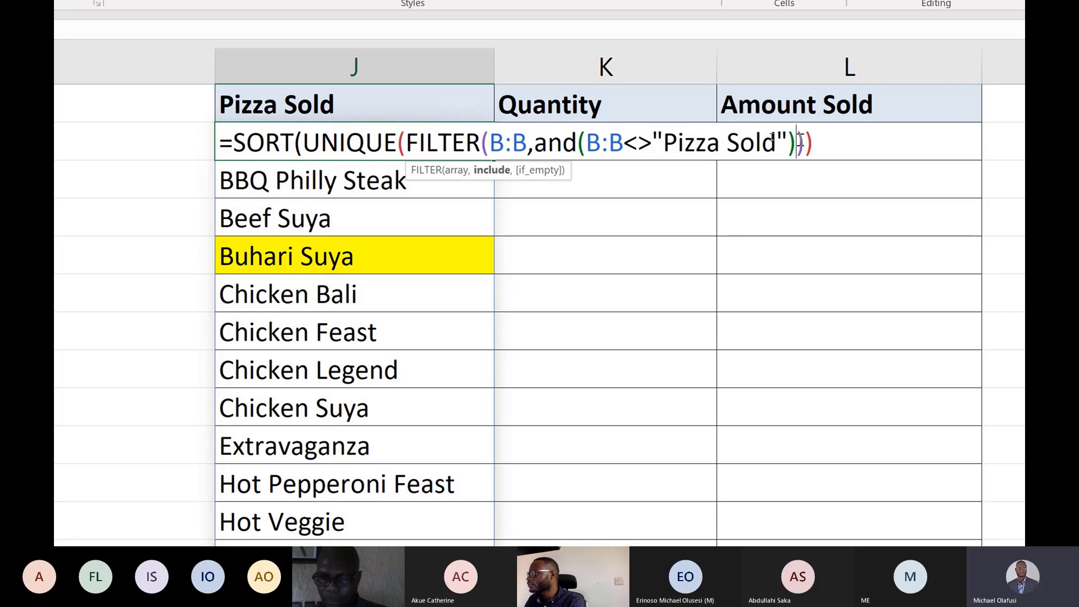
pyautogui.write(',')
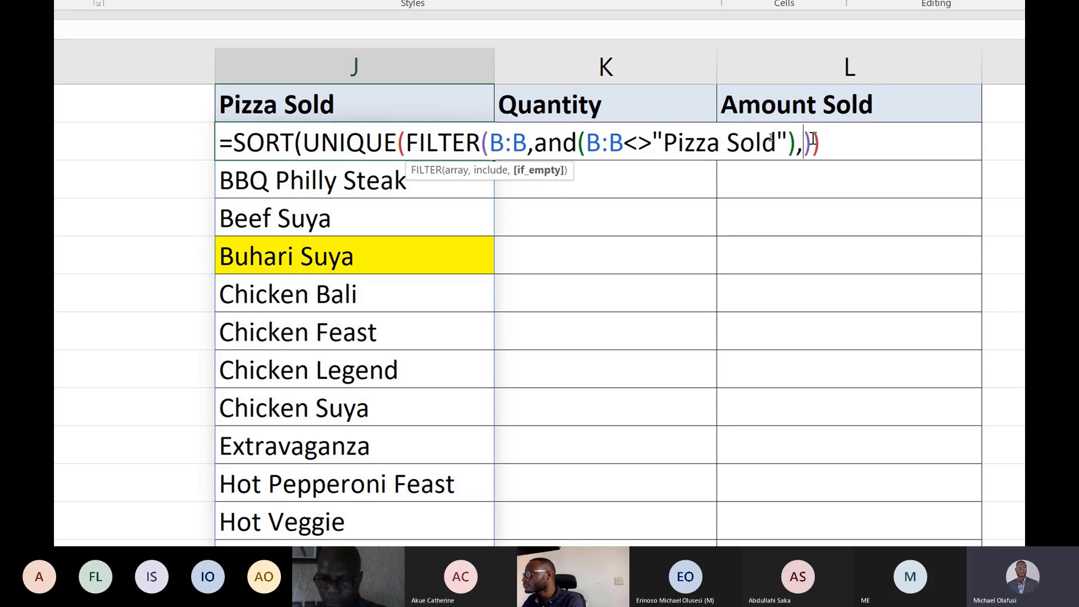
pyautogui.press('BackSpace')
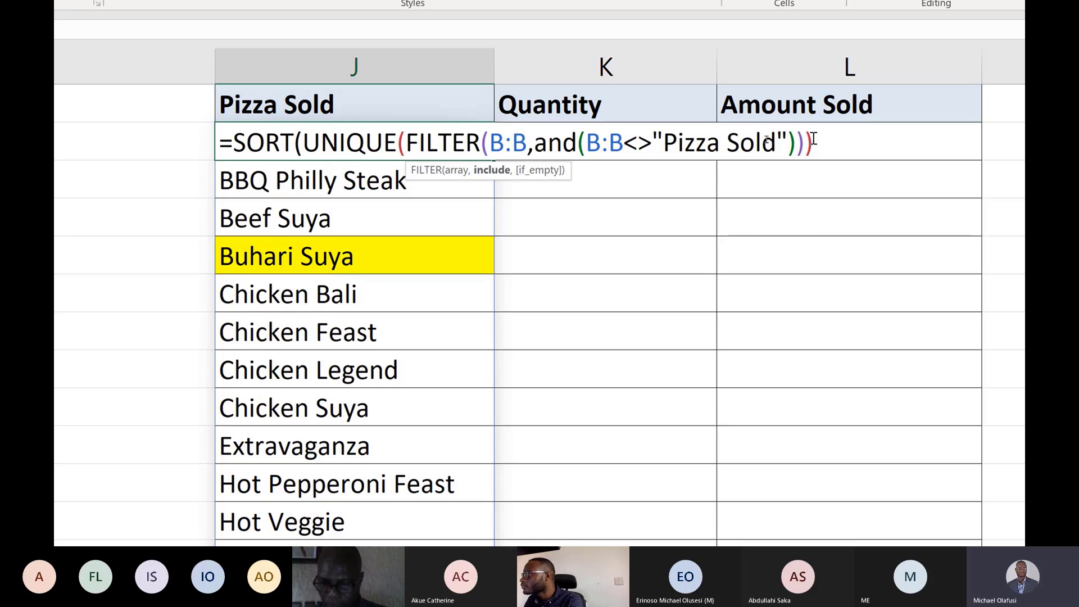
pyautogui.press('Left')
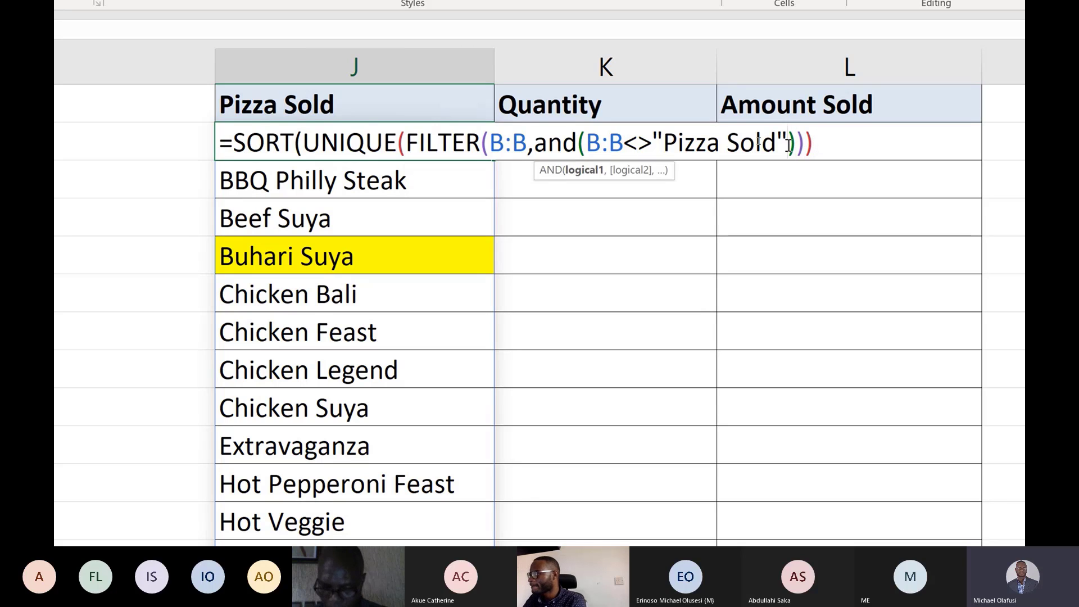
pyautogui.write(',B:B')
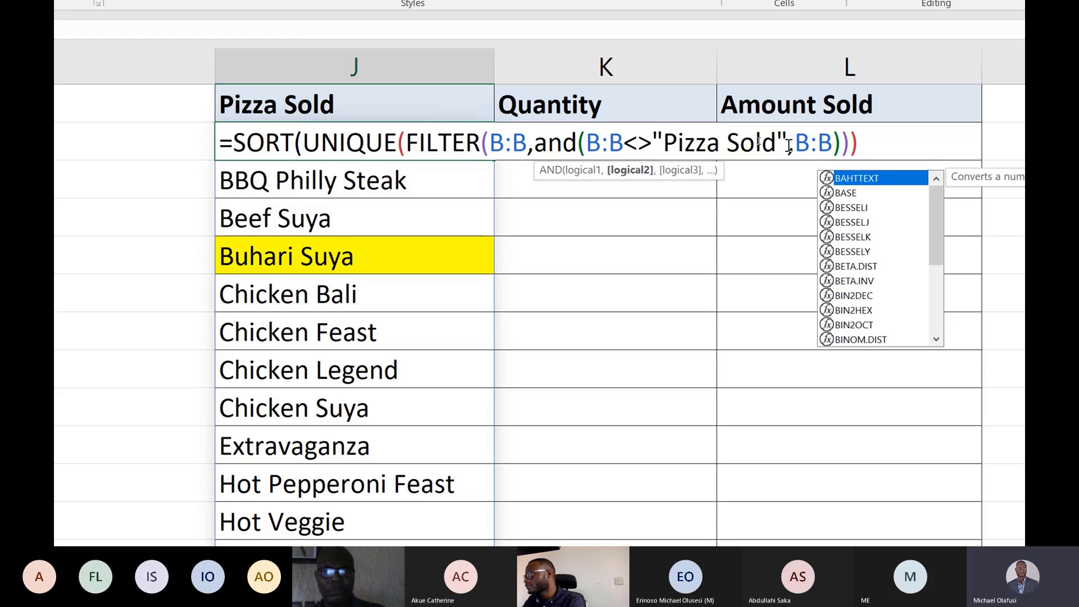
pyautogui.write('<')
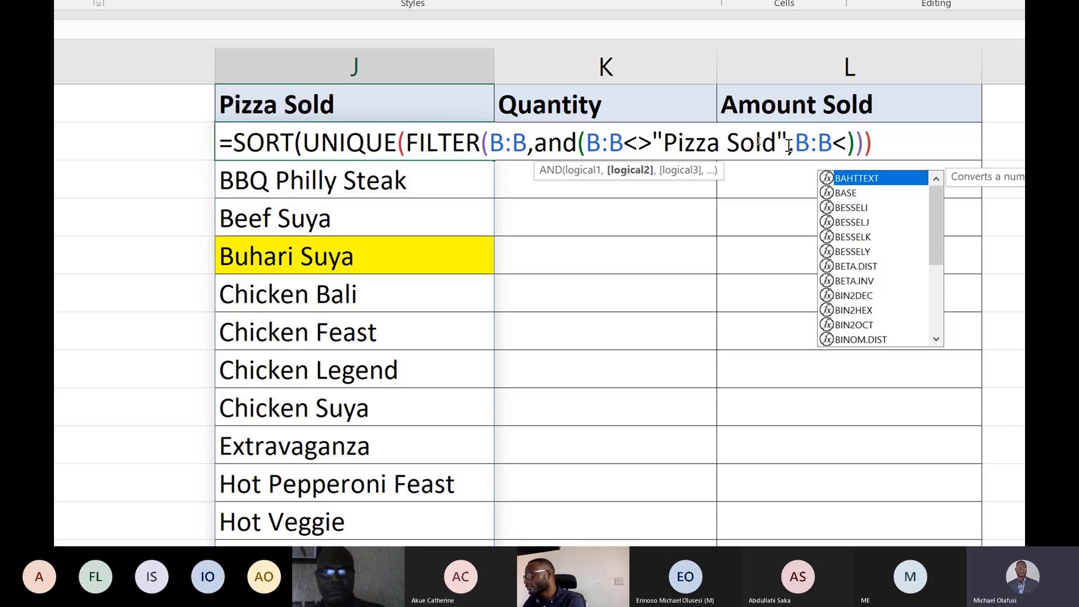
pyautogui.write('>""')
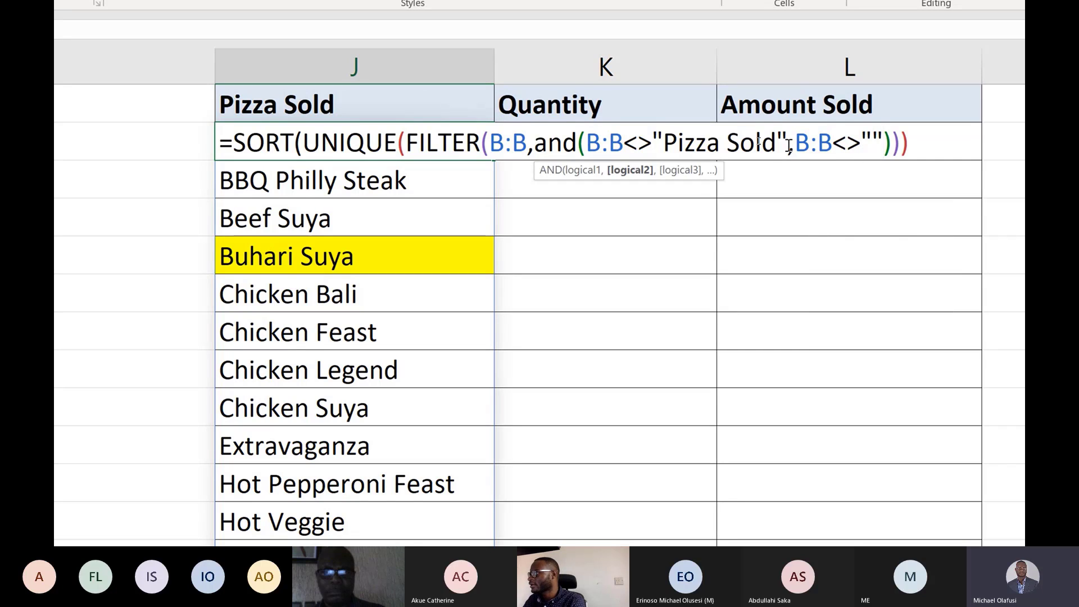
pyautogui.click(790, 144)
pyautogui.press('BackSpace')
pyautogui.write(',')
pyautogui.click(882, 143)
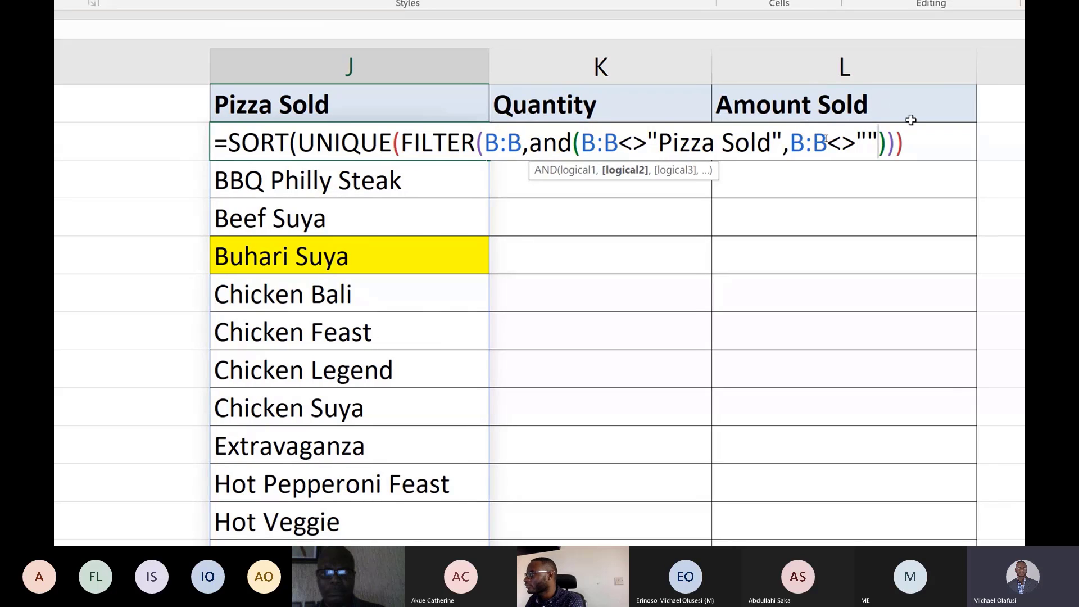
pyautogui.click(917, 144)
pyautogui.write(')')
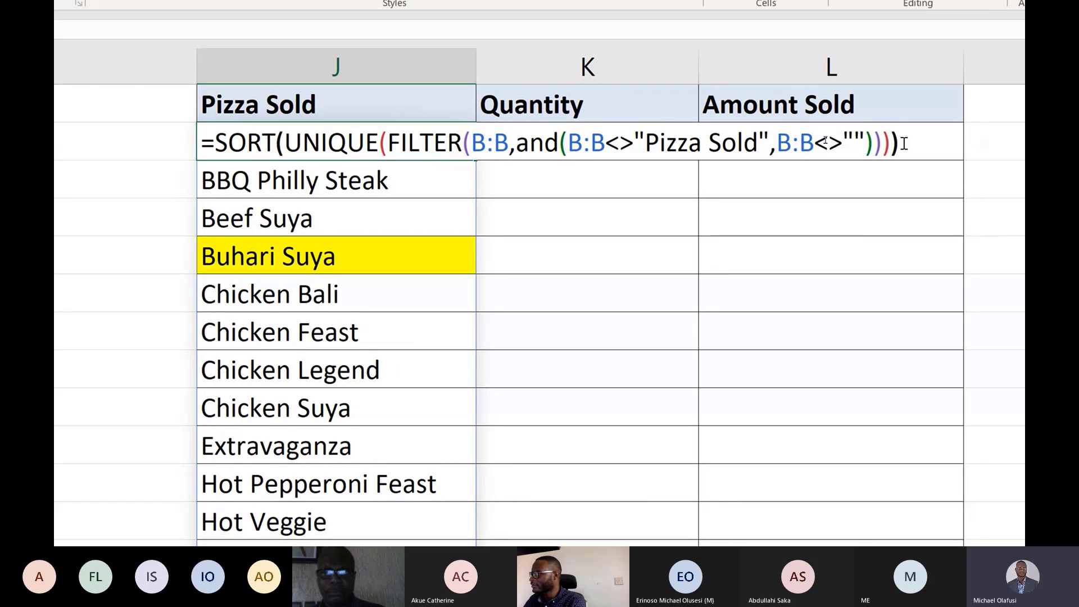
pyautogui.press('Return')
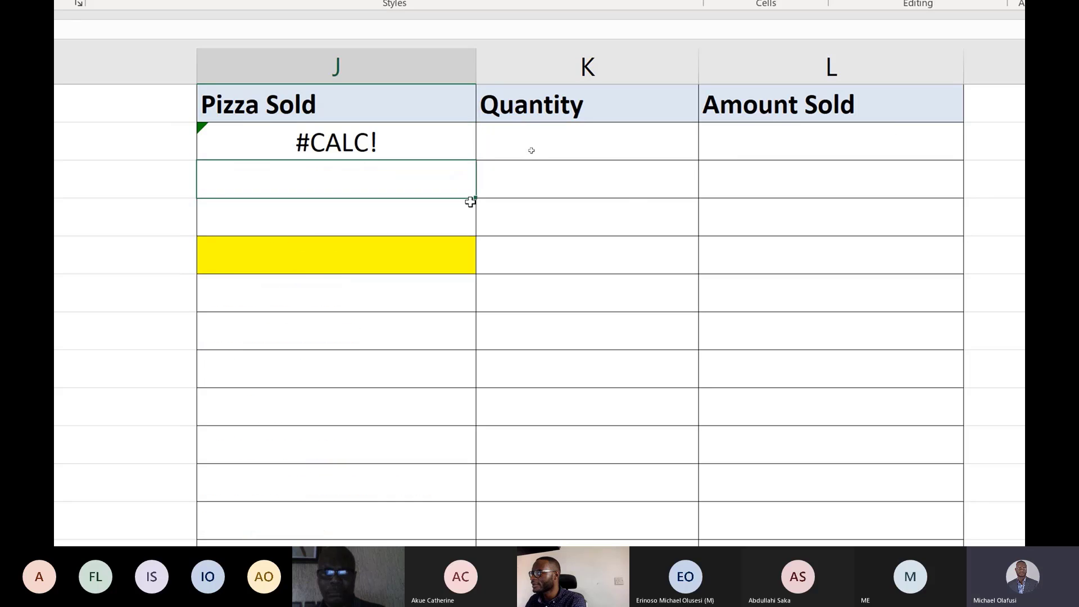
# Change the second condition in the J2 formula from blank text to B:B<>0 and enter it.
pyautogui.doubleClick(379, 141)
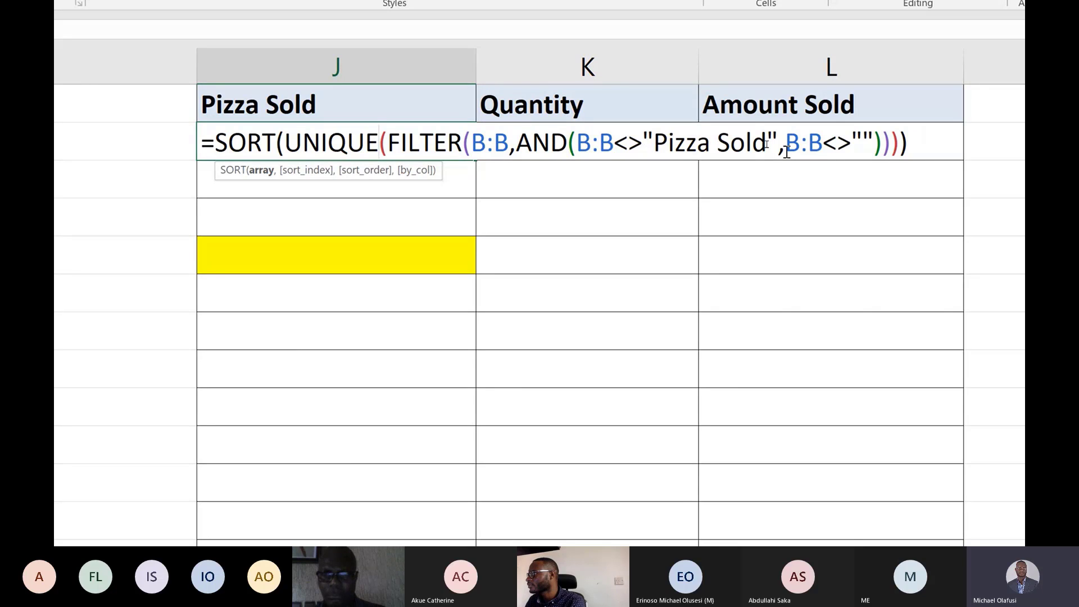
pyautogui.click(875, 145)
pyautogui.press('BackSpace')
pyautogui.press('BackSpace')
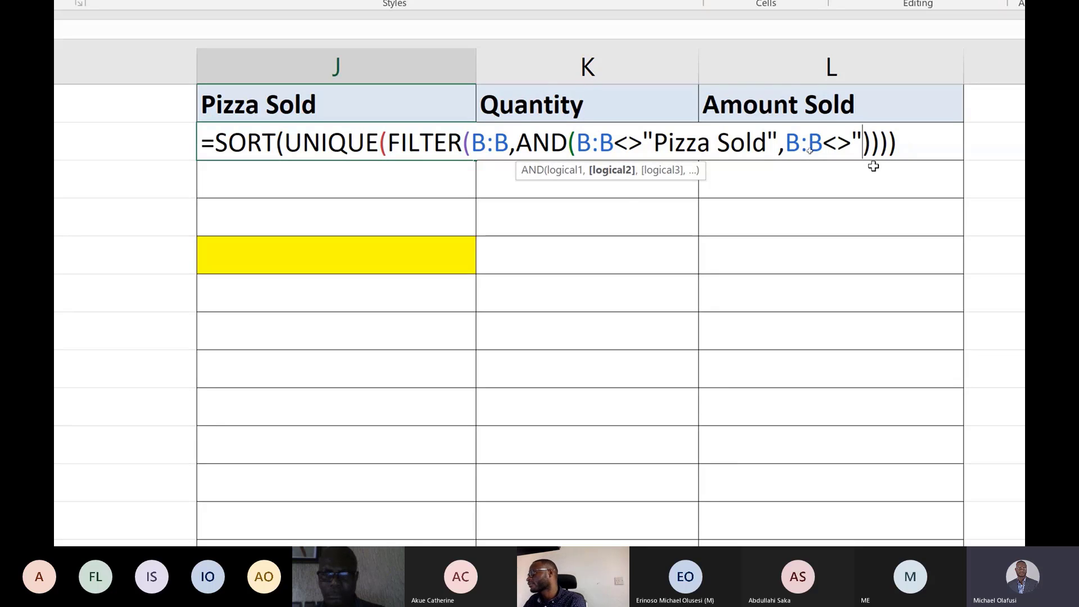
pyautogui.press('BackSpace')
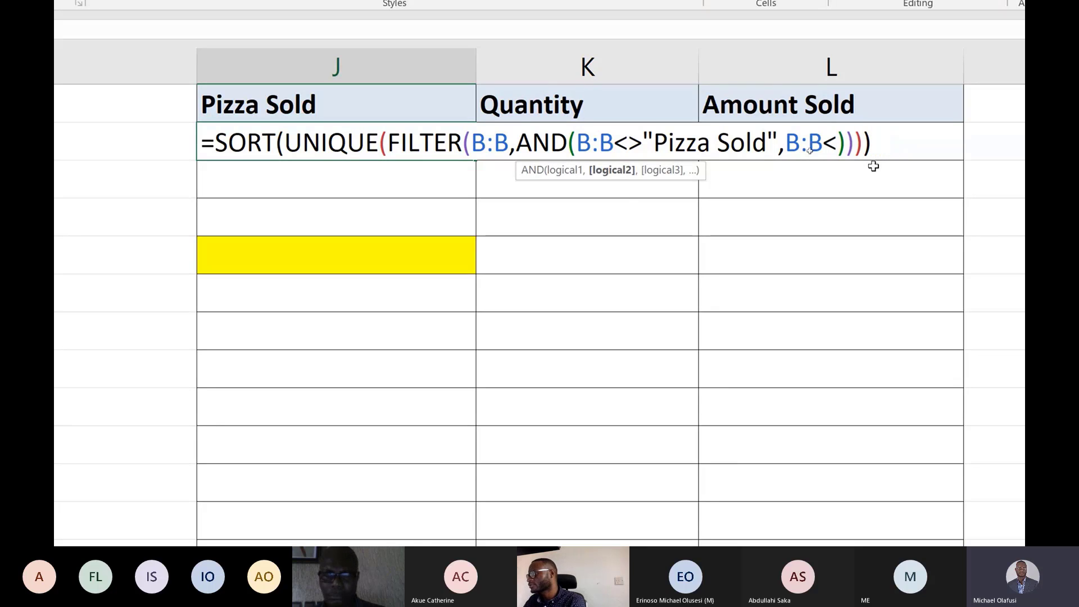
pyautogui.write('>')
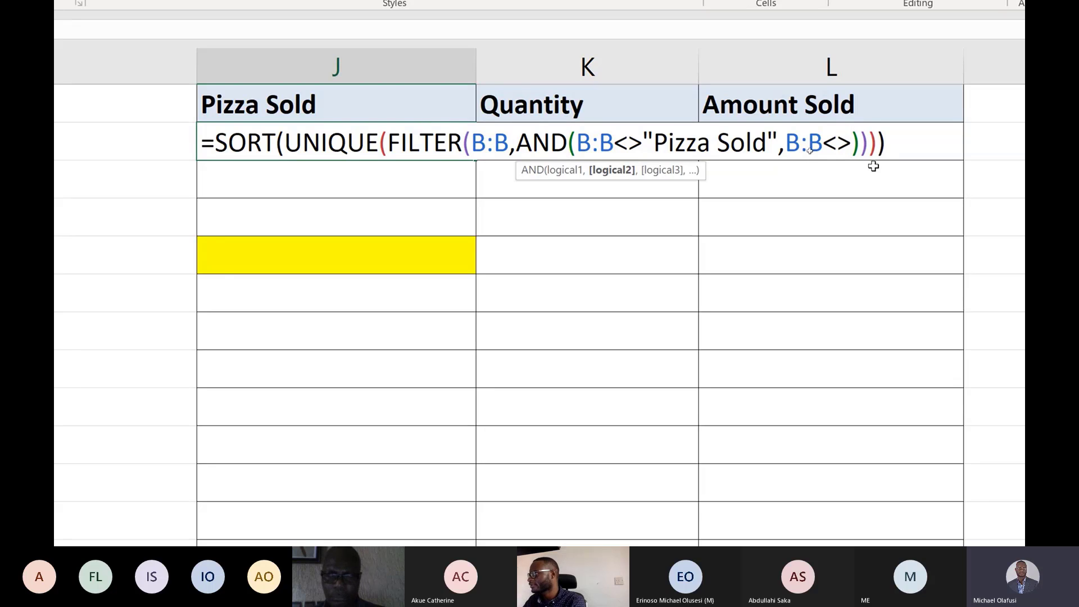
pyautogui.write('0')
pyautogui.press('Return')
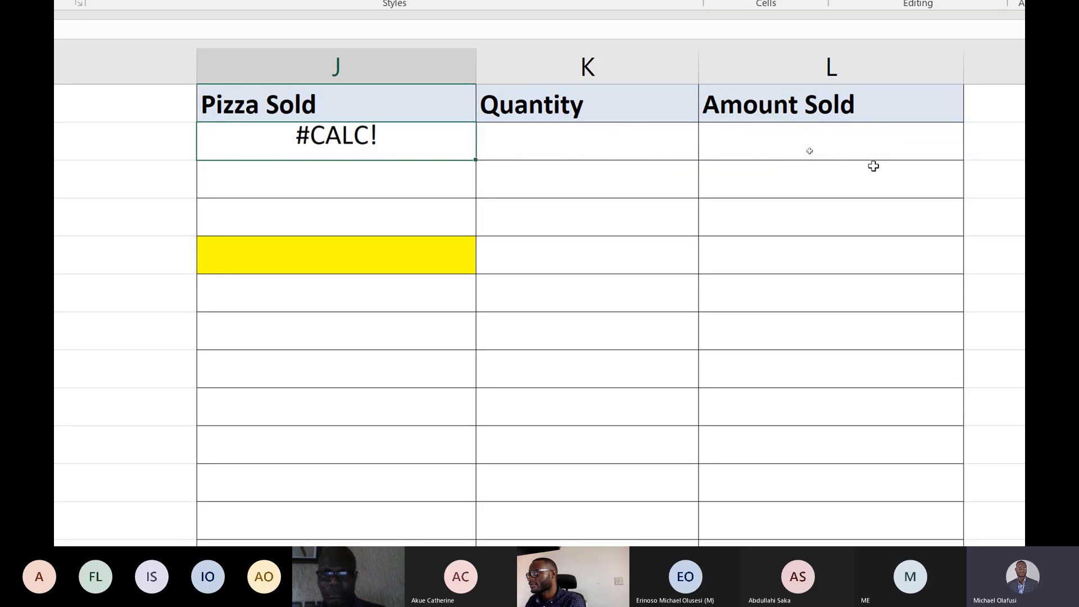
# Copy the AND(B:B<>"Pizza Sold",B:B<>0) part of the J2 formula and paste it into I2.
pyautogui.doubleClick(432, 149)
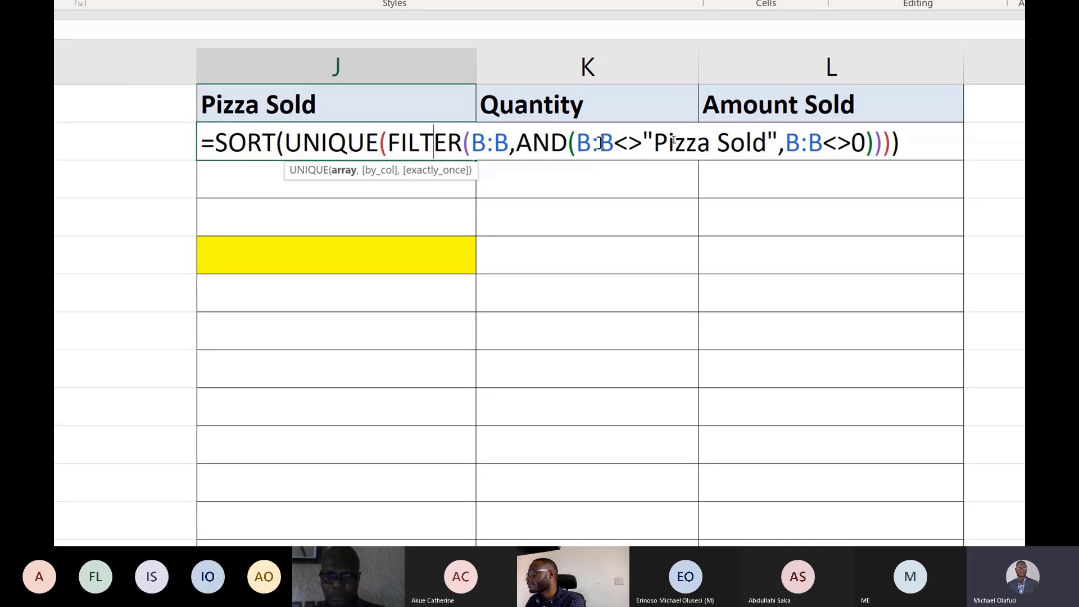
pyautogui.click(568, 141)
pyautogui.moveTo(516, 143); pyautogui.dragTo(877, 135)
pyautogui.hotkey('ctrl', 'c')
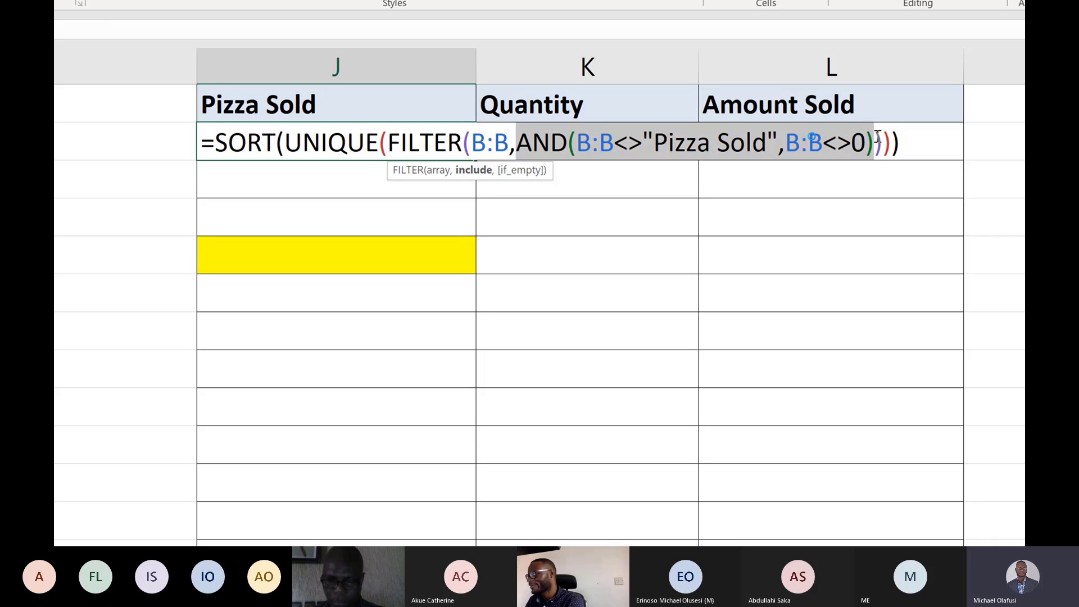
pyautogui.press('Escape')
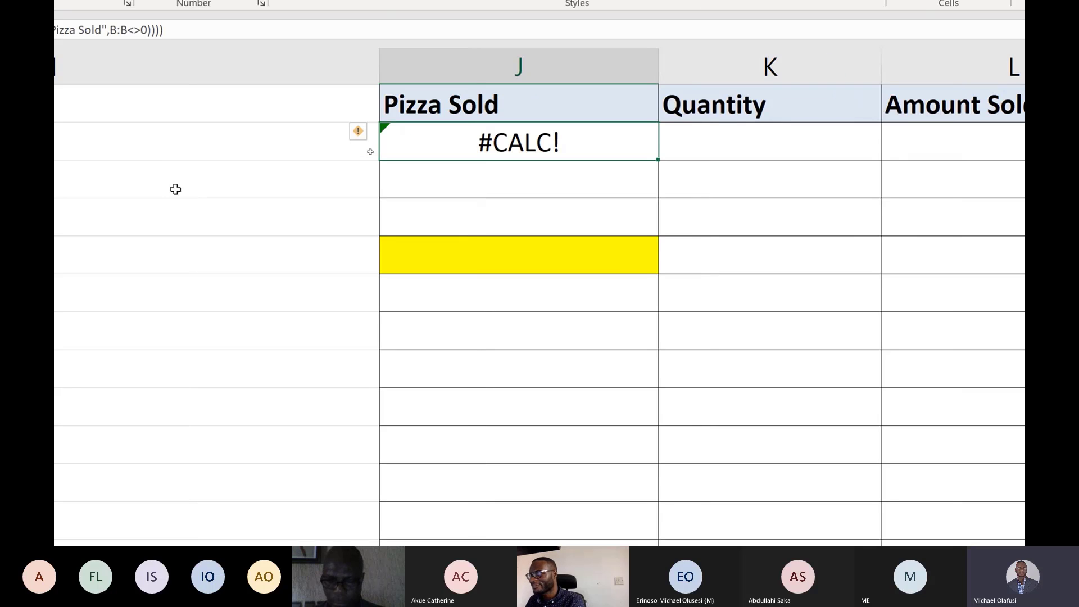
pyautogui.click(192, 133)
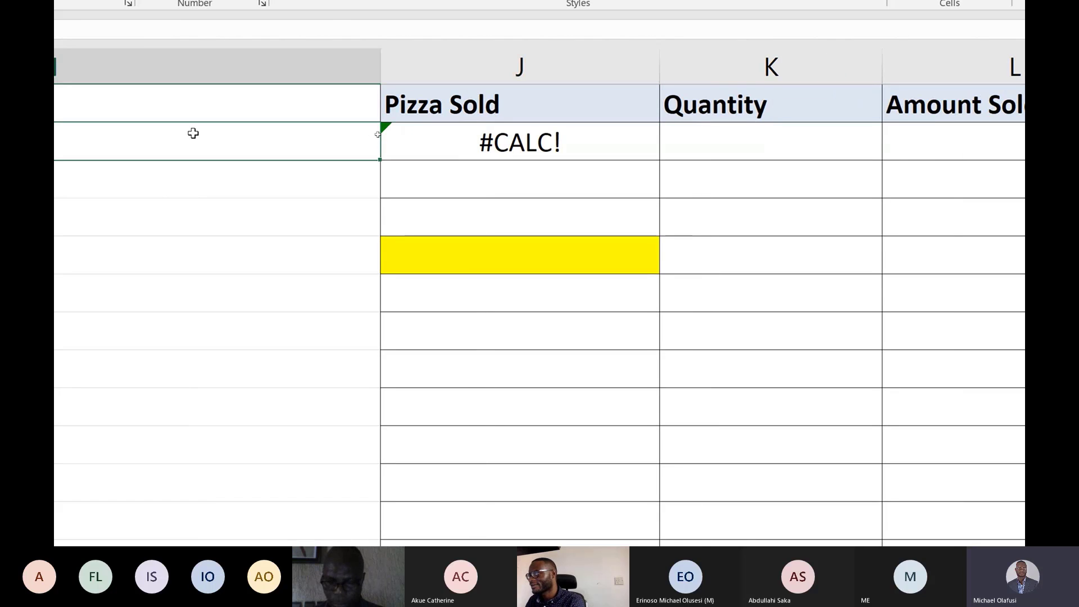
pyautogui.hotkey('ctrl', 'v')
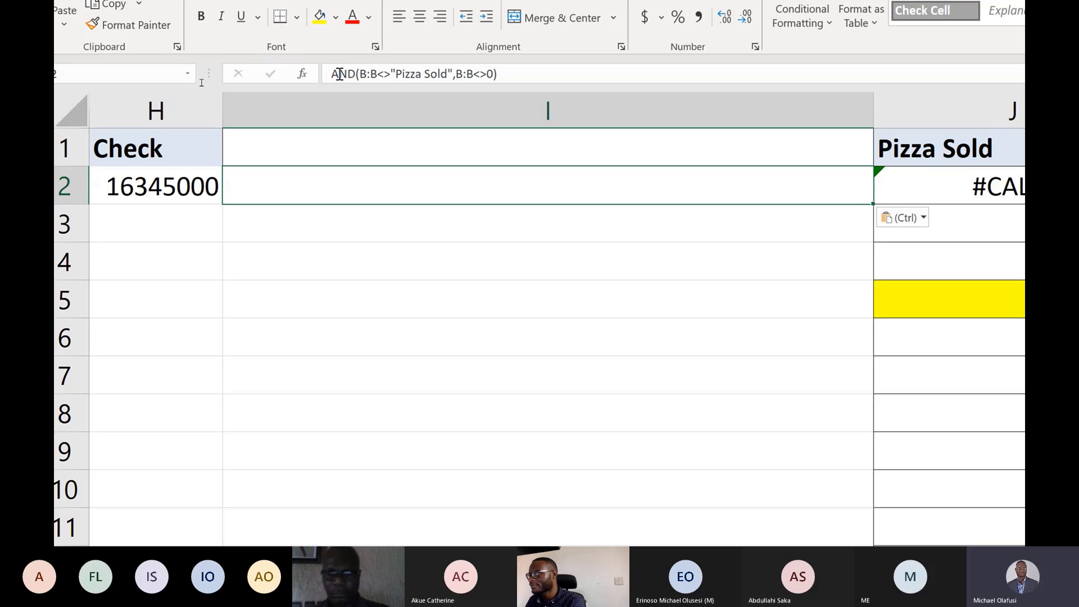
# Turn the pasted text in I2 into the formula =AND(B:B<>"Pizza Sold",B:B<>0).
pyautogui.click(332, 74)
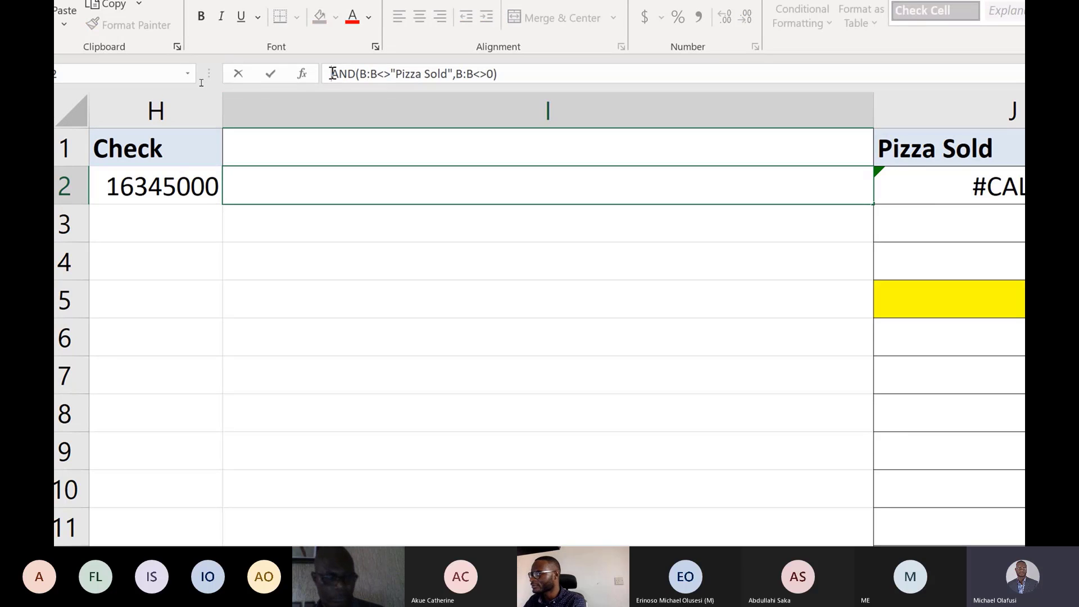
pyautogui.write('=')
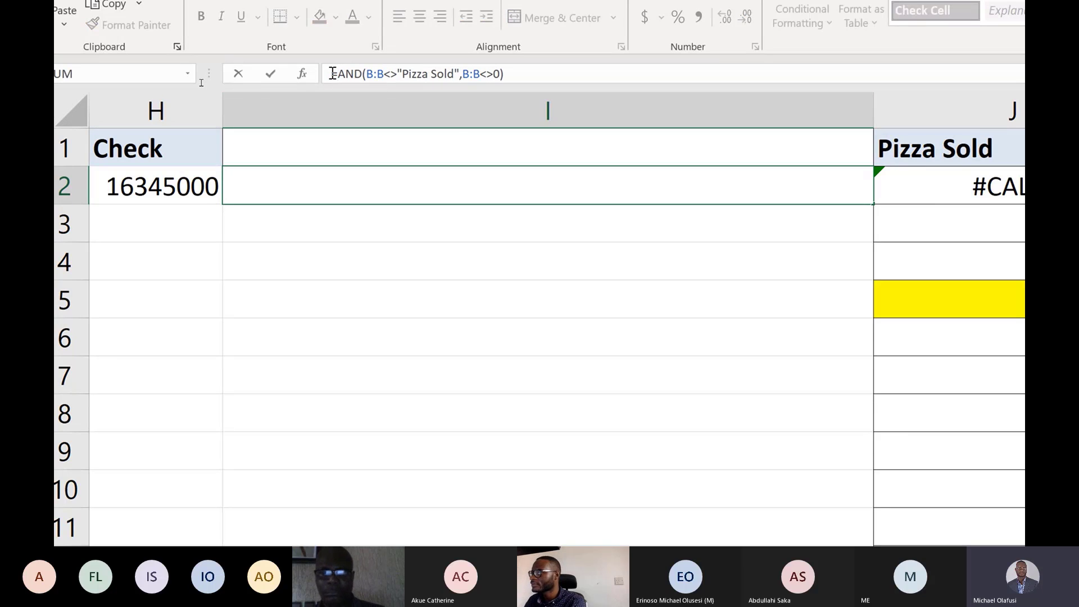
pyautogui.click(279, 219)
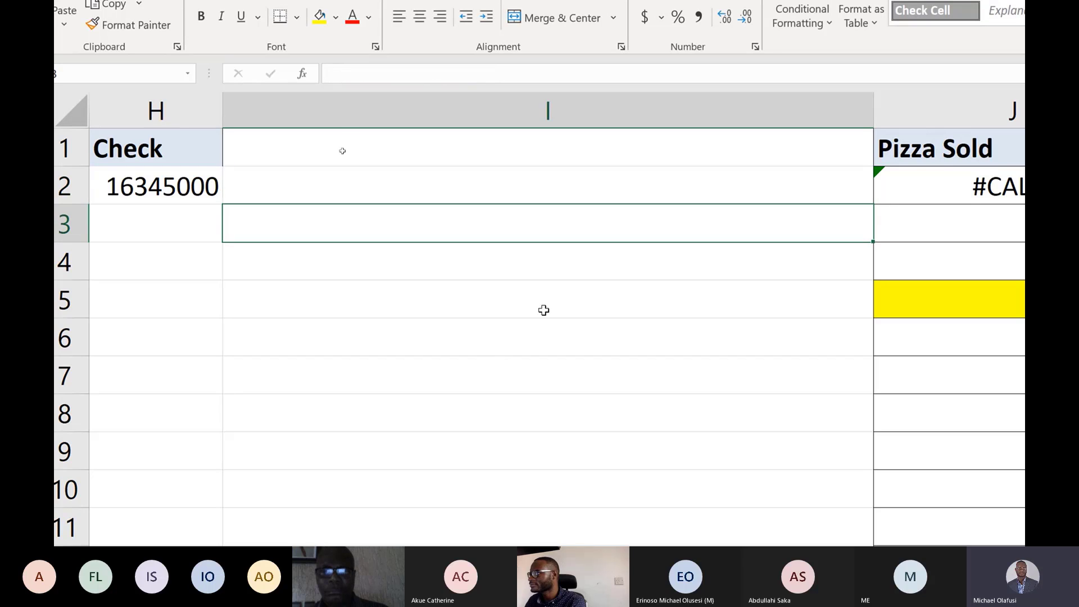
pyautogui.click(614, 170)
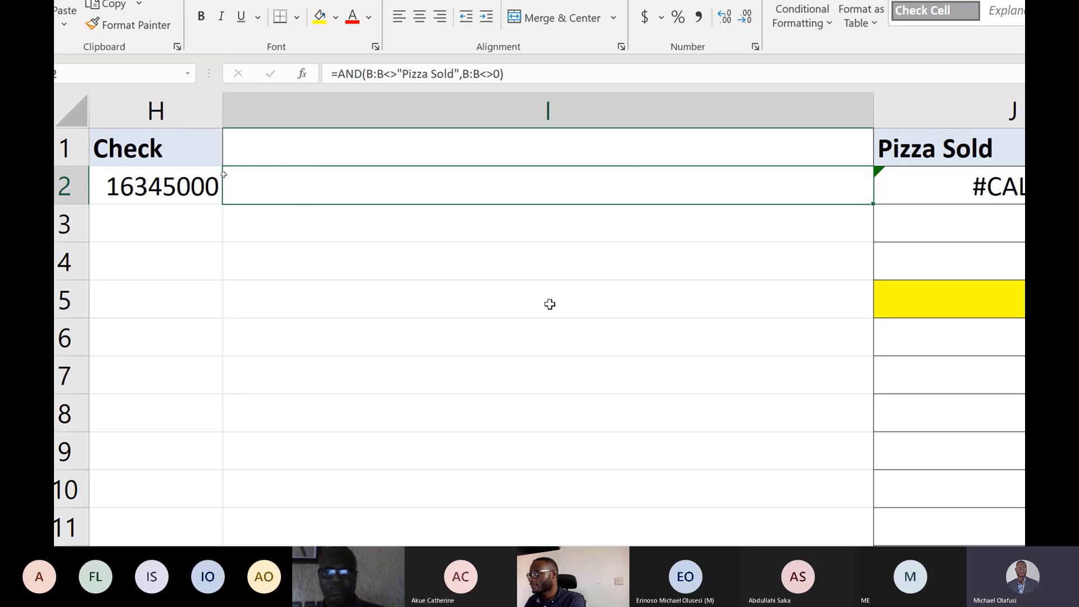
pyautogui.click(369, 266)
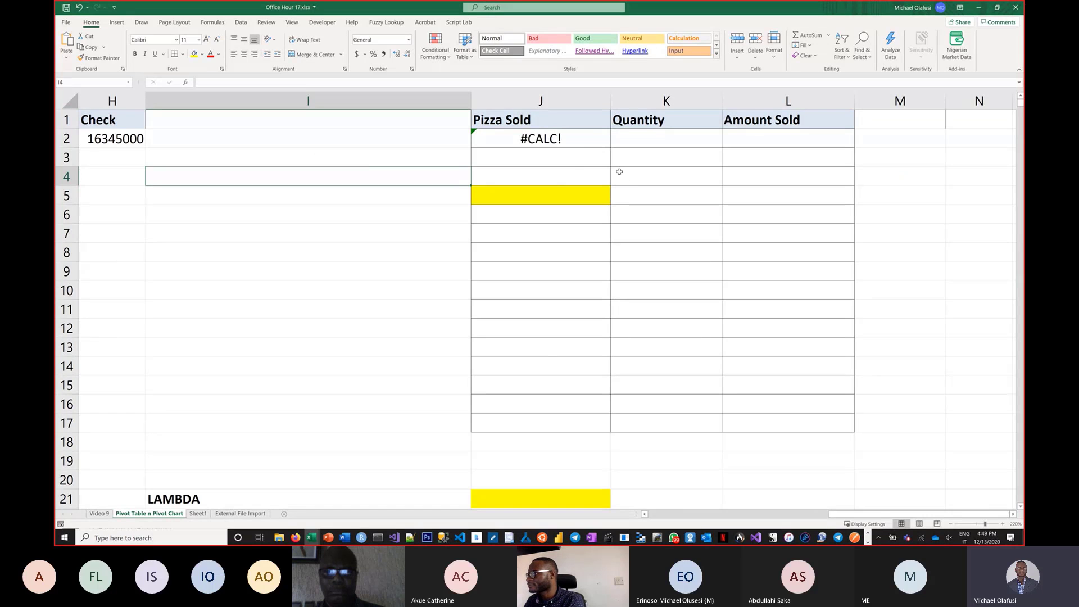
# Change the font colour of I2 so its formula result can be read.
pyautogui.click(405, 144)
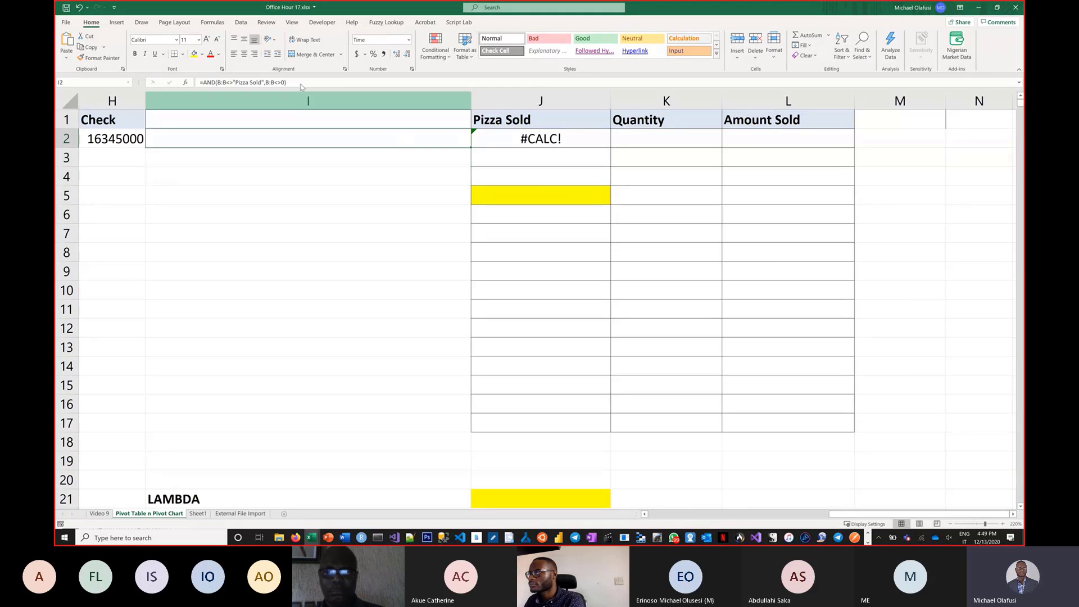
pyautogui.click(218, 54)
pyautogui.click(244, 97)
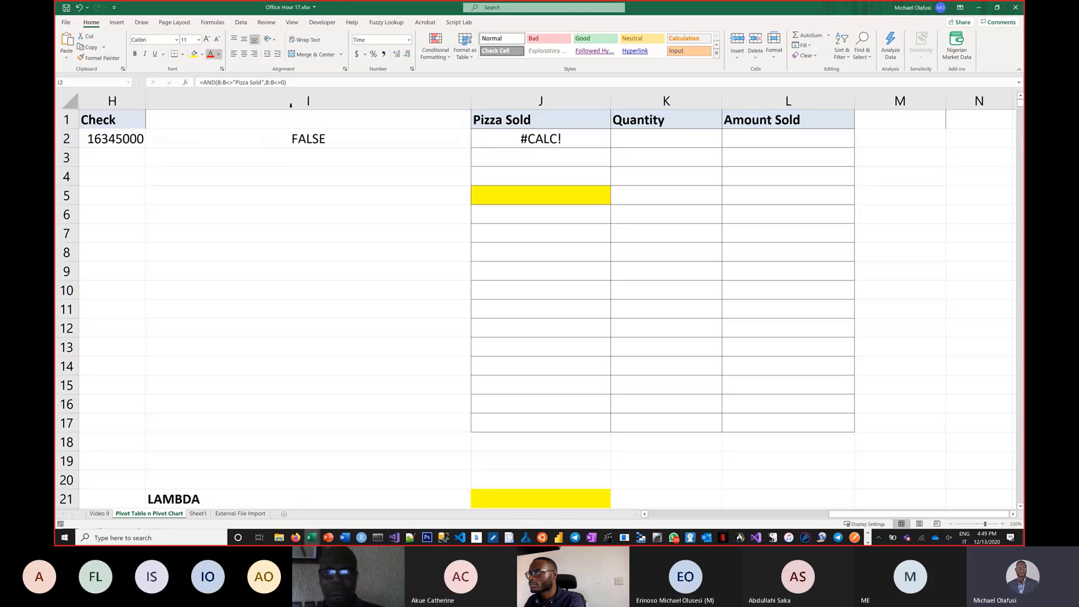
pyautogui.click(294, 99)
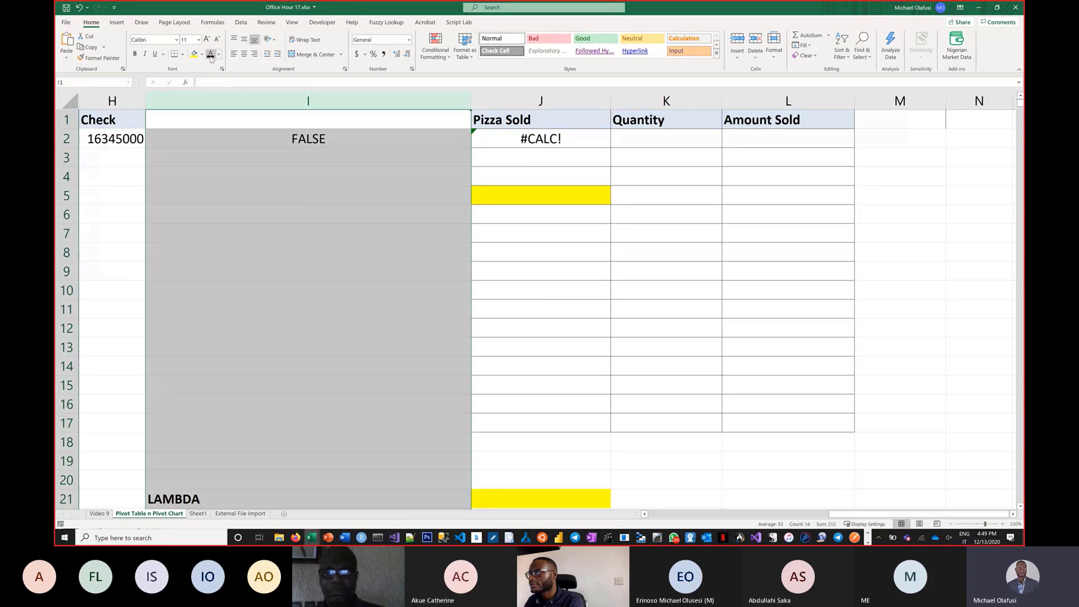
pyautogui.click(270, 173)
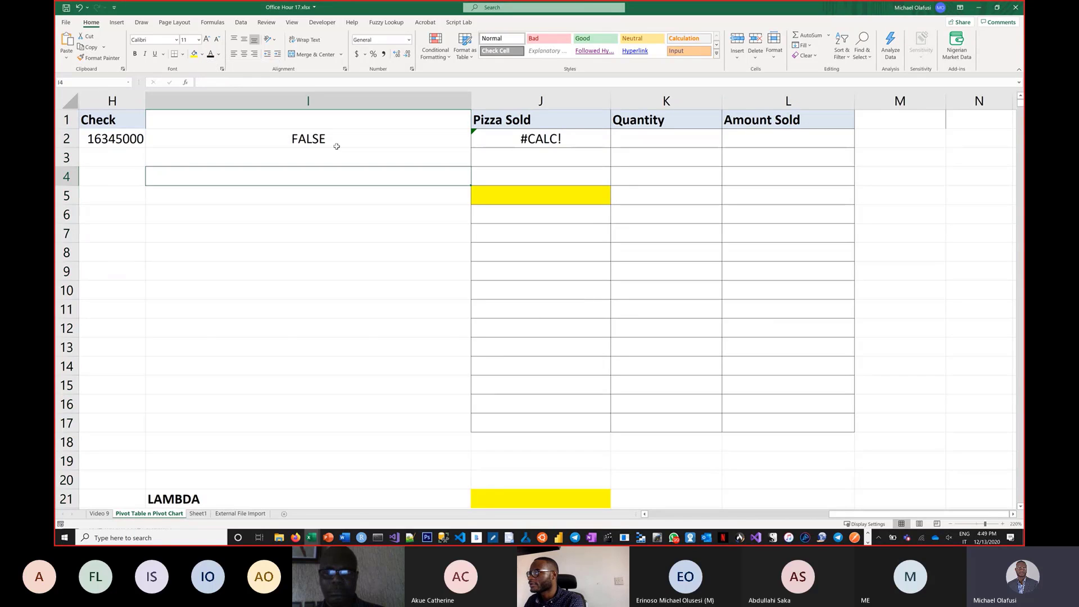
# Reduce the I2 formula to =B:B<>"Pizza Sold" by removing the AND wrapper and second condition.
pyautogui.click(339, 144)
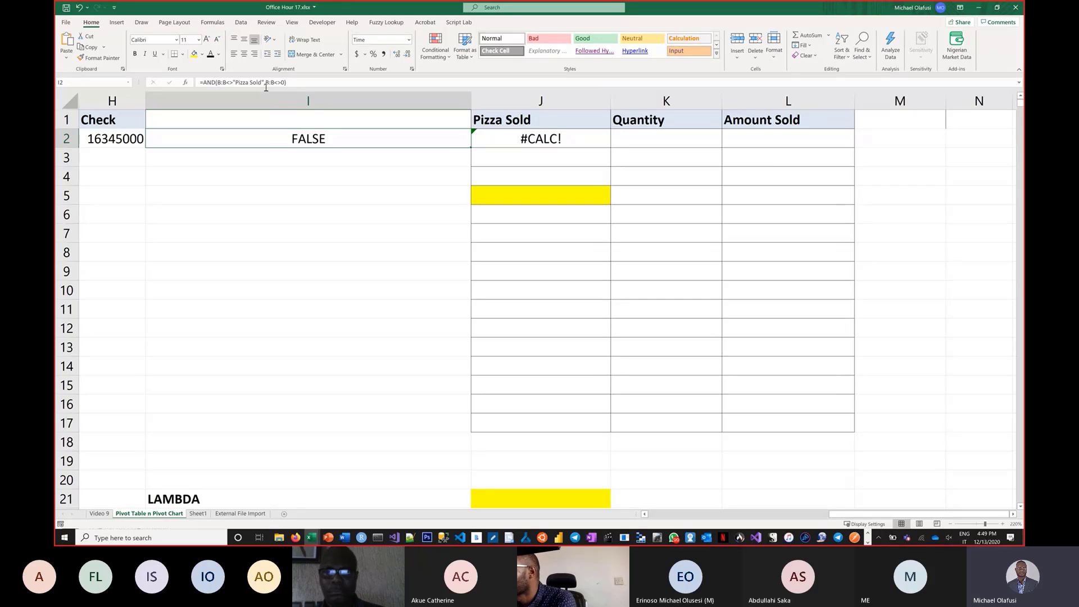
pyautogui.moveTo(264, 82); pyautogui.dragTo(319, 81)
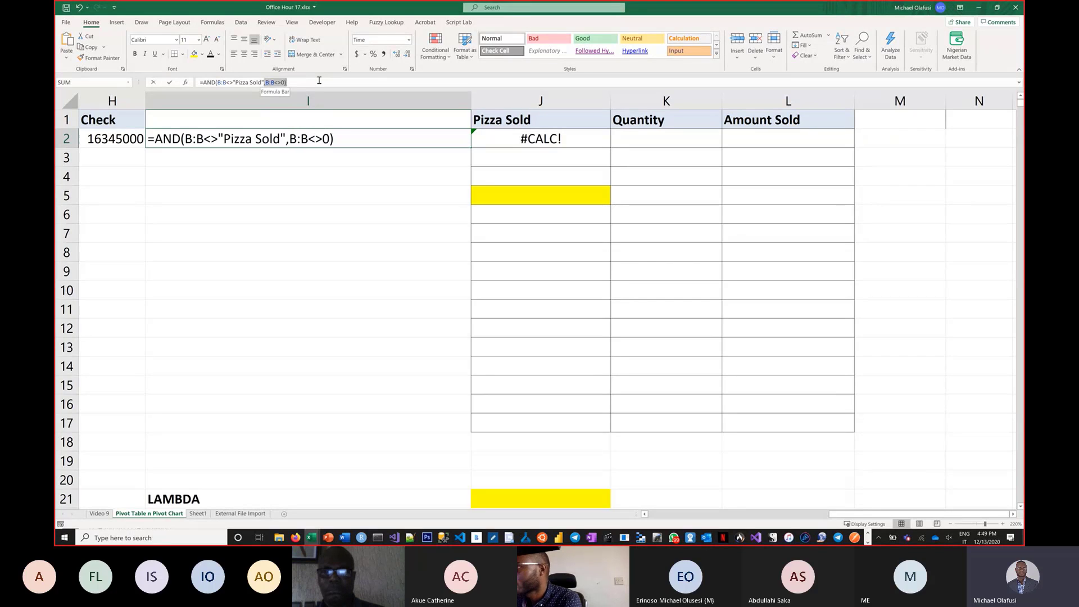
pyautogui.press('BackSpace')
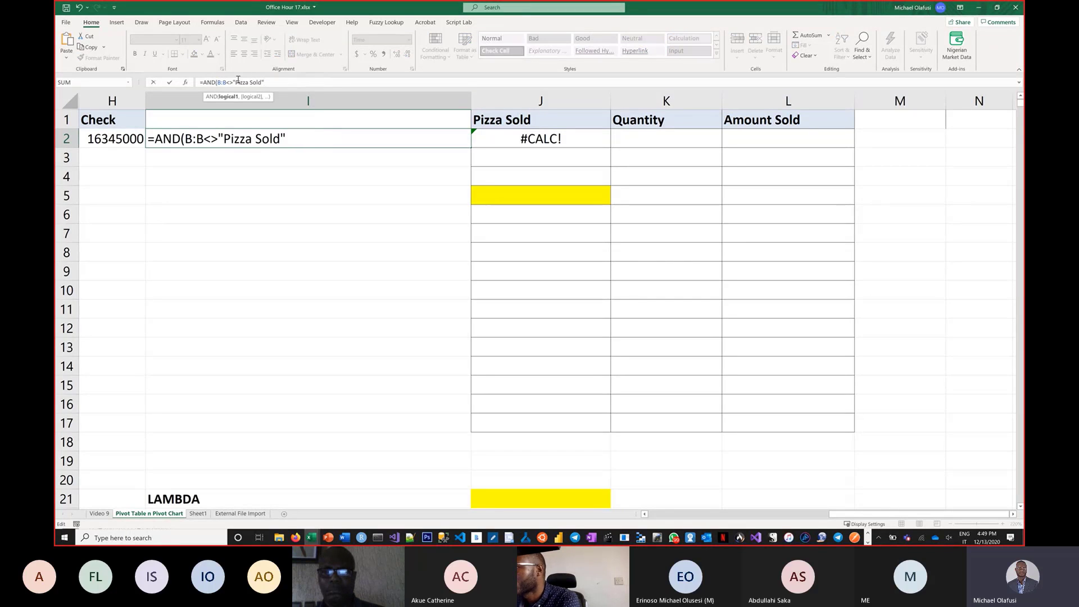
pyautogui.moveTo(219, 83); pyautogui.dragTo(204, 84)
pyautogui.press('BackSpace')
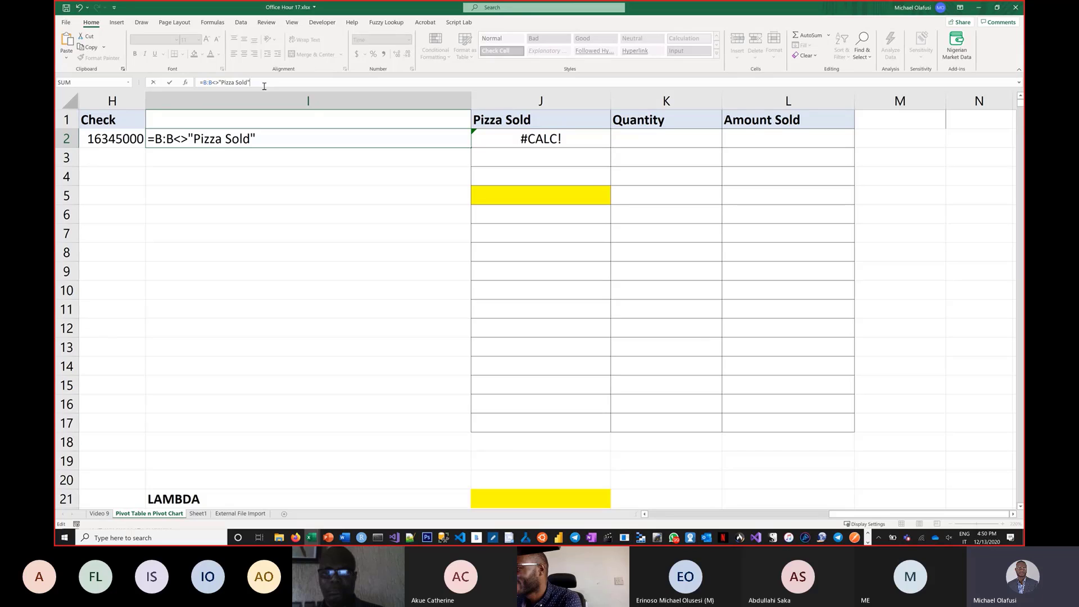
pyautogui.press('Return')
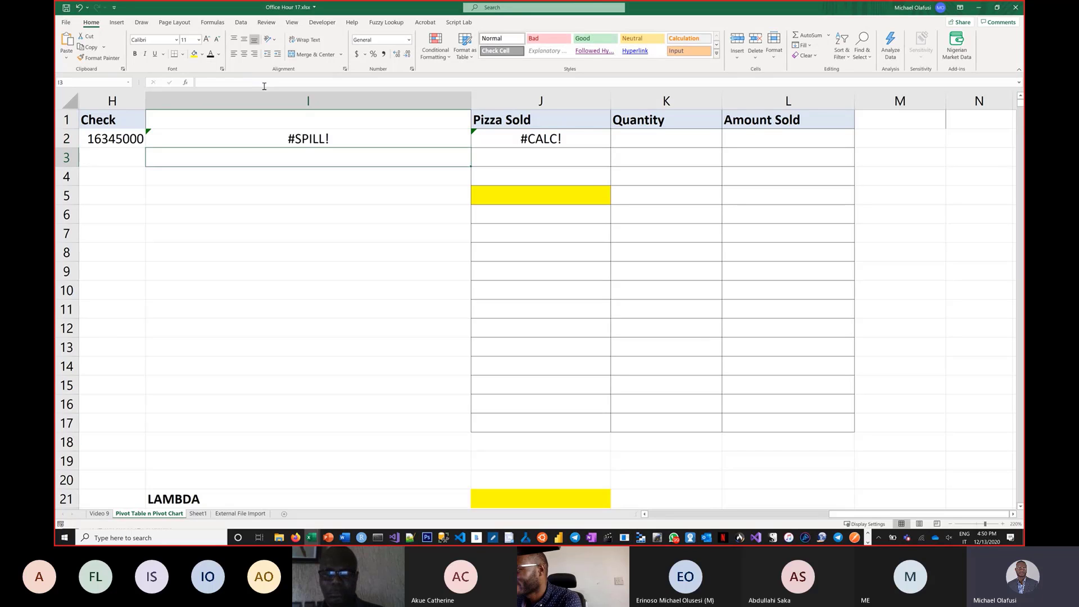
# Clear the test formula from I2.
pyautogui.click(291, 137)
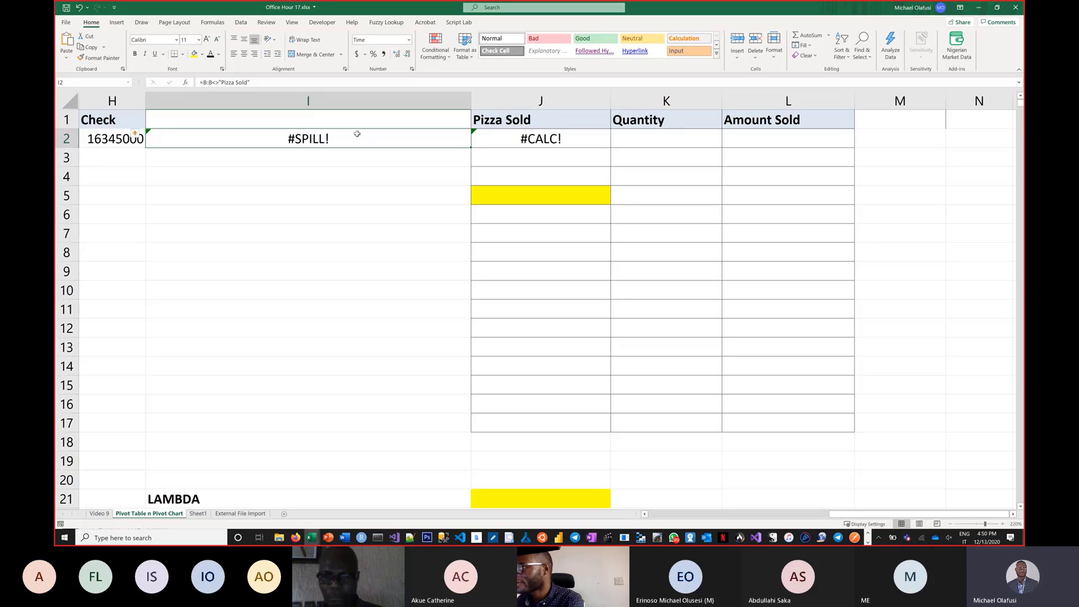
pyautogui.press('Delete')
# Edit the J2 formula to drop the AND wrapper and multiply the two column B conditions instead.
pyautogui.click(536, 137)
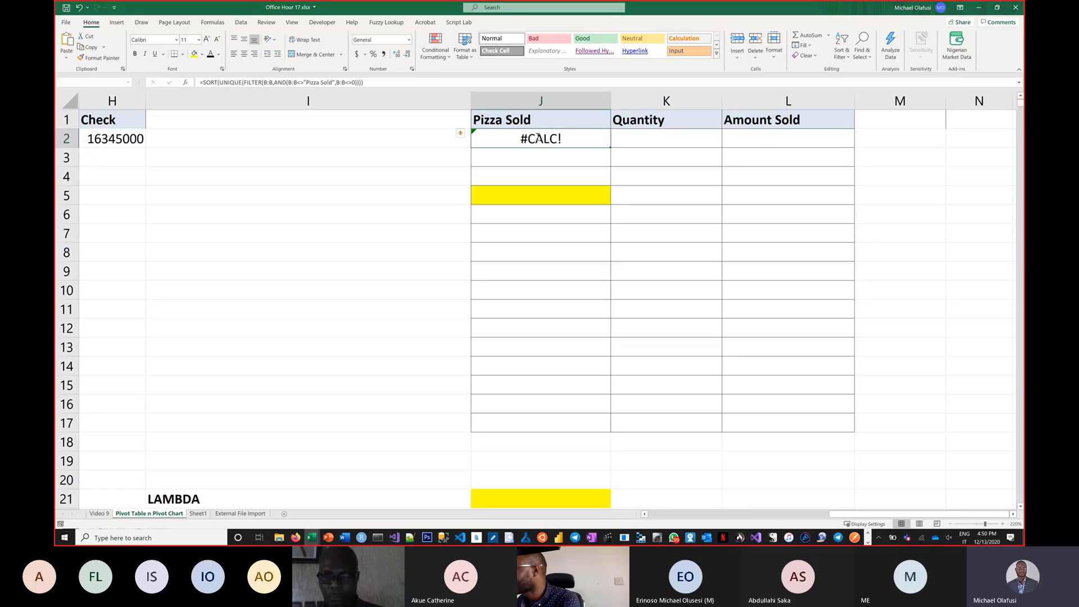
pyautogui.doubleClick(537, 137)
pyautogui.click(659, 139)
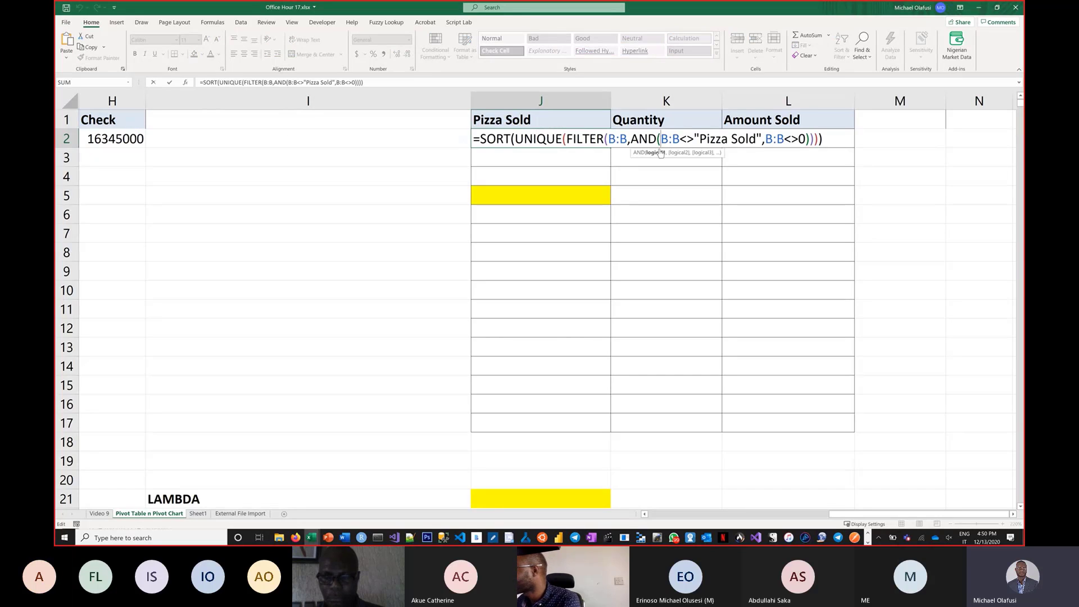
pyautogui.press('BackSpace')
pyautogui.press('BackSpace')
pyautogui.press('BackSpace')
pyautogui.press('BackSpace')
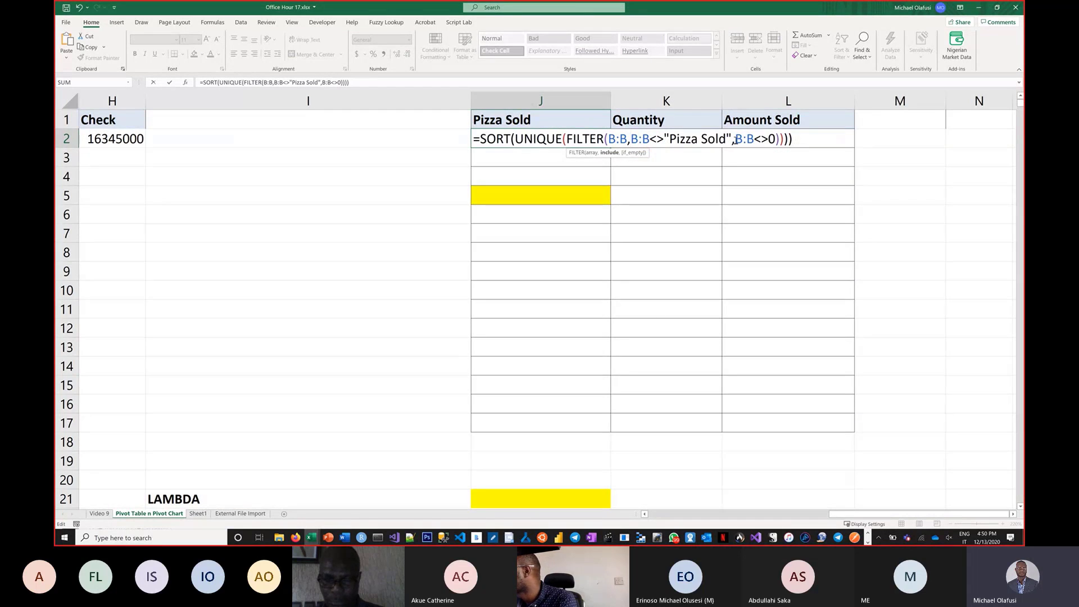
pyautogui.click(735, 140)
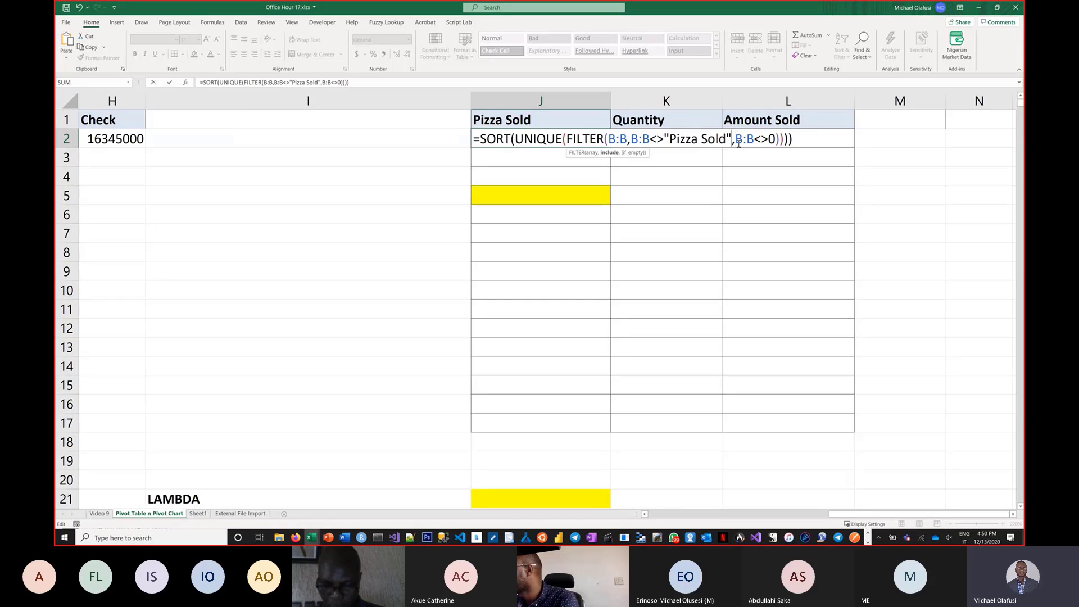
pyautogui.press('BackSpace')
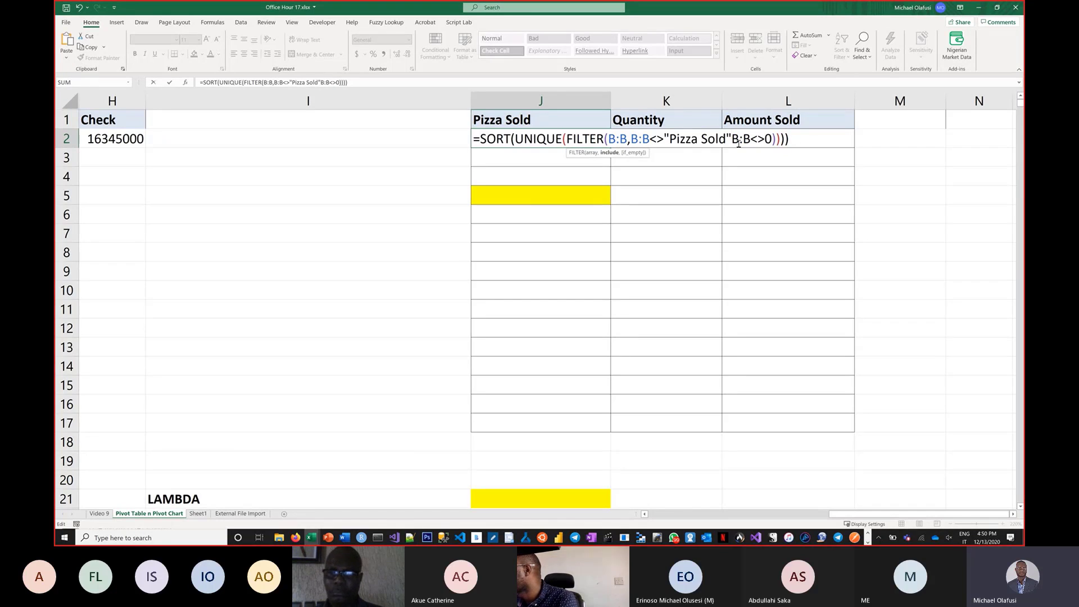
pyautogui.write('*')
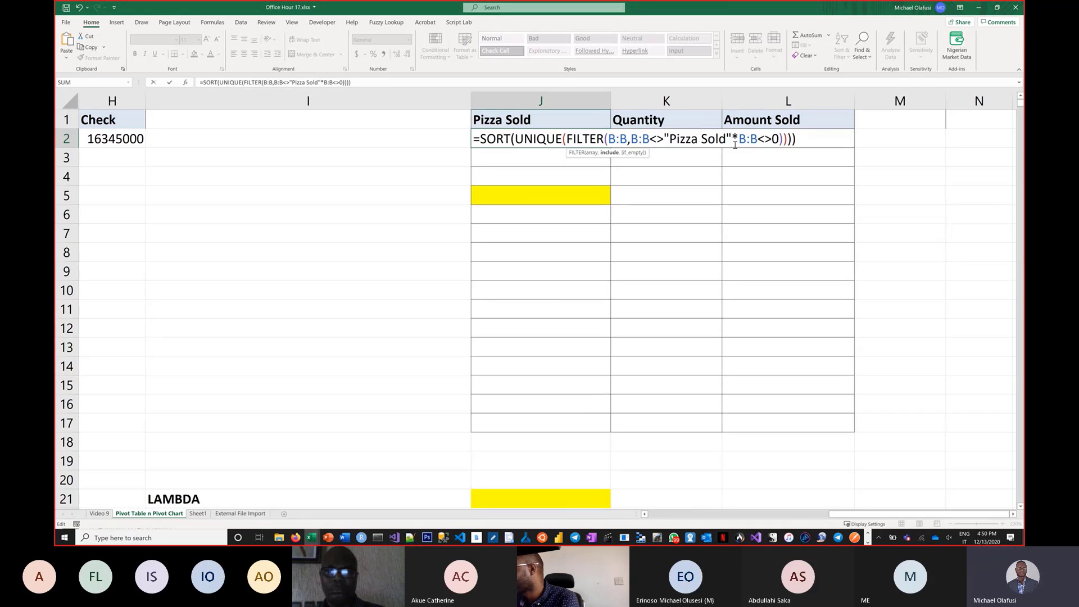
pyautogui.press('Left')
pyautogui.write(')')
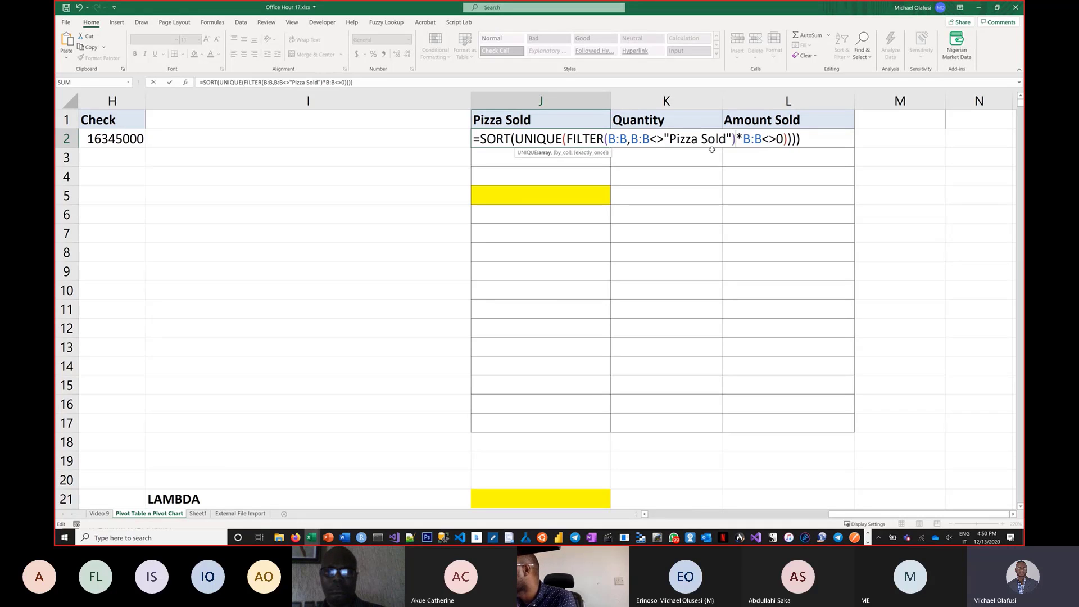
# Wrap each condition in parentheses so J2 reads =SORT(UNIQUE(FILTER(B:B,(B:B<>"Pizza Sold")*(B:B<>0)))) and enter it.
pyautogui.click(635, 143)
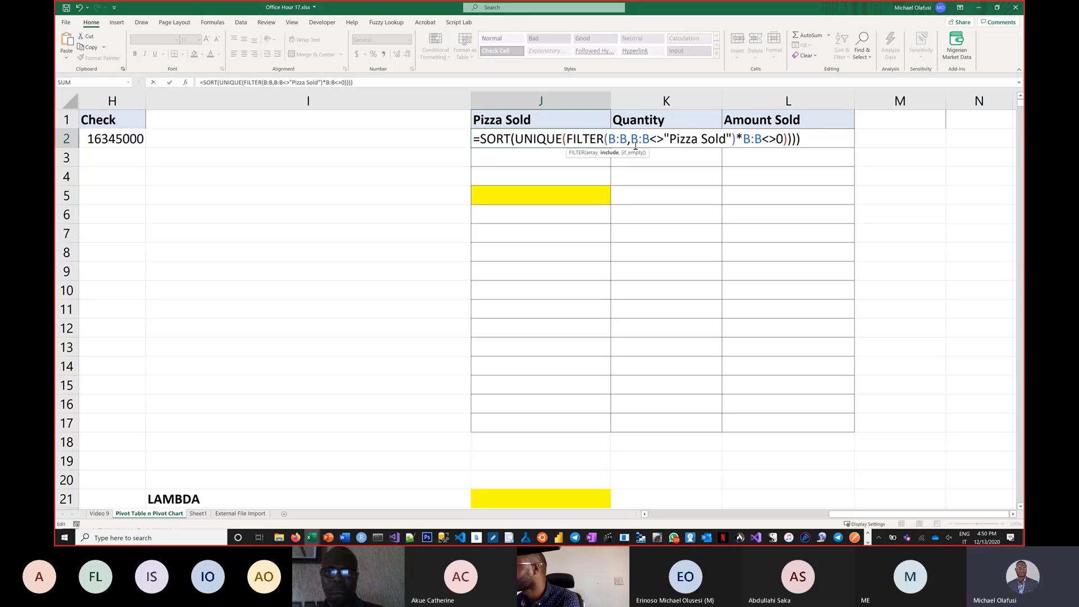
pyautogui.write('(')
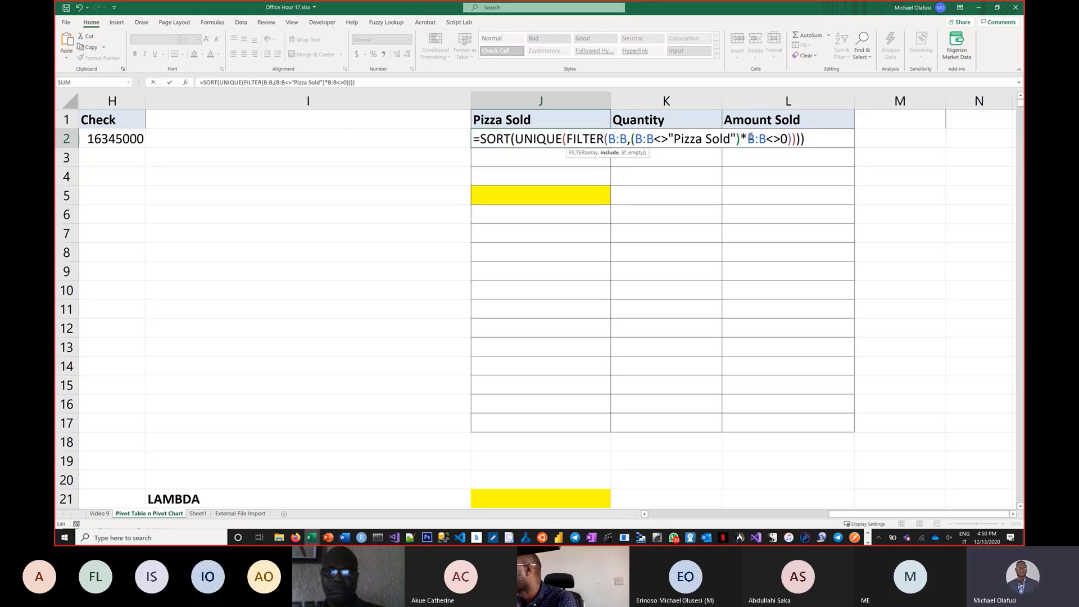
pyautogui.write('(')
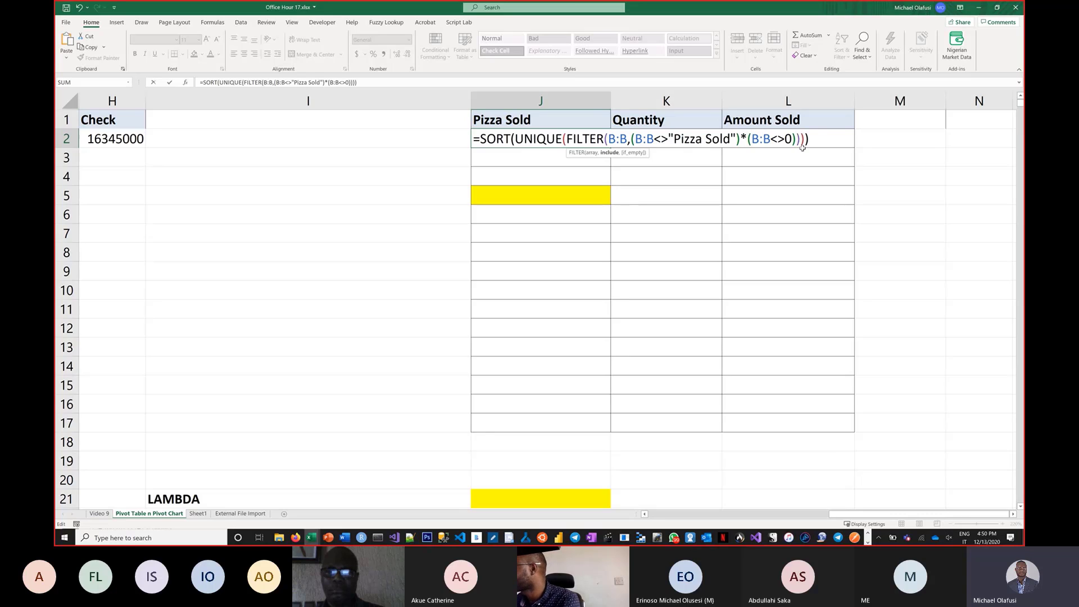
pyautogui.write(')')
pyautogui.press('Left')
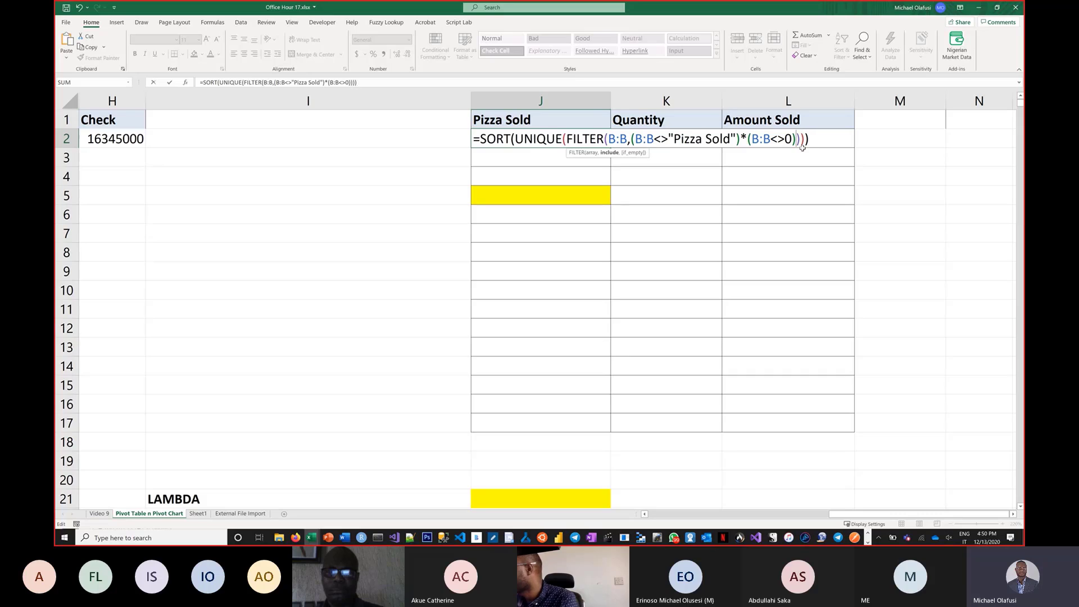
pyautogui.hotkey('ctrl', 'Return')
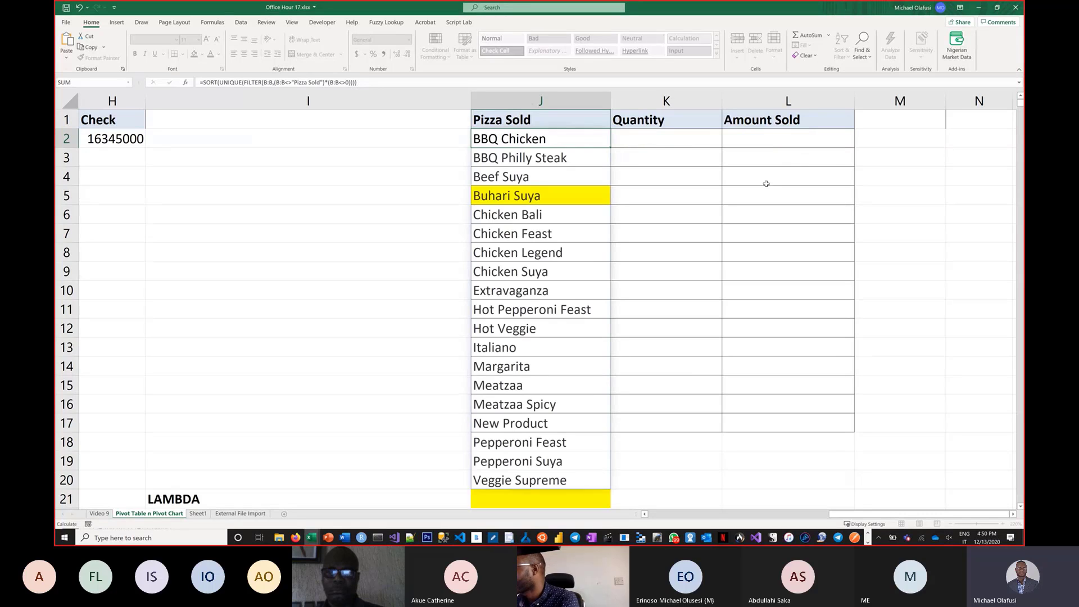
# Remove the yellow fill from cells J21 and J5.
pyautogui.click(543, 499)
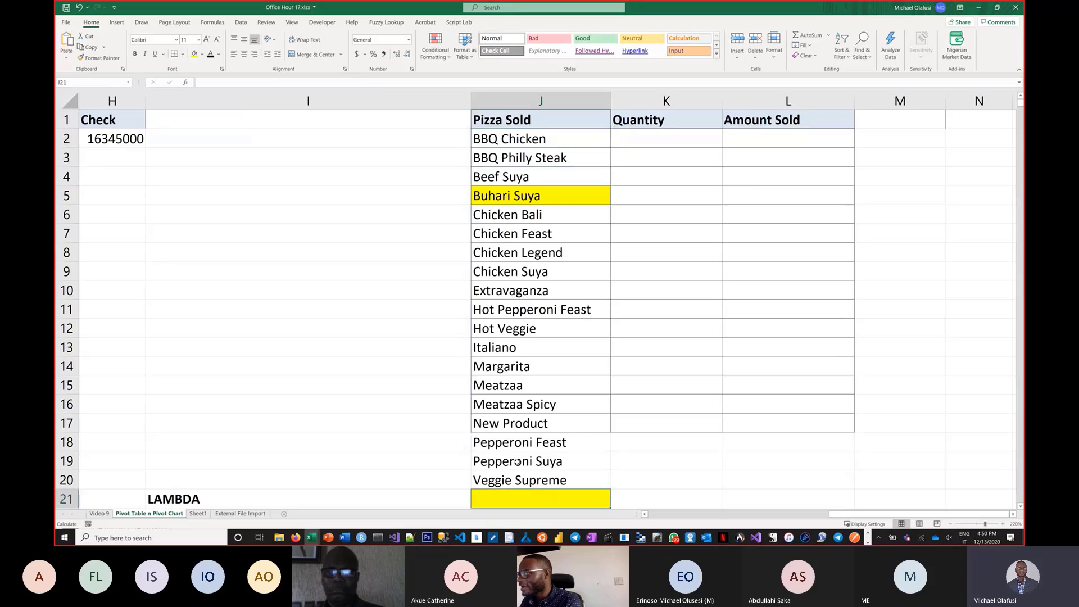
pyautogui.click(202, 54)
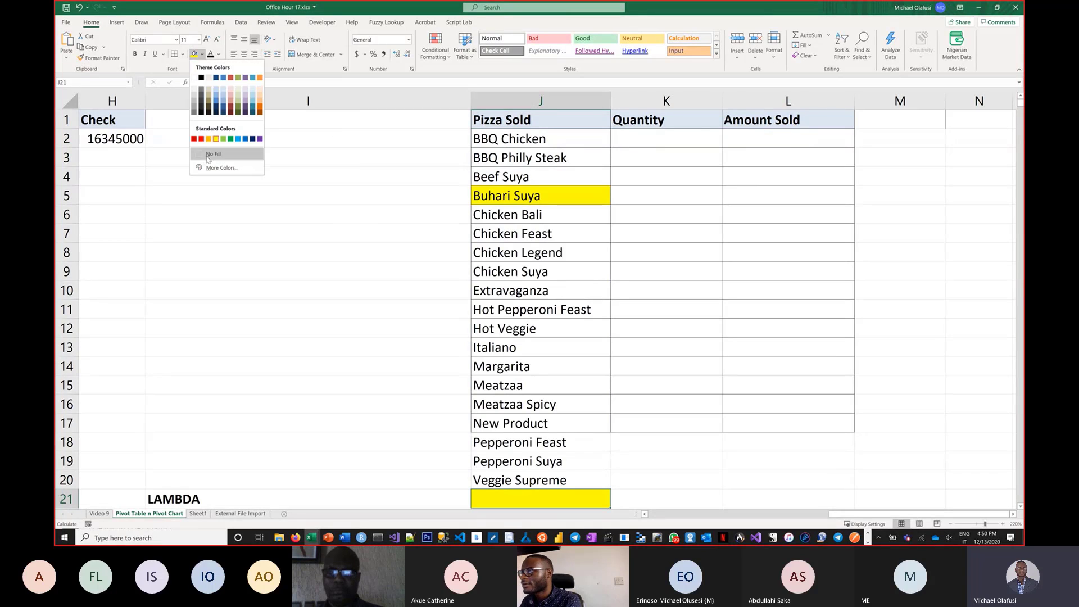
pyautogui.click(208, 155)
pyautogui.click(548, 203)
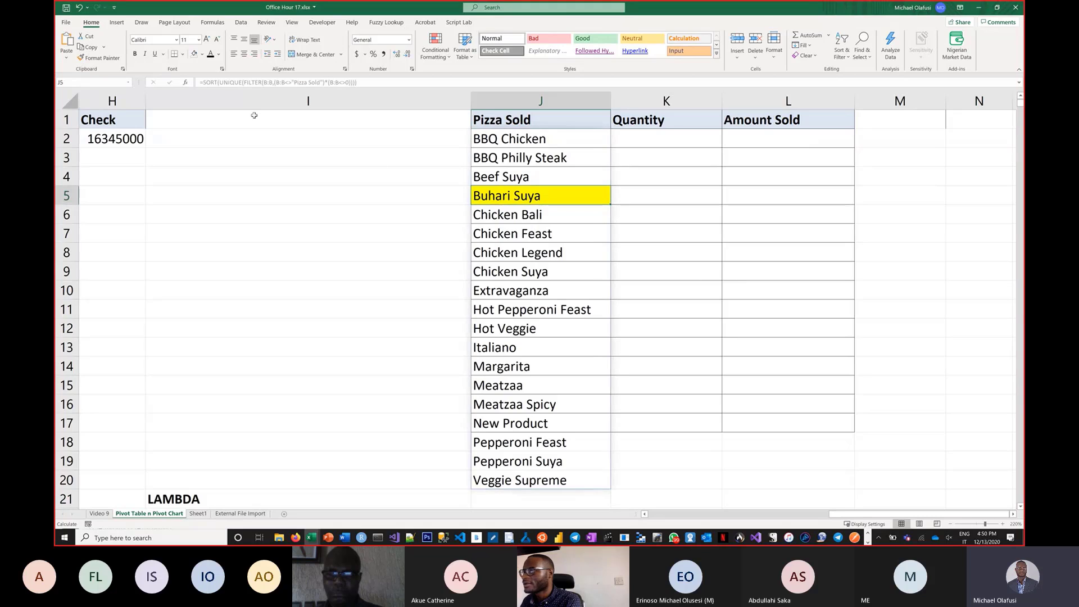
pyautogui.click(194, 54)
pyautogui.click(441, 371)
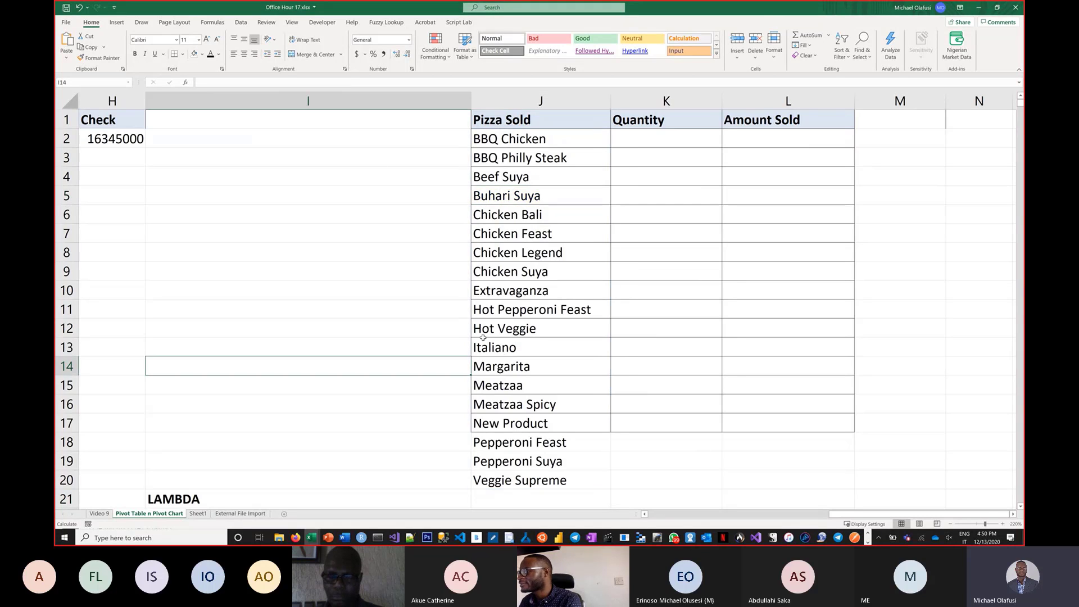
# Select the spilled pizza list in J2:J20 to examine its extent.
pyautogui.scroll(-1, 502, 375)
pyautogui.scroll(1, 562, 248)
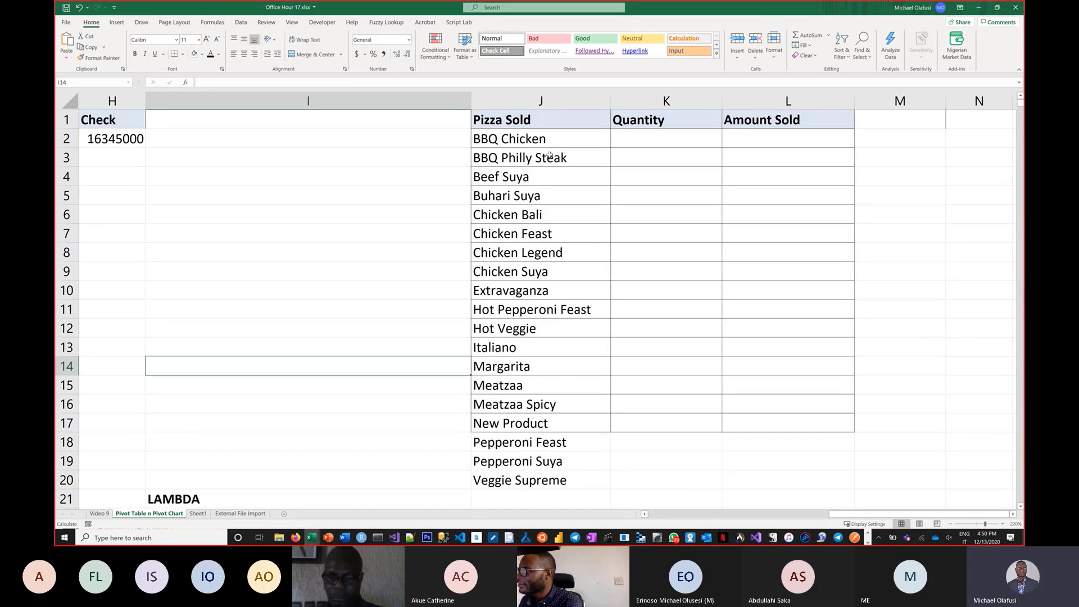
pyautogui.moveTo(511, 138); pyautogui.dragTo(528, 482)
pyautogui.click(377, 326)
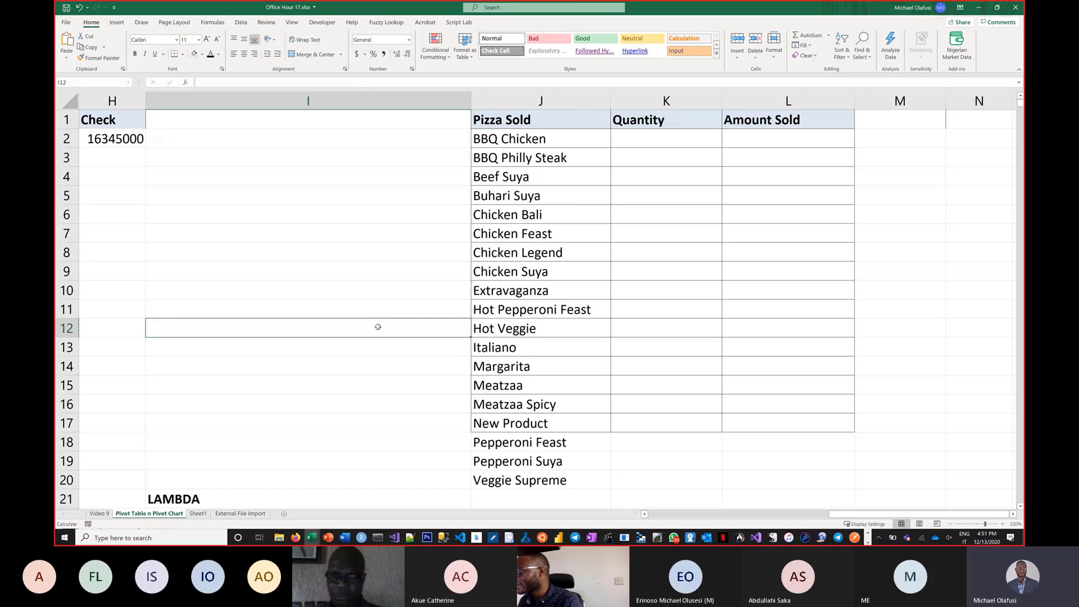
# Bold the UNIQUE, FILTER and SORT labels in I23:I25.
pyautogui.scroll(-1, 386, 342)
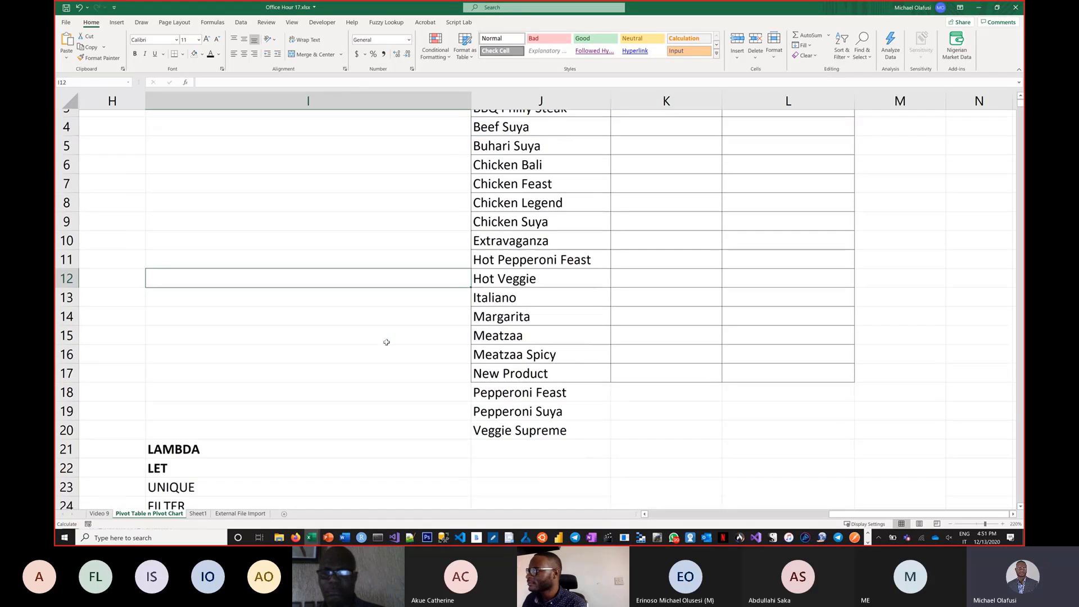
pyautogui.scroll(-4, 386, 342)
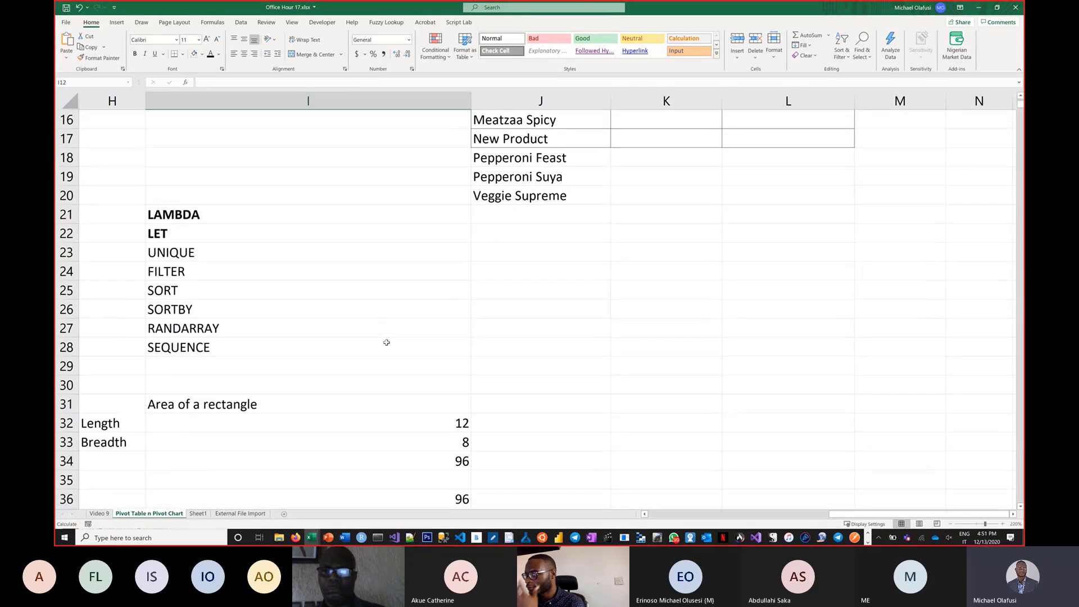
pyautogui.scroll(2, 325, 335)
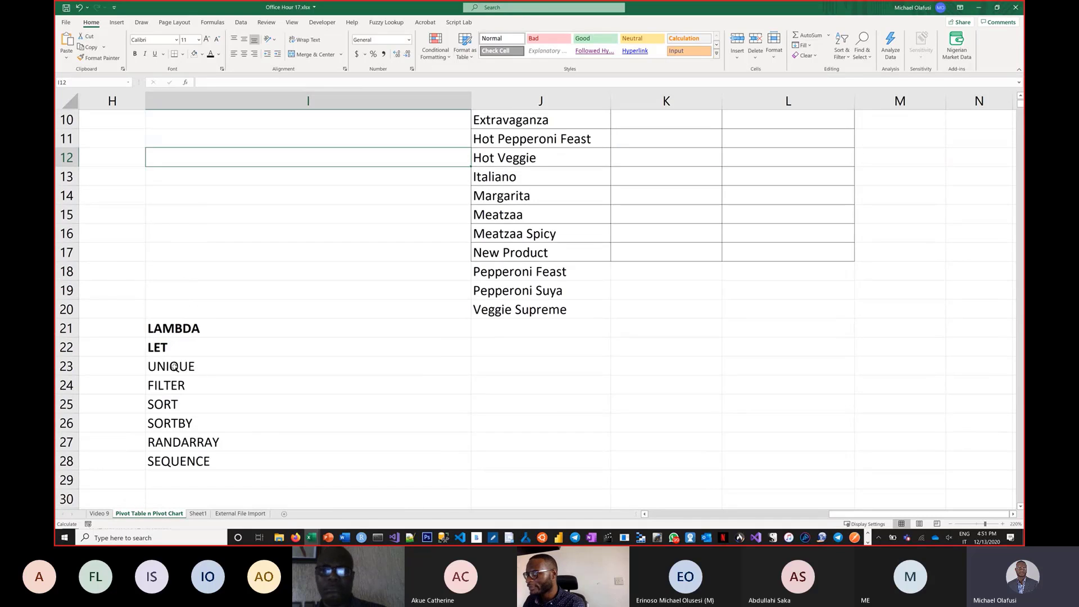
pyautogui.moveTo(169, 366); pyautogui.dragTo(169, 404)
pyautogui.hotkey('ctrl', 'b')
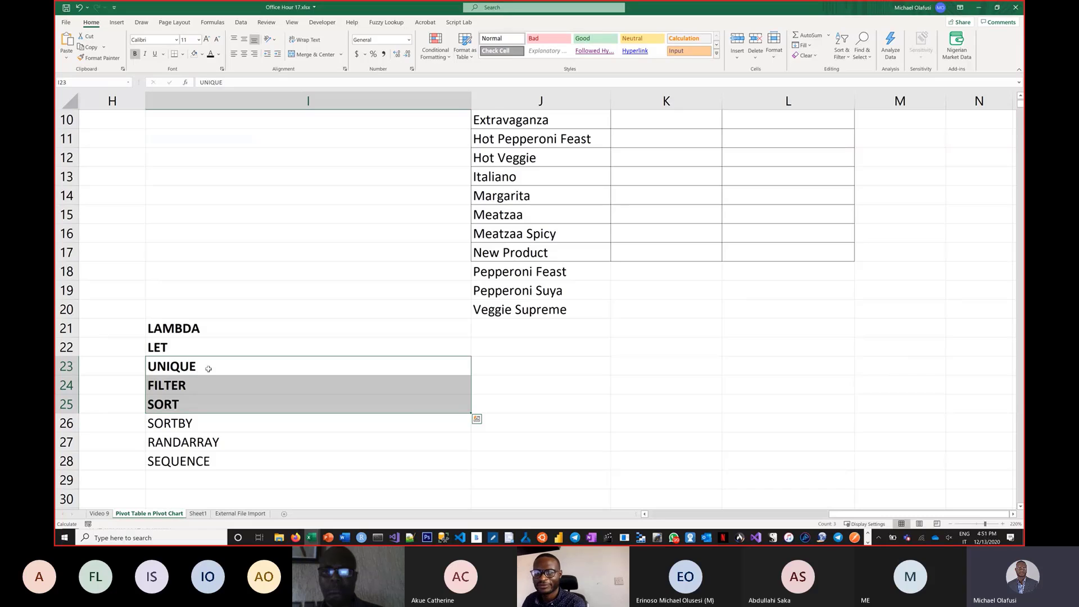
pyautogui.scroll(3, 431, 270)
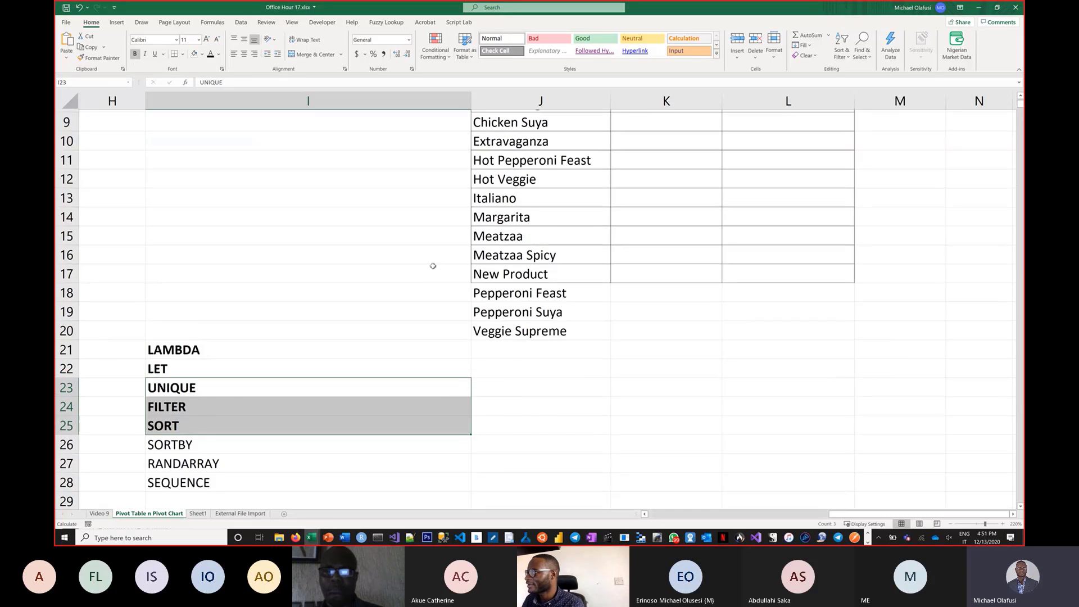
pyautogui.click(628, 136)
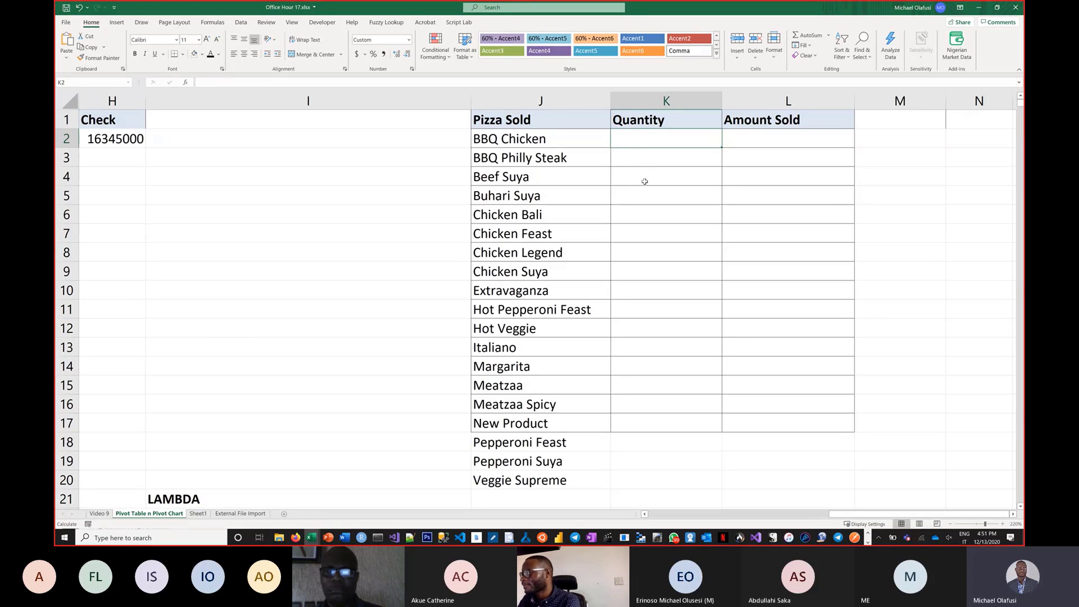
pyautogui.write('=')
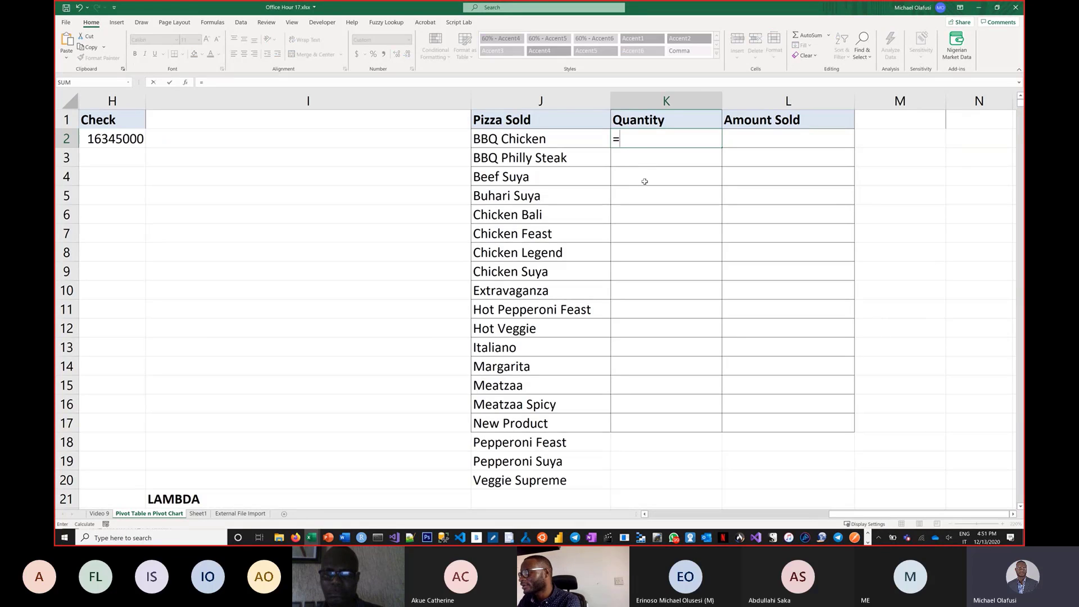
pyautogui.write('countif')
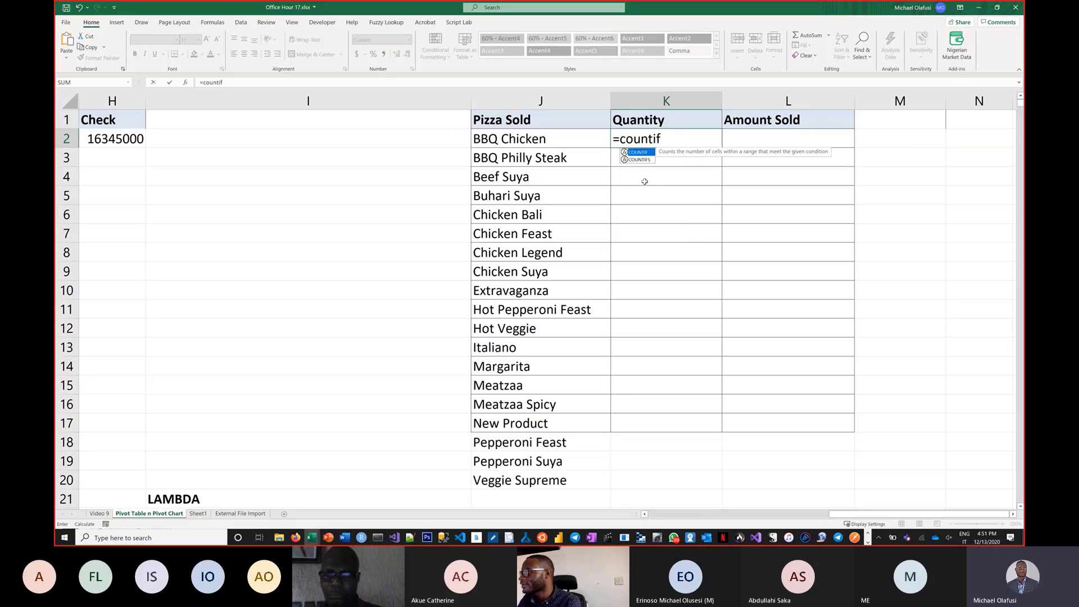
pyautogui.write('(')
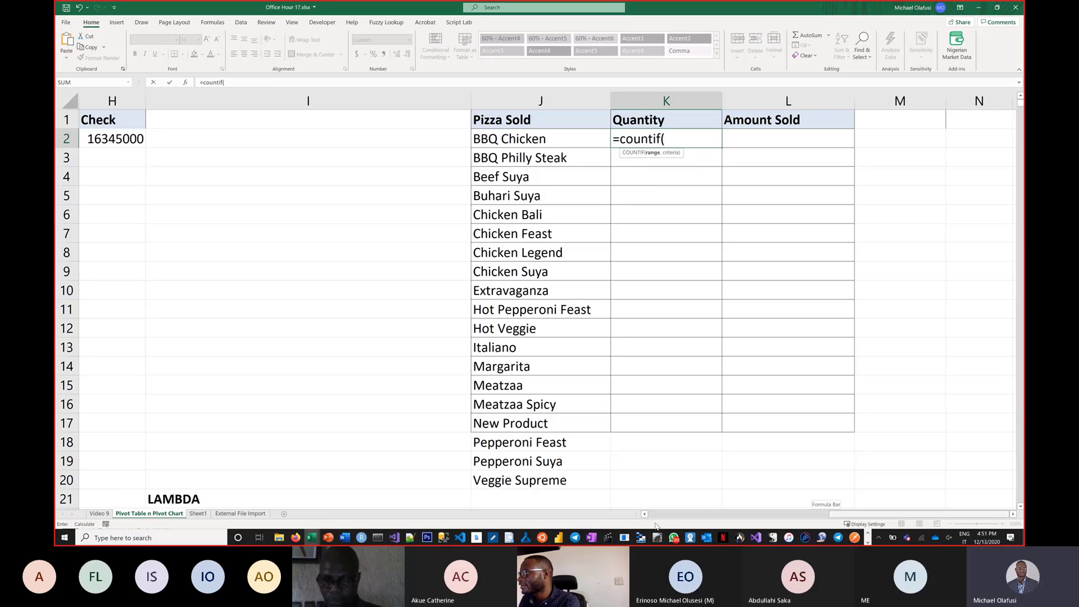
pyautogui.moveTo(657, 526); pyautogui.dragTo(998, 497)
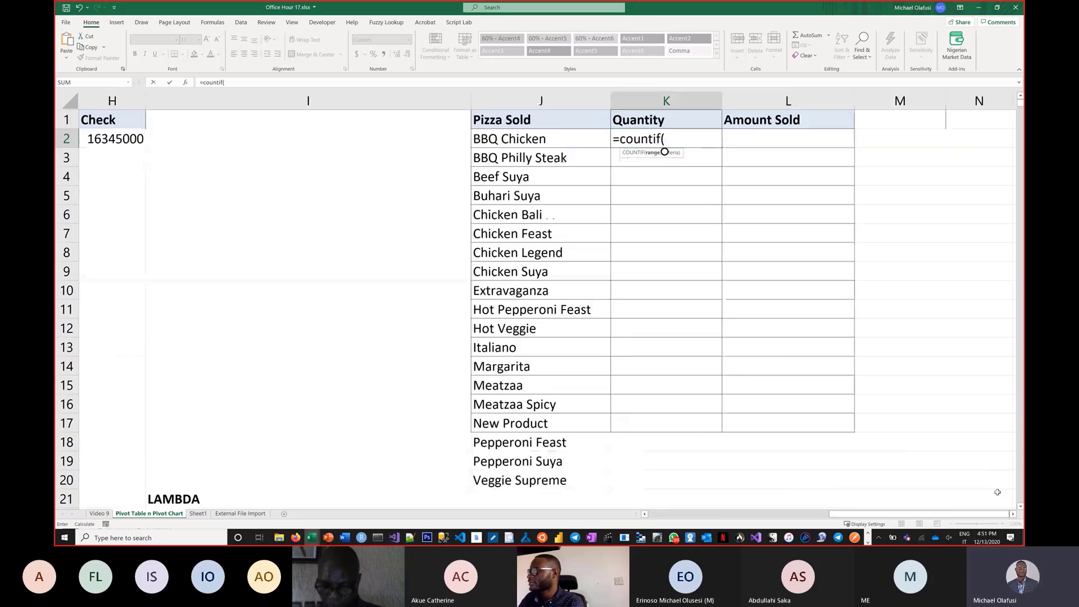
pyautogui.press('BackSpace')
pyautogui.press('BackSpace')
pyautogui.press('BackSpace')
pyautogui.press('BackSpace')
pyautogui.press('BackSpace')
pyautogui.press('BackSpace')
pyautogui.press('BackSpace')
pyautogui.press('BackSpace')
pyautogui.press('BackSpace')
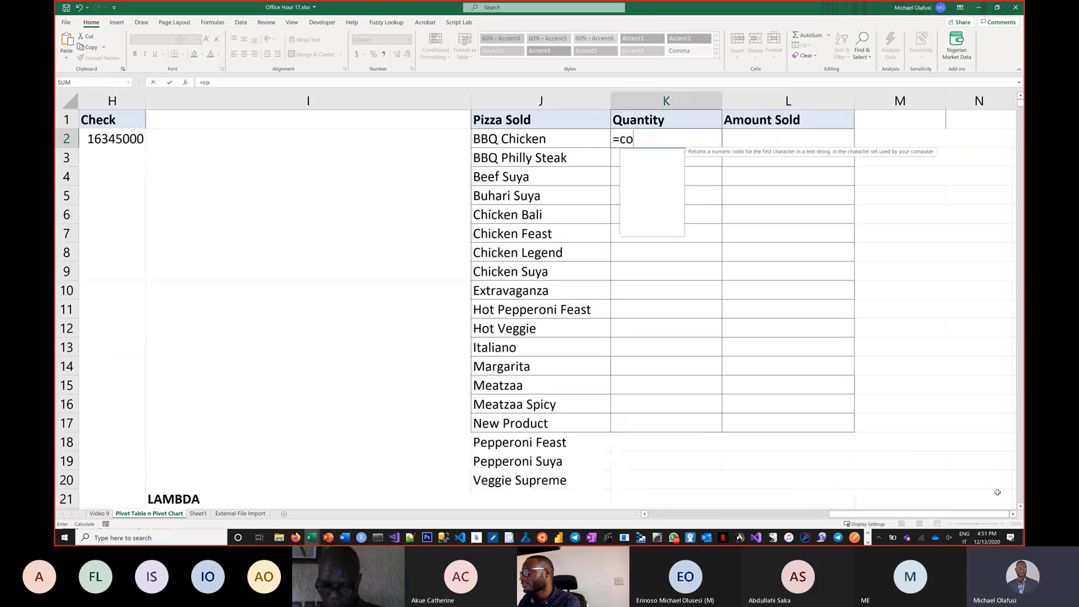
pyautogui.press('Escape')
# Enter =SUMIF(B:B,J2,D:D) in K2 to total the quantity sold for the first pizza.
pyautogui.write('=sui')
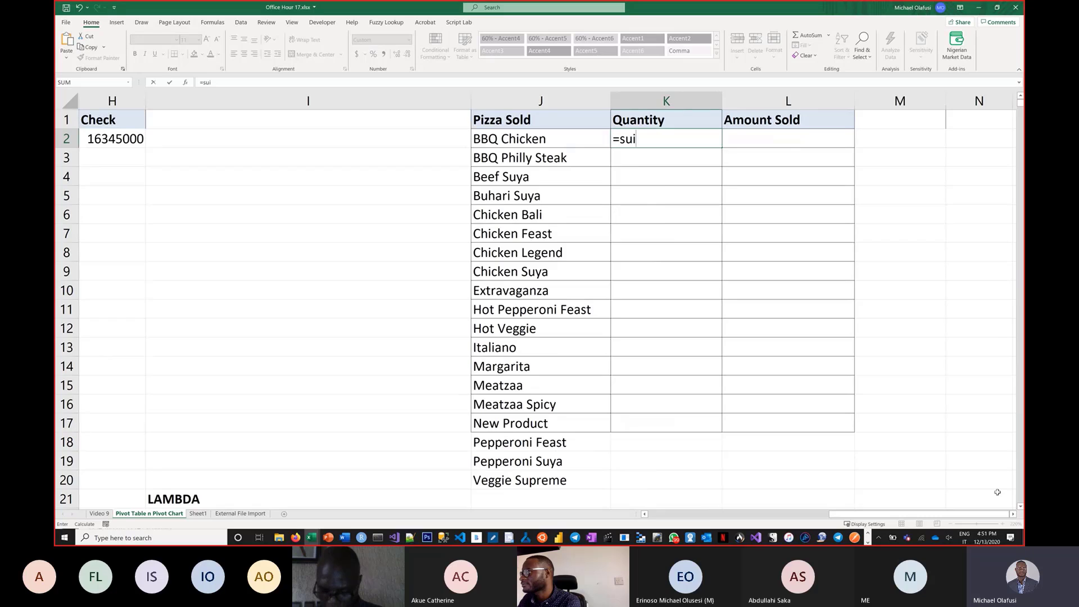
pyautogui.press('BackSpace')
pyautogui.write('m')
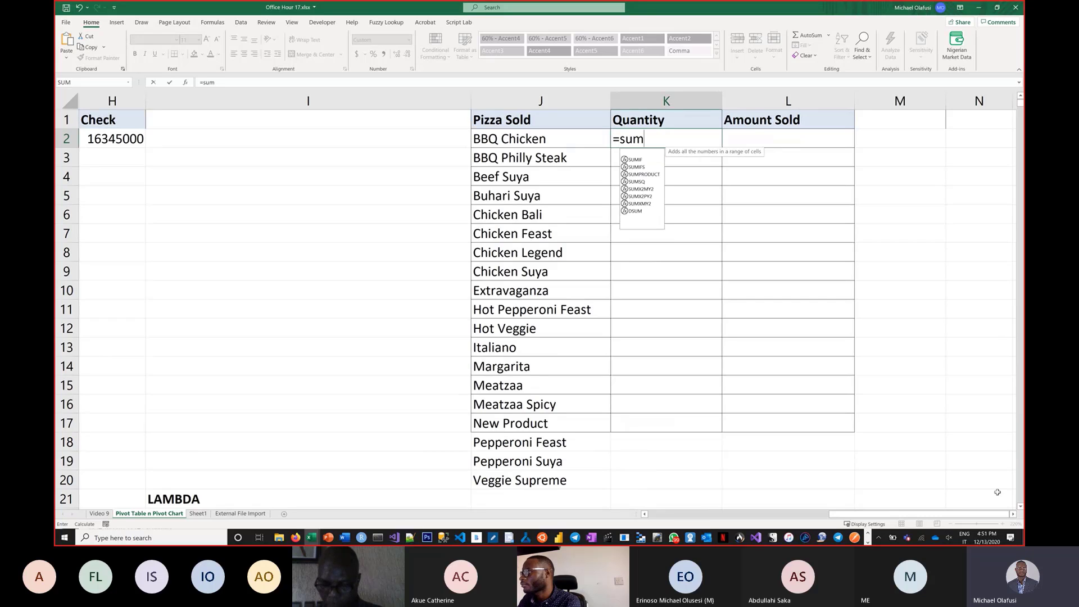
pyautogui.write('if(')
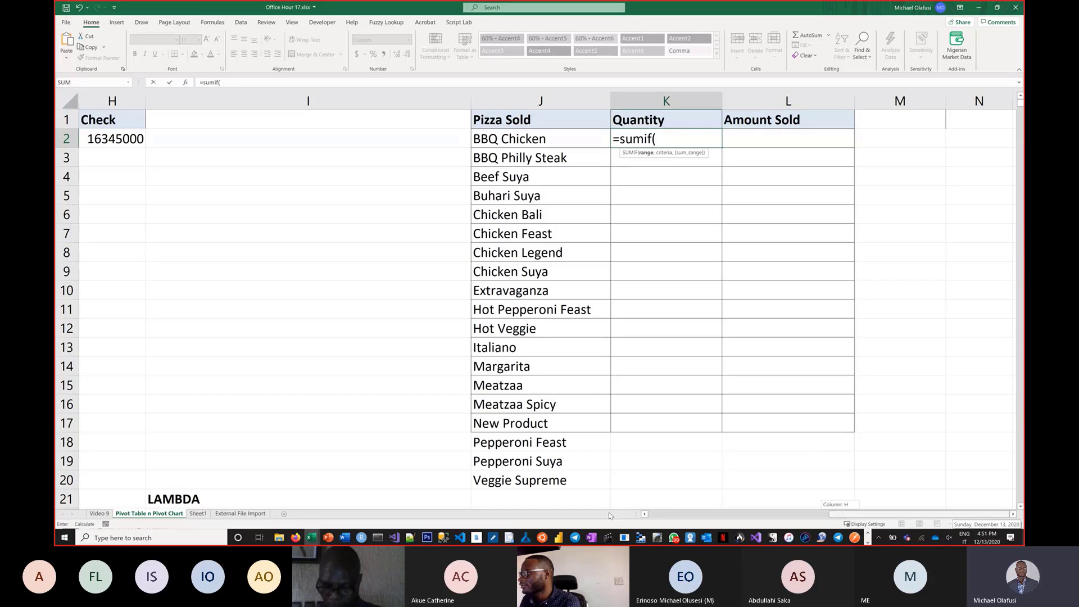
pyautogui.click(731, 514)
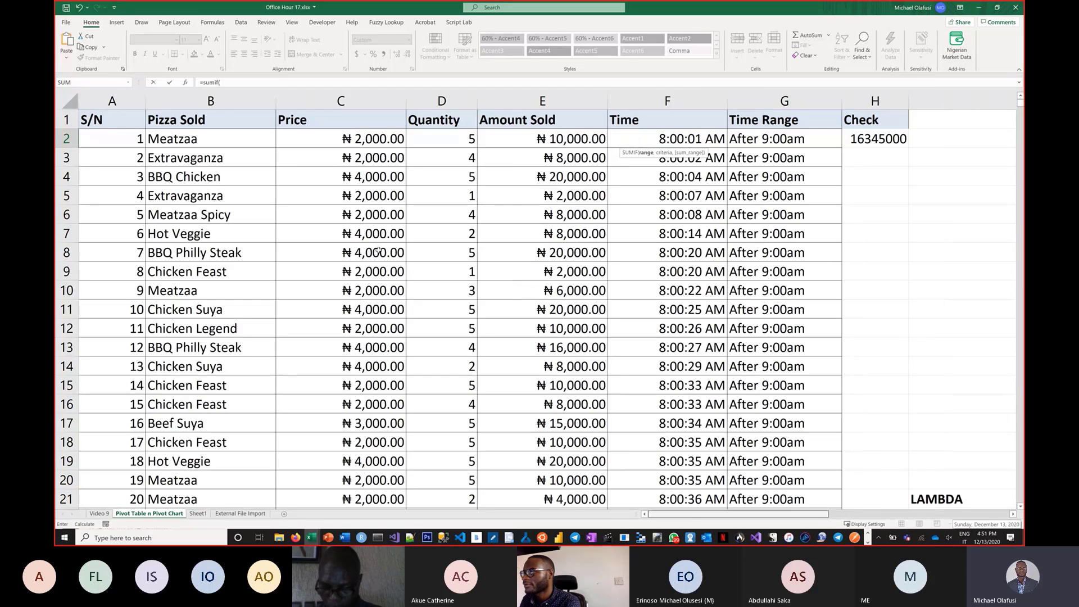
pyautogui.click(211, 101)
pyautogui.write(',')
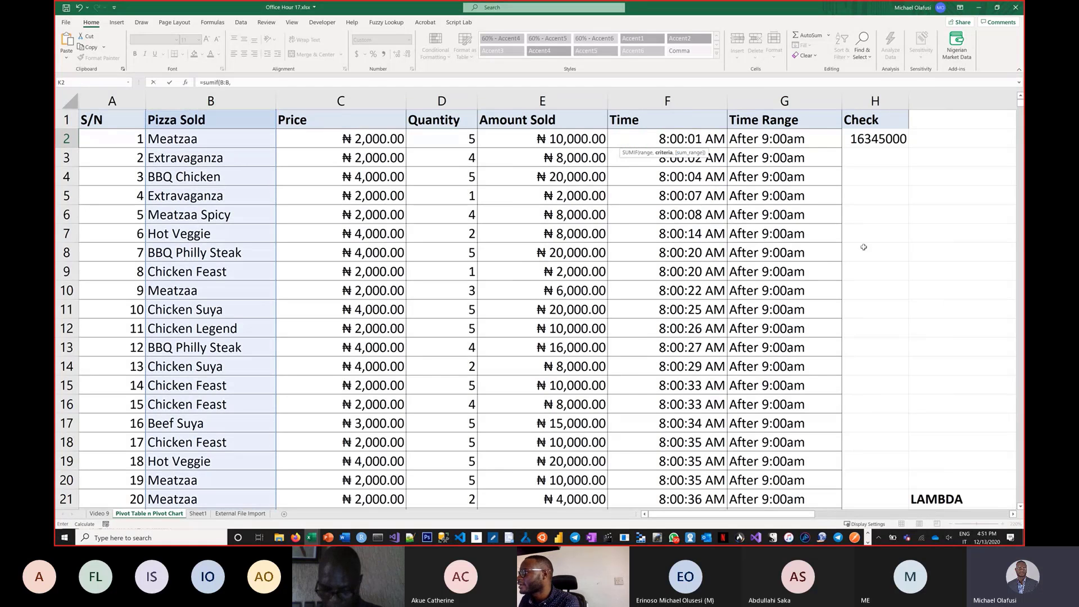
pyautogui.moveTo(810, 514); pyautogui.dragTo(964, 519)
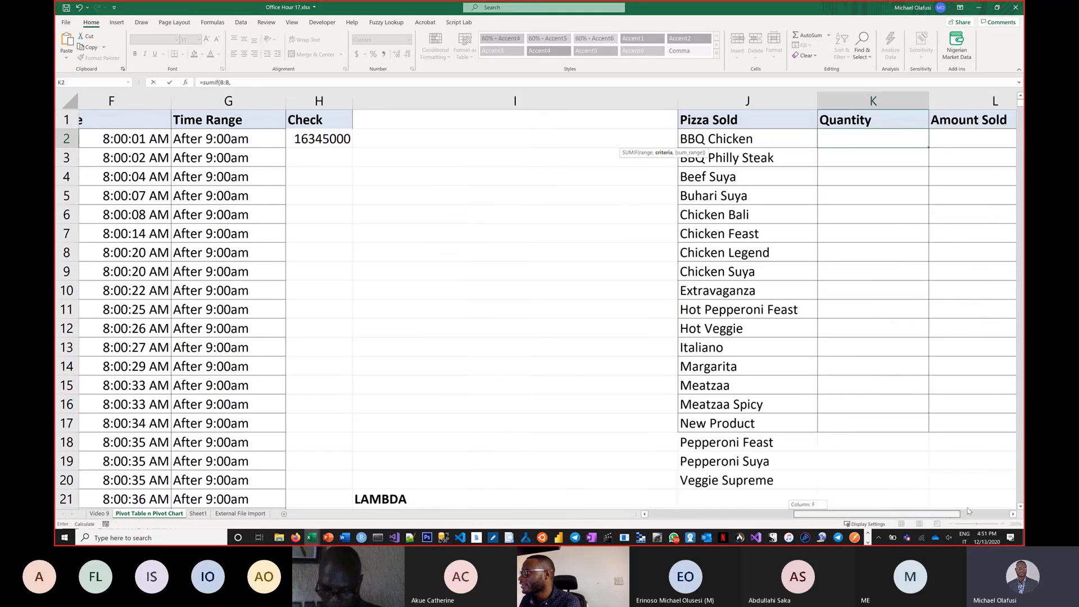
pyautogui.click(700, 144)
pyautogui.write(',')
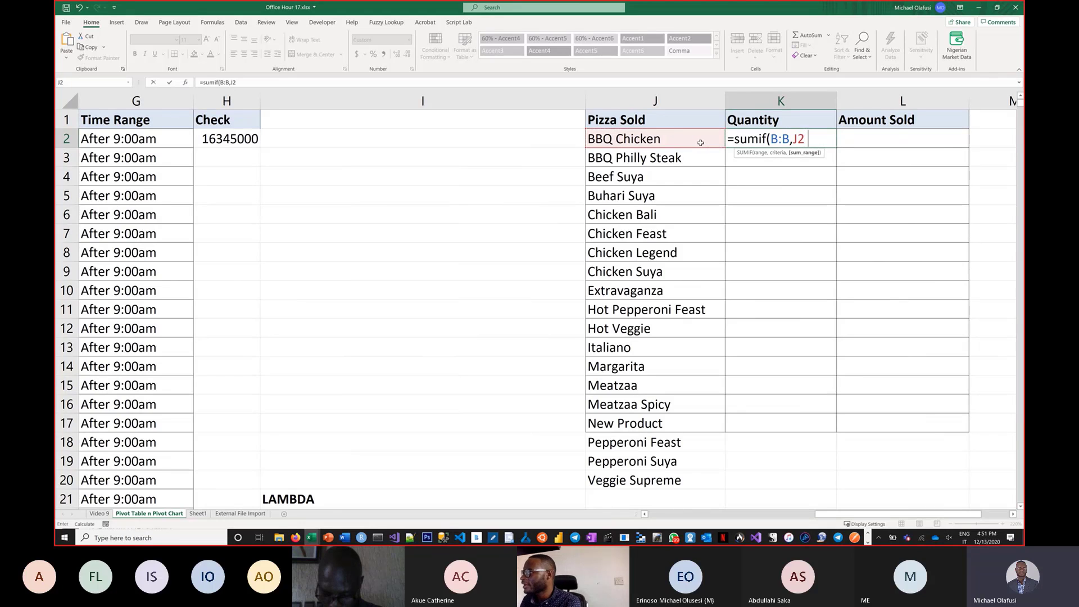
pyautogui.moveTo(849, 513); pyautogui.dragTo(725, 520)
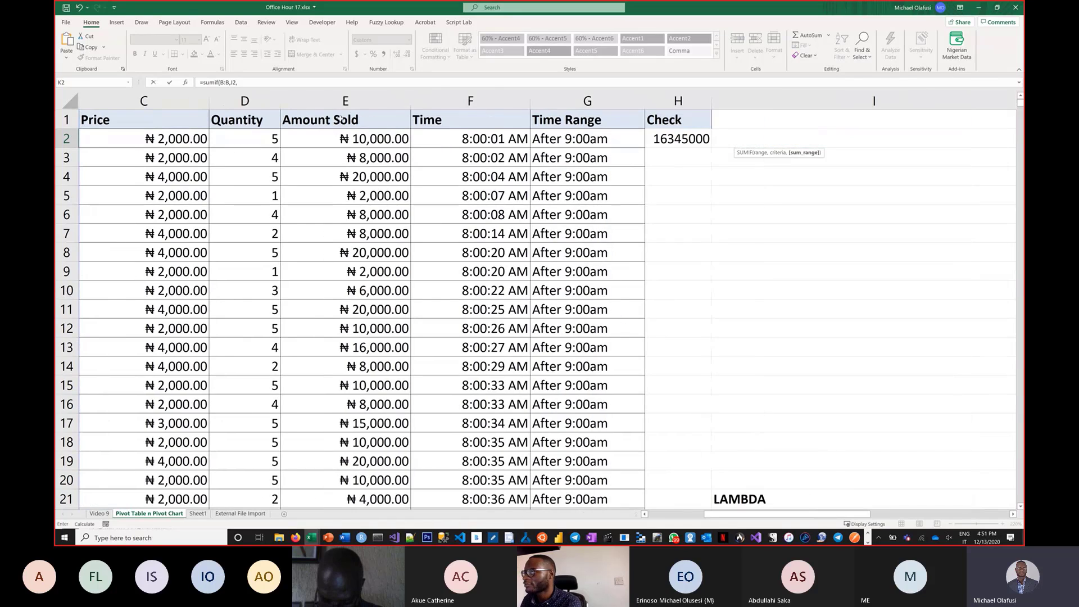
pyautogui.click(337, 100)
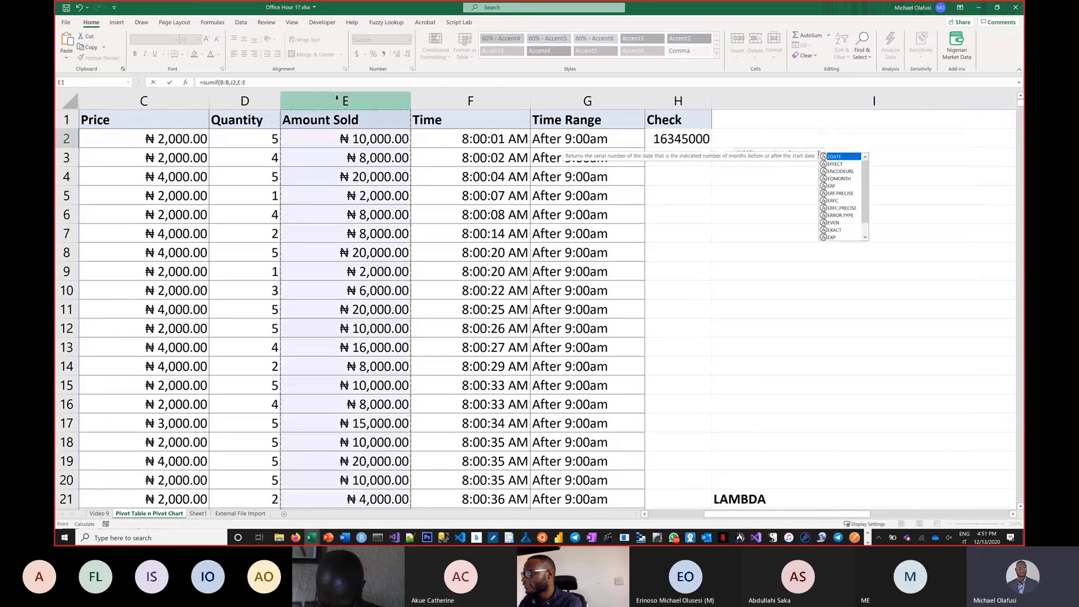
pyautogui.click(262, 100)
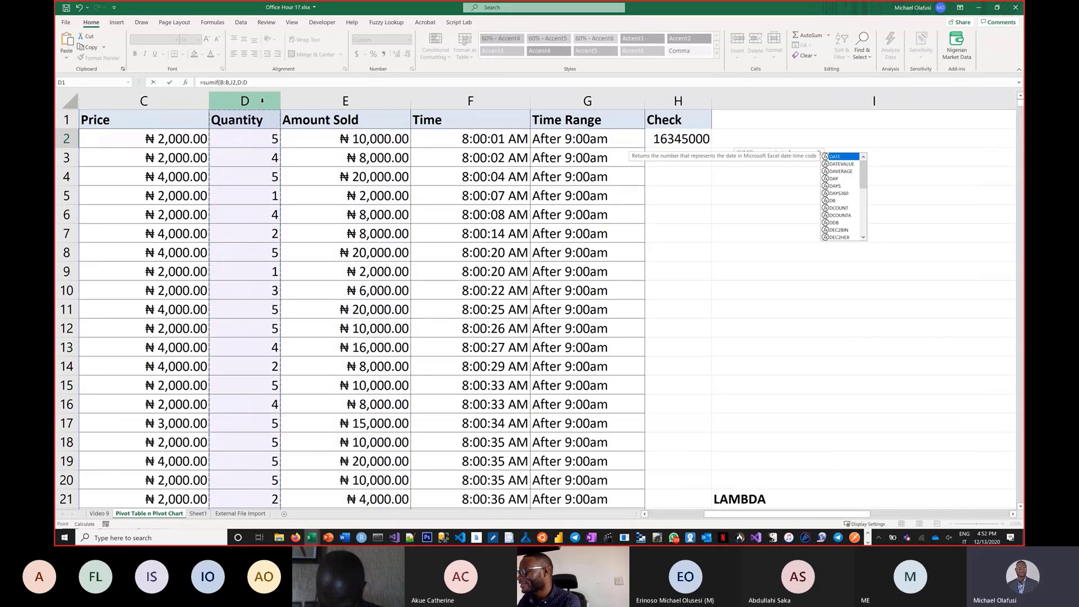
pyautogui.write(')')
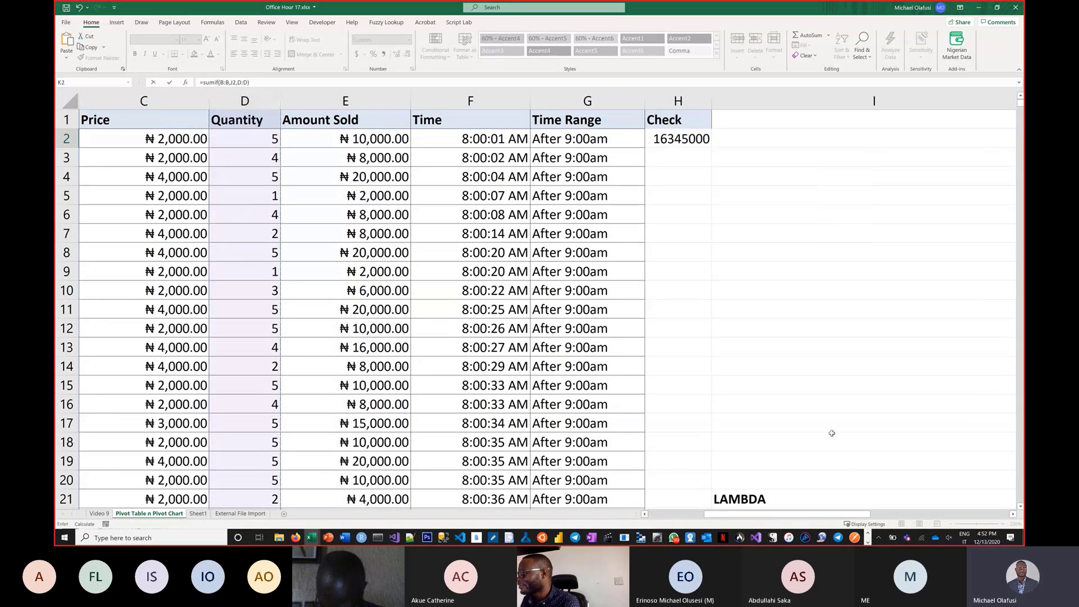
pyautogui.moveTo(843, 513); pyautogui.dragTo(968, 514)
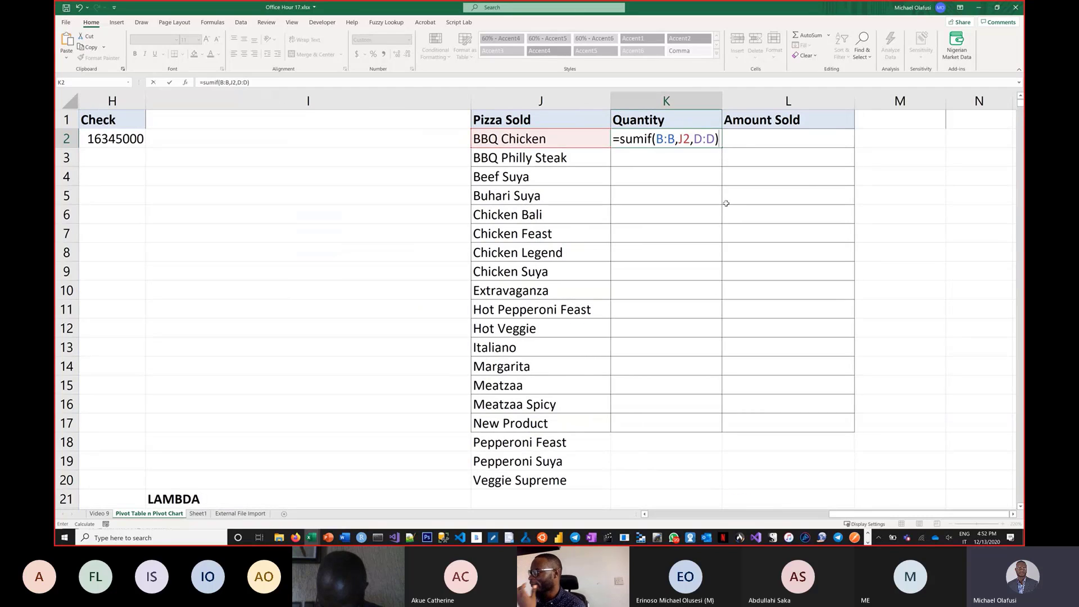
pyautogui.press('Return')
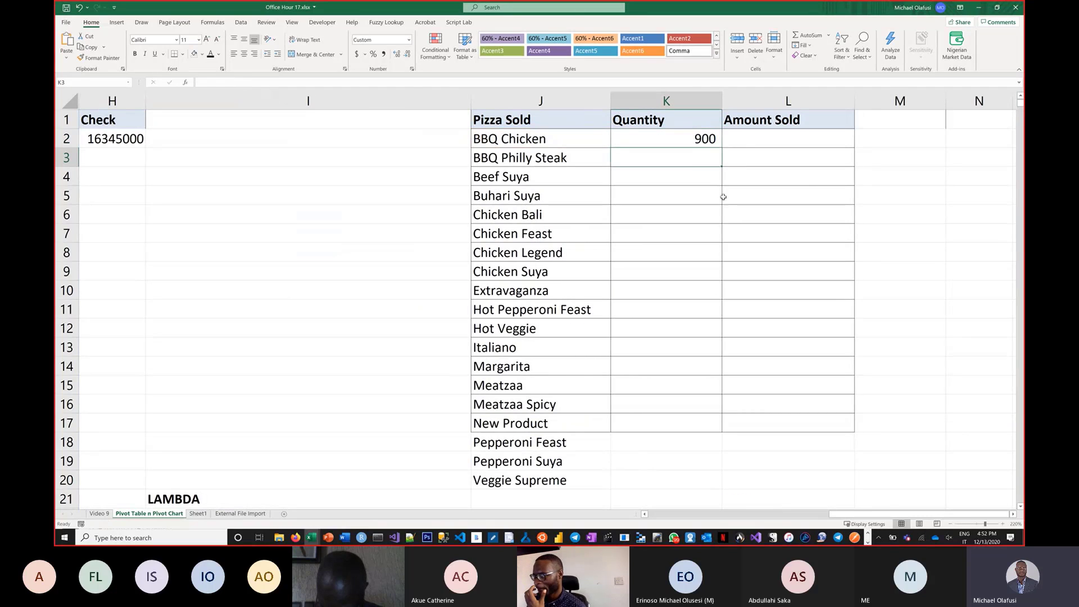
# Copy the SUMIF formula from K2 down the Quantity column to row 20.
pyautogui.doubleClick(680, 139)
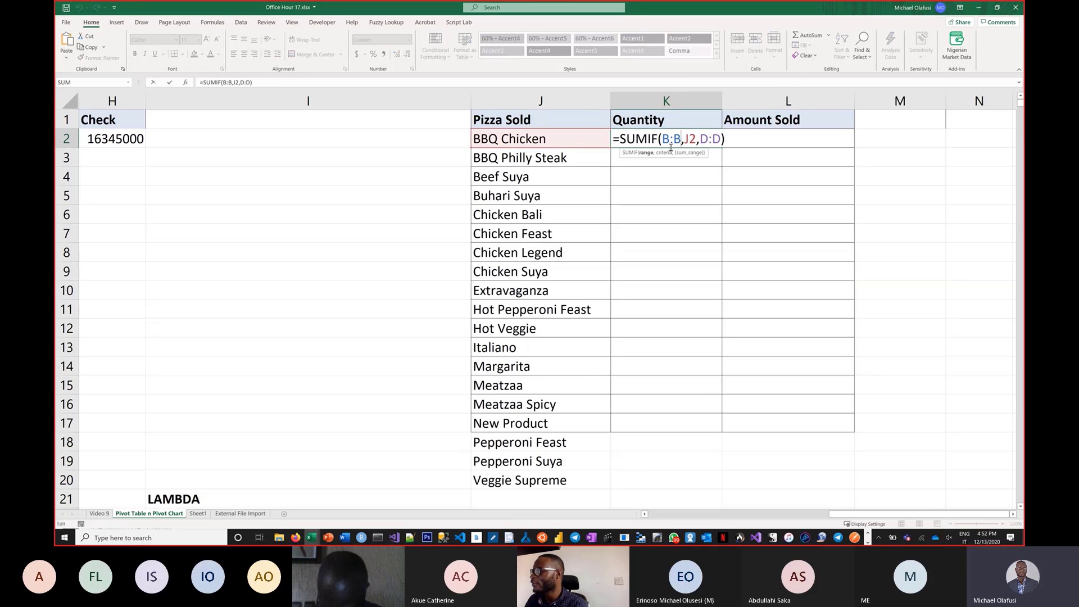
pyautogui.press('Escape')
pyautogui.moveTo(721, 147); pyautogui.dragTo(713, 485)
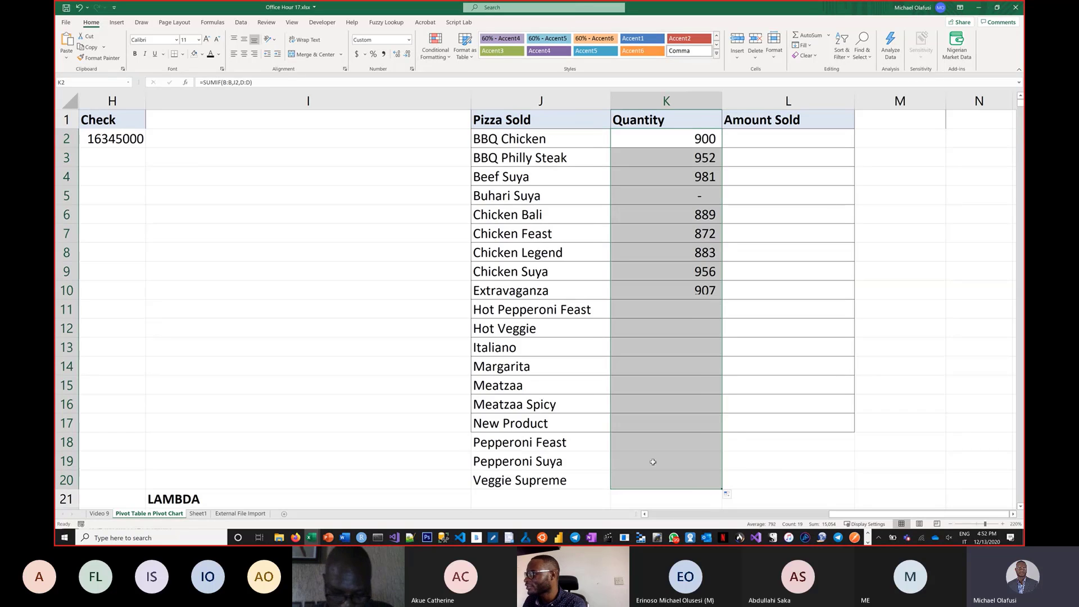
# Delete the stray Buhari Suya row 5003 at the bottom of the sales data.
pyautogui.moveTo(916, 514); pyautogui.dragTo(506, 518)
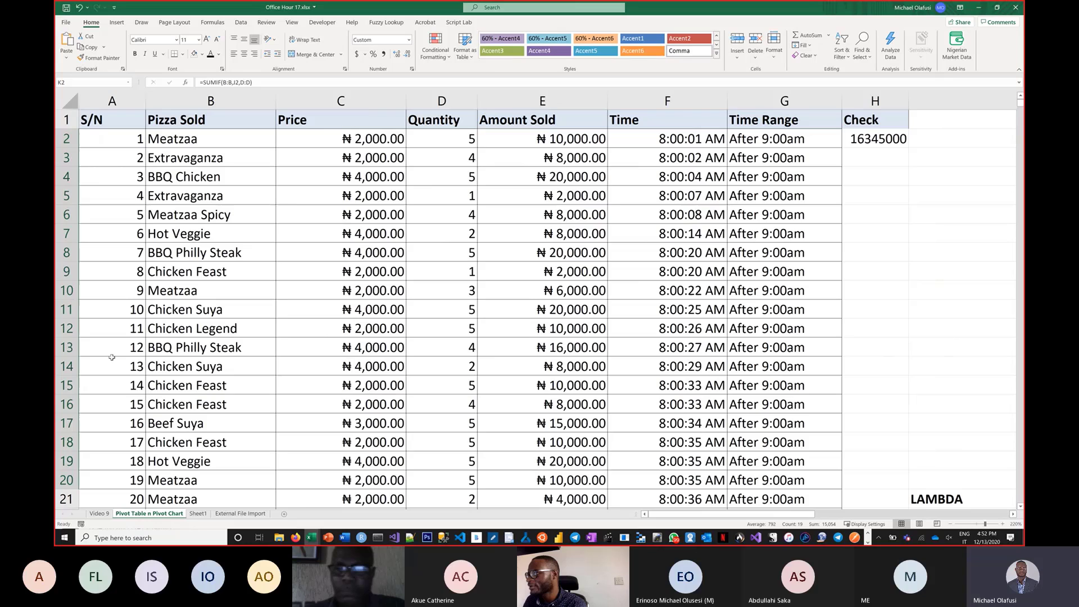
pyautogui.click(164, 303)
pyautogui.hotkey('ctrl', 'Down')
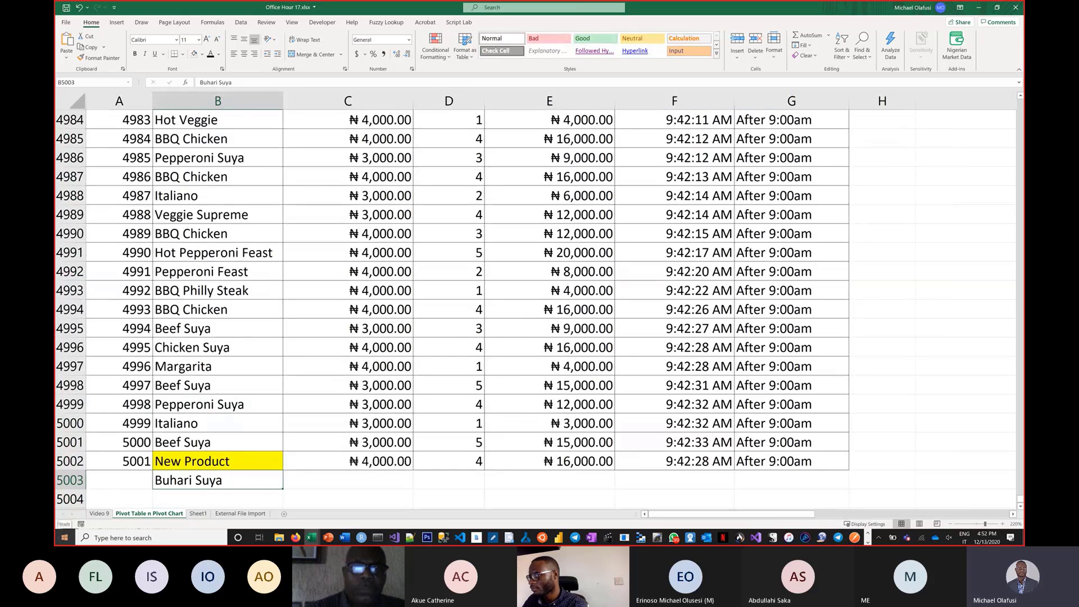
pyautogui.hotkey('shift', 'space')
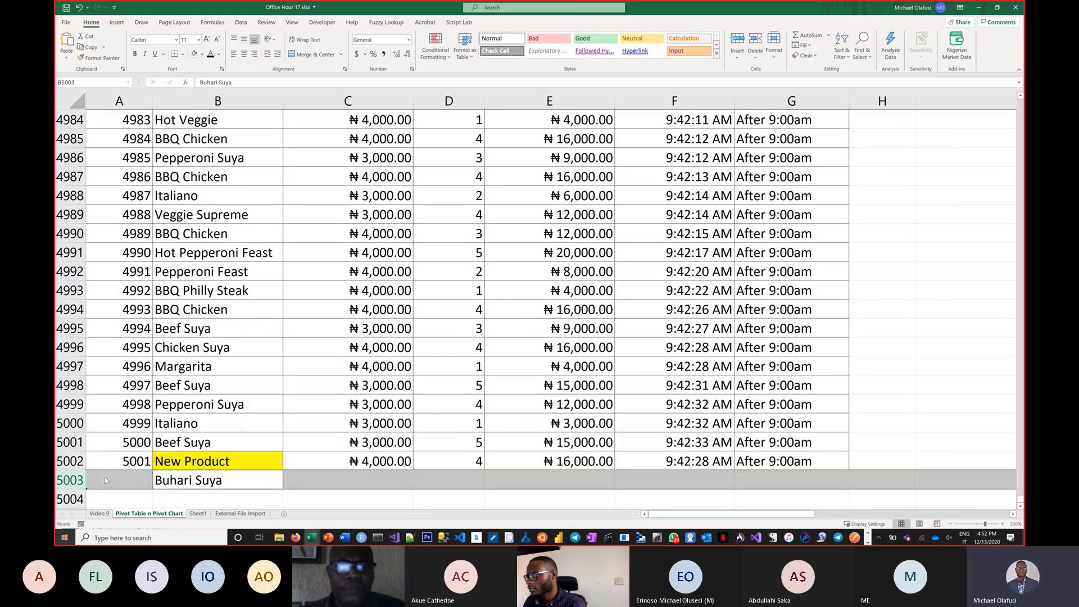
pyautogui.press('Delete')
# Clear the leftover formula in K20 below the updated pizza list.
pyautogui.click(894, 309)
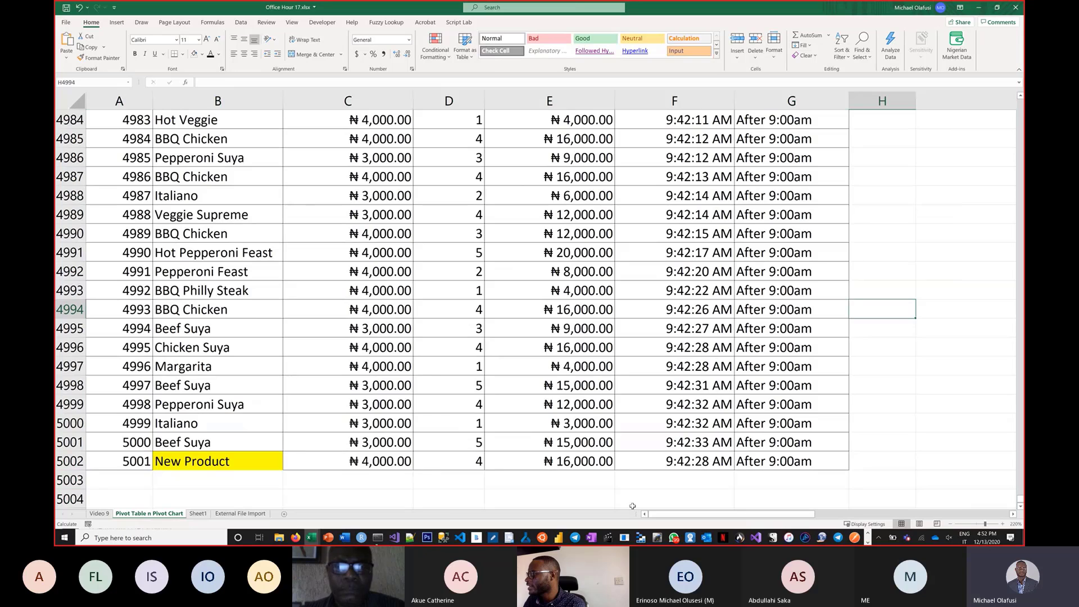
pyautogui.hotkey('ctrl', 'Up')
pyautogui.hotkey('ctrl', 'Up')
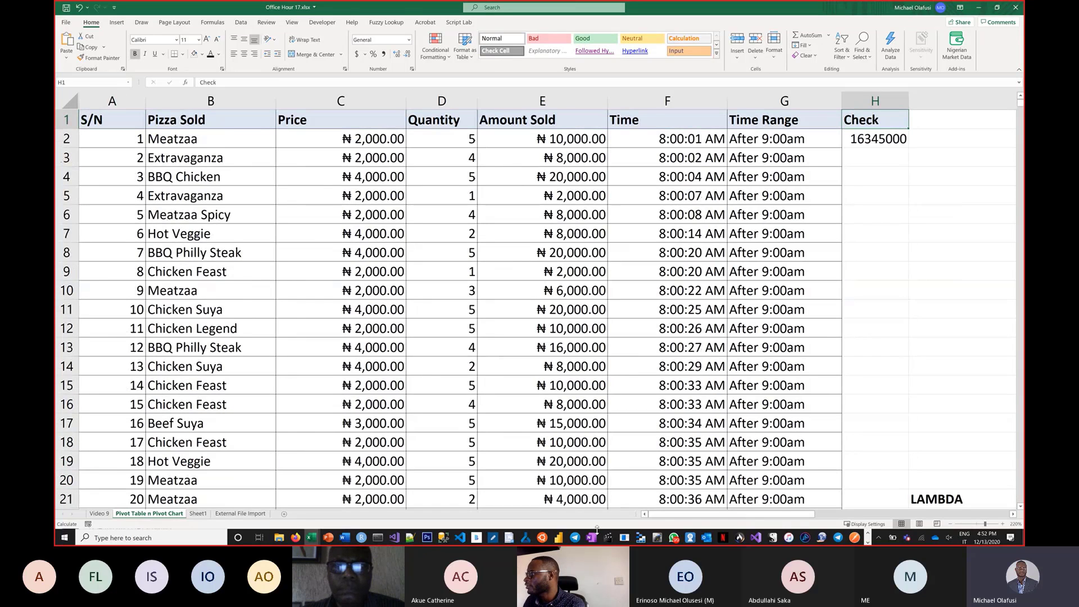
pyautogui.press('Right')
pyautogui.press('Right')
pyautogui.press('Right')
pyautogui.press('Right')
pyautogui.press('Right')
pyautogui.press('Right')
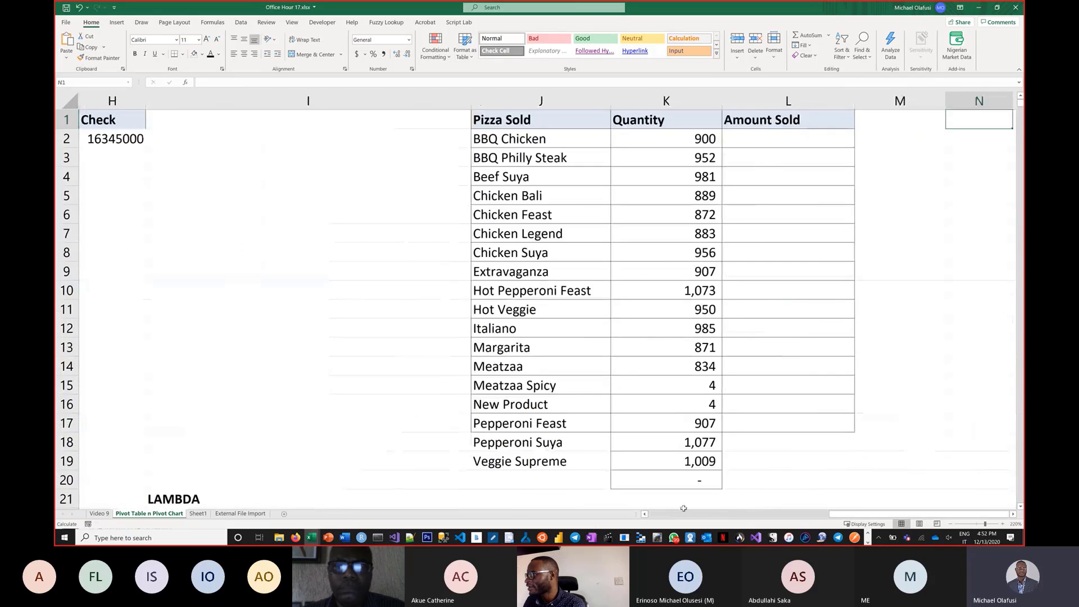
pyautogui.click(689, 486)
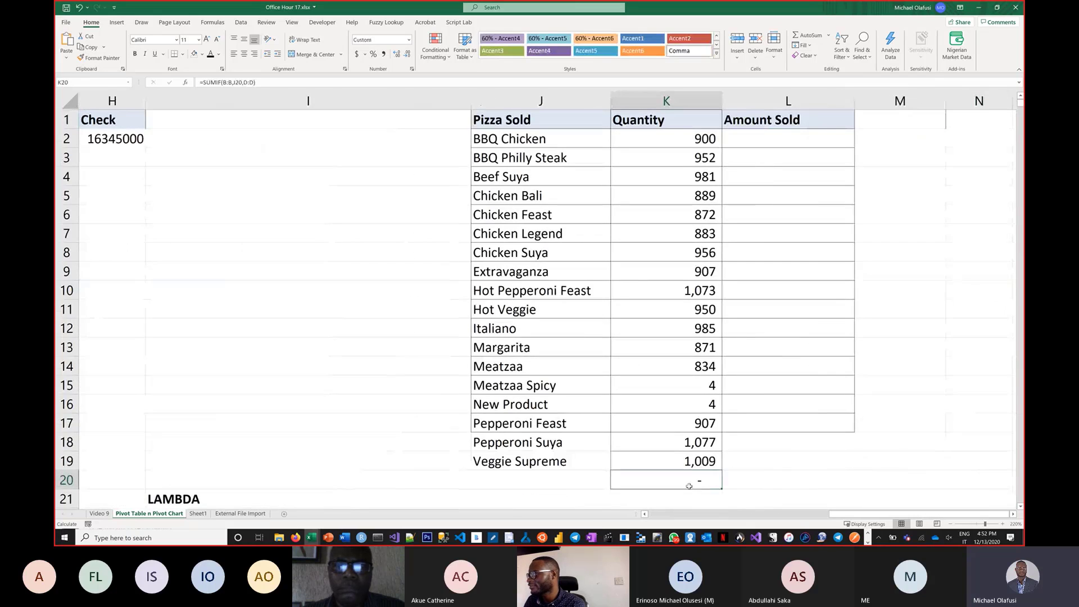
pyautogui.press('Delete')
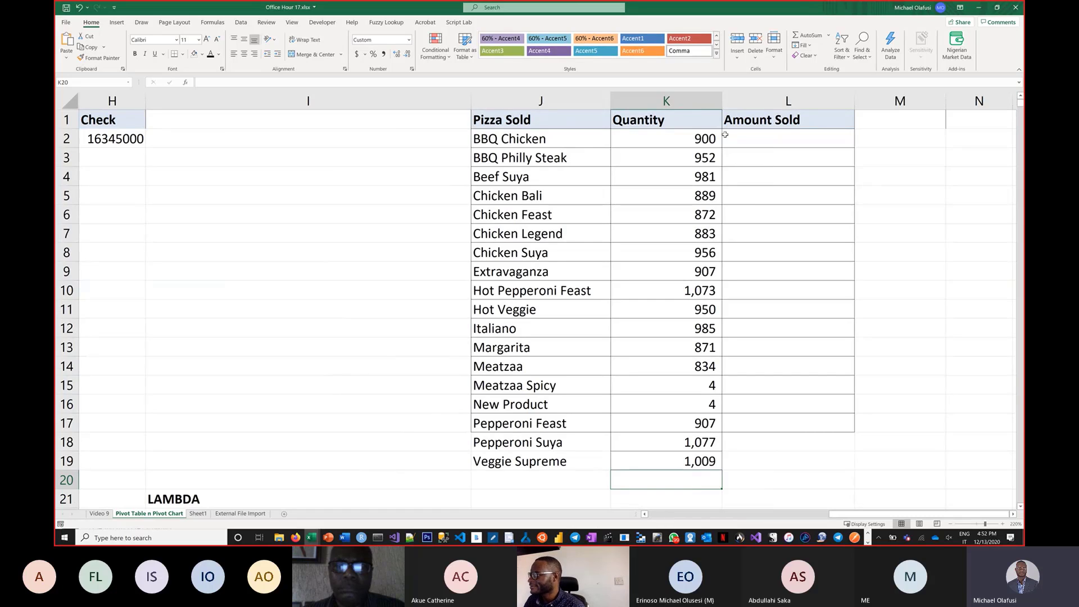
# Delete the copied SUMIF formulas in K3:K19.
pyautogui.moveTo(706, 140); pyautogui.dragTo(686, 387)
pyautogui.moveTo(680, 161); pyautogui.dragTo(688, 461)
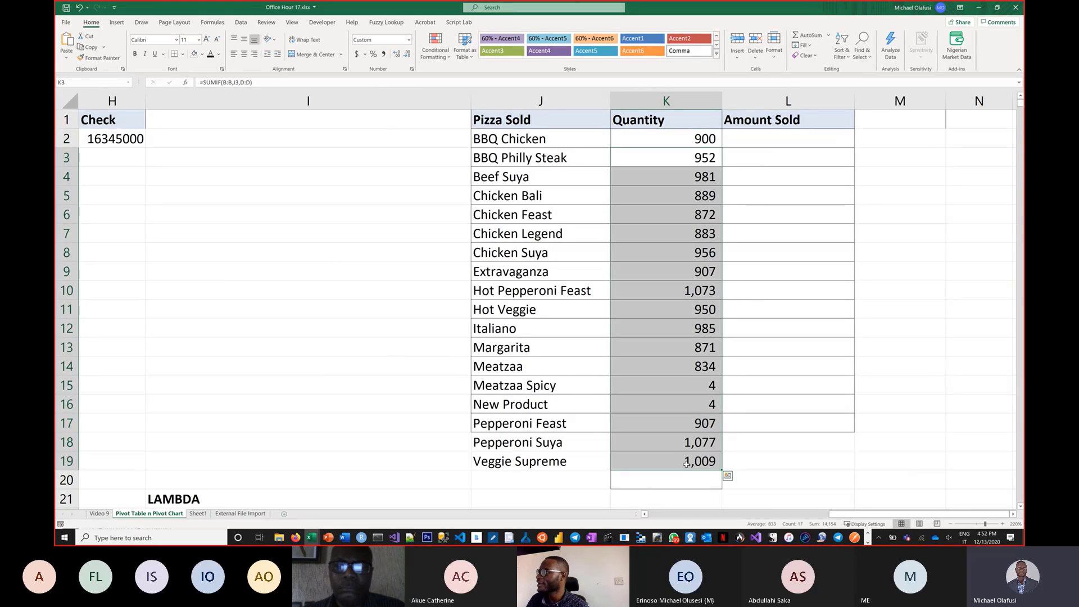
pyautogui.press('Delete')
# Change K2's criteria to the spill reference so it reads =SUMIF(B:B,J2#,D:D) and enter it.
pyautogui.doubleClick(659, 140)
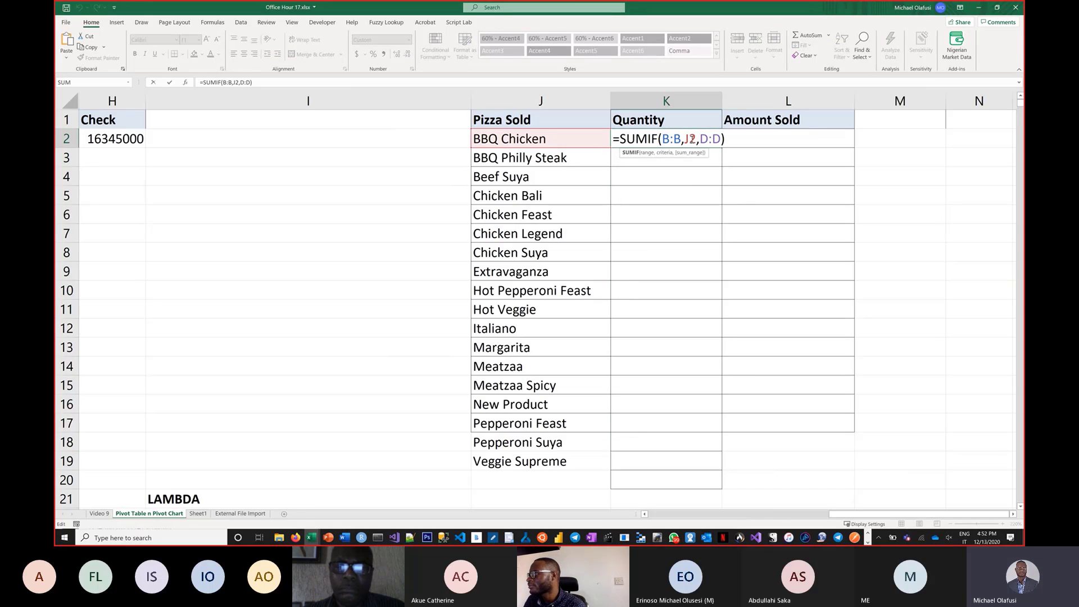
pyautogui.click(697, 141)
pyautogui.press('BackSpace')
pyautogui.press('BackSpace')
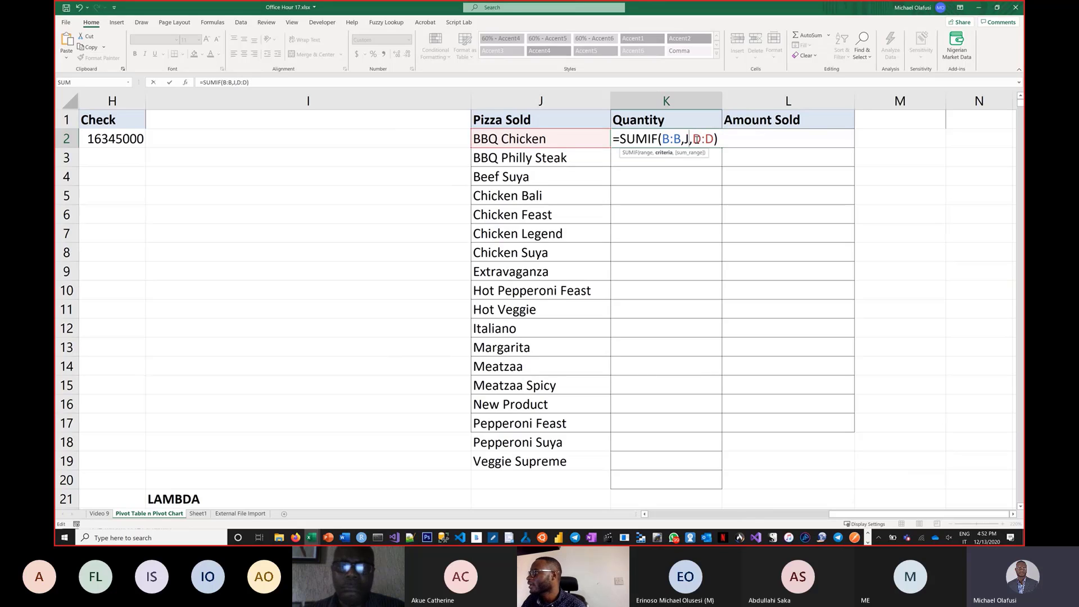
pyautogui.moveTo(567, 139); pyautogui.dragTo(553, 469)
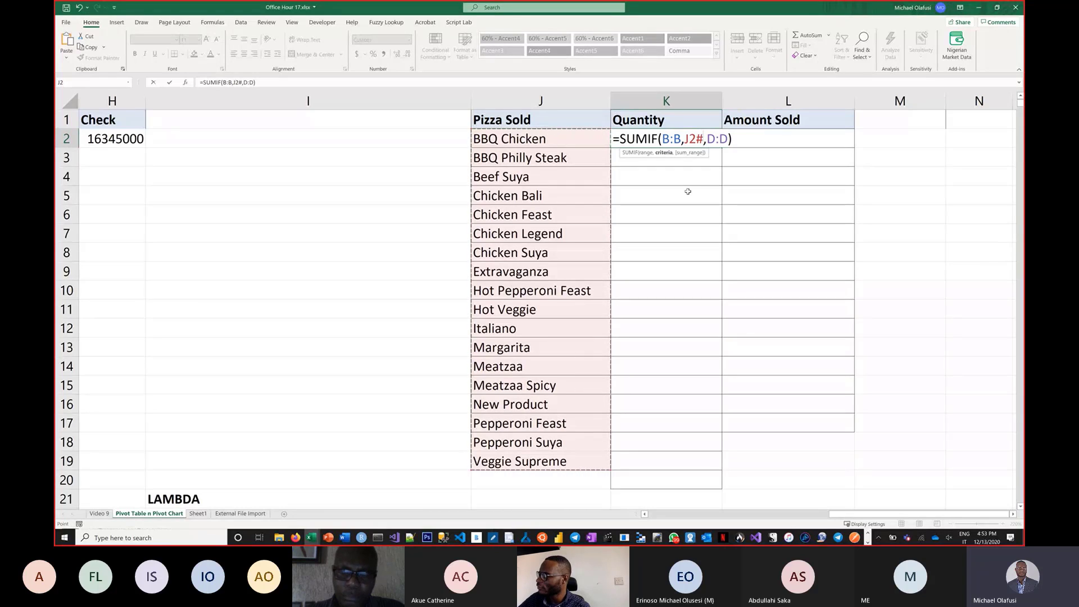
pyautogui.press('Return')
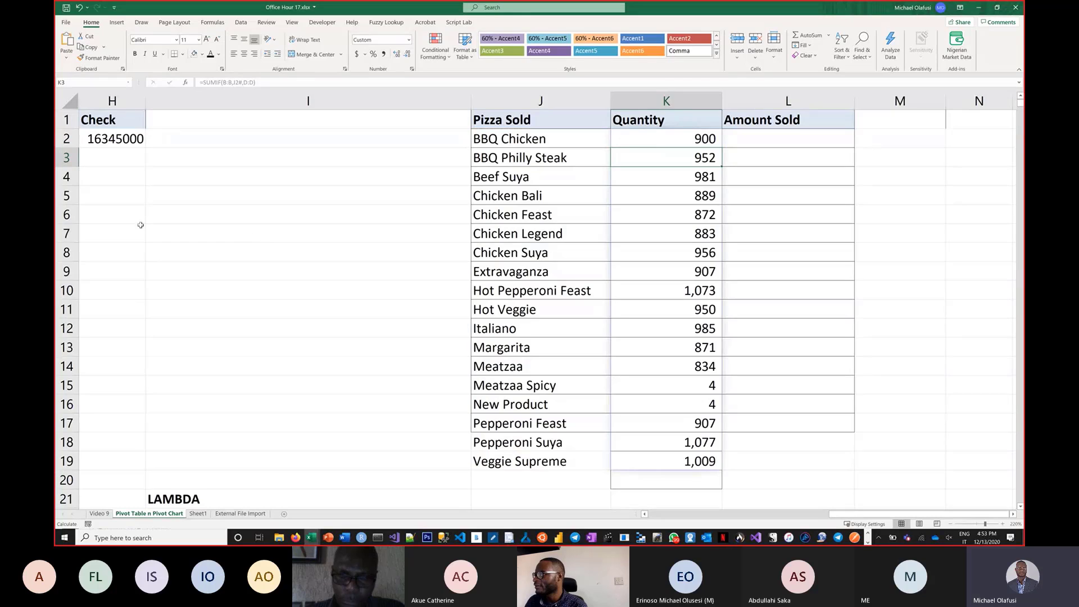
# Scroll through the sales data and the function labels listed under LAMBDA.
pyautogui.hscroll(-5, 534, 504)
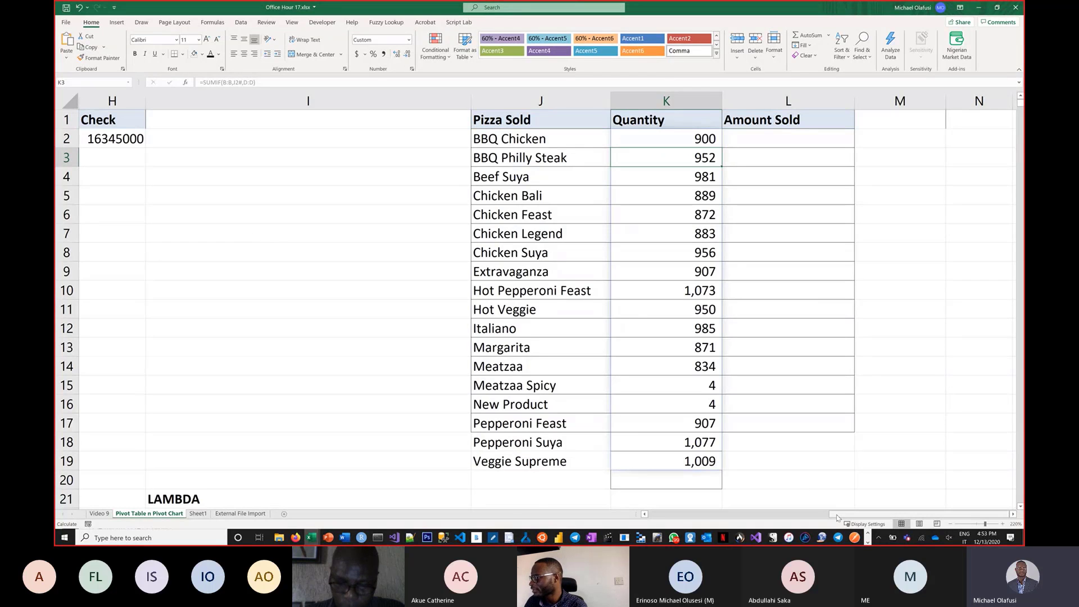
pyautogui.hscroll(-3, 523, 509)
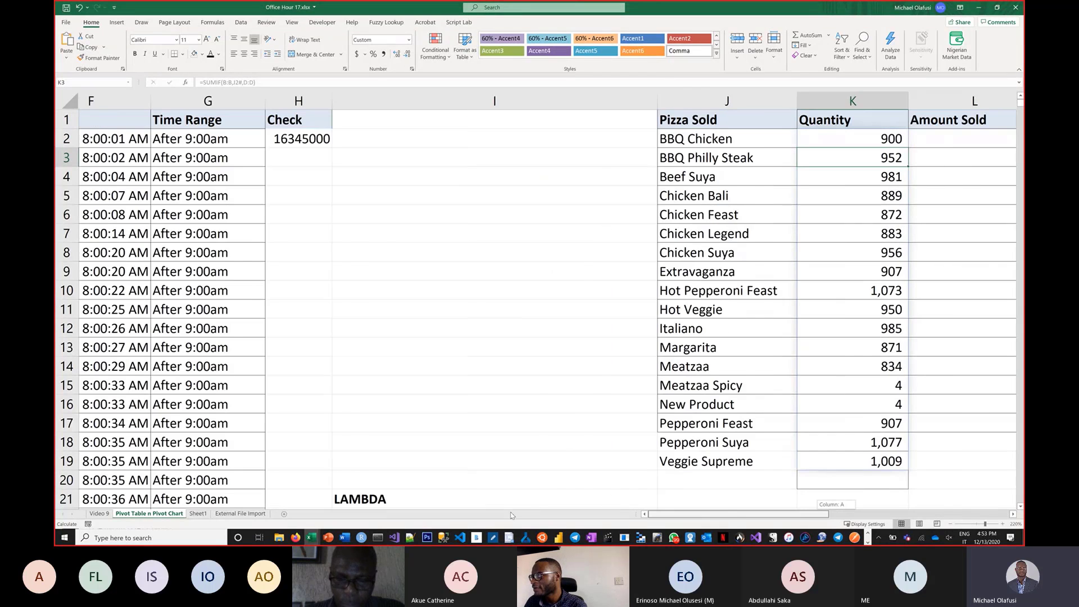
pyautogui.hscroll(-3, 512, 516)
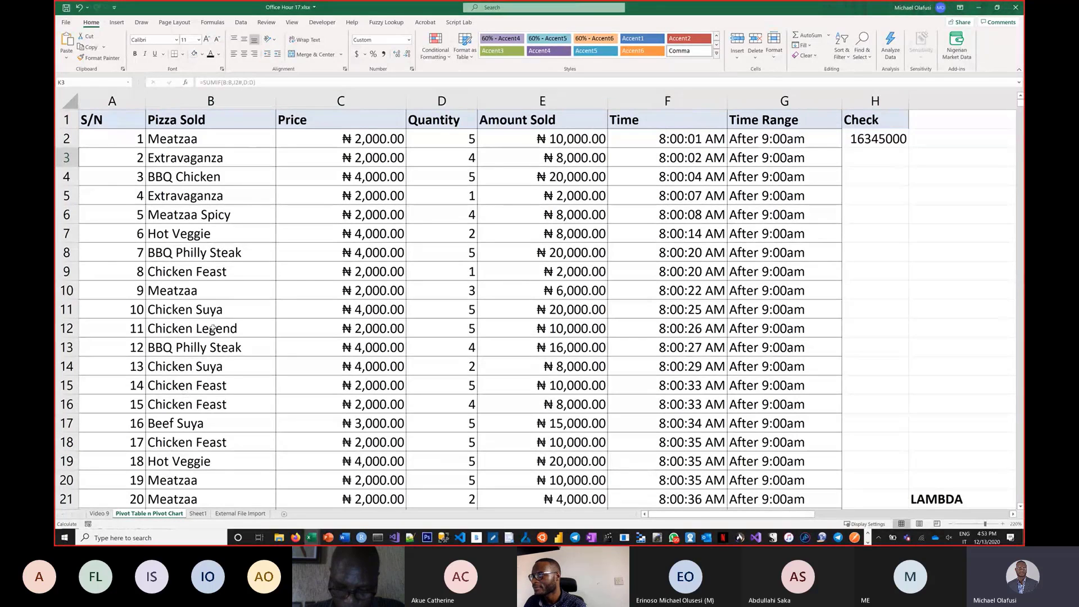
pyautogui.scroll(-1, 212, 324)
pyautogui.scroll(-2, 213, 327)
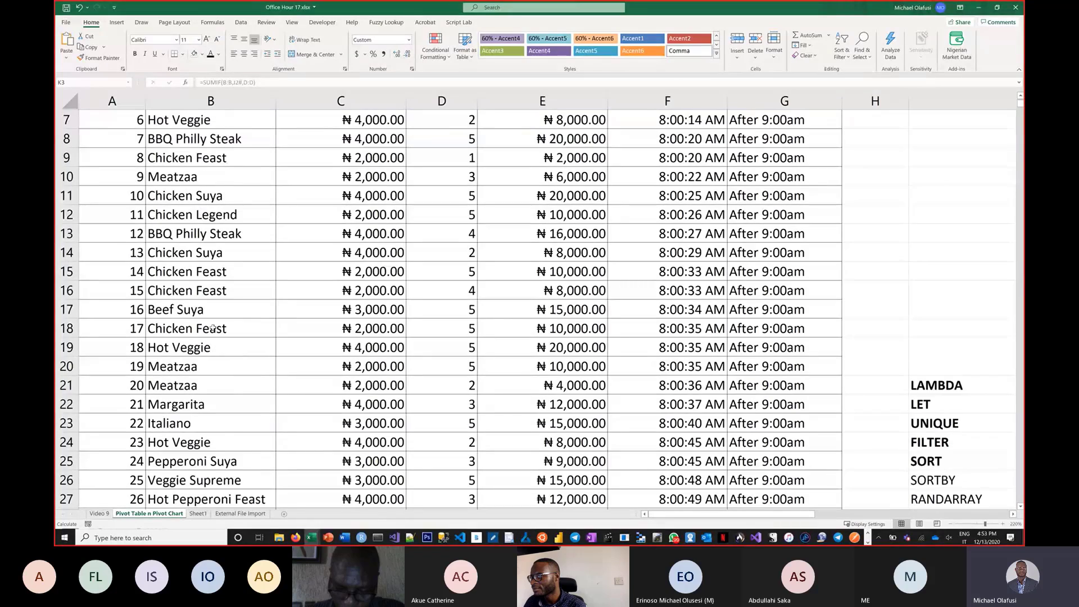
pyautogui.scroll(-6, 213, 327)
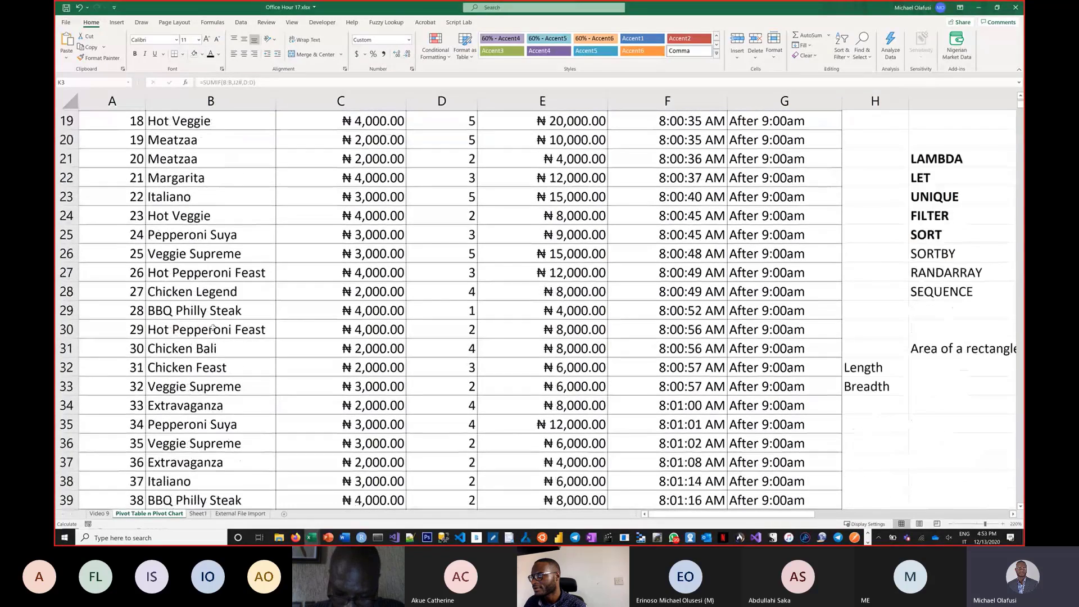
pyautogui.scroll(9, 213, 328)
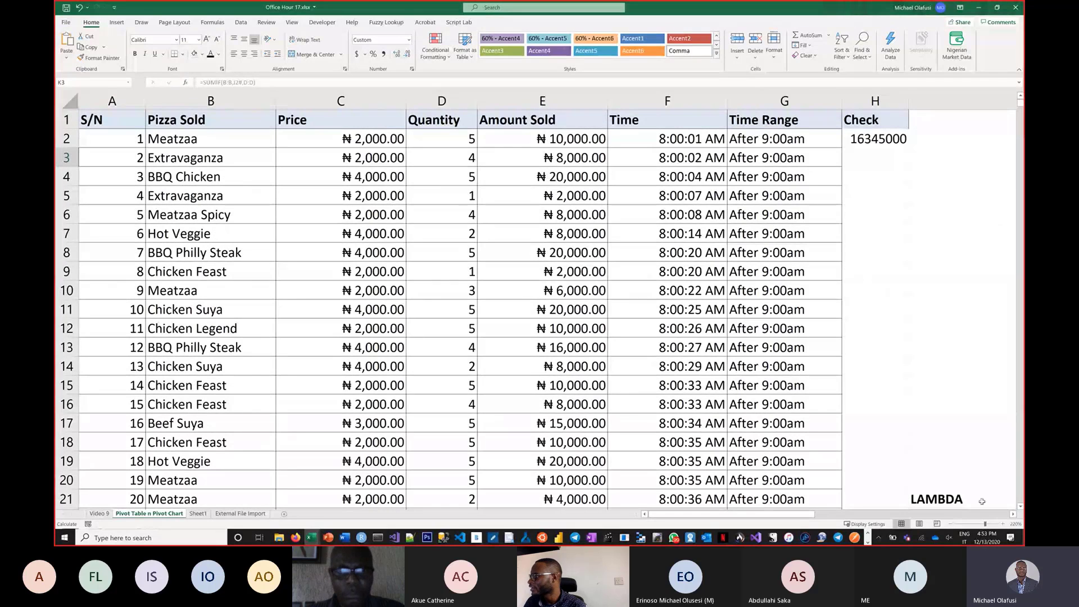
pyautogui.click(1014, 514)
# Compare the pizza list in column J with the pizza names in the sales data in column B.
pyautogui.click(1013, 514)
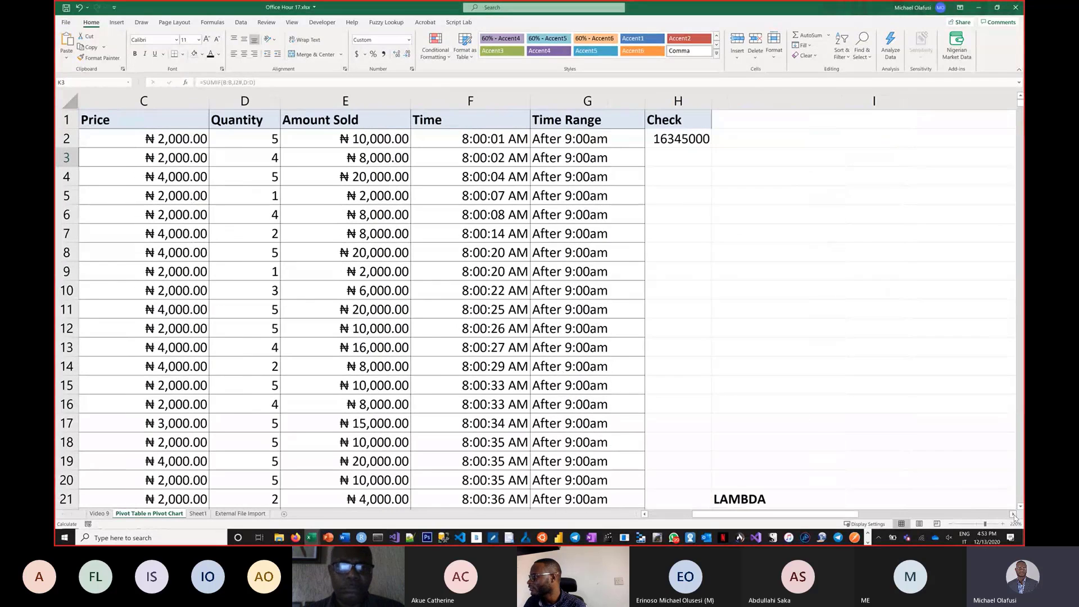
pyautogui.click(1013, 514)
pyautogui.click(1013, 514)
pyautogui.click(1014, 514)
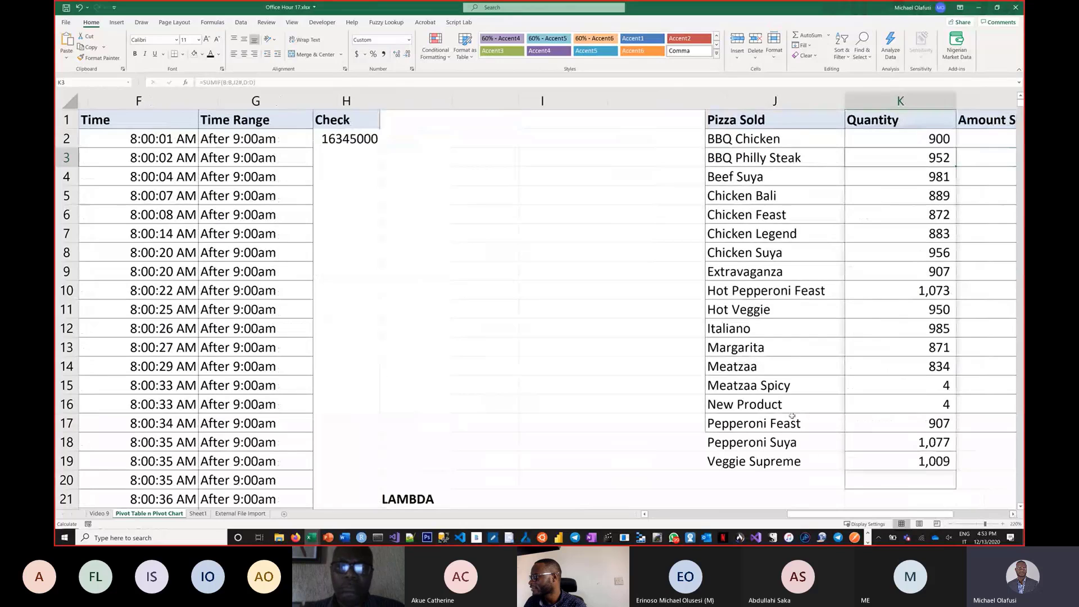
pyautogui.click(781, 392)
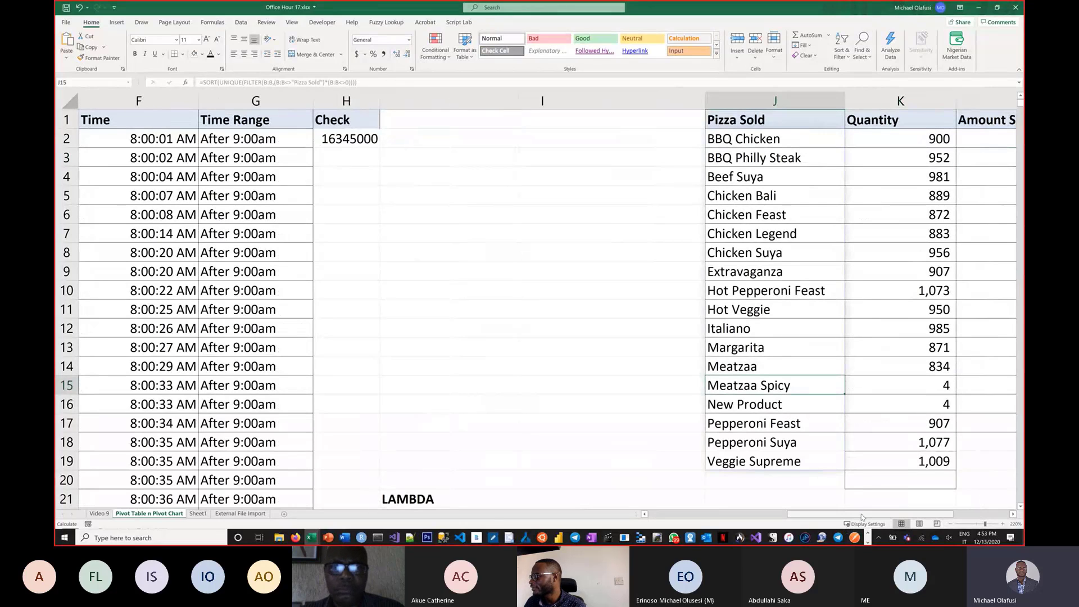
pyautogui.click(664, 514)
pyautogui.click(237, 359)
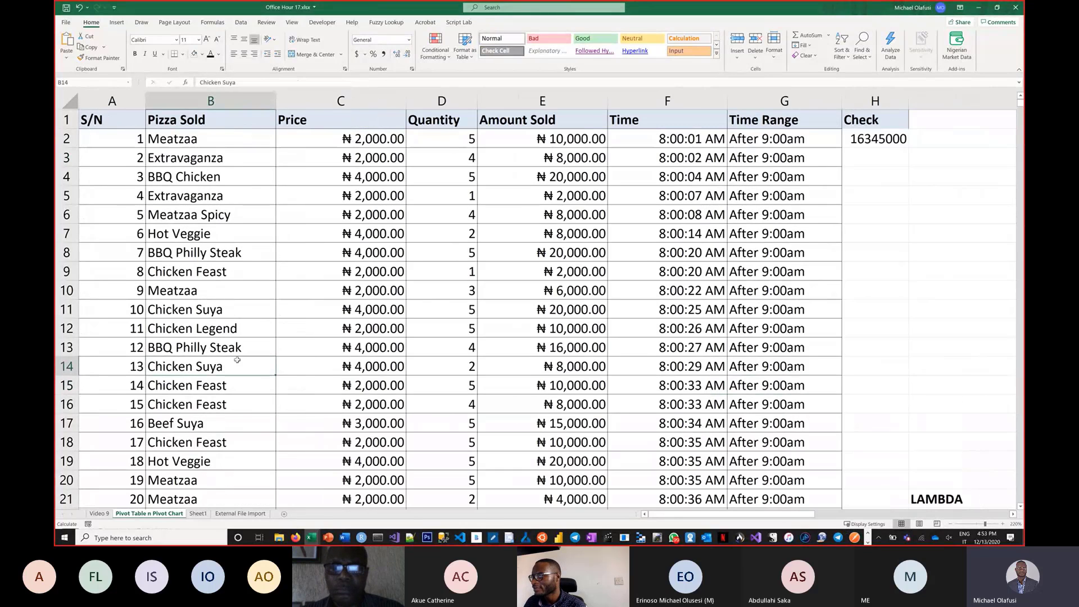
pyautogui.scroll(-3, 237, 360)
pyautogui.scroll(3, 237, 360)
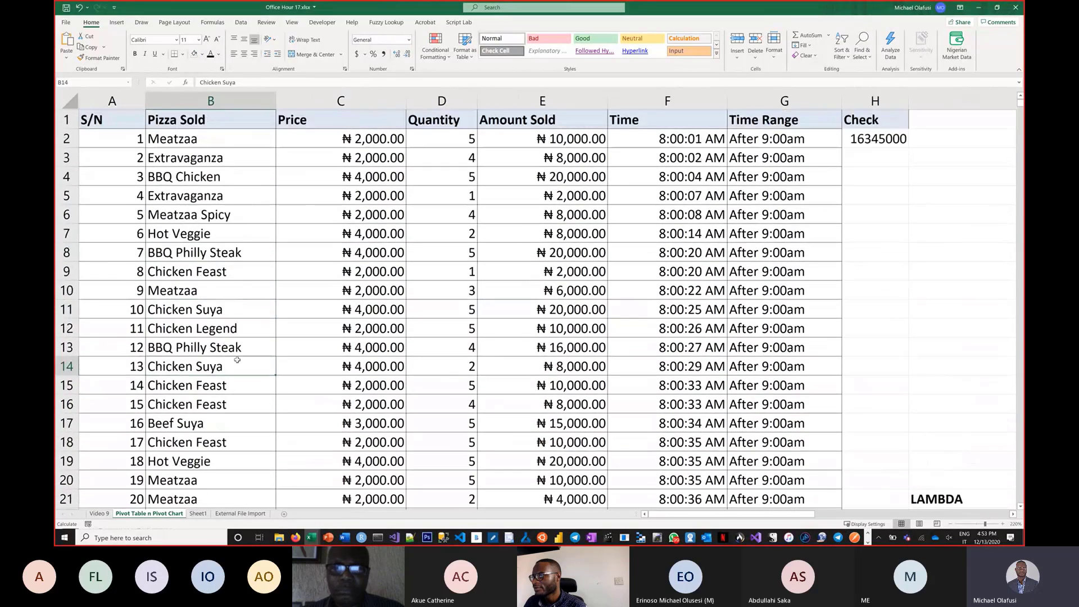
pyautogui.scroll(-9, 237, 360)
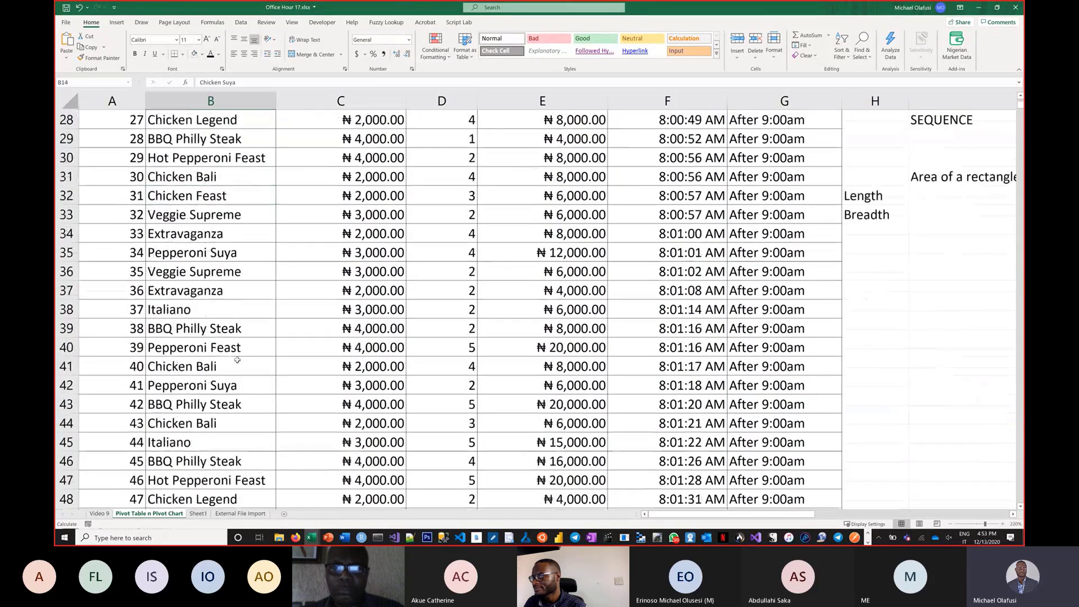
pyautogui.scroll(-9, 238, 359)
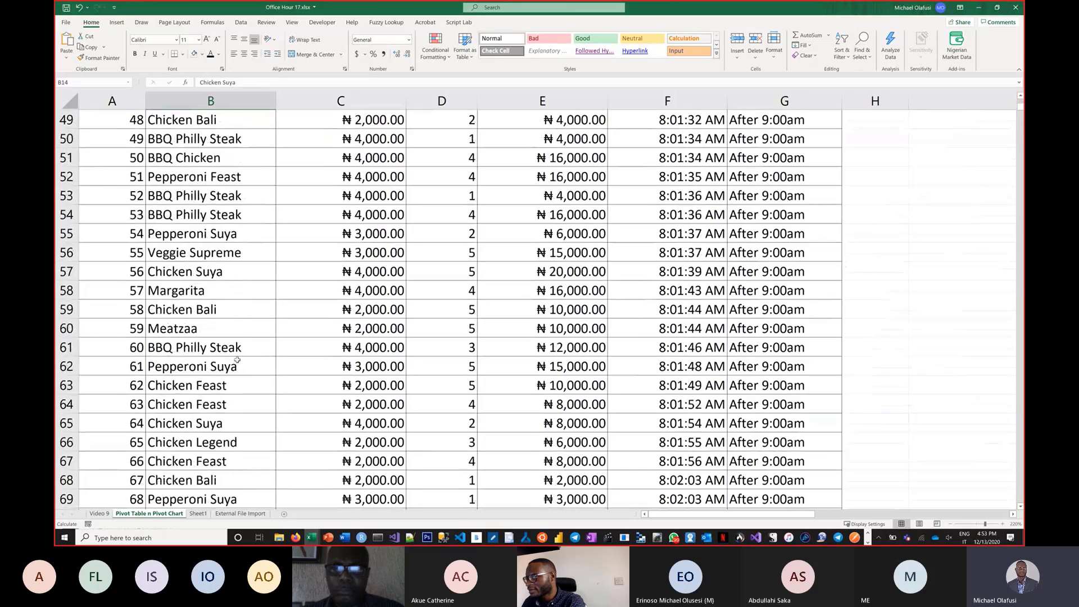
# Find "spicy" in the Pizza Sold column and rename that entry in B6 from Meatzaa Spicy to Meatzaa.
pyautogui.click(211, 101)
pyautogui.hotkey('ctrl', 'f')
pyautogui.write('spicy')
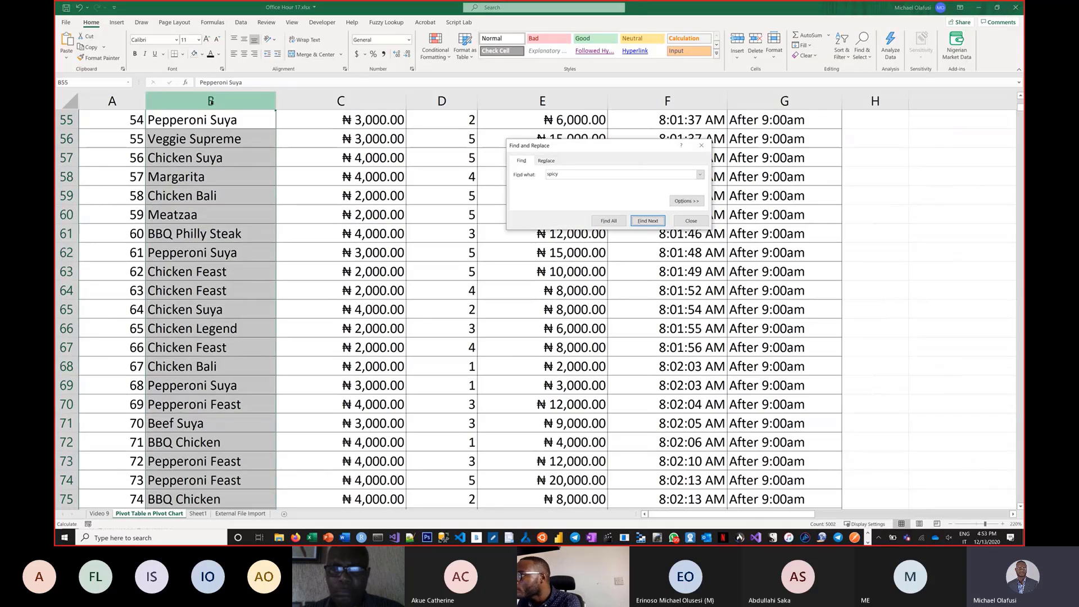
pyautogui.press('Return')
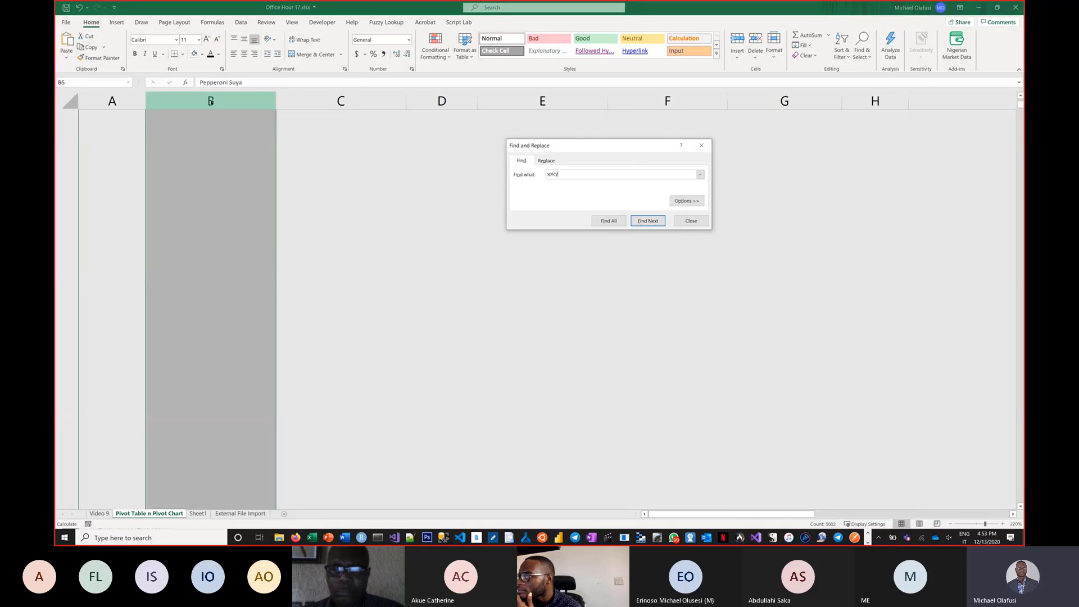
pyautogui.press('Escape')
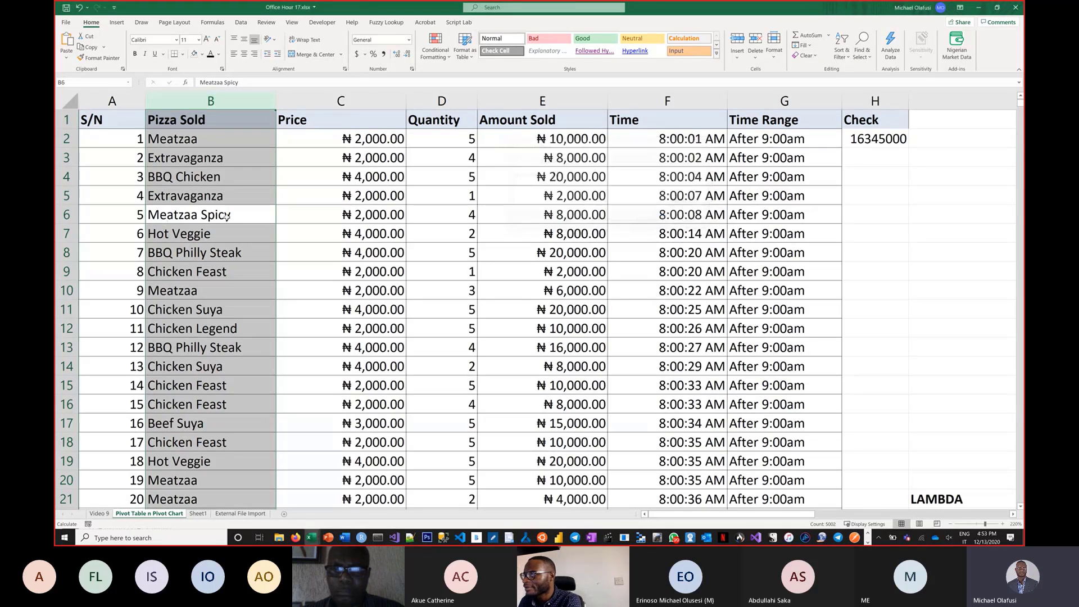
pyautogui.doubleClick(239, 215)
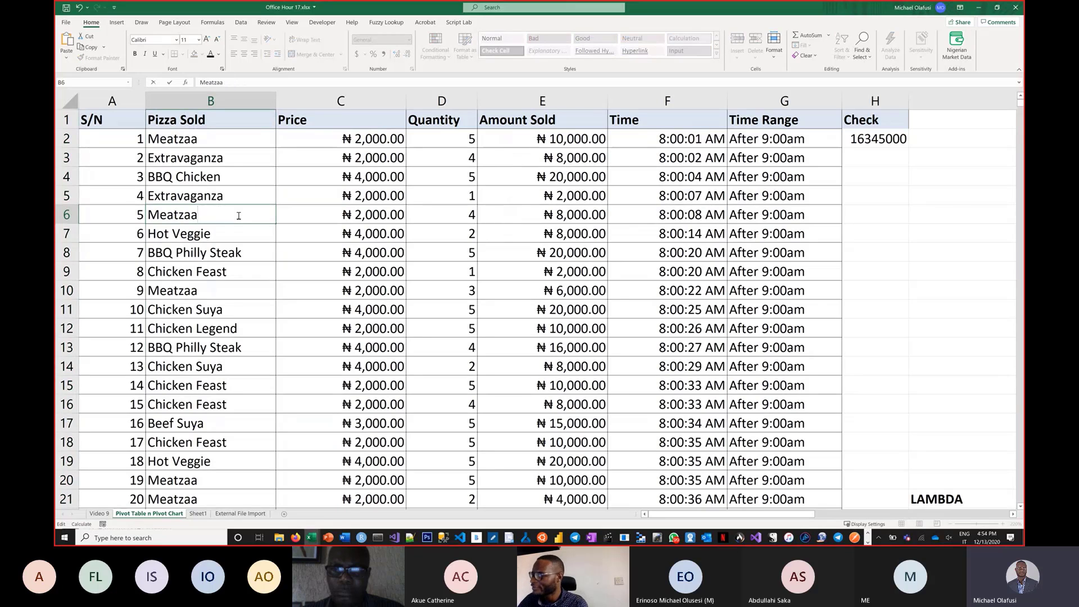
pyautogui.press('Return')
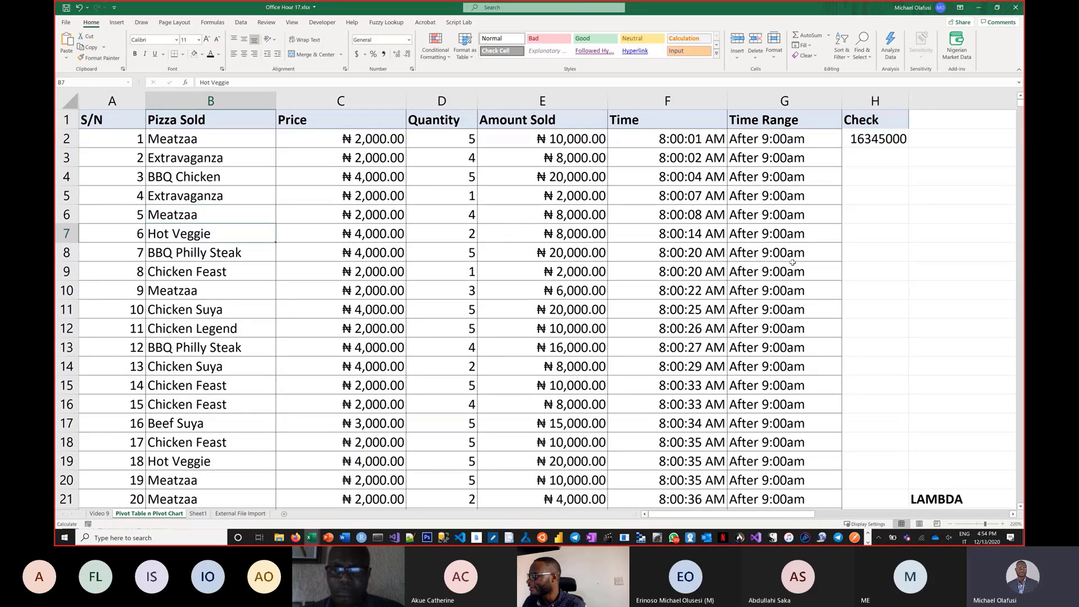
# Clear the leftover formatted cells below the pizza list in rows 19 to 21.
pyautogui.click(1013, 514)
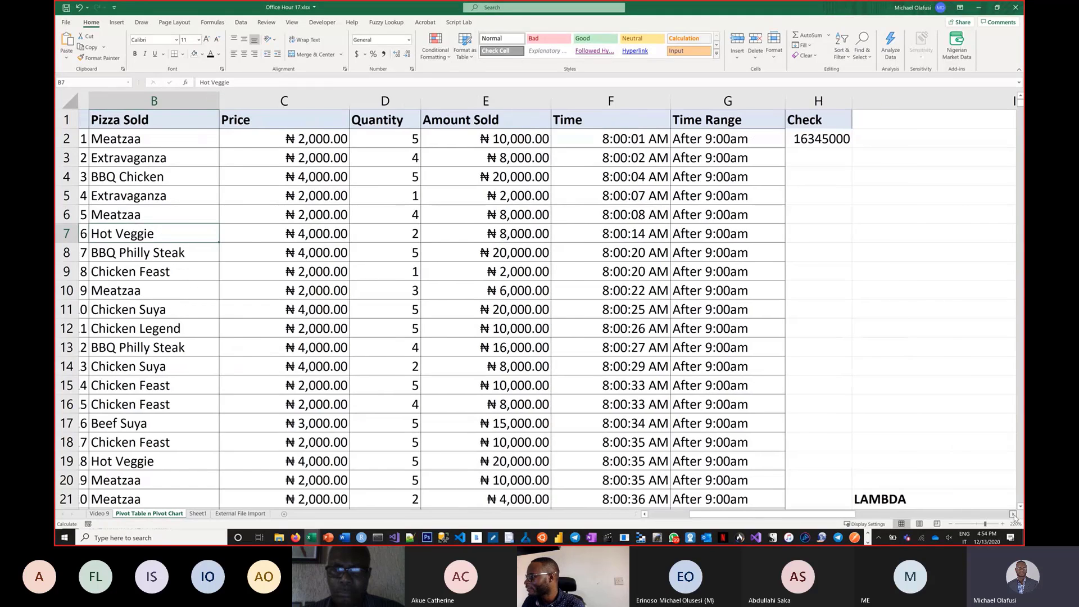
pyautogui.click(1013, 514)
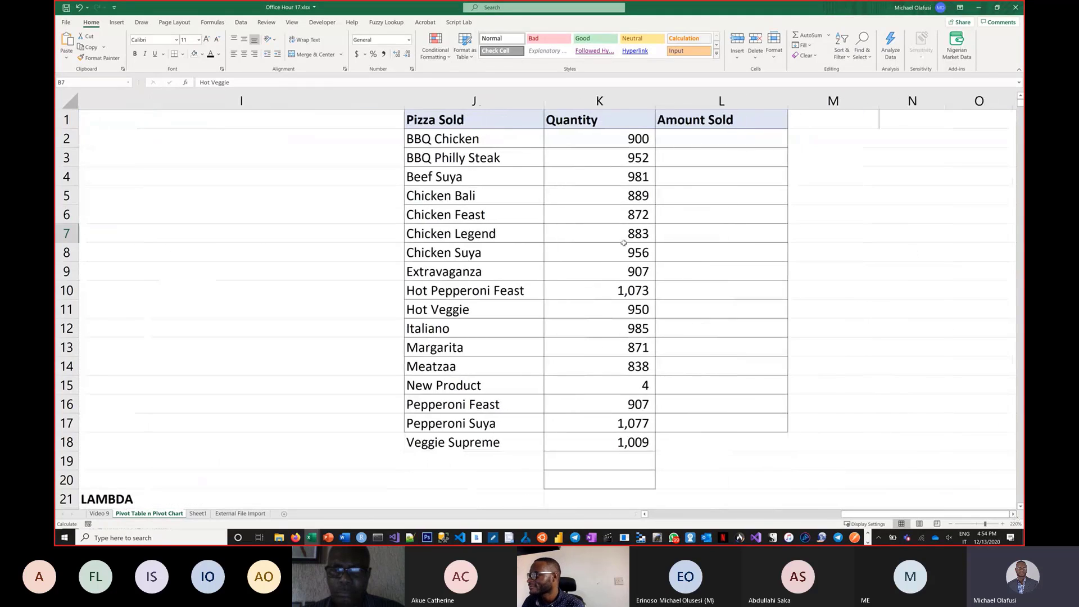
pyautogui.click(472, 214)
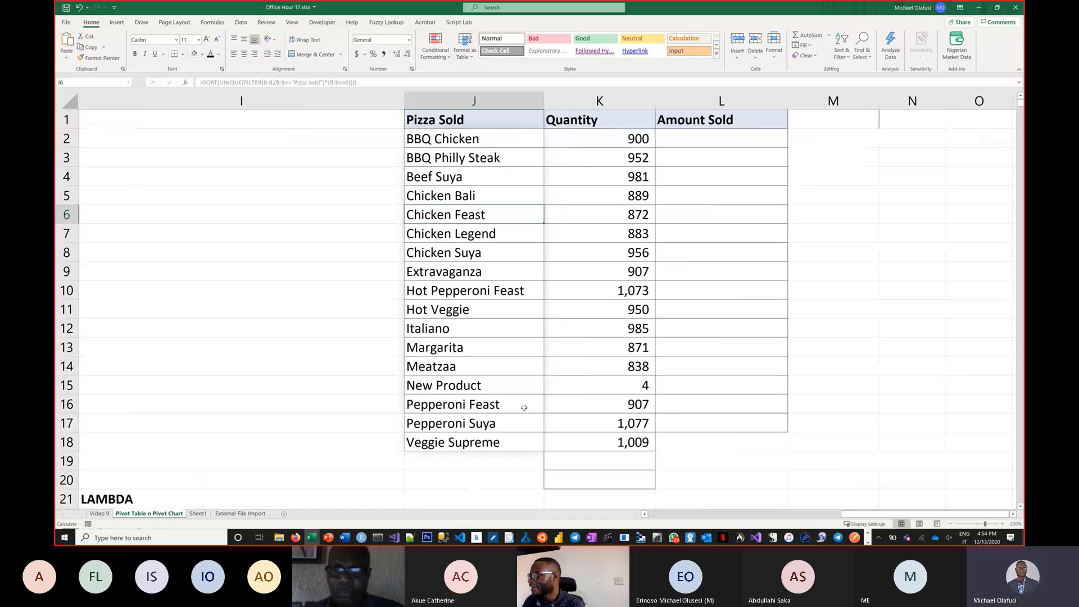
pyautogui.click(574, 459)
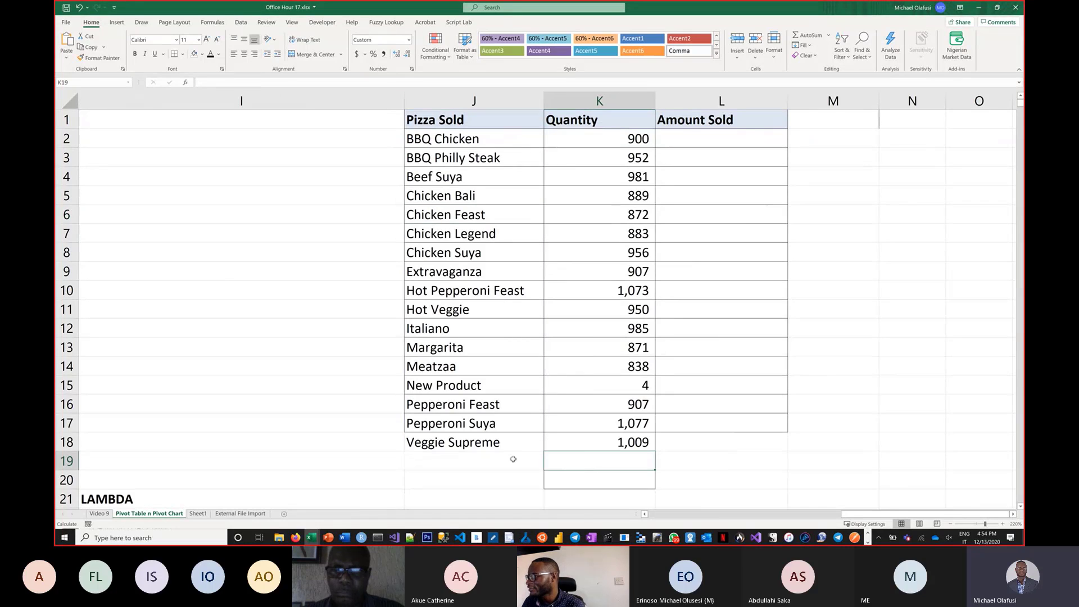
pyautogui.moveTo(513, 460); pyautogui.dragTo(729, 481)
pyautogui.moveTo(797, 493); pyautogui.dragTo(798, 496)
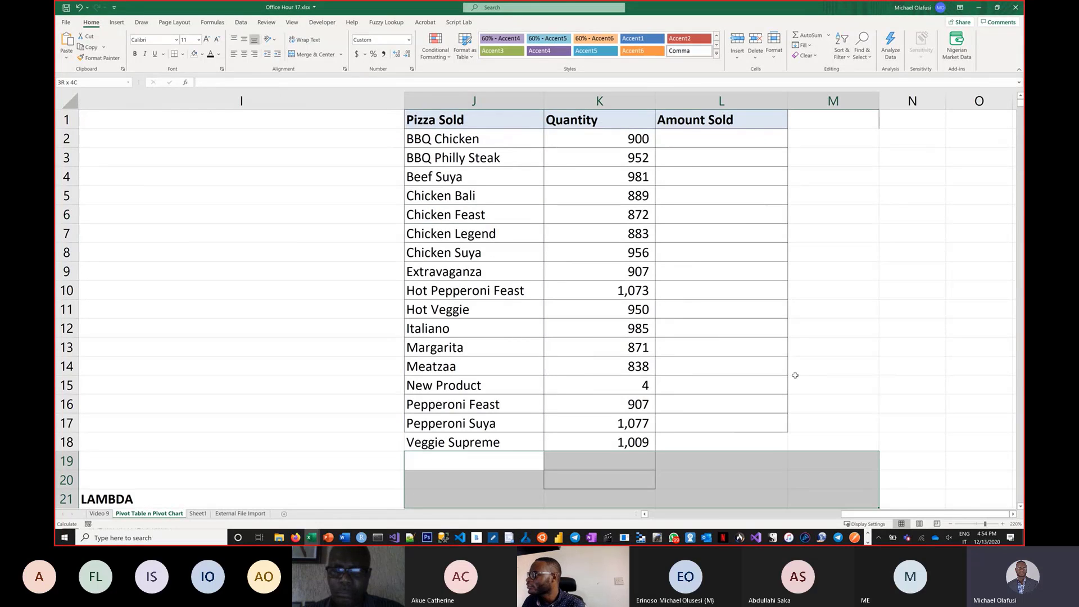
pyautogui.click(805, 55)
pyautogui.click(813, 72)
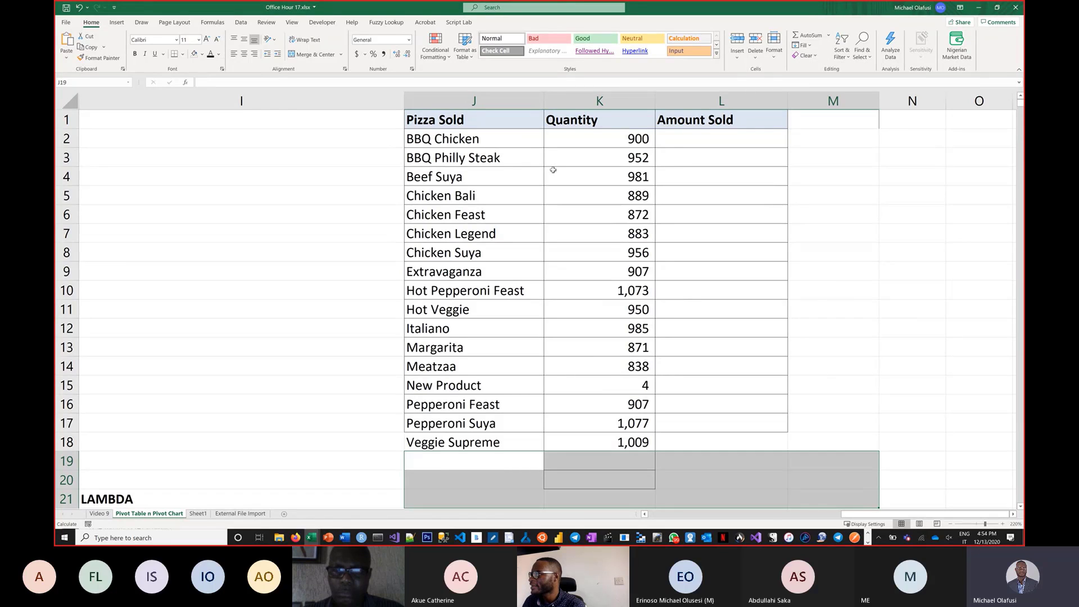
# Remove all borders from the pizza table in J2:L18.
pyautogui.moveTo(474, 139); pyautogui.dragTo(721, 443)
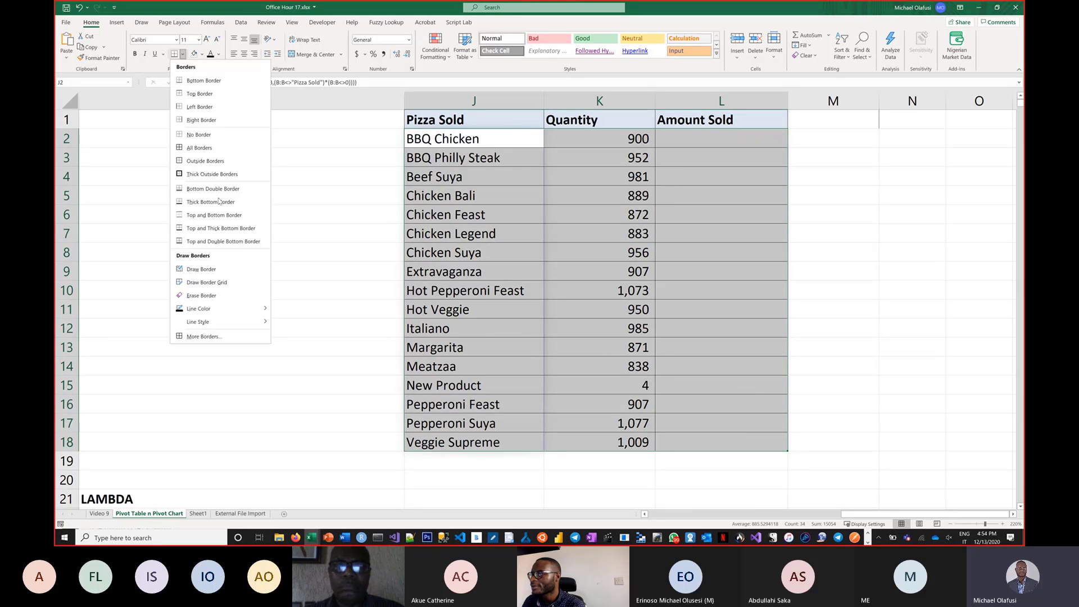
pyautogui.click(182, 54)
pyautogui.click(199, 135)
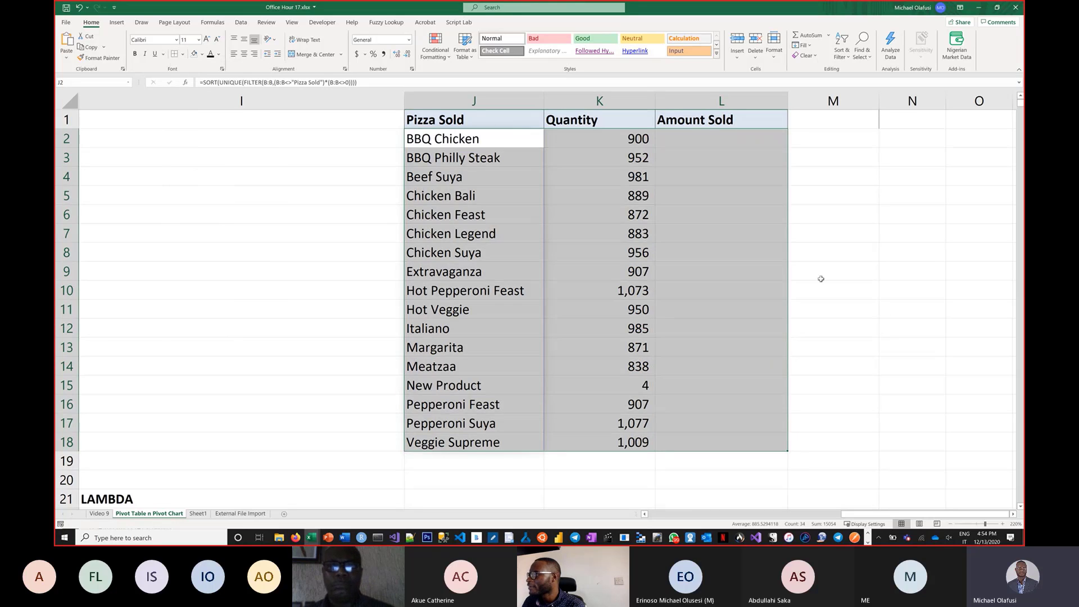
pyautogui.click(821, 275)
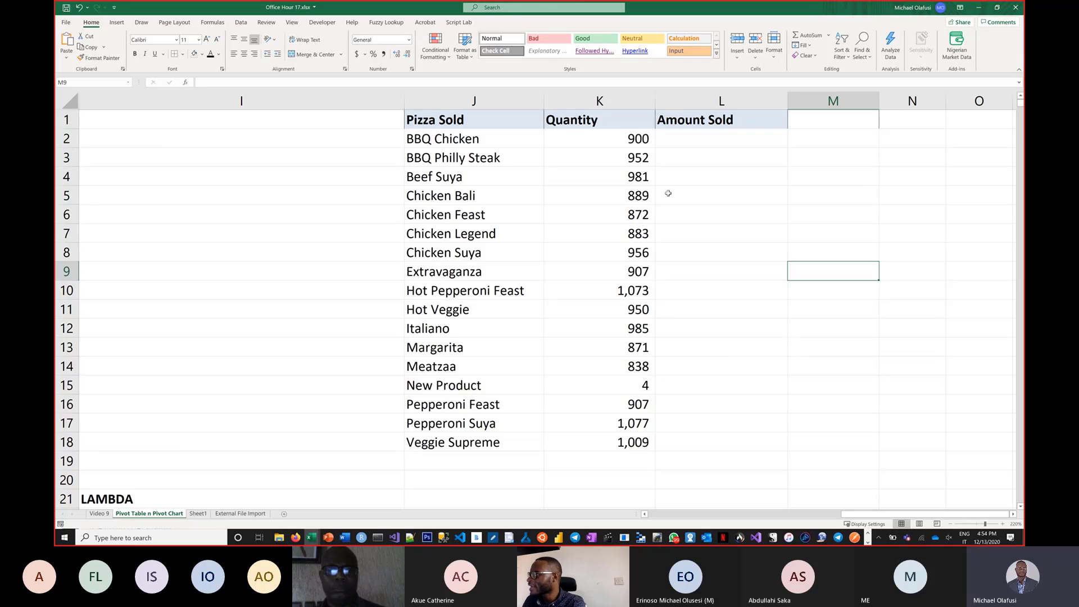
# Enter =SUMIF(B:B,J2#,E:E) in L2 to total the amount sold for each pizza.
pyautogui.click(695, 143)
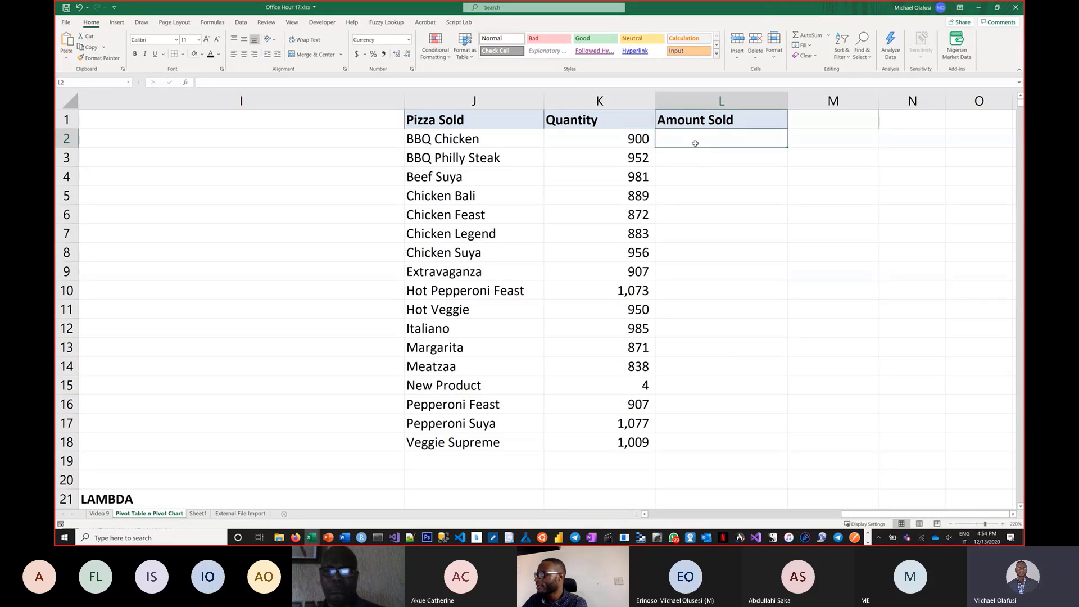
pyautogui.write('=sumif(')
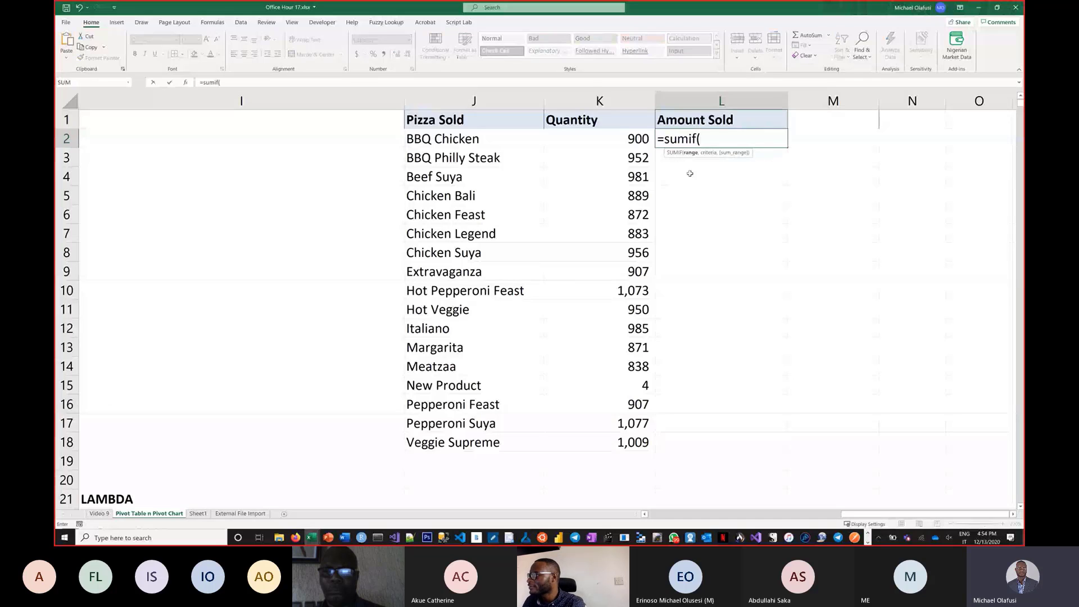
pyautogui.moveTo(870, 516); pyautogui.dragTo(674, 515)
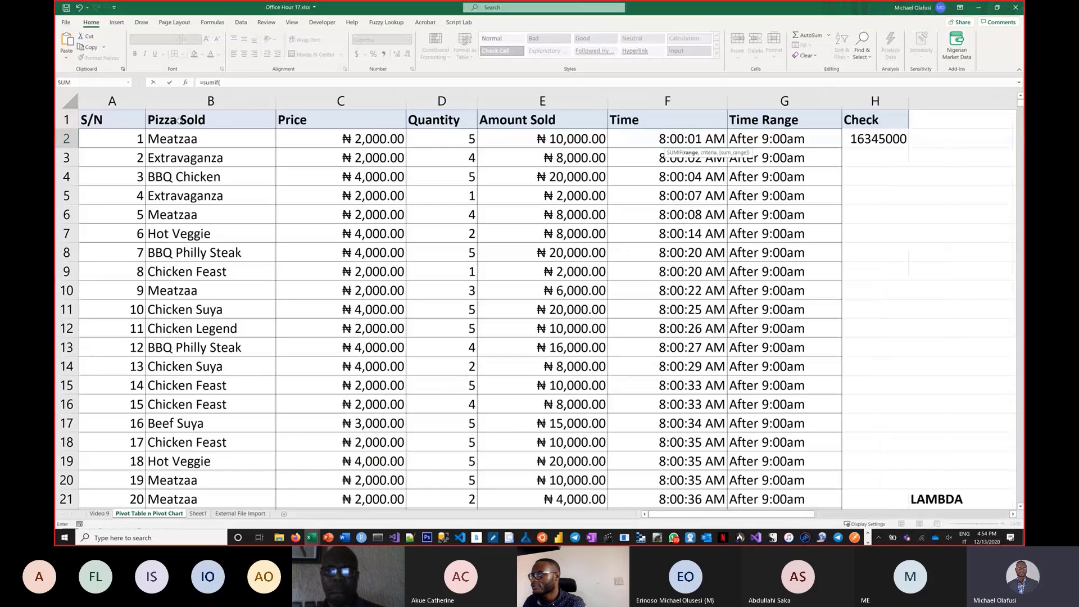
pyautogui.click(191, 103)
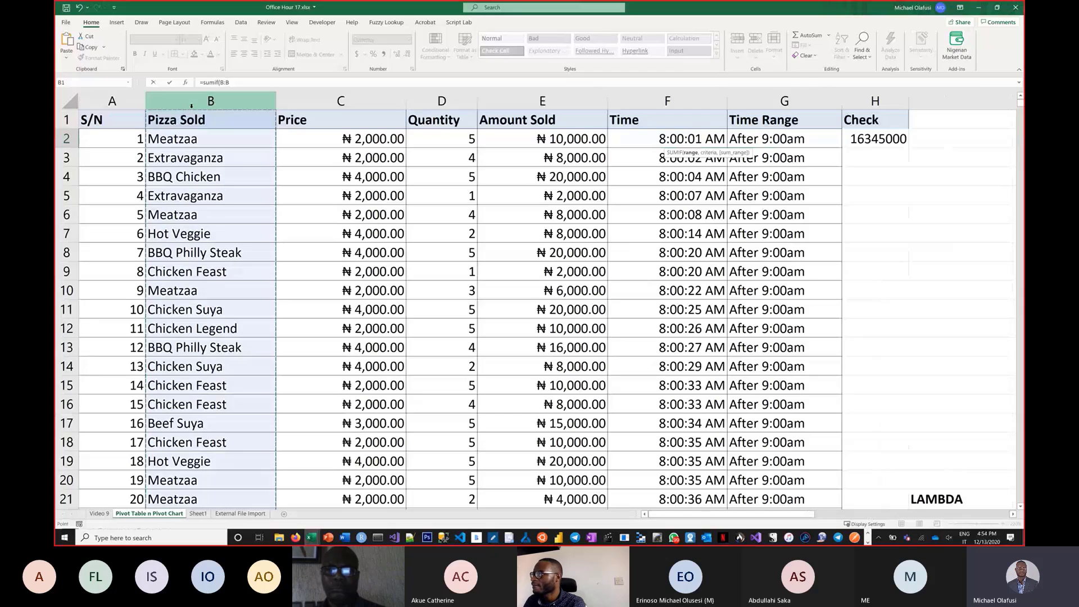
pyautogui.write(',')
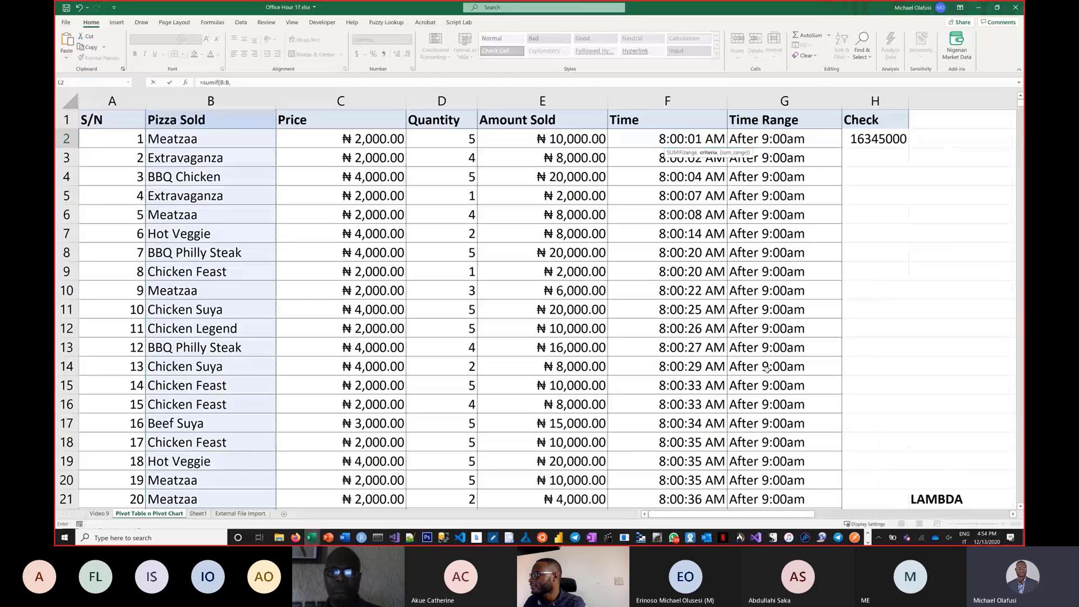
pyautogui.press('Escape')
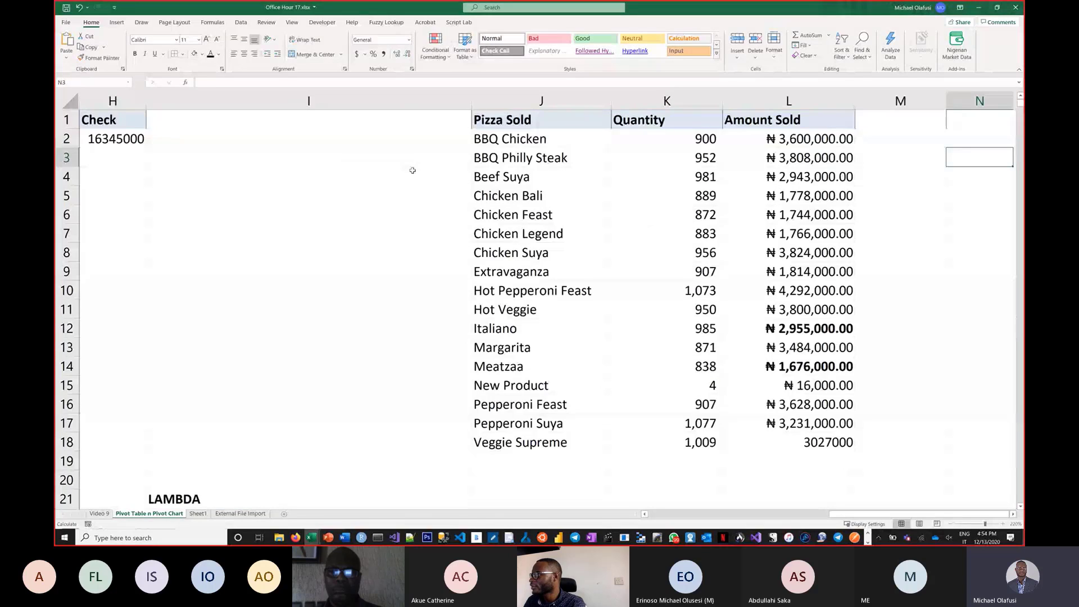
pyautogui.hscroll(1, 695, 135)
pyautogui.click(695, 135)
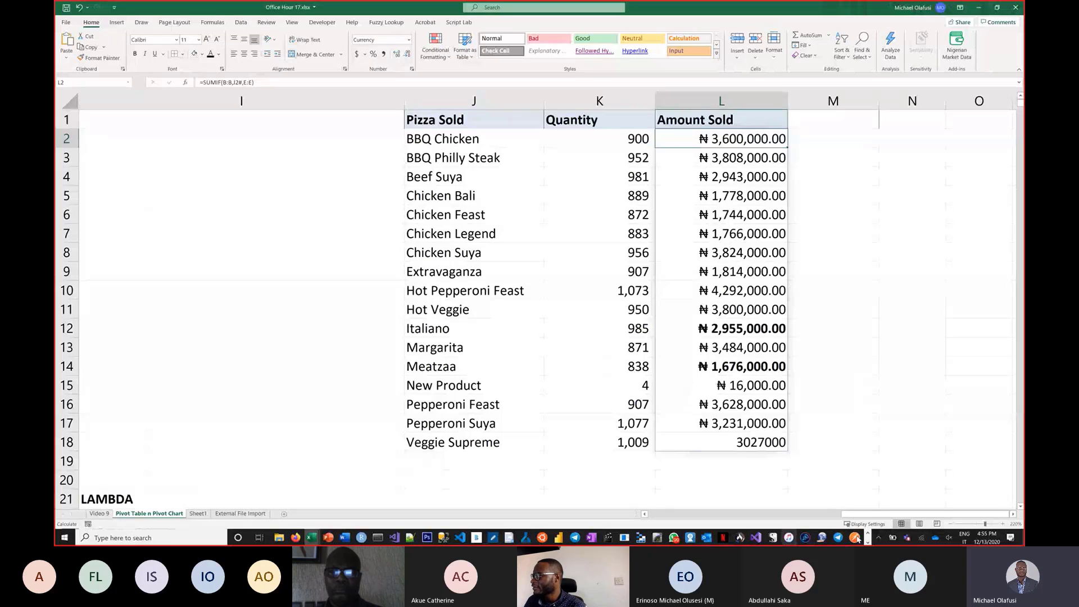
# Go to the end of the sales data and copy rows 4993 to 4996.
pyautogui.moveTo(869, 514); pyautogui.dragTo(584, 516)
pyautogui.click(211, 386)
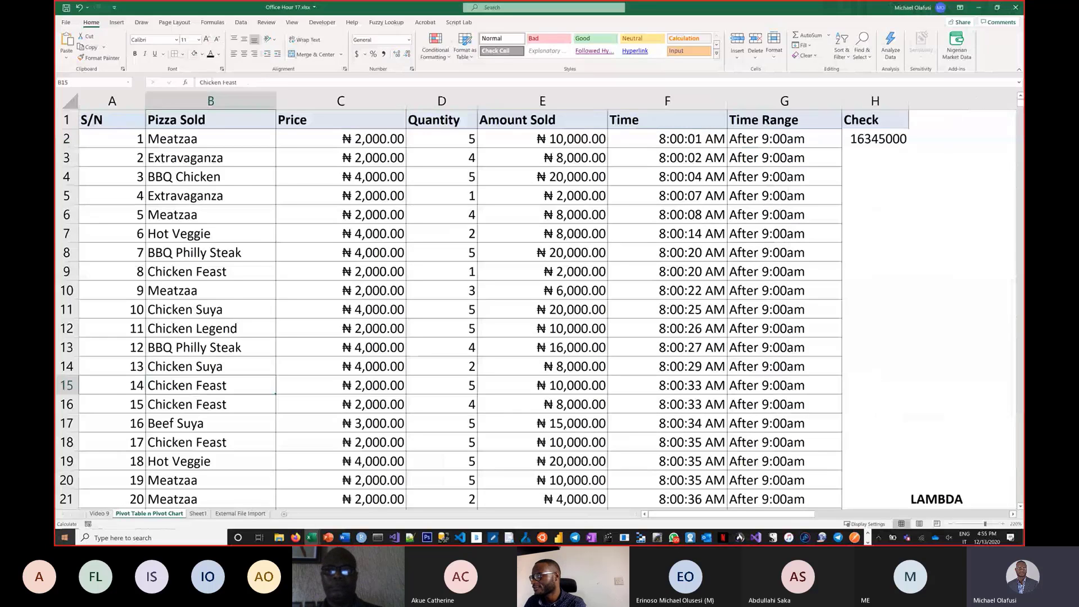
pyautogui.hotkey('ctrl', 'Down')
pyautogui.press('Down')
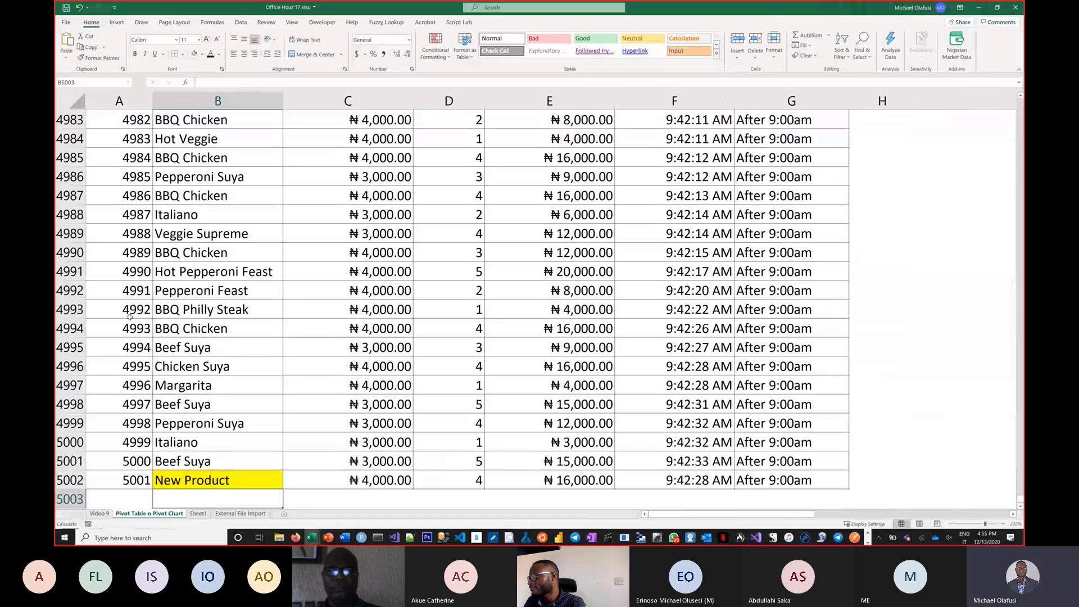
pyautogui.moveTo(129, 317); pyautogui.dragTo(787, 366)
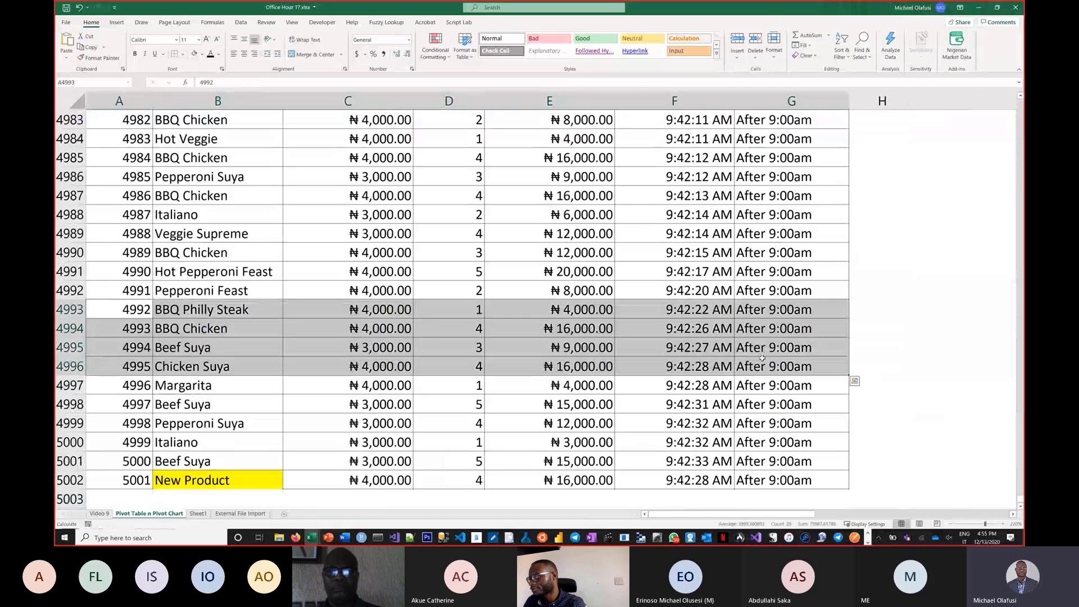
pyautogui.hotkey('ctrl', 'c')
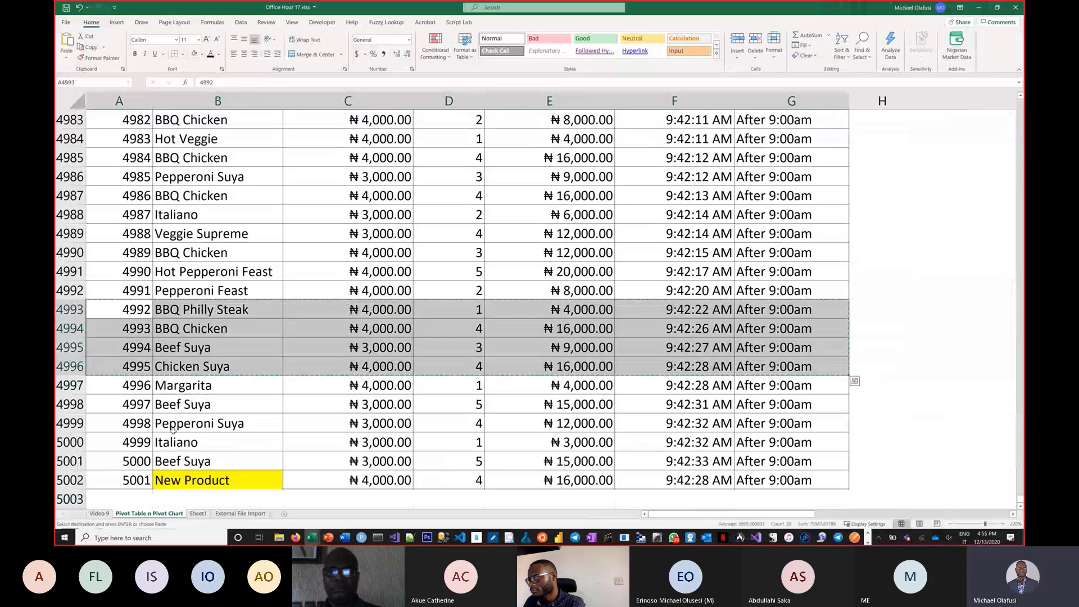
# Paste the copied rows below the data at row 5003 and extend the S/N numbering to 5005.
pyautogui.scroll(-2, 173, 428)
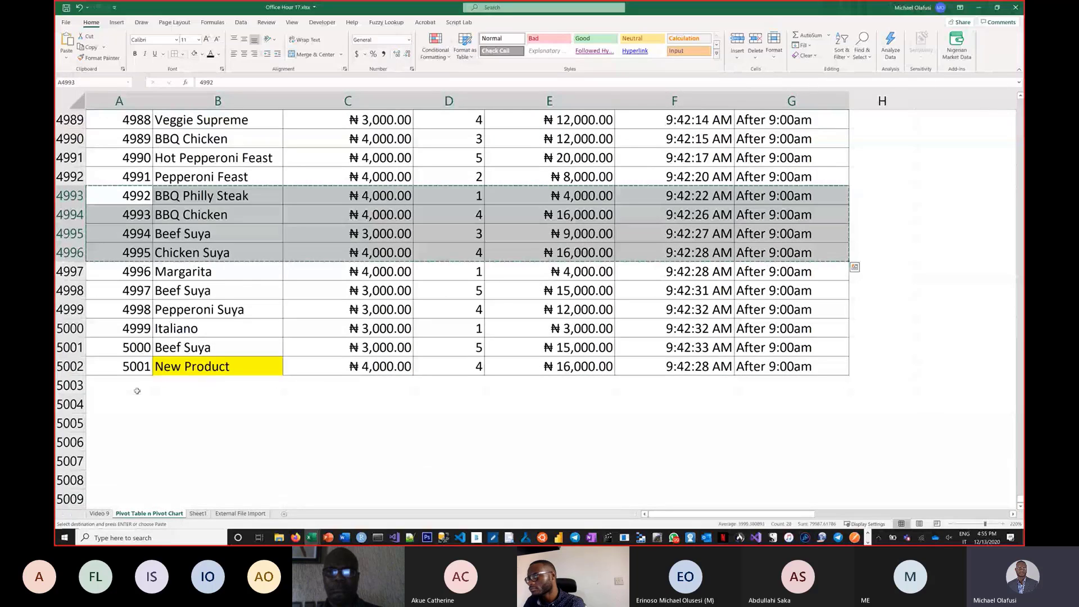
pyautogui.click(137, 390)
pyautogui.hotkey('ctrl', 'v')
pyautogui.moveTo(135, 348); pyautogui.dragTo(150, 447)
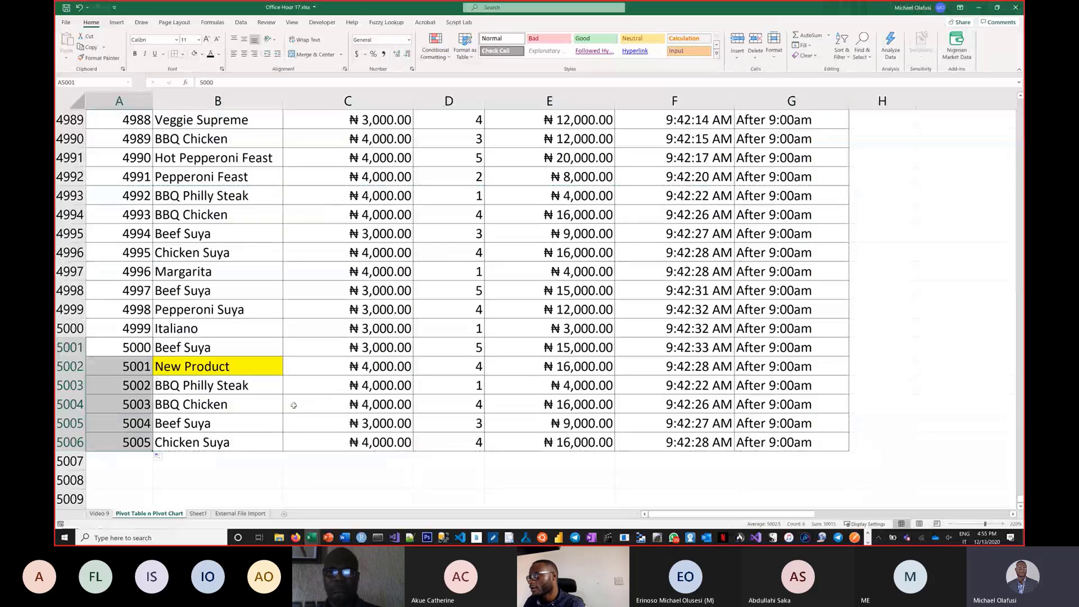
# Rename the copied pizzas in B5003 to B5005 as Lai Pizza, Trump BBQ and Biden Supreme.
pyautogui.click(255, 391)
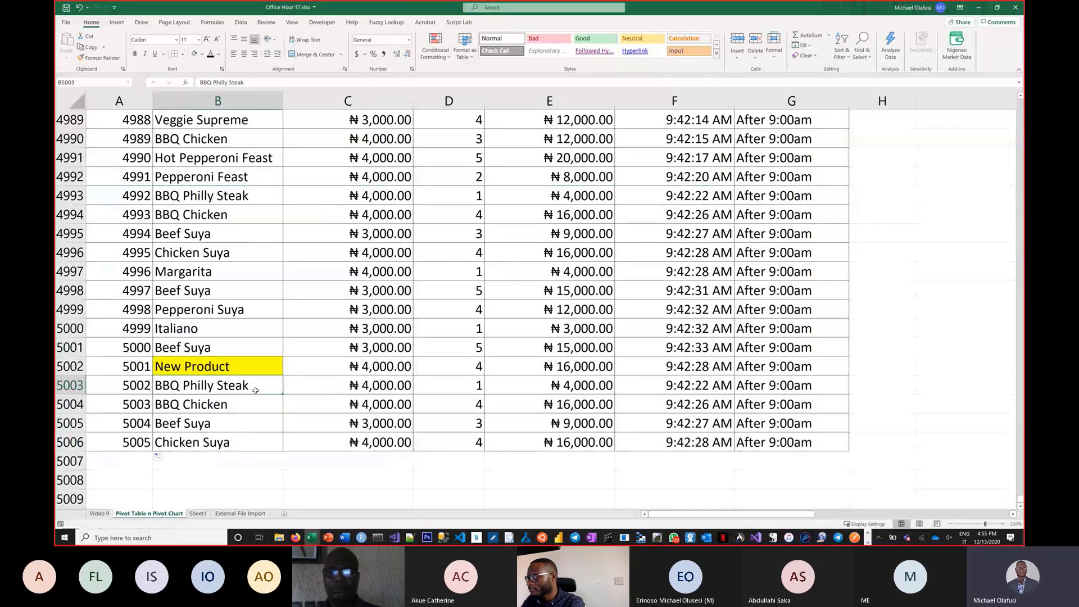
pyautogui.write('Lai')
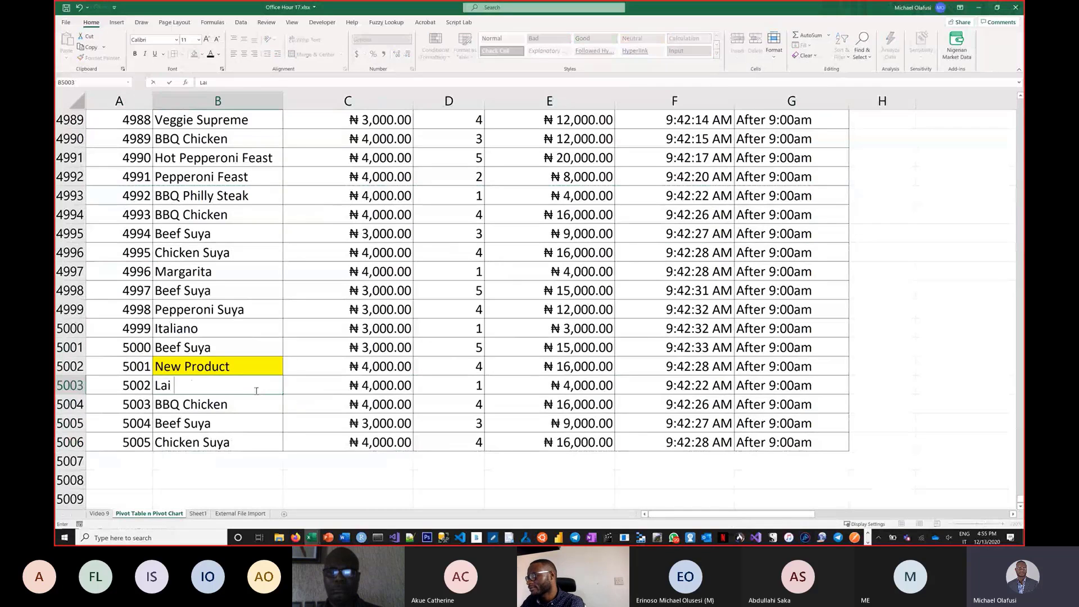
pyautogui.write(' Pizza')
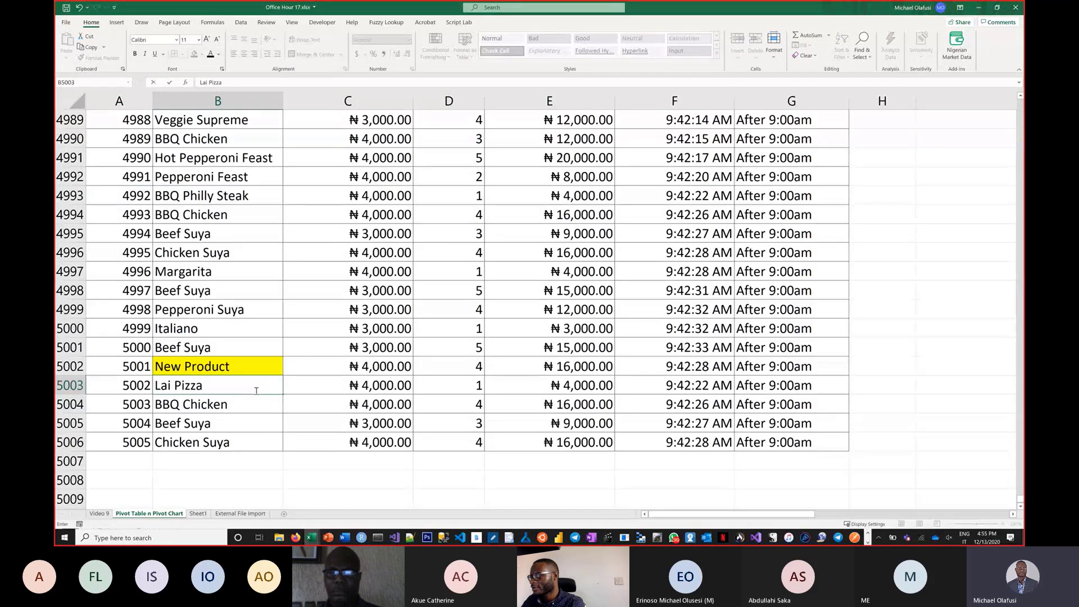
pyautogui.press('Return')
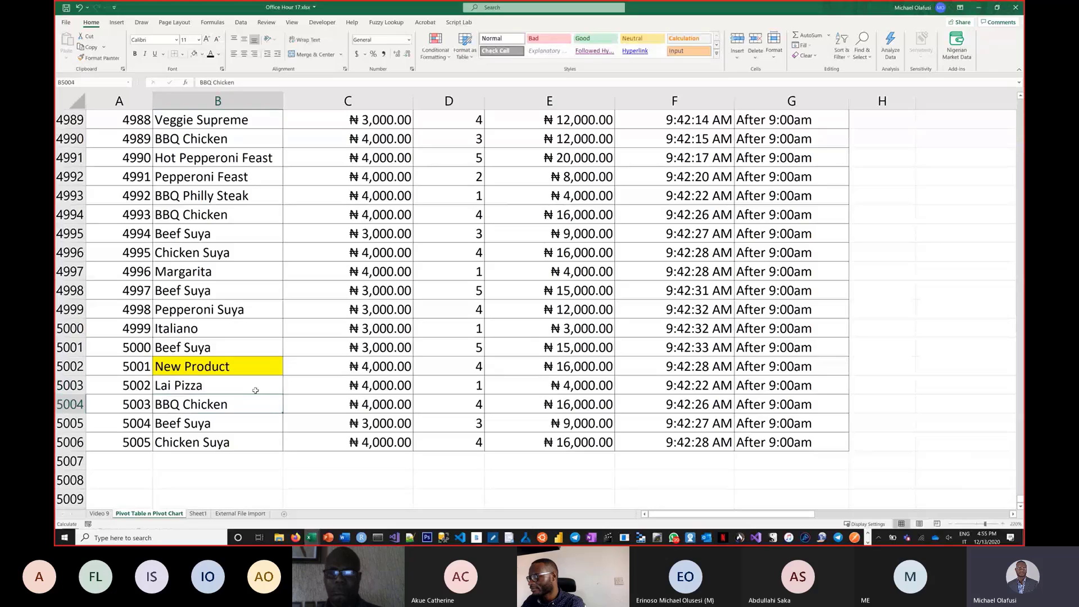
pyautogui.write('Trum')
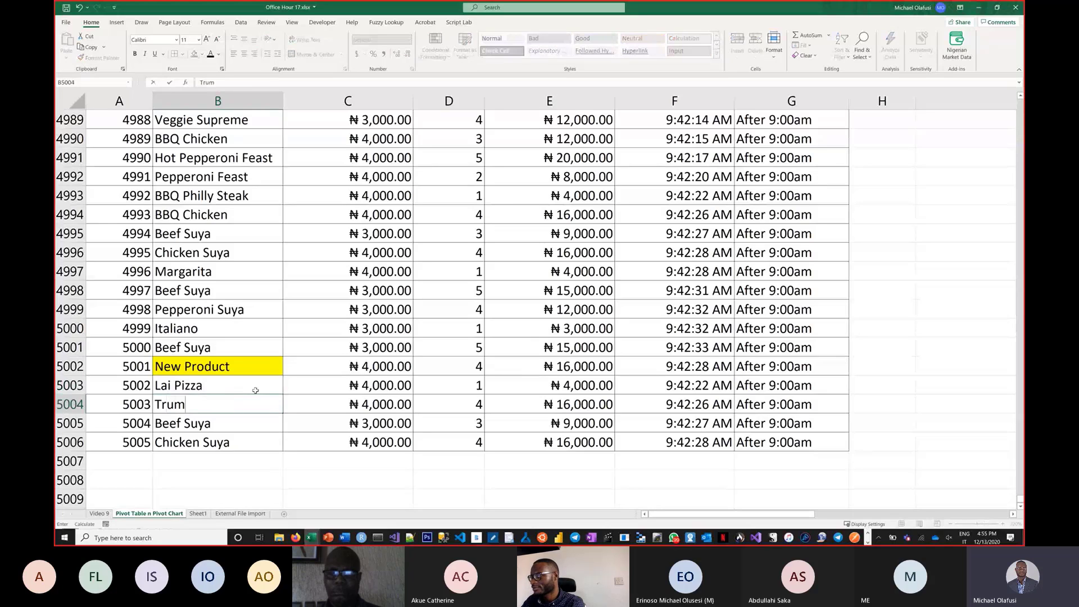
pyautogui.write('p BBQ')
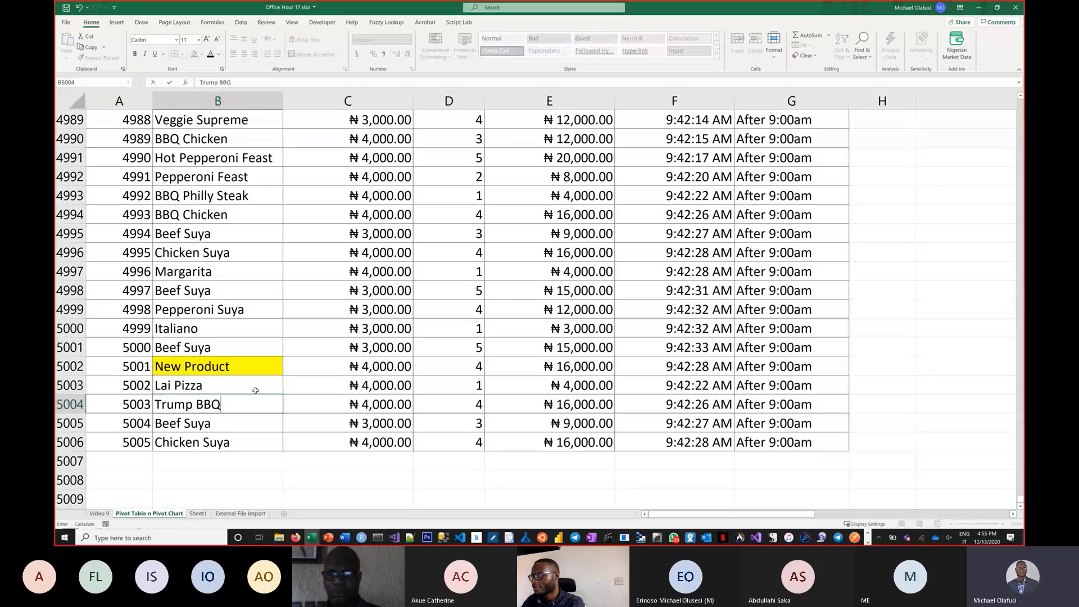
pyautogui.press('Return')
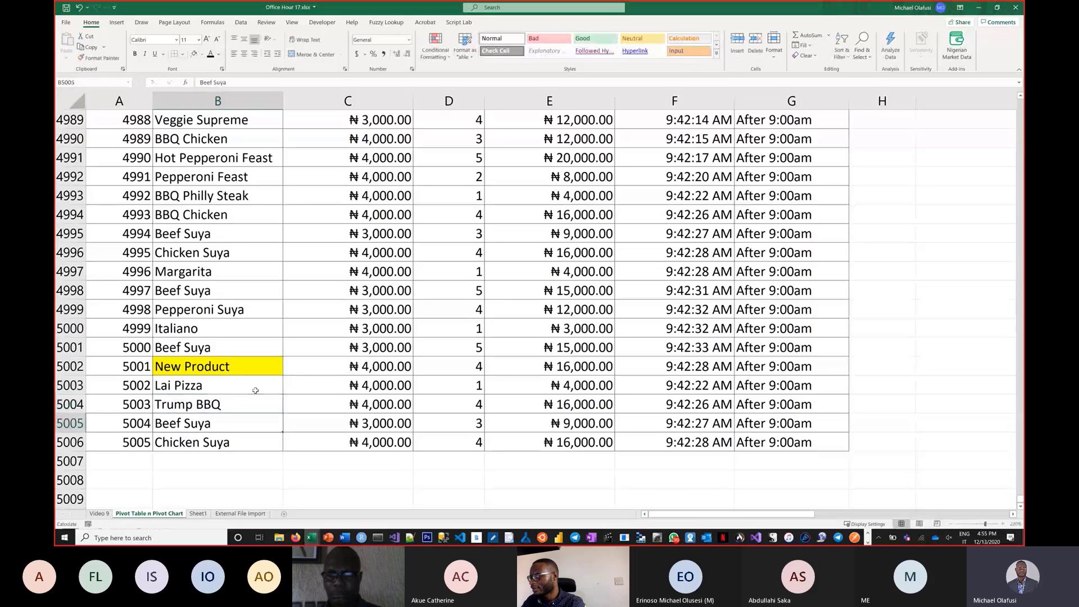
pyautogui.write('Biden')
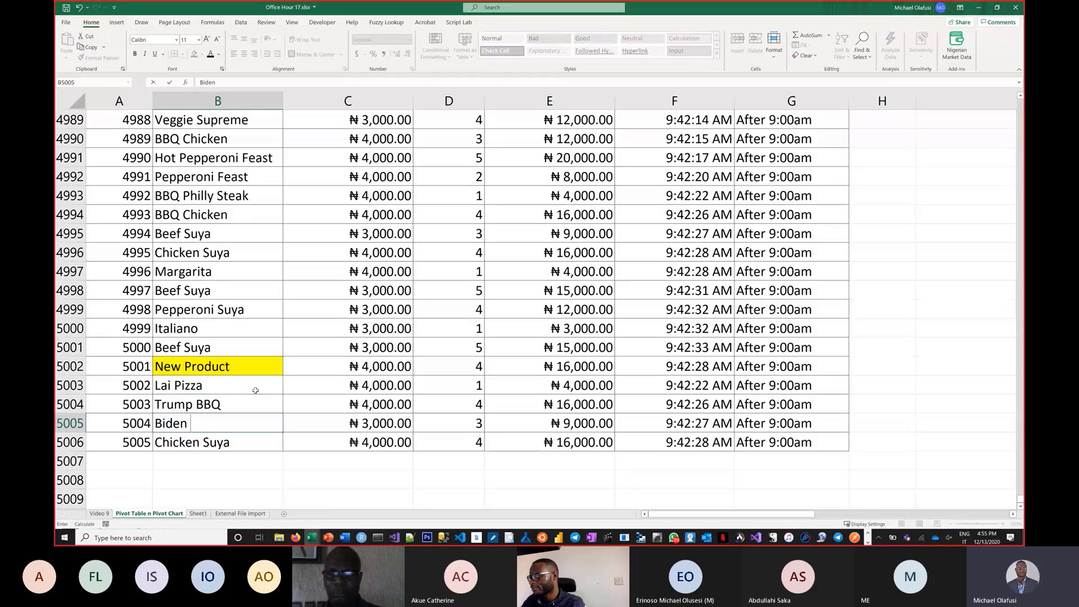
pyautogui.write(' Supreme')
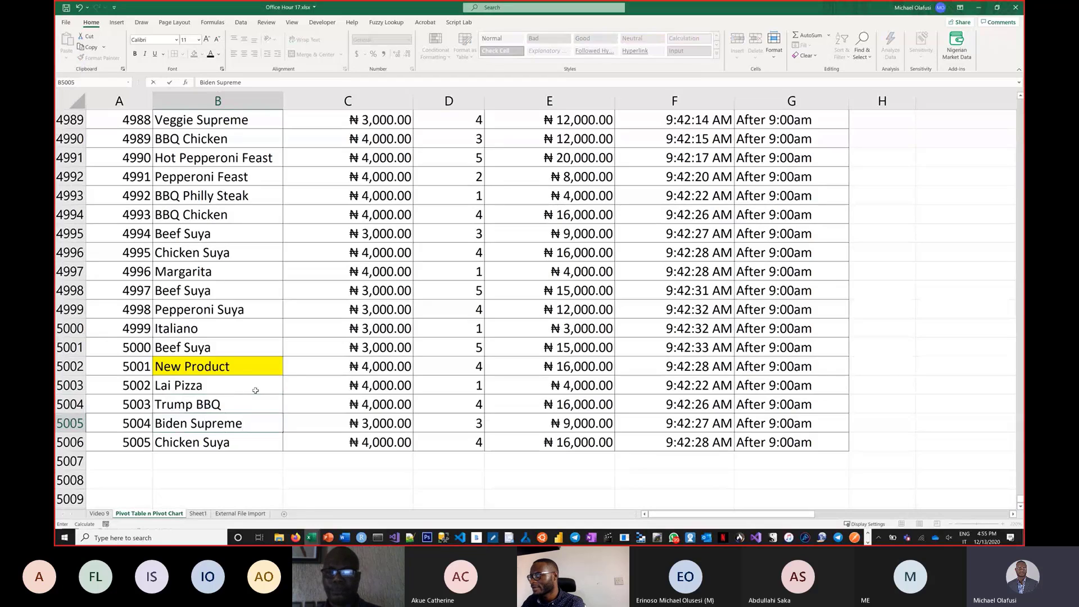
pyautogui.press('Return')
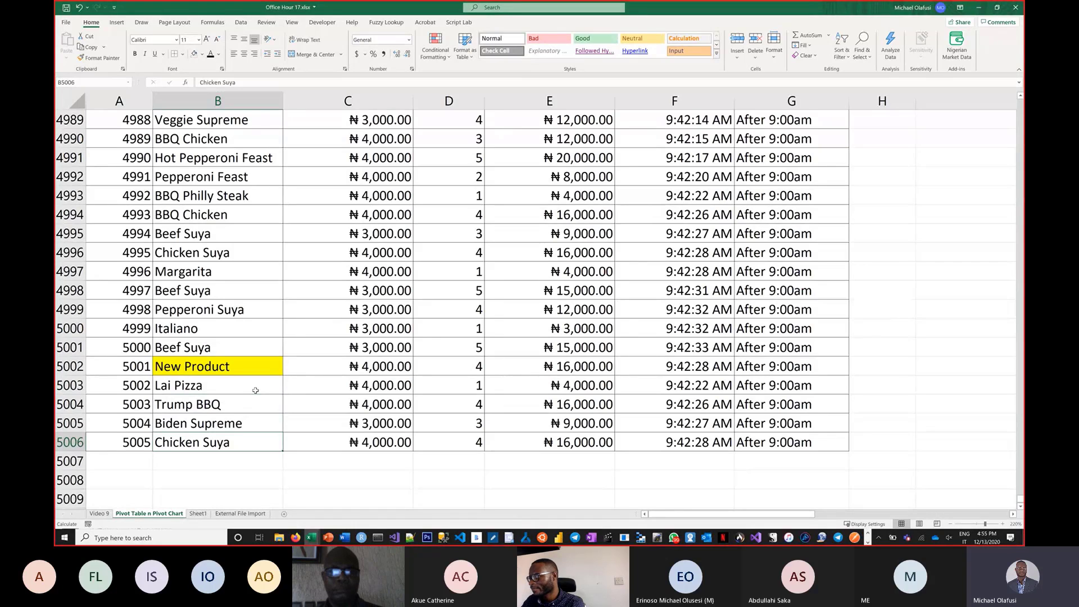
# Rename the pizza in B5006 as Sowore Pepperdem.
pyautogui.write('Sowo')
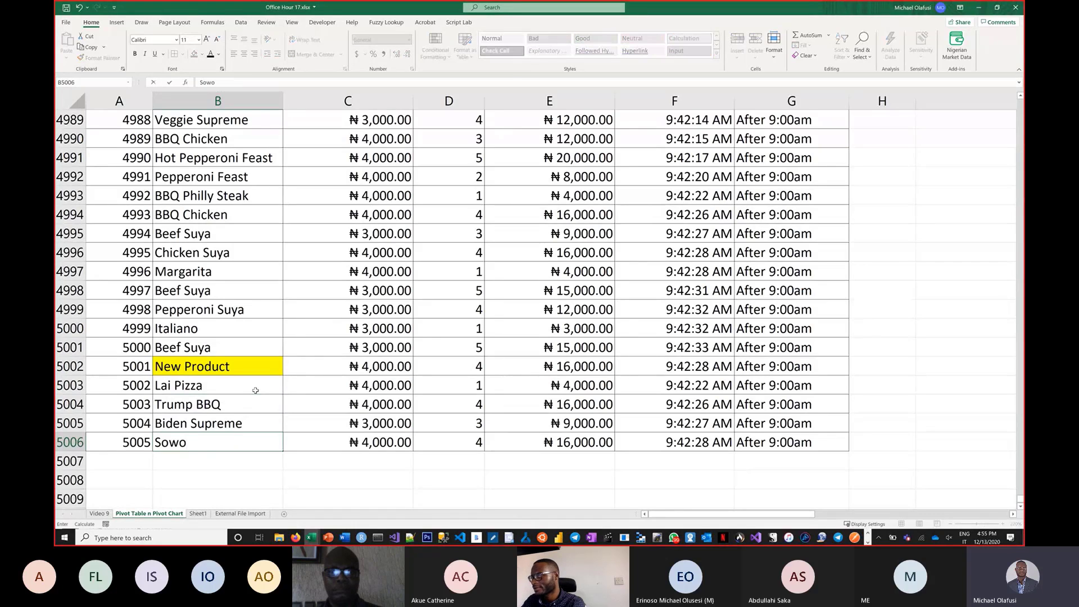
pyautogui.write('ro Pepperdem')
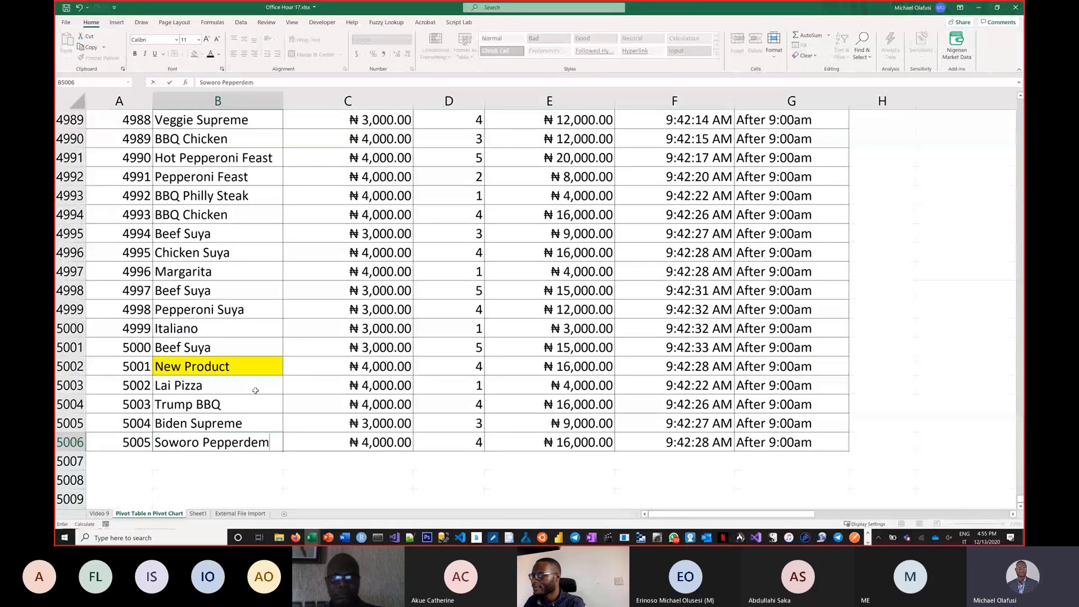
pyautogui.press('Return')
pyautogui.click(201, 442)
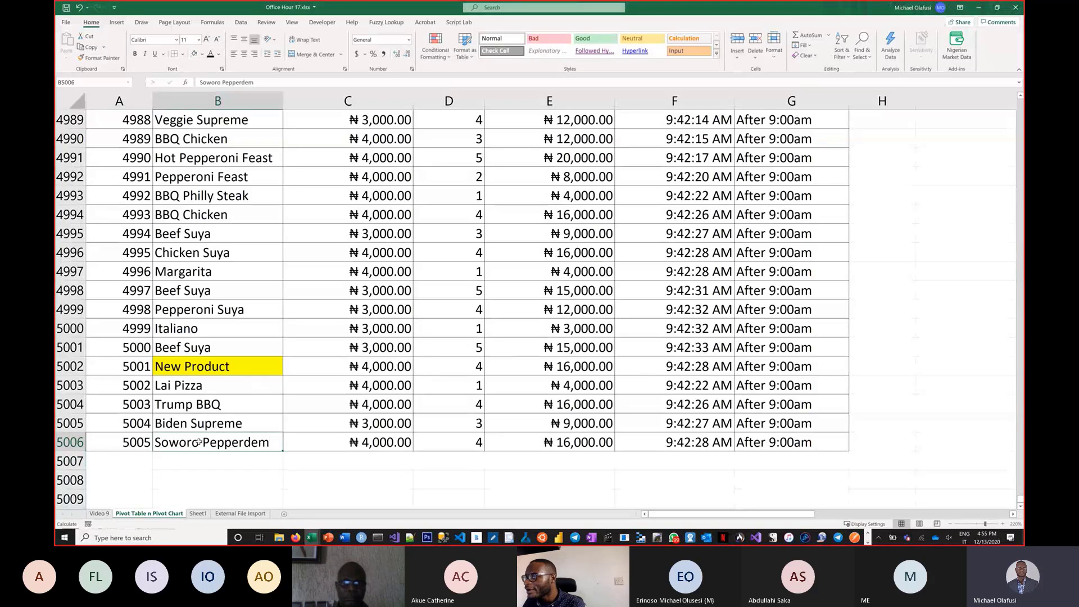
pyautogui.doubleClick(199, 443)
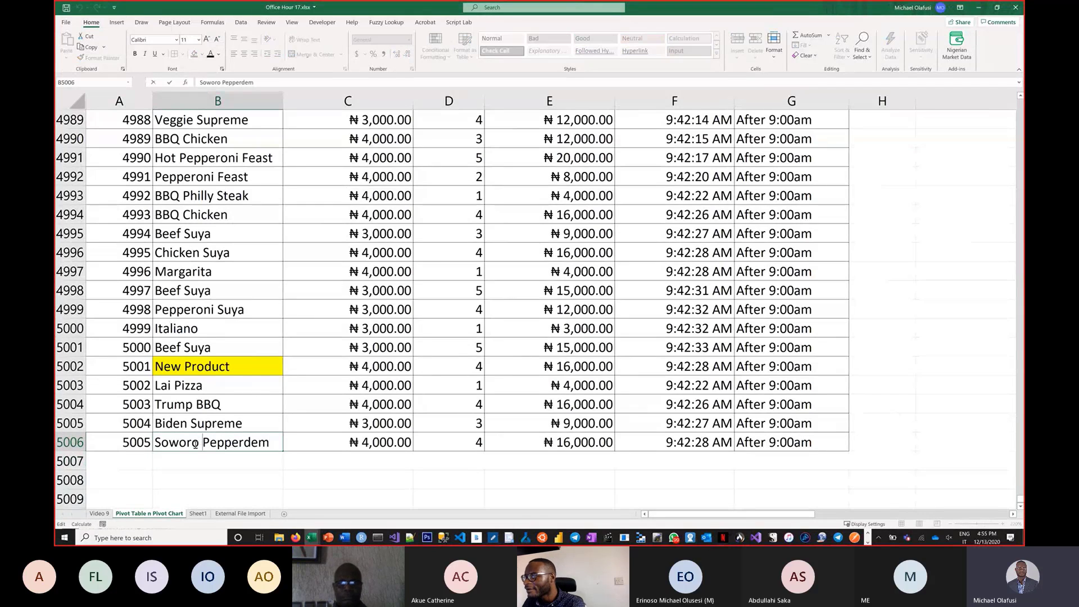
pyautogui.press('BackSpace')
pyautogui.write('e')
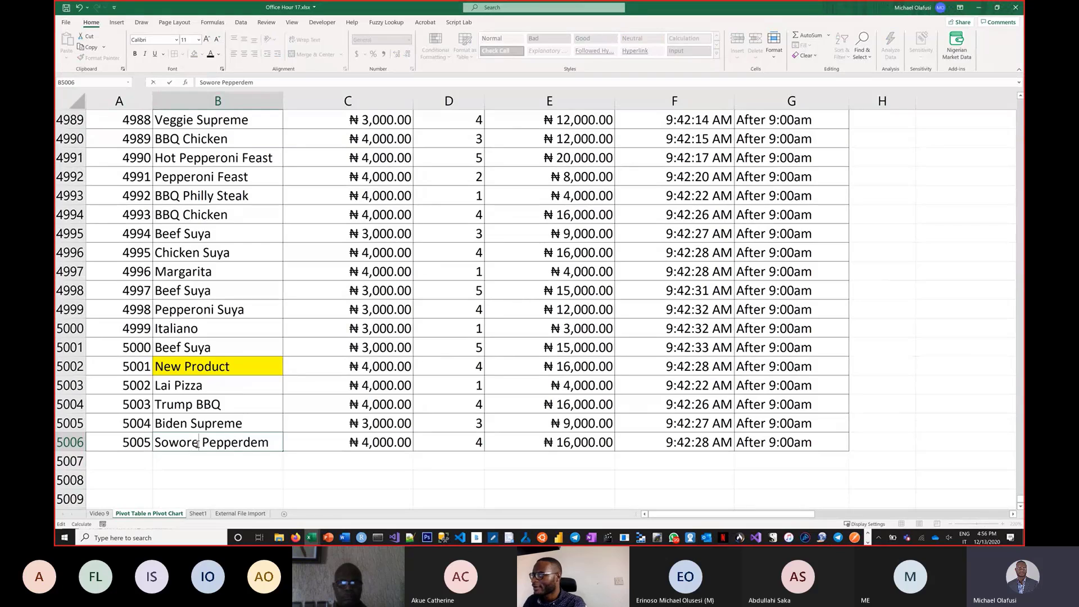
pyautogui.press('Return')
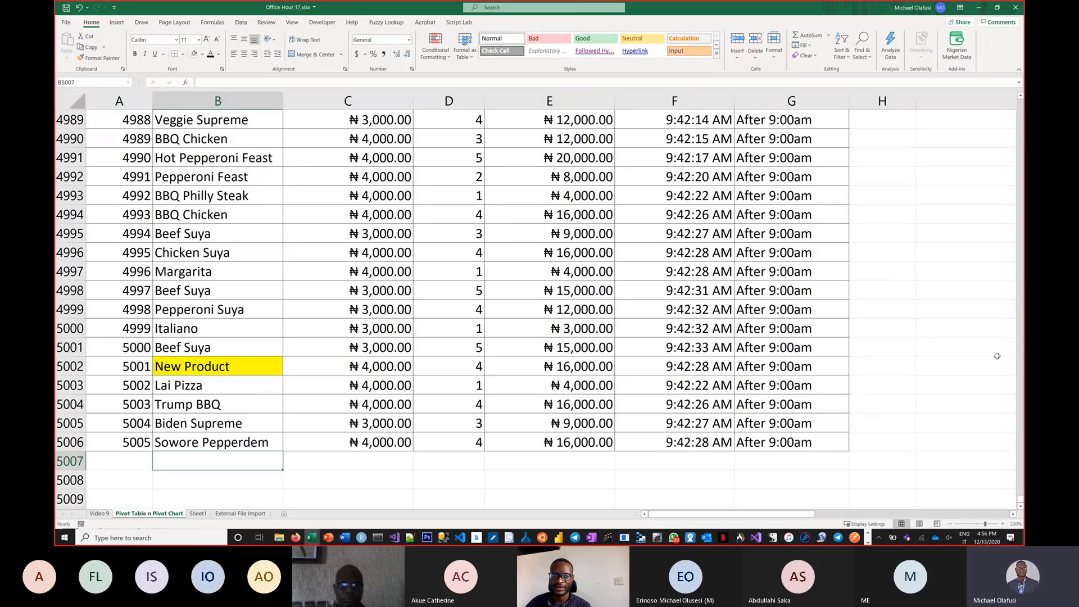
# Highlight the Trump BBQ row of the pizza summary table in J:L with yellow fill.
pyautogui.click(909, 370)
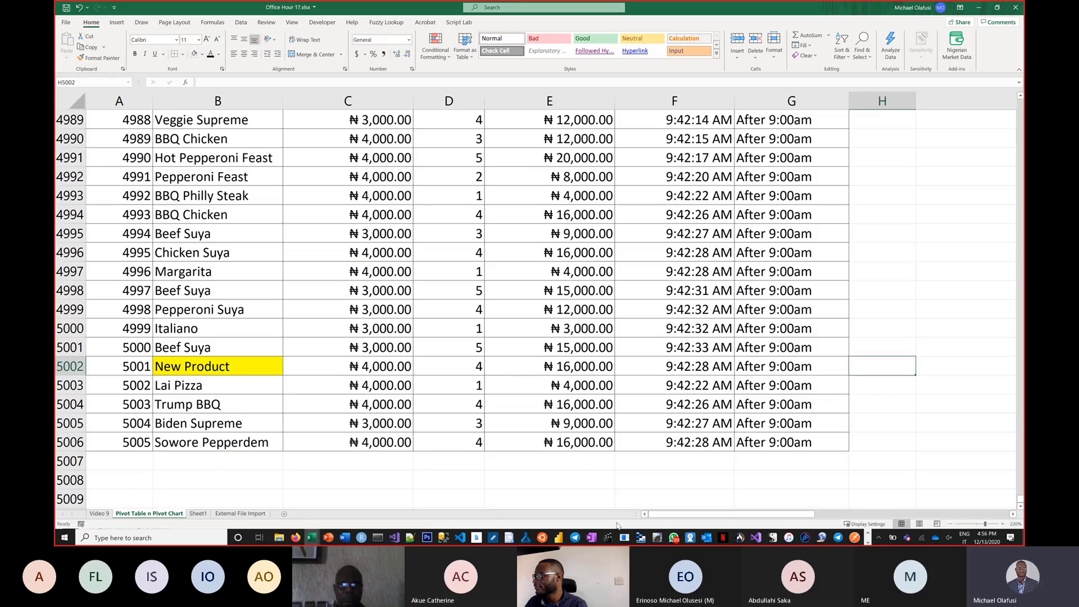
pyautogui.hotkey('ctrl', 'Up')
pyautogui.hotkey('ctrl', 'Up')
pyautogui.hotkey('ctrl', 'Up')
pyautogui.hotkey('ctrl', 'Up')
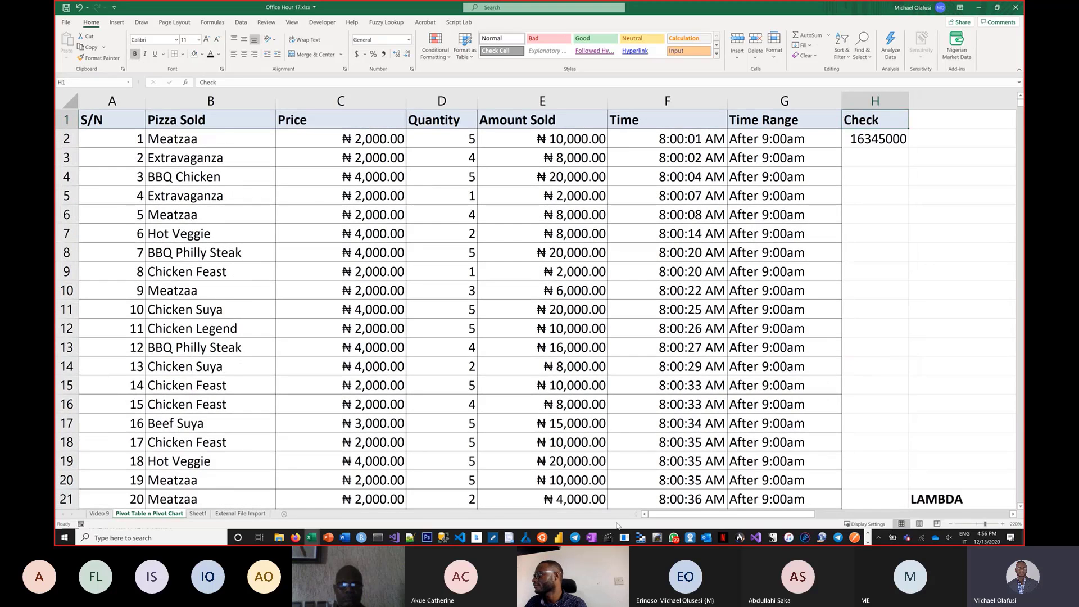
pyautogui.press('Right')
pyautogui.press('Right')
pyautogui.press('Right')
pyautogui.press('Right')
pyautogui.press('Right')
pyautogui.press('Right')
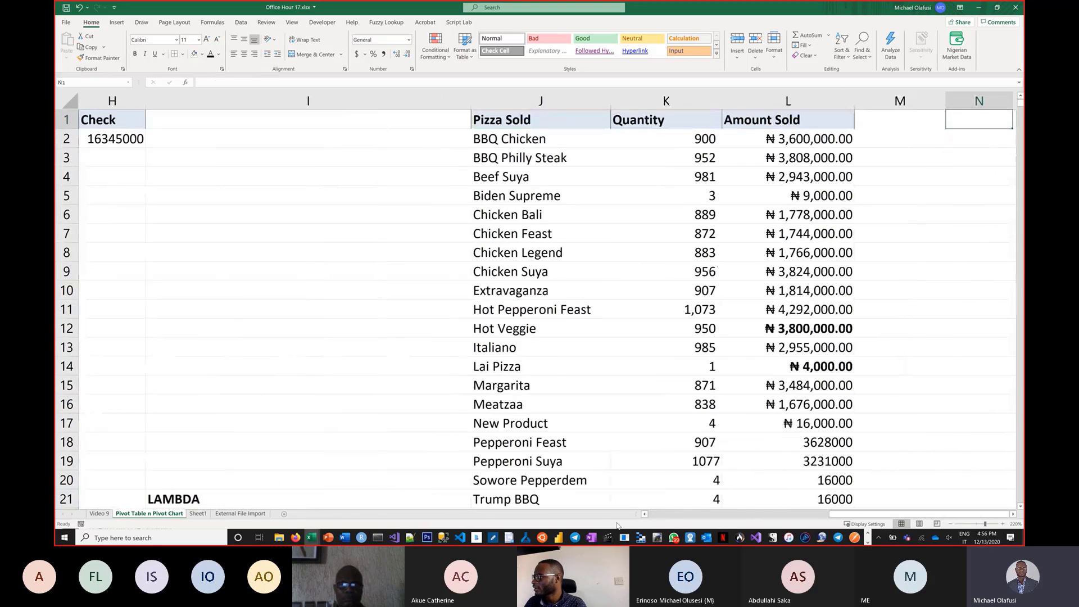
pyautogui.scroll(-1, 703, 410)
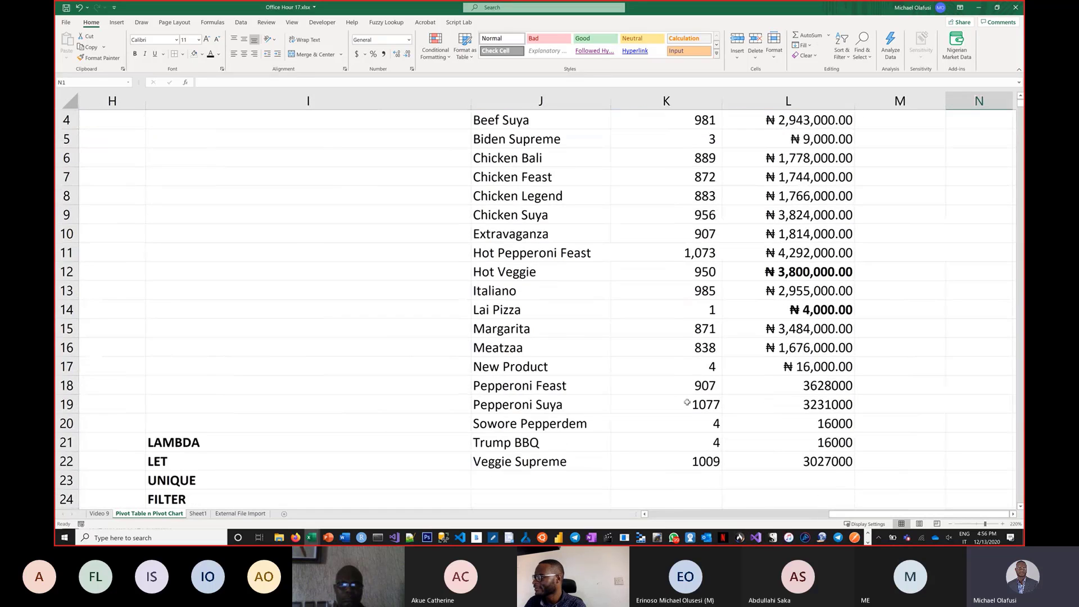
pyautogui.moveTo(507, 444); pyautogui.dragTo(799, 444)
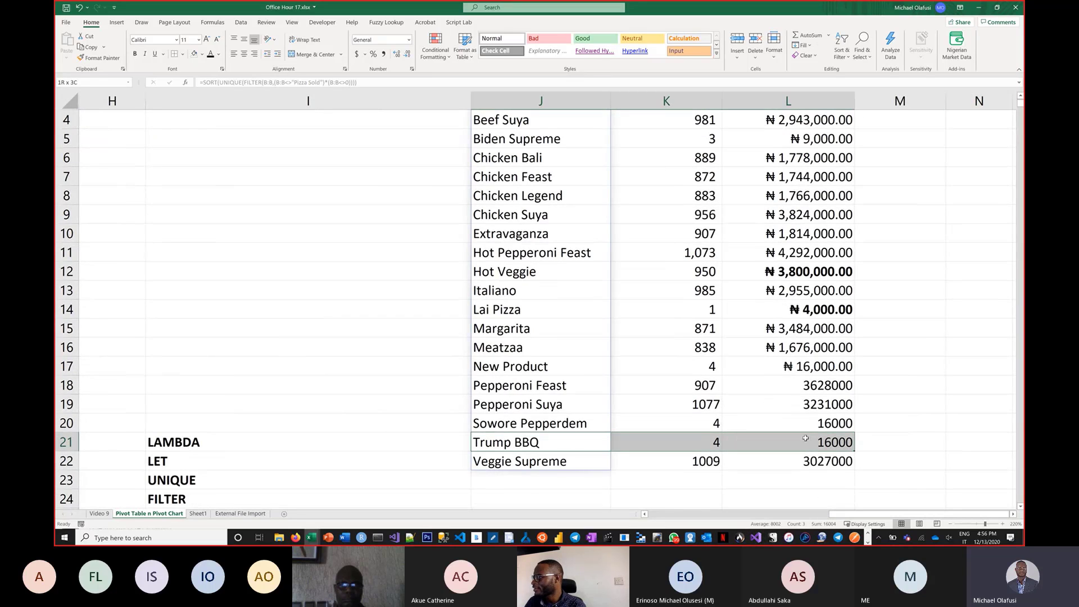
pyautogui.click(203, 54)
pyautogui.click(216, 139)
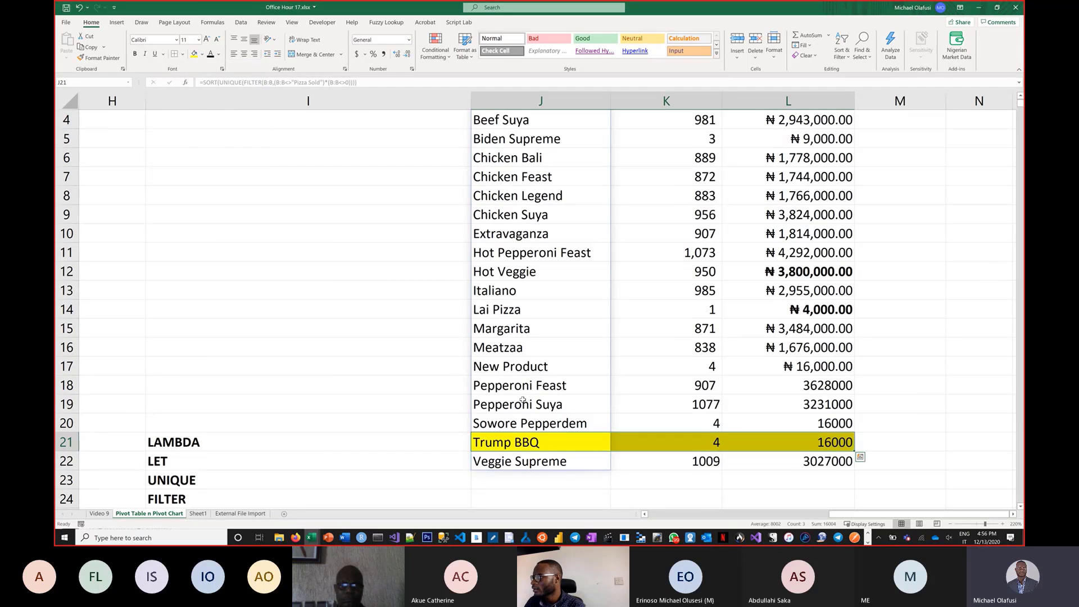
# Fill the Sowore Pepperdem, Biden Supreme and Lai Pizza rows of the summary table in yellow as well.
pyautogui.moveTo(506, 424); pyautogui.dragTo(810, 427)
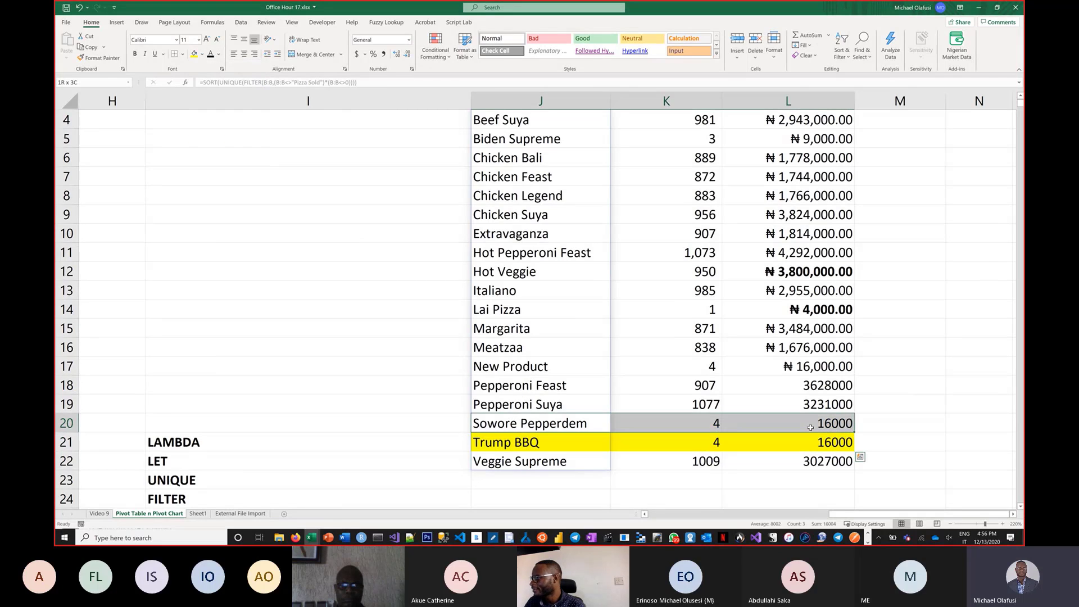
pyautogui.click(193, 55)
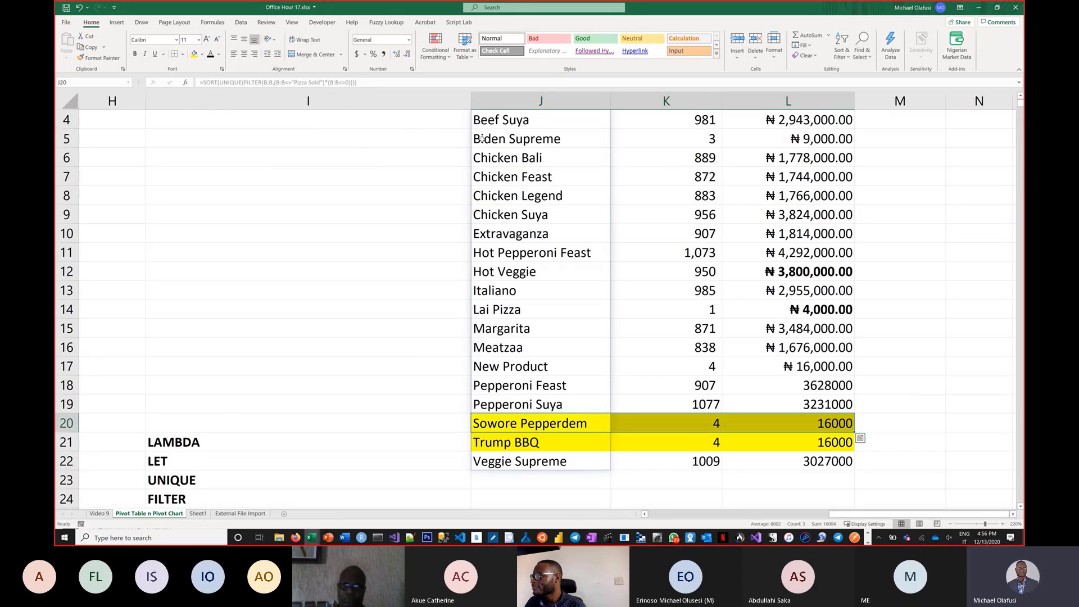
pyautogui.moveTo(506, 139); pyautogui.dragTo(809, 140)
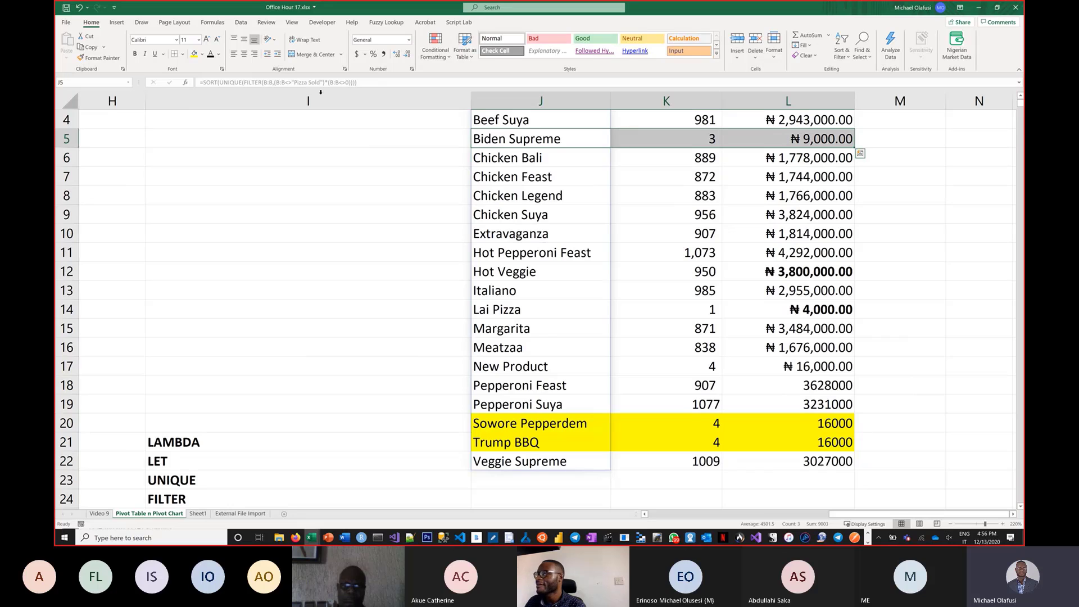
pyautogui.click(194, 55)
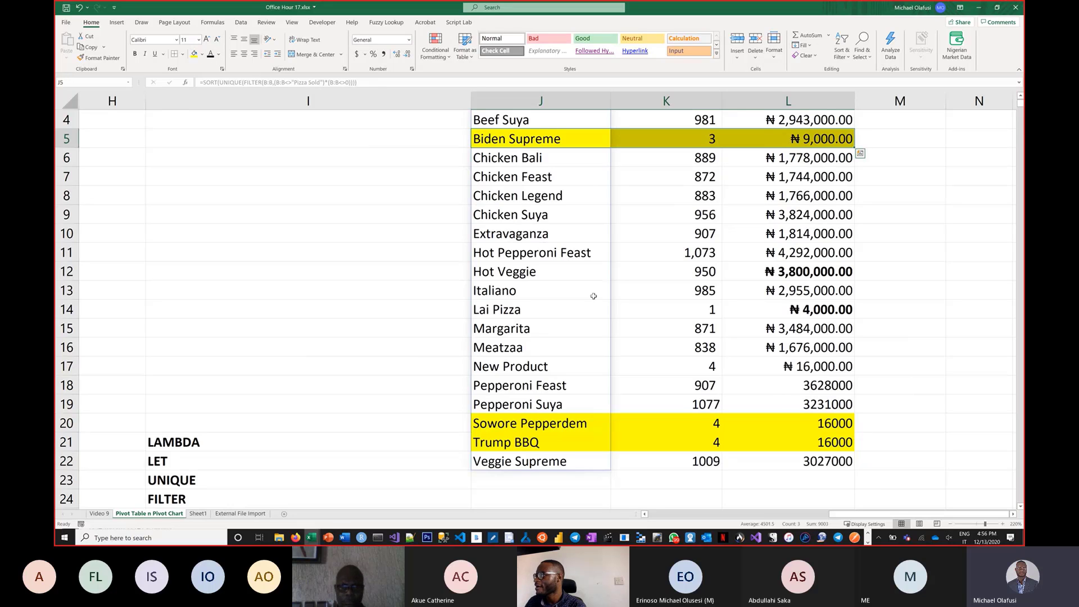
pyautogui.scroll(1, 593, 296)
pyautogui.scroll(-1, 593, 296)
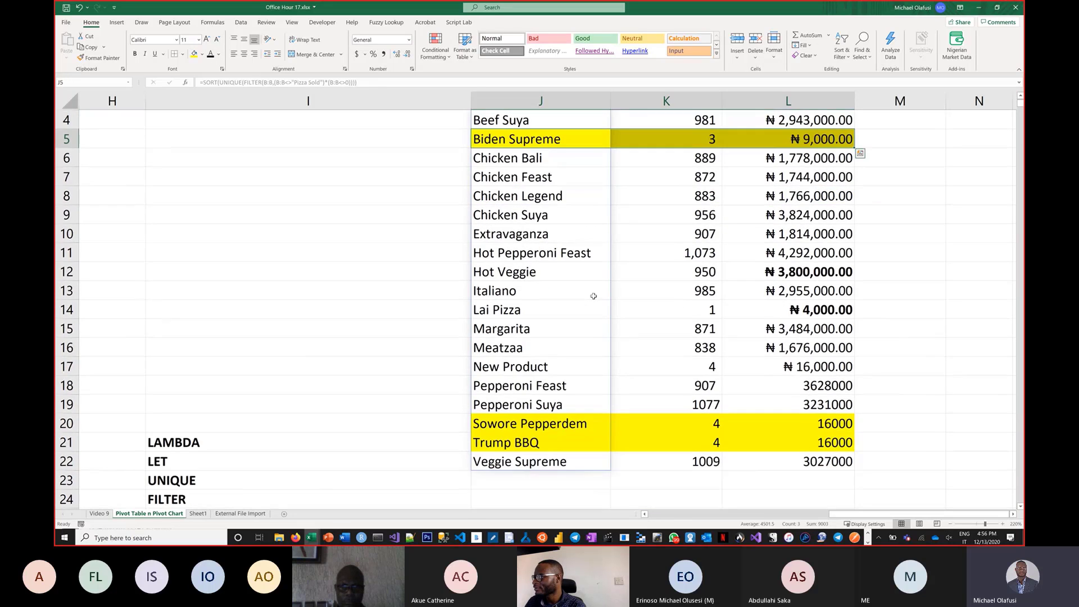
pyautogui.moveTo(534, 309); pyautogui.dragTo(759, 314)
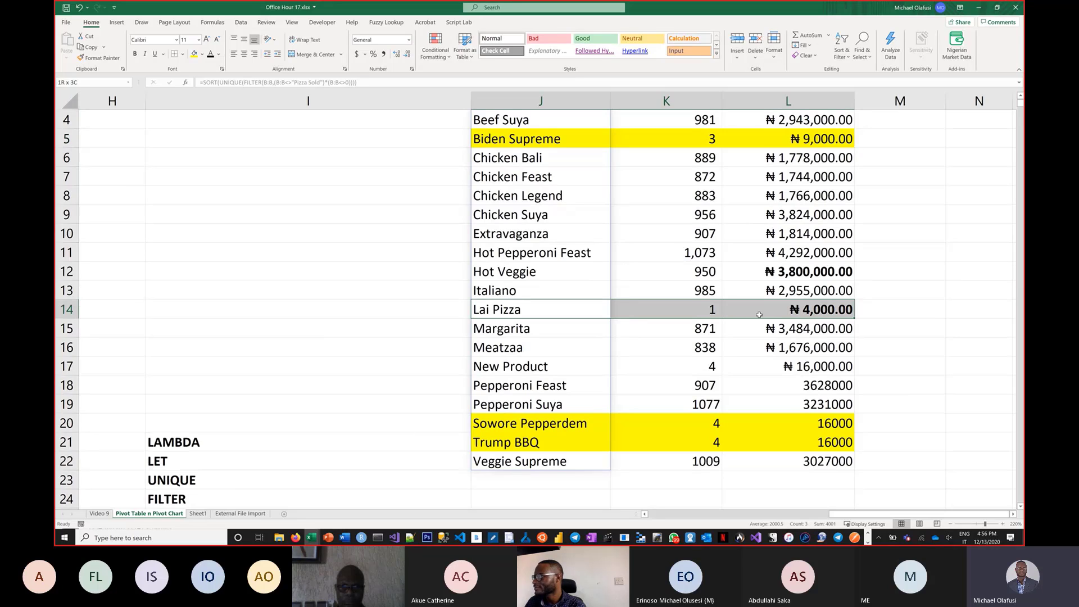
pyautogui.click(194, 54)
pyautogui.click(269, 256)
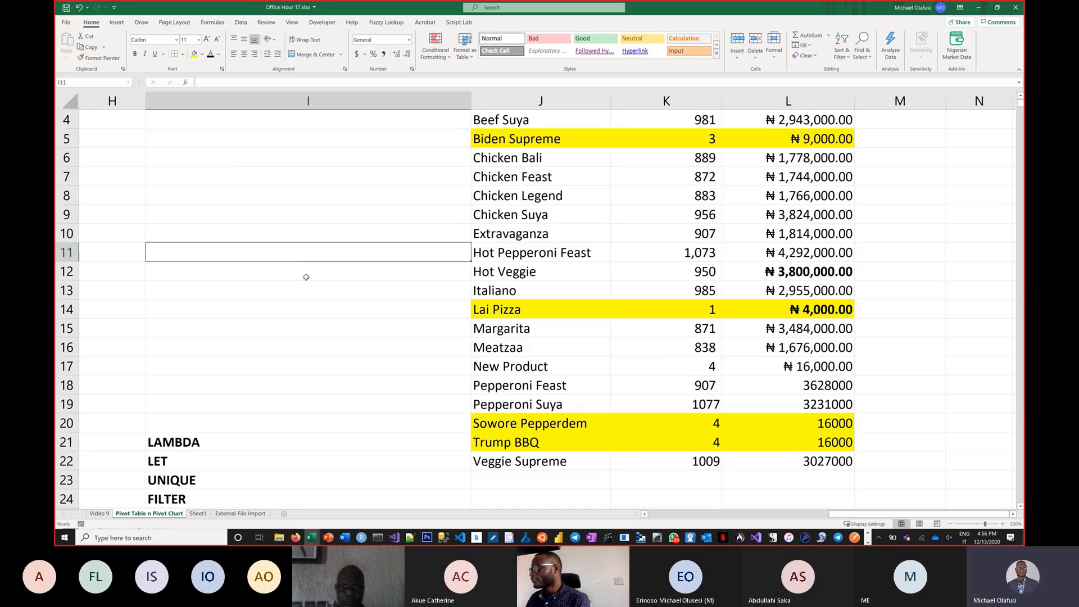
# Start a SORTBY formula in J26 using the pizza summary range J1:L22 as the array.
pyautogui.scroll(1, 305, 277)
pyautogui.scroll(-3, 306, 277)
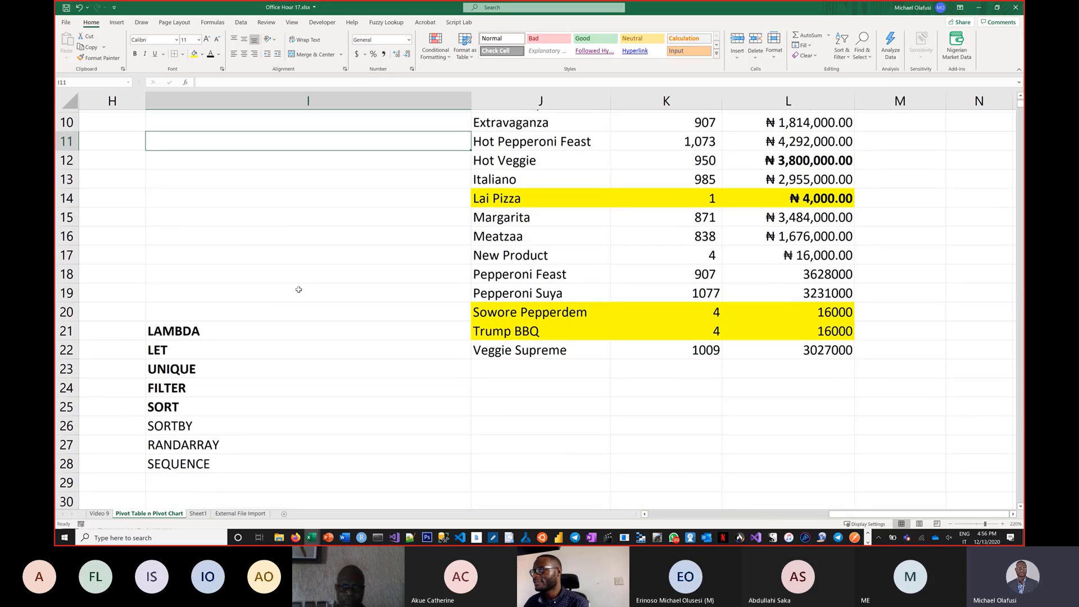
pyautogui.scroll(-1, 298, 289)
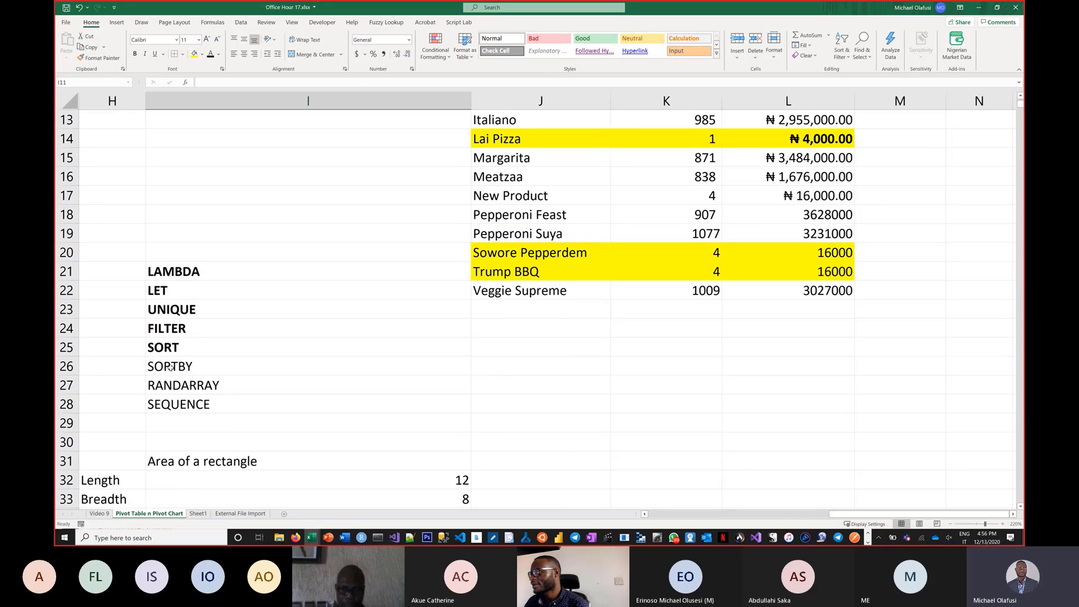
pyautogui.doubleClick(554, 371)
pyautogui.write('=so')
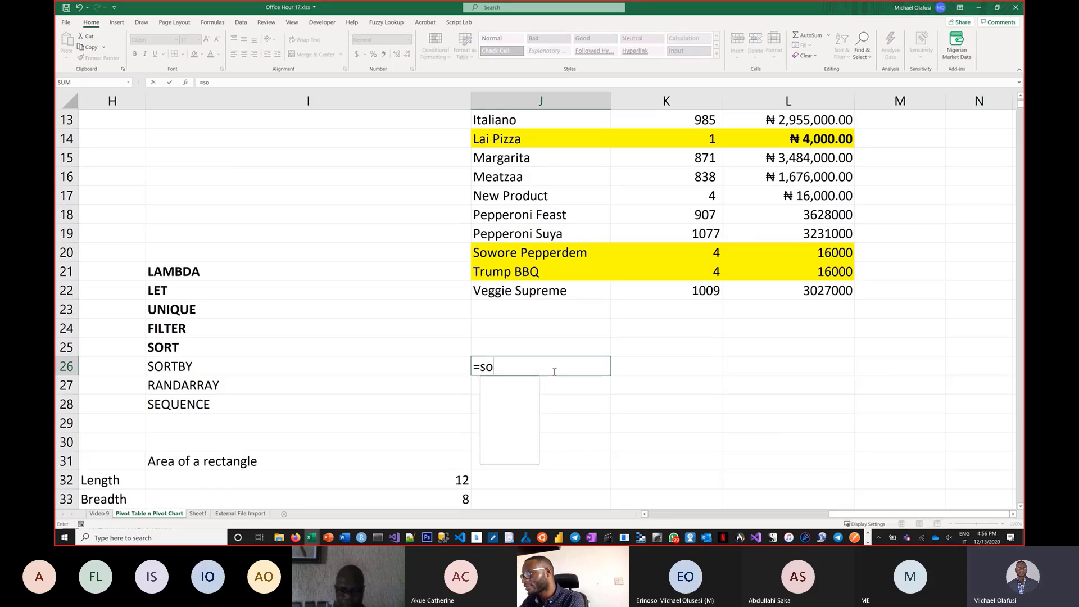
pyautogui.write('rtby')
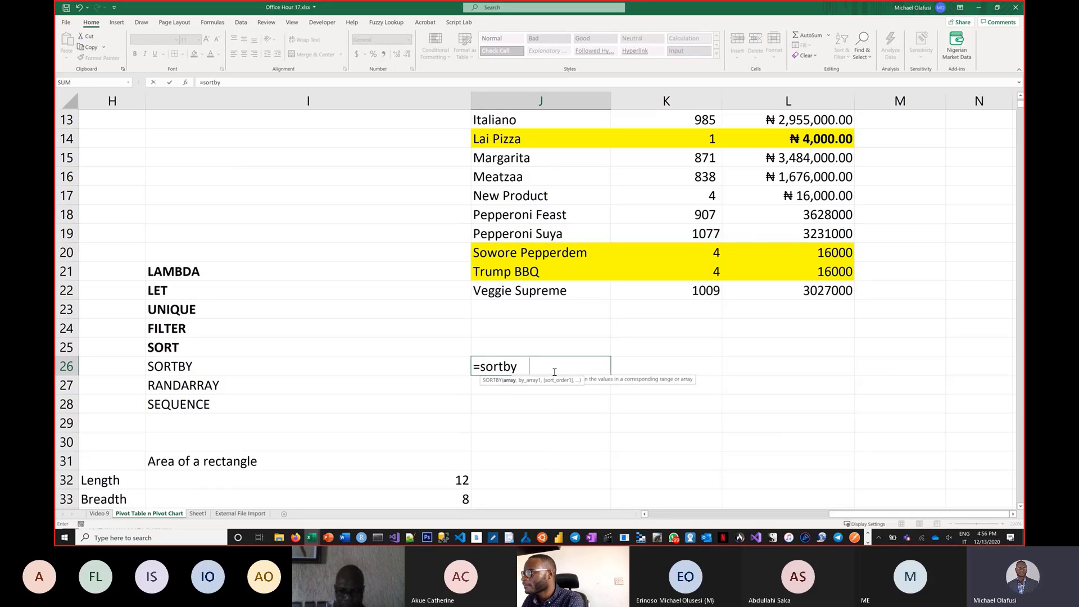
pyautogui.press('Tab')
pyautogui.scroll(4, 539, 231)
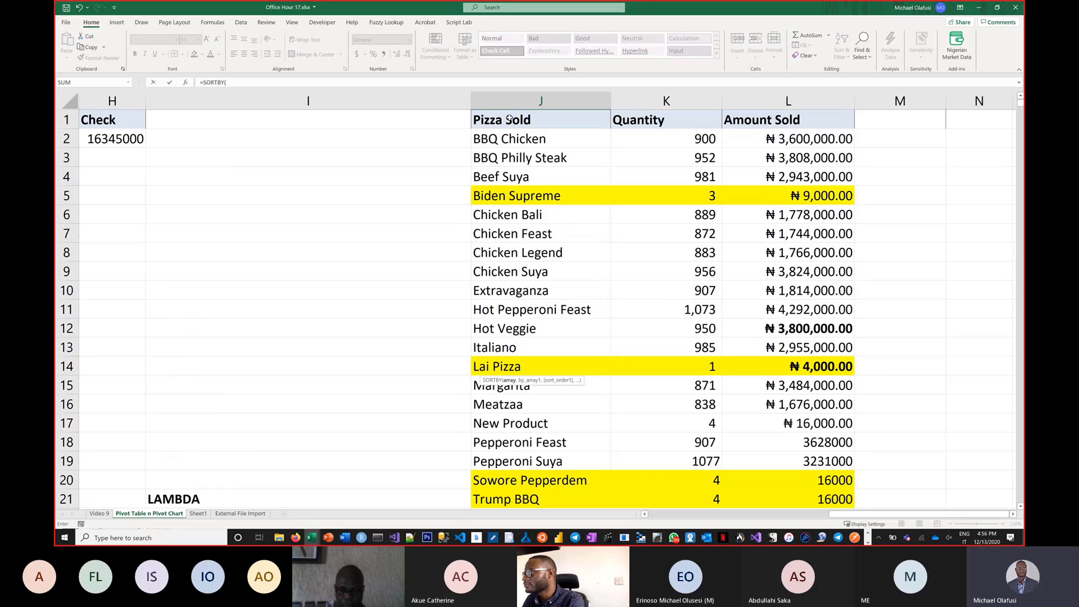
pyautogui.moveTo(509, 117); pyautogui.dragTo(798, 192)
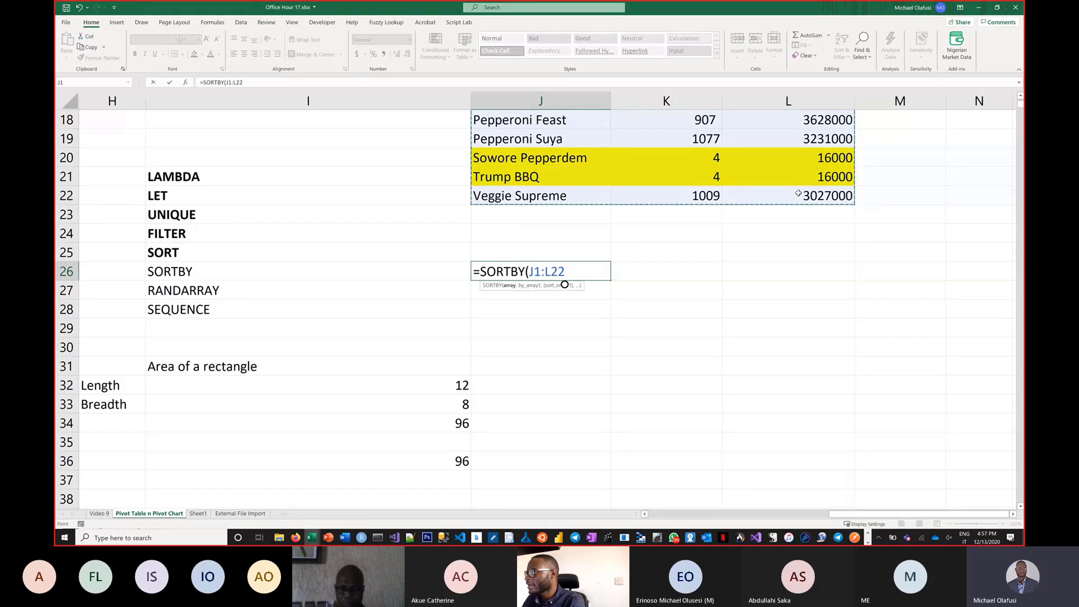
pyautogui.write(',')
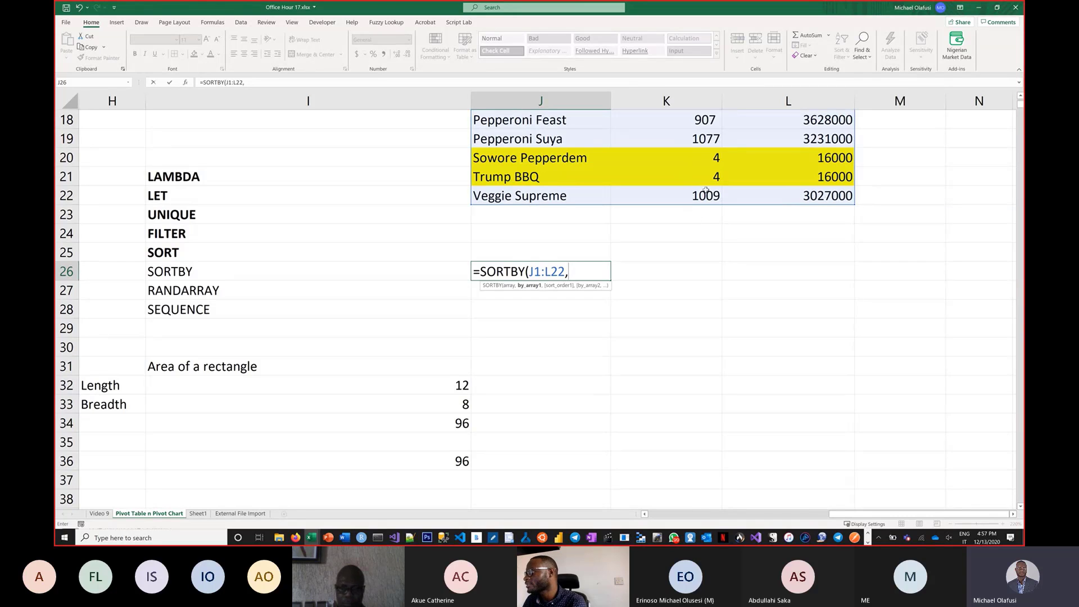
# Open the SORTBY function arguments and enter 3 as By_array1 and -1 as Sort_order1, then confirm.
pyautogui.scroll(5, 720, 192)
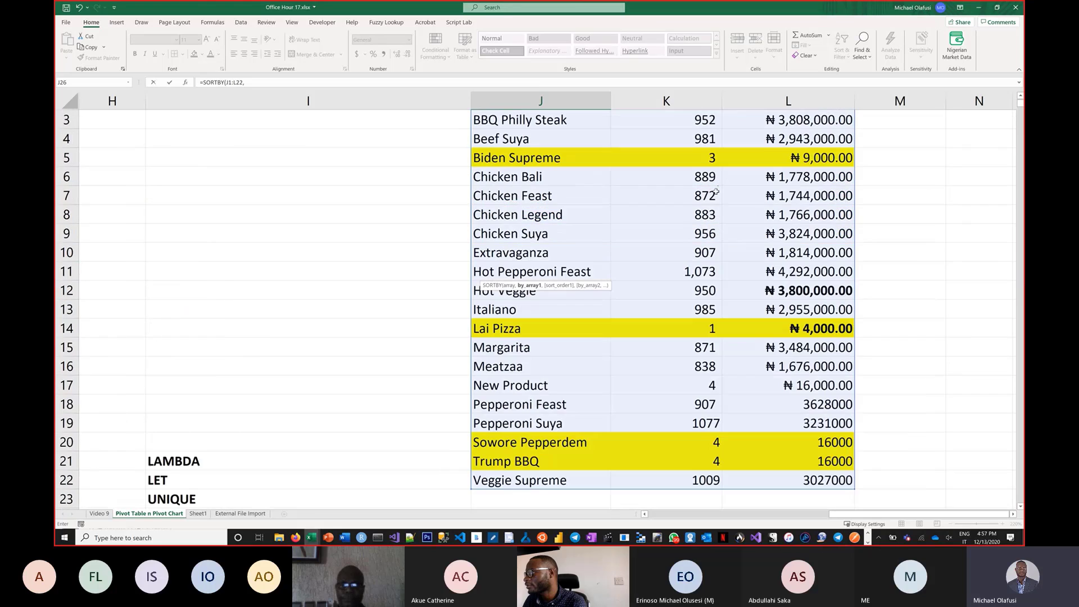
pyautogui.scroll(1, 717, 192)
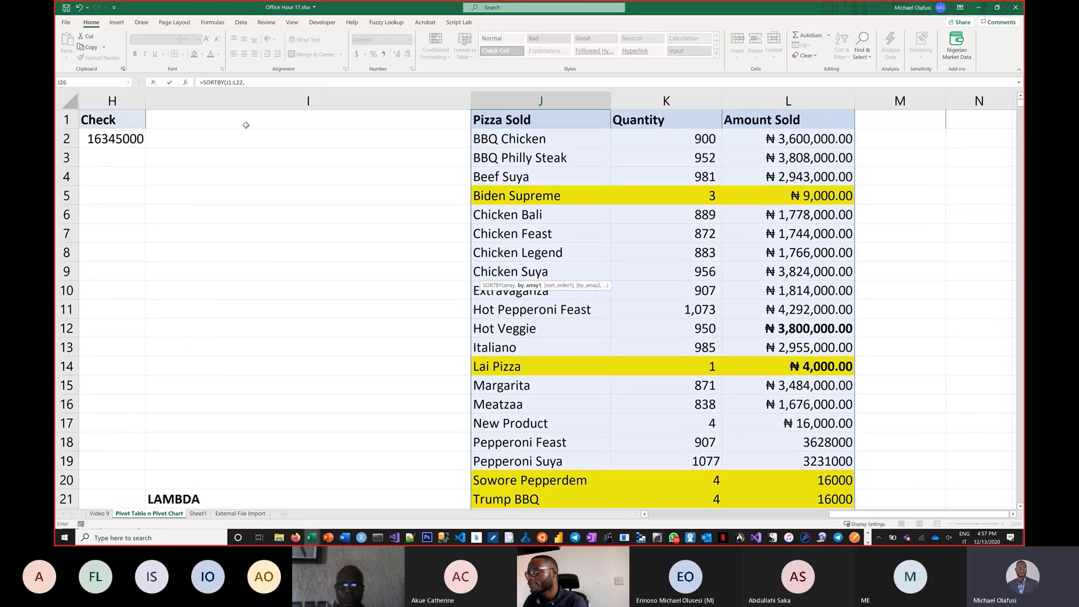
pyautogui.scroll(-5, 578, 319)
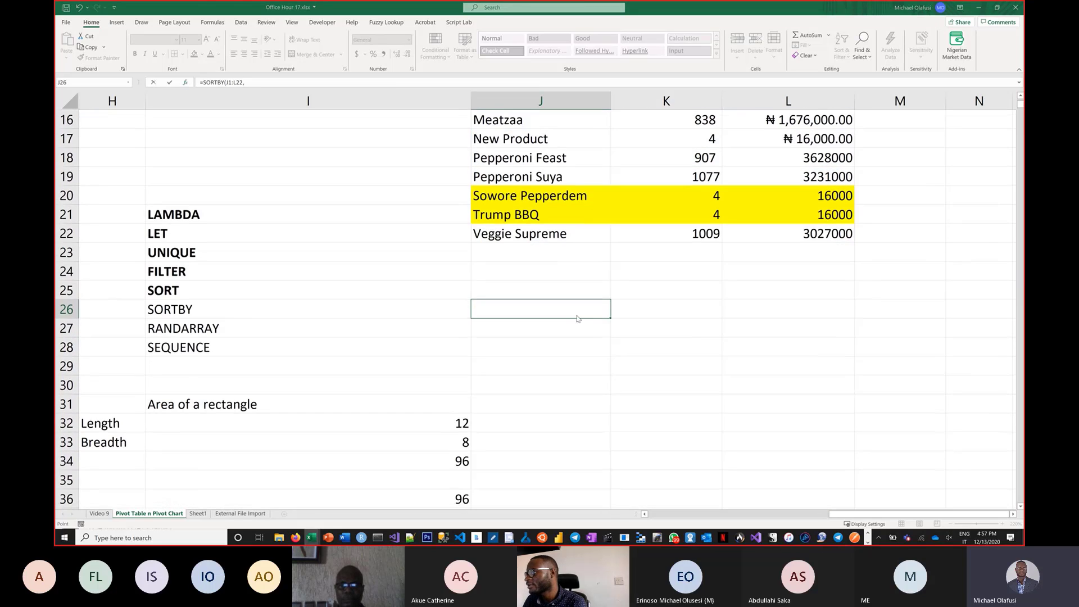
pyautogui.hotkey('shift', 'F3')
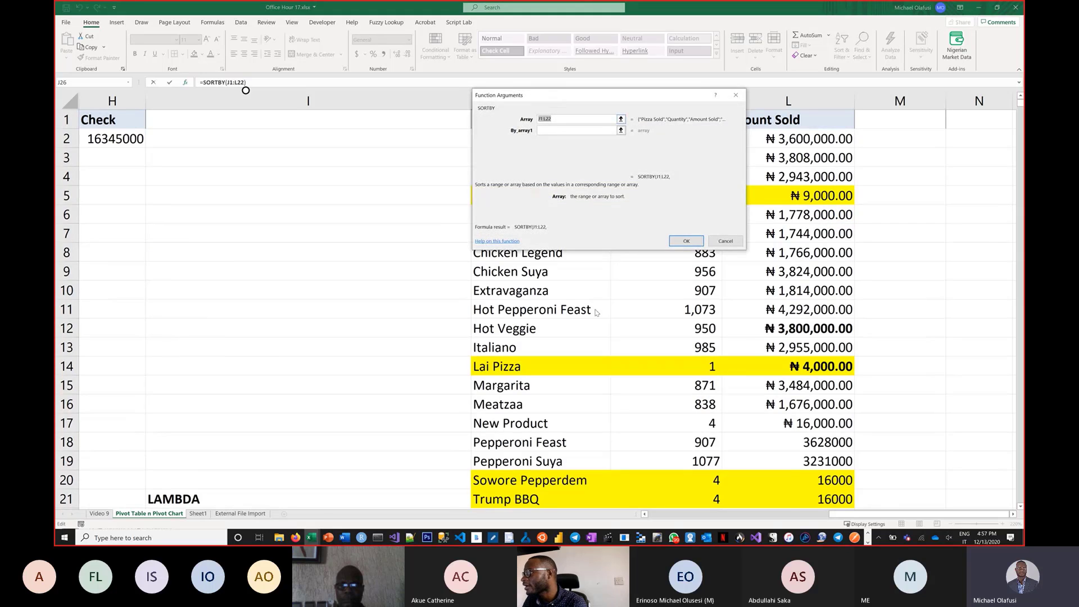
pyautogui.moveTo(555, 95); pyautogui.dragTo(263, 265)
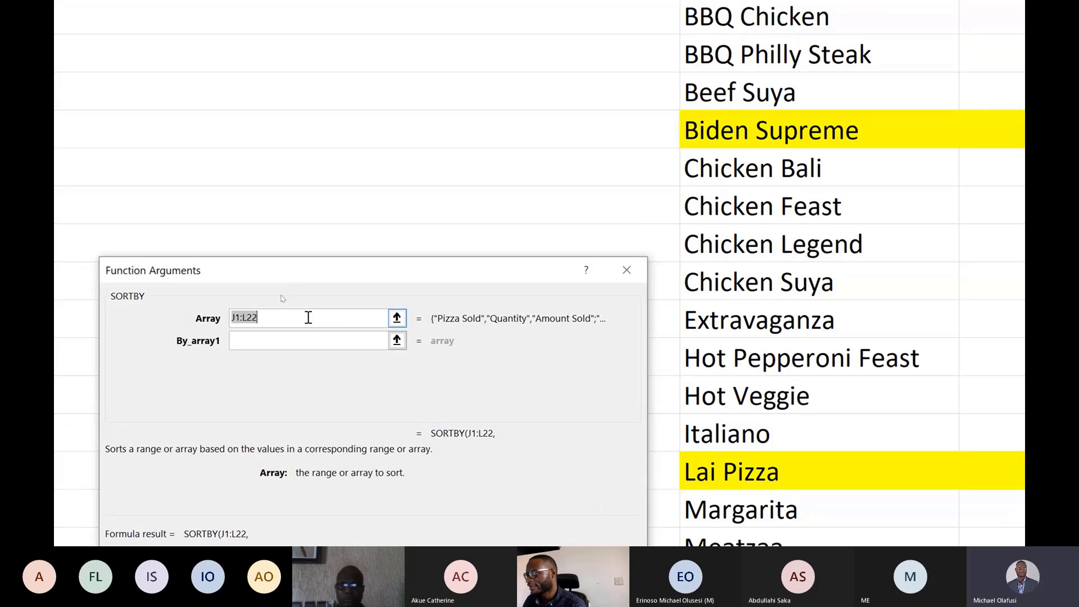
pyautogui.click(297, 341)
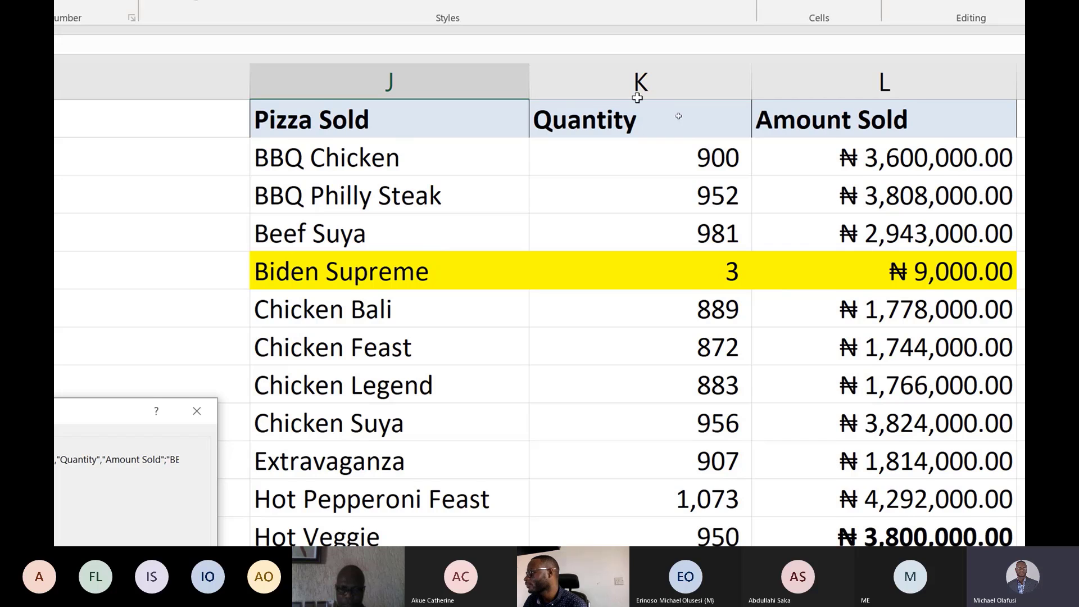
pyautogui.click(895, 70)
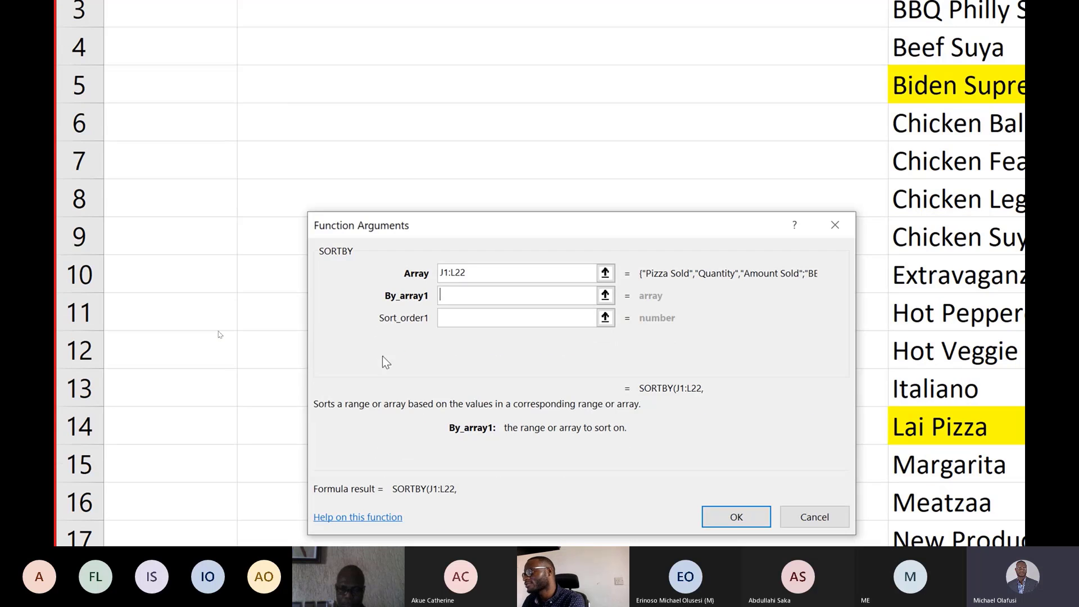
pyautogui.write('3')
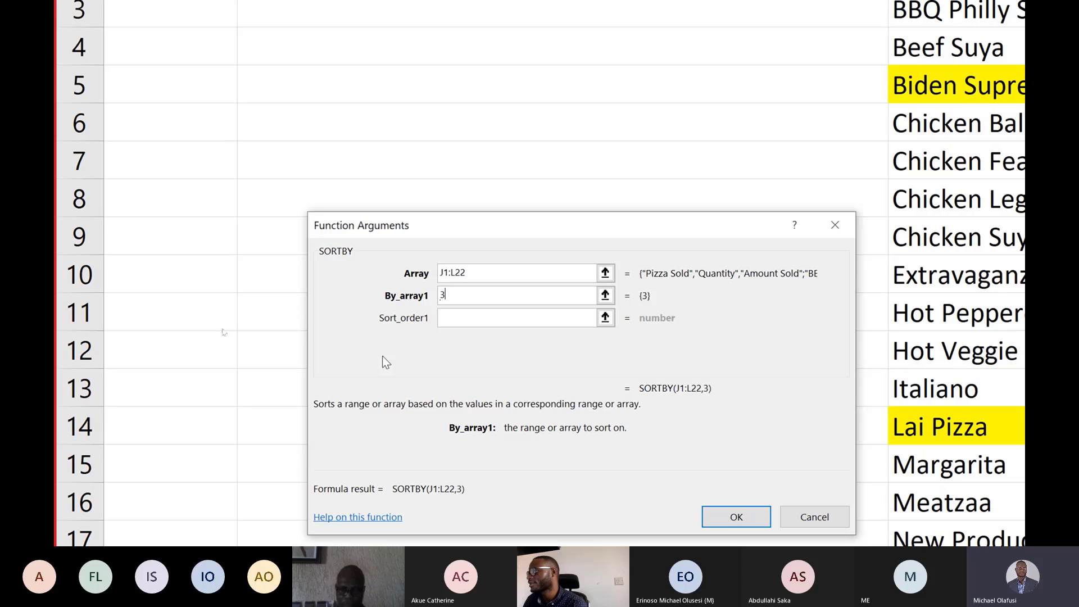
pyautogui.click(573, 319)
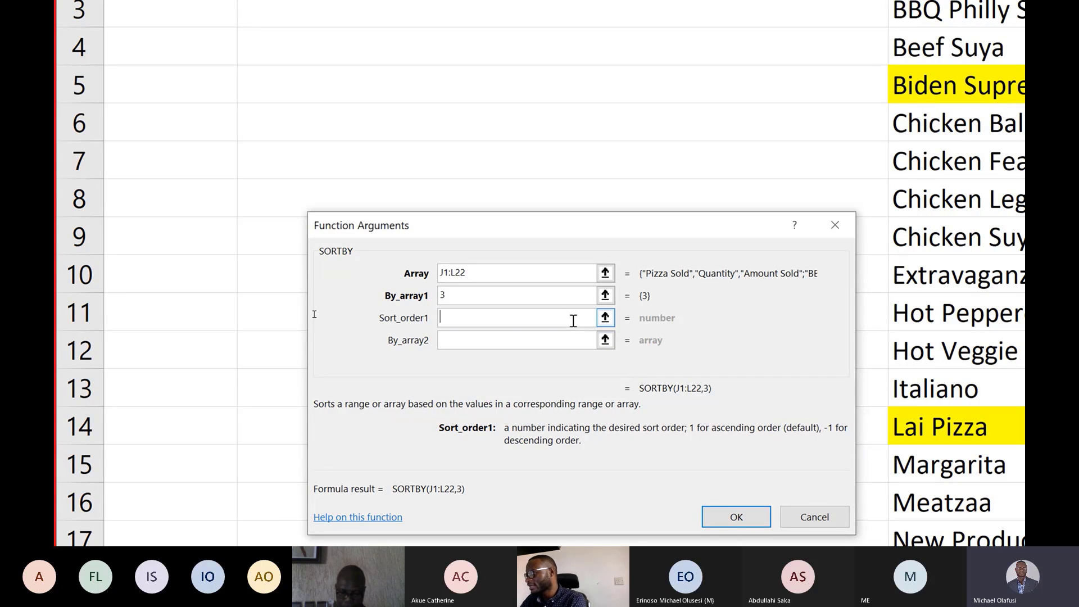
pyautogui.write('-1')
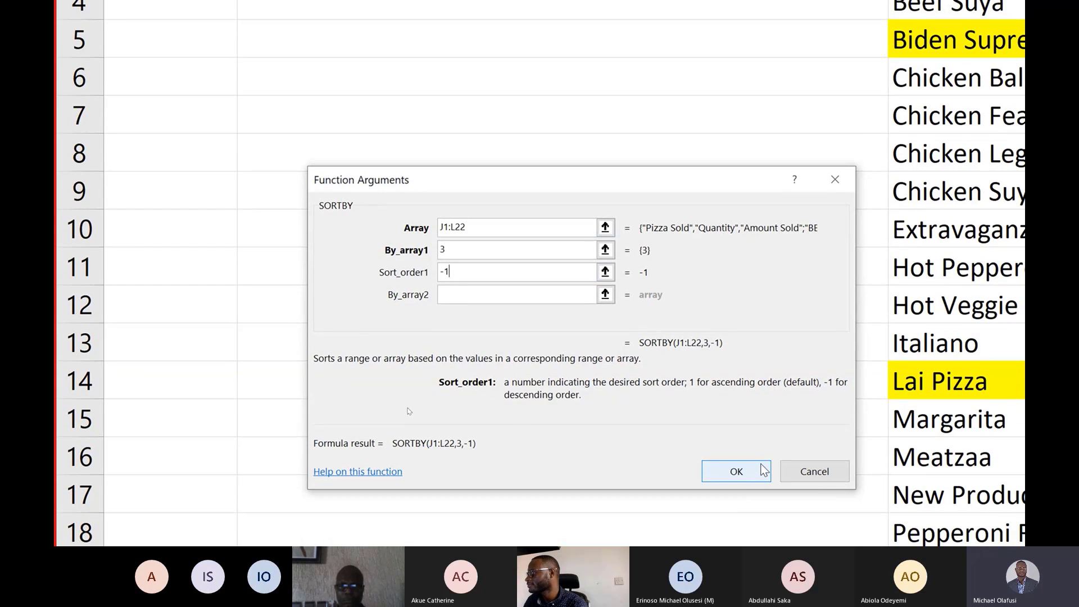
pyautogui.click(736, 472)
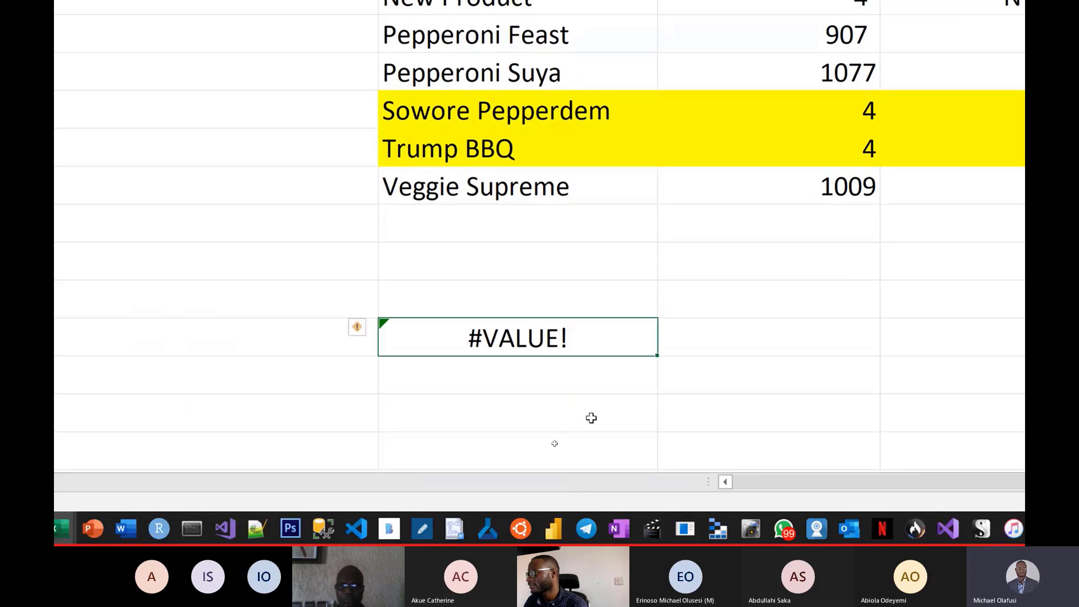
# Edit J26's formula to sort by L1:L22 instead of 3, giving =SORTBY(J1:L22,L1:L22,-1).
pyautogui.doubleClick(534, 329)
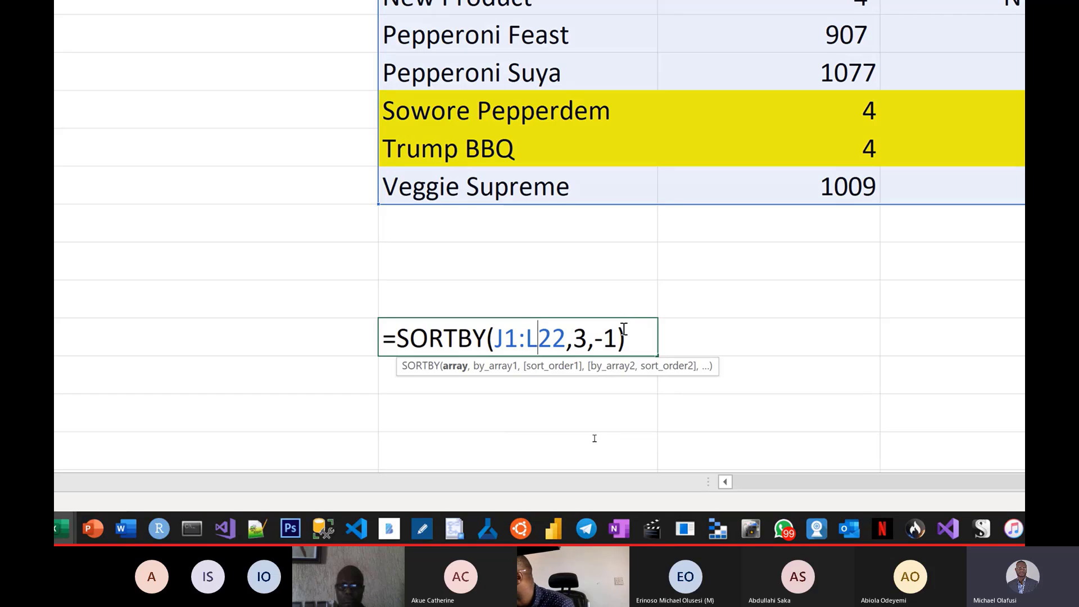
pyautogui.click(588, 342)
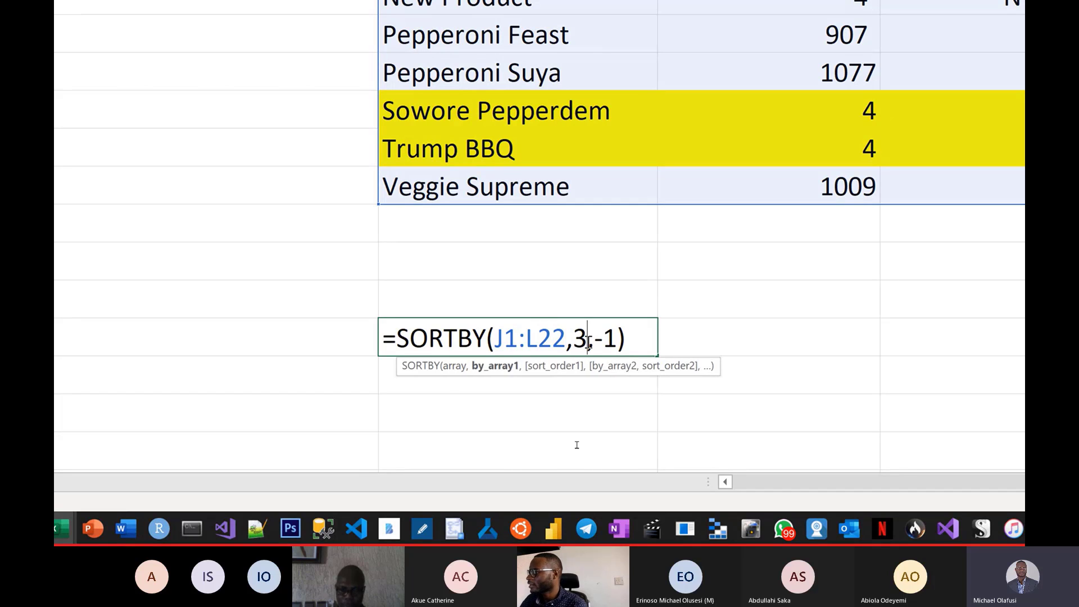
pyautogui.press('BackSpace')
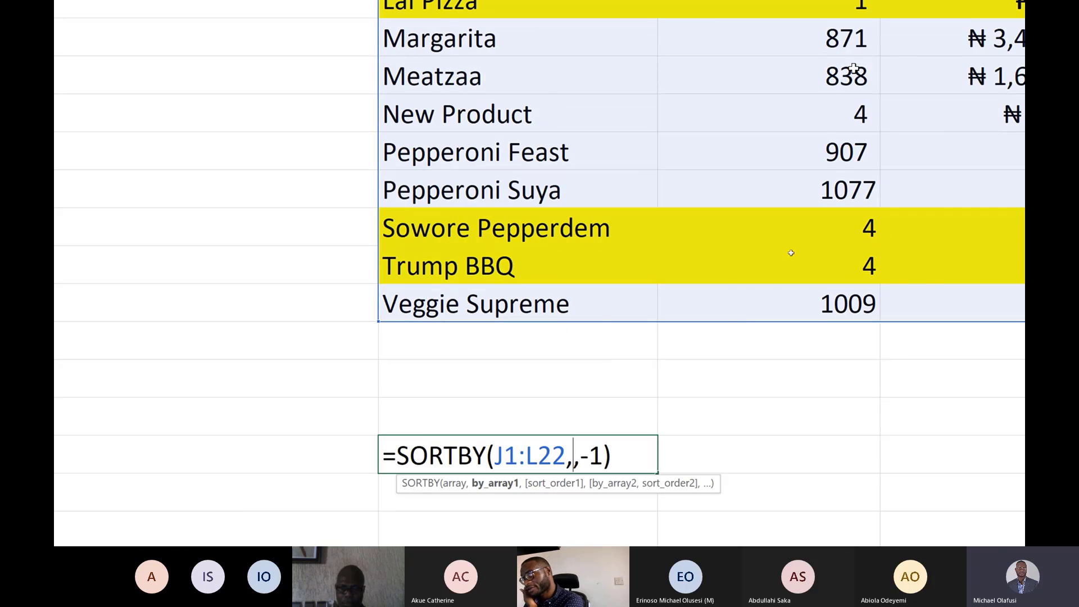
pyautogui.press('Return')
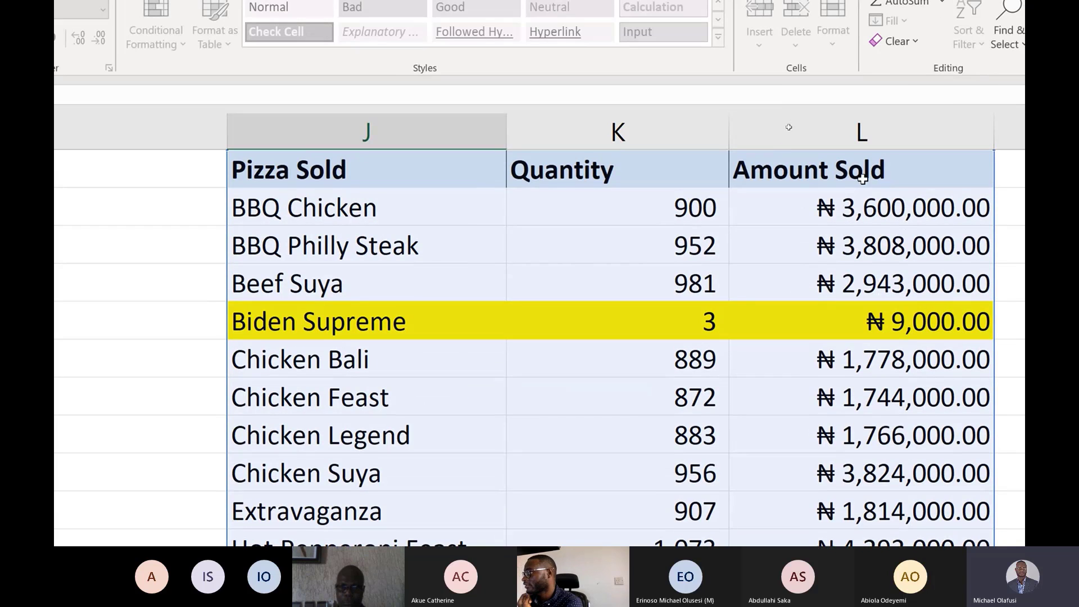
pyautogui.moveTo(865, 173); pyautogui.dragTo(897, 479)
pyautogui.moveTo(895, 478); pyautogui.dragTo(832, 304)
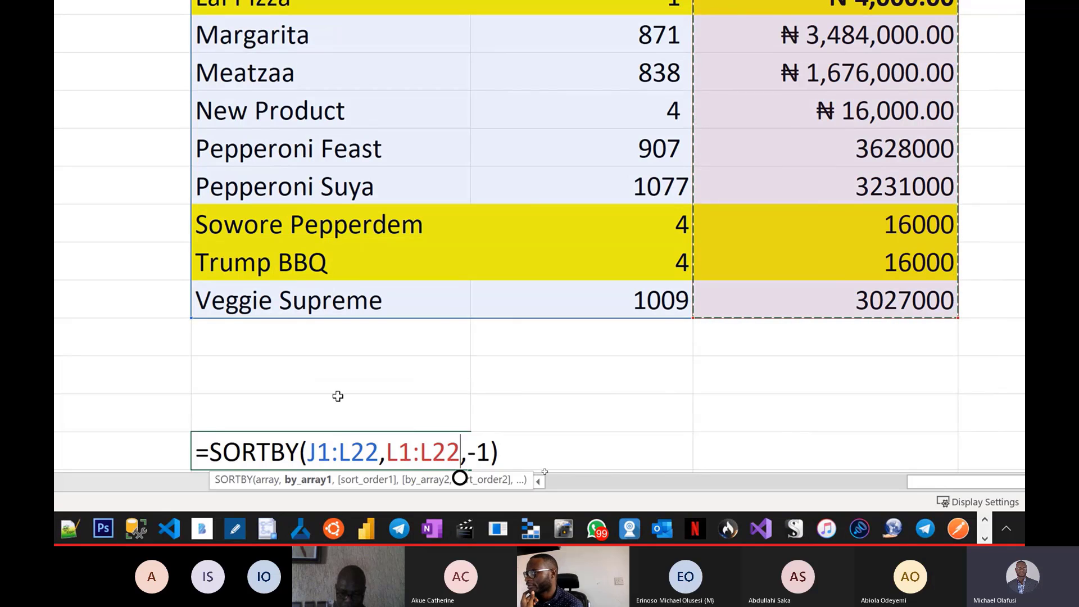
pyautogui.press('Return')
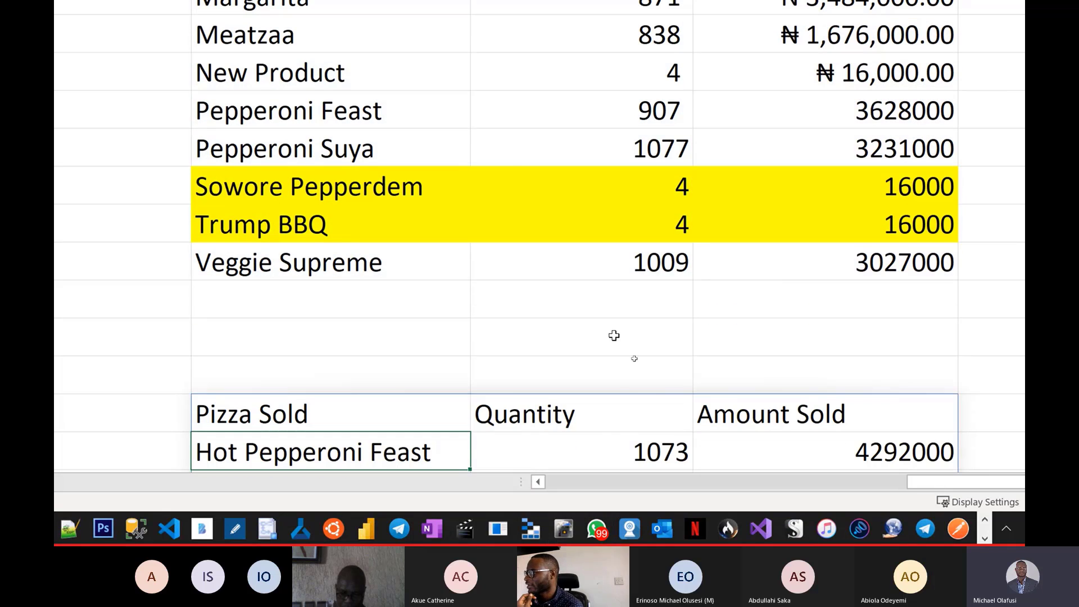
# Scroll through the descending sorted table and inspect the SORTBY formula in J26 without changing it.
pyautogui.scroll(-1, 486, 251)
pyautogui.scroll(-1, 486, 251)
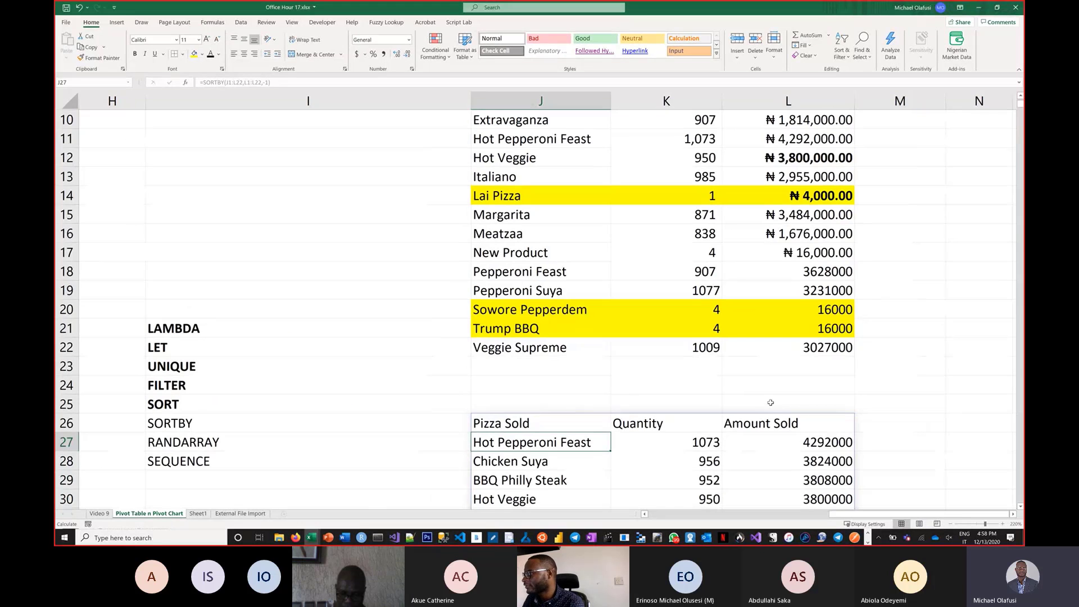
pyautogui.scroll(-3, 791, 264)
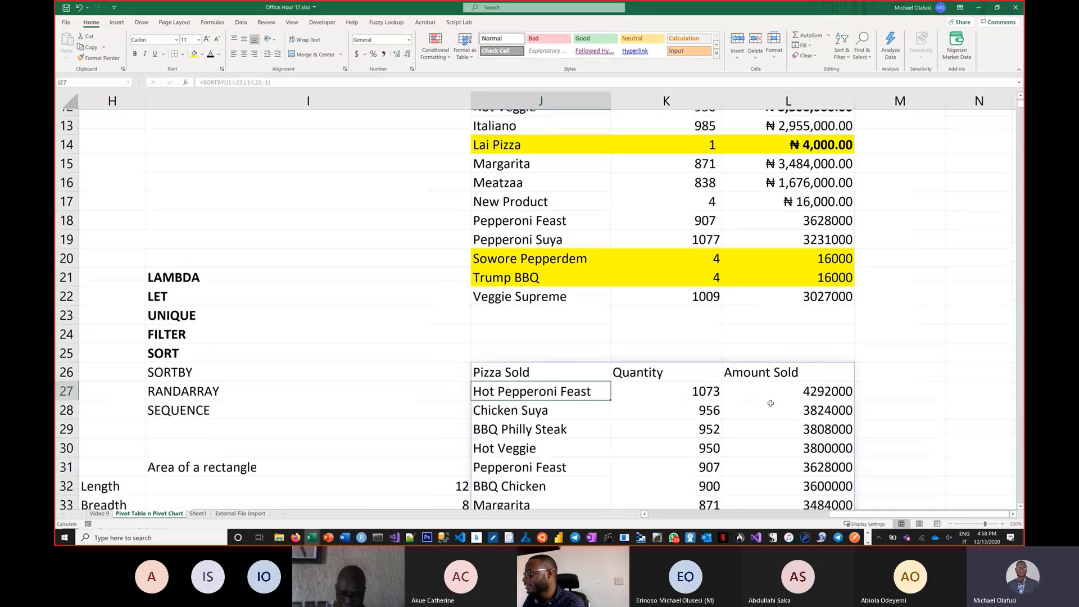
pyautogui.scroll(-3, 771, 404)
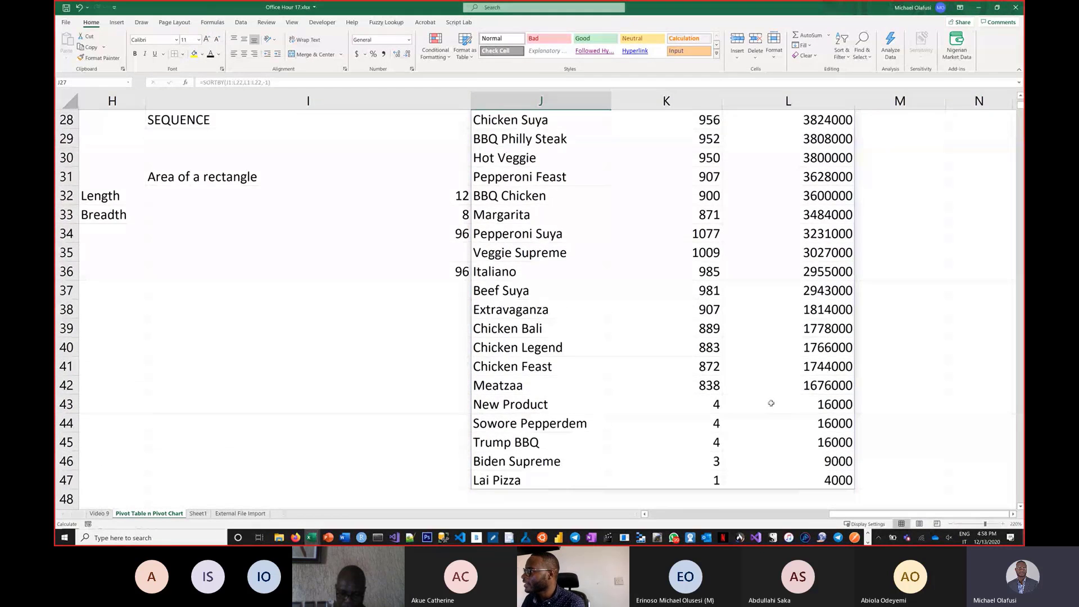
pyautogui.scroll(1, 771, 403)
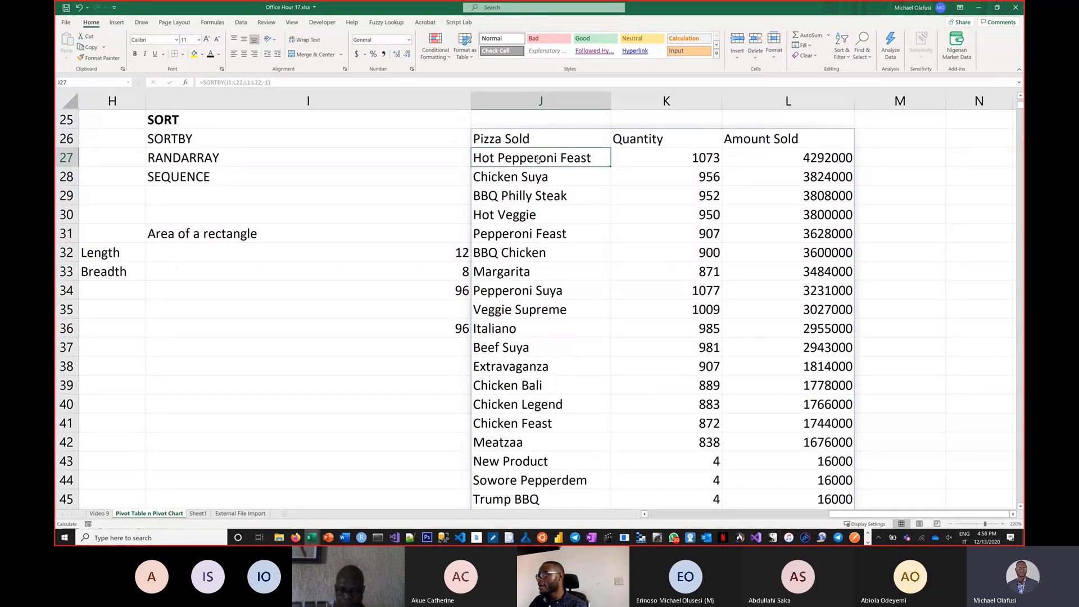
pyautogui.doubleClick(535, 141)
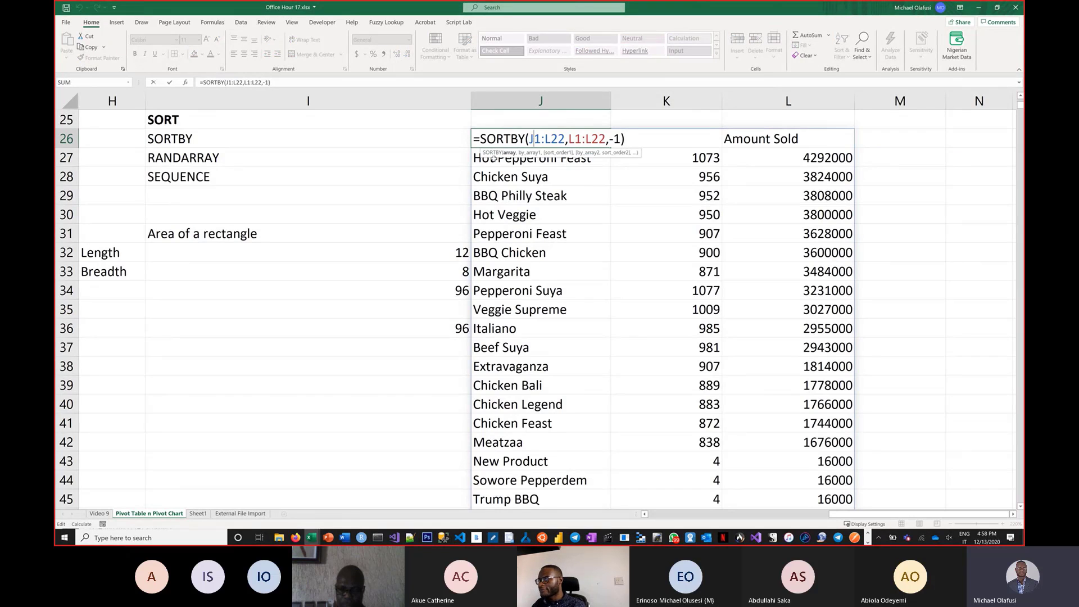
pyautogui.press('Escape')
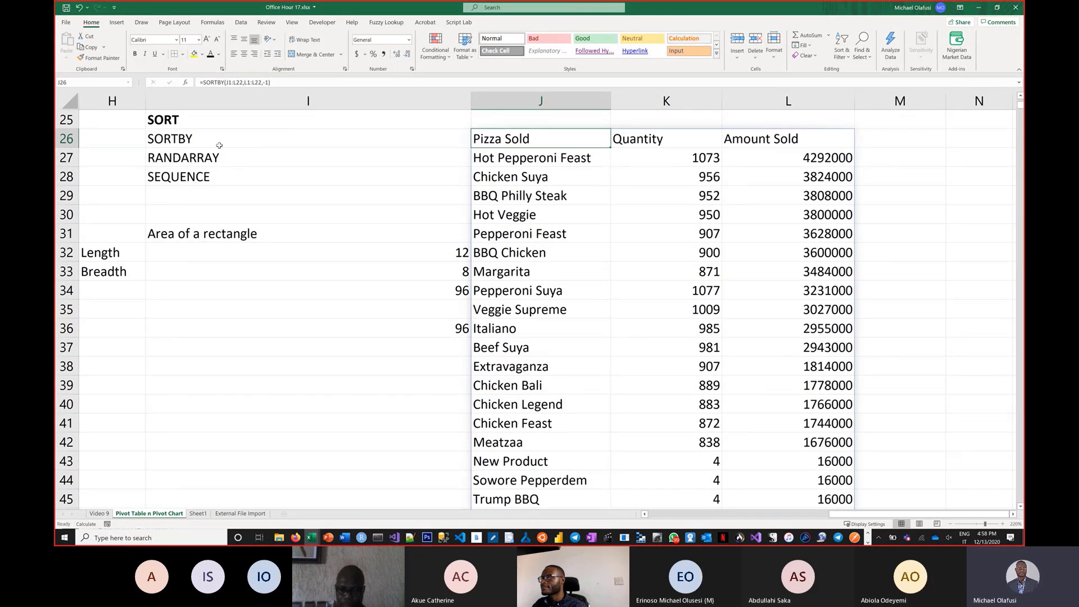
# Make the SORTBY label in I26 bold.
pyautogui.click(210, 143)
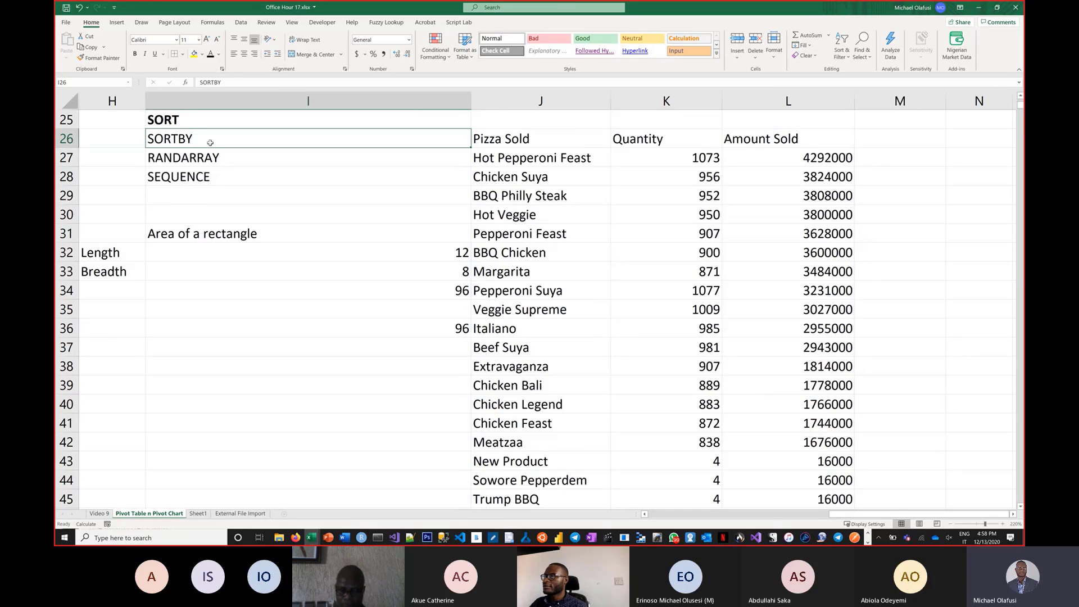
pyautogui.hotkey('ctrl', 'b')
pyautogui.press('Down')
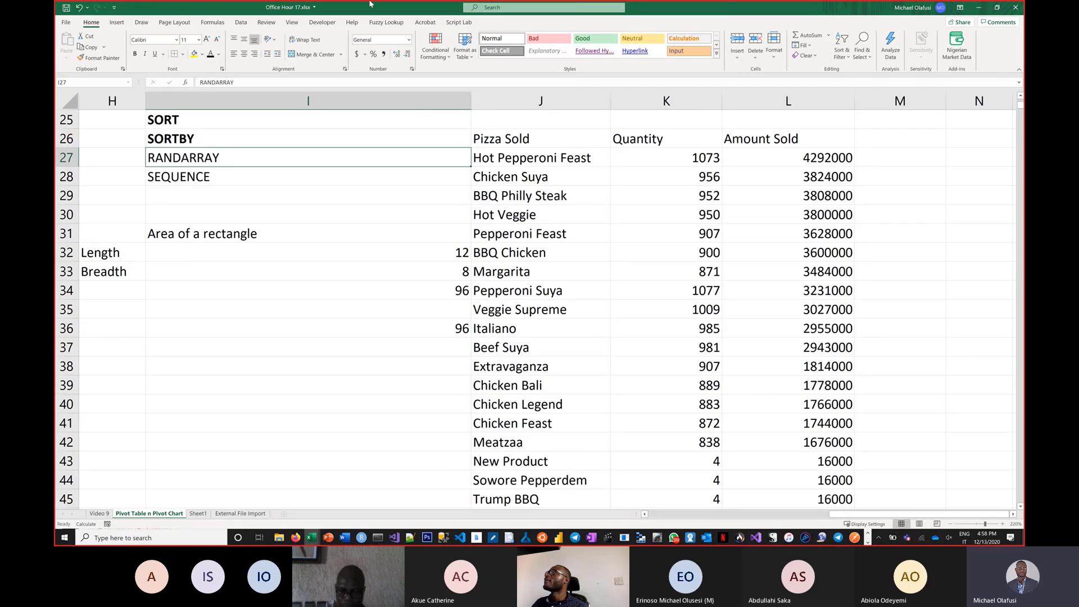
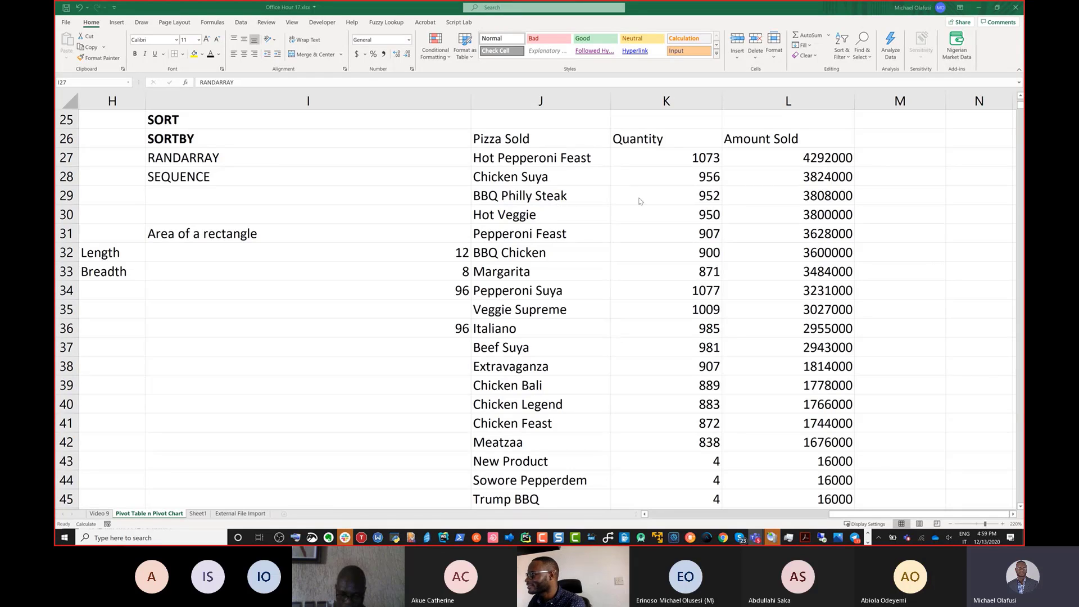
# Enter =RANDBETWEEN(20,90) in cell I69 and fill it across the range I69:K76.
pyautogui.hotkey('alt', 'Tab')
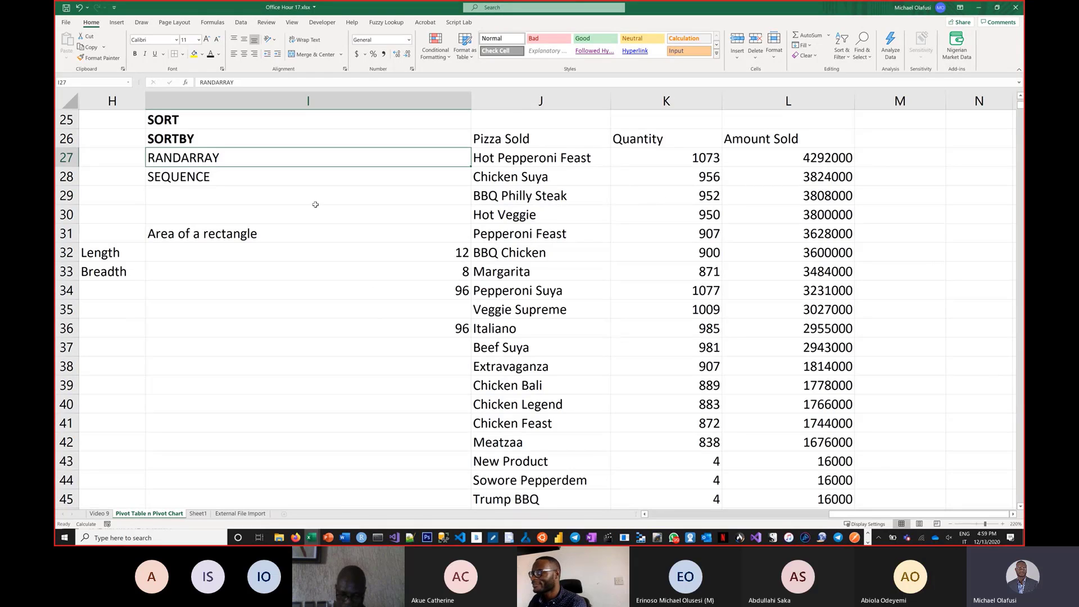
pyautogui.scroll(3, 416, 248)
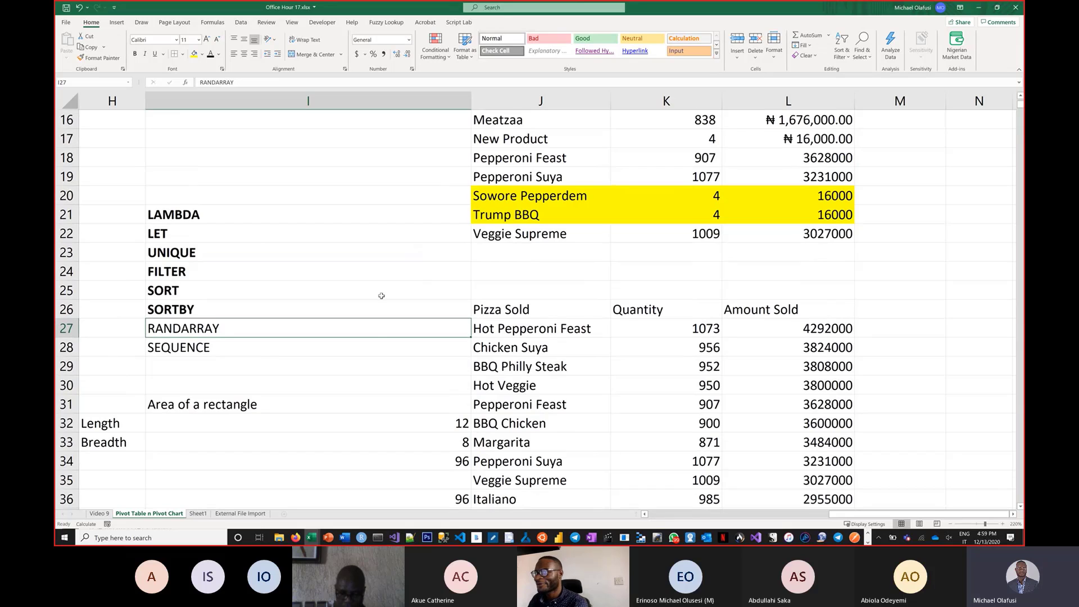
pyautogui.scroll(-1, 376, 343)
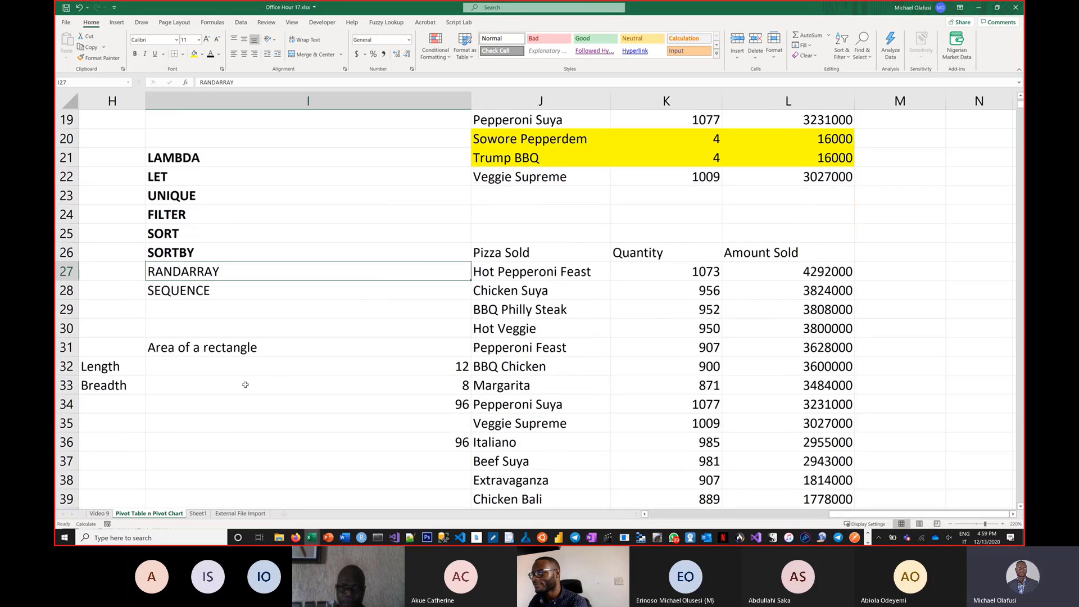
pyautogui.scroll(-1, 375, 363)
pyautogui.scroll(-1, 375, 362)
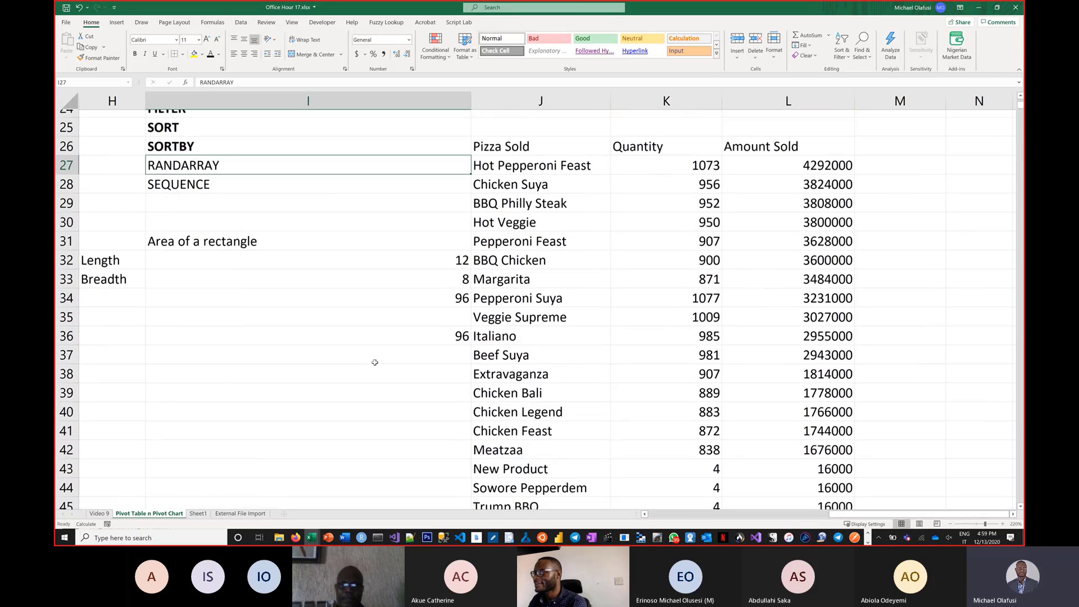
pyautogui.scroll(-13, 374, 362)
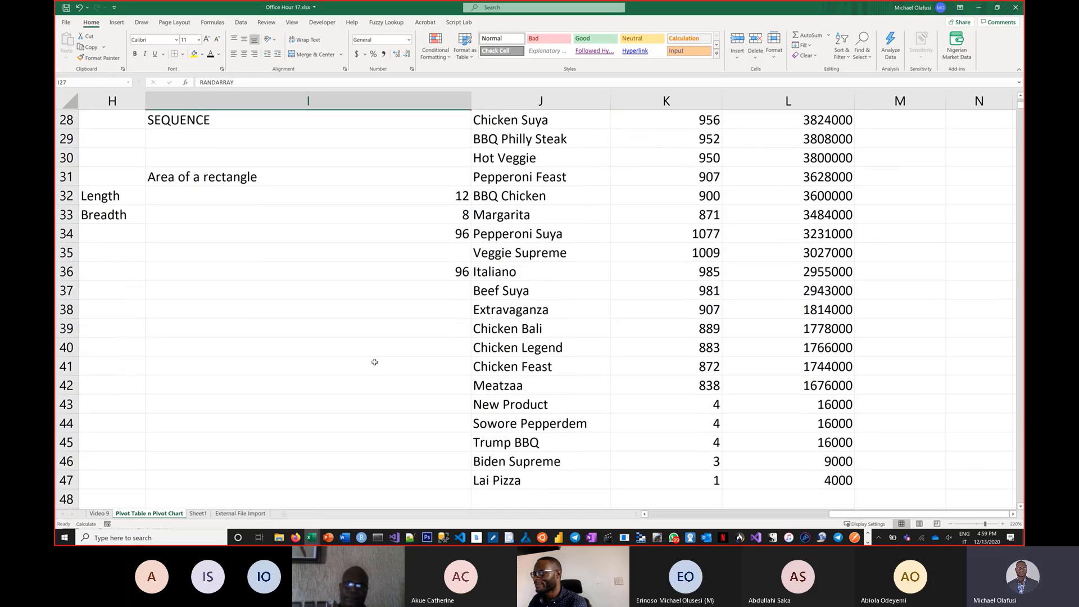
pyautogui.click(235, 211)
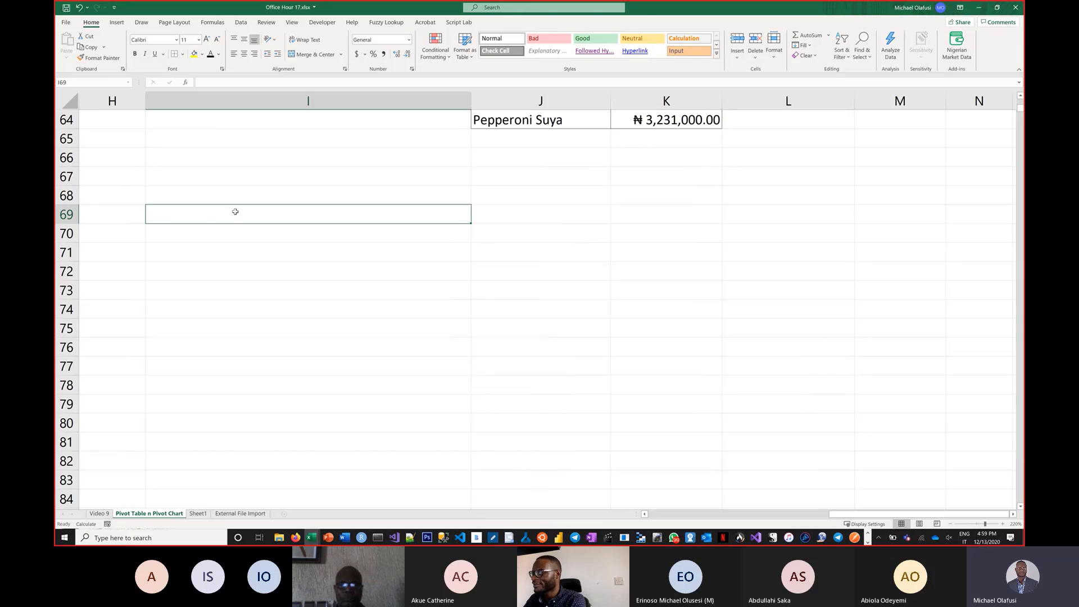
pyautogui.write('=randb')
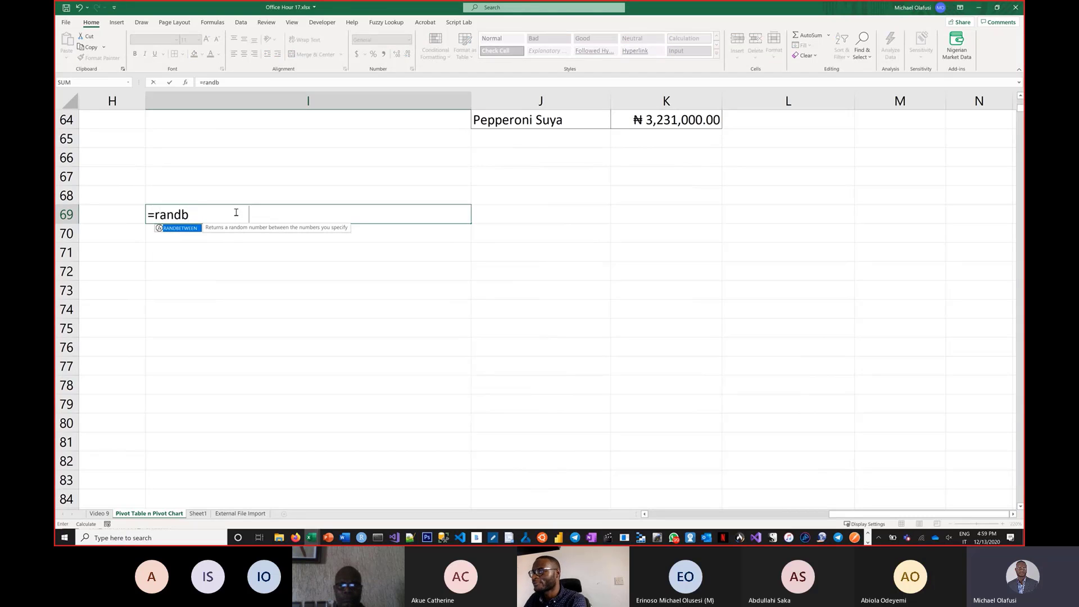
pyautogui.press('Tab')
pyautogui.write('2')
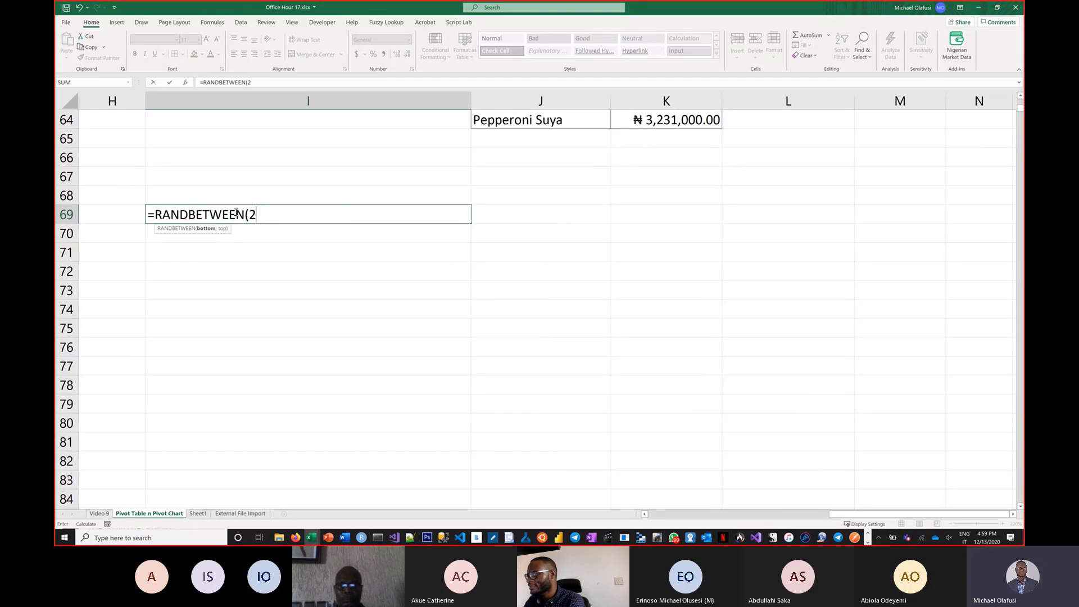
pyautogui.write('0,90)')
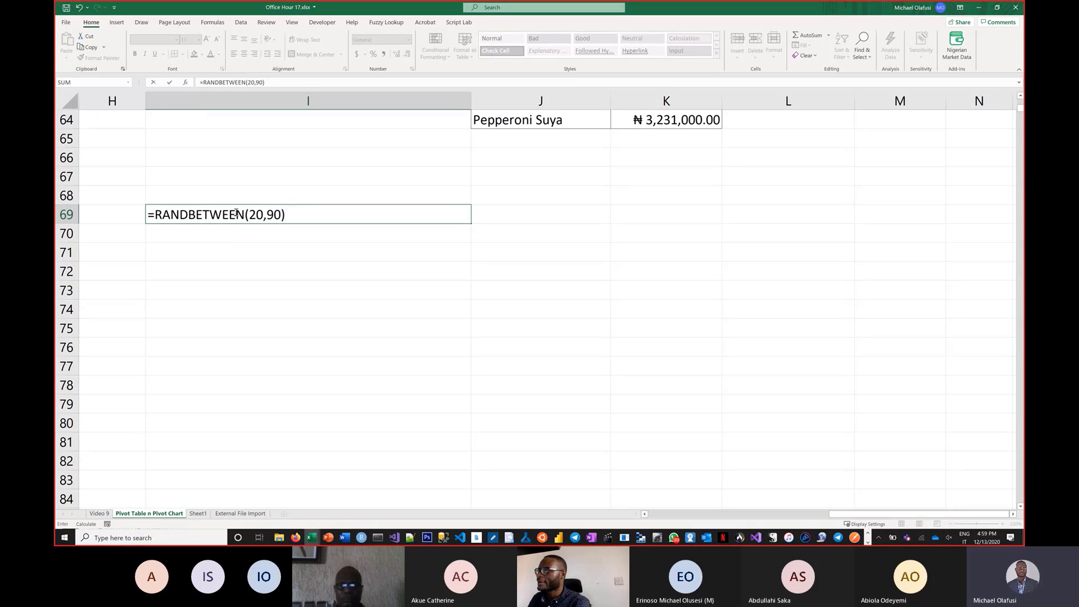
pyautogui.press('Return')
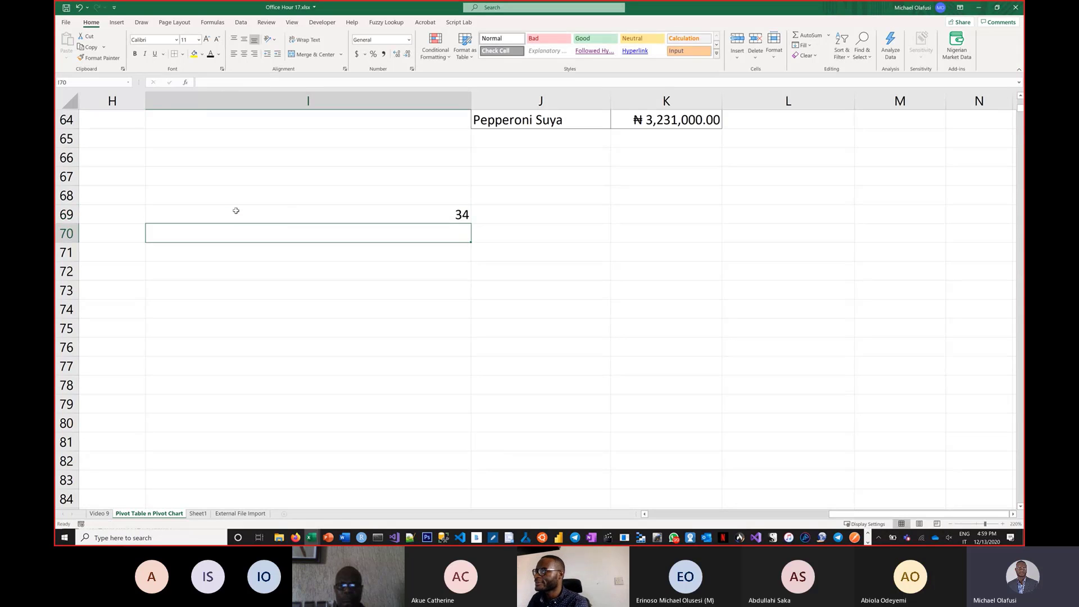
pyautogui.press('Up')
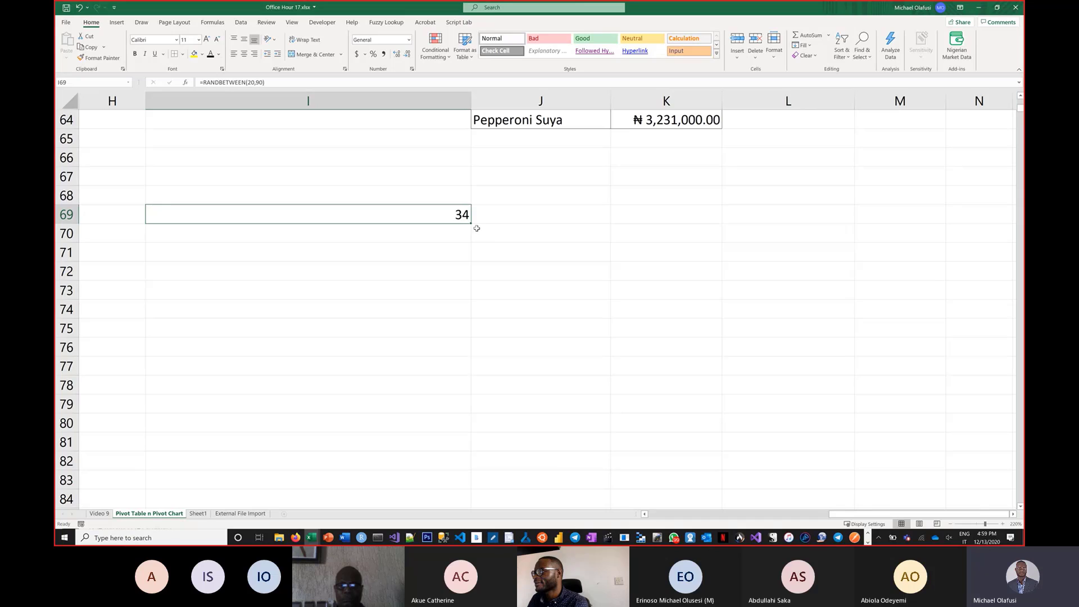
pyautogui.moveTo(473, 223); pyautogui.dragTo(694, 364)
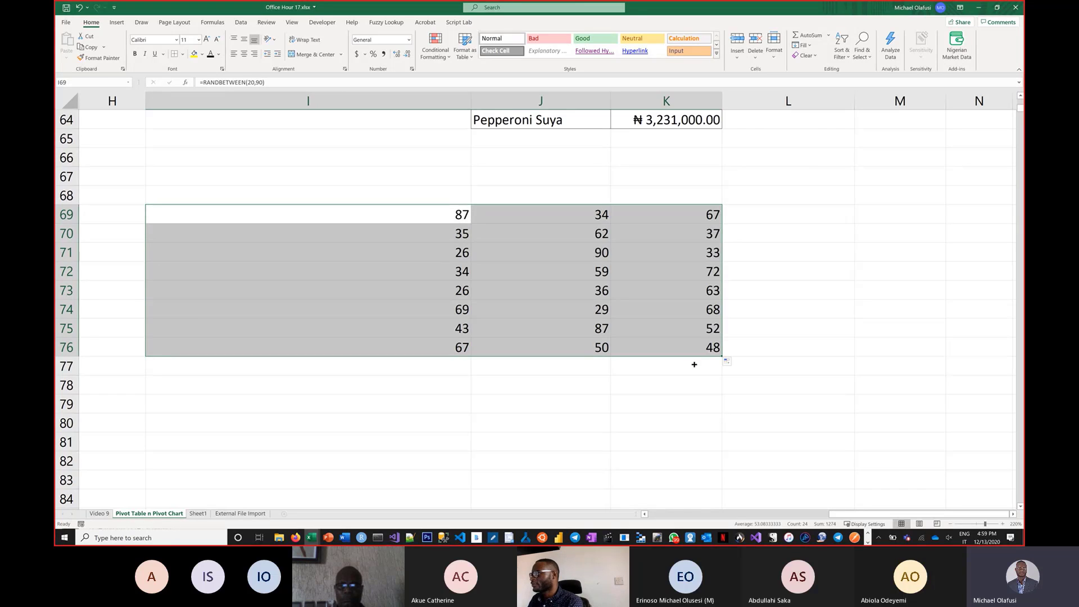
# Enter =RANDARRAY(5,3,20,90,true) in cell I79 to spill five rows and three columns of random whole numbers.
pyautogui.scroll(-1, 309, 350)
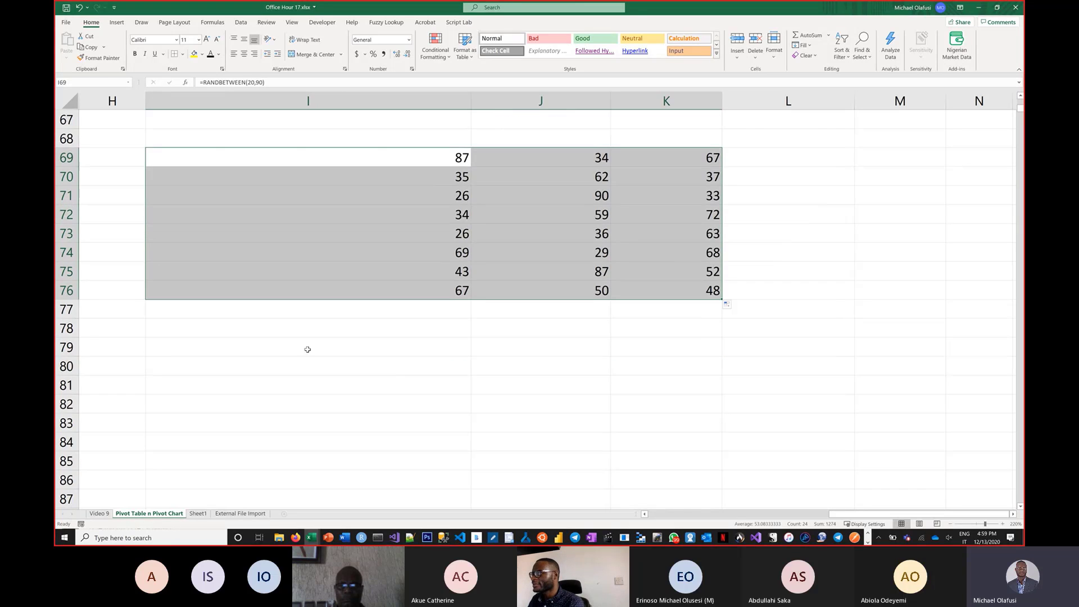
pyautogui.click(307, 348)
pyautogui.write('=r')
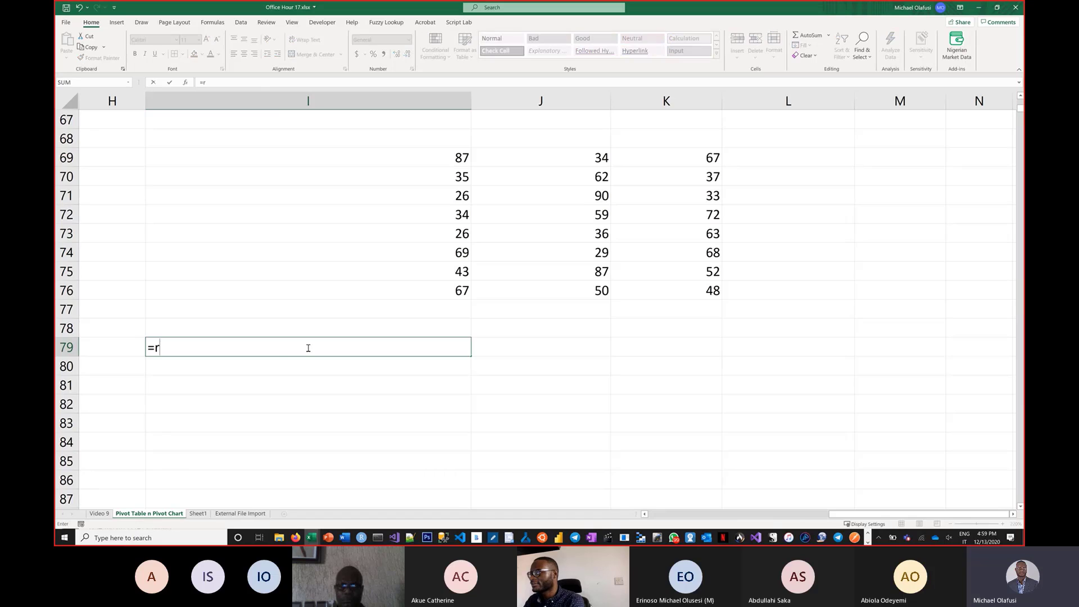
pyautogui.write('an')
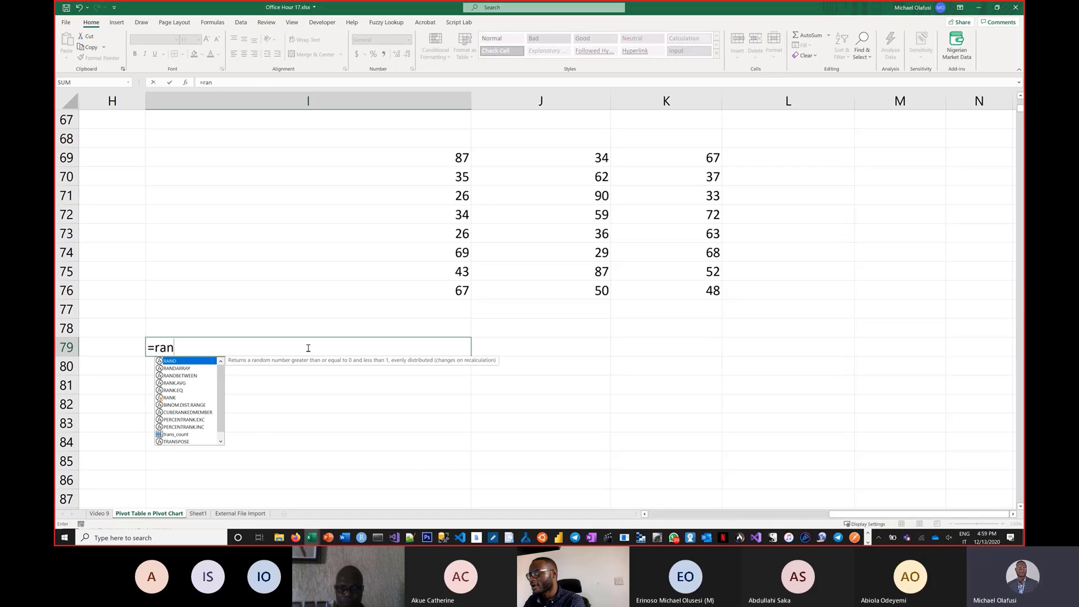
pyautogui.write('dar')
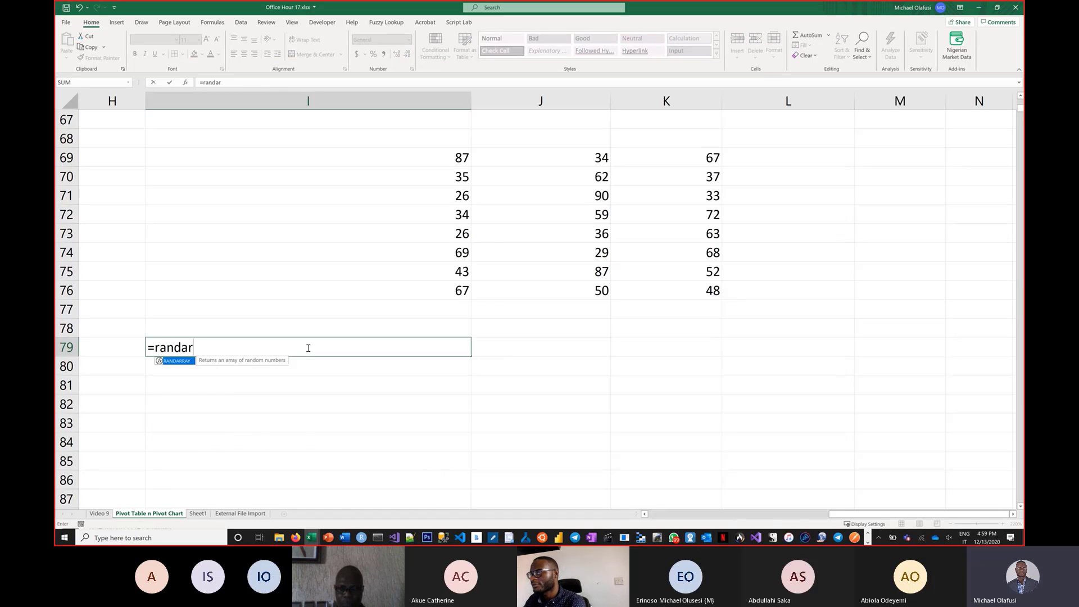
pyautogui.press('Tab')
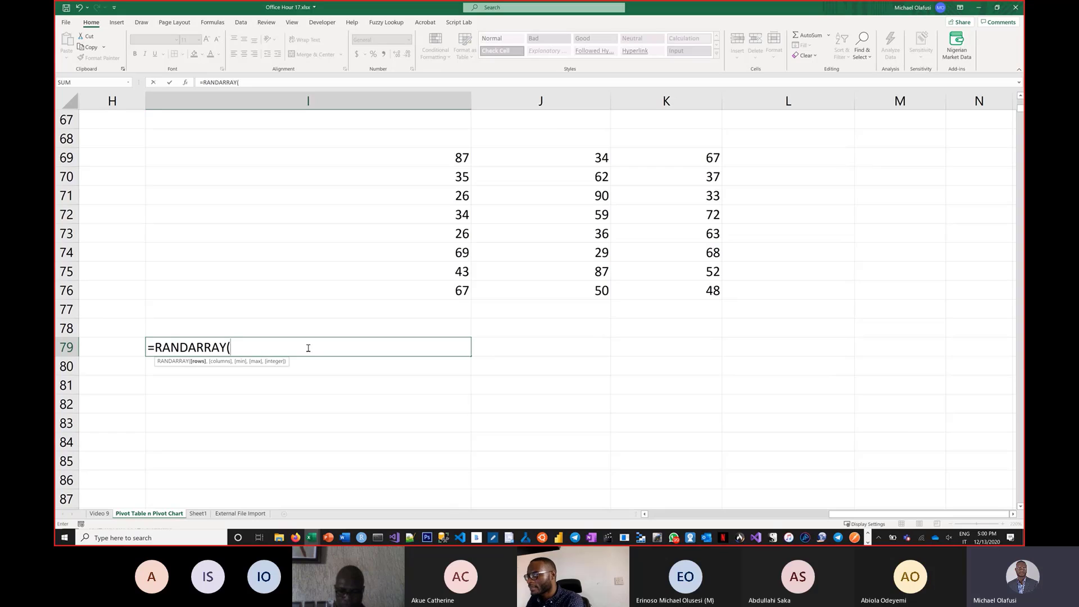
pyautogui.write('5,')
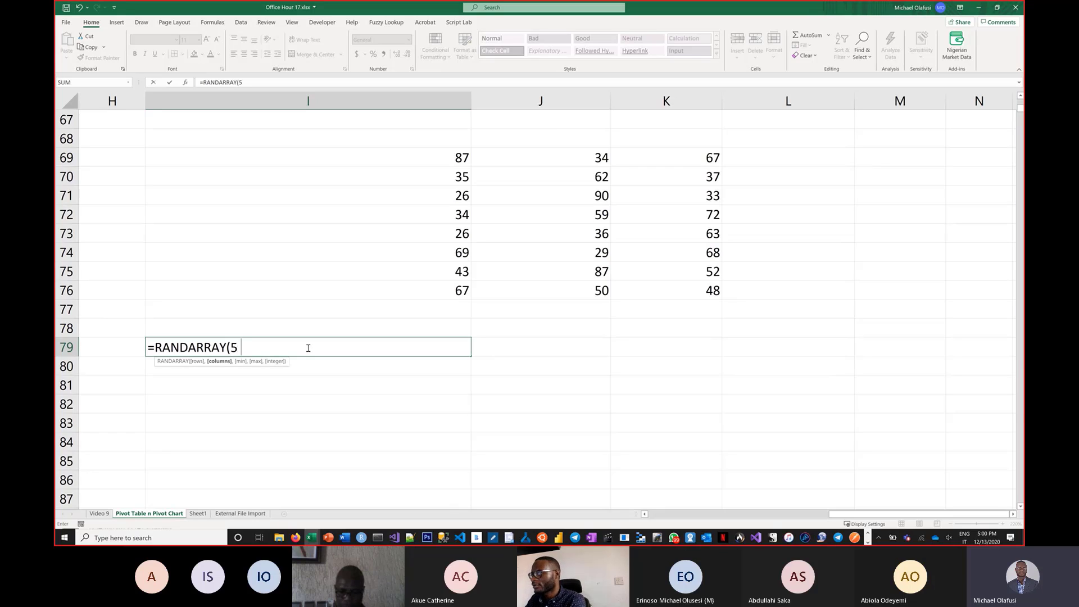
pyautogui.write('7')
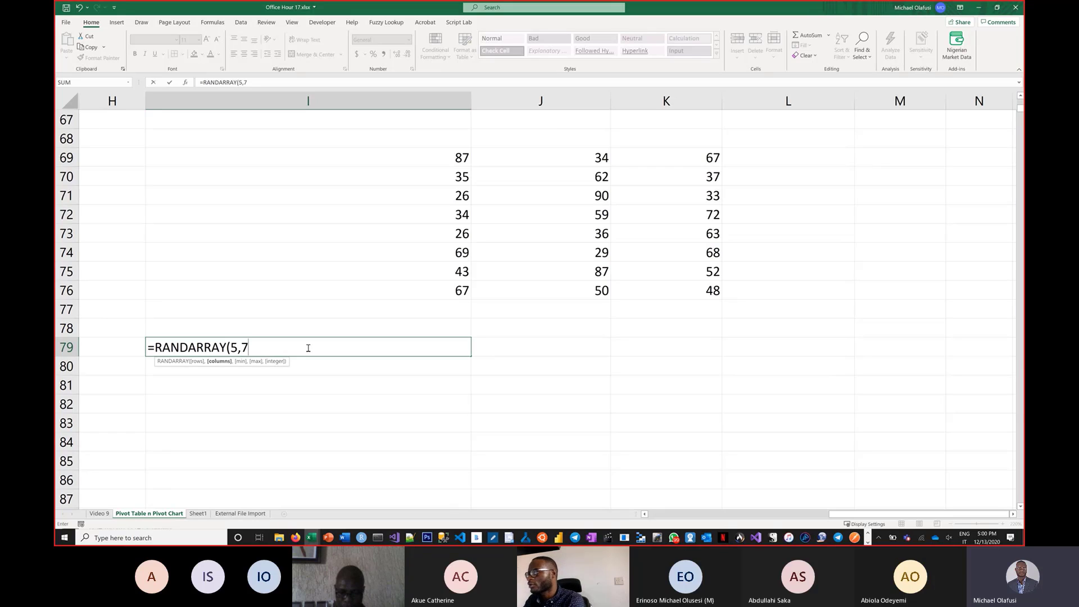
pyautogui.press('BackSpace')
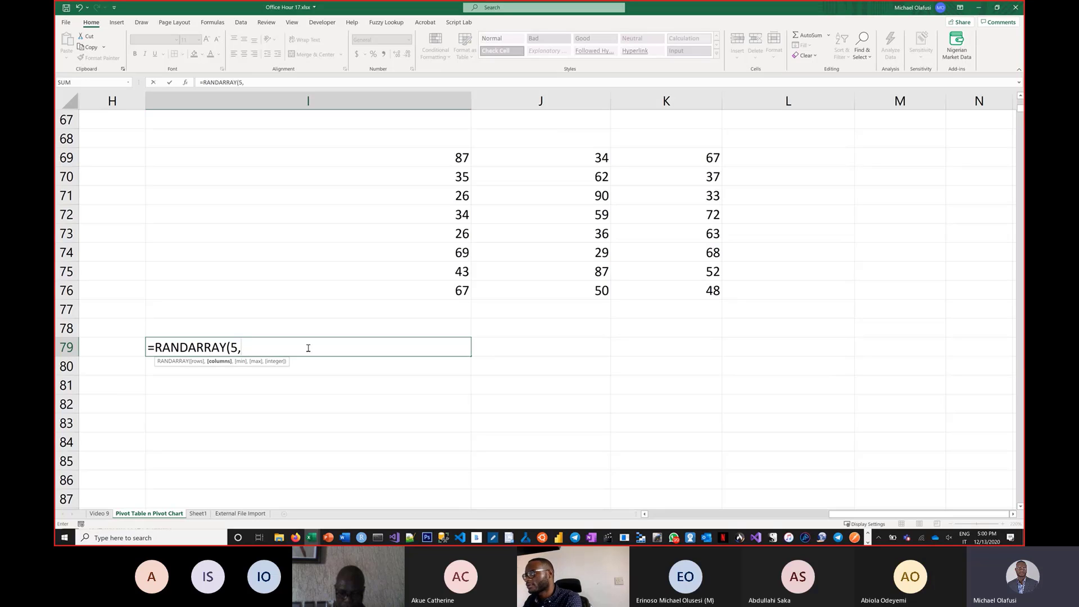
pyautogui.write('3')
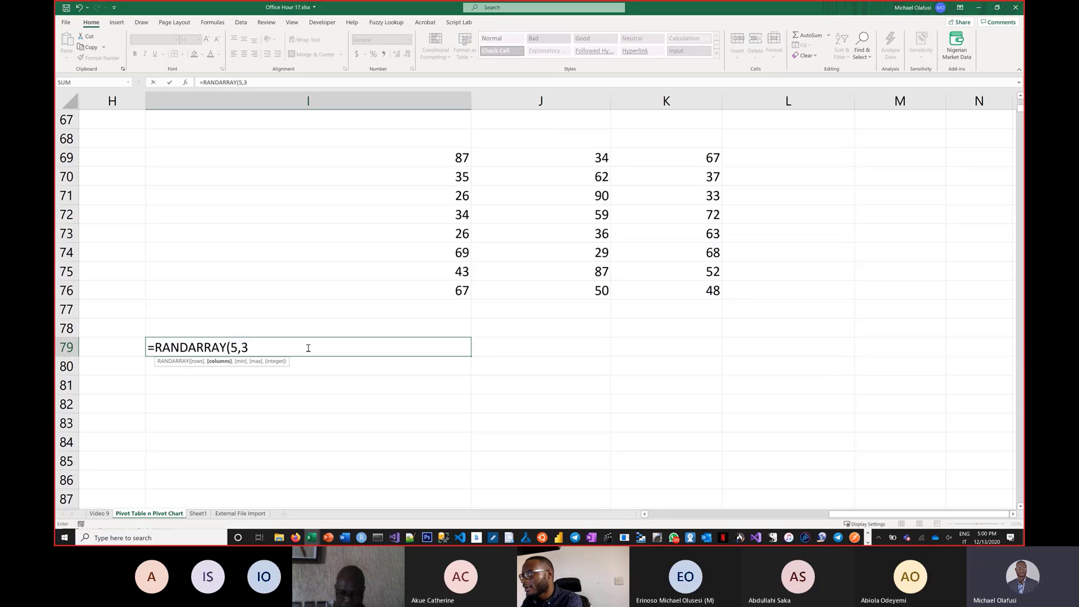
pyautogui.write(',')
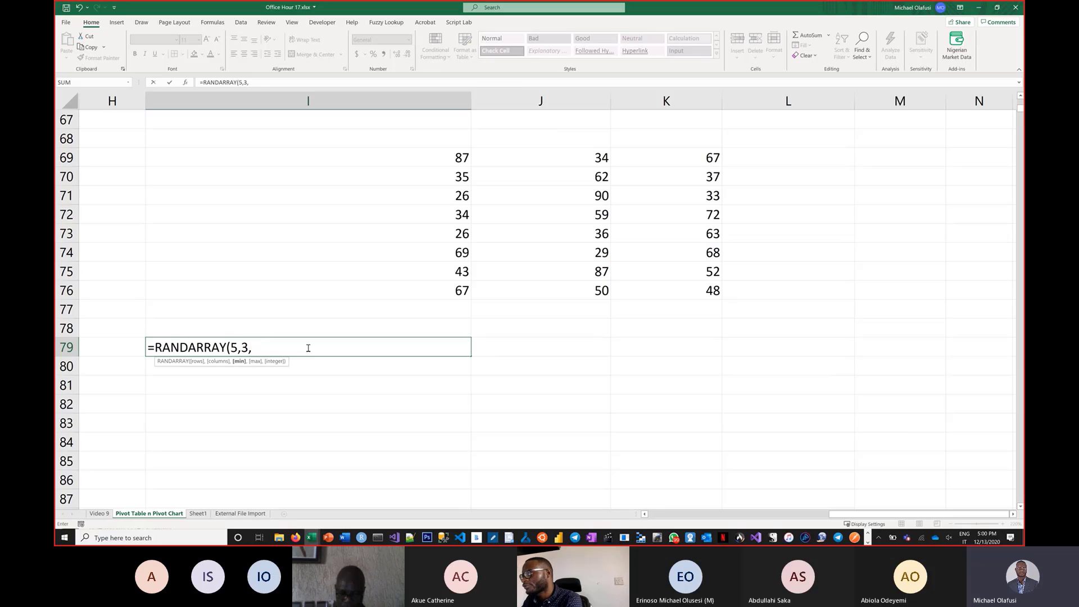
pyautogui.write('20,')
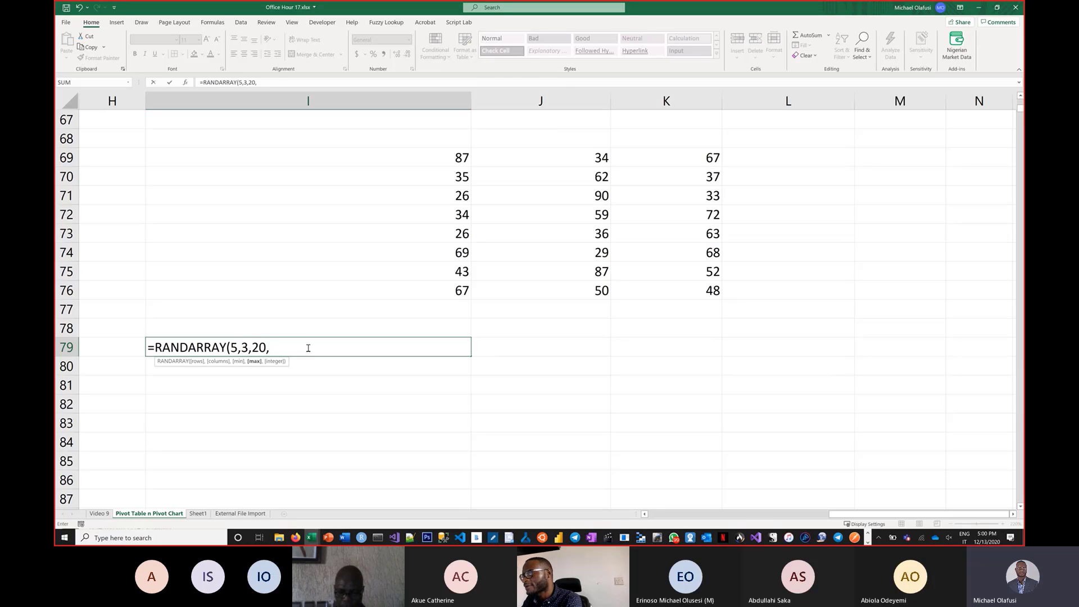
pyautogui.write('90,')
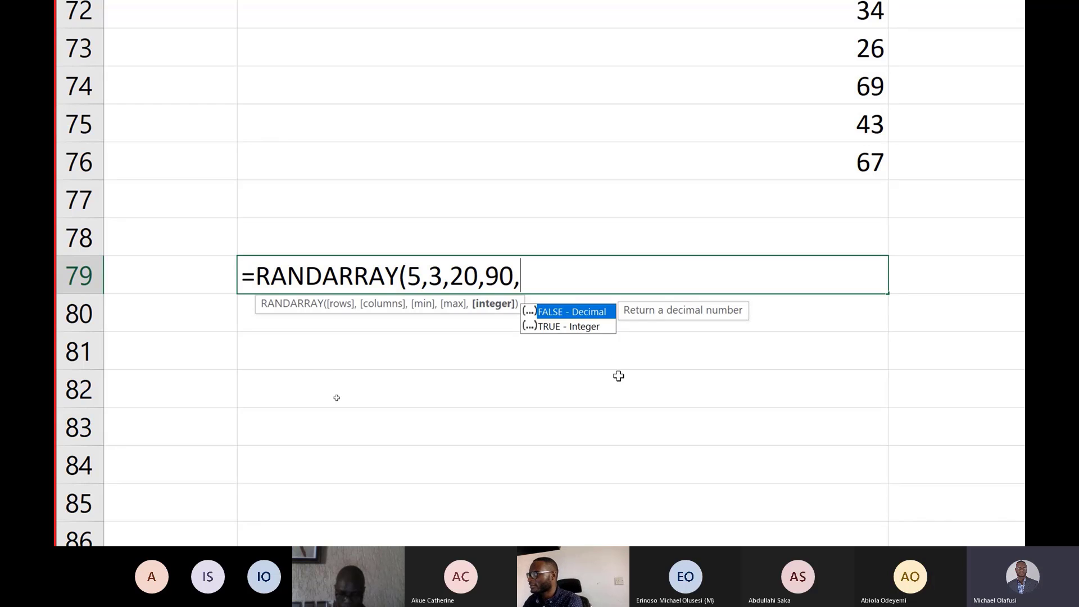
pyautogui.write('true)')
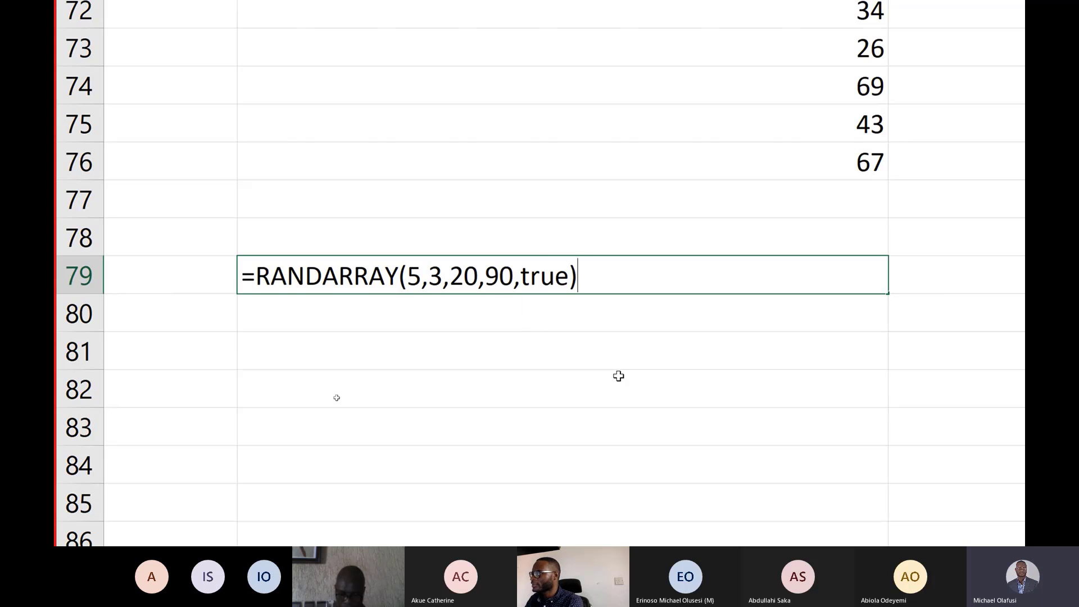
pyautogui.press('Return')
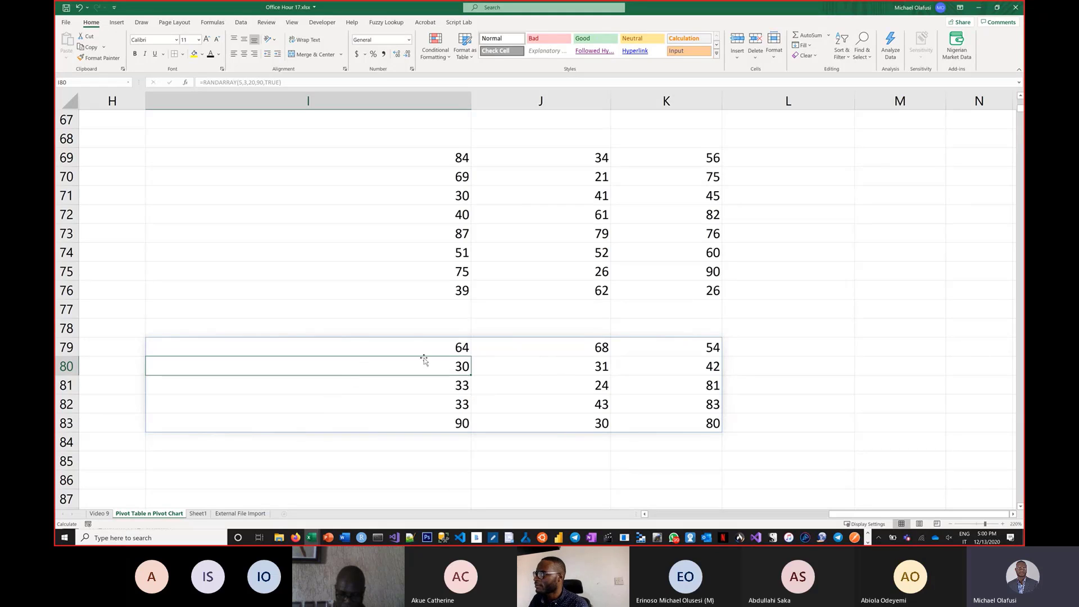
# Type a character into cell I78 and clear it again.
pyautogui.click(409, 327)
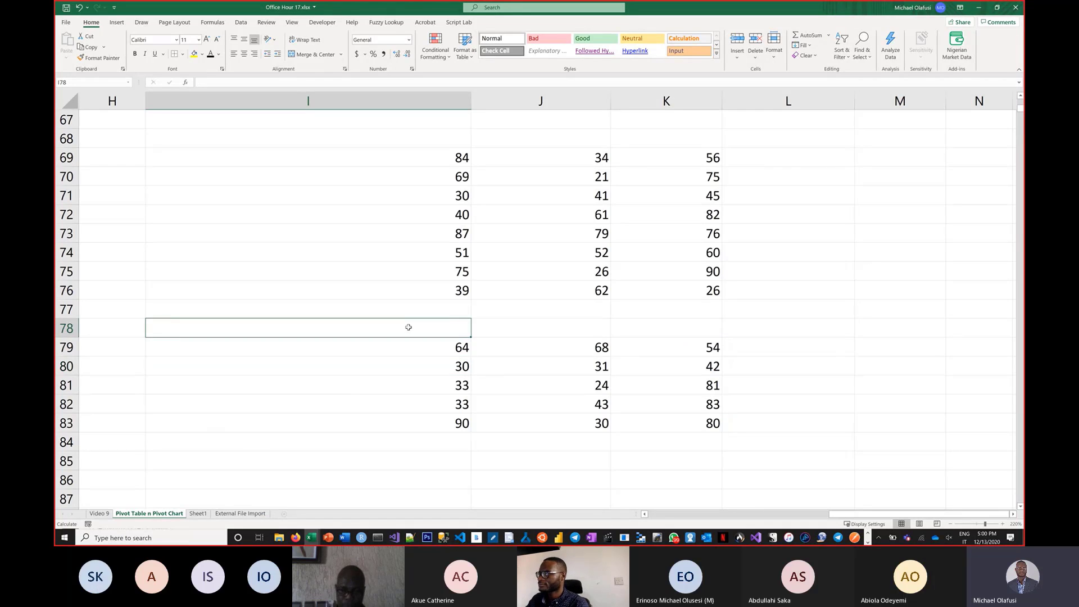
pyautogui.write('u')
pyautogui.hotkey('ctrl', 'Return')
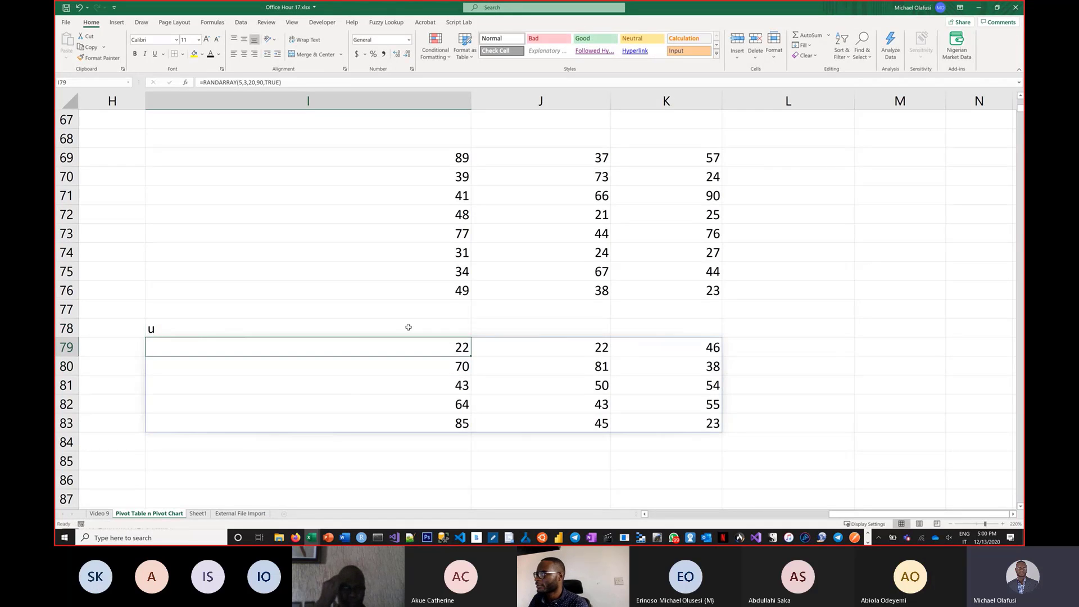
pyautogui.press('Delete')
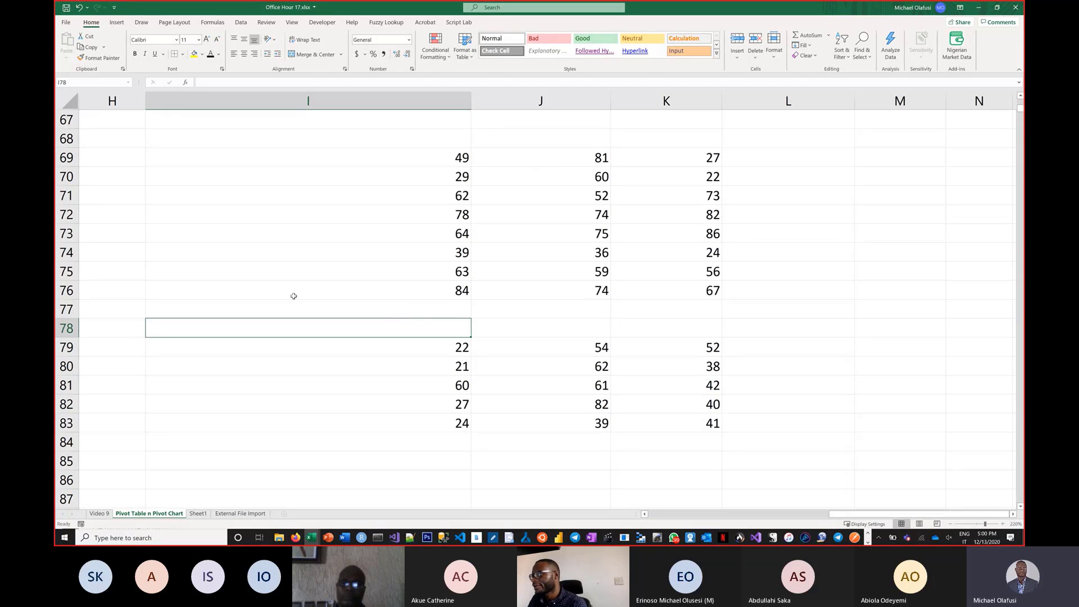
# Bold the RANDARRAY label in cell I27.
pyautogui.click(866, 524)
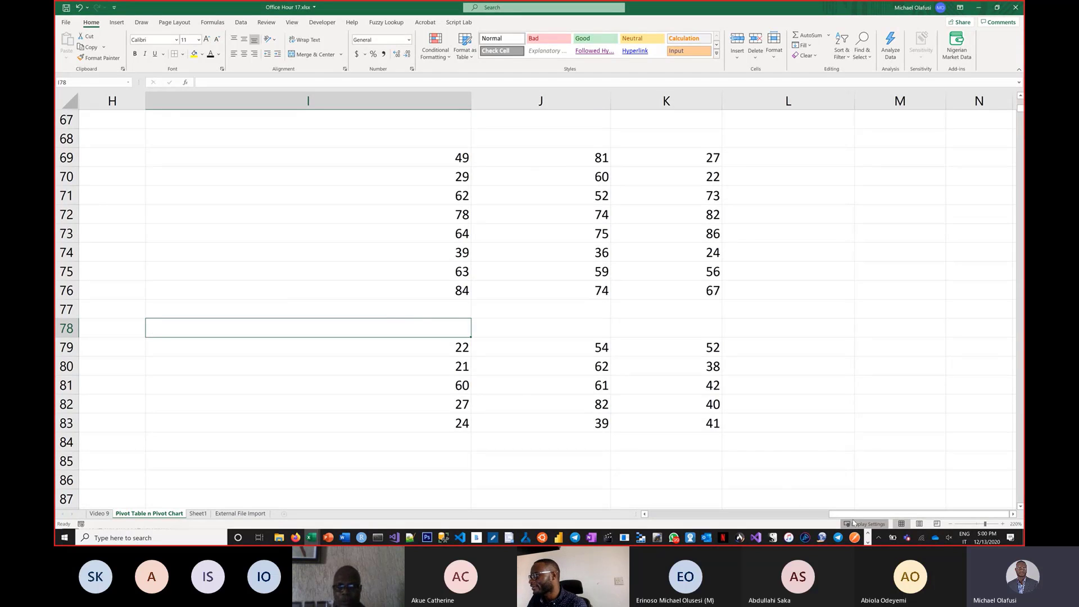
pyautogui.moveTo(719, 480); pyautogui.dragTo(794, 512)
pyautogui.scroll(2, 508, 299)
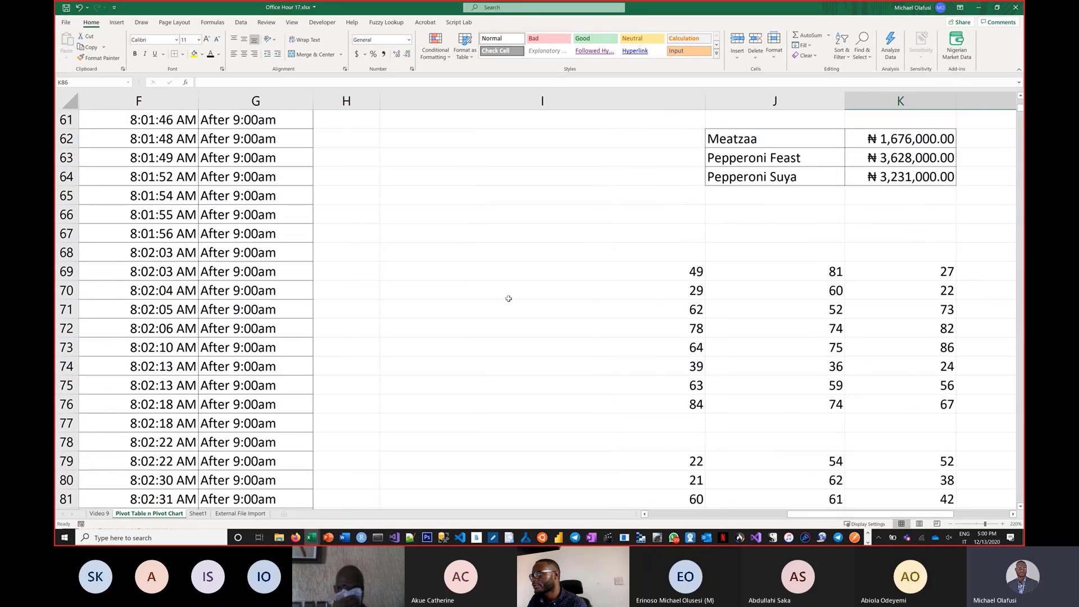
pyautogui.scroll(20, 508, 299)
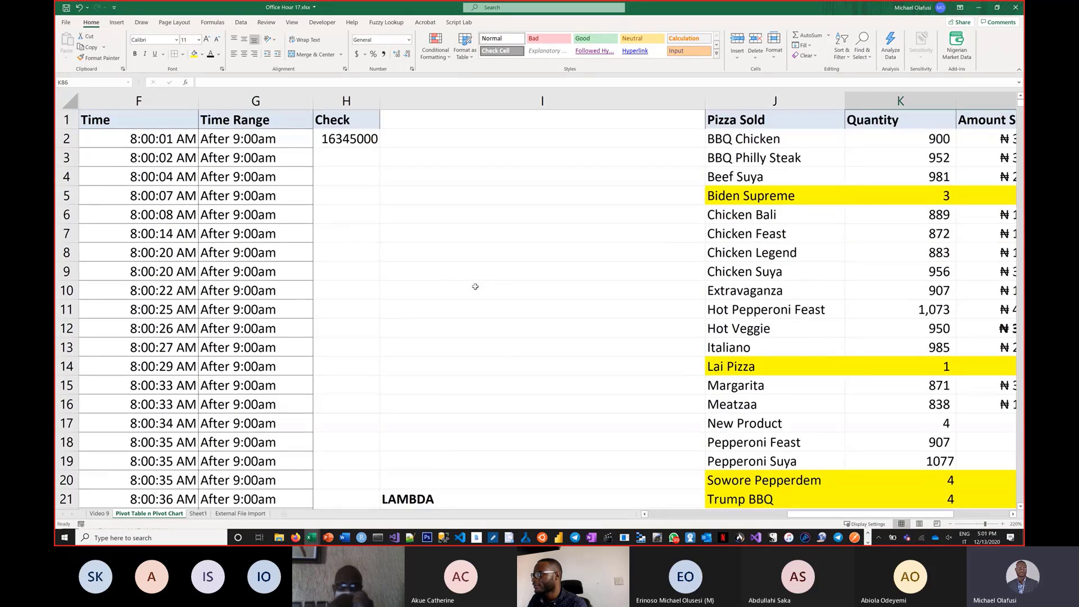
pyautogui.scroll(-5, 475, 286)
pyautogui.click(417, 331)
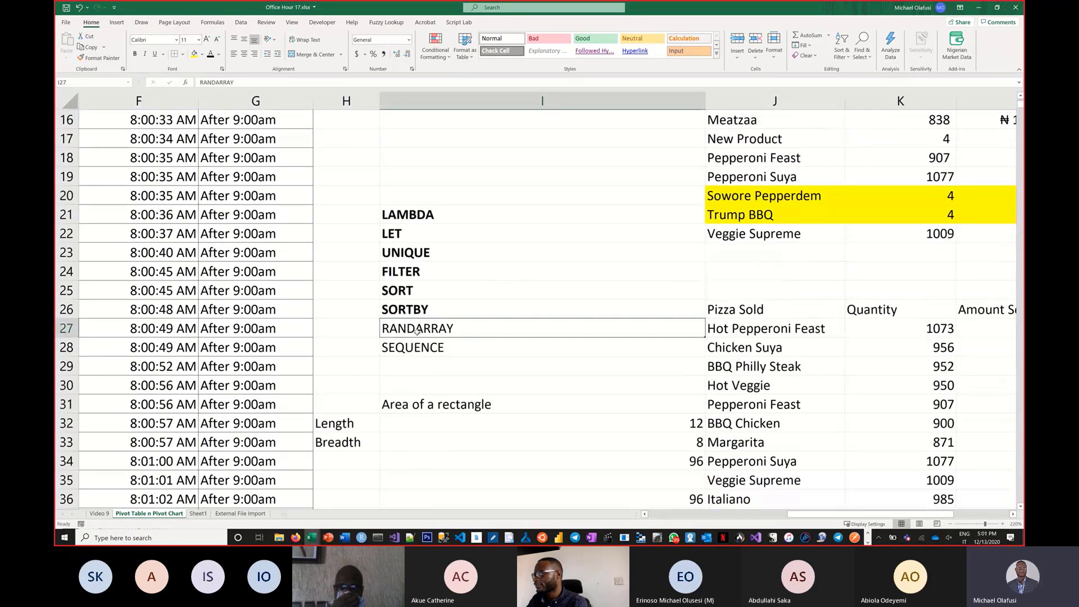
pyautogui.hotkey('ctrl', 'b')
# Try entering =SEQUENCE(1,20) in cell H37, then clear the cell again.
pyautogui.scroll(-1, 451, 316)
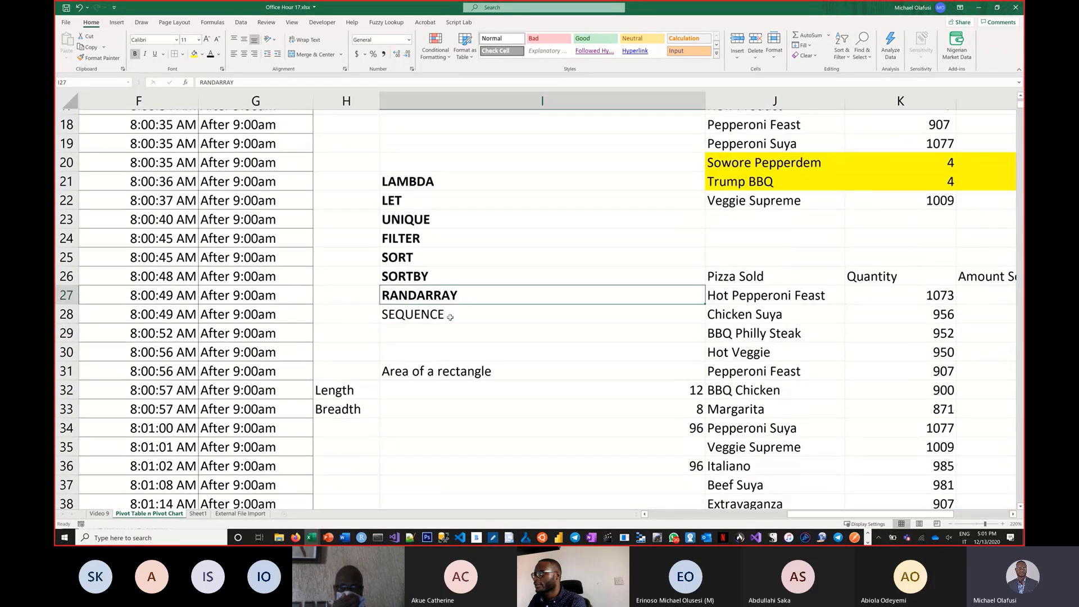
pyautogui.scroll(-3, 450, 317)
pyautogui.click(427, 291)
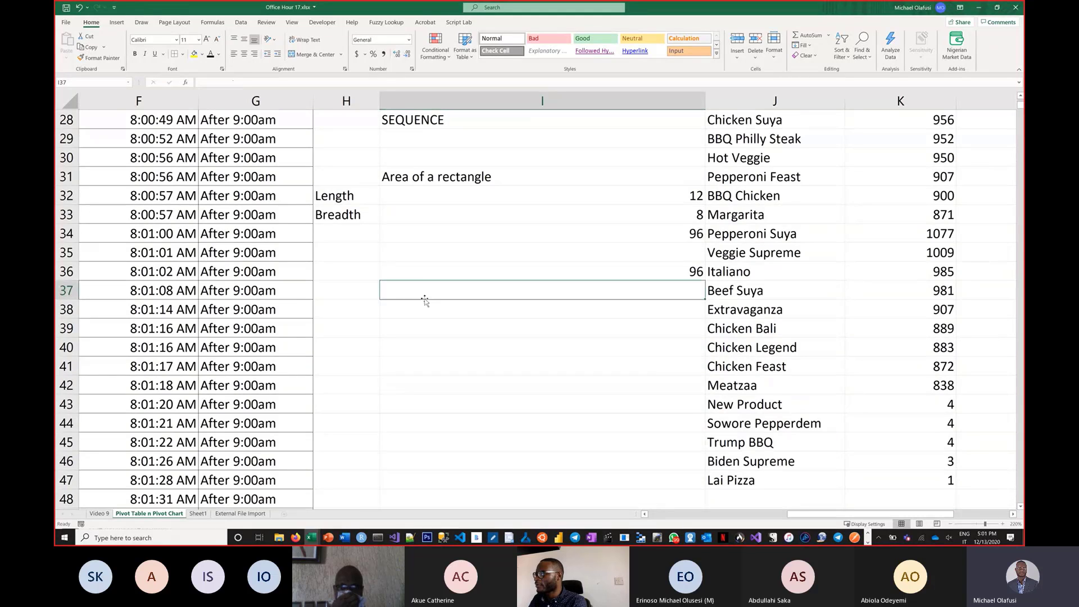
pyautogui.click(358, 295)
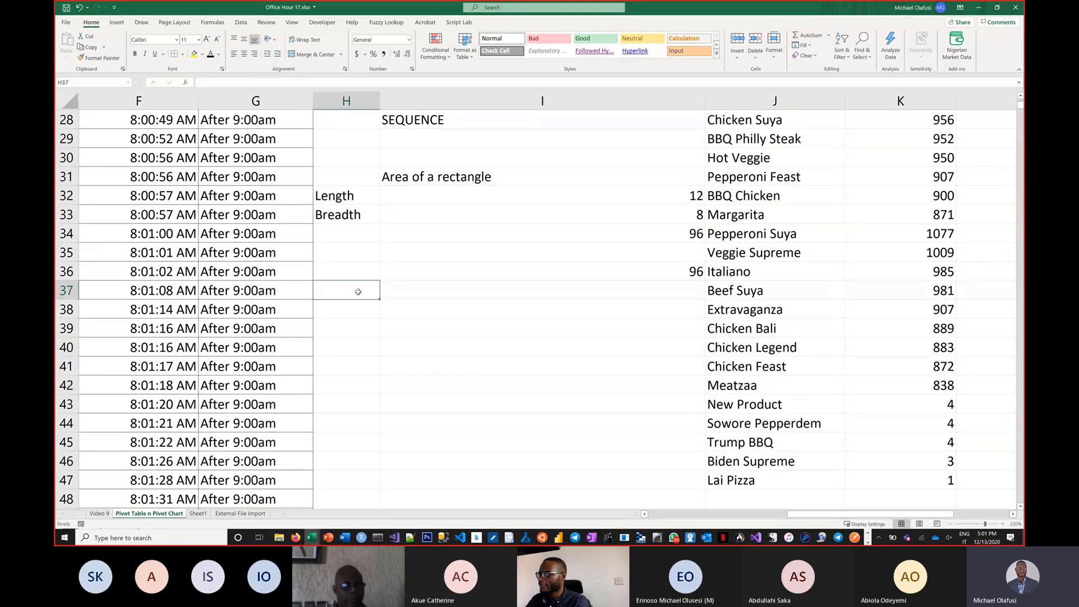
pyautogui.write('=sequ')
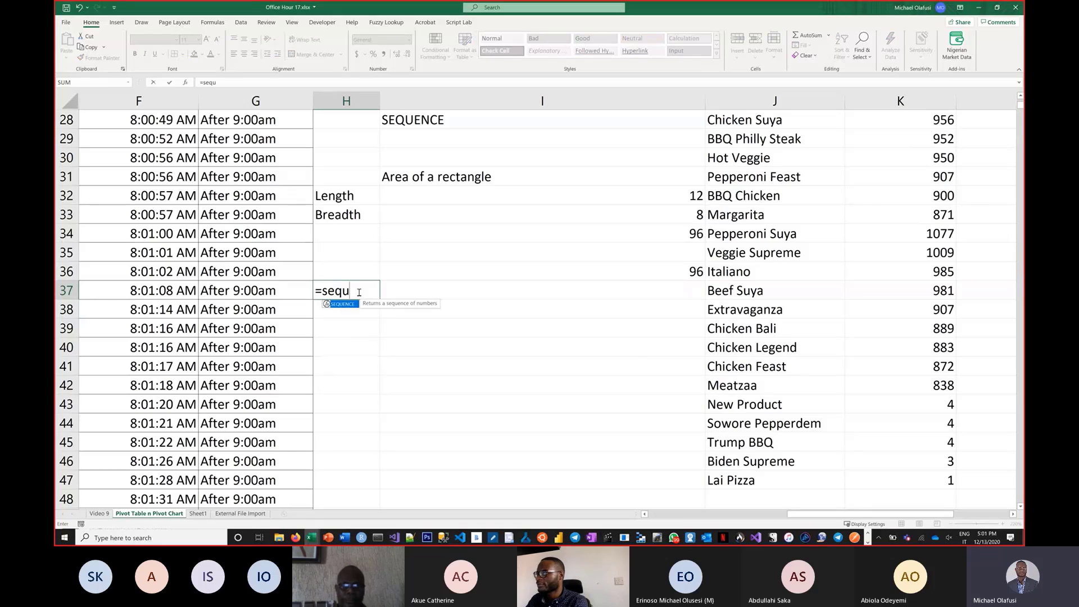
pyautogui.press('Tab')
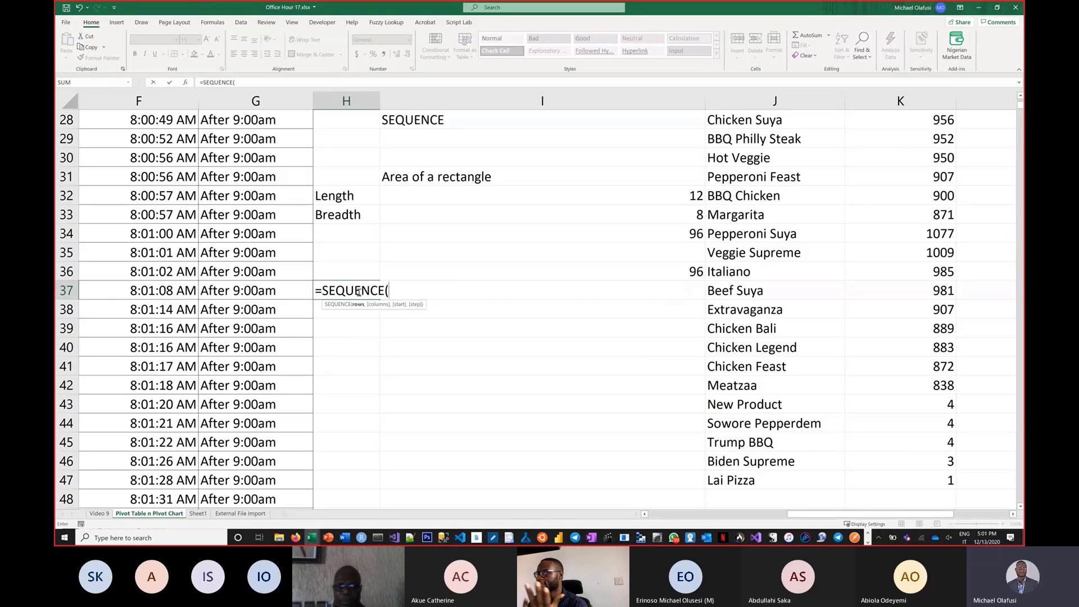
pyautogui.press('super+plus')
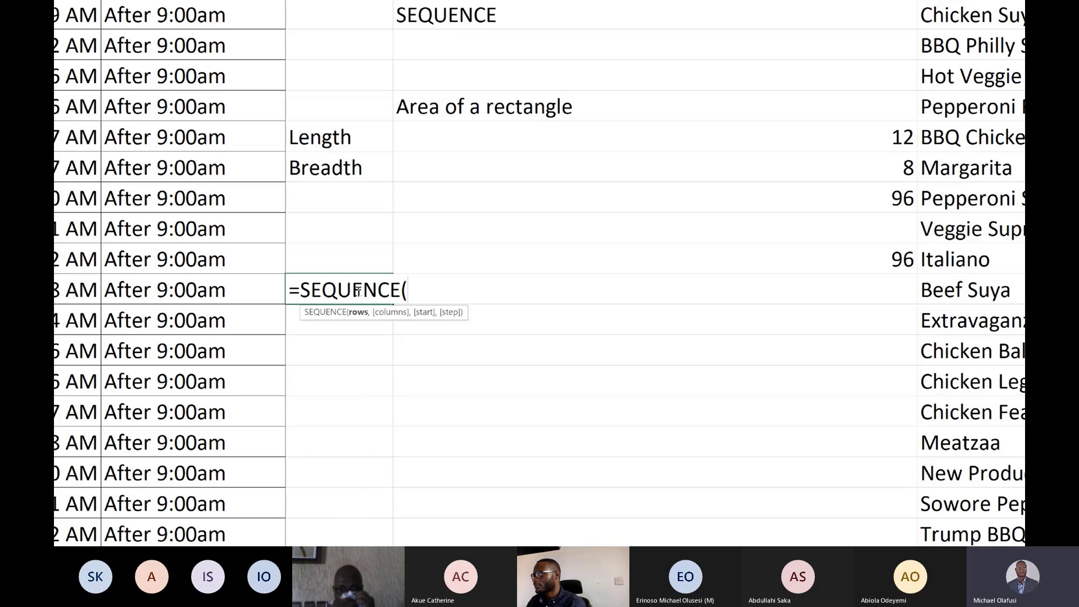
pyautogui.write('1,20')
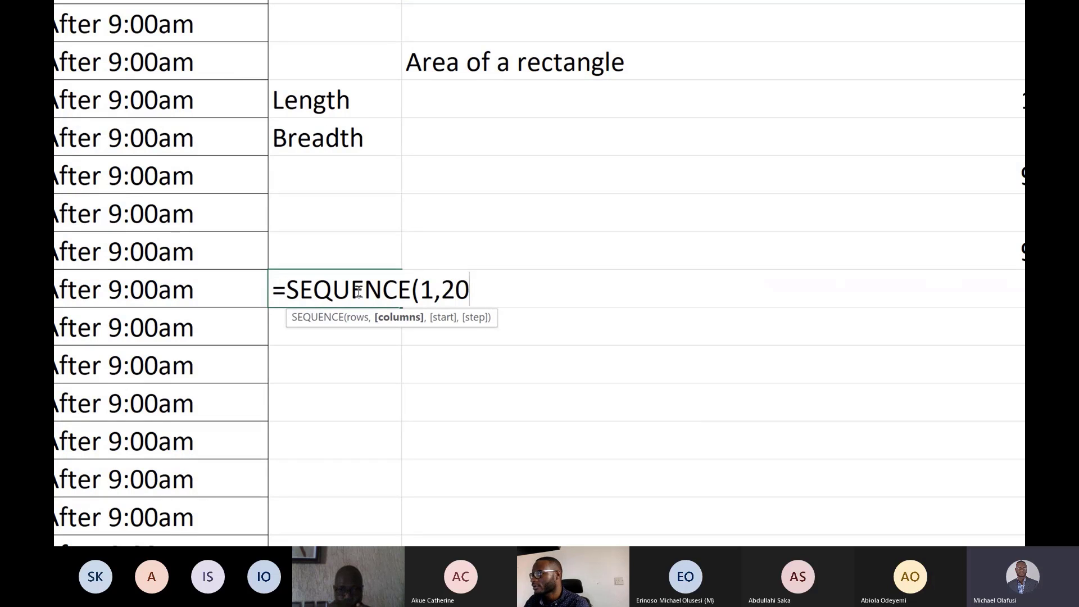
pyautogui.write(')')
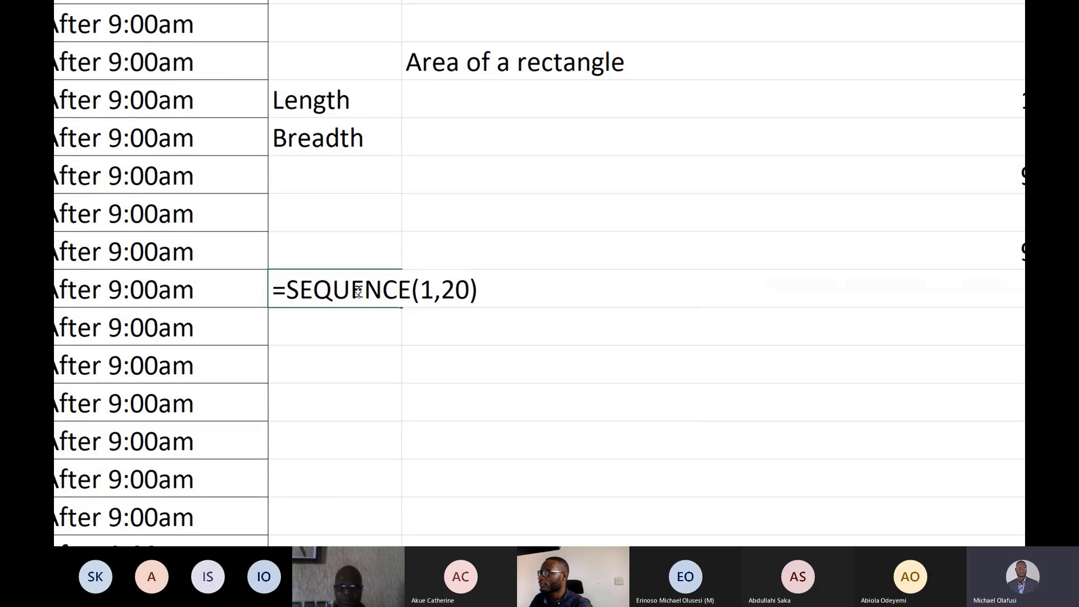
pyautogui.press('Return')
pyautogui.scroll(-1, 382, 450)
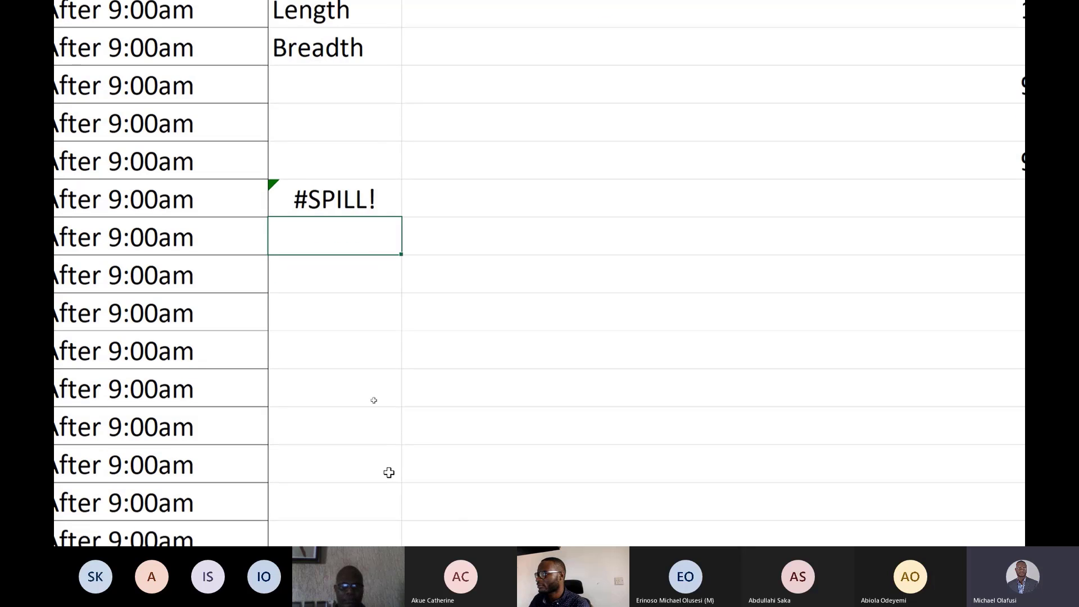
pyautogui.scroll(-4, 389, 472)
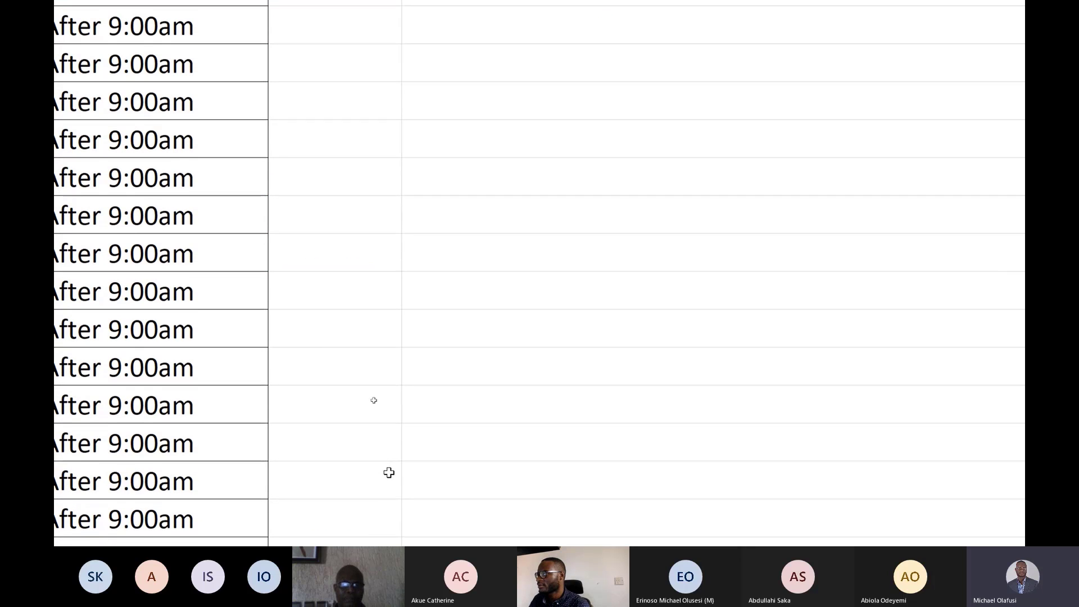
pyautogui.scroll(8, 389, 473)
pyautogui.scroll(-1, 382, 453)
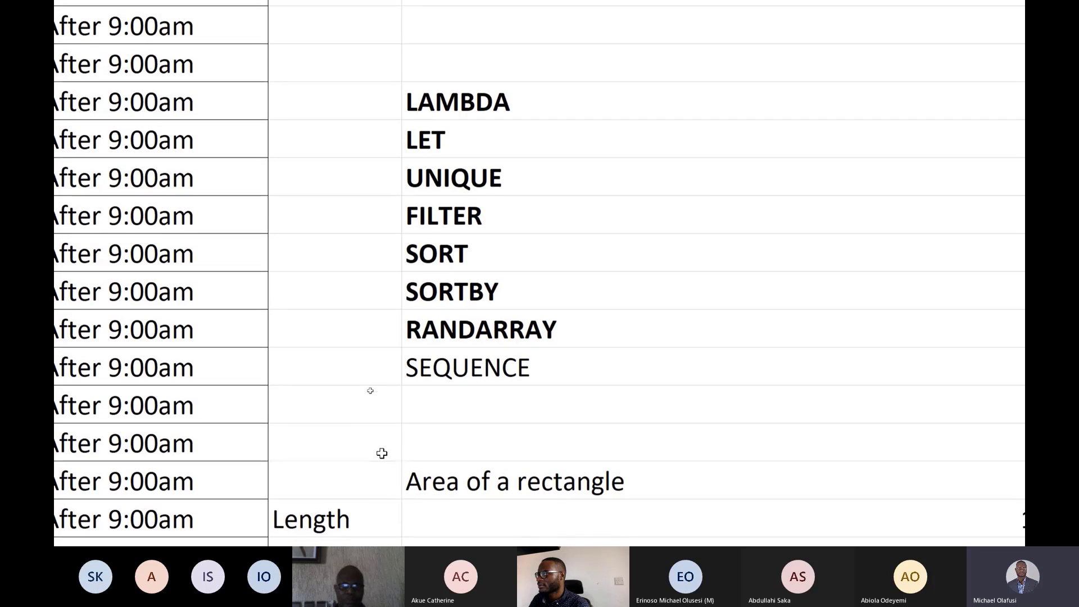
pyautogui.scroll(-3, 382, 453)
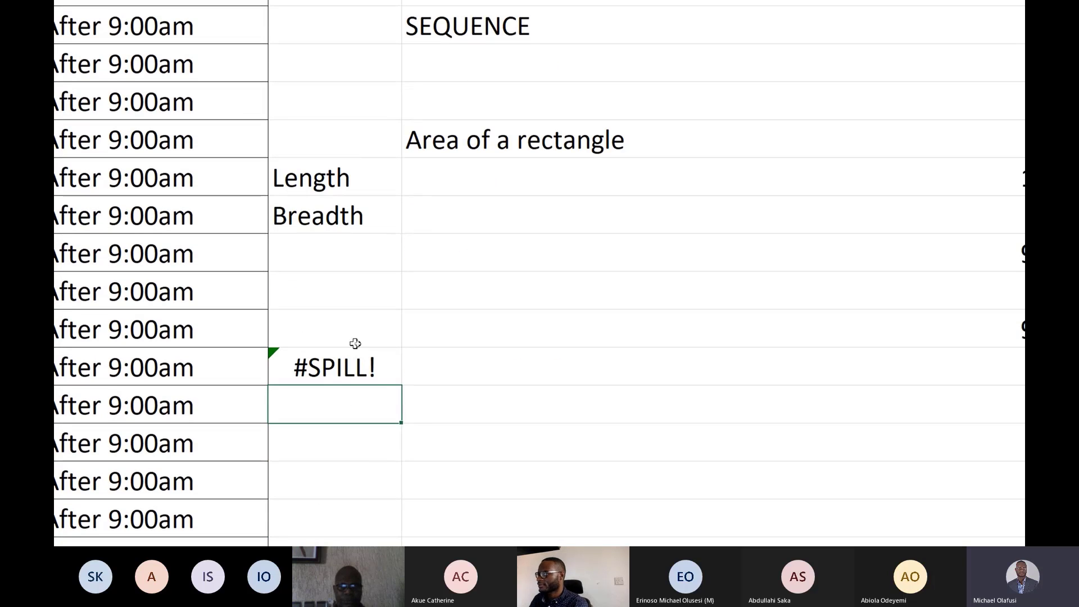
pyautogui.click(358, 360)
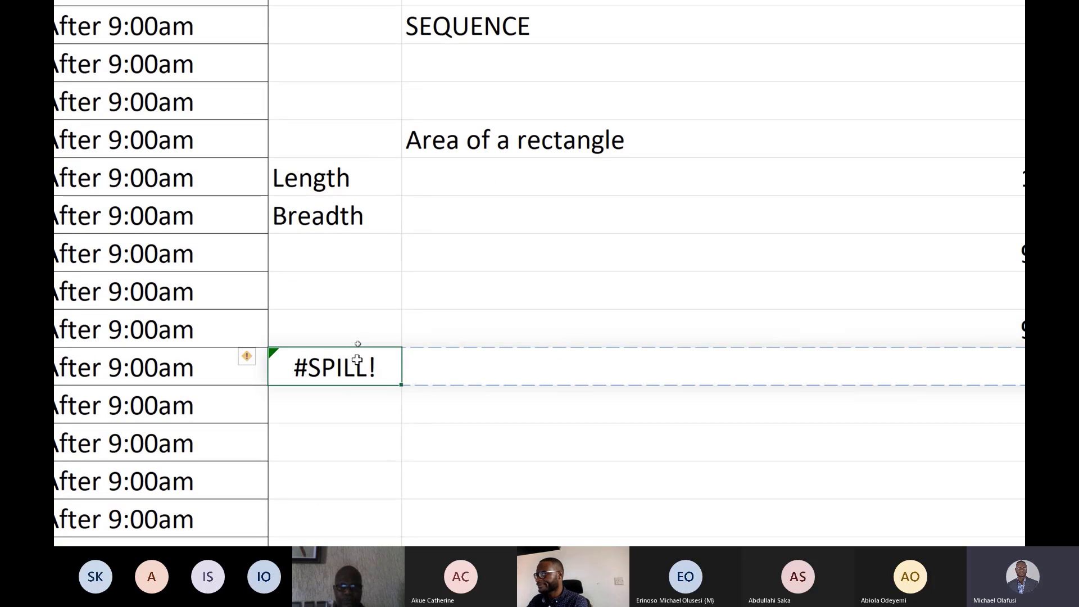
pyautogui.press('Delete')
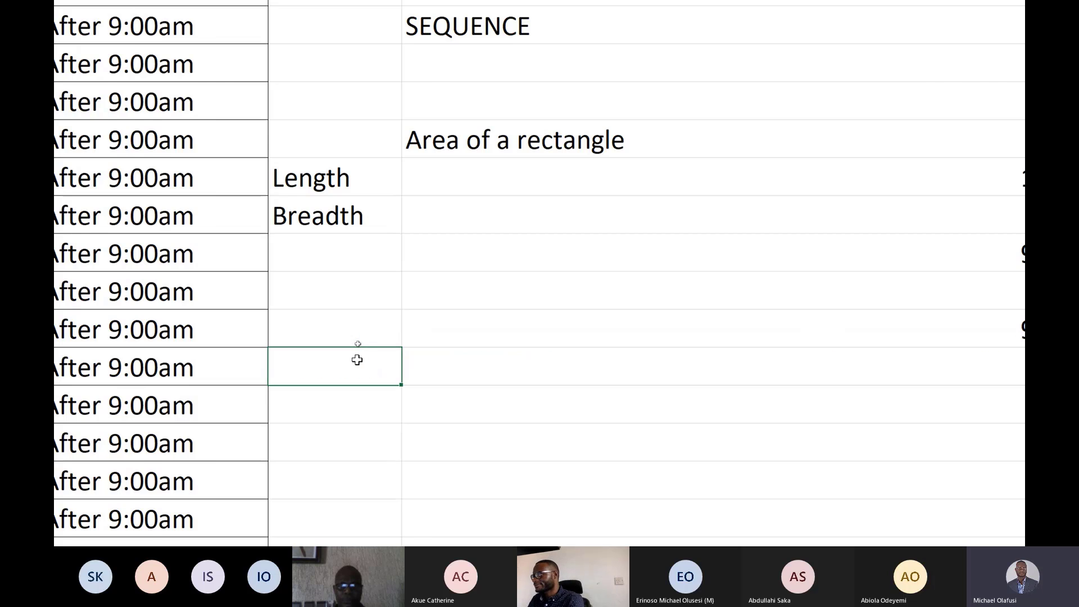
# Enter =SEQUENCE(20) in cell H37 to spill a vertical list of 20 numbers.
pyautogui.scroll(-2, 358, 360)
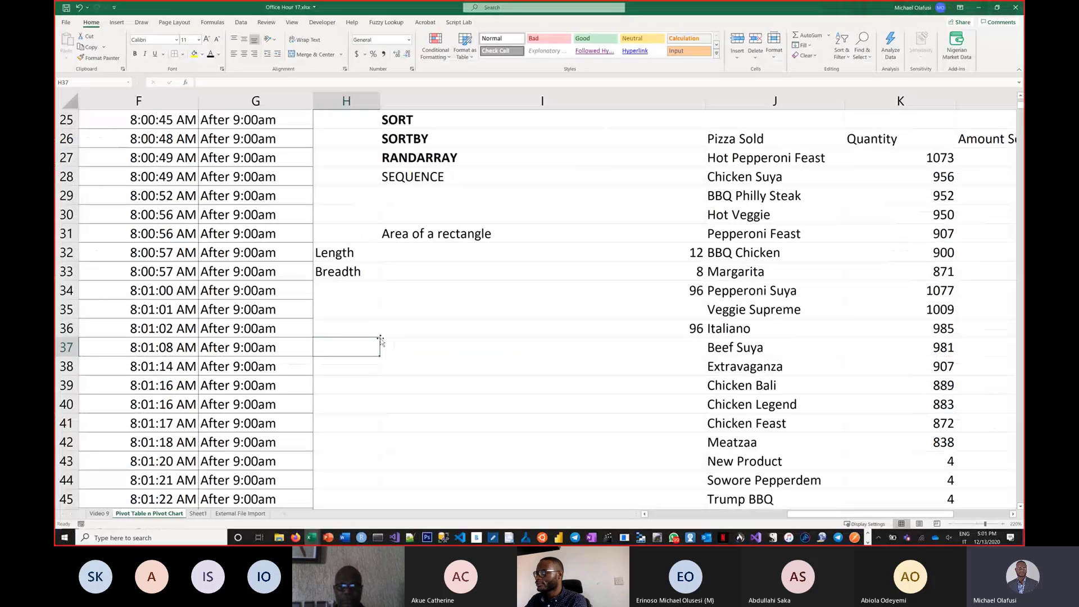
pyautogui.write('=seque')
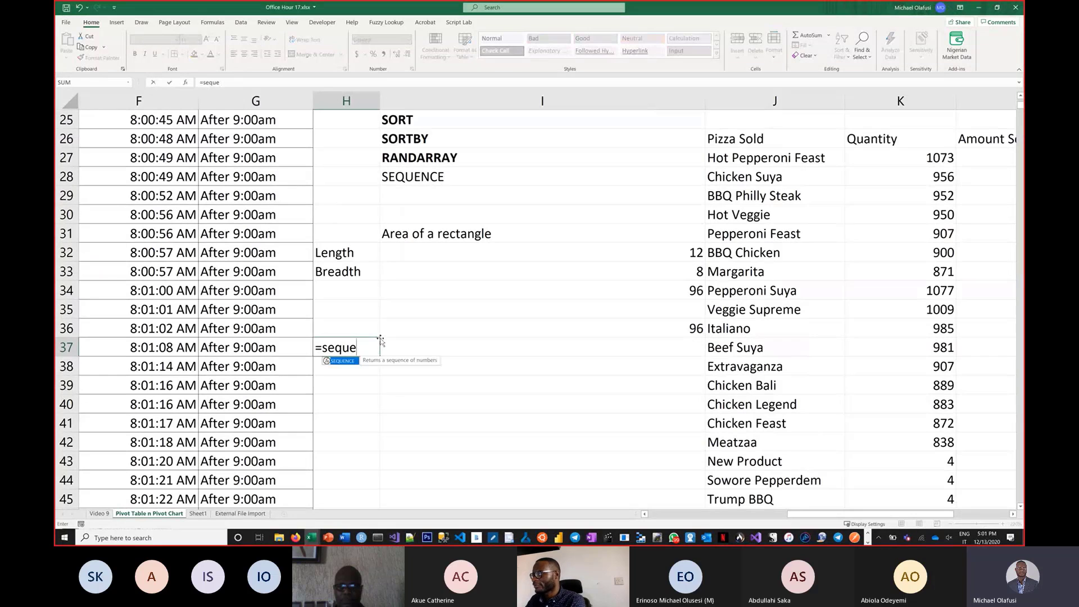
pyautogui.press('Tab')
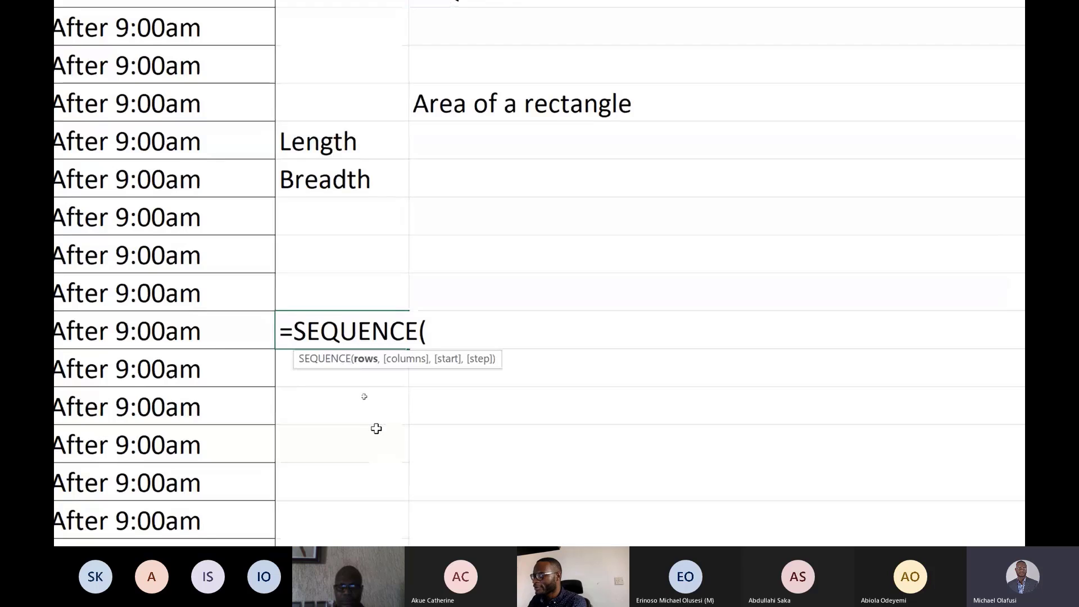
pyautogui.write('20')
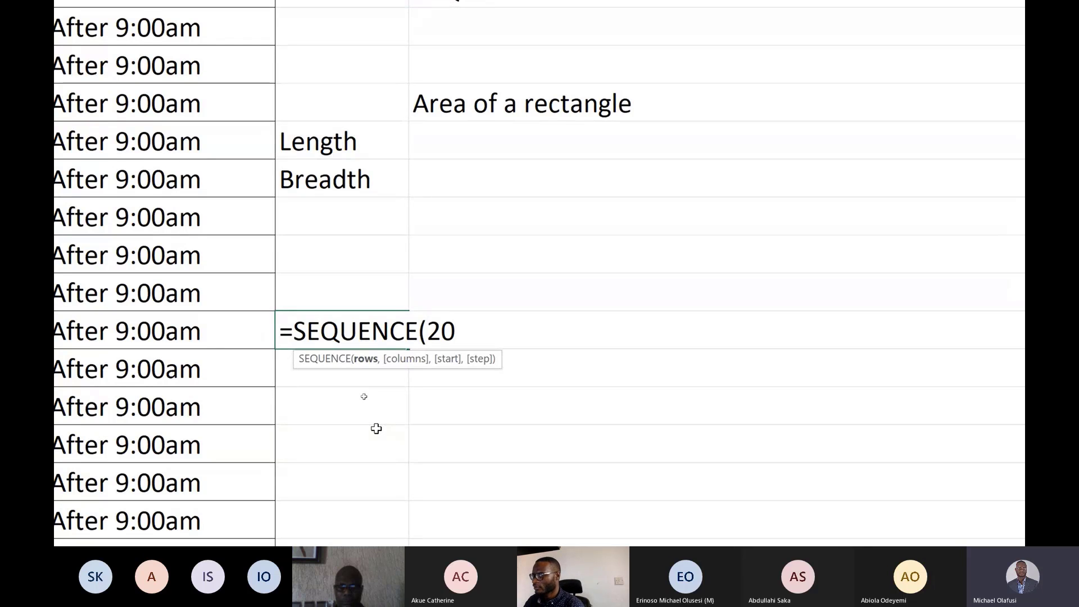
pyautogui.write(')')
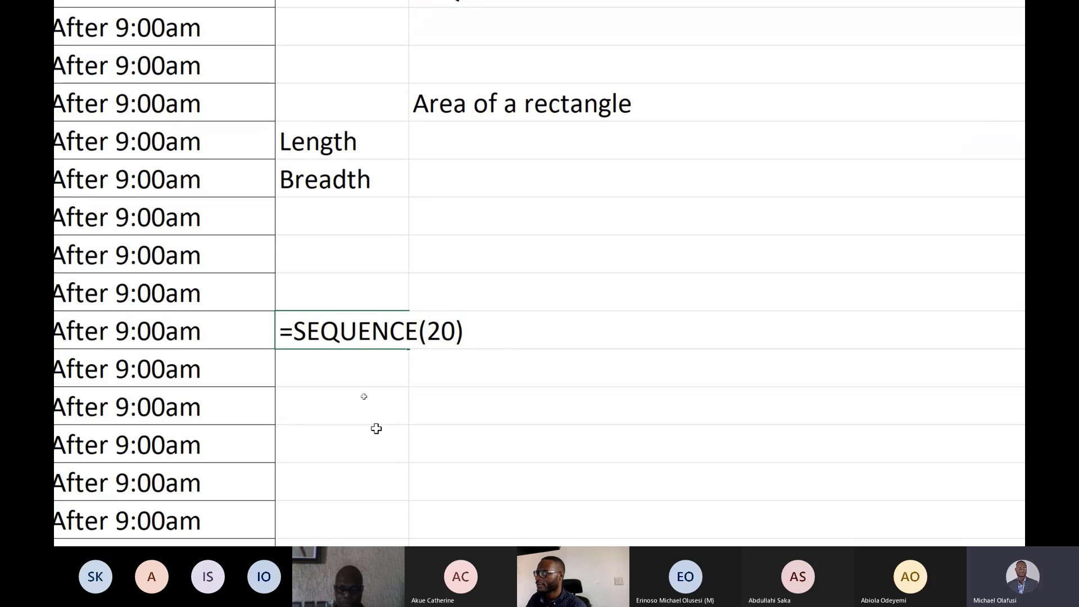
pyautogui.press('Return')
# Narrow column I to roughly half its width.
pyautogui.scroll(-1, 371, 477)
pyautogui.scroll(-8, 371, 477)
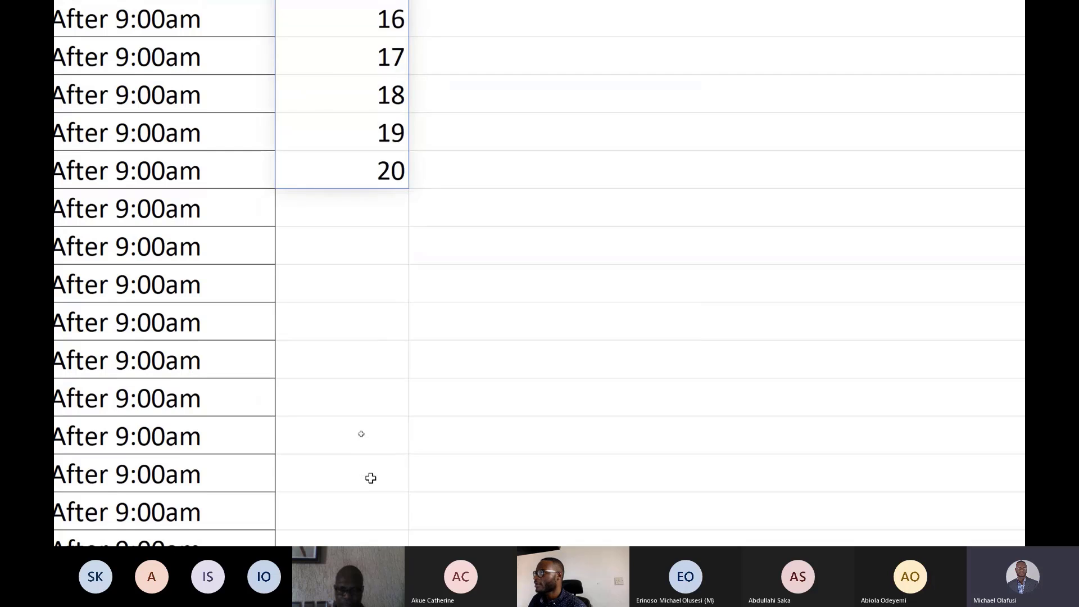
pyautogui.scroll(8, 370, 478)
pyautogui.scroll(-1, 365, 338)
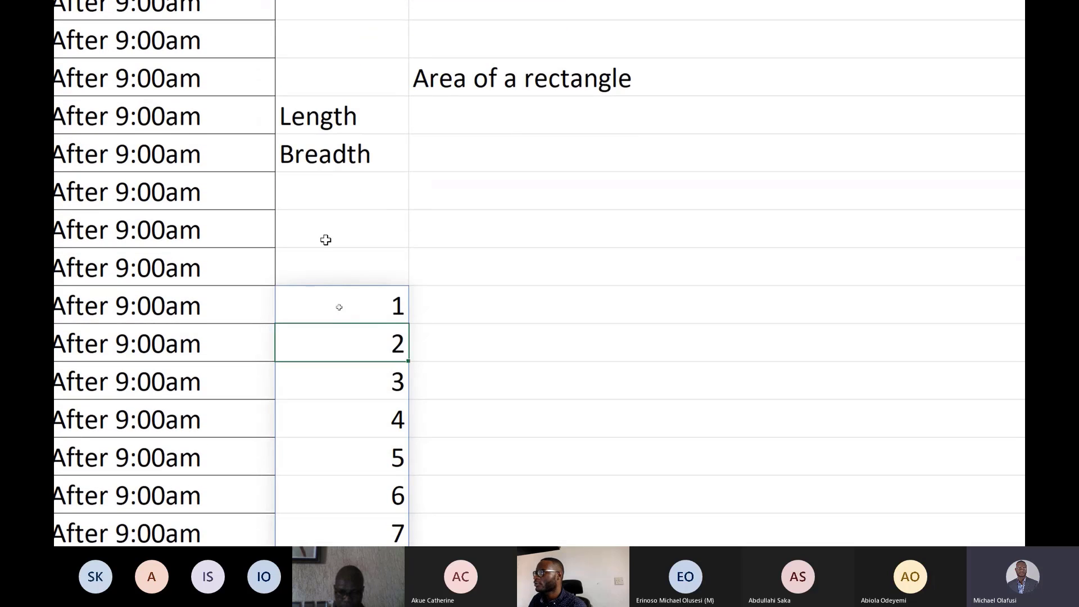
pyautogui.press('super+minus')
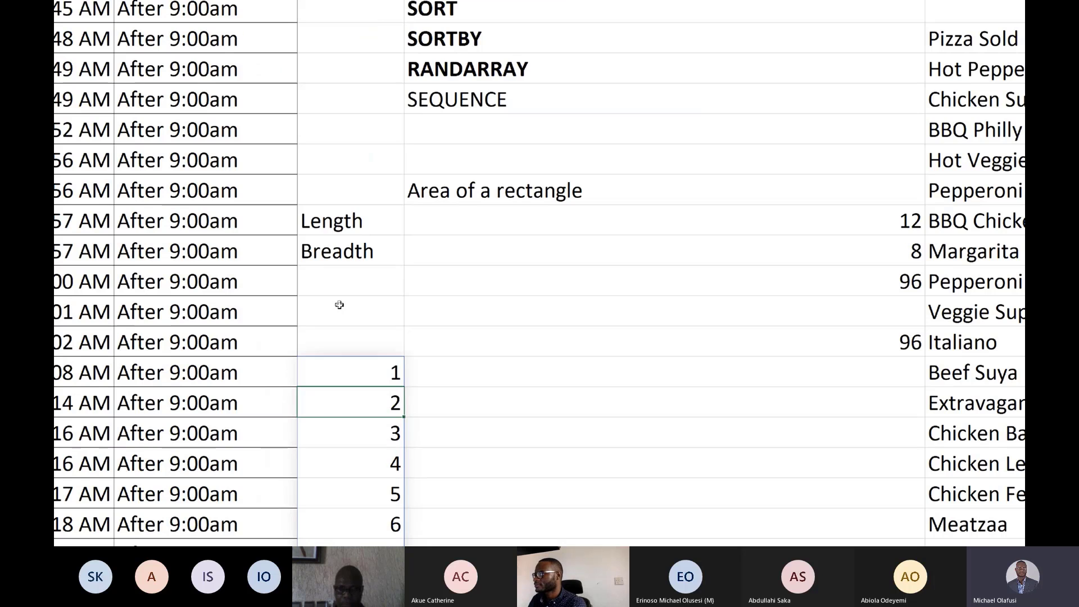
pyautogui.press('super+minus')
pyautogui.scroll(-5, 470, 356)
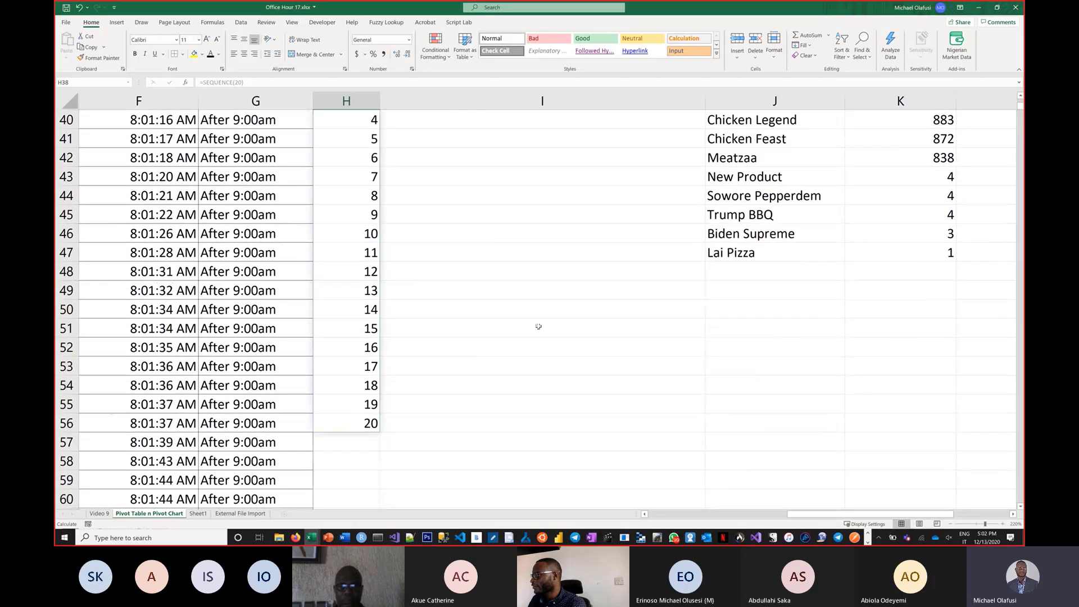
pyautogui.click(477, 327)
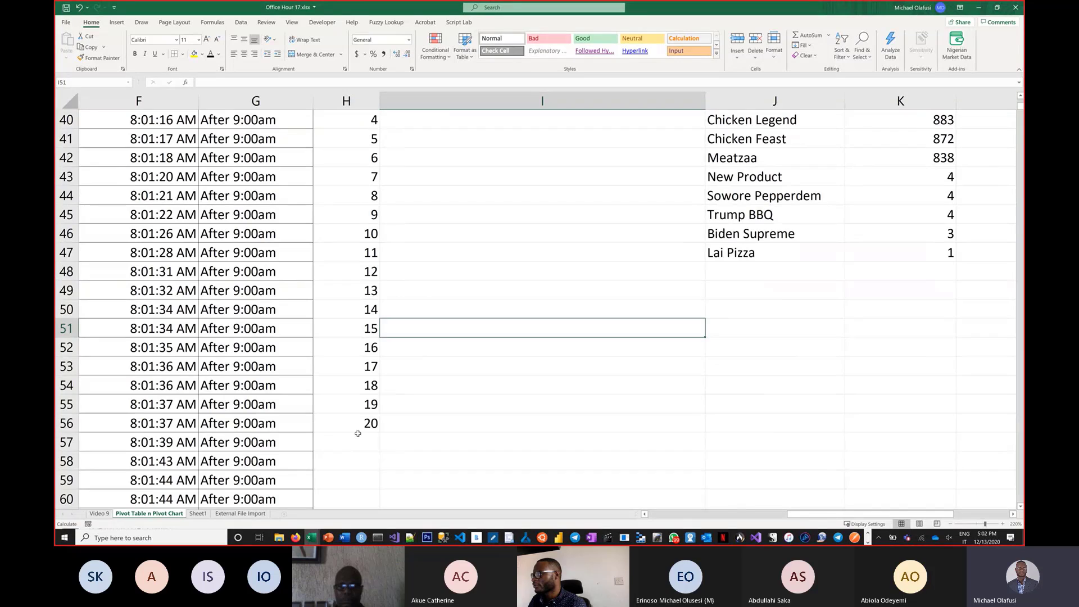
pyautogui.scroll(-3, 357, 434)
pyautogui.keyDown('ctrl'); pyautogui.scroll(-1, 396, 384); pyautogui.keyUp('ctrl')
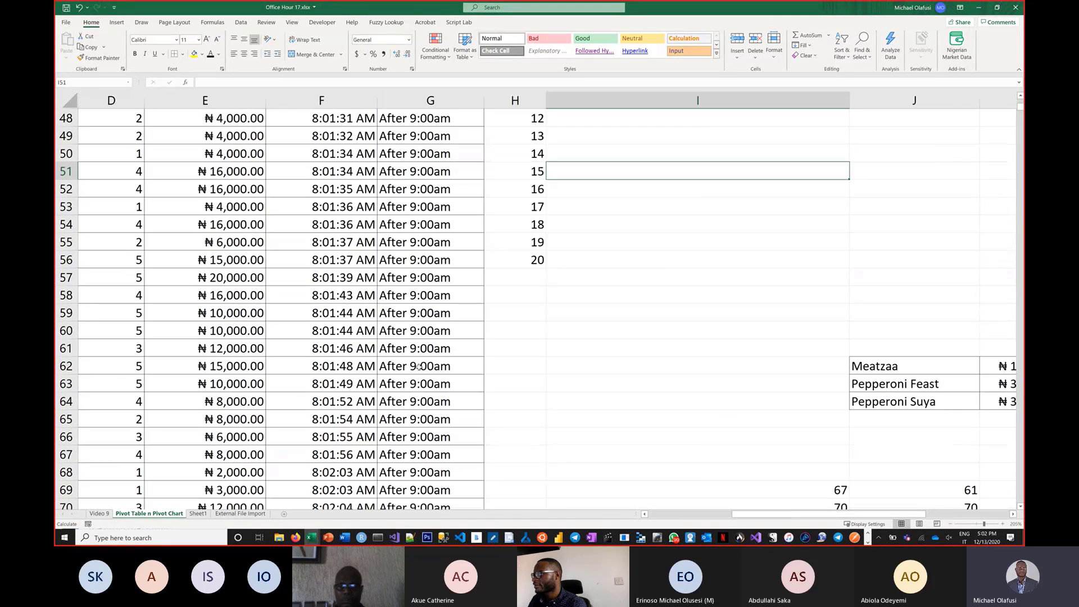
pyautogui.moveTo(851, 104); pyautogui.dragTo(705, 113)
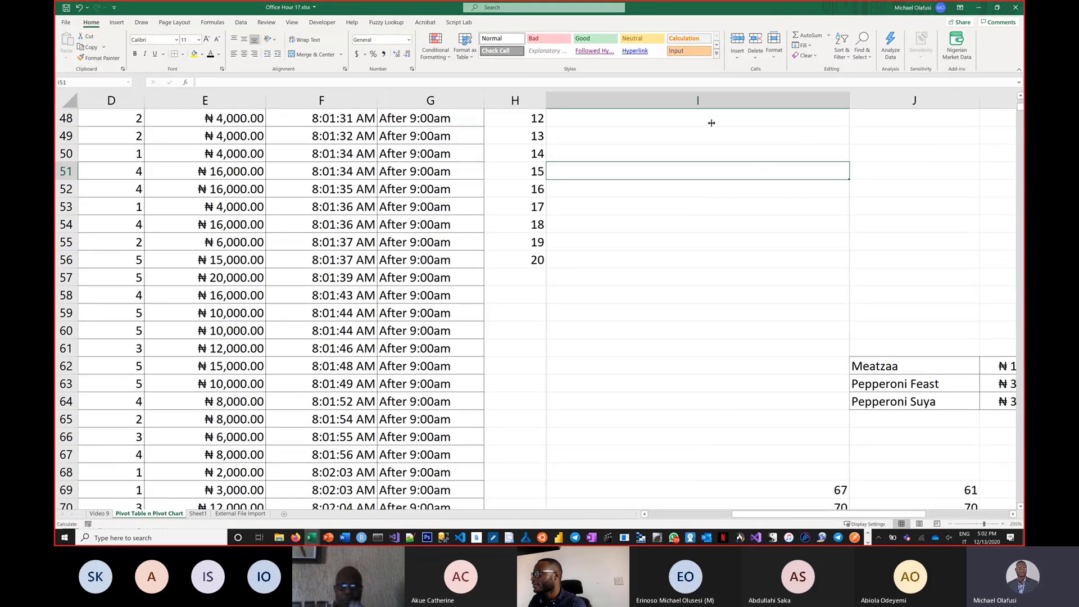
# Enter =SEQUENCE(1,5) in cell H58 to spill five numbers across one row.
pyautogui.click(520, 293)
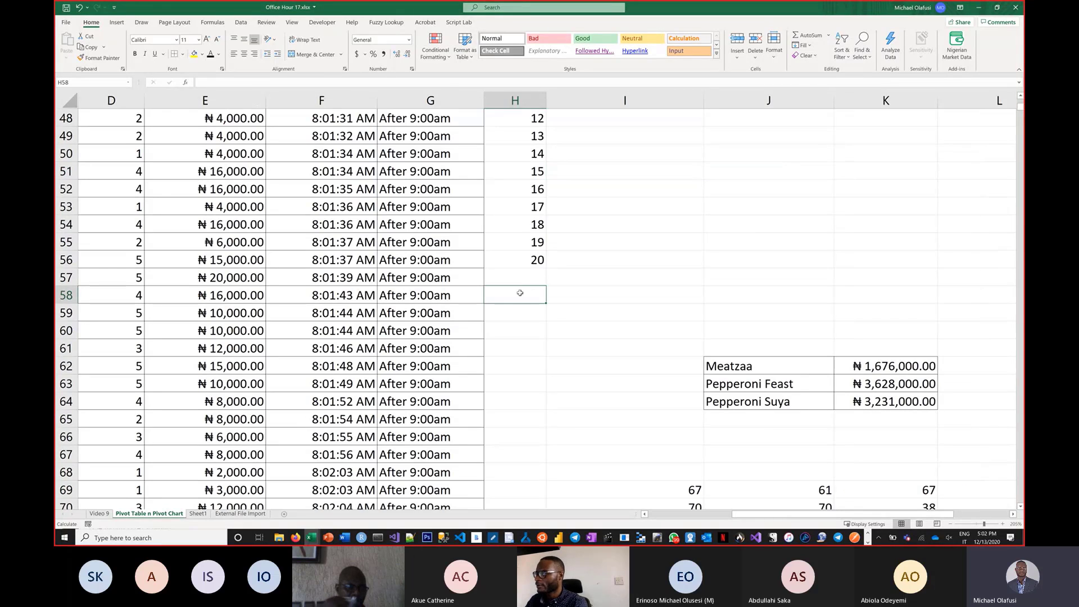
pyautogui.write('=seque')
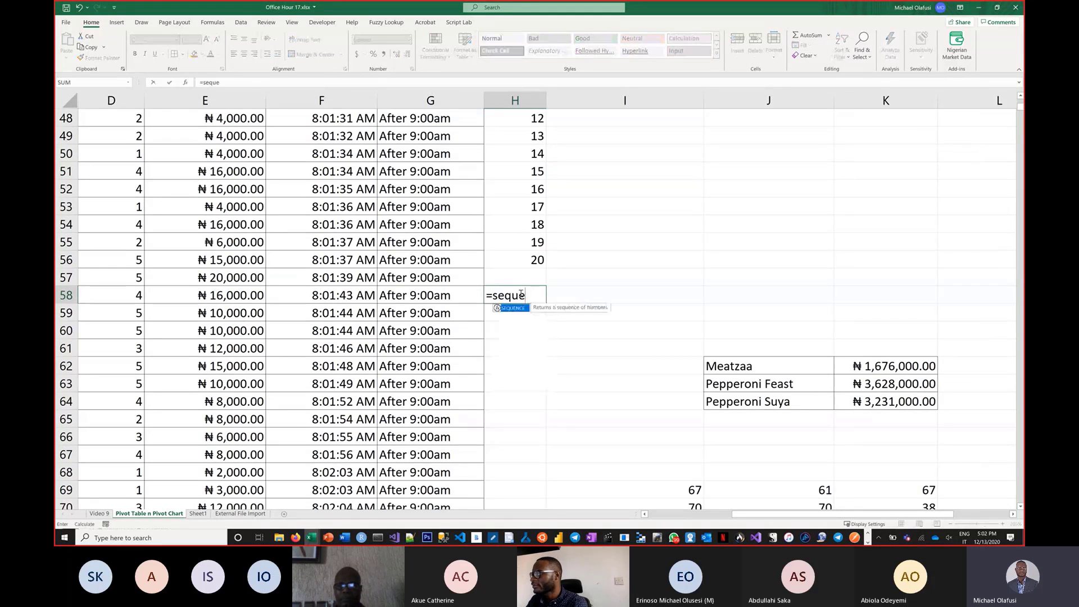
pyautogui.press('Tab')
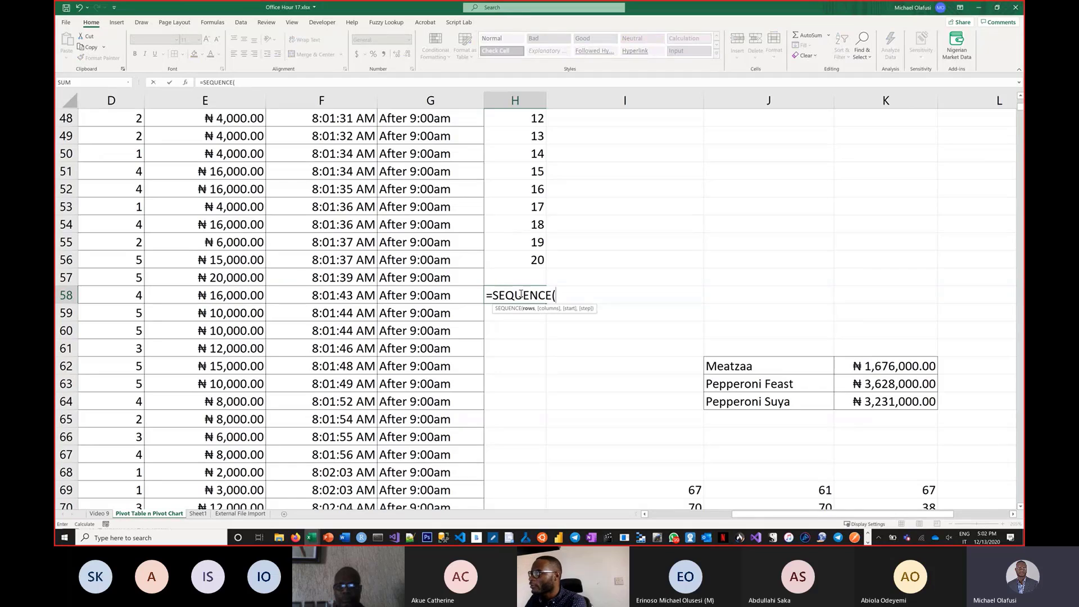
pyautogui.write('1,5)')
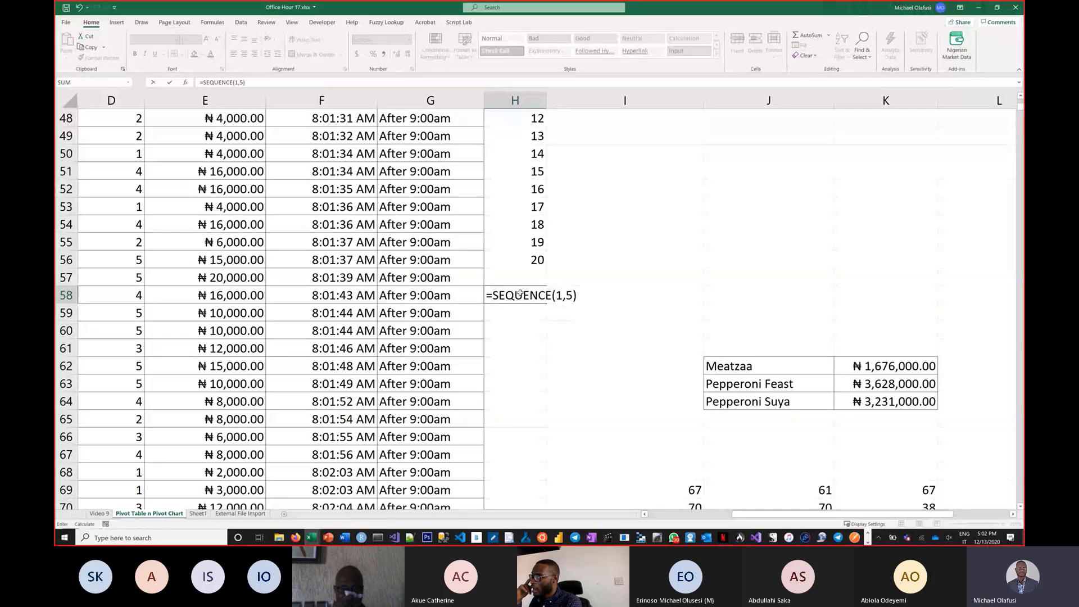
pyautogui.press('Return')
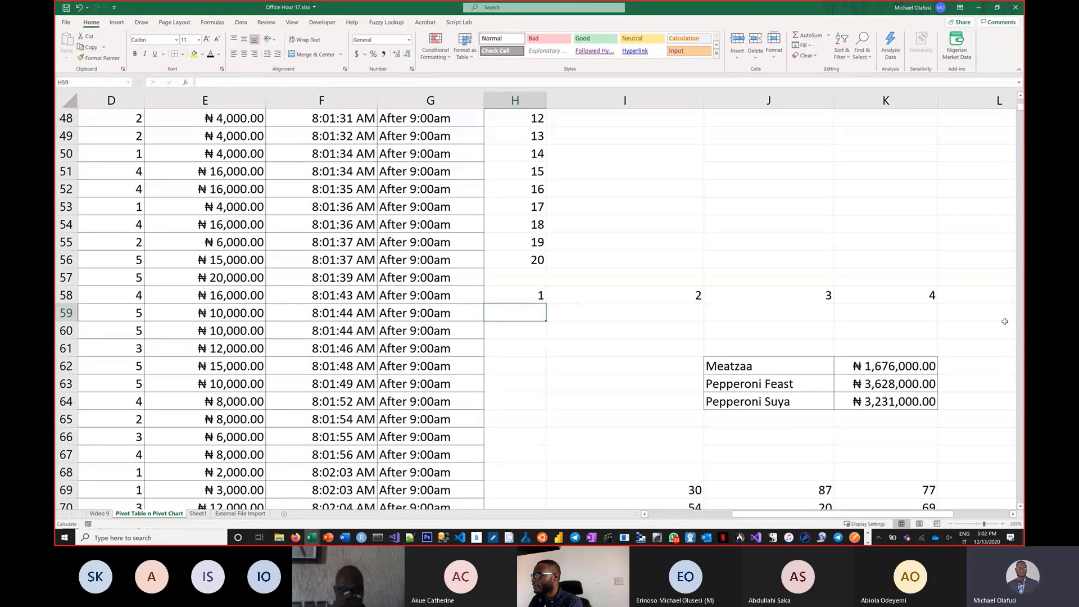
pyautogui.click(1014, 514)
pyautogui.click(1014, 515)
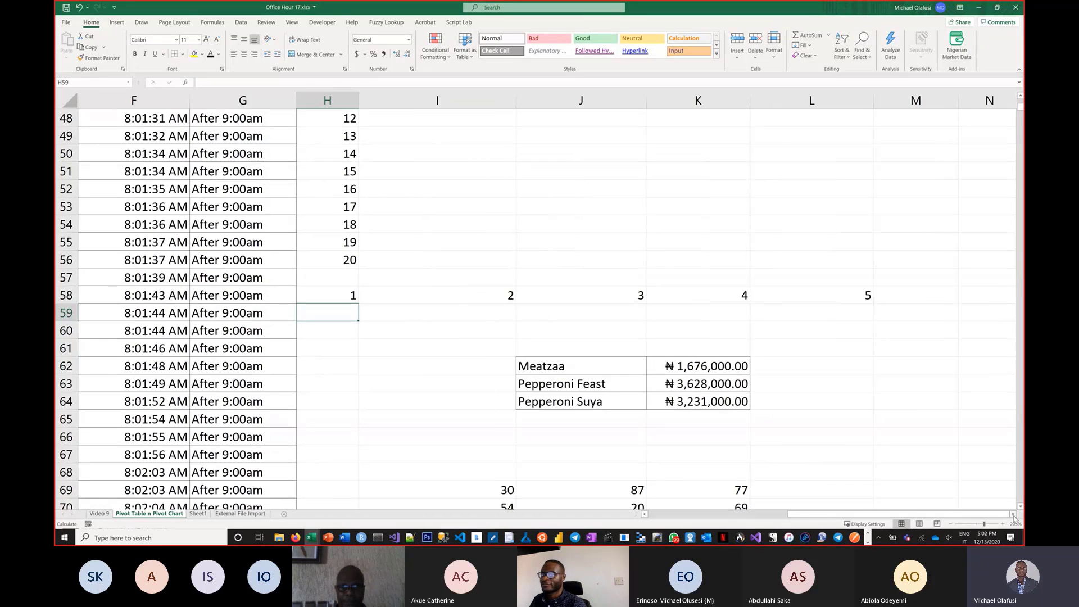